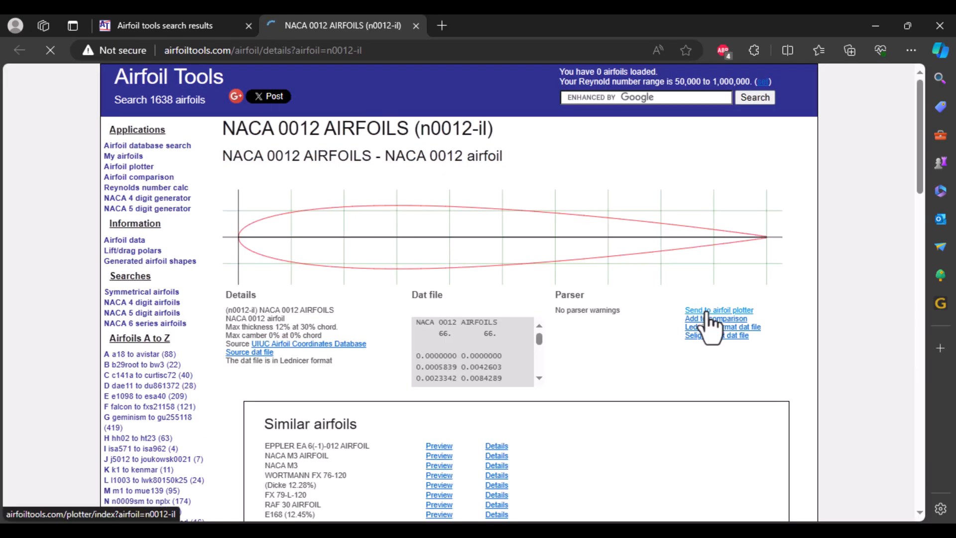
- Send the NACA 0012 airfoil to the airfoil plotter, review its plot settings, and switch to CATIA V5
{"action": "left_click", "coordinate": [707, 312]}
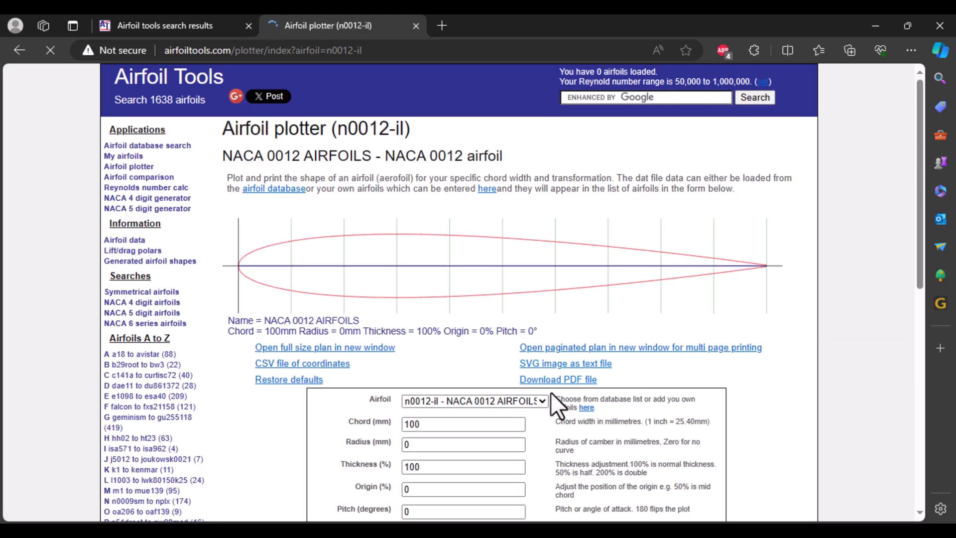
{"action": "scroll", "coordinate": [551, 393], "scroll_direction": "down", "scroll_amount": 3}
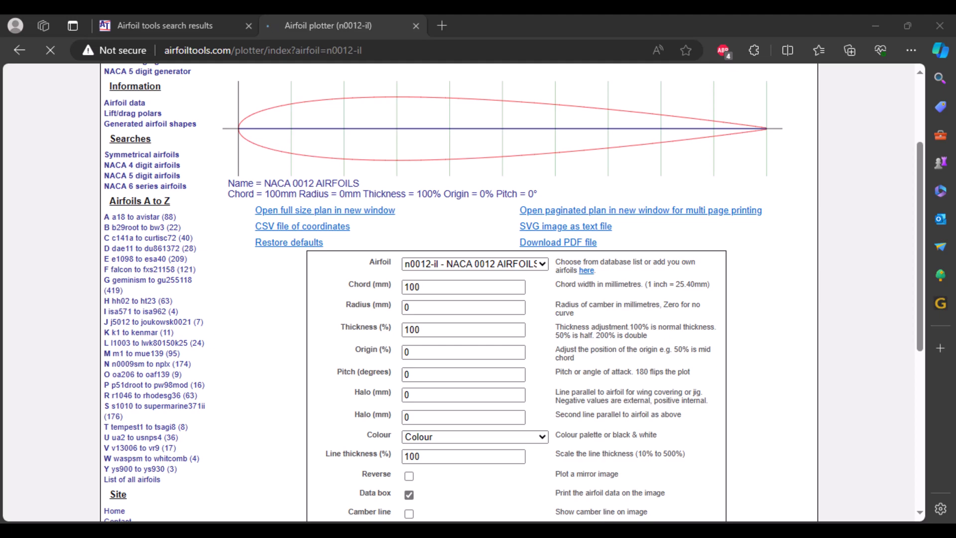
{"action": "left_click", "coordinate": [876, 28]}
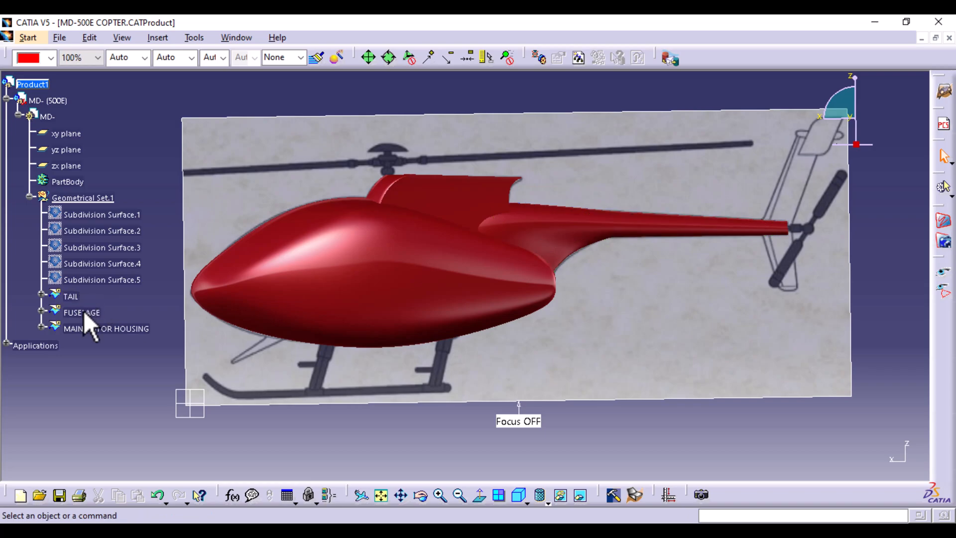
- Hide the TAIL, FUSELAGE and MAIN ROTOR HOUSING surfaces of the helicopter body
{"action": "left_click", "coordinate": [561, 495]}
{"action": "left_click", "coordinate": [75, 297]}
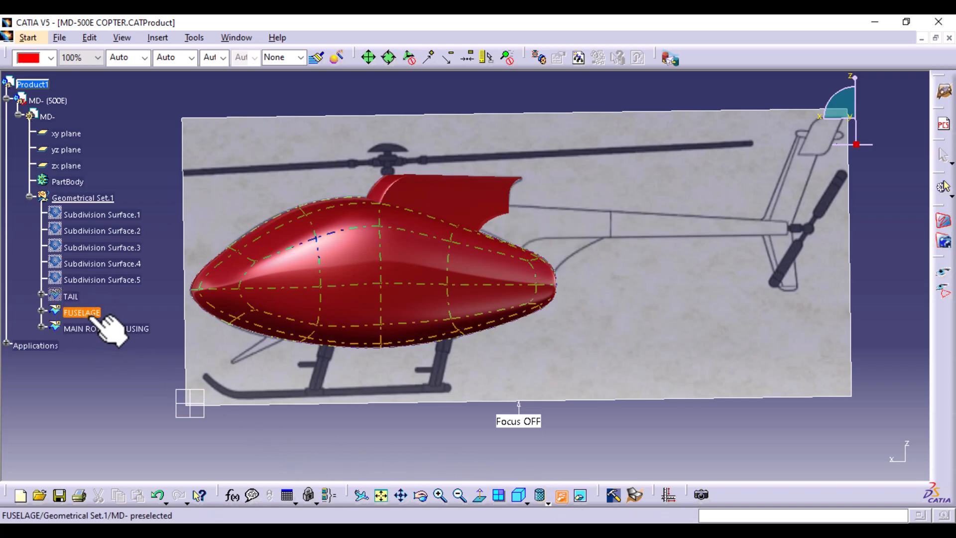
{"action": "left_click", "coordinate": [82, 312]}
{"action": "left_click", "coordinate": [105, 328]}
- Show Subdivision Surface.1, Subdivision Surface.2 and Subdivision Surface.4, keeping Subdivision Surface.3 hidden
{"action": "left_click", "coordinate": [127, 215]}
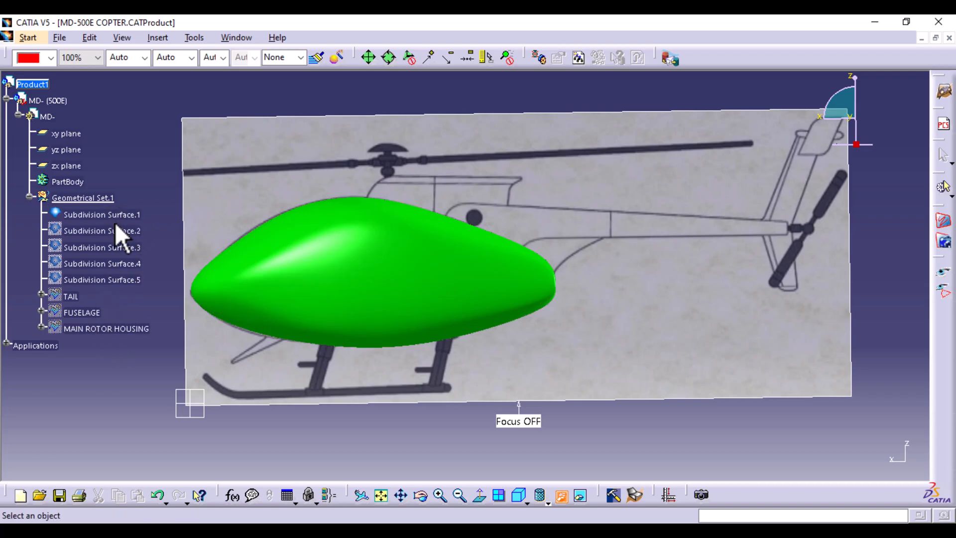
{"action": "left_click", "coordinate": [120, 231]}
{"action": "left_click", "coordinate": [118, 247]}
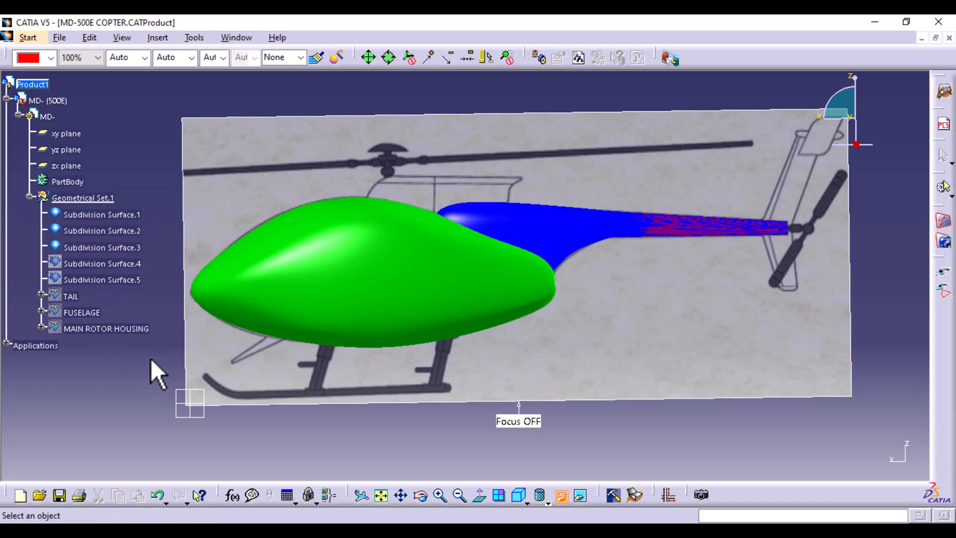
{"action": "left_click", "coordinate": [124, 248]}
{"action": "left_click", "coordinate": [125, 263]}
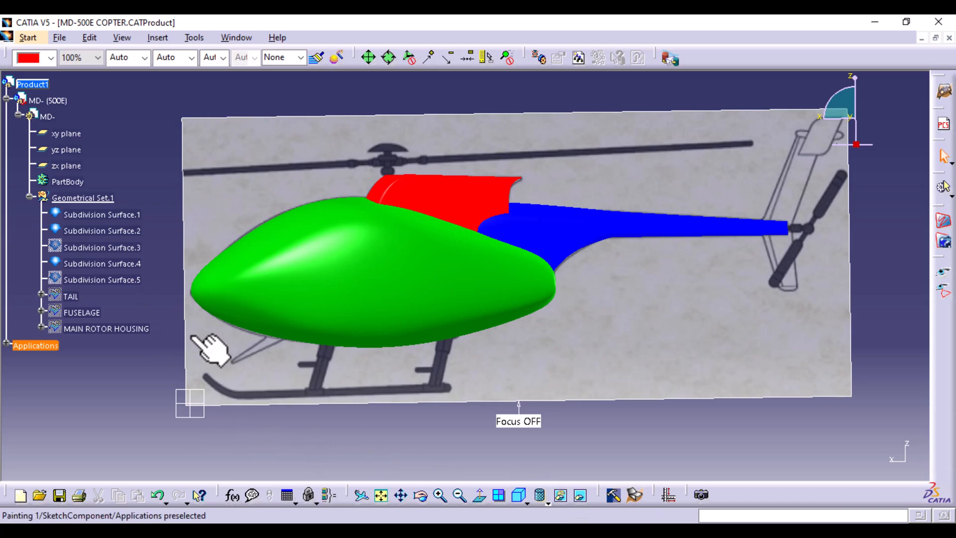
- Set the opacity of Subdivision Surface.1, Subdivision Surface.2 and Subdivision Surface.4 to 75%
{"action": "left_click", "coordinate": [104, 215]}
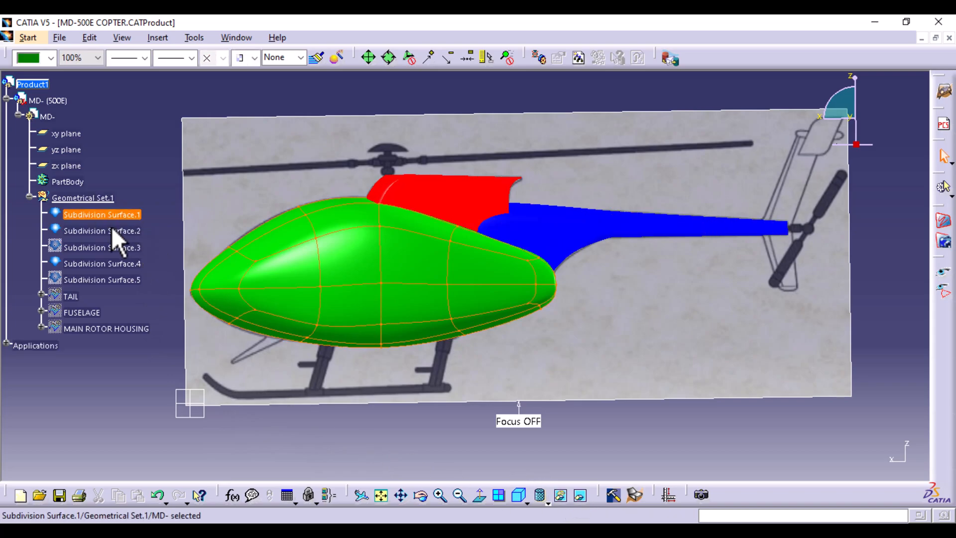
{"action": "left_click", "coordinate": [114, 231], "text": "ctrl"}
{"action": "left_click", "coordinate": [122, 263], "text": "ctrl"}
{"action": "left_click", "coordinate": [96, 57]}
{"action": "left_click", "coordinate": [86, 95]}
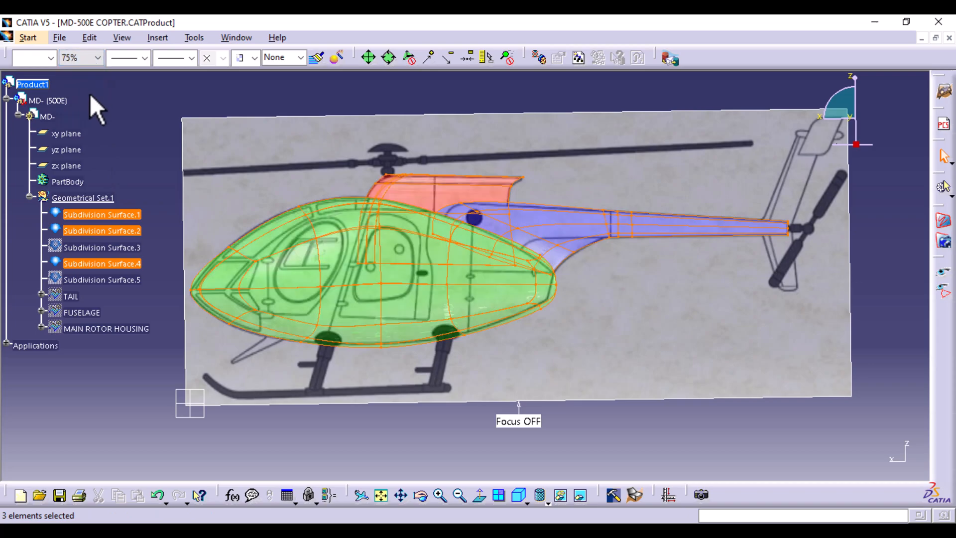
{"action": "left_click", "coordinate": [737, 429]}
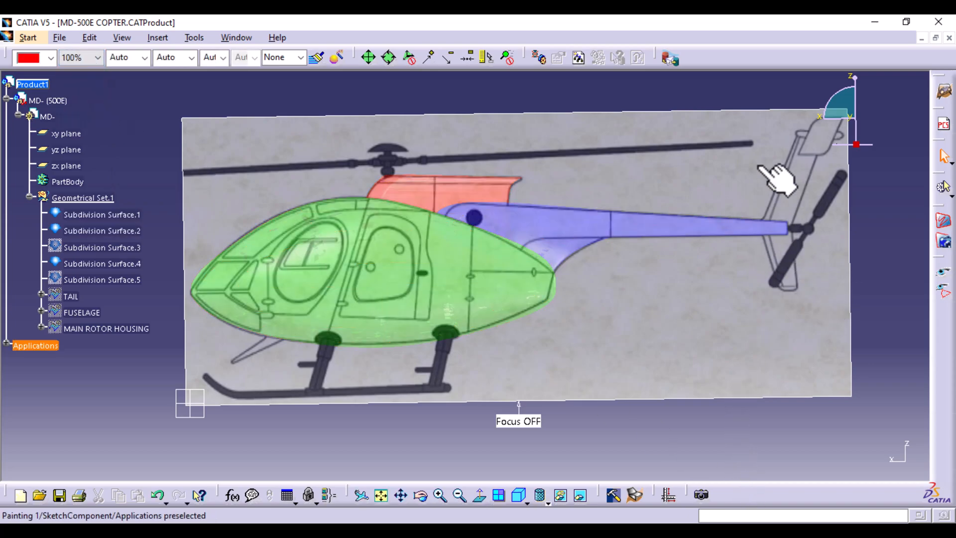
- Insert a new part under Product1, using the assembly's origin as the part origin
{"action": "middle_click_drag", "start_coordinate": [665, 296], "coordinate": [506, 299]}
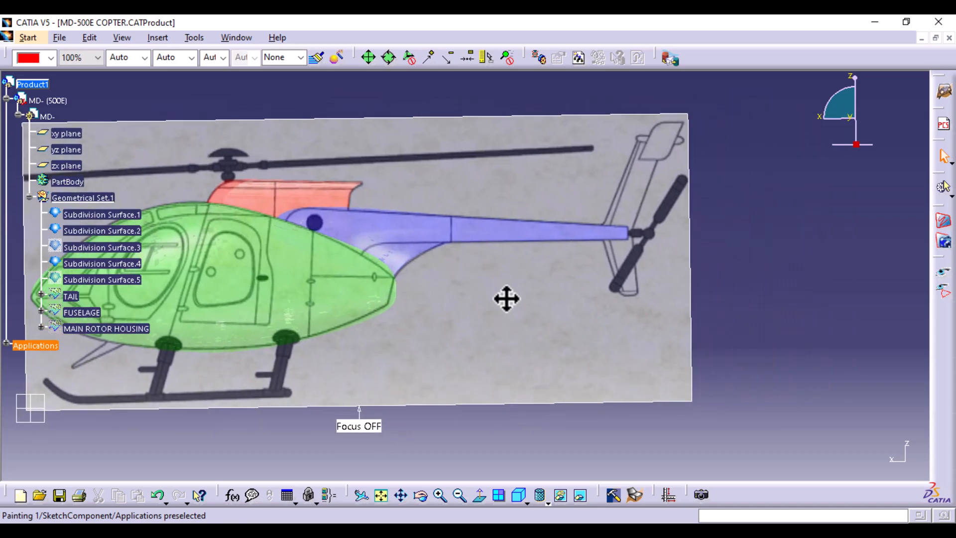
{"action": "left_click", "coordinate": [49, 91]}
{"action": "left_click", "coordinate": [46, 100]}
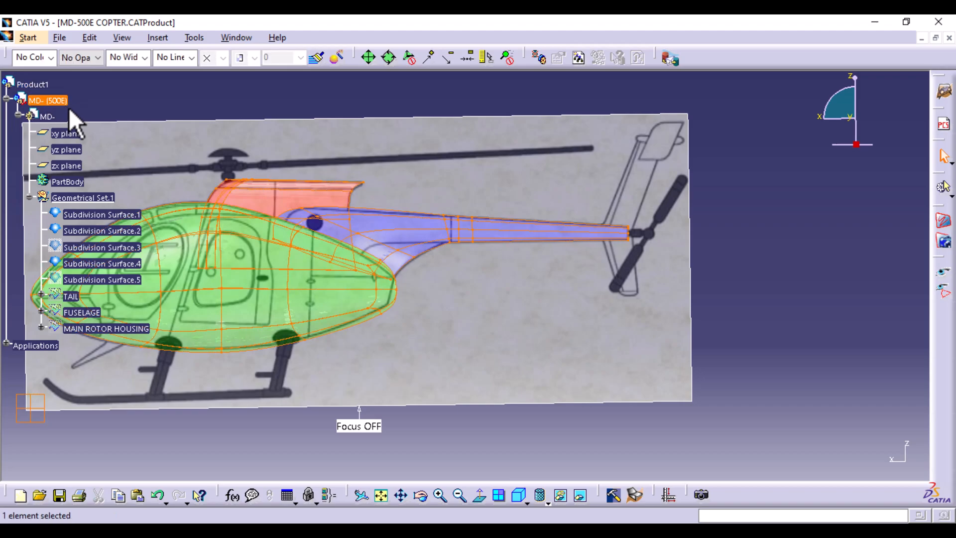
{"action": "left_click", "coordinate": [110, 102]}
{"action": "left_click", "coordinate": [168, 38]}
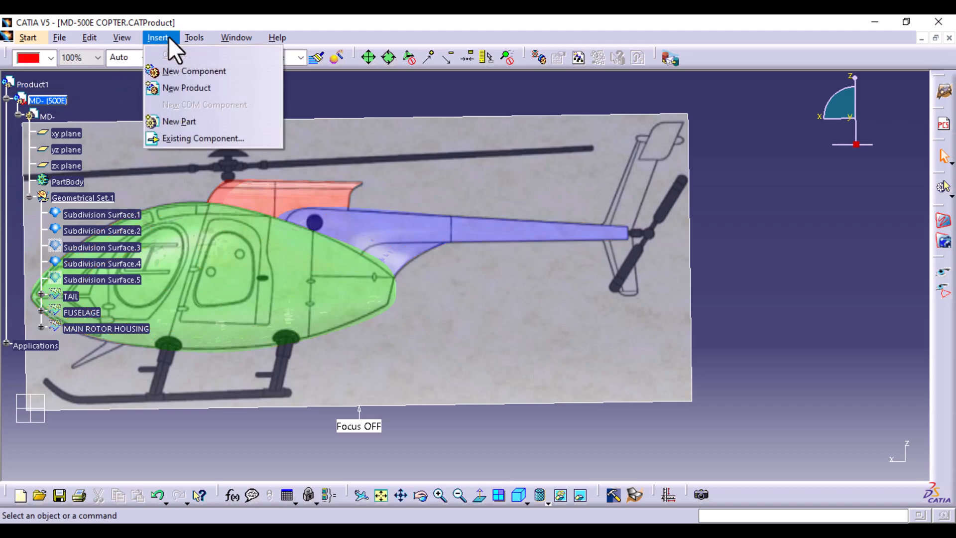
{"action": "left_click", "coordinate": [183, 120]}
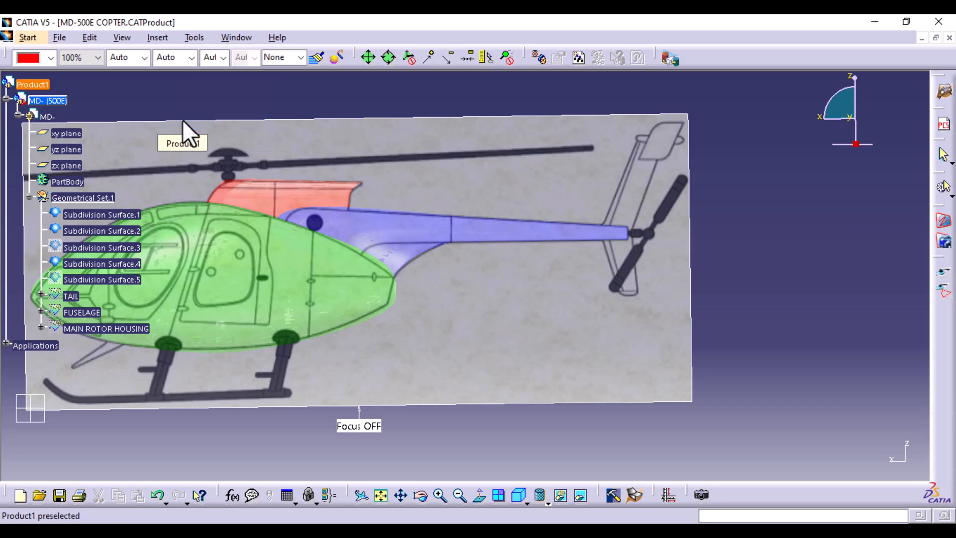
{"action": "left_click", "coordinate": [36, 85]}
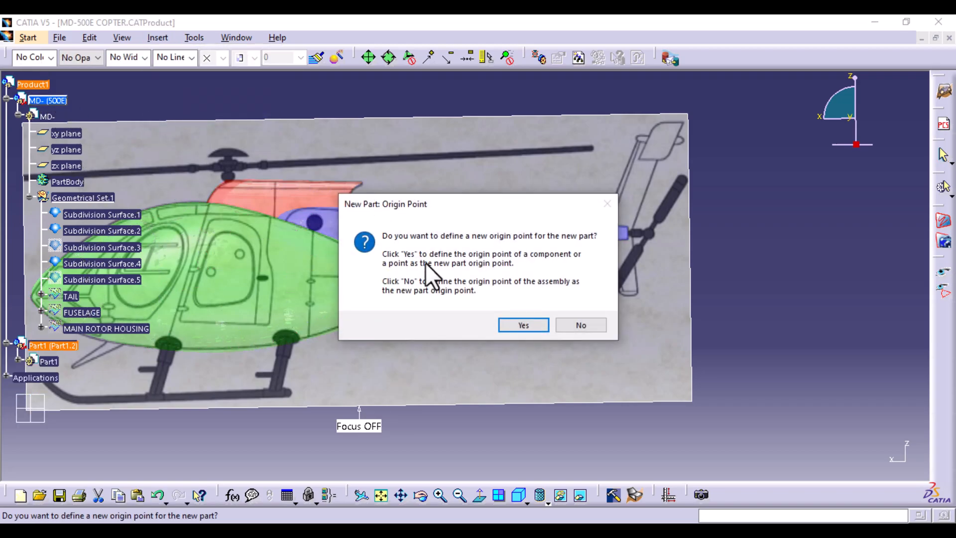
{"action": "left_click", "coordinate": [589, 329]}
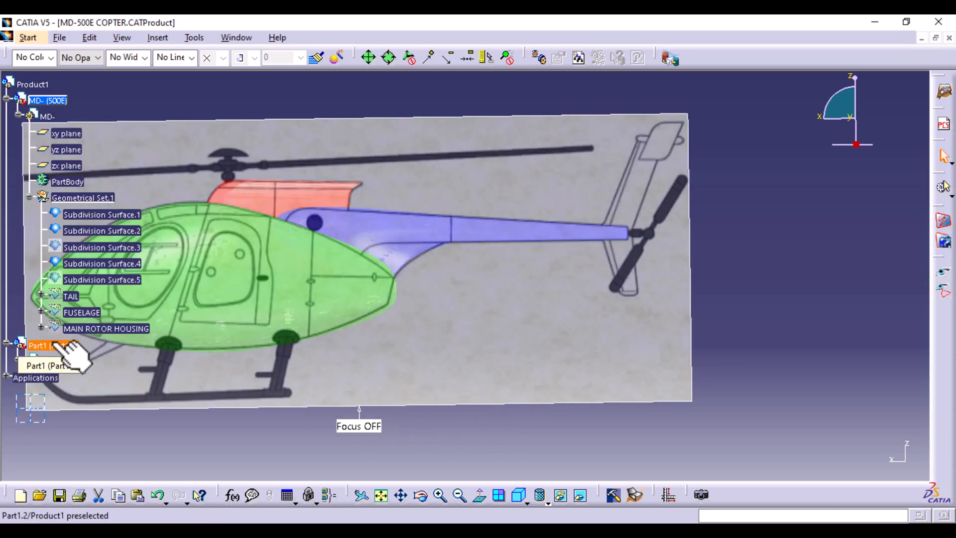
- Set the new part's instance name to STABILIZERS and its part number to TAIL, and activate the part for editing
{"action": "key", "text": "alt+Return"}
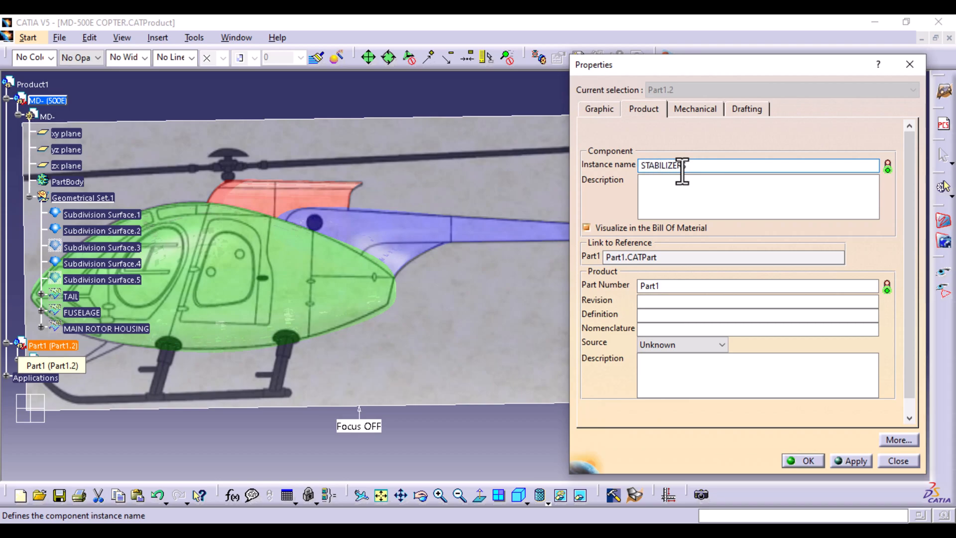
{"action": "left_click", "coordinate": [687, 288]}
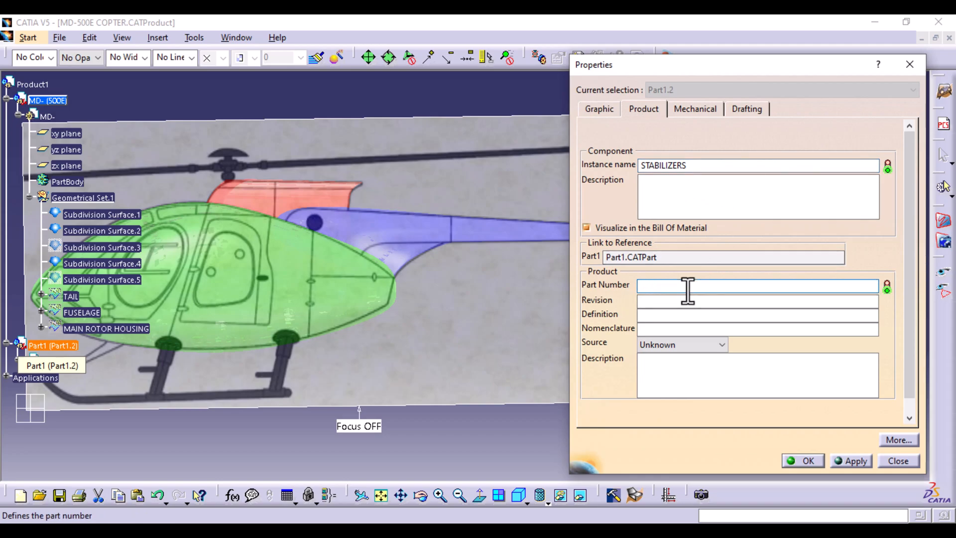
{"action": "key", "text": "Return"}
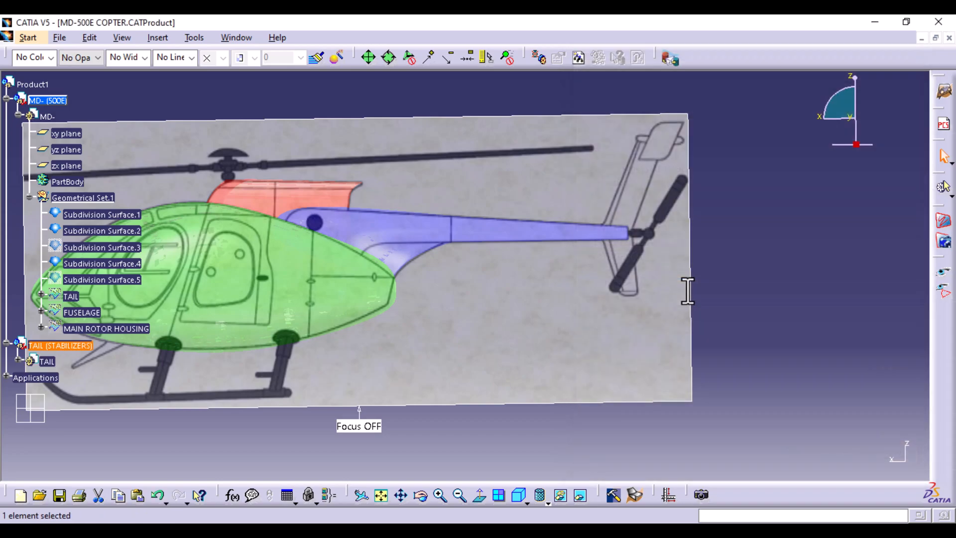
{"action": "left_click", "coordinate": [256, 455]}
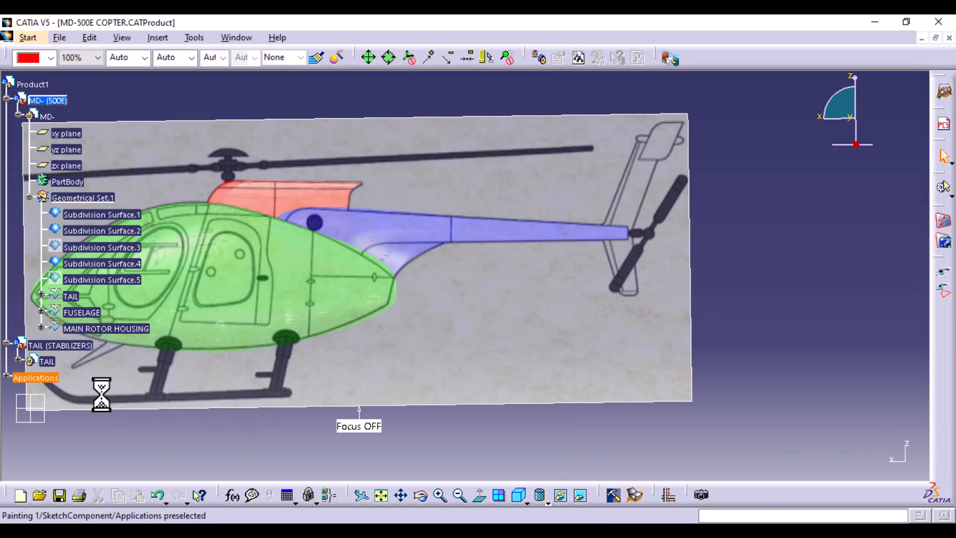
{"action": "left_click", "coordinate": [53, 362]}
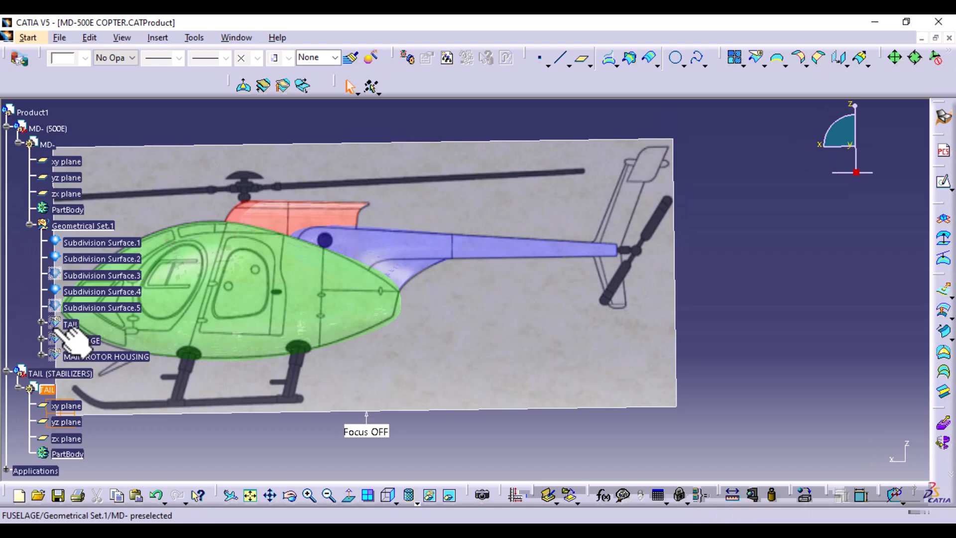
{"action": "left_click", "coordinate": [32, 36]}
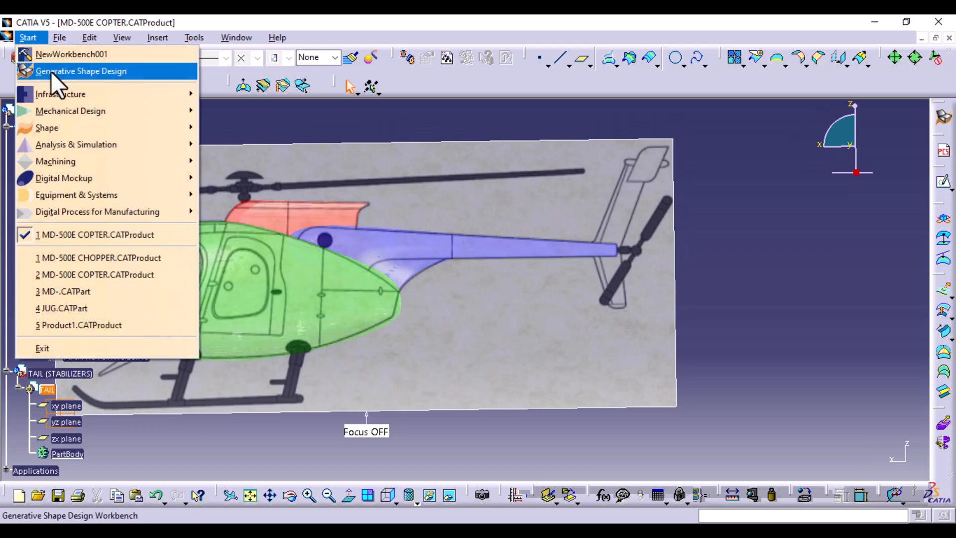
{"action": "left_click", "coordinate": [51, 71]}
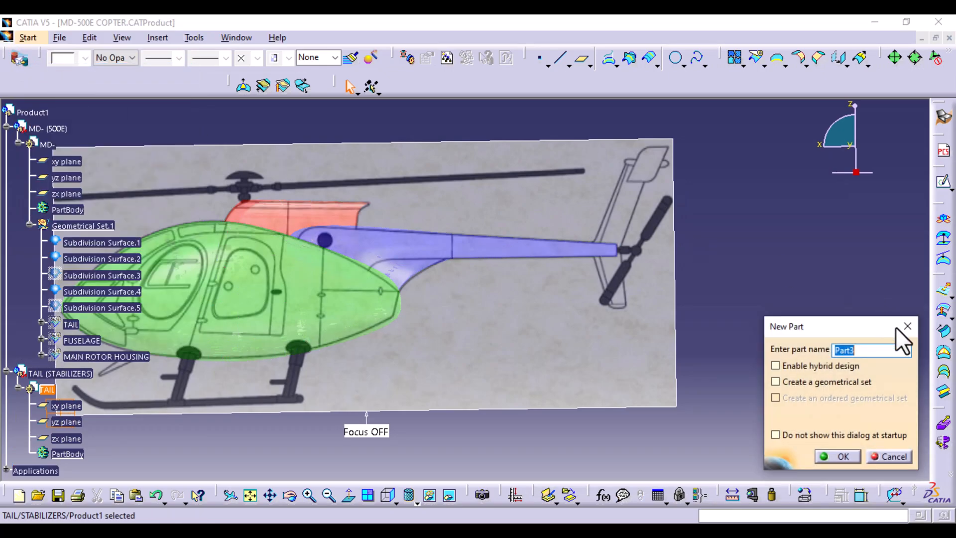
{"action": "left_click", "coordinate": [907, 326]}
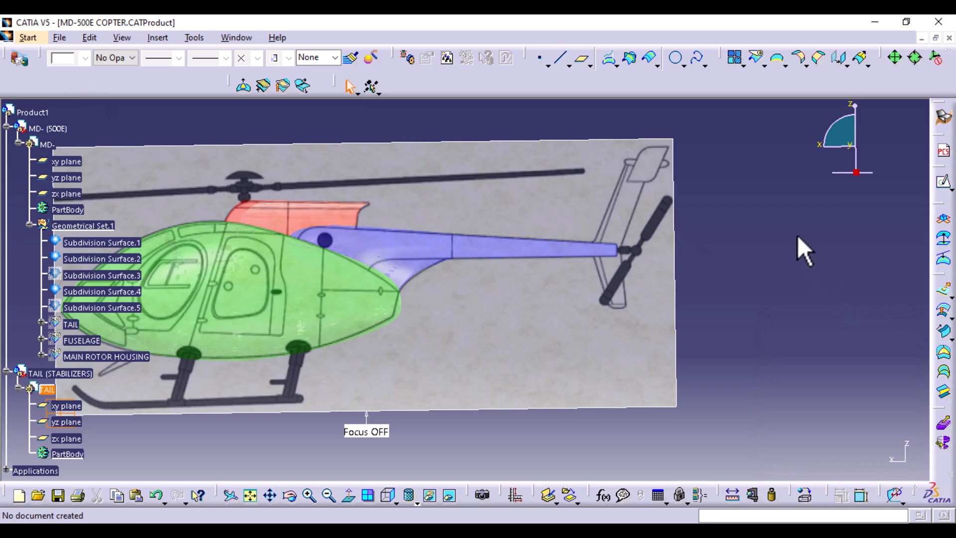
- Create a Circle / Sphere / Ellipse center point from the circular edge at the rear end of the tail boom
{"action": "middle_click_drag", "start_coordinate": [787, 328], "coordinate": [613, 291]}
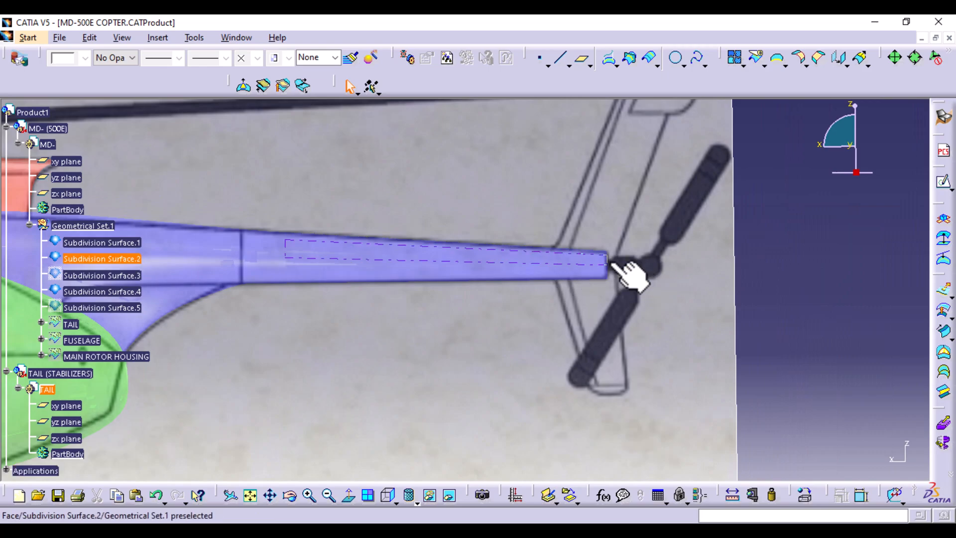
{"action": "middle_click_drag", "start_coordinate": [769, 352], "coordinate": [604, 258]}
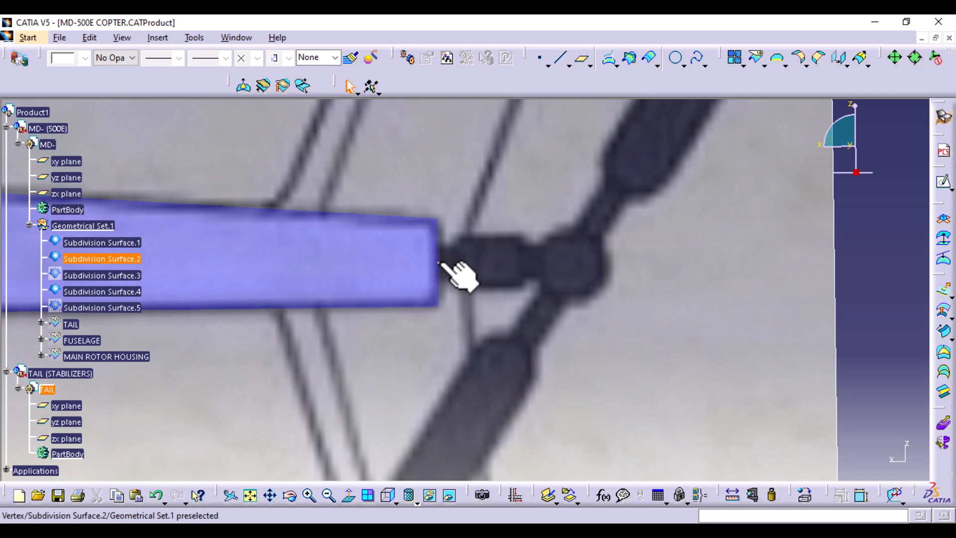
{"action": "middle_click_drag", "start_coordinate": [513, 274], "coordinate": [495, 277]}
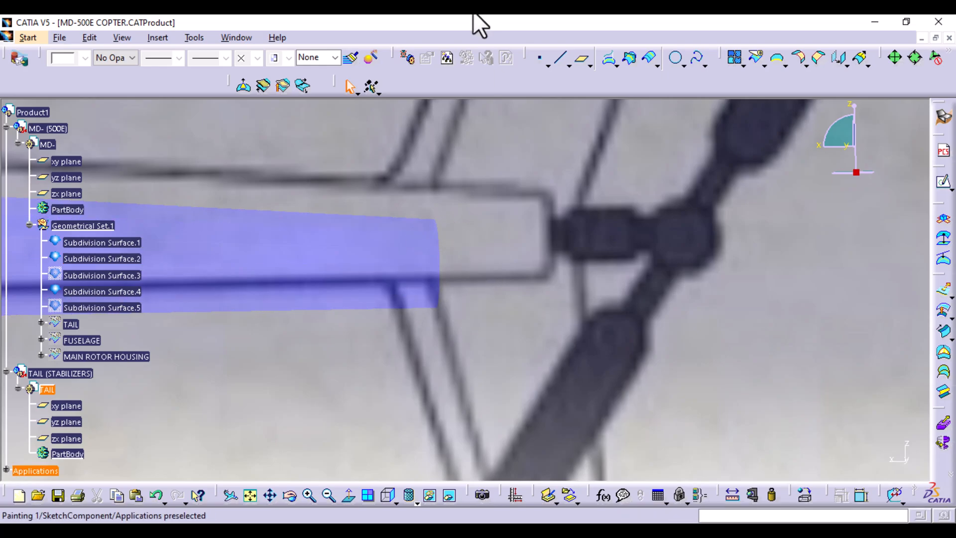
{"action": "left_click", "coordinate": [542, 59]}
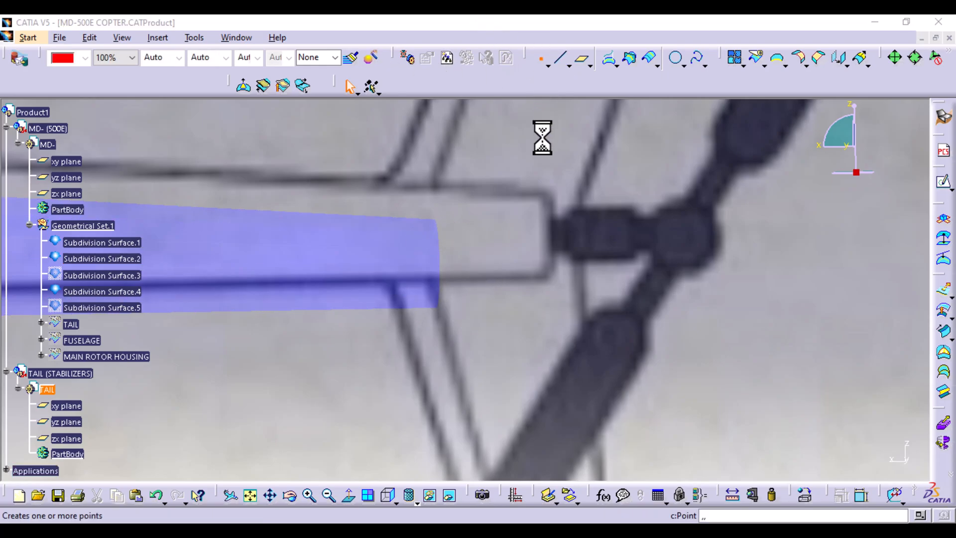
{"action": "left_click", "coordinate": [796, 252]}
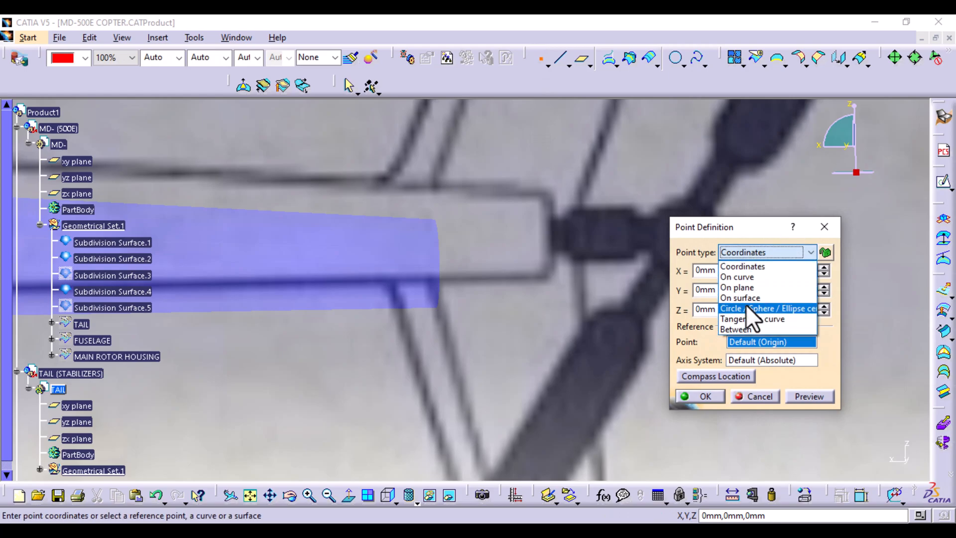
{"action": "left_click", "coordinate": [745, 309]}
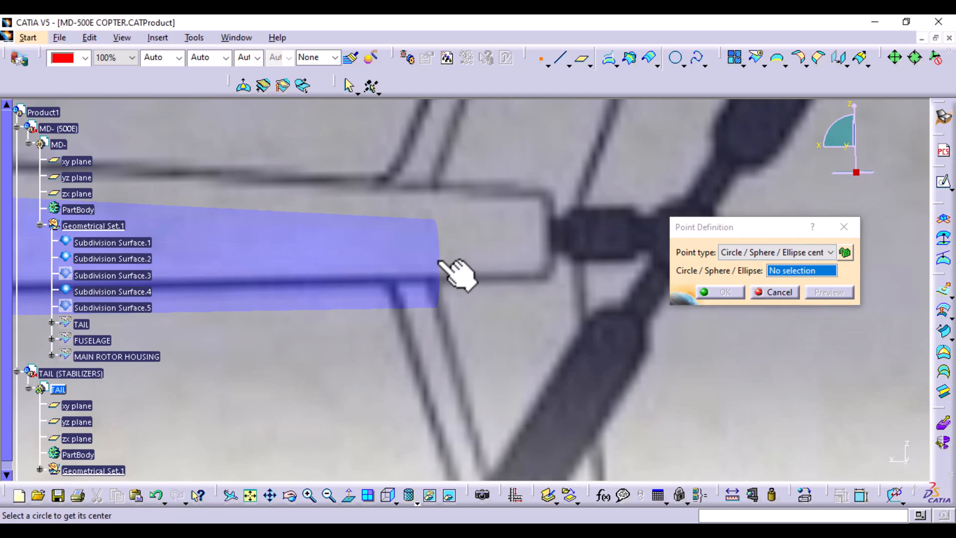
{"action": "left_click", "coordinate": [437, 259]}
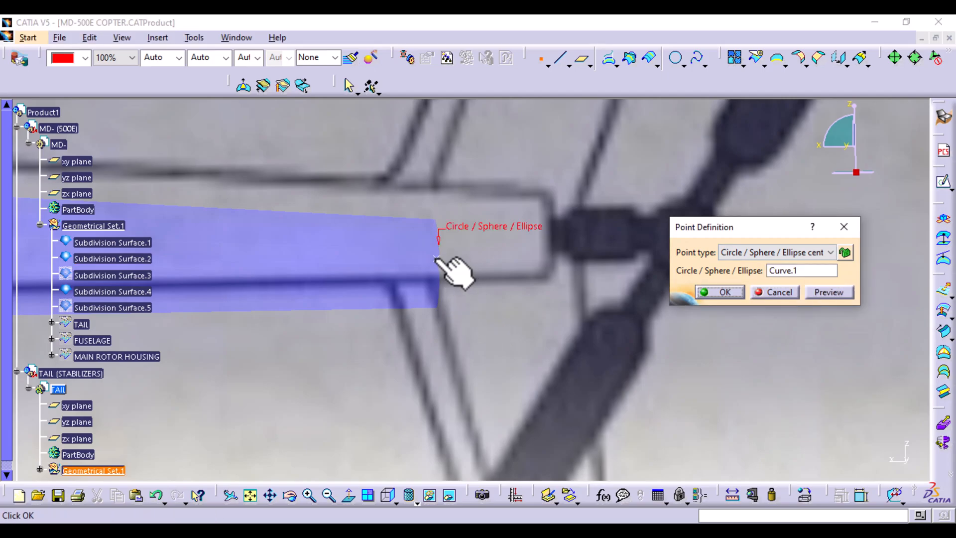
{"action": "left_click", "coordinate": [394, 497]}
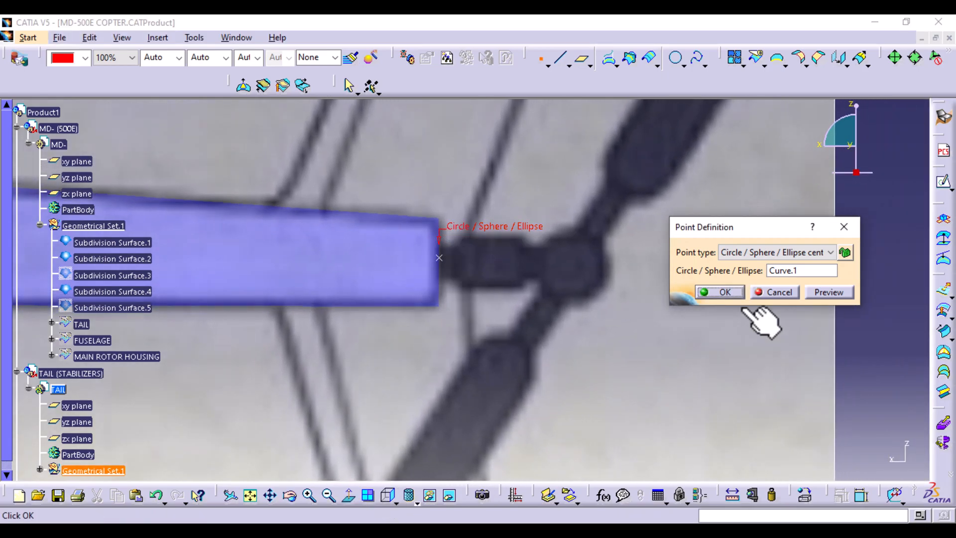
{"action": "left_click", "coordinate": [722, 290]}
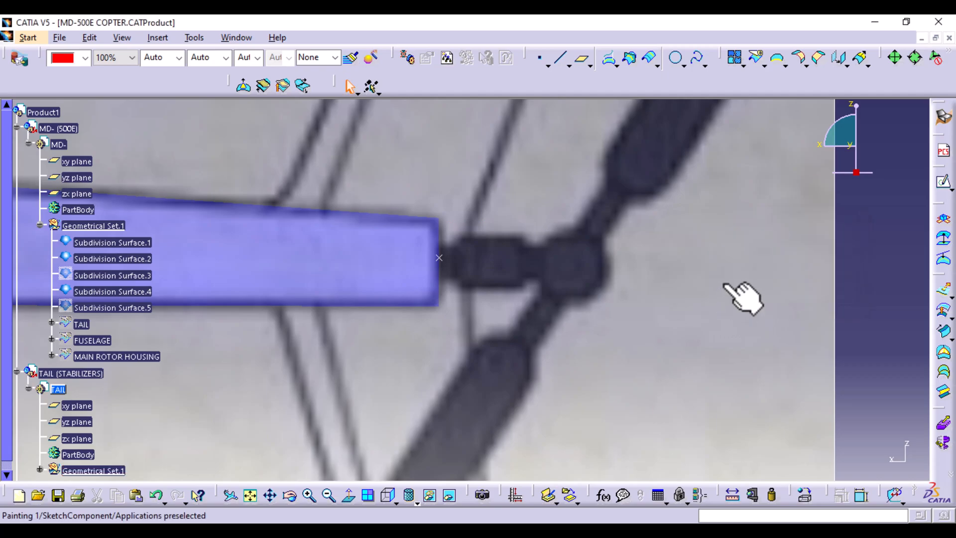
- Create an axis system with its origin at the center point on the rear end of the tail boom
{"action": "left_click", "coordinate": [150, 38]}
{"action": "mouse_move", "coordinate": [187, 150]}
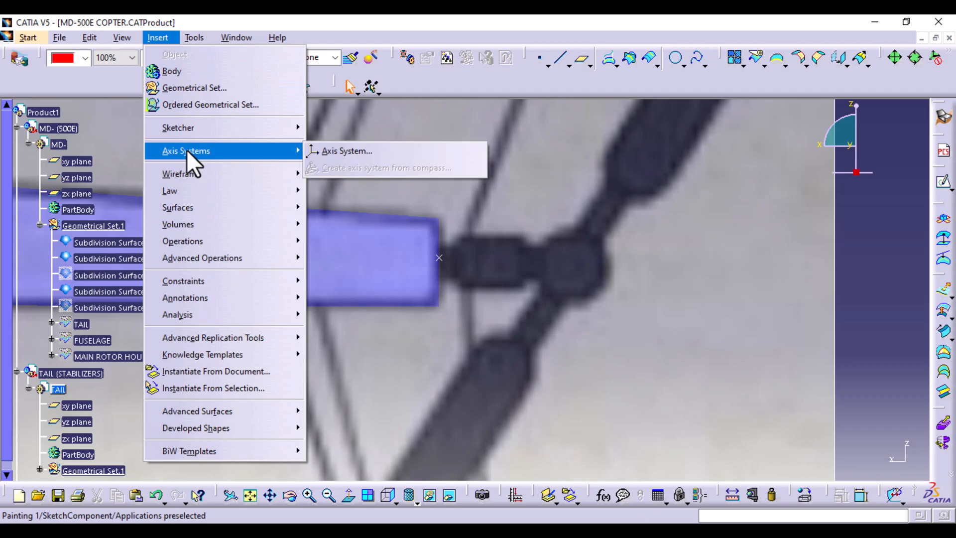
{"action": "left_click", "coordinate": [355, 153]}
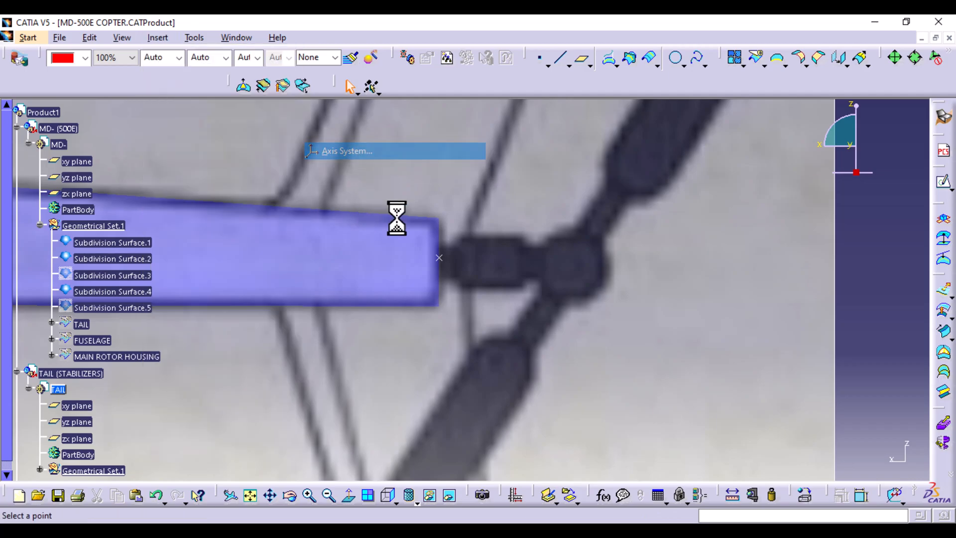
{"action": "left_click", "coordinate": [439, 259]}
{"action": "left_click", "coordinate": [142, 364]}
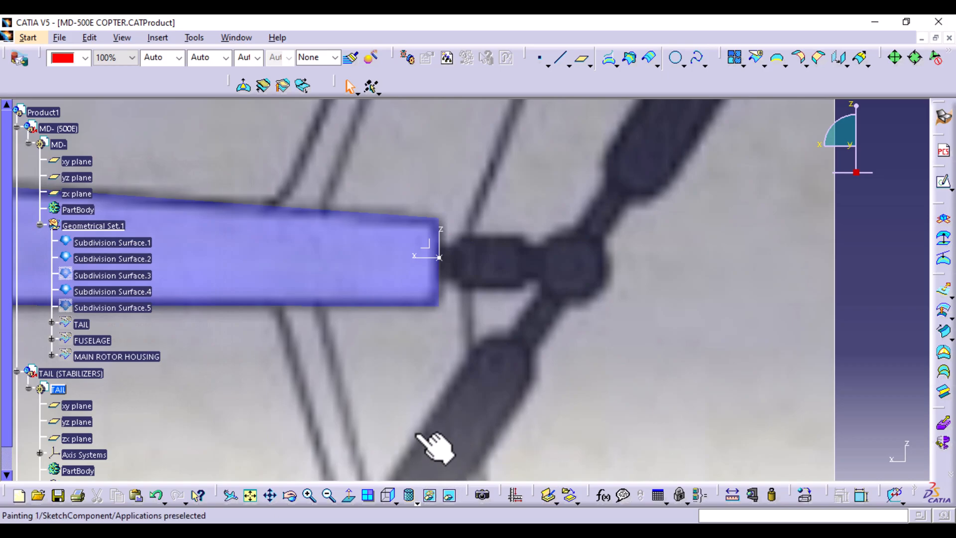
- Translate the axis system -108 mm along the Y Component to the stabilizer's centerline in the top-view blueprint, and hide the original axis system
{"action": "left_click", "coordinate": [397, 503]}
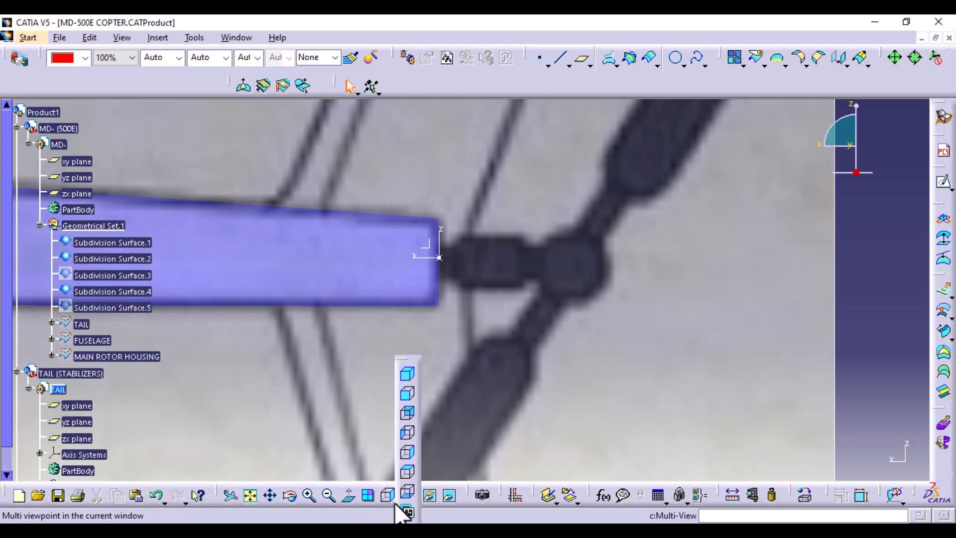
{"action": "left_click", "coordinate": [408, 472]}
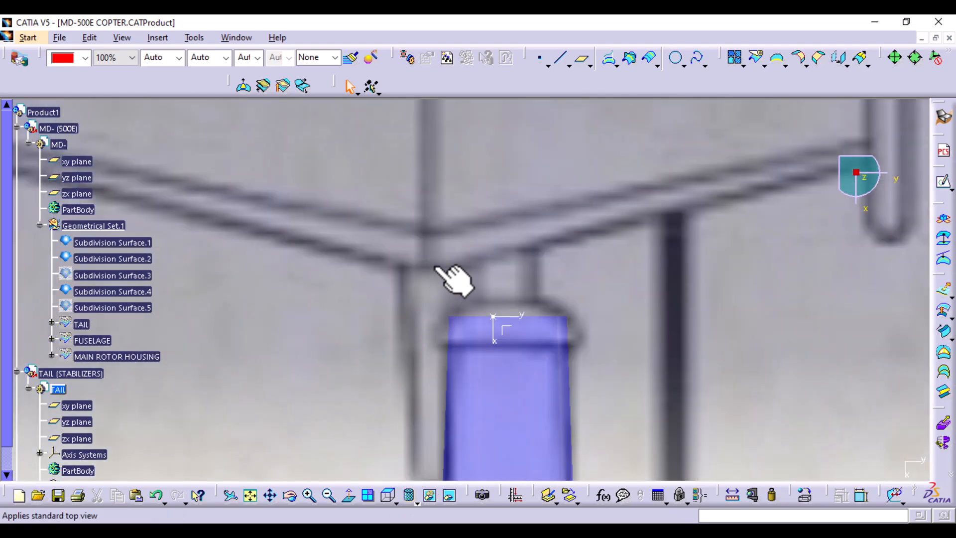
{"action": "middle_click_drag", "start_coordinate": [435, 274], "coordinate": [437, 331]}
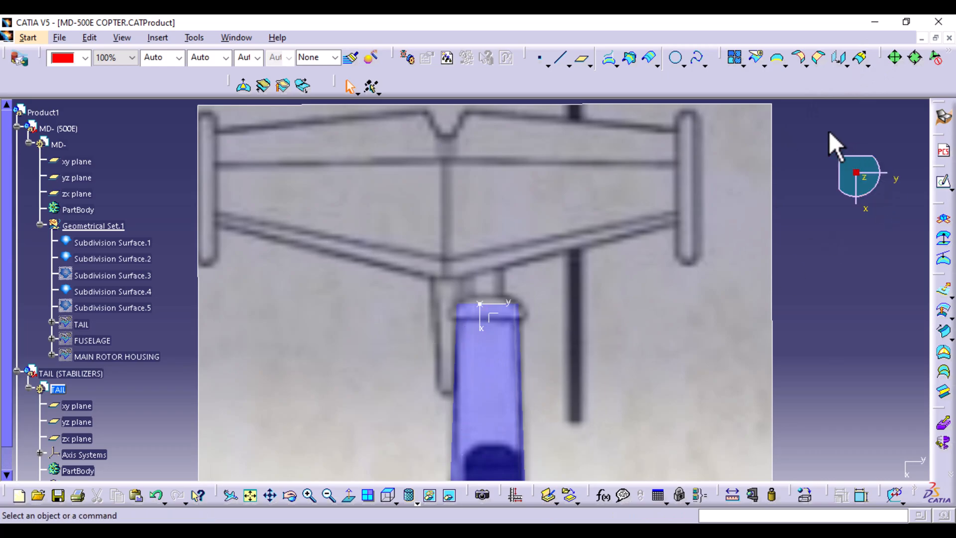
{"action": "left_click", "coordinate": [841, 59]}
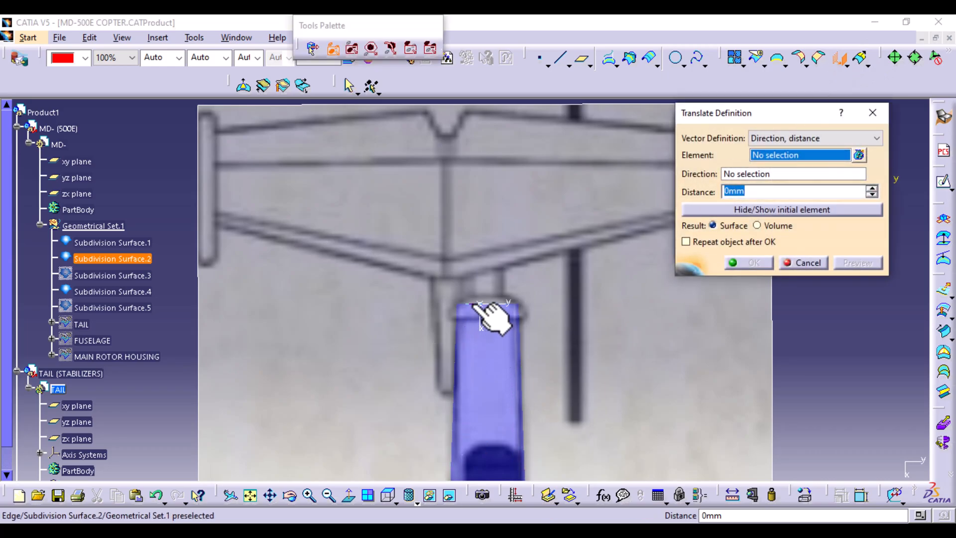
{"action": "left_click", "coordinate": [492, 305]}
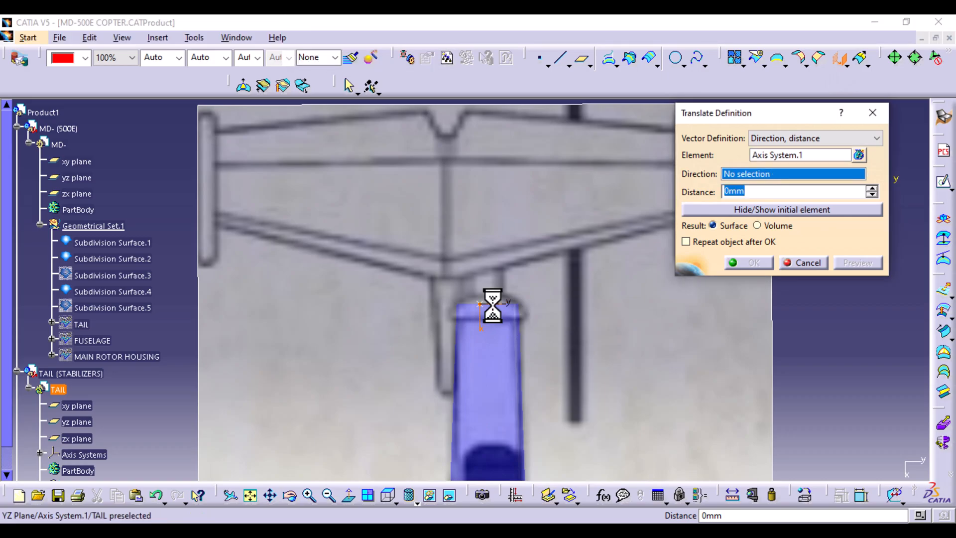
{"action": "right_click", "coordinate": [785, 172]}
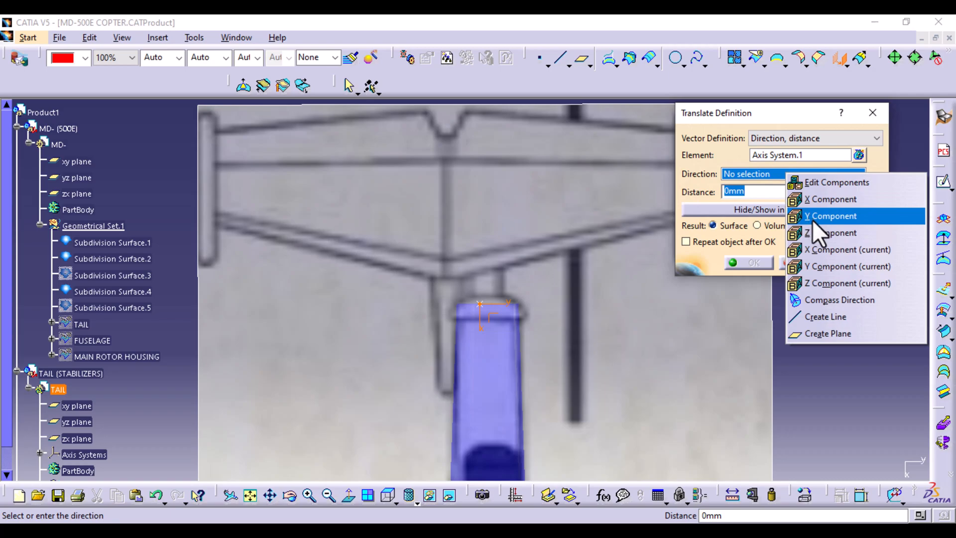
{"action": "left_click", "coordinate": [812, 218]}
{"action": "left_click_drag", "start_coordinate": [468, 306], "coordinate": [438, 314]}
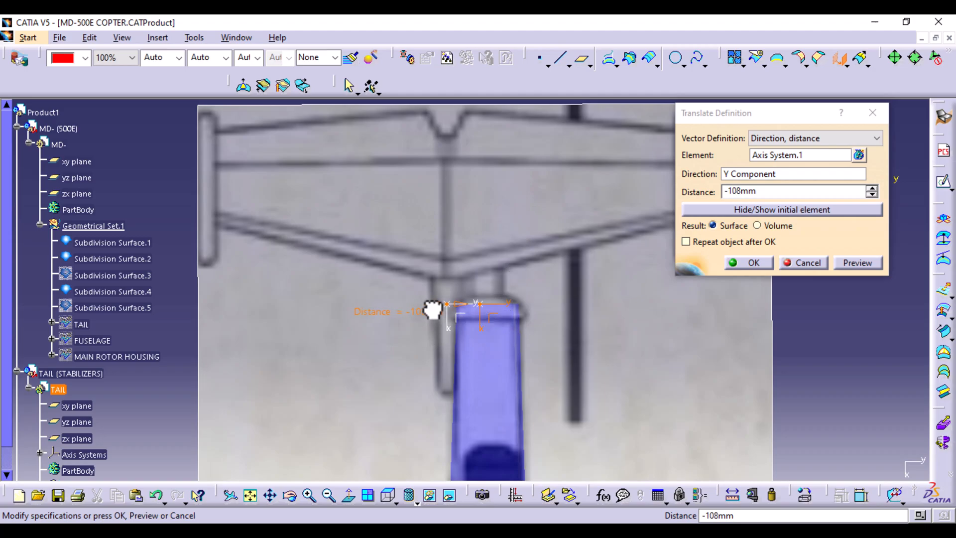
{"action": "left_click", "coordinate": [752, 262]}
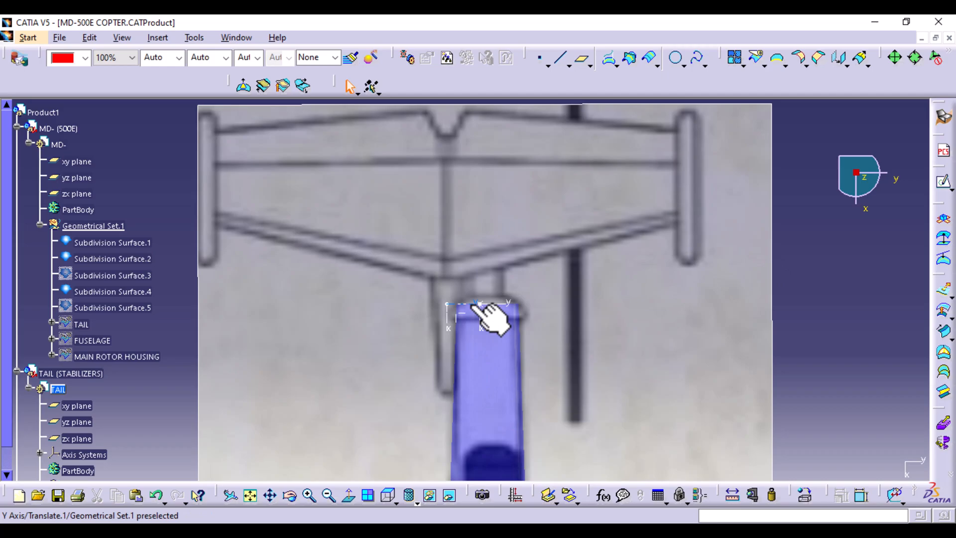
{"action": "right_click", "coordinate": [494, 315]}
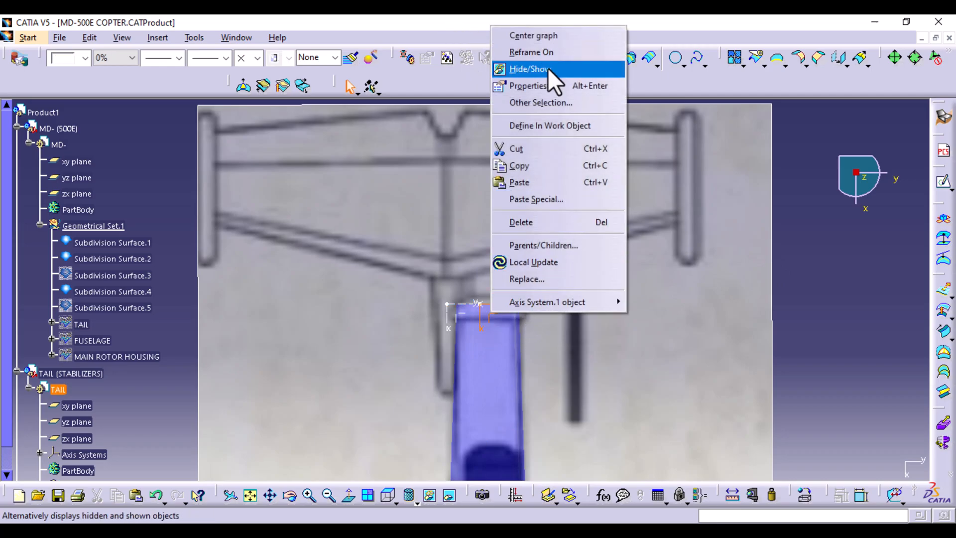
{"action": "left_click", "coordinate": [548, 67]}
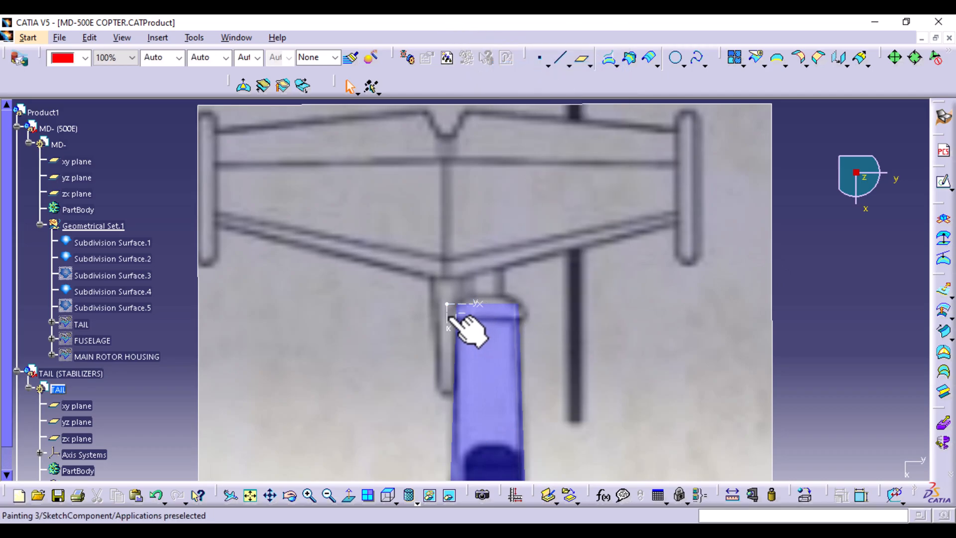
- Open a new sketch on the ZX plane of the translated axis system, with the TAIL part's Geometrical Set.1 expanded
{"action": "left_click", "coordinate": [393, 500]}
{"action": "left_click", "coordinate": [408, 451]}
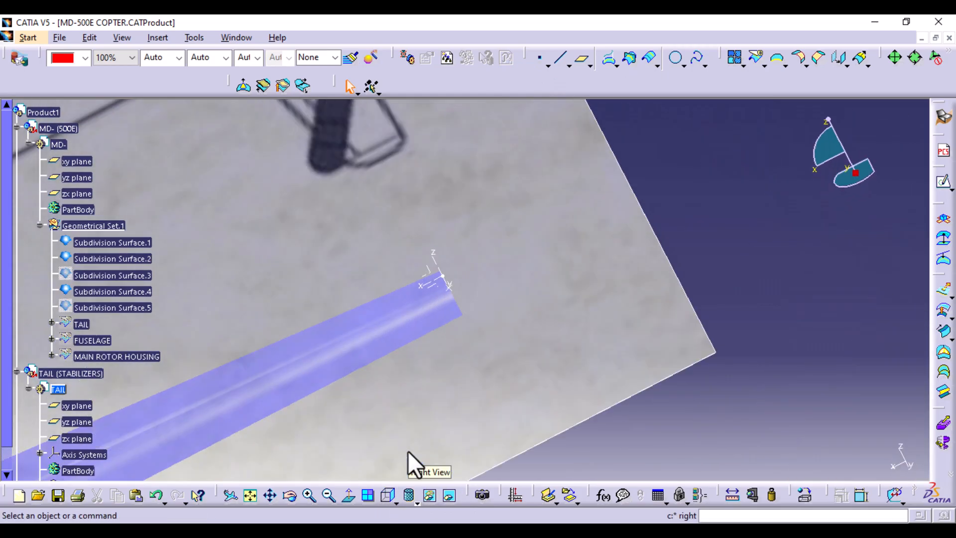
{"action": "middle_click_drag", "start_coordinate": [545, 339], "coordinate": [502, 367]}
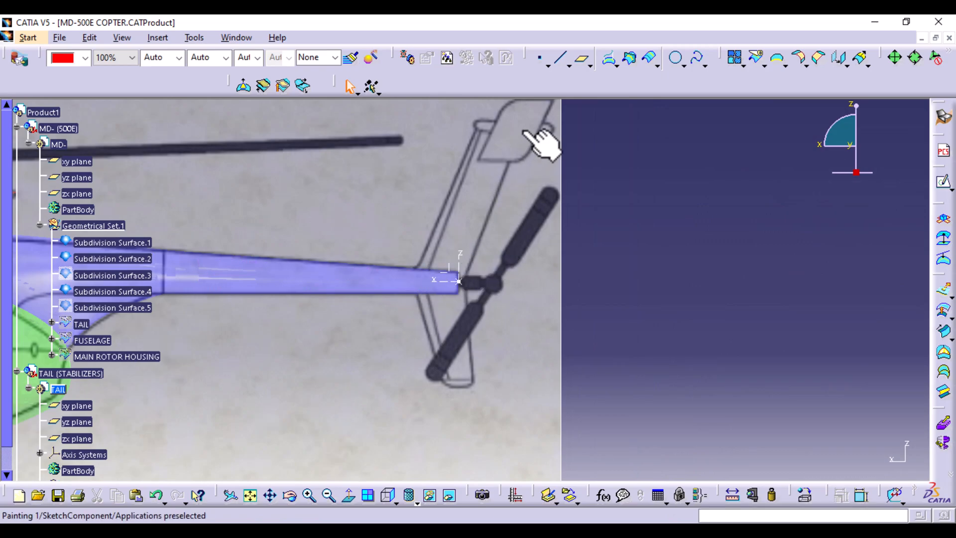
{"action": "left_click", "coordinate": [451, 273]}
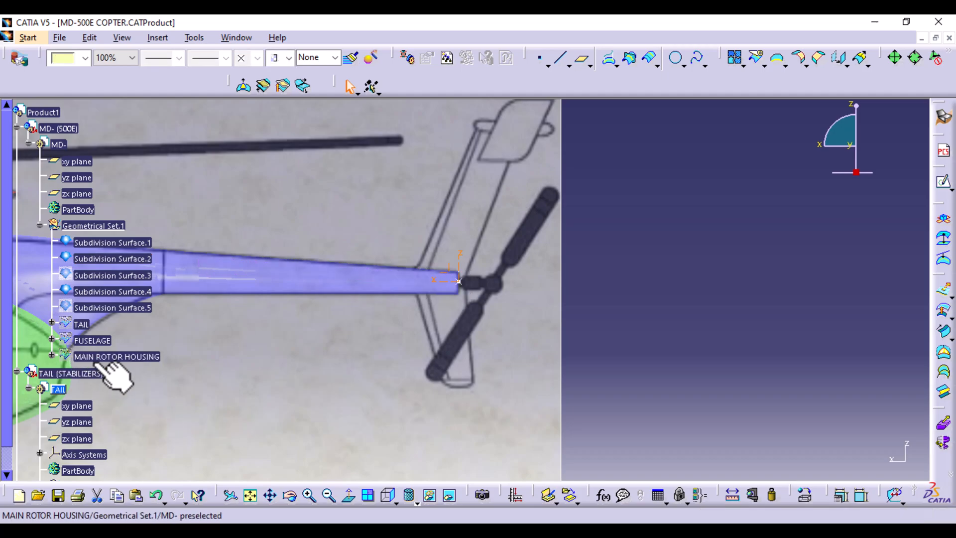
{"action": "scroll", "coordinate": [184, 371], "scroll_direction": "down", "scroll_amount": 3}
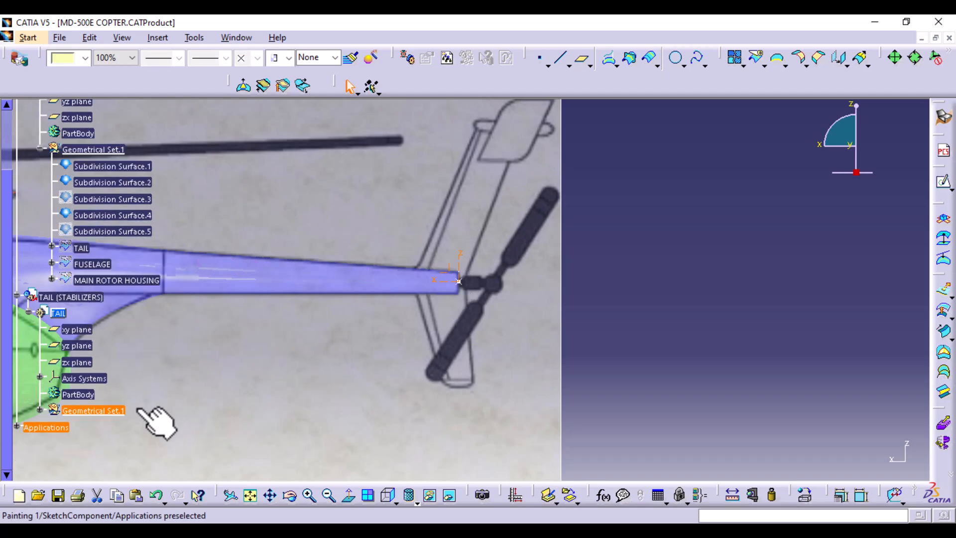
{"action": "left_click", "coordinate": [40, 409]}
{"action": "scroll", "coordinate": [45, 426], "scroll_direction": "down", "scroll_amount": 3}
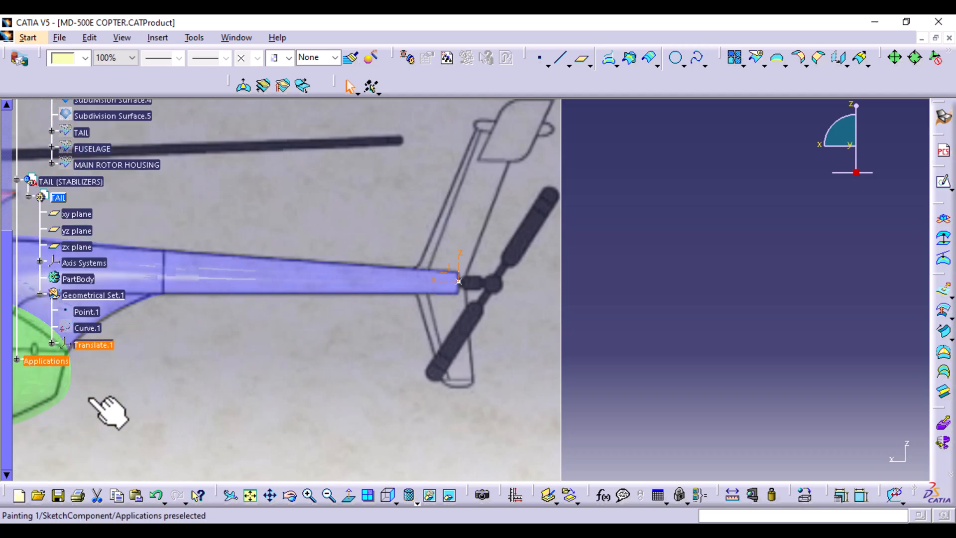
{"action": "left_click", "coordinate": [945, 185]}
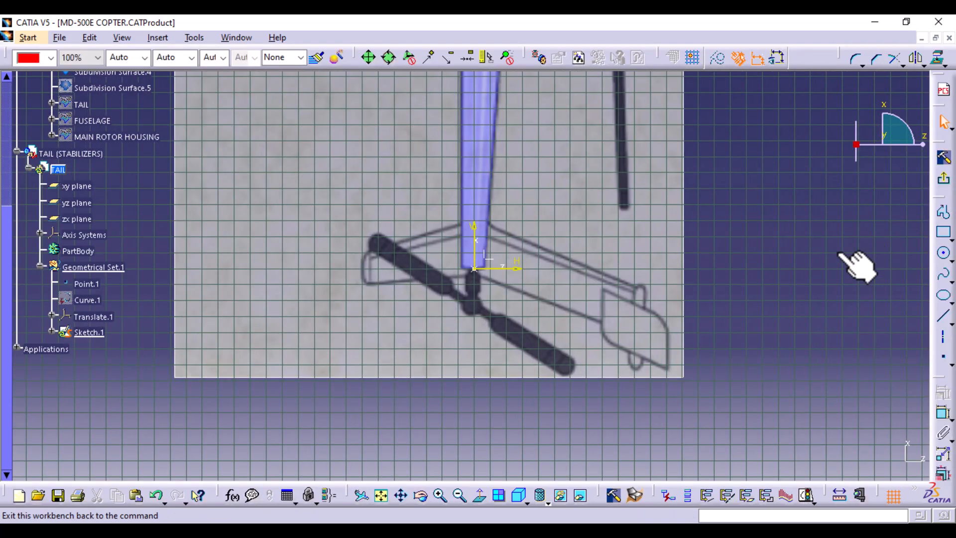
- Sketch a line along the upper stabilizer's leading edge, from its tip to the vertical axis inside the tail boom, and exit the sketch
{"action": "mouse_move", "coordinate": [517, 384]}
{"action": "middle_mouse_down"}
{"action": "mouse_move", "coordinate": [500, 373]}
{"action": "mouse_move", "coordinate": [493, 323]}
{"action": "middle_mouse_up"}
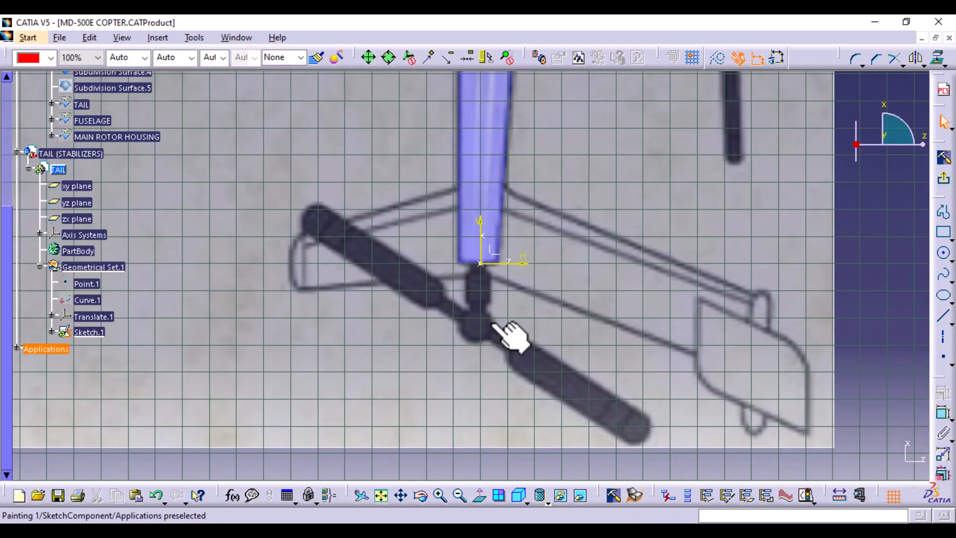
{"action": "left_click", "coordinate": [943, 320]}
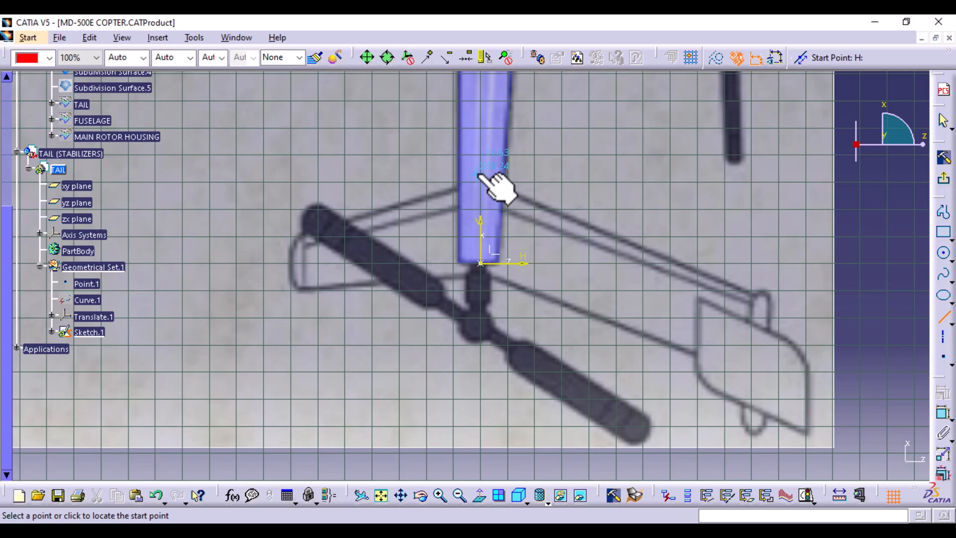
{"action": "mouse_move", "coordinate": [769, 343]}
{"action": "middle_mouse_down"}
{"action": "mouse_move", "coordinate": [758, 313]}
{"action": "mouse_move", "coordinate": [572, 269]}
{"action": "mouse_move", "coordinate": [572, 287]}
{"action": "middle_mouse_up"}
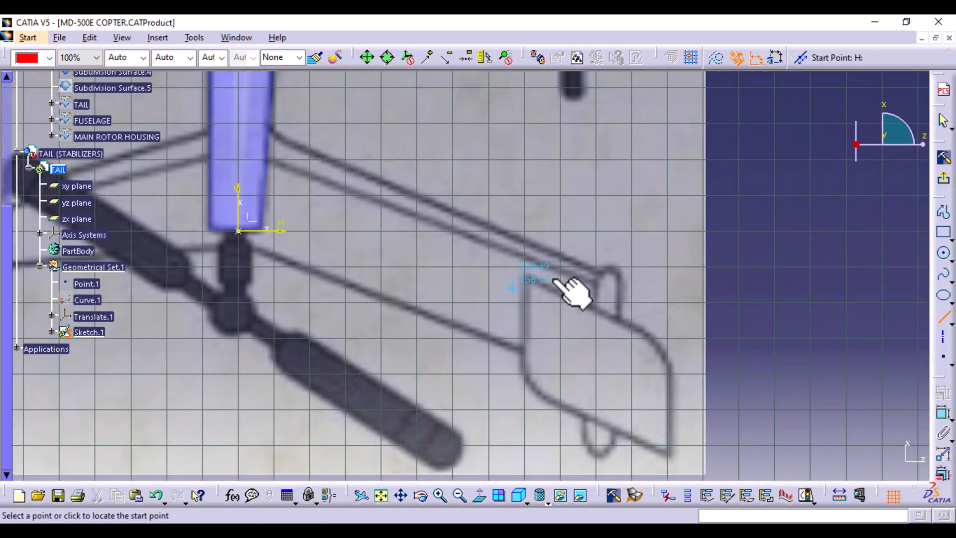
{"action": "left_click", "coordinate": [602, 272]}
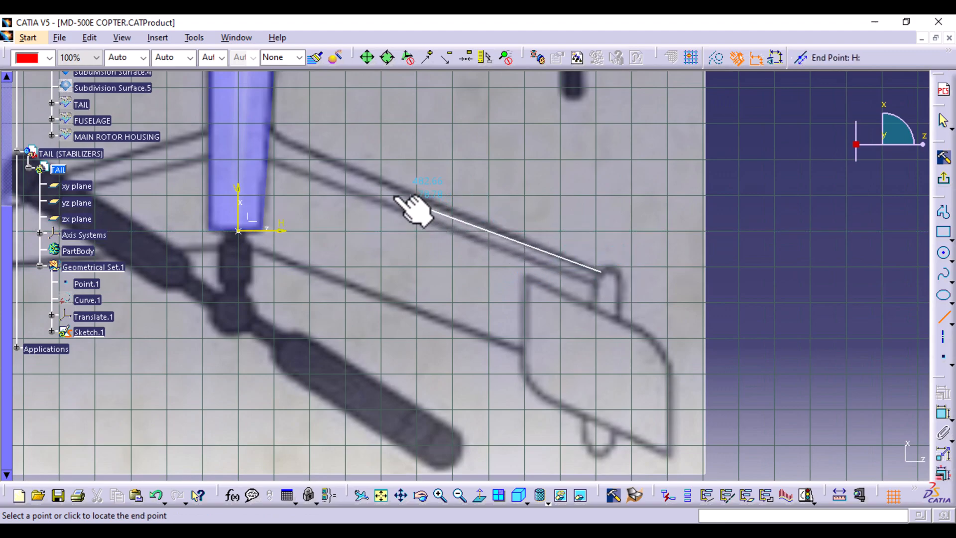
{"action": "left_click", "coordinate": [239, 120]}
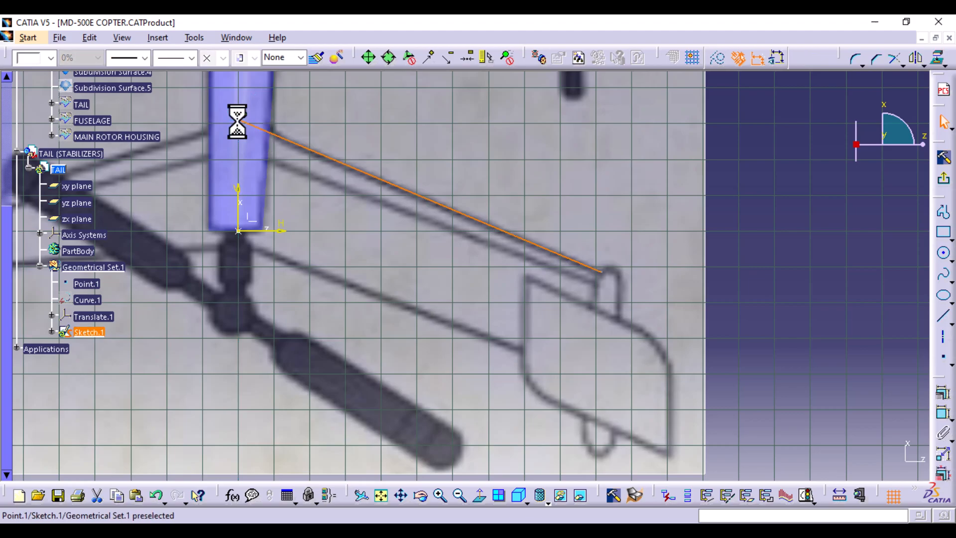
{"action": "left_click", "coordinate": [943, 180]}
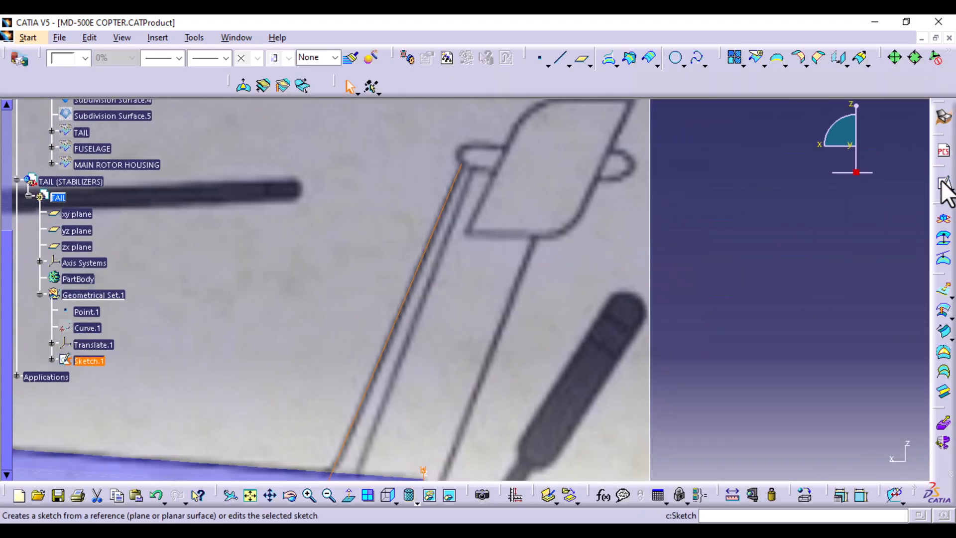
- Open a second sketch on the translated axis system's ZX plane and orient it to the right view
{"action": "middle_click_drag", "start_coordinate": [697, 279], "coordinate": [689, 254]}
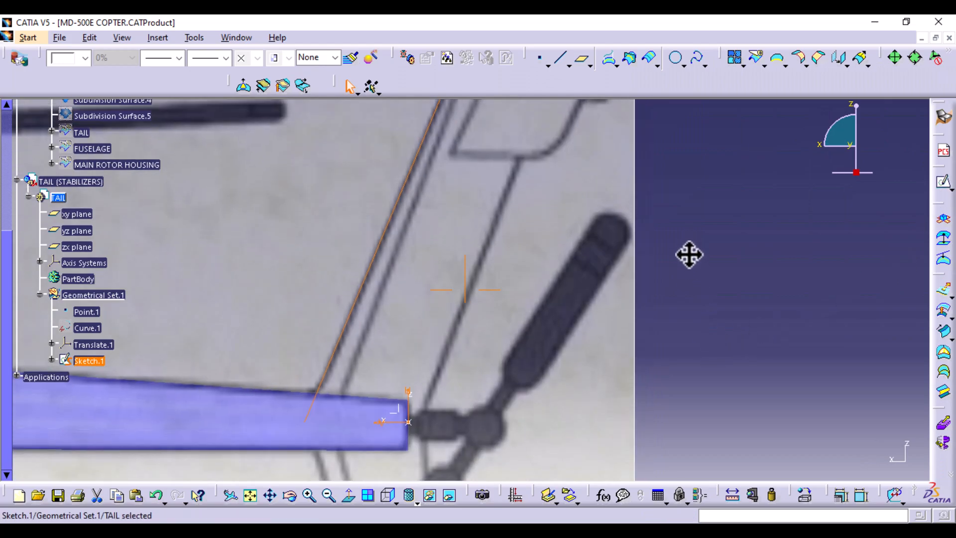
{"action": "left_click", "coordinate": [400, 416]}
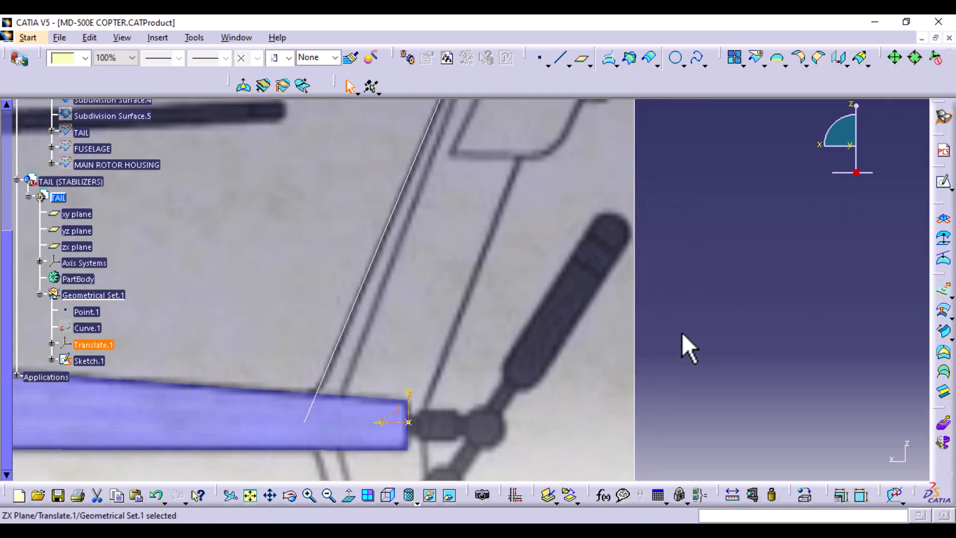
{"action": "left_click", "coordinate": [943, 184]}
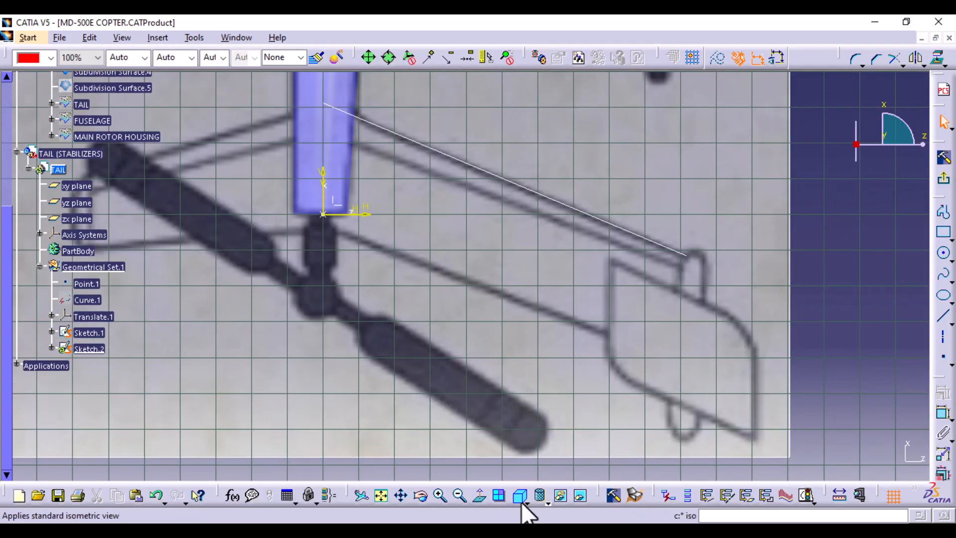
{"action": "left_click", "coordinate": [525, 504]}
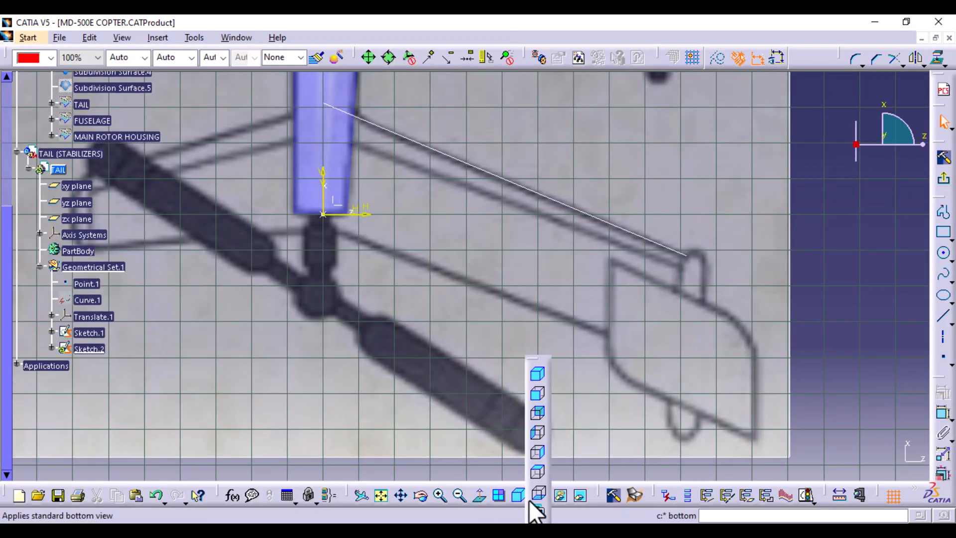
{"action": "left_click", "coordinate": [538, 451]}
{"action": "middle_click_drag", "start_coordinate": [525, 405], "coordinate": [527, 409]}
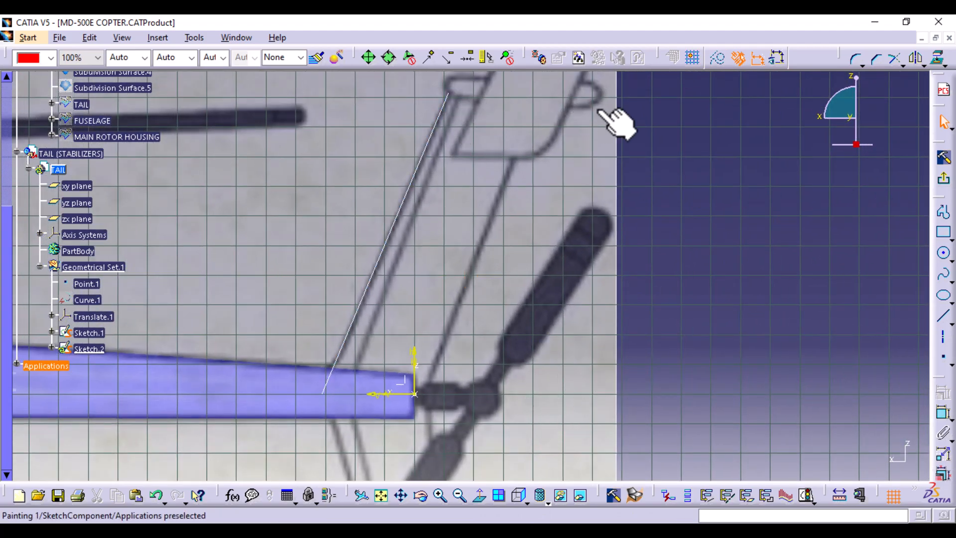
- Project the upper end vertex of the leading-edge line into the second sketch and turn on the Construction/Standard Element option
{"action": "left_click", "coordinate": [448, 94]}
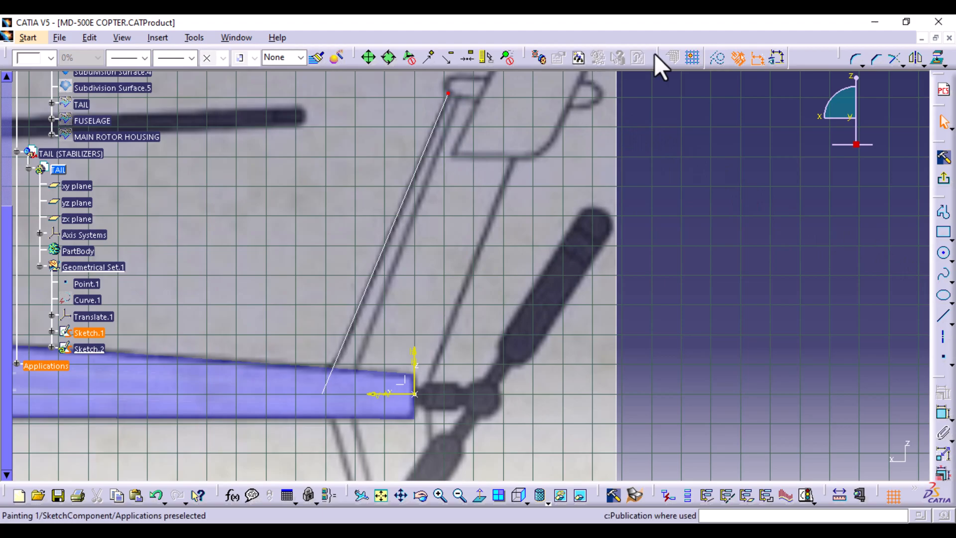
{"action": "left_click", "coordinate": [938, 59]}
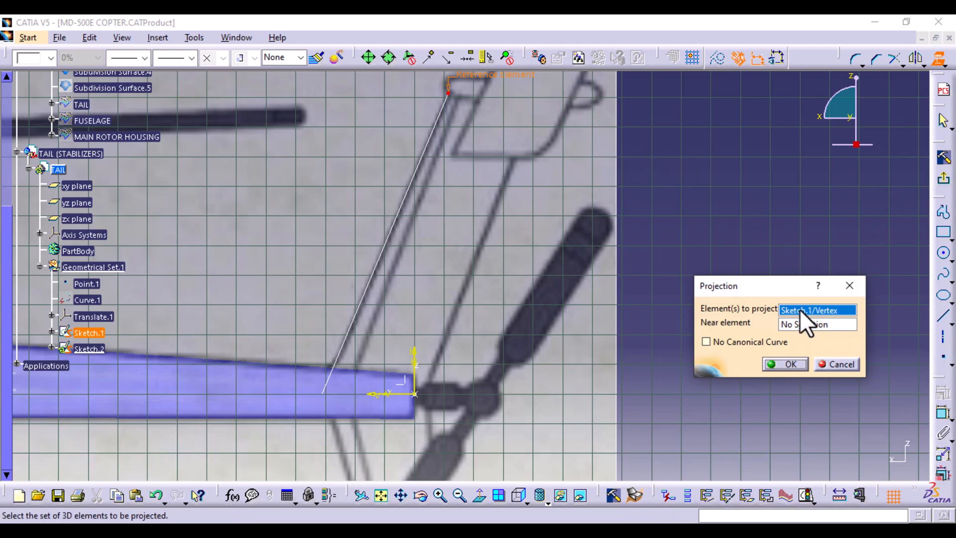
{"action": "left_click", "coordinate": [717, 58]}
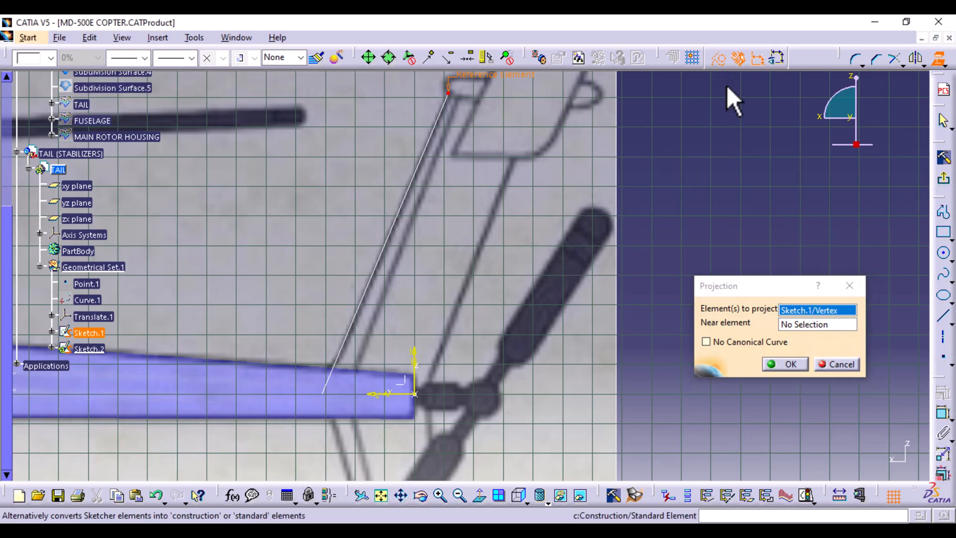
{"action": "left_click", "coordinate": [785, 365]}
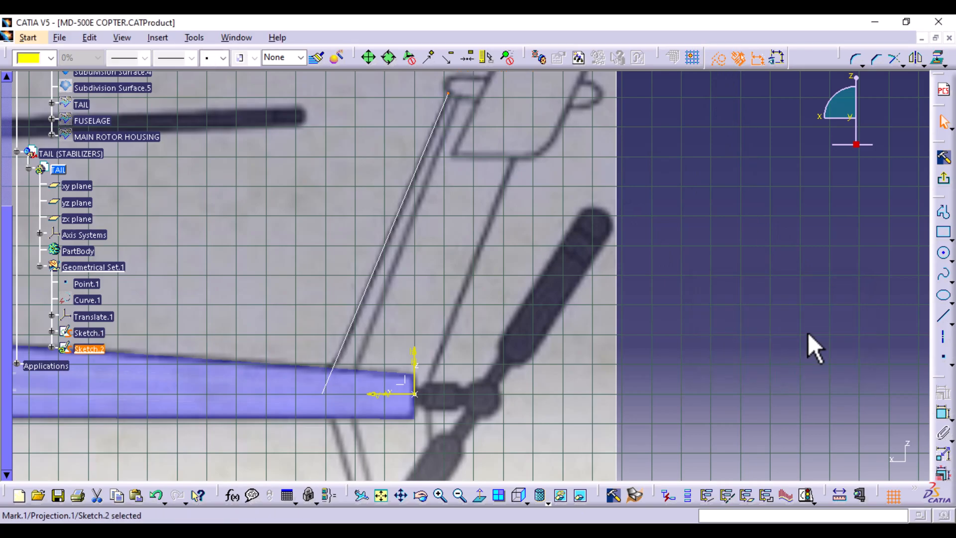
- Draw a construction line from the projected vertex rearward past the upper stabilizer's trailing edge, and turn off the Construction/Standard Element option
{"action": "left_click", "coordinate": [943, 318]}
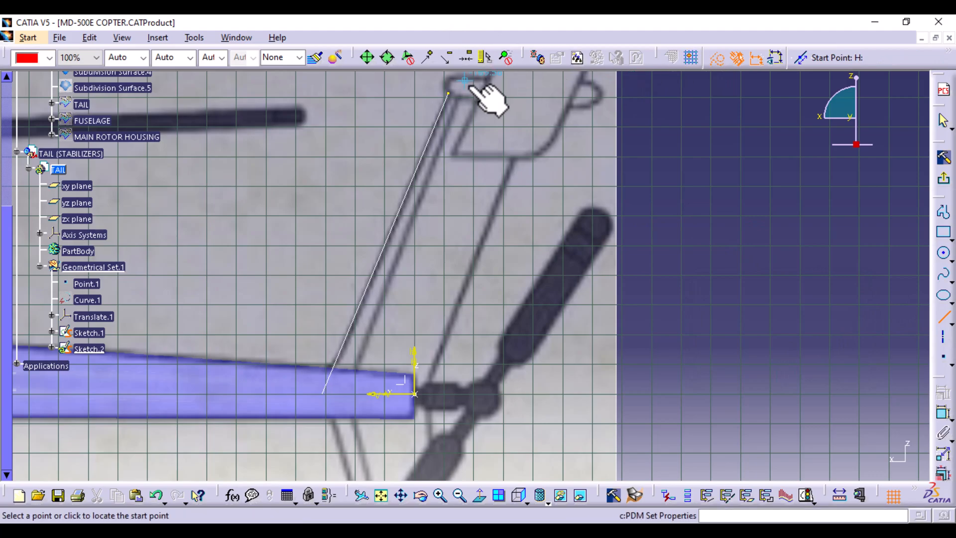
{"action": "left_click", "coordinate": [453, 94]}
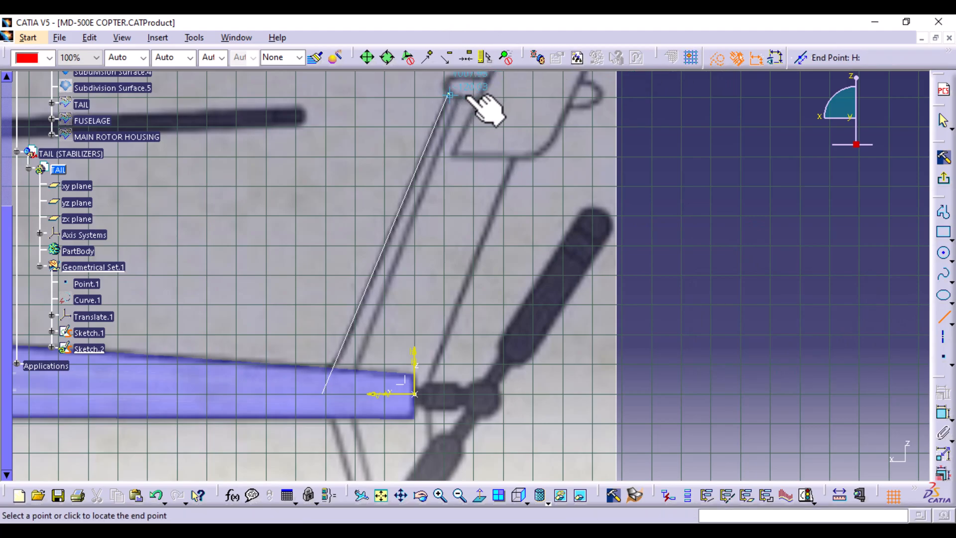
{"action": "left_click", "coordinate": [604, 110]}
{"action": "left_click", "coordinate": [721, 225]}
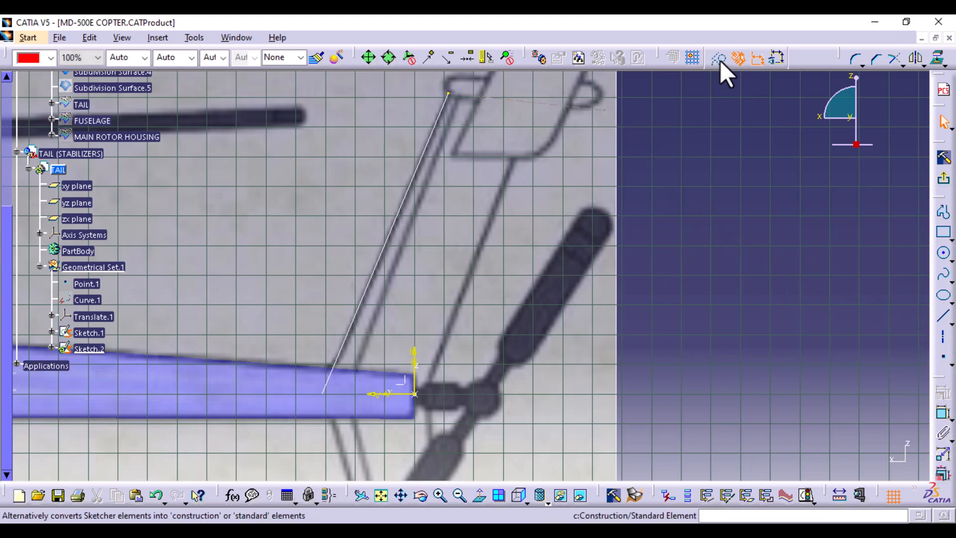
- Sketch the upper stabilizer's trailing-edge line from the construction line to the horizontal axis behind the boom, align its upper end, and exit the sketch
{"action": "left_click", "coordinate": [945, 323]}
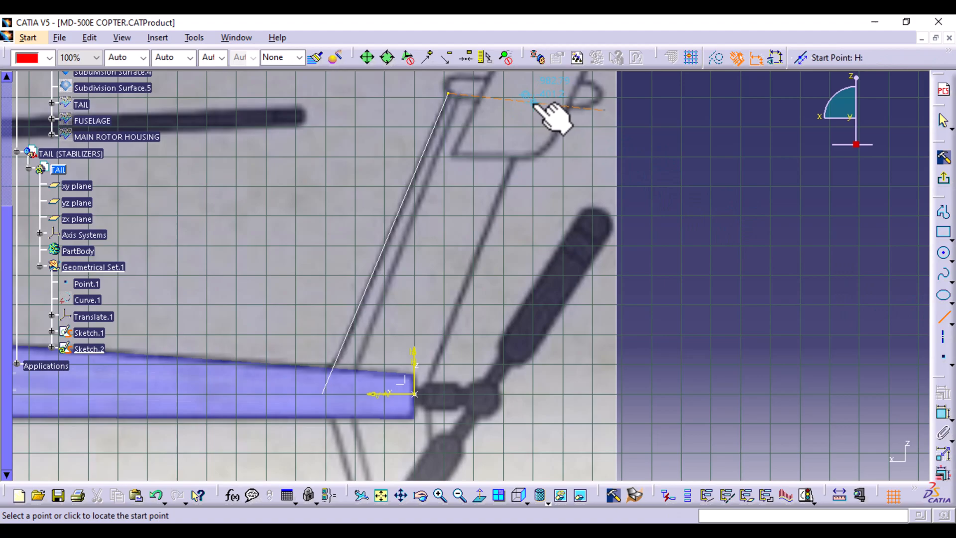
{"action": "left_click", "coordinate": [531, 103]}
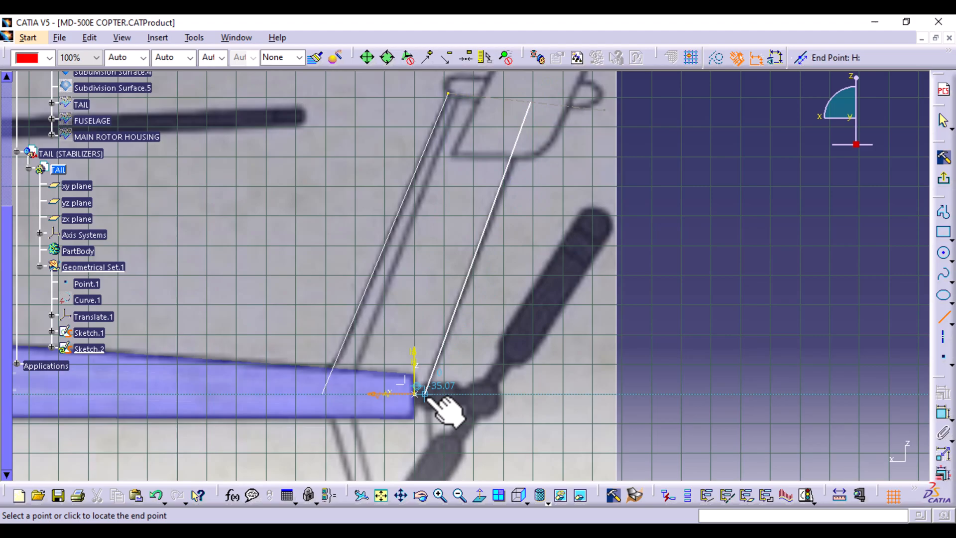
{"action": "left_click", "coordinate": [426, 394]}
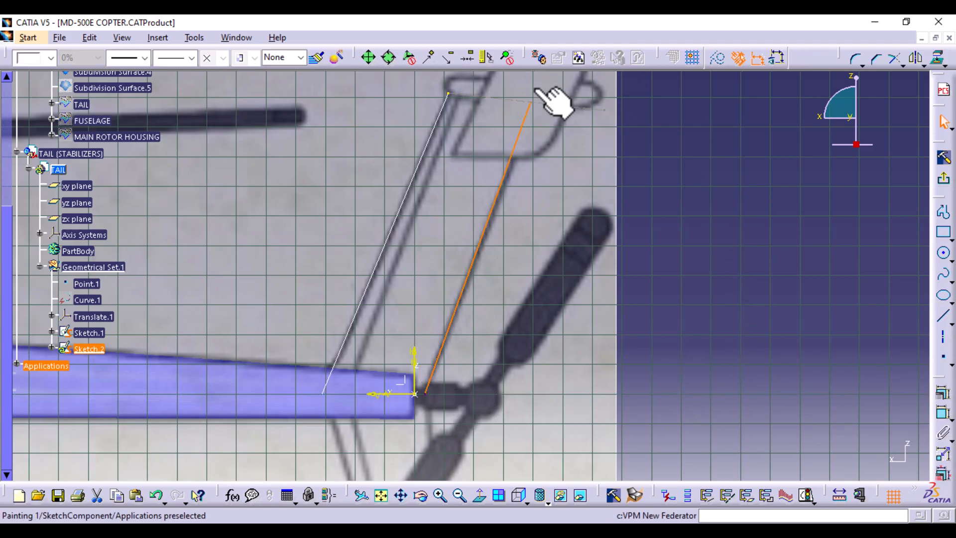
{"action": "left_click_drag", "start_coordinate": [531, 103], "coordinate": [537, 103]}
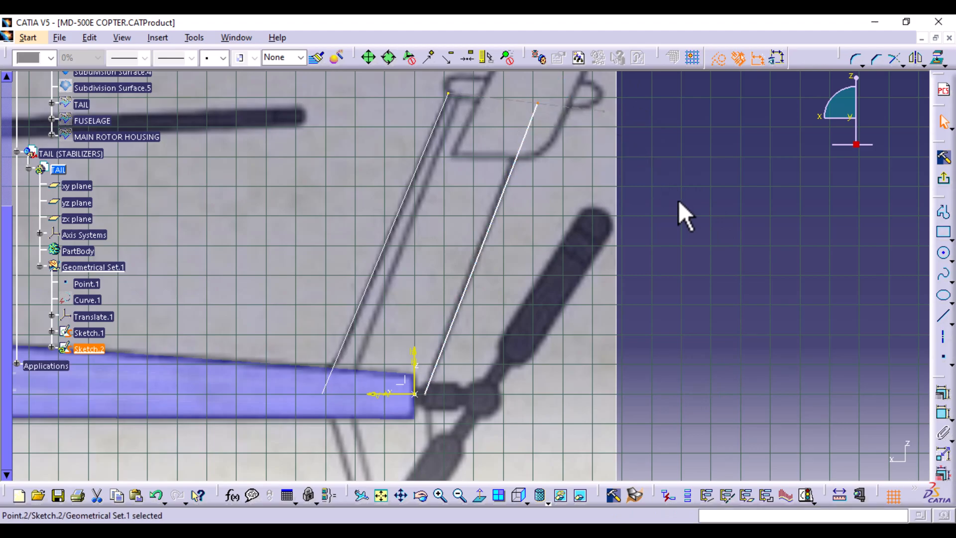
{"action": "mouse_move", "coordinate": [680, 202]}
{"action": "middle_mouse_down"}
{"action": "mouse_move", "coordinate": [590, 220]}
{"action": "mouse_move", "coordinate": [570, 244]}
{"action": "mouse_move", "coordinate": [540, 116]}
{"action": "middle_mouse_up"}
{"action": "middle_click_drag", "start_coordinate": [453, 119], "coordinate": [438, 359]}
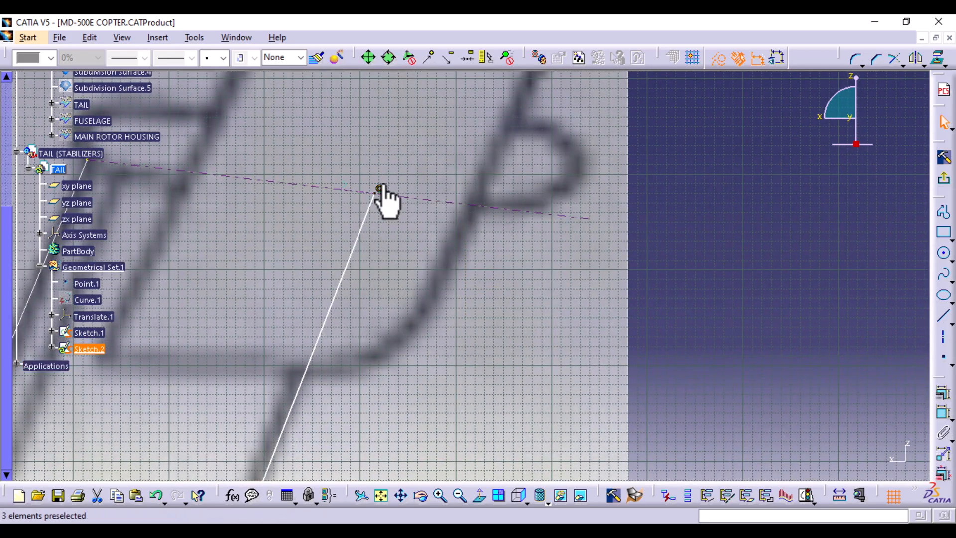
{"action": "middle_click_drag", "start_coordinate": [614, 139], "coordinate": [652, 343], "text": "ctrl"}
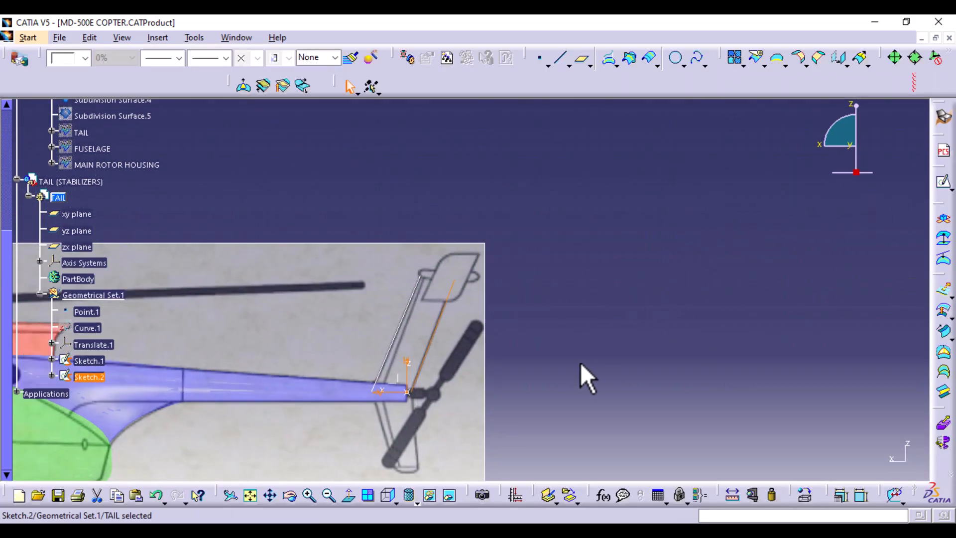
- Open a third sketch on the translated axis system's ZX plane
{"action": "middle_click_drag", "start_coordinate": [587, 379], "coordinate": [603, 248]}
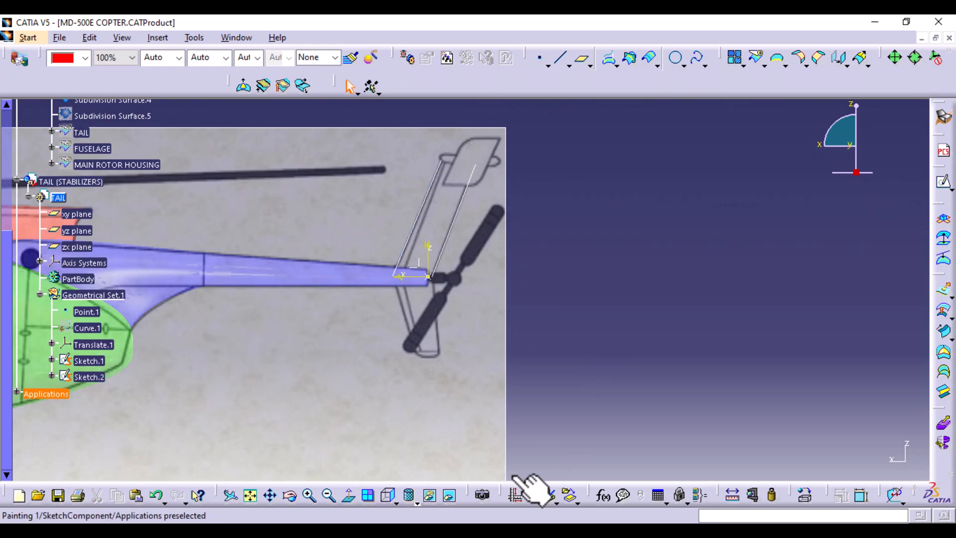
{"action": "left_click", "coordinate": [943, 185]}
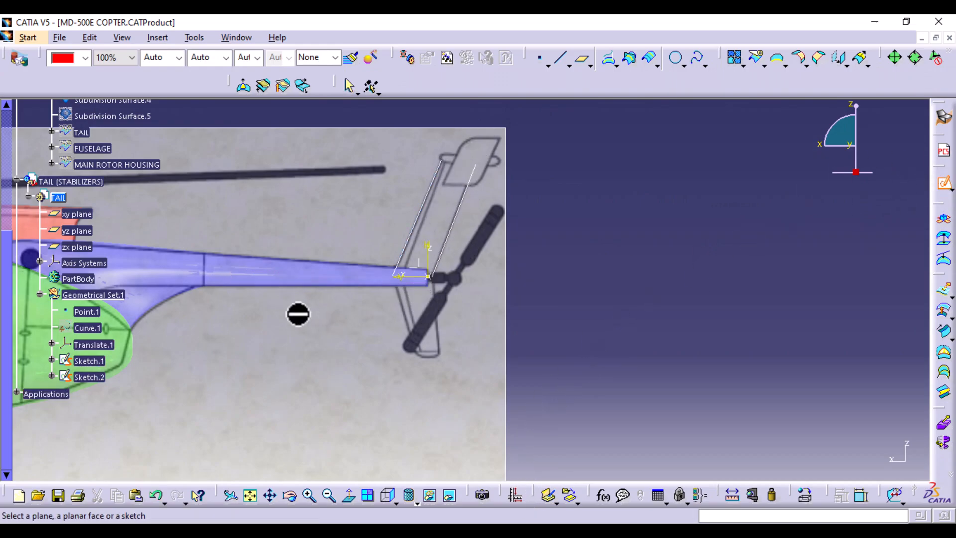
{"action": "left_click", "coordinate": [425, 269]}
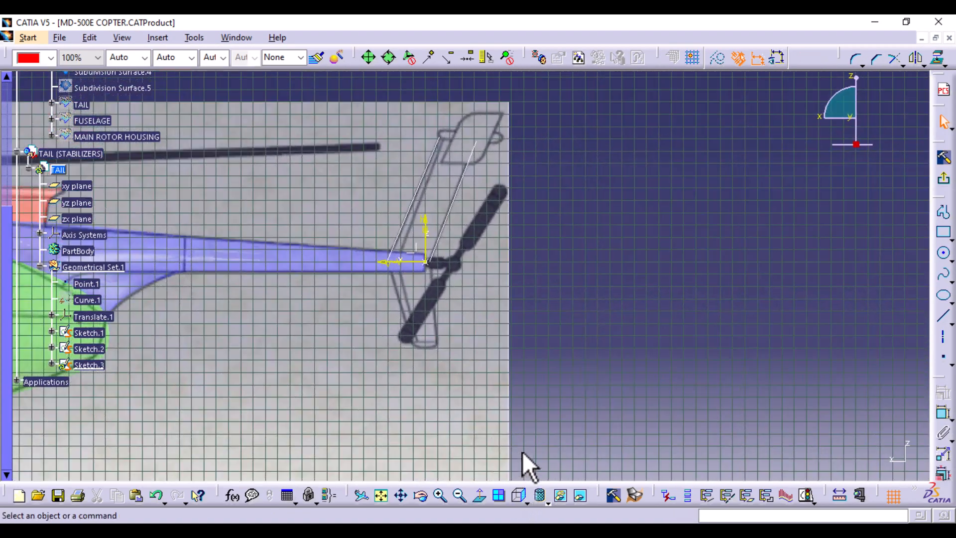
- Project the lower end vertex of the upper leading-edge line into the third sketch as a construction element
{"action": "middle_click_drag", "start_coordinate": [515, 339], "coordinate": [501, 218]}
{"action": "middle_click_drag", "start_coordinate": [405, 225], "coordinate": [596, 317]}
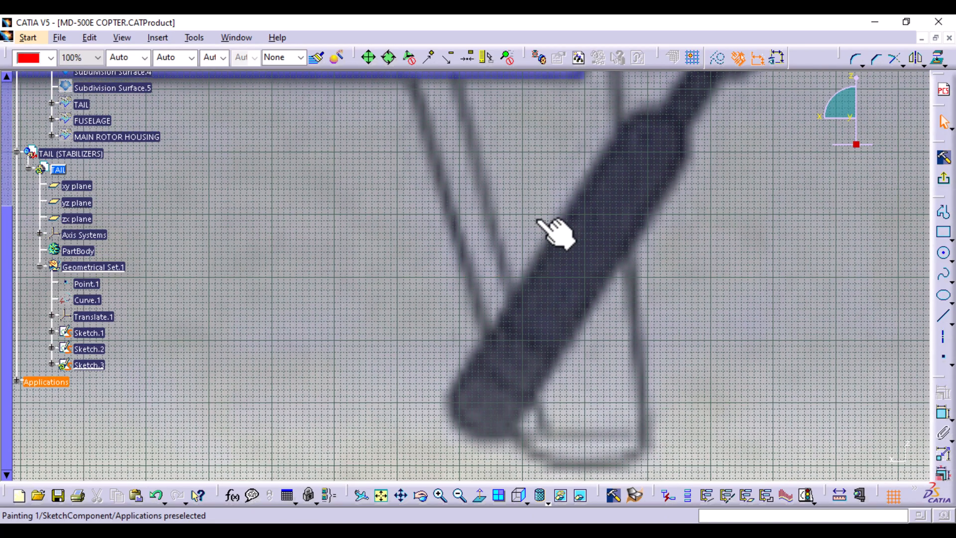
{"action": "middle_click_drag", "start_coordinate": [536, 218], "coordinate": [553, 354]}
{"action": "left_click", "coordinate": [407, 160]}
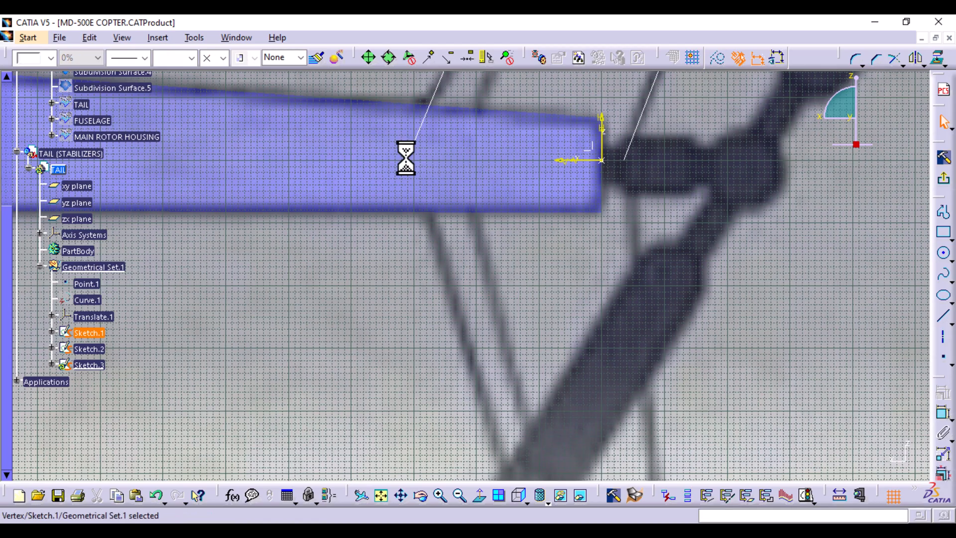
{"action": "left_click", "coordinate": [723, 60]}
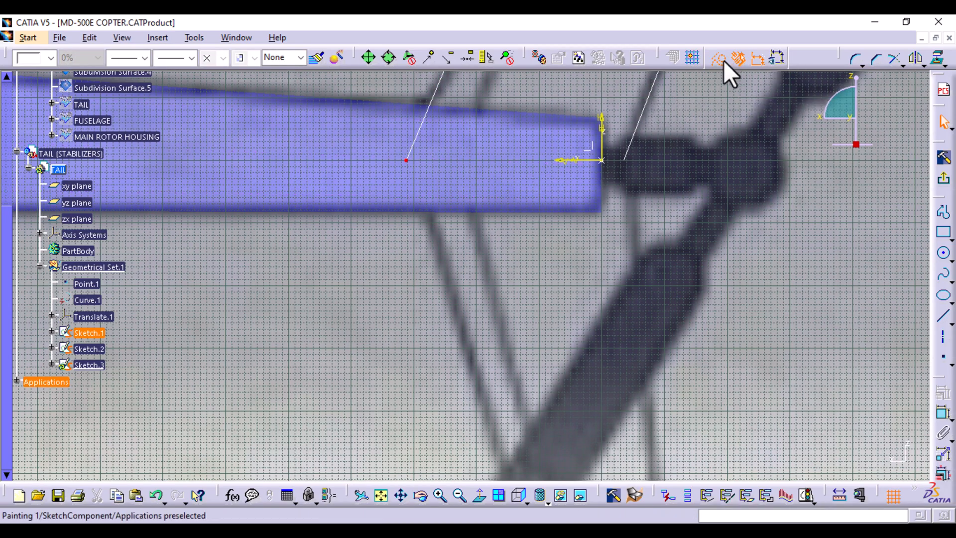
{"action": "left_click", "coordinate": [939, 58]}
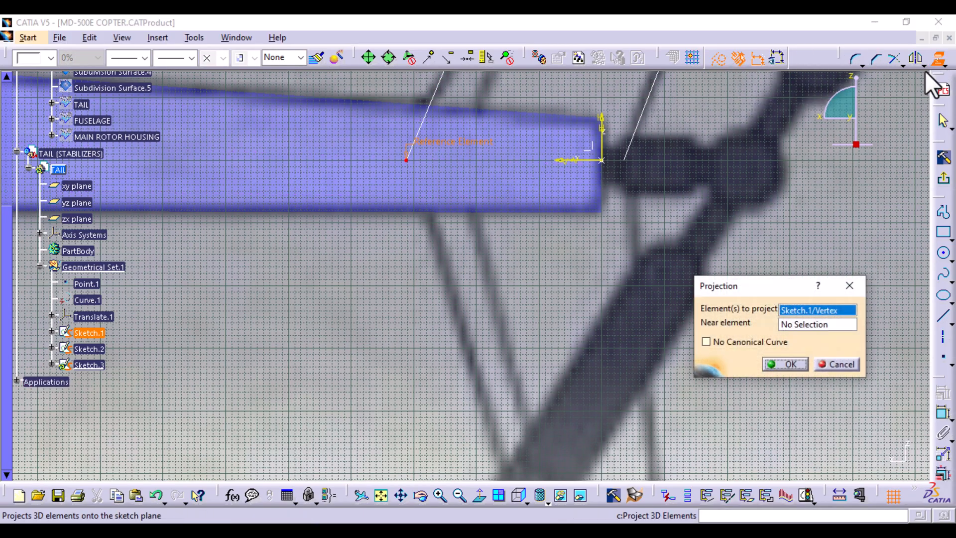
{"action": "left_click", "coordinate": [795, 365]}
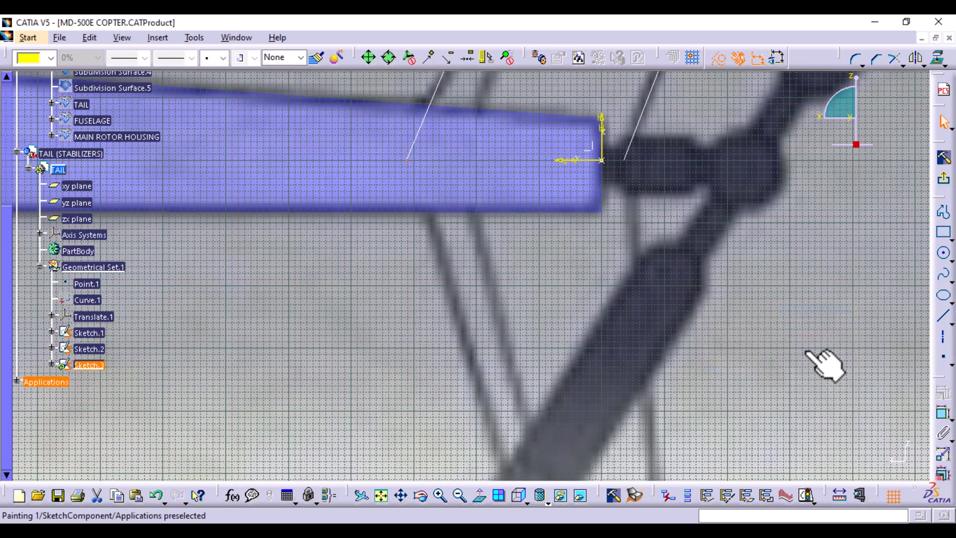
- Sketch a standard line from the projected vertex down the lower stabilizer's leading edge to its tip level, and exit the sketch
{"action": "left_click", "coordinate": [945, 319]}
{"action": "left_click", "coordinate": [407, 160]}
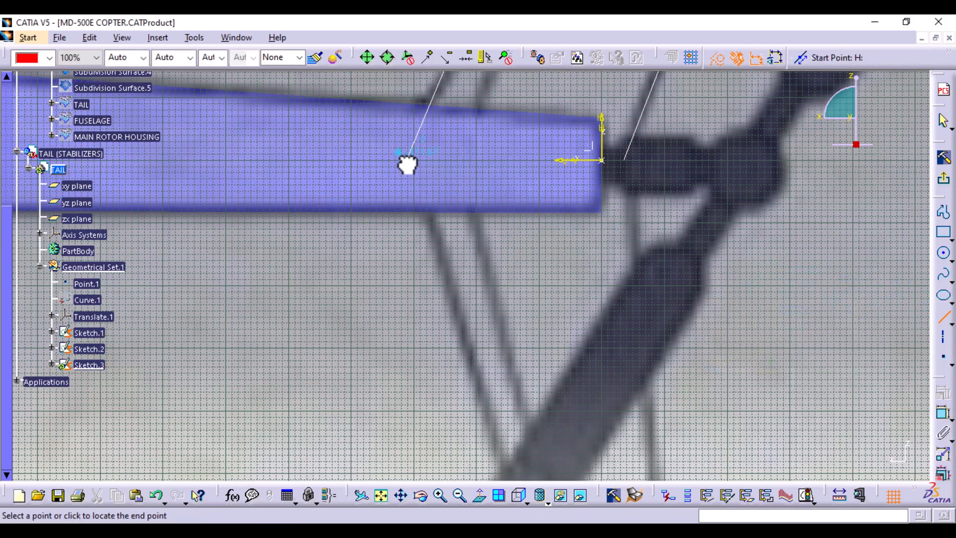
{"action": "middle_click_drag", "start_coordinate": [510, 432], "coordinate": [523, 314]}
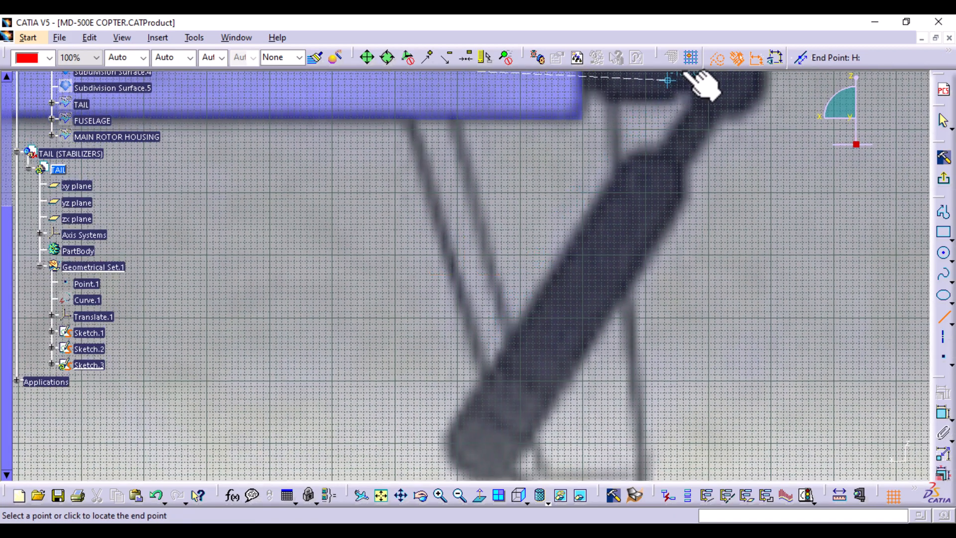
{"action": "left_click", "coordinate": [716, 59]}
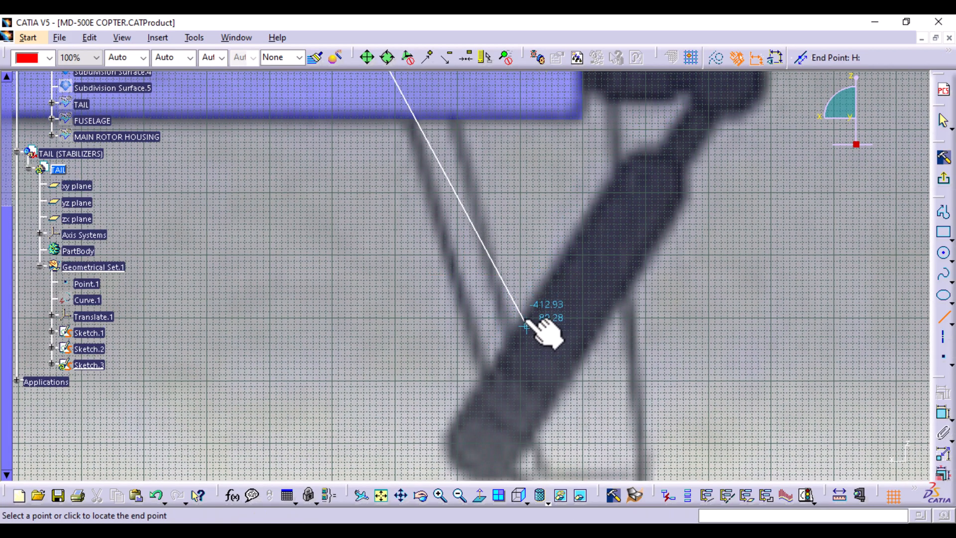
{"action": "middle_click_drag", "start_coordinate": [527, 326], "coordinate": [503, 232]}
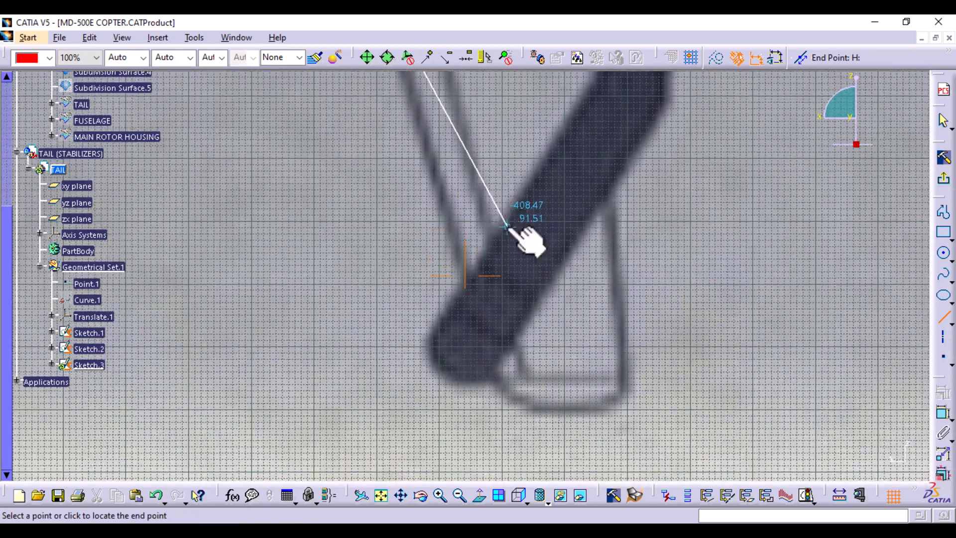
{"action": "left_click", "coordinate": [517, 411]}
{"action": "middle_click_drag", "start_coordinate": [621, 246], "coordinate": [619, 376]}
{"action": "left_click", "coordinate": [711, 385]}
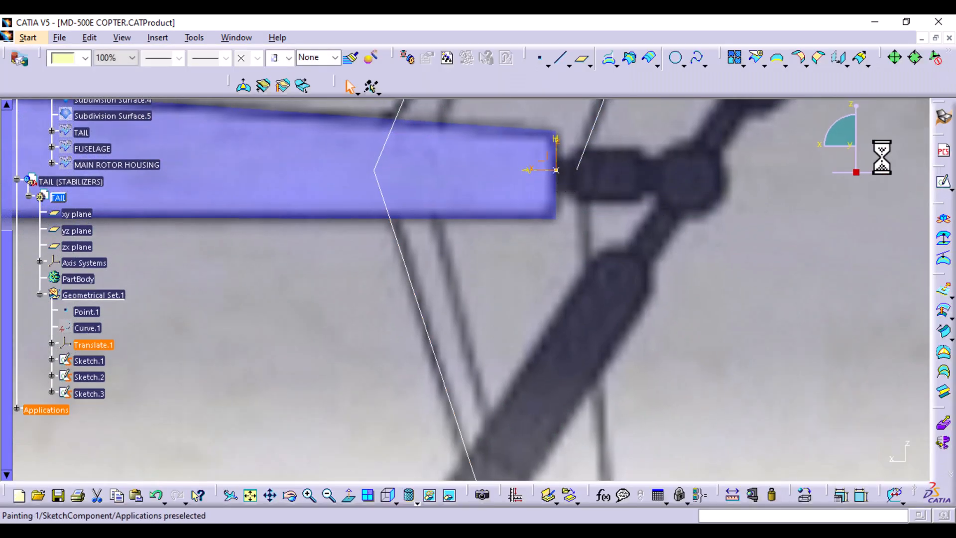
- In a new ZX-plane sketch oriented to the right view, project the upper trailing-edge line's lower end vertex as a construction element
{"action": "left_click", "coordinate": [942, 182]}
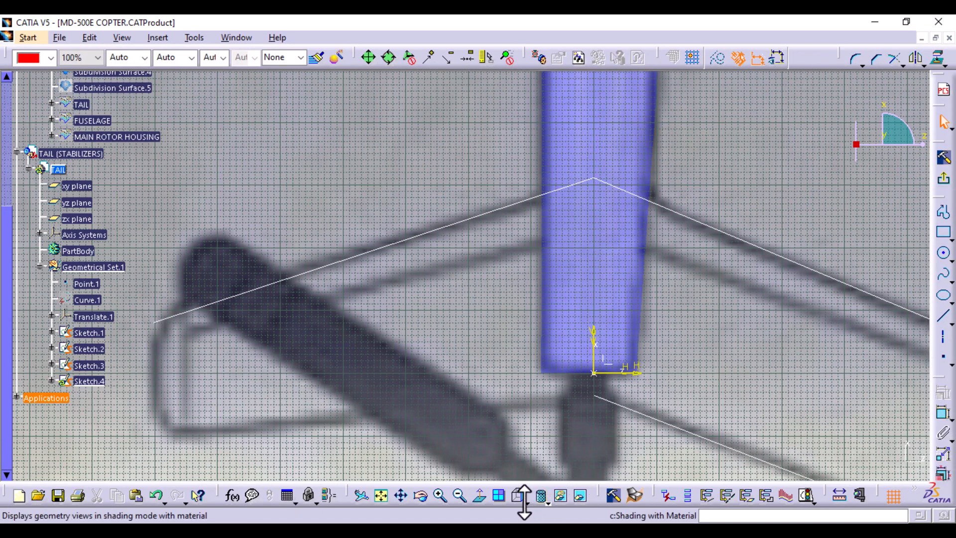
{"action": "left_click", "coordinate": [521, 494]}
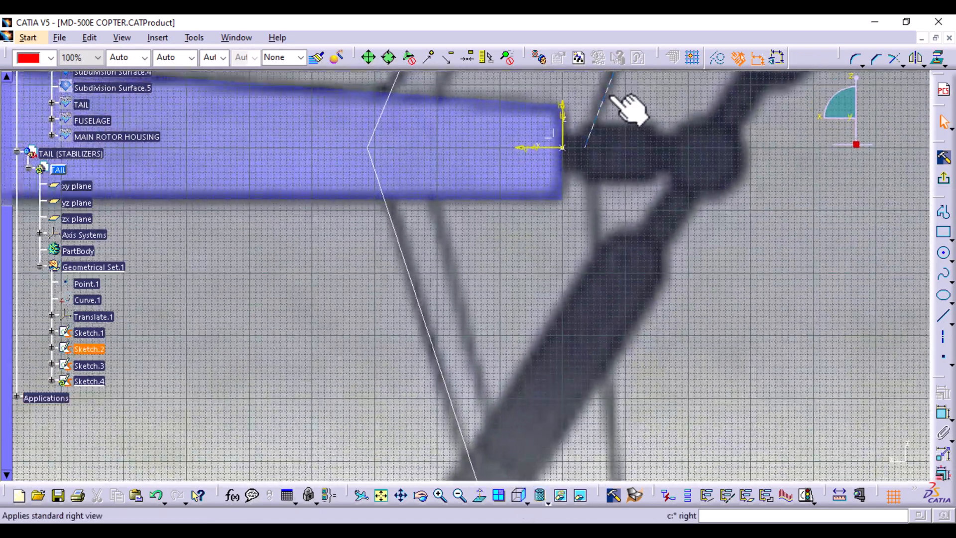
{"action": "left_click", "coordinate": [591, 151]}
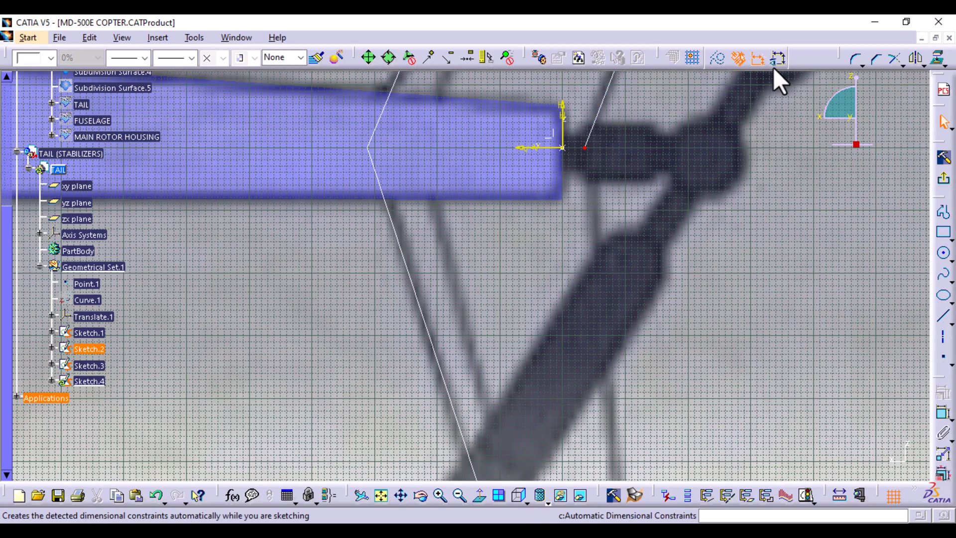
{"action": "left_click", "coordinate": [938, 58]}
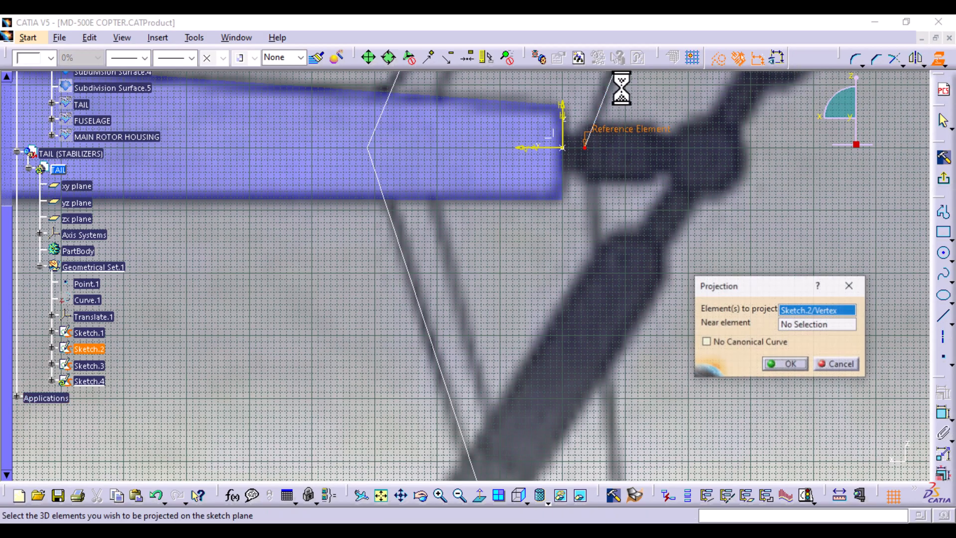
{"action": "left_click", "coordinate": [793, 364]}
- Sketch a standard line from the projected vertex down the lower stabilizer's trailing edge to its tip level, and exit the sketch
{"action": "mouse_move", "coordinate": [740, 427]}
{"action": "middle_mouse_down"}
{"action": "mouse_move", "coordinate": [643, 219]}
{"action": "mouse_move", "coordinate": [651, 371]}
{"action": "middle_mouse_up"}
{"action": "left_click", "coordinate": [943, 315]}
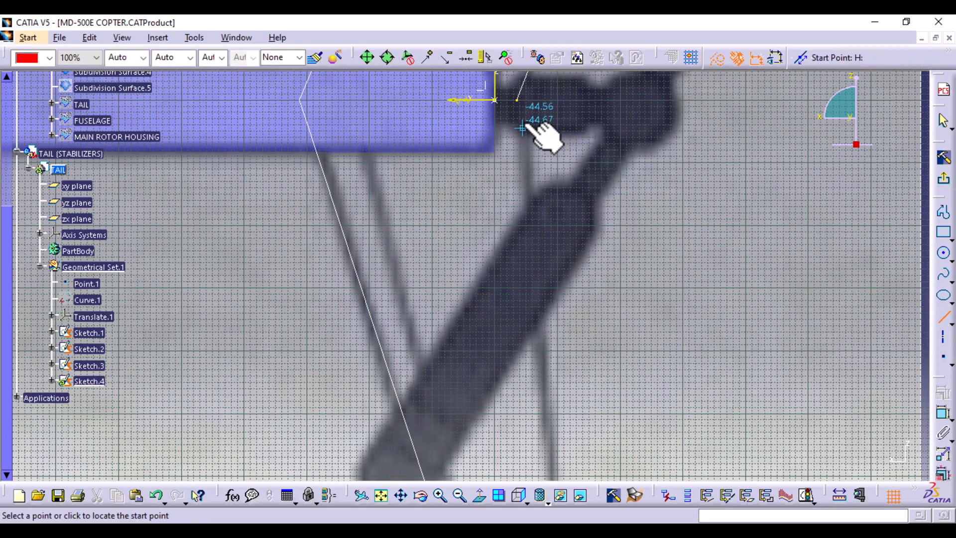
{"action": "left_click", "coordinate": [518, 98]}
{"action": "mouse_move", "coordinate": [588, 414]}
{"action": "middle_mouse_down"}
{"action": "mouse_move", "coordinate": [580, 427]}
{"action": "mouse_move", "coordinate": [593, 399]}
{"action": "mouse_move", "coordinate": [480, 207]}
{"action": "mouse_move", "coordinate": [461, 149]}
{"action": "middle_mouse_up"}
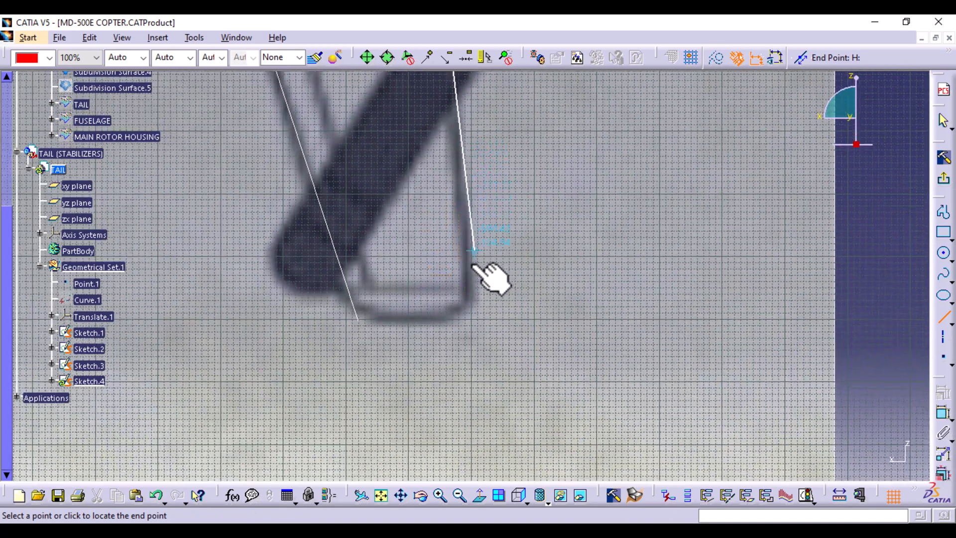
{"action": "left_click", "coordinate": [475, 319]}
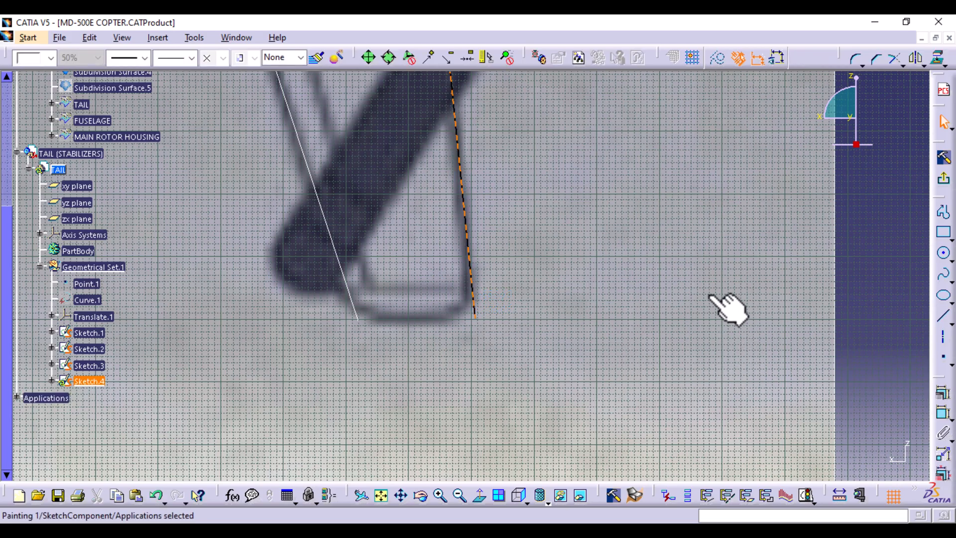
{"action": "middle_click_drag", "start_coordinate": [560, 135], "coordinate": [532, 441]}
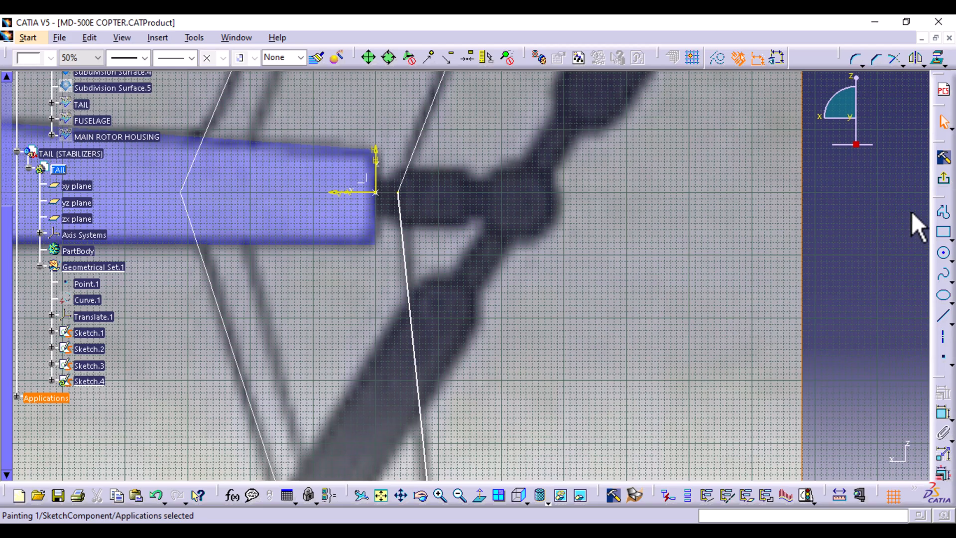
{"action": "left_click", "coordinate": [943, 178]}
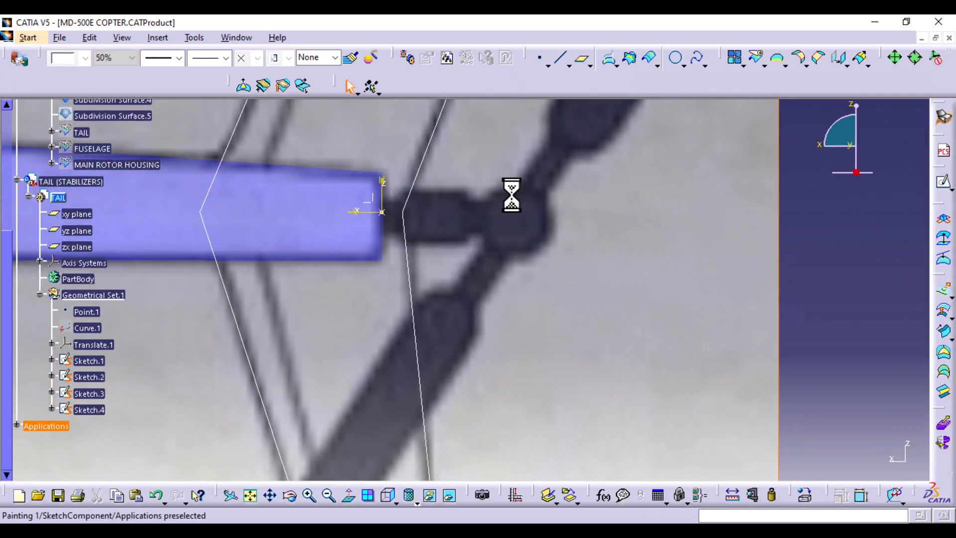
- Measure the distance between the leading-edge and trailing-edge corner vertices at the tail boom's axis
{"action": "middle_click_drag", "start_coordinate": [512, 195], "coordinate": [539, 283]}
{"action": "middle_click_drag", "start_coordinate": [541, 228], "coordinate": [618, 342]}
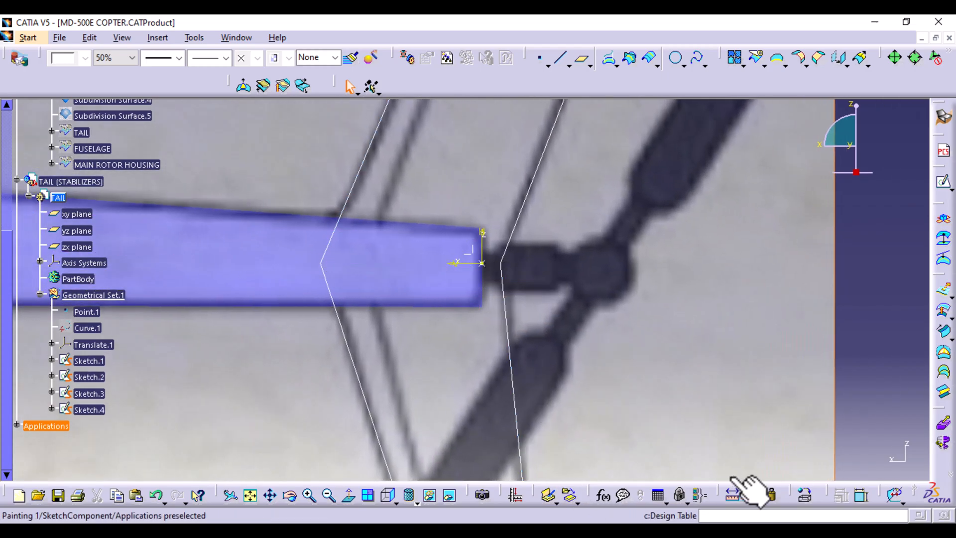
{"action": "left_click", "coordinate": [733, 496]}
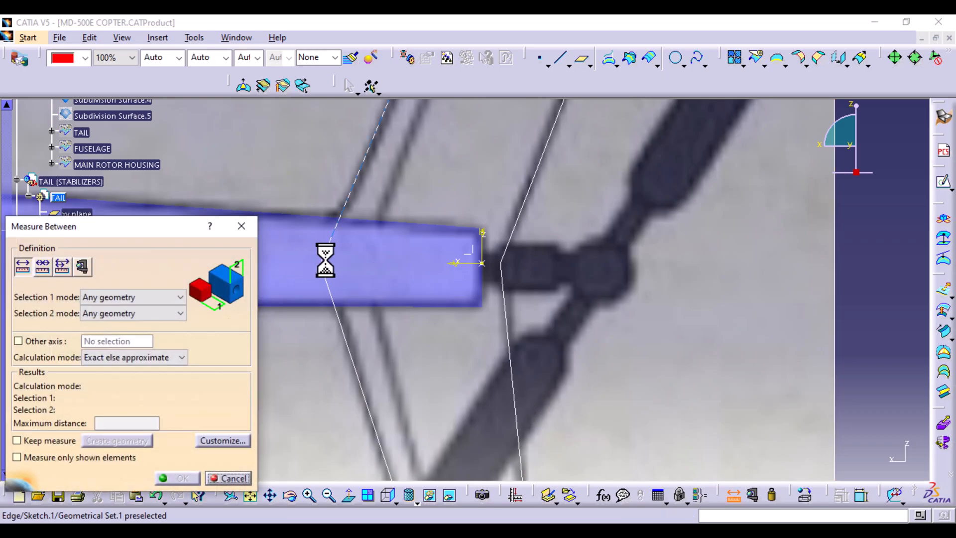
{"action": "left_click", "coordinate": [321, 263]}
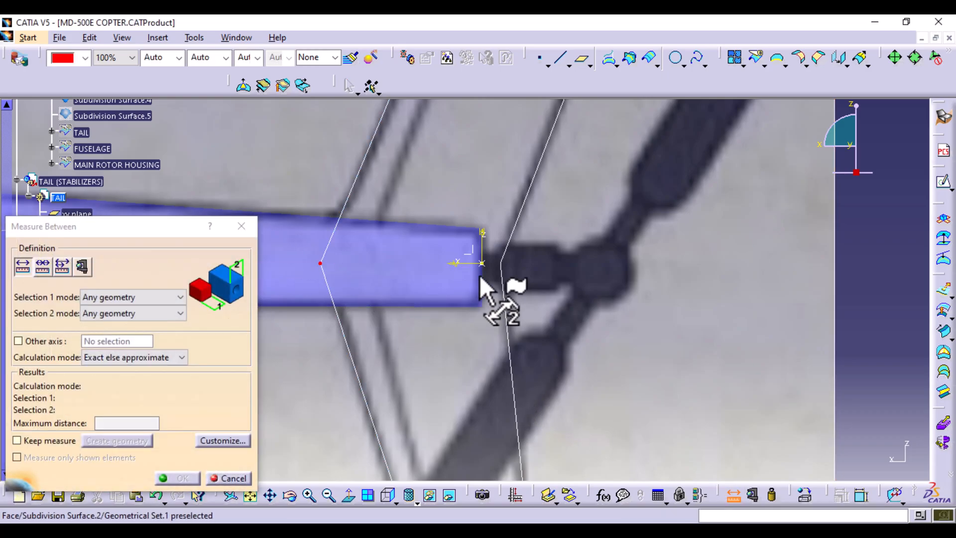
{"action": "left_click", "coordinate": [502, 263]}
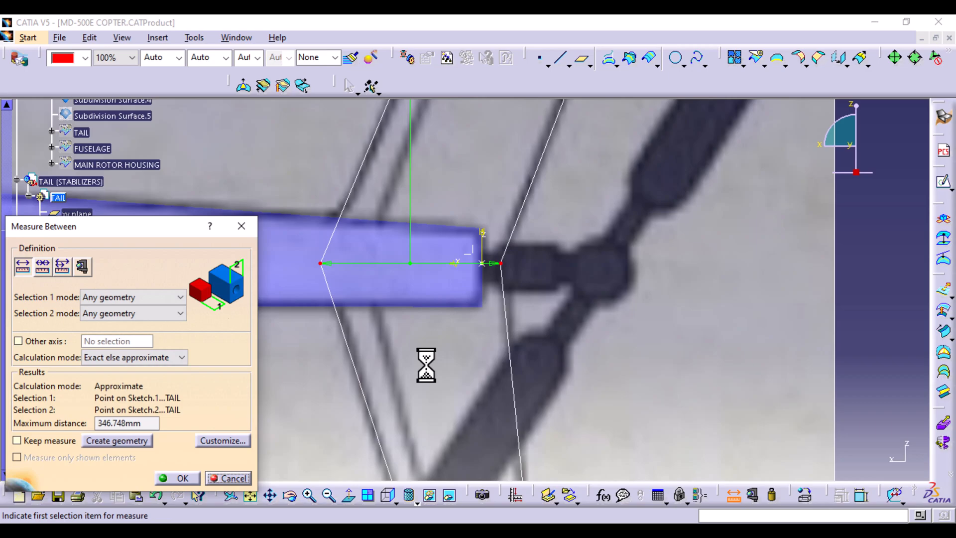
- Close the distance measurement and save the stabilizer part as TAIL in the PART folder, accepting the link update
{"action": "middle_click_drag", "start_coordinate": [437, 343], "coordinate": [449, 406]}
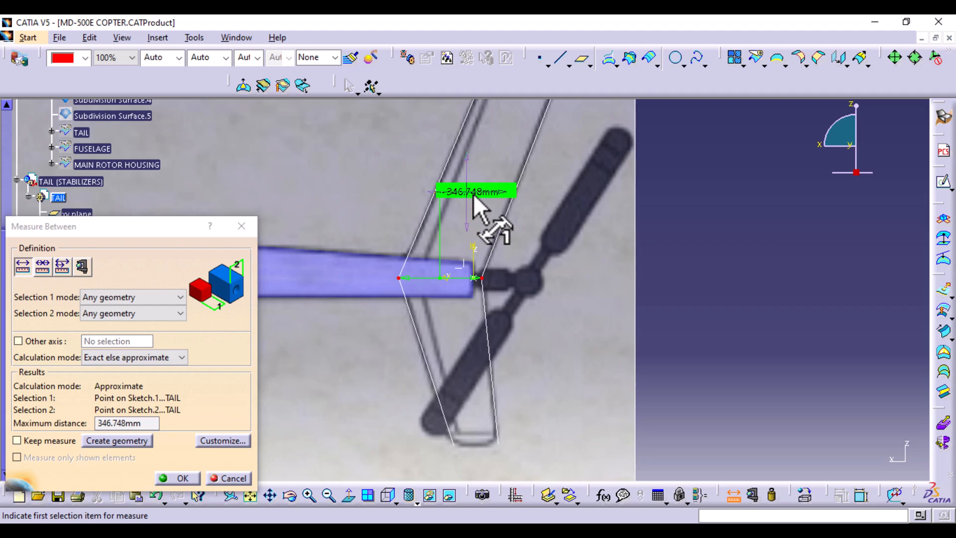
{"action": "middle_click_drag", "start_coordinate": [598, 246], "coordinate": [593, 215]}
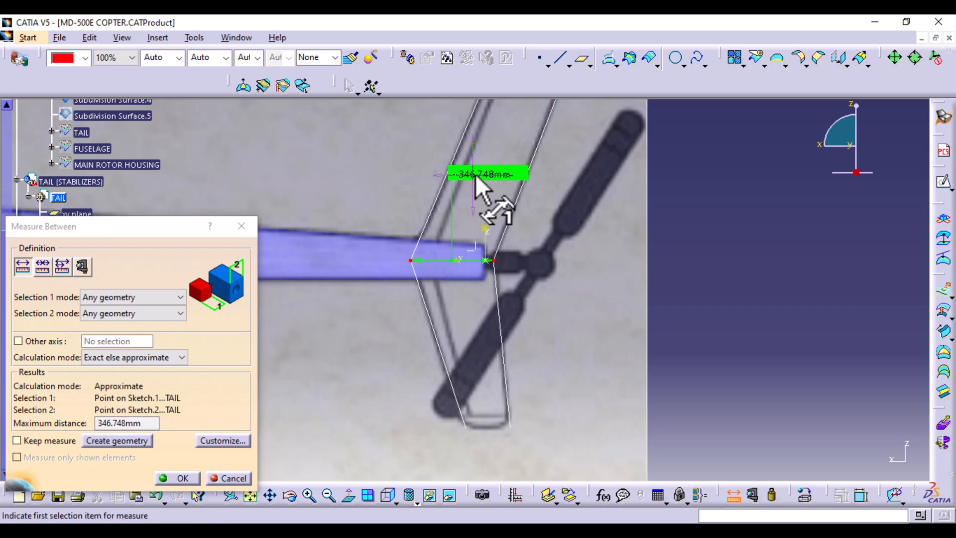
{"action": "left_click", "coordinate": [242, 226]}
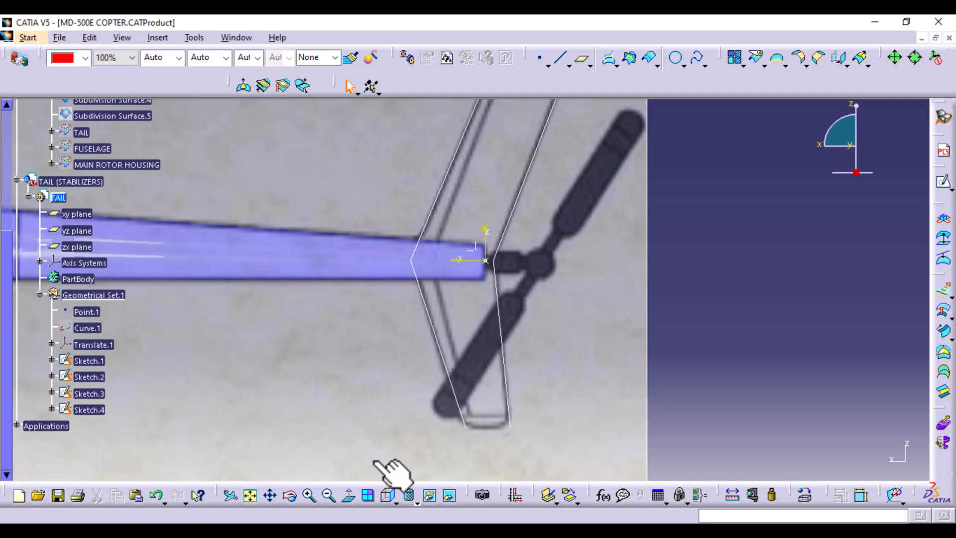
{"action": "key", "text": "ctrl+s"}
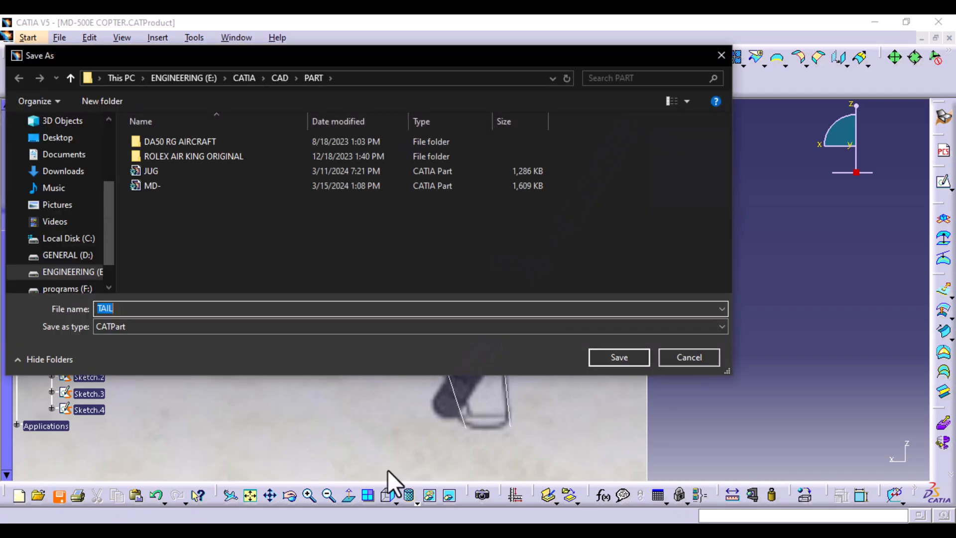
{"action": "left_click", "coordinate": [624, 356]}
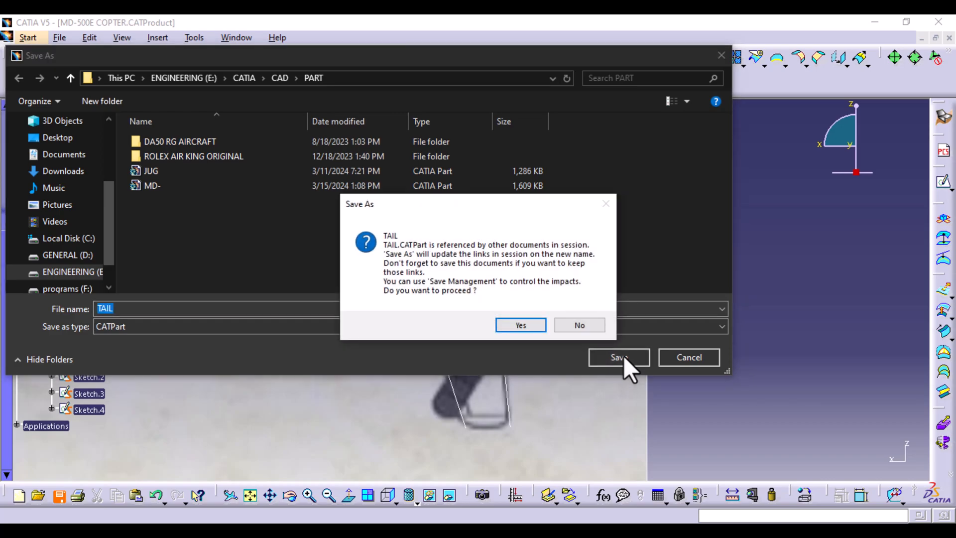
{"action": "left_click", "coordinate": [521, 325]}
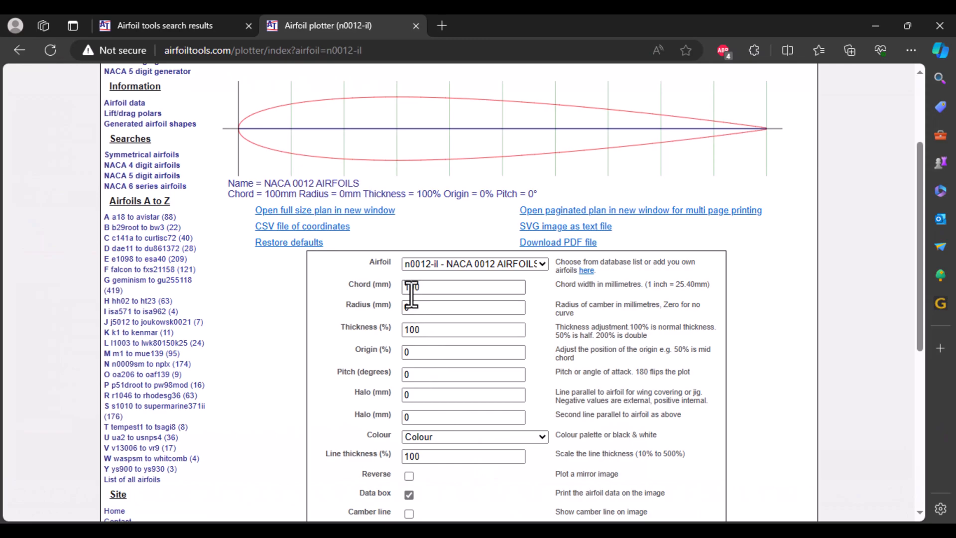
- Switch to the Airfoil Tools plotter in the browser, set the NACA 0012 chord to 346 mm and plot it
{"action": "left_click", "coordinate": [463, 293]}
{"action": "key", "text": "BackSpace"}
{"action": "key", "text": "BackSpace"}
{"action": "key", "text": "BackSpace"}
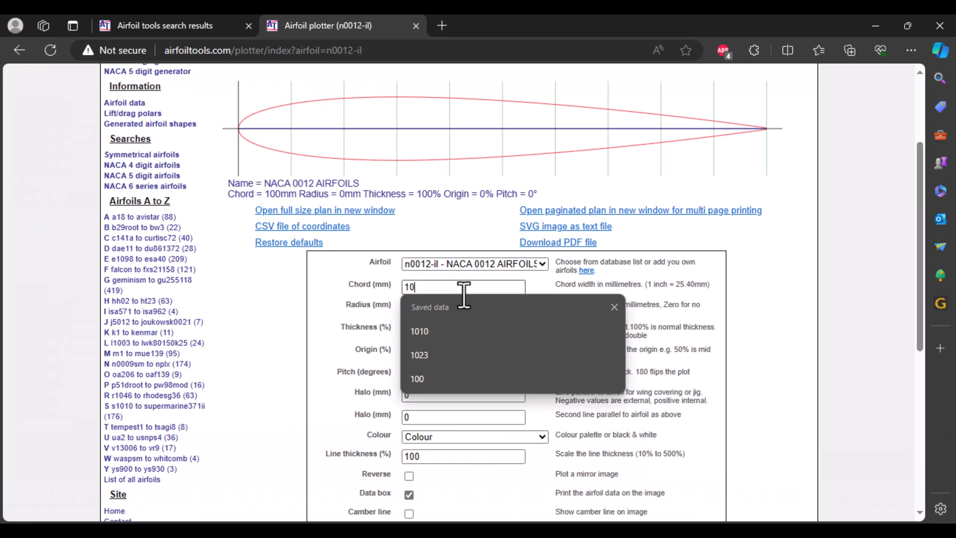
{"action": "type", "text": "346"}
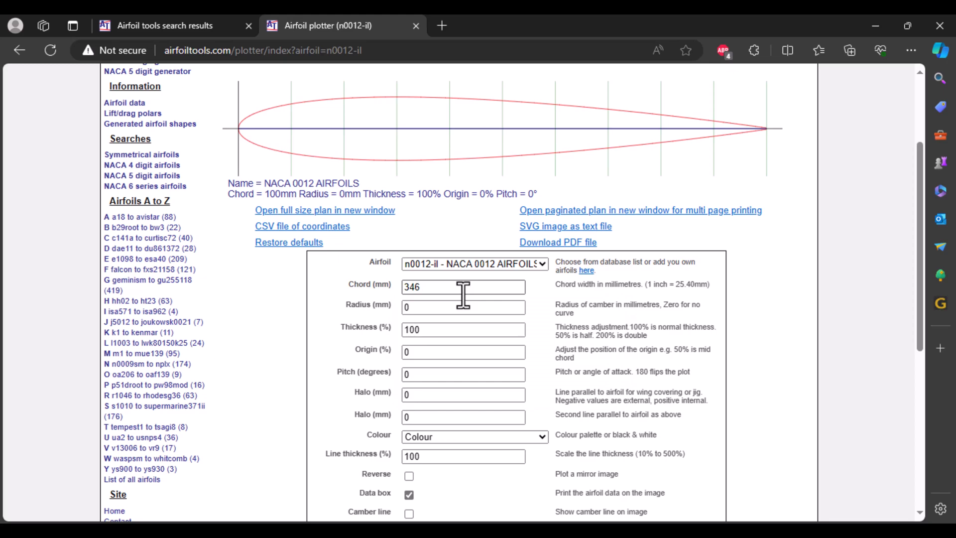
{"action": "scroll", "coordinate": [512, 399], "scroll_direction": "down", "scroll_amount": 3}
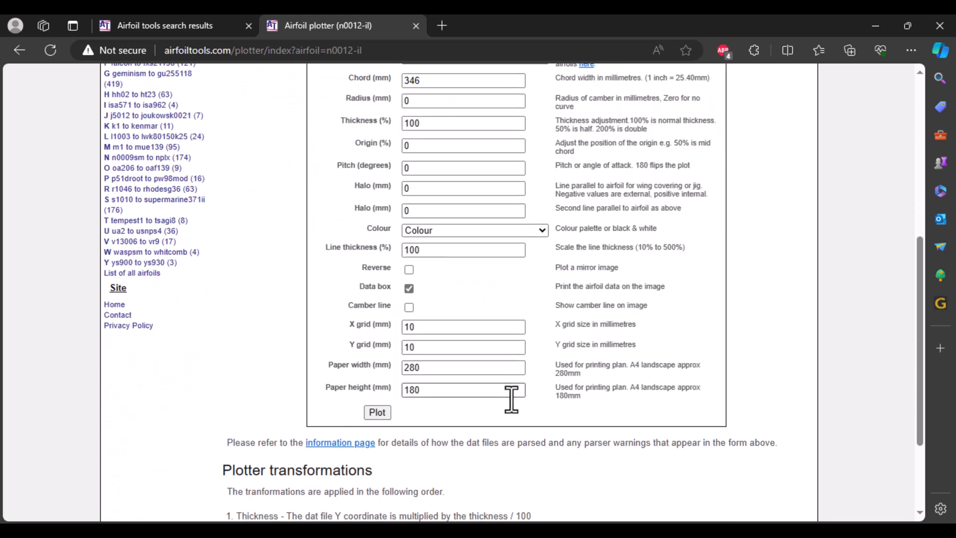
{"action": "left_click", "coordinate": [377, 412]}
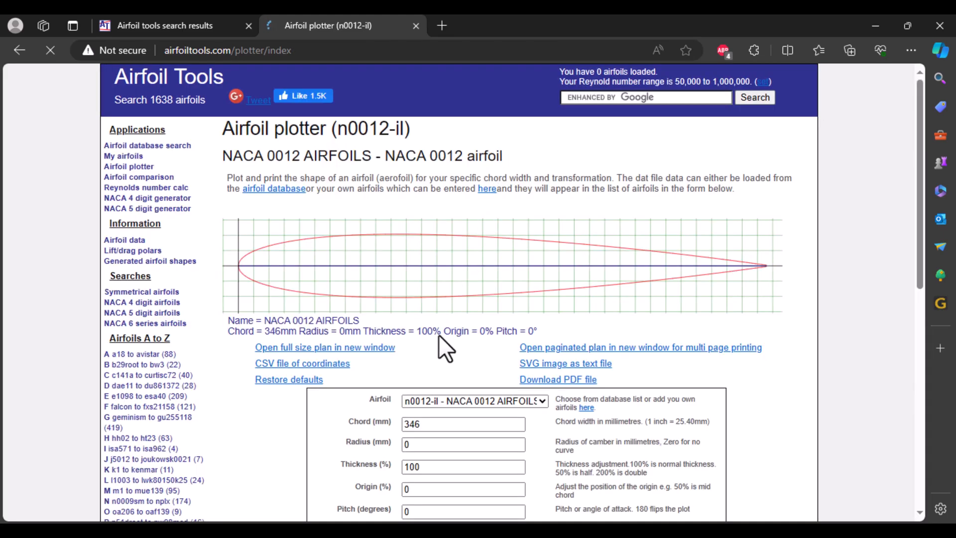
- Download the CSV file of the plotted airfoil's coordinates and open it in Excel
{"action": "left_click", "coordinate": [332, 366]}
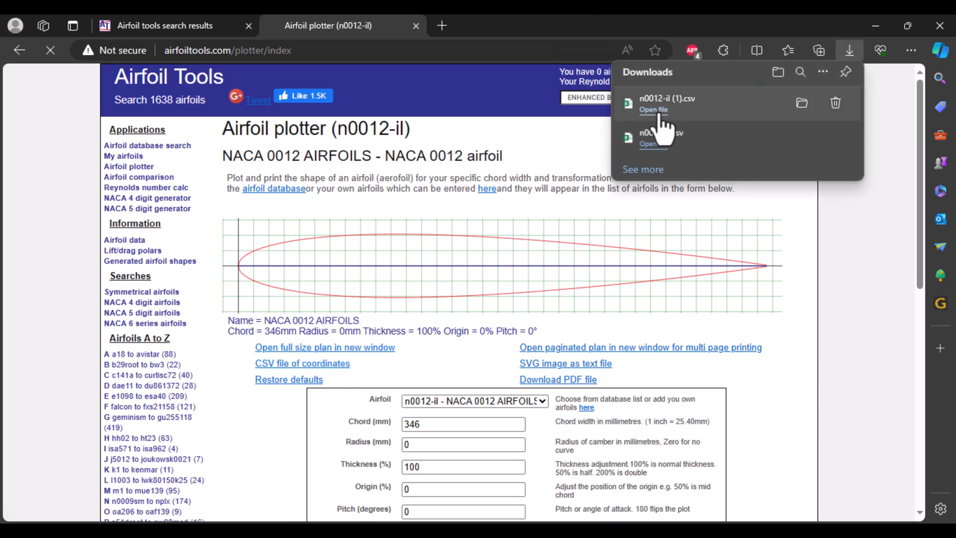
{"action": "left_click", "coordinate": [657, 112]}
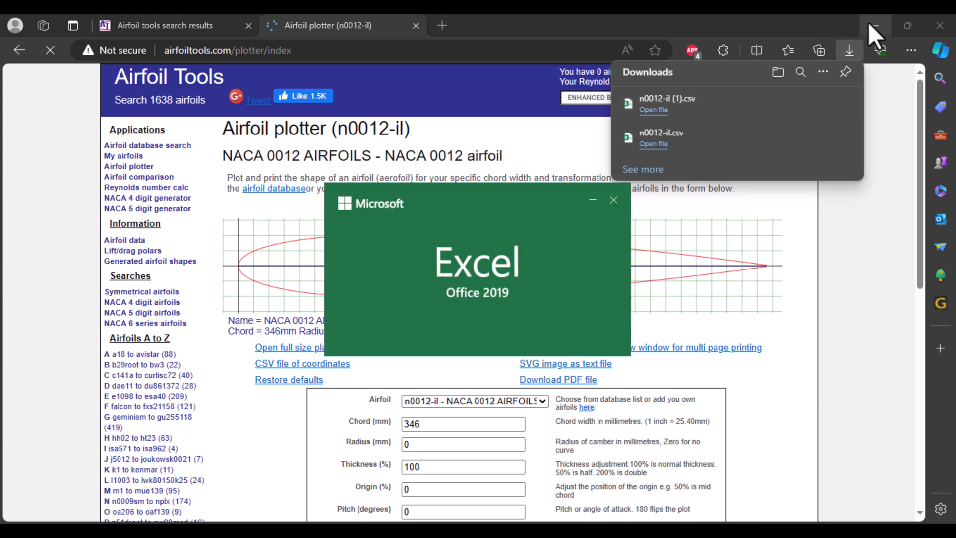
{"action": "left_click", "coordinate": [873, 25]}
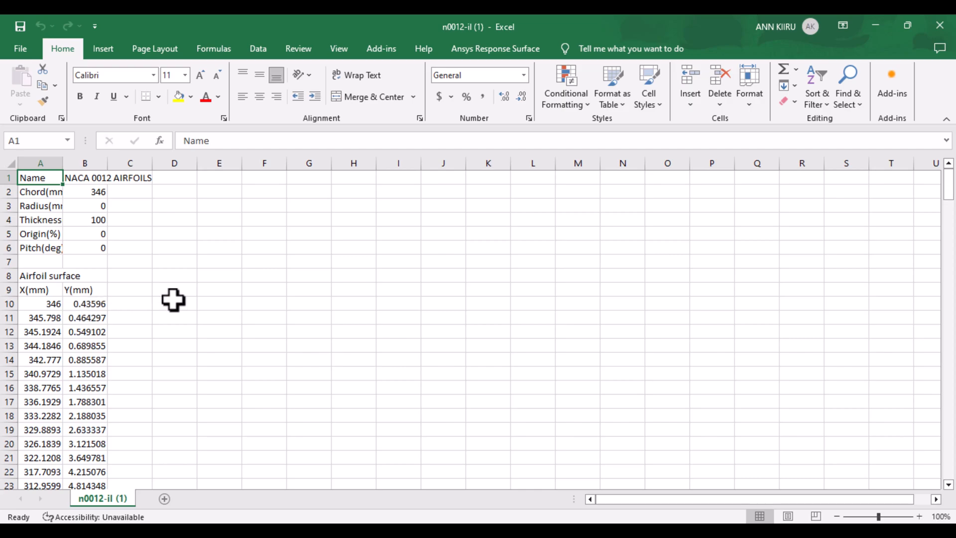
- Fill C10:C140 with 0 as the airfoil surface's Z coordinates and select the coordinate block A10:C140
{"action": "left_click", "coordinate": [209, 308]}
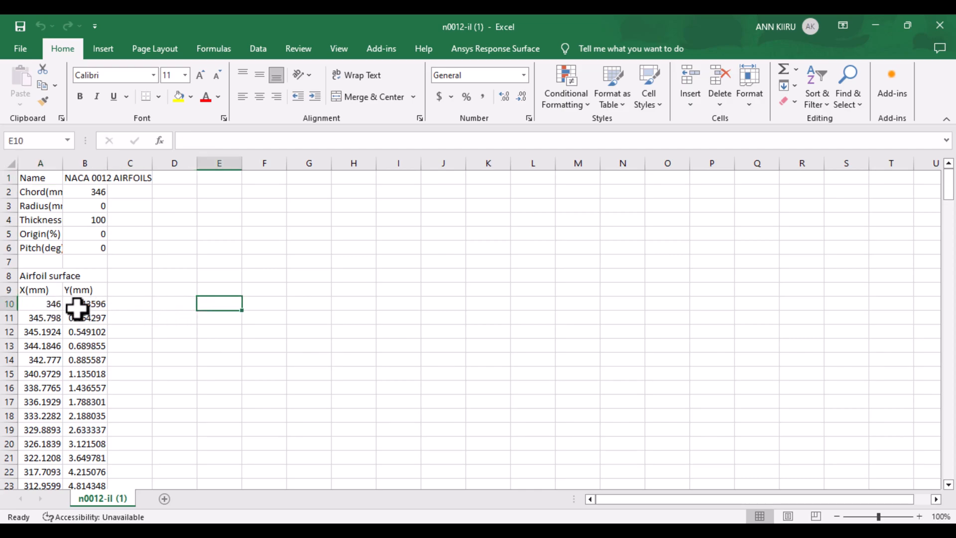
{"action": "left_click", "coordinate": [174, 305]}
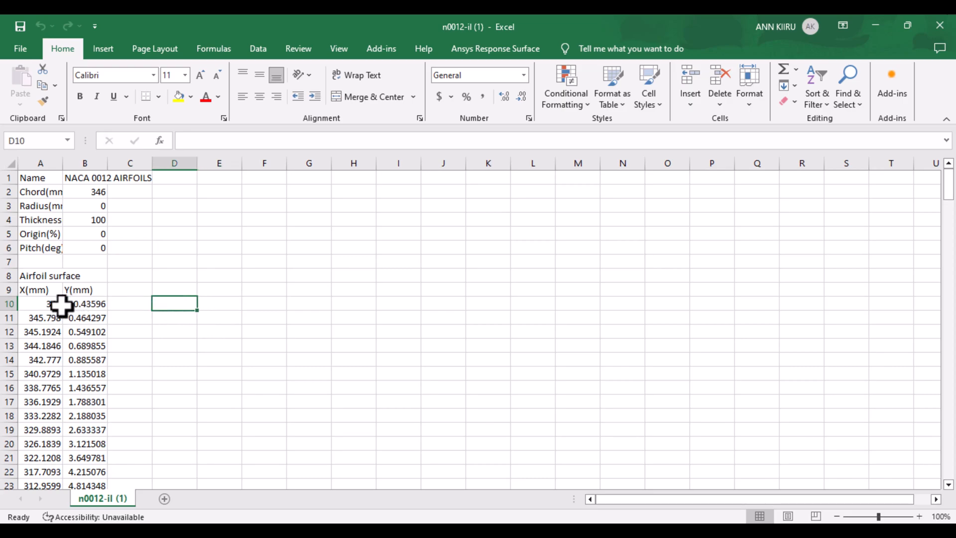
{"action": "left_click", "coordinate": [122, 307]}
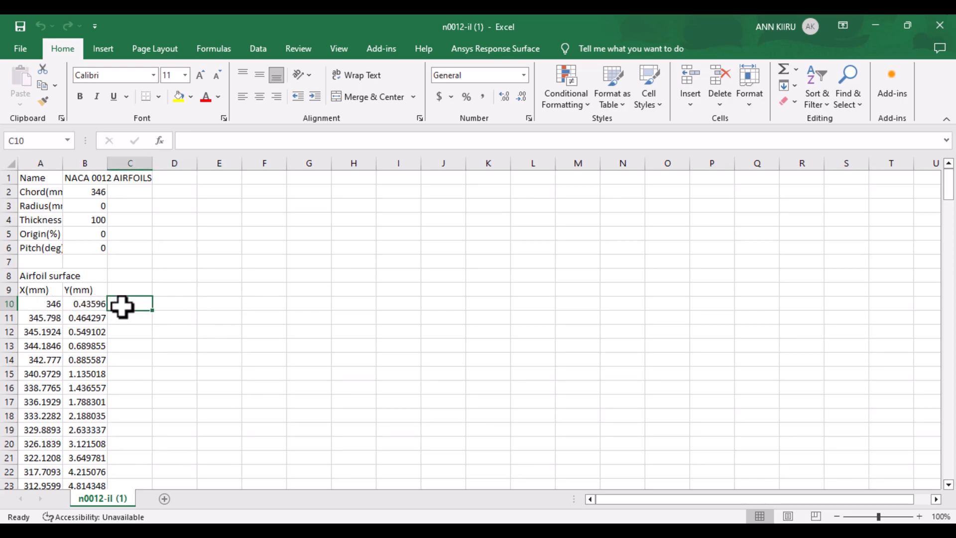
{"action": "type", "text": "0"}
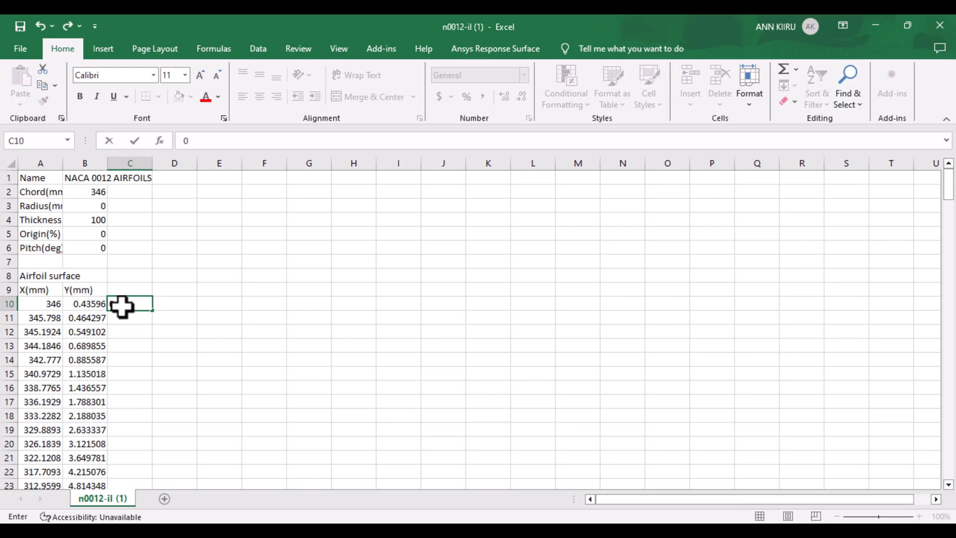
{"action": "left_click_drag", "start_coordinate": [152, 312], "coordinate": [33, 257]}
{"action": "left_click", "coordinate": [229, 440]}
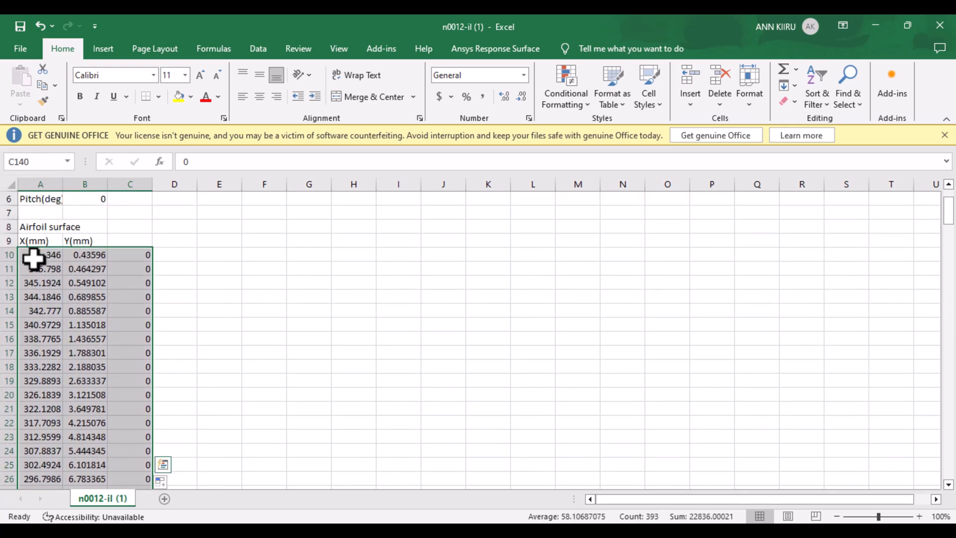
{"action": "left_click", "coordinate": [945, 135]}
- Open the GSD_PointSplineLoftFromExcel workbook from the desktop and clear the sample curve data in A3:C19
{"action": "left_click", "coordinate": [875, 26]}
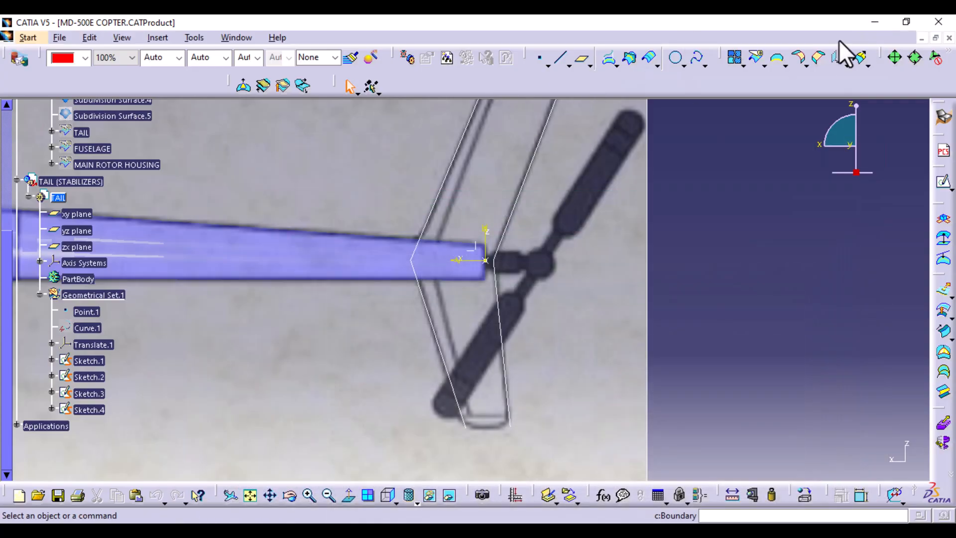
{"action": "left_click", "coordinate": [876, 22]}
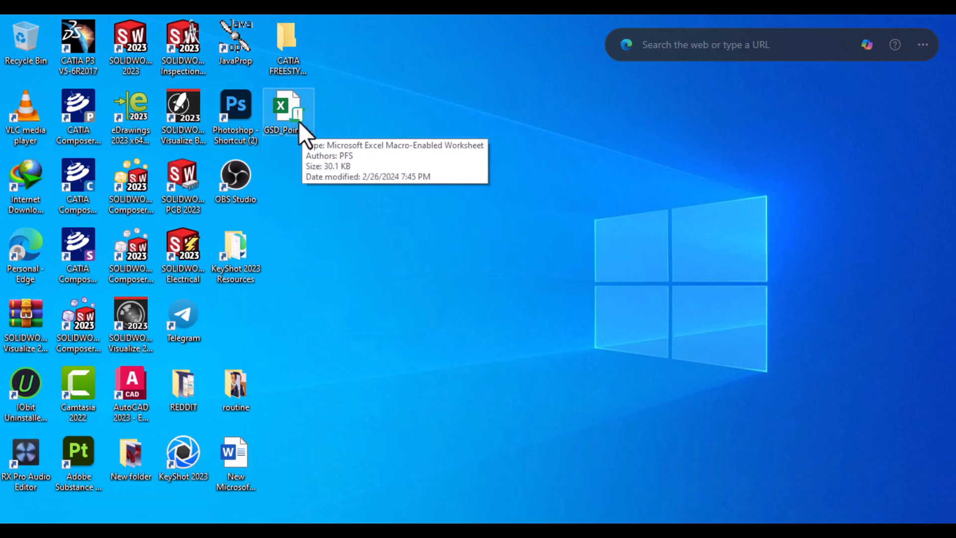
{"action": "double_click", "coordinate": [305, 133]}
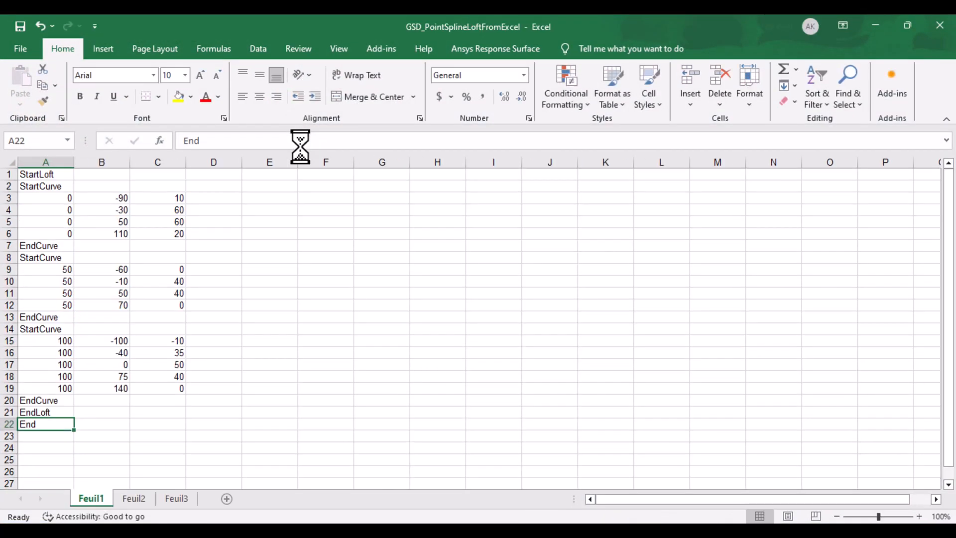
{"action": "left_click_drag", "start_coordinate": [50, 199], "coordinate": [173, 388]}
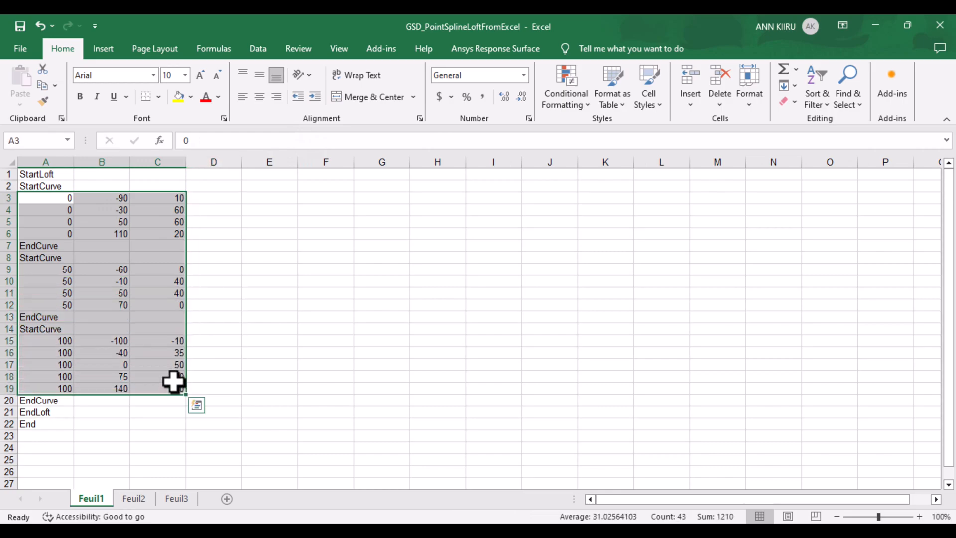
{"action": "key", "text": "Delete"}
- Move the EndCurve, EndLoft and End markers from A20:A22 to D1:D3
{"action": "left_click_drag", "start_coordinate": [60, 401], "coordinate": [58, 427]}
{"action": "right_click", "coordinate": [50, 416]}
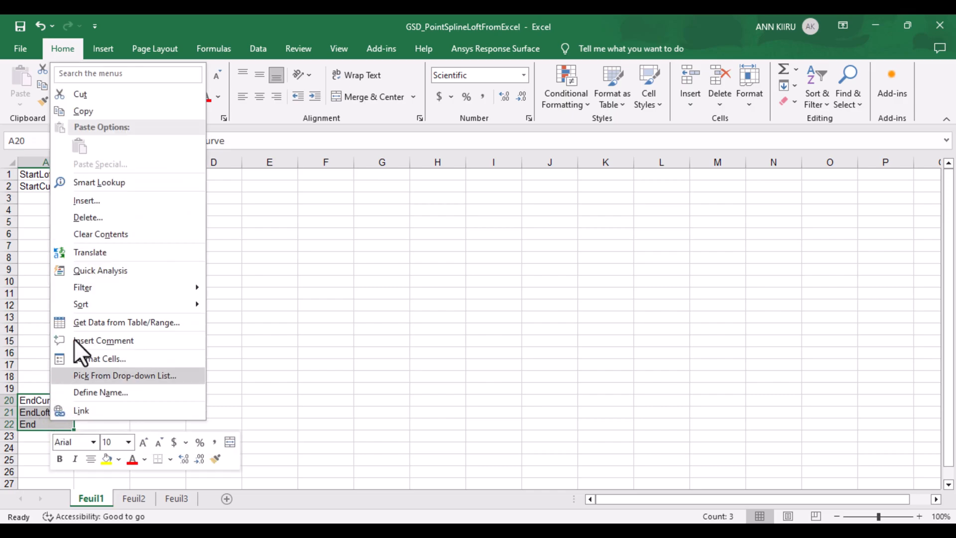
{"action": "left_click", "coordinate": [92, 111]}
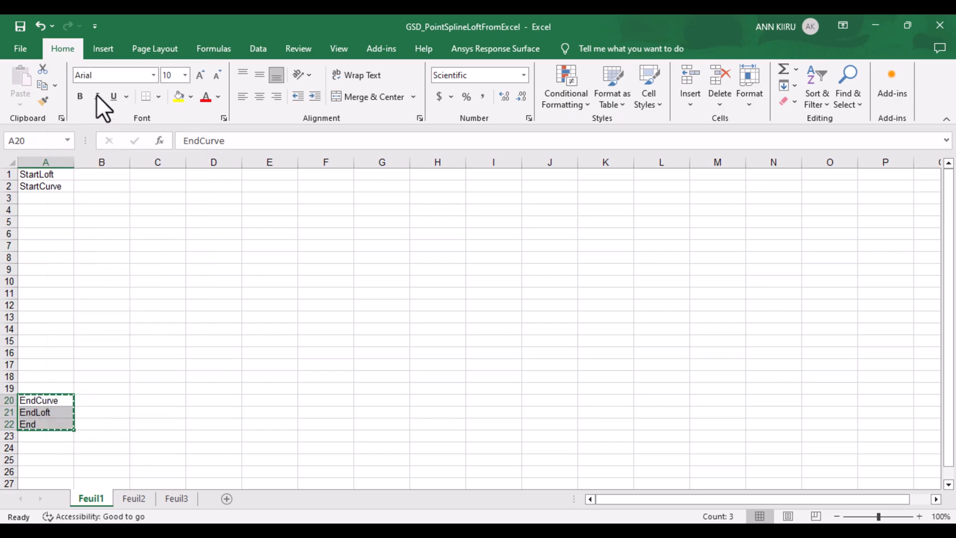
{"action": "left_click", "coordinate": [235, 176]}
{"action": "right_click", "coordinate": [236, 177]}
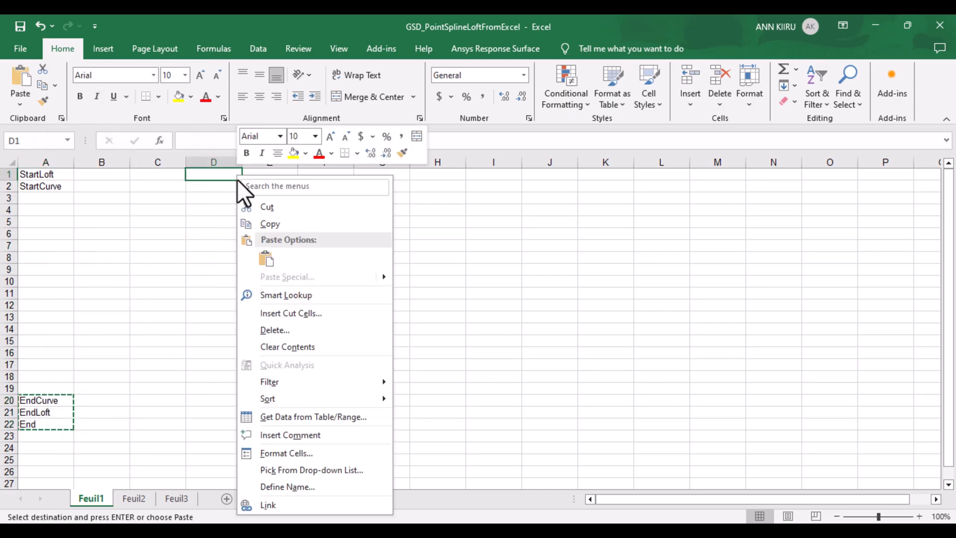
{"action": "left_click", "coordinate": [274, 260]}
- Copy A10:C140 from the n0012-il (1) workbook and paste it as values into the macro workbook starting at A3
{"action": "left_click", "coordinate": [44, 199]}
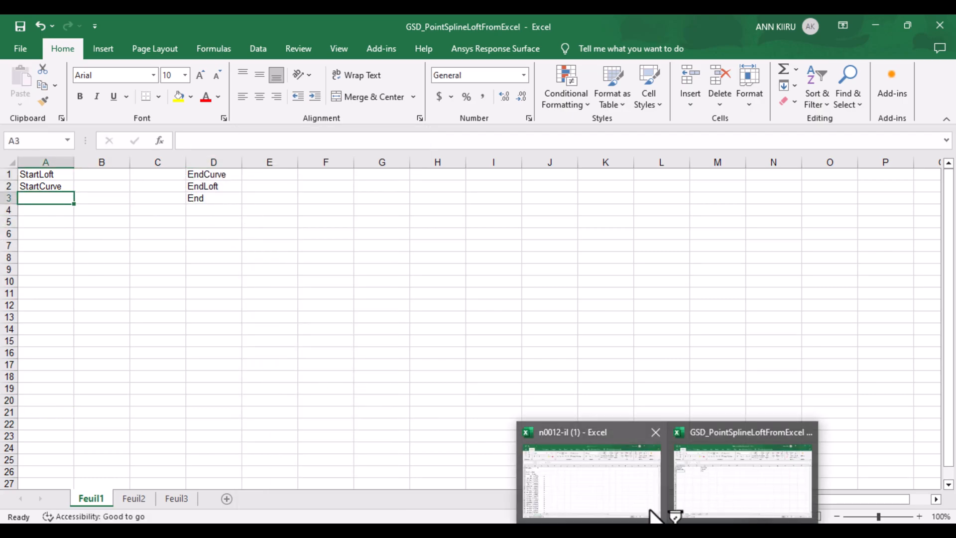
{"action": "left_click", "coordinate": [657, 514]}
{"action": "right_click", "coordinate": [131, 260]}
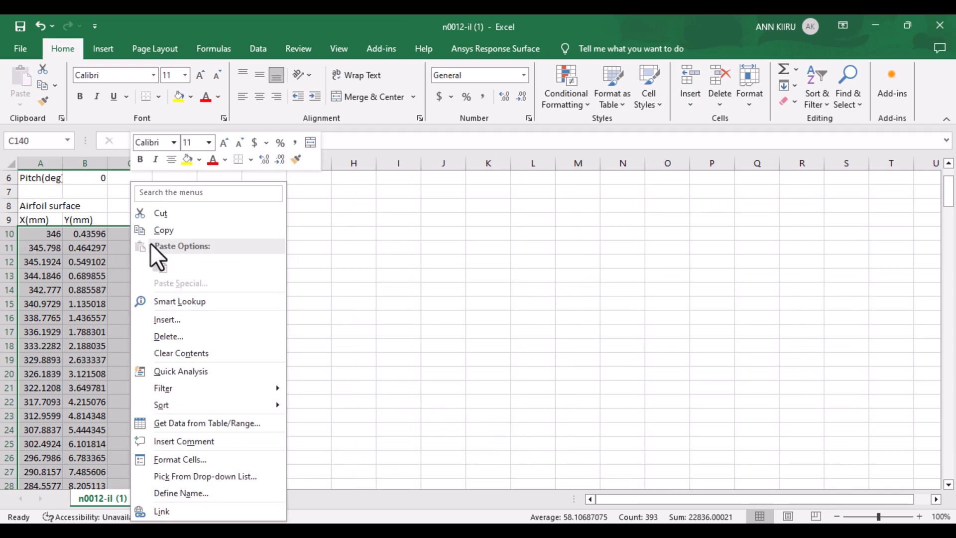
{"action": "left_click", "coordinate": [171, 231]}
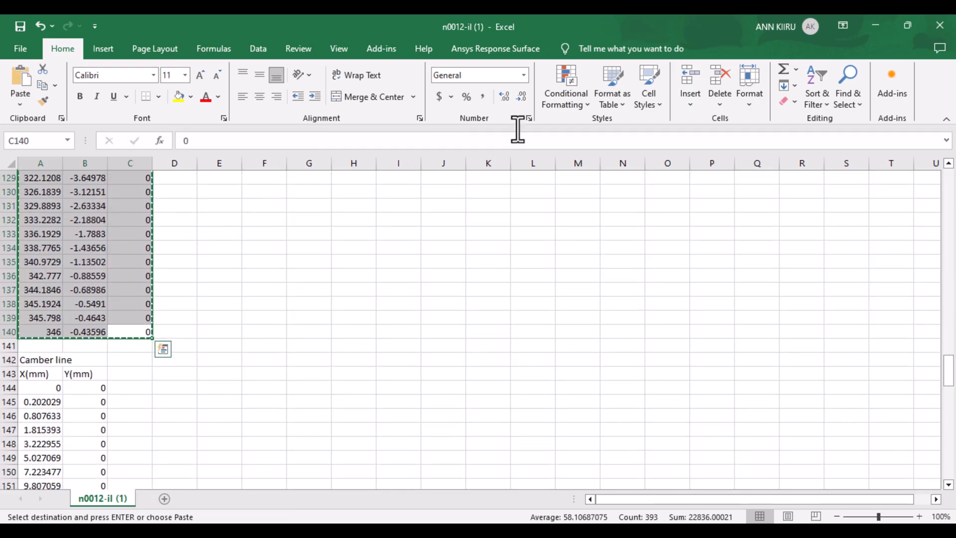
{"action": "left_click", "coordinate": [872, 25]}
{"action": "right_click", "coordinate": [52, 205]}
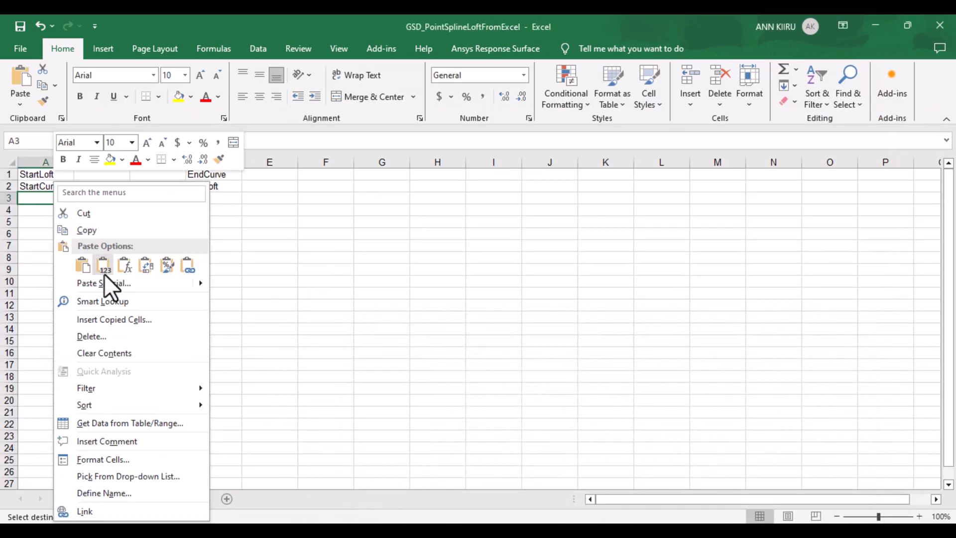
{"action": "left_click", "coordinate": [104, 264]}
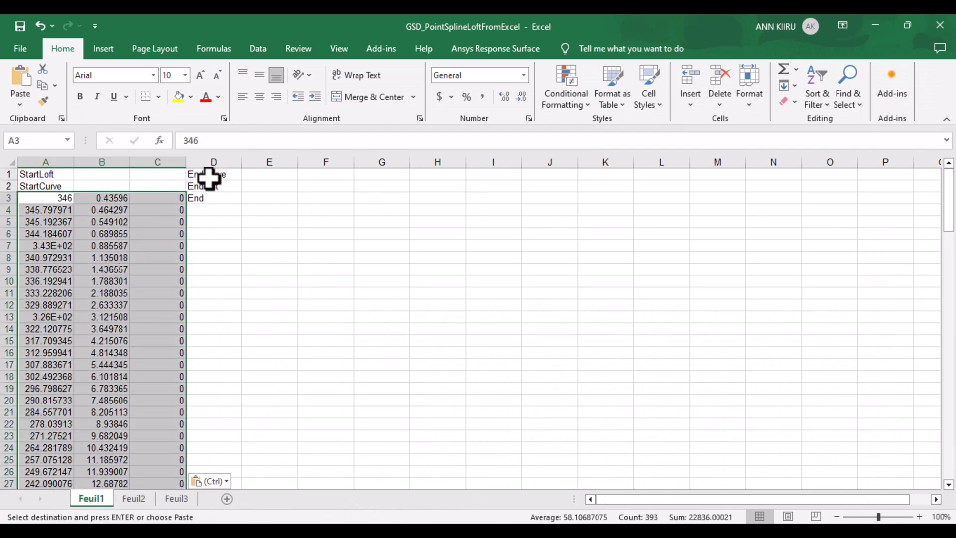
- Move the EndCurve, EndLoft and End markers from D1:D3 to A134:A136, directly below the airfoil coordinates
{"action": "left_click_drag", "start_coordinate": [208, 174], "coordinate": [212, 198]}
{"action": "right_click", "coordinate": [215, 196]}
{"action": "left_click", "coordinate": [235, 211]}
{"action": "scroll", "coordinate": [158, 354], "scroll_direction": "down", "scroll_amount": 4}
{"action": "scroll", "coordinate": [158, 353], "scroll_direction": "down", "scroll_amount": 20}
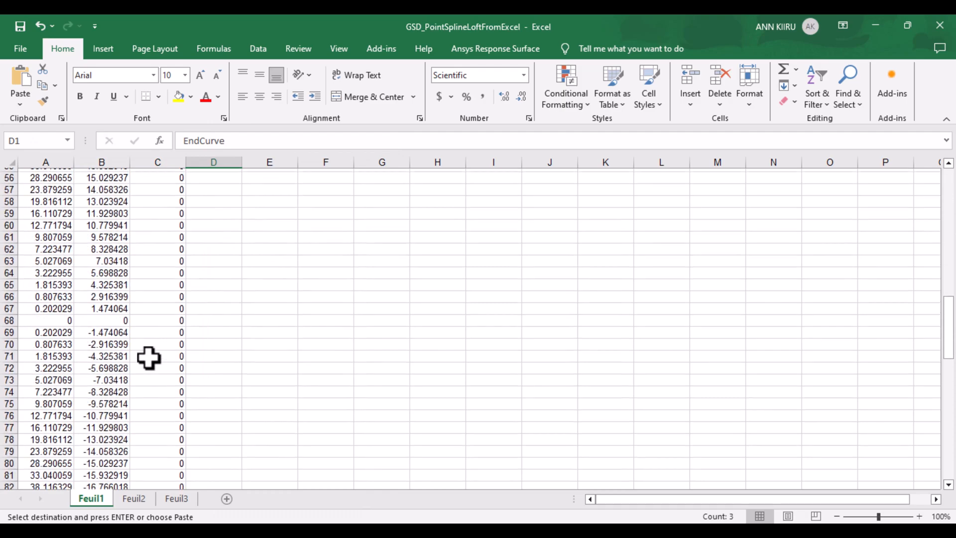
{"action": "scroll", "coordinate": [148, 358], "scroll_direction": "down", "scroll_amount": 9}
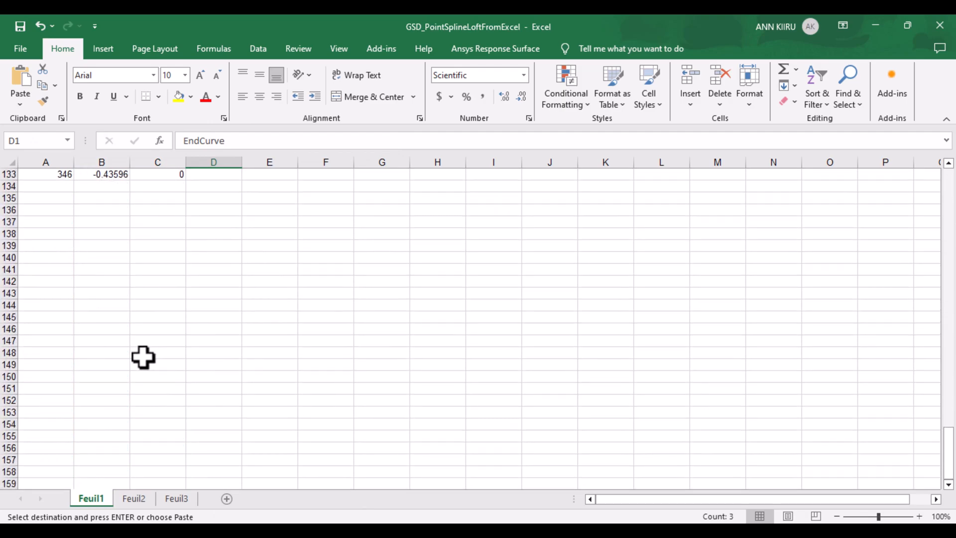
{"action": "left_click", "coordinate": [43, 188]}
{"action": "right_click", "coordinate": [44, 186]}
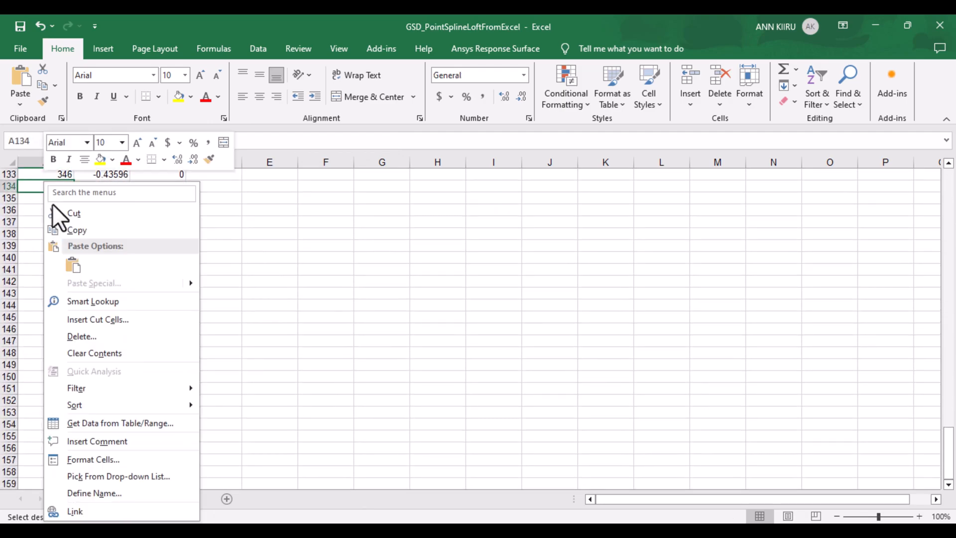
{"action": "left_click", "coordinate": [73, 265]}
{"action": "left_click", "coordinate": [193, 270]}
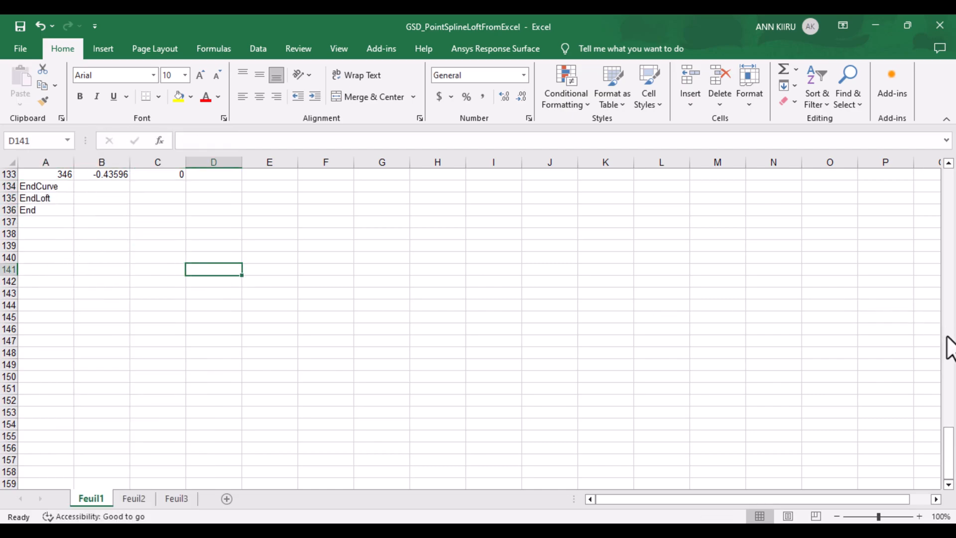
{"action": "left_click_drag", "start_coordinate": [948, 478], "coordinate": [948, 214]}
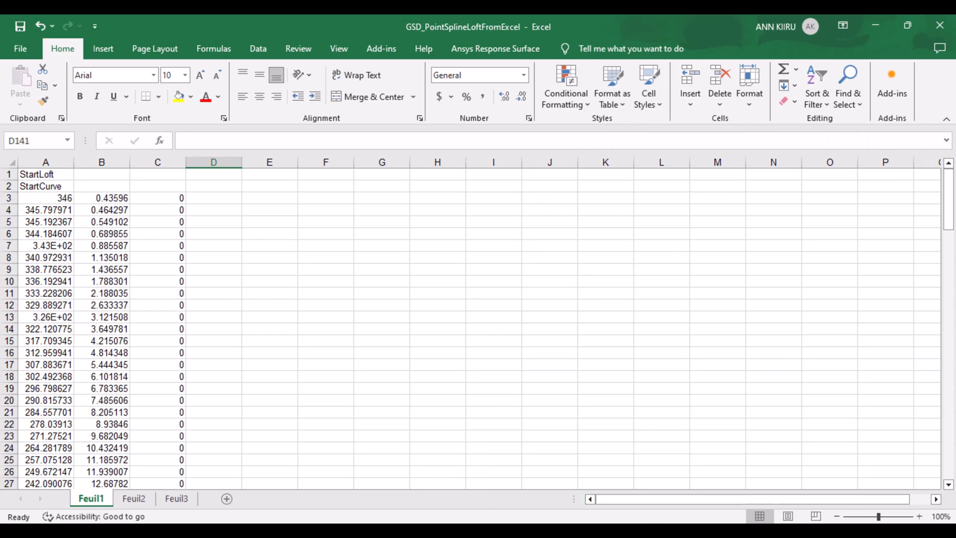
- Switch to CATIA and open the TAIL part of the TAIL (STABILIZERS) product in a new window
{"action": "left_click", "coordinate": [598, 481]}
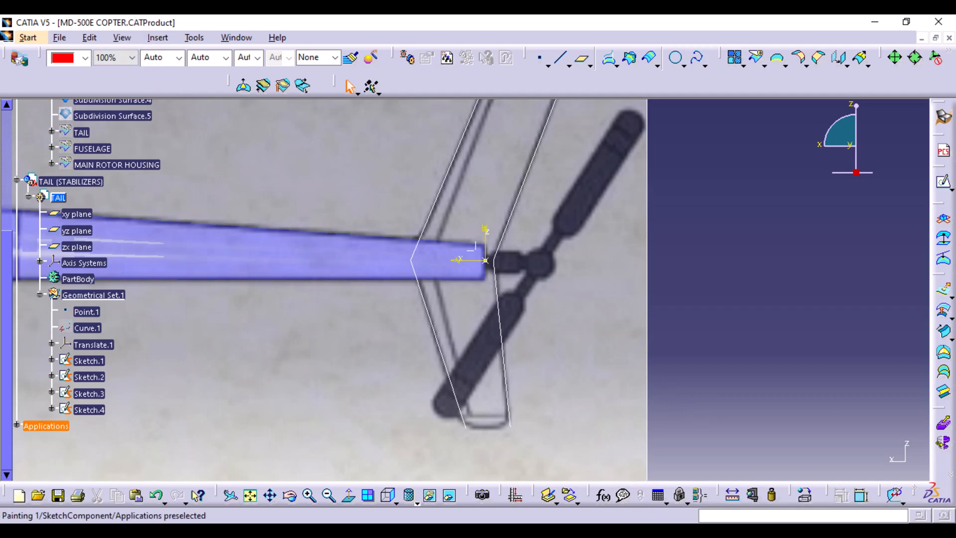
{"action": "mouse_move", "coordinate": [668, 532]}
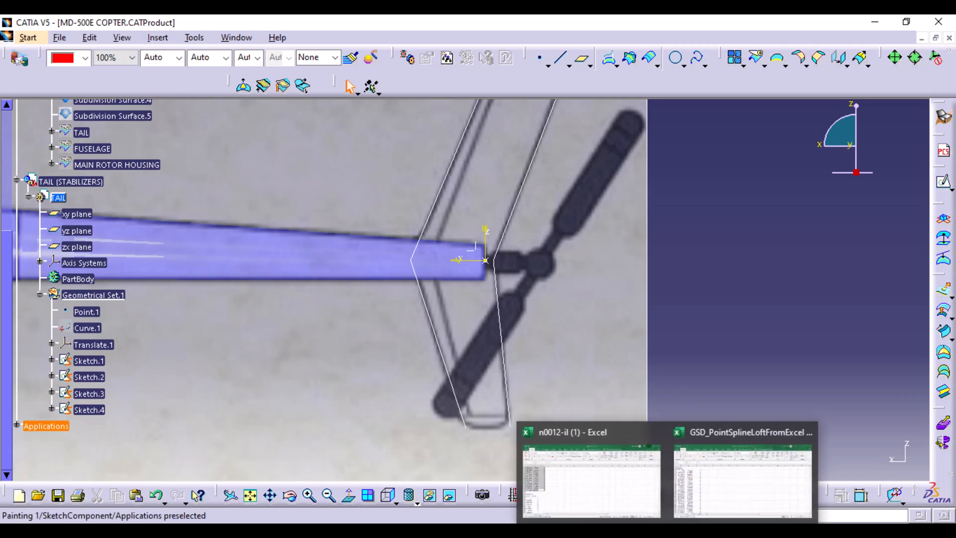
{"action": "mouse_move", "coordinate": [699, 489]}
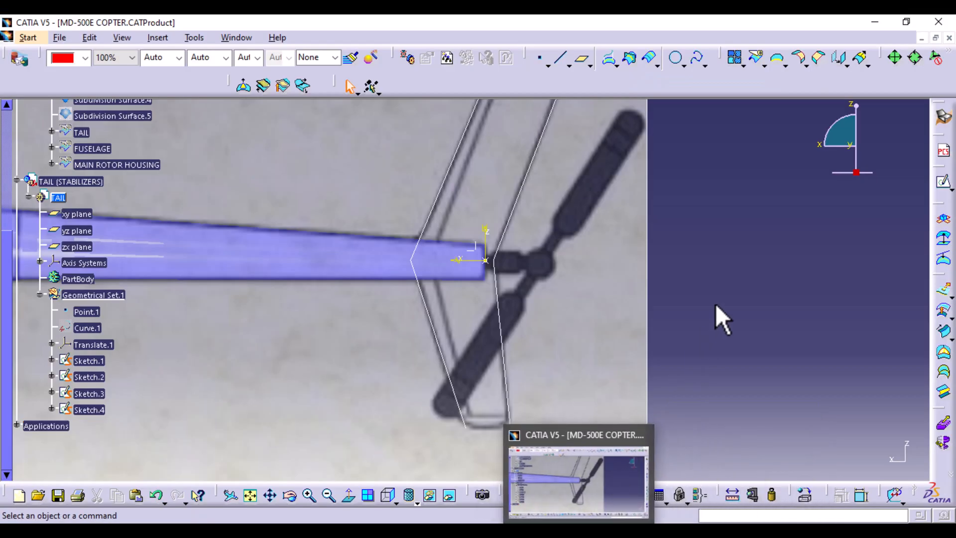
{"action": "left_click", "coordinate": [59, 197]}
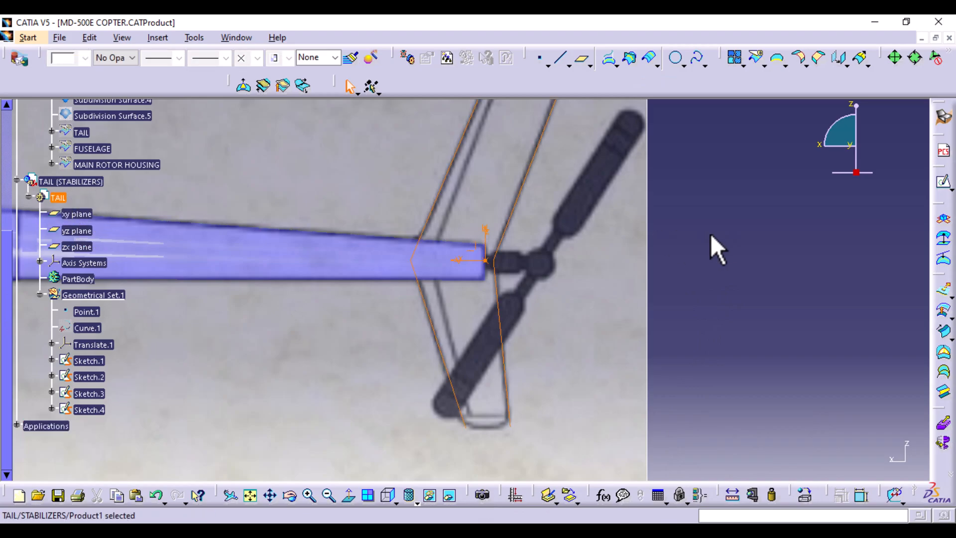
{"action": "right_click", "coordinate": [65, 198]}
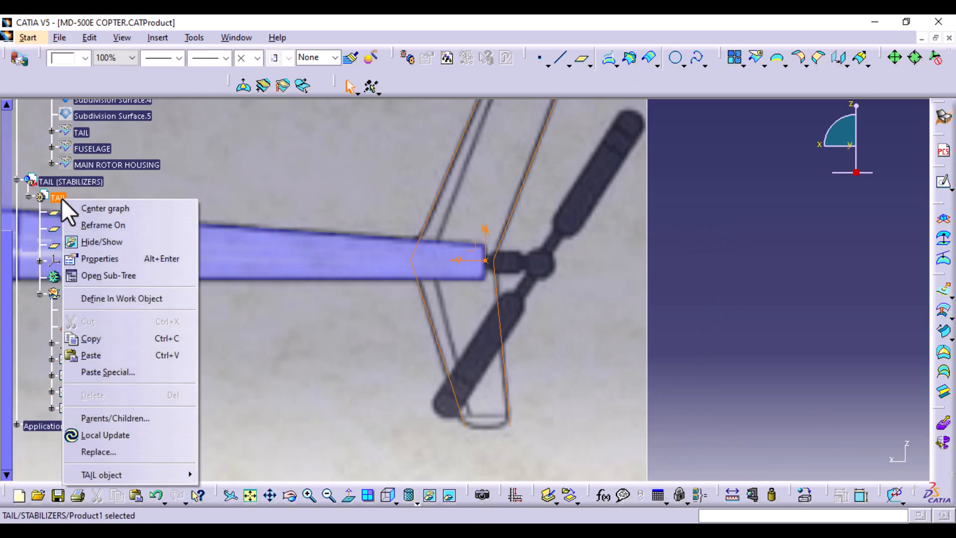
{"action": "mouse_move", "coordinate": [151, 473]}
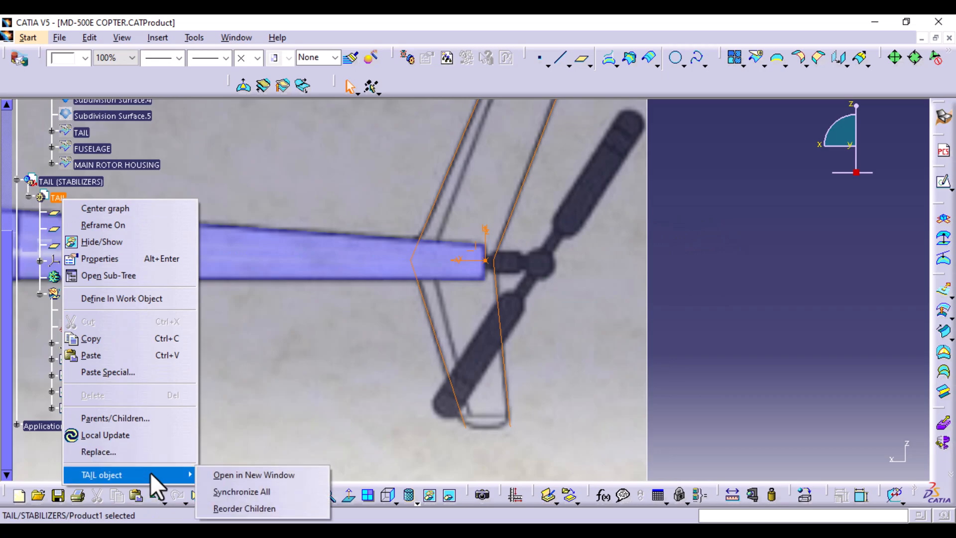
{"action": "left_click", "coordinate": [235, 474]}
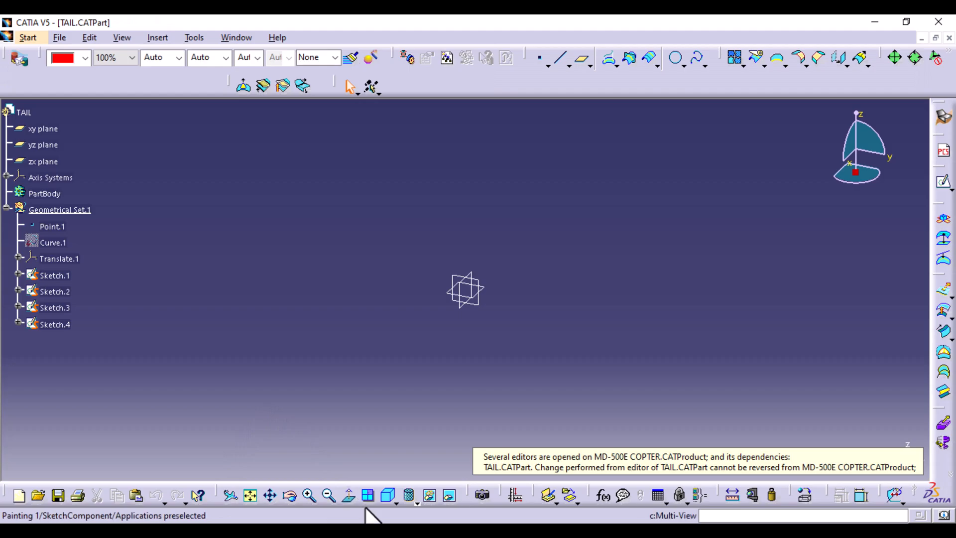
- Fit the TAIL part's geometry in view and orient it to the standard right view
{"action": "left_click", "coordinate": [249, 496]}
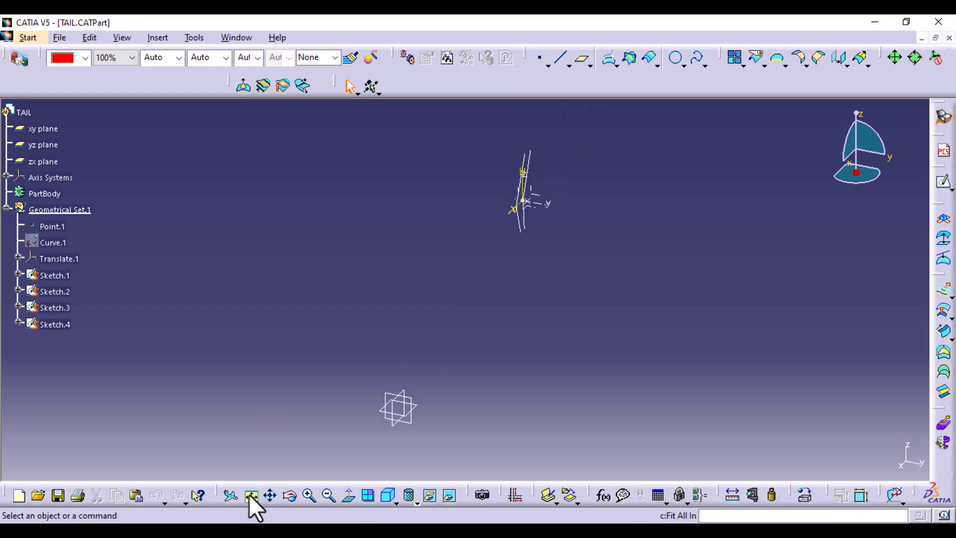
{"action": "middle_click_drag", "start_coordinate": [494, 362], "coordinate": [412, 414]}
{"action": "left_click", "coordinate": [510, 405]}
{"action": "mouse_move", "coordinate": [510, 406]}
{"action": "middle_mouse_down"}
{"action": "mouse_move", "coordinate": [510, 281]}
{"action": "mouse_move", "coordinate": [534, 427]}
{"action": "middle_mouse_up"}
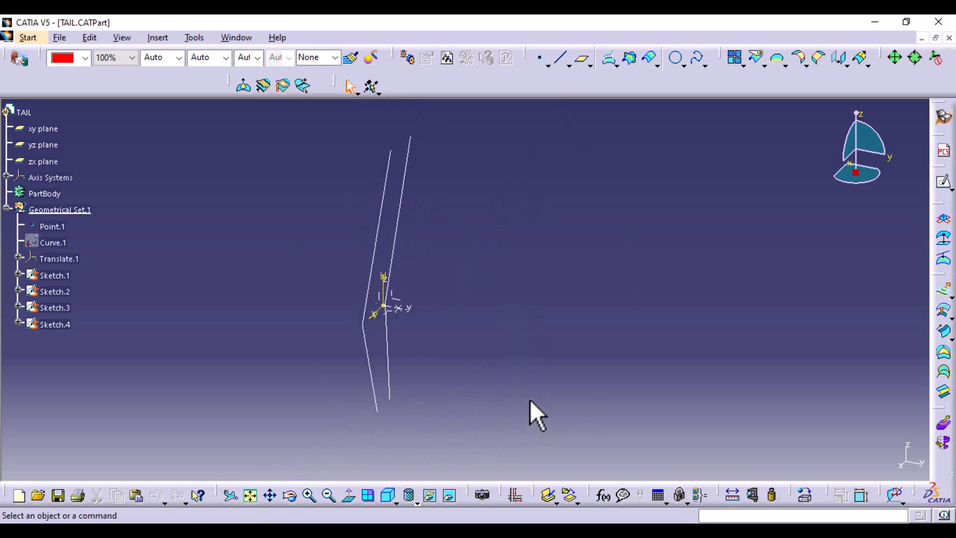
{"action": "left_click", "coordinate": [397, 503]}
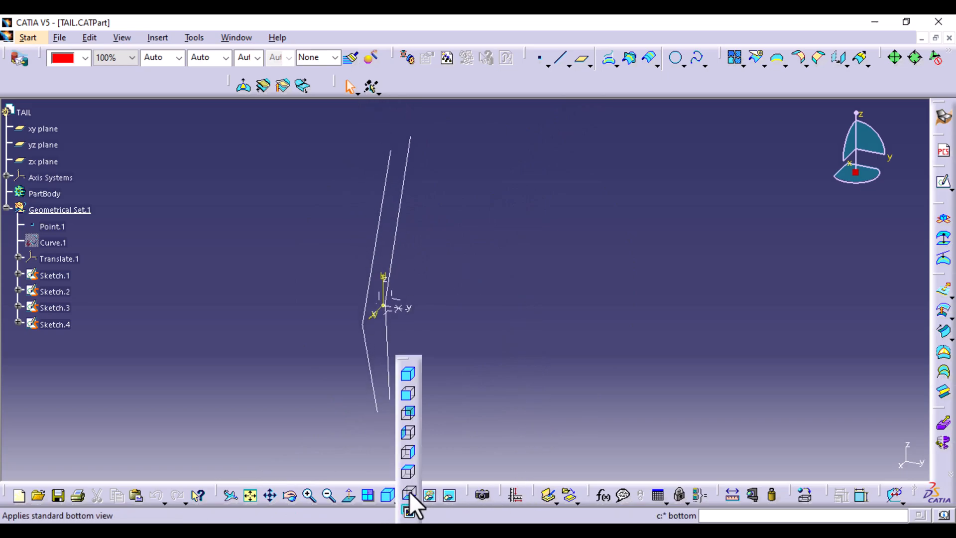
{"action": "left_click", "coordinate": [407, 452]}
{"action": "mouse_move", "coordinate": [466, 415]}
{"action": "middle_mouse_down"}
{"action": "mouse_move", "coordinate": [413, 330]}
{"action": "mouse_move", "coordinate": [298, 231]}
{"action": "mouse_move", "coordinate": [357, 382]}
{"action": "middle_mouse_up"}
{"action": "left_click", "coordinate": [320, 250]}
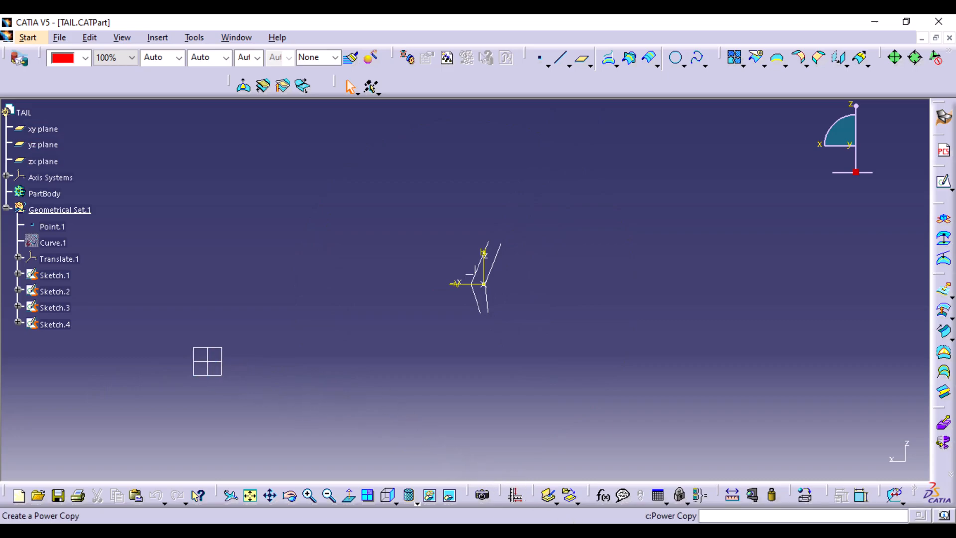
- Switch to the GSD_PointSplineLoftFromExcel workbook and run the Feuil1.Main macro with option 2 to create points and splines
{"action": "mouse_move", "coordinate": [656, 516]}
{"action": "left_click", "coordinate": [717, 495]}
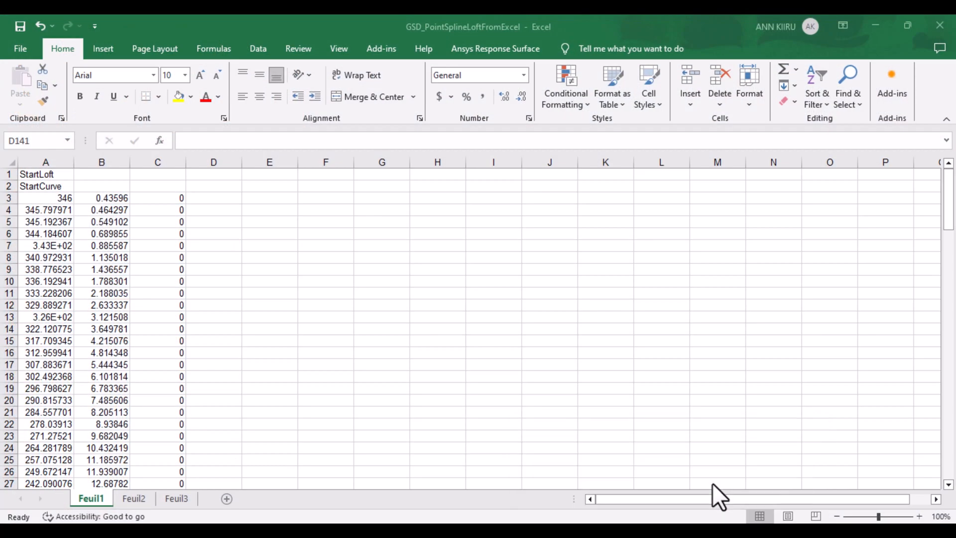
{"action": "left_click", "coordinate": [330, 49]}
{"action": "left_click", "coordinate": [738, 108]}
{"action": "left_click", "coordinate": [745, 122]}
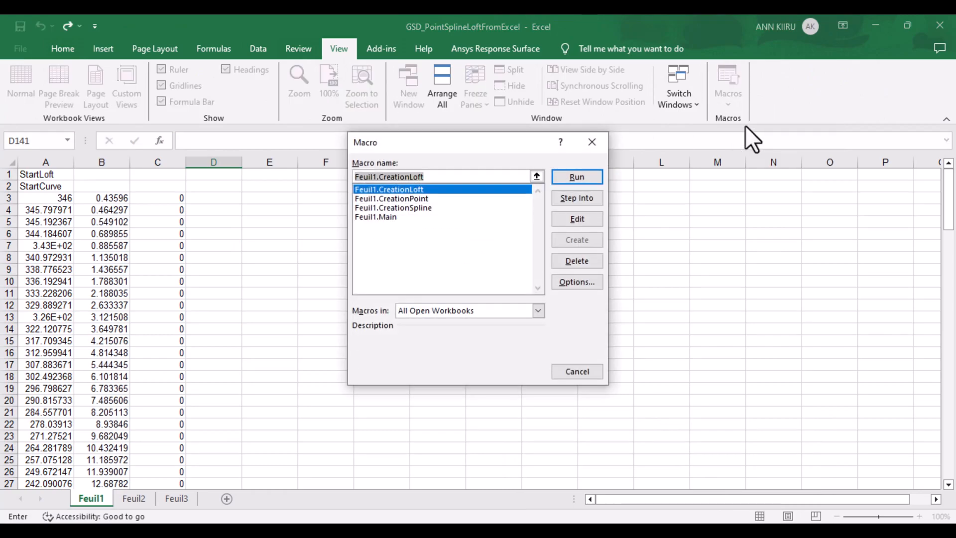
{"action": "left_click", "coordinate": [377, 209]}
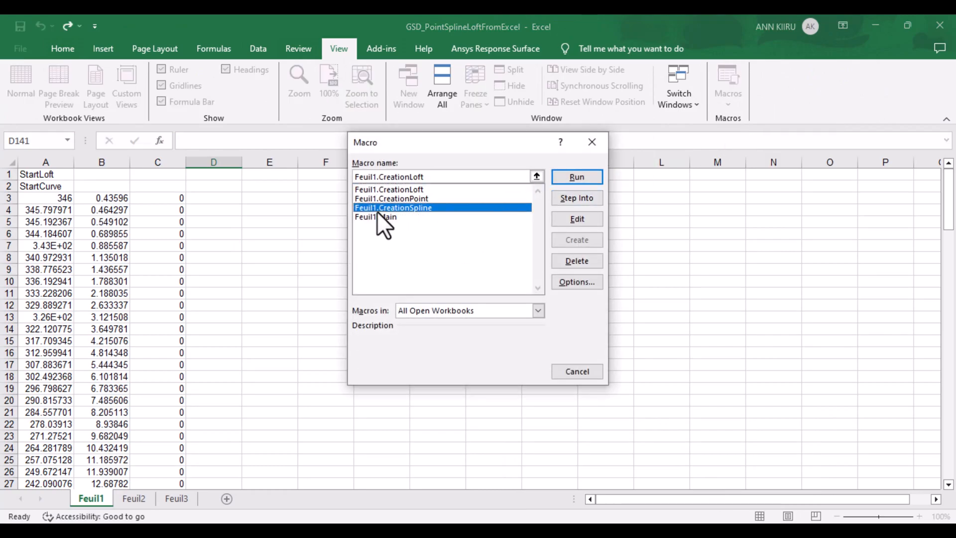
{"action": "left_click", "coordinate": [393, 217]}
{"action": "left_click", "coordinate": [573, 179]}
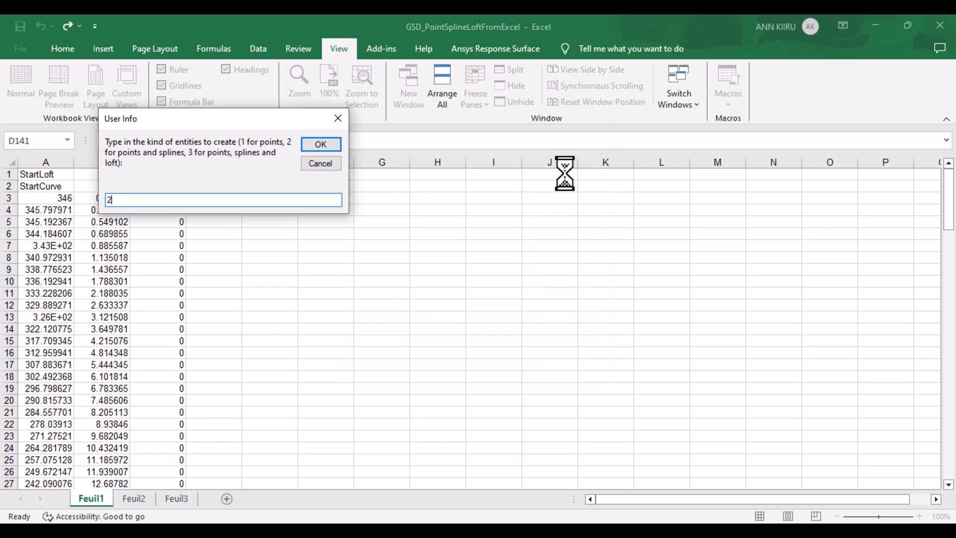
{"action": "left_click", "coordinate": [312, 143]}
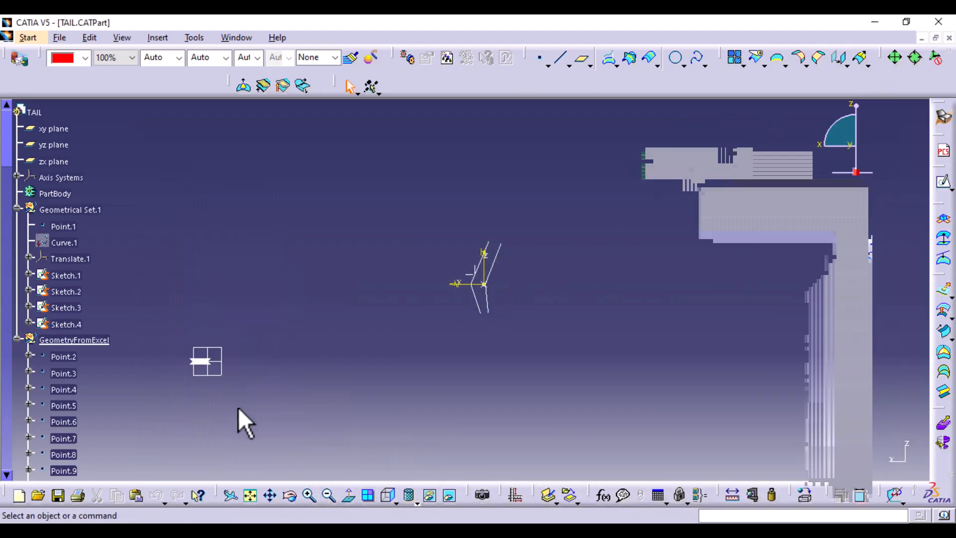
- Examine the imported airfoil points and spline near the origin from several angles, ending in the standard right view
{"action": "mouse_move", "coordinate": [296, 359]}
{"action": "middle_mouse_down"}
{"action": "mouse_move", "coordinate": [381, 299]}
{"action": "mouse_move", "coordinate": [413, 289]}
{"action": "middle_mouse_up"}
{"action": "middle_click_drag", "start_coordinate": [351, 336], "coordinate": [344, 228], "text": "ctrl"}
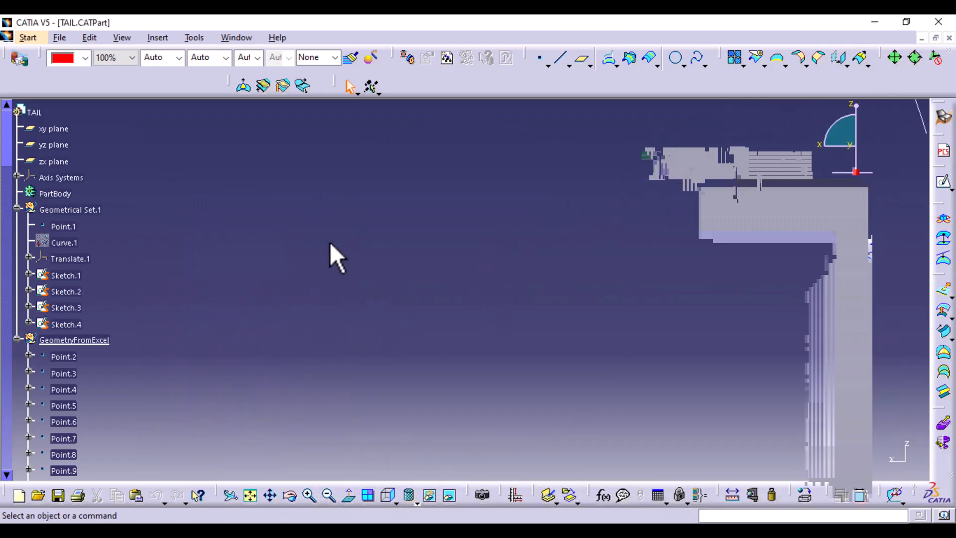
{"action": "middle_click_drag", "start_coordinate": [387, 367], "coordinate": [398, 266], "text": "ctrl"}
{"action": "middle_click_drag", "start_coordinate": [256, 294], "coordinate": [442, 363]}
{"action": "middle_click_drag", "start_coordinate": [297, 238], "coordinate": [342, 363]}
{"action": "middle_click_drag", "start_coordinate": [278, 278], "coordinate": [373, 272]}
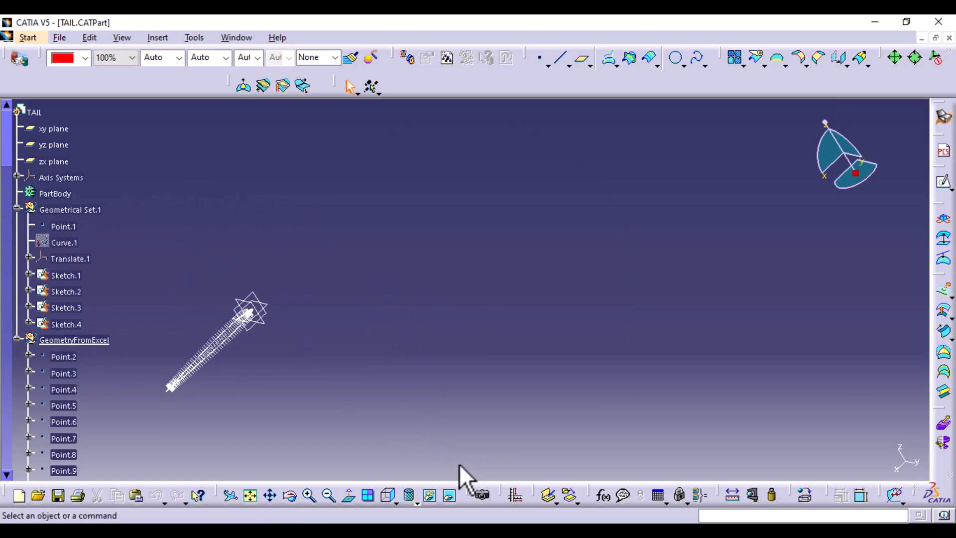
{"action": "left_click", "coordinate": [389, 496]}
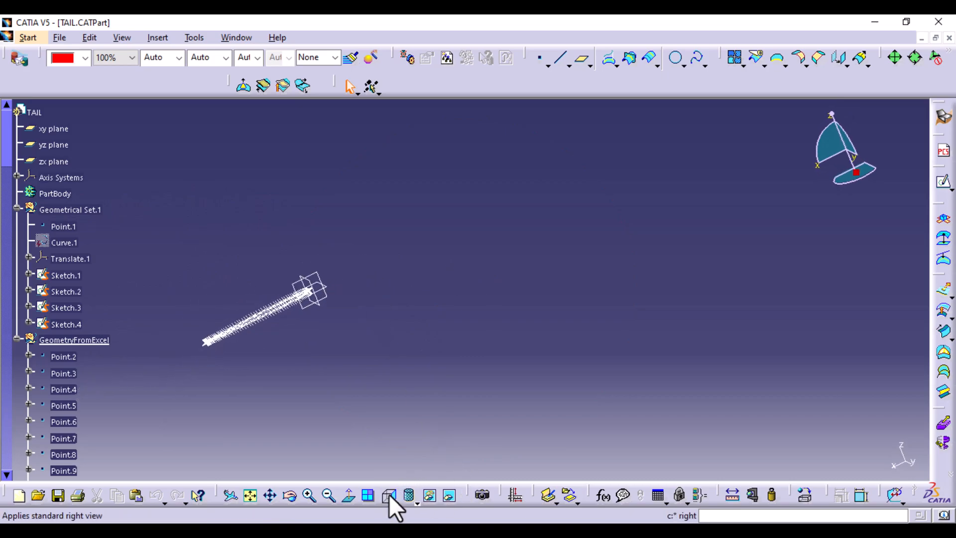
- Mirror all elements of the GeometryFromExcel set about the yz plane with Symmetry, hiding the initial elements
{"action": "left_click", "coordinate": [92, 342]}
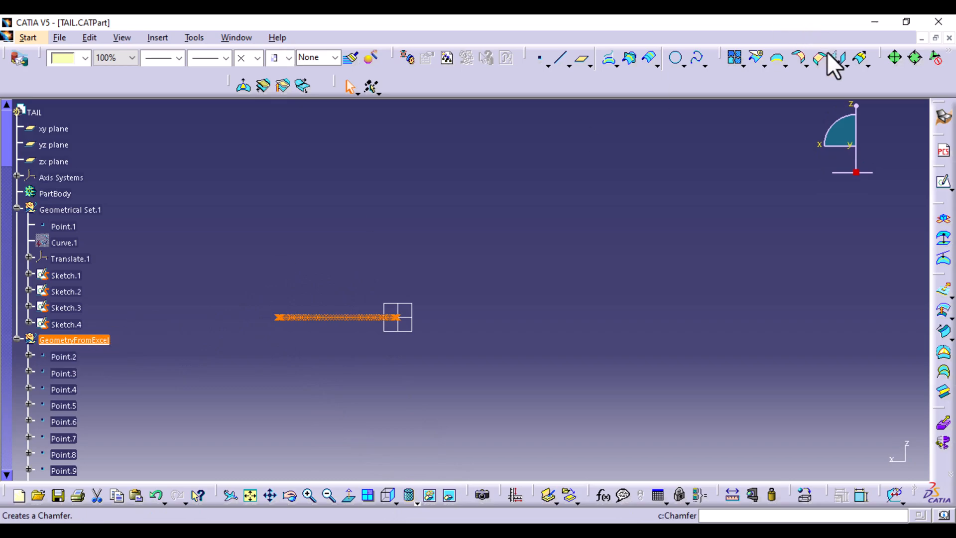
{"action": "left_click", "coordinate": [847, 65]}
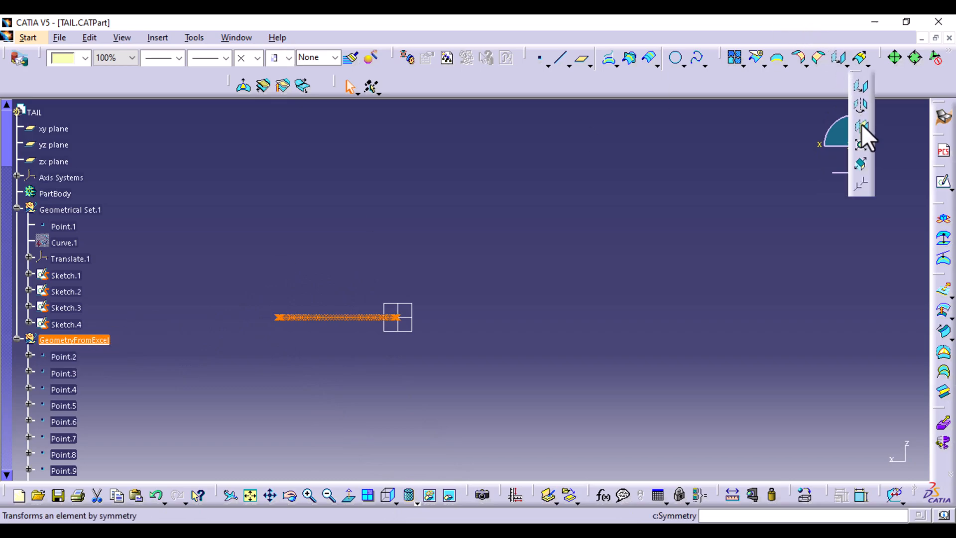
{"action": "left_click", "coordinate": [862, 127]}
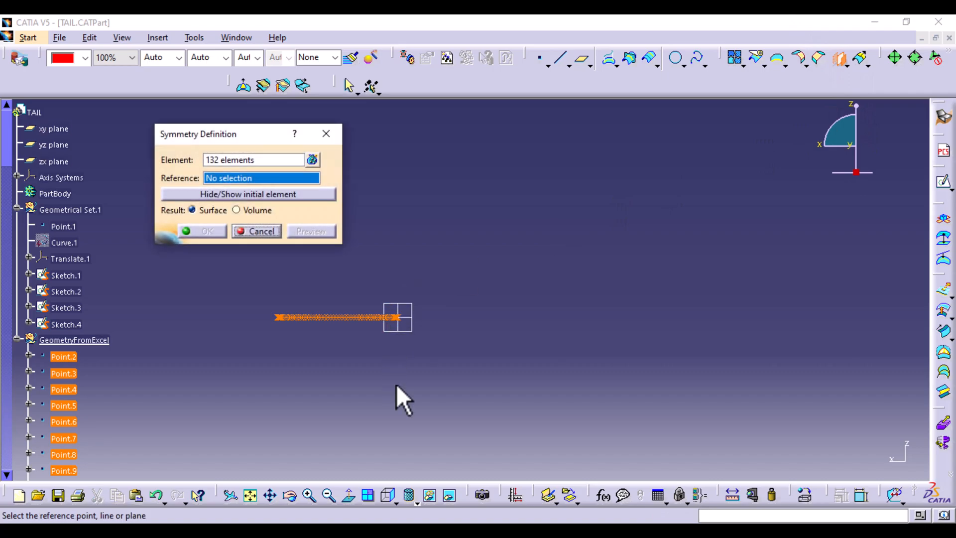
{"action": "left_click", "coordinate": [398, 327]}
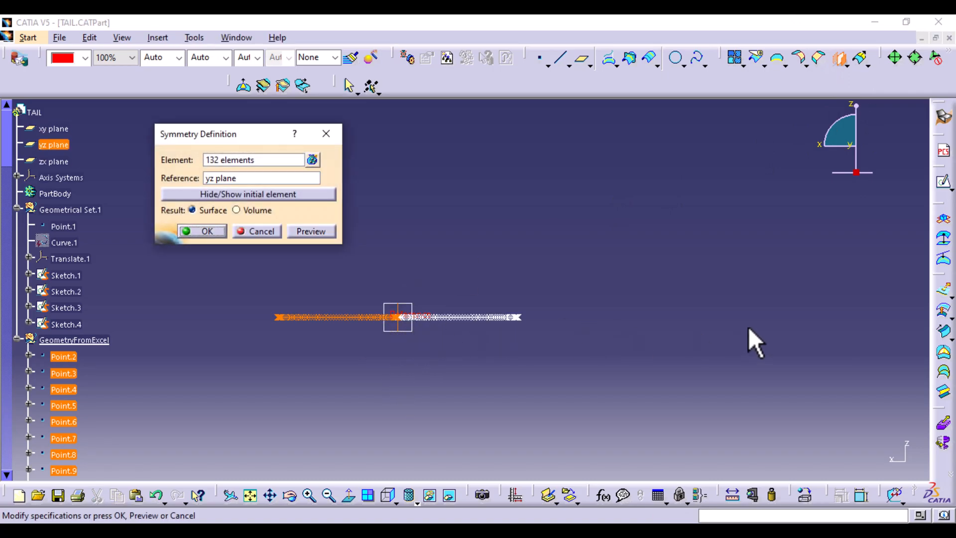
{"action": "left_click", "coordinate": [265, 194]}
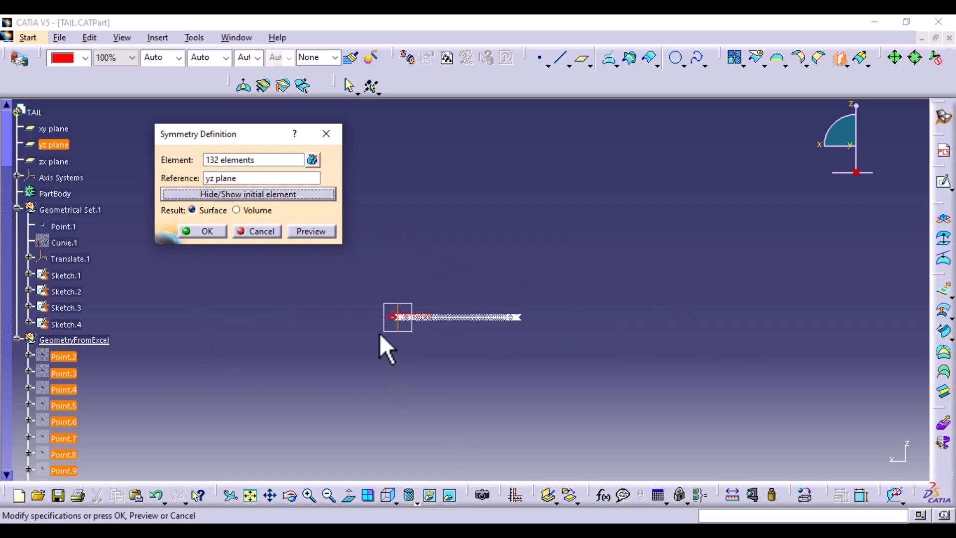
{"action": "left_click", "coordinate": [216, 232]}
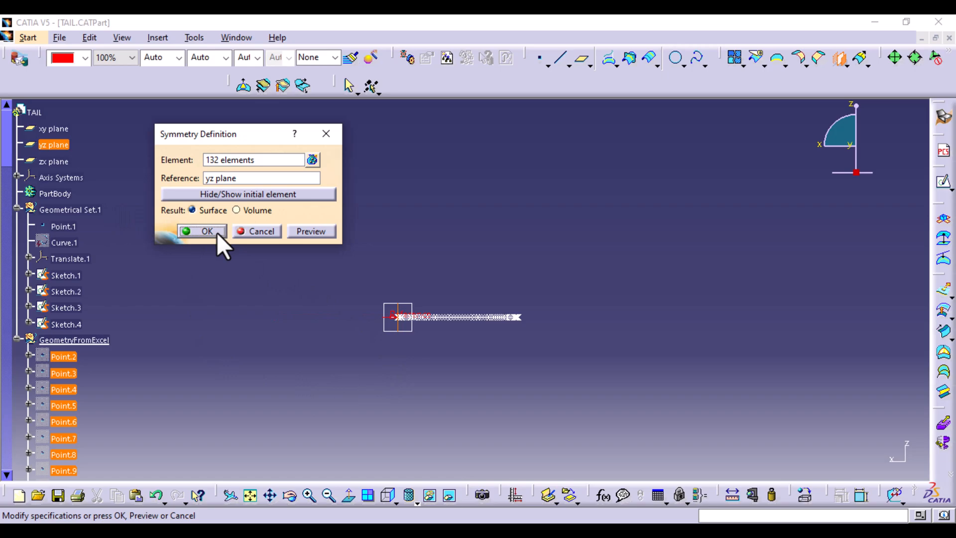
- Collapse the GeometryFromExcel geometrical set and rename it NACA0012
{"action": "left_click", "coordinate": [18, 339]}
{"action": "left_click", "coordinate": [62, 340]}
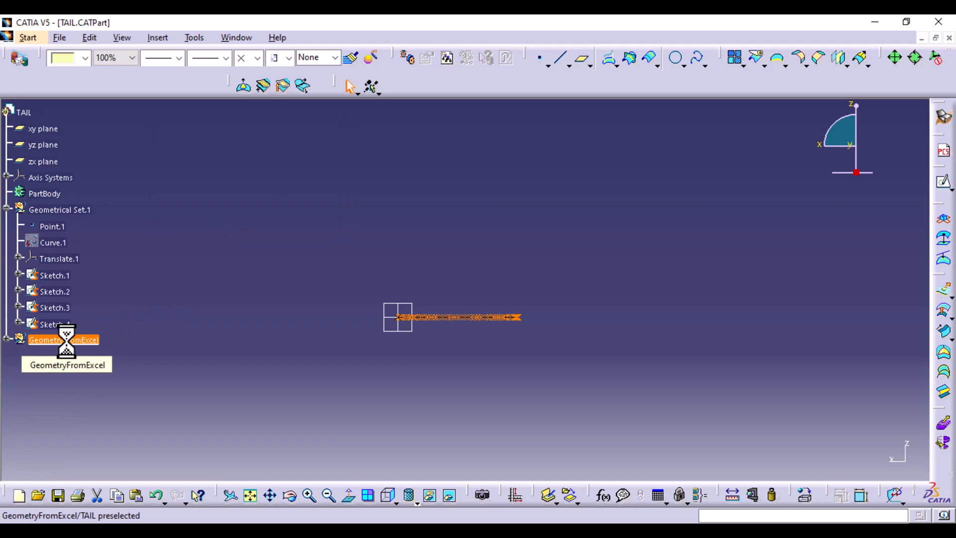
{"action": "key", "text": "alt+Return"}
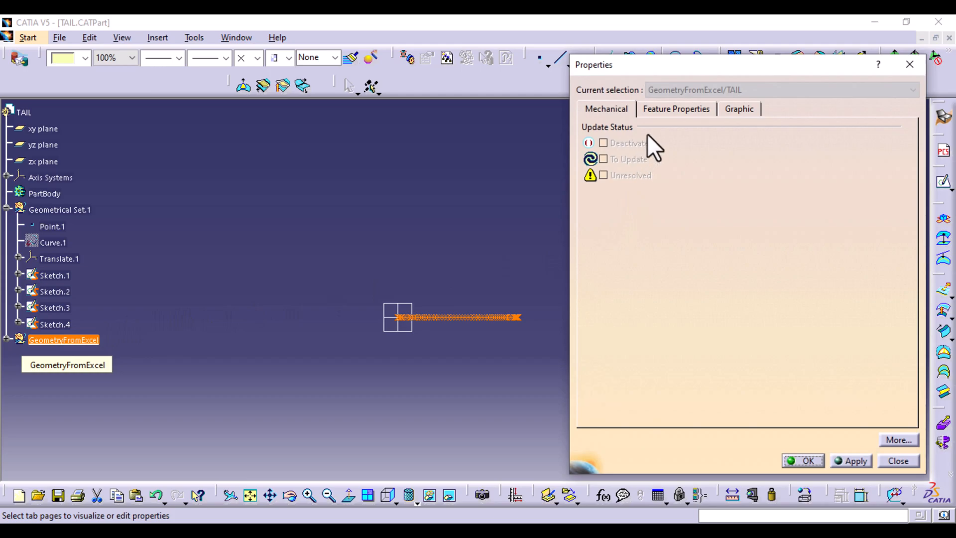
{"action": "left_click", "coordinate": [668, 108]}
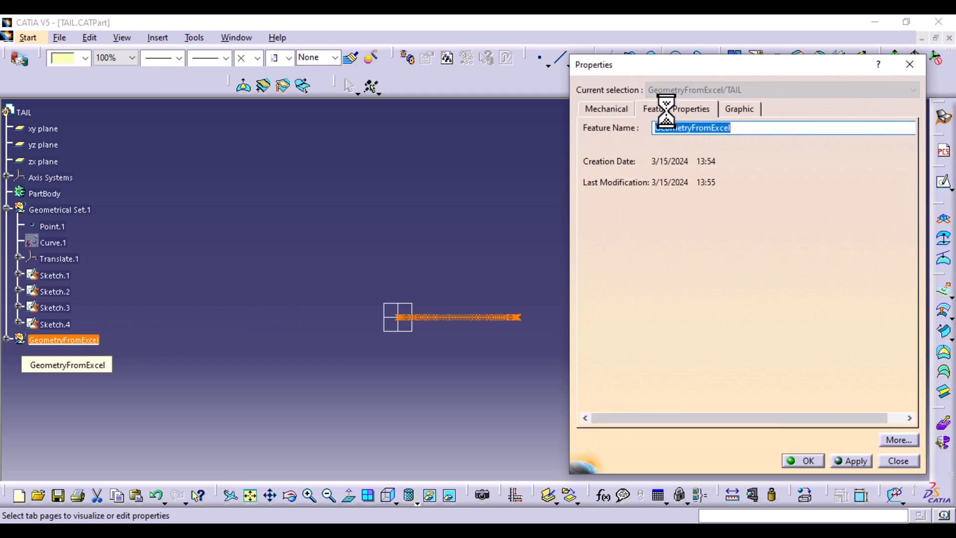
{"action": "type", "text": "NACA0012"}
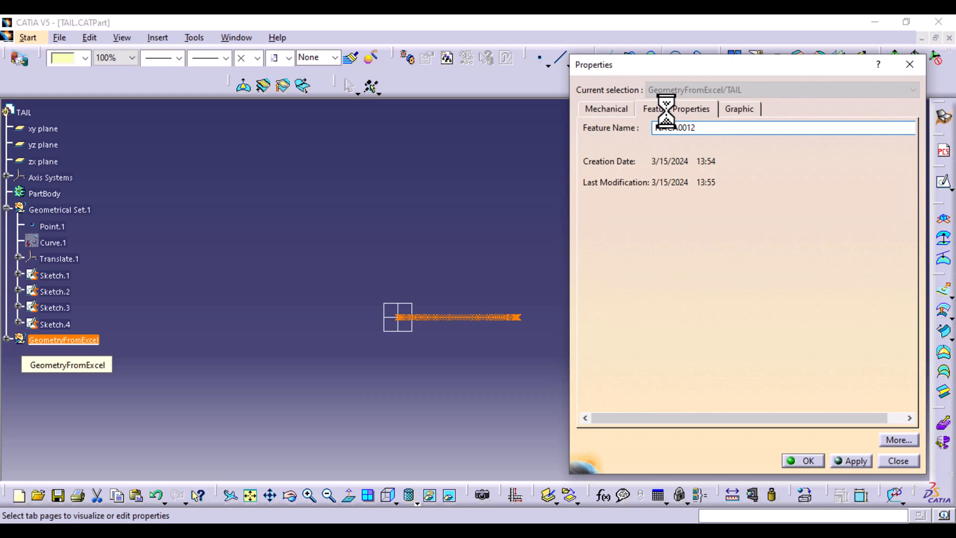
{"action": "key", "text": "Return"}
{"action": "left_click", "coordinate": [394, 207]}
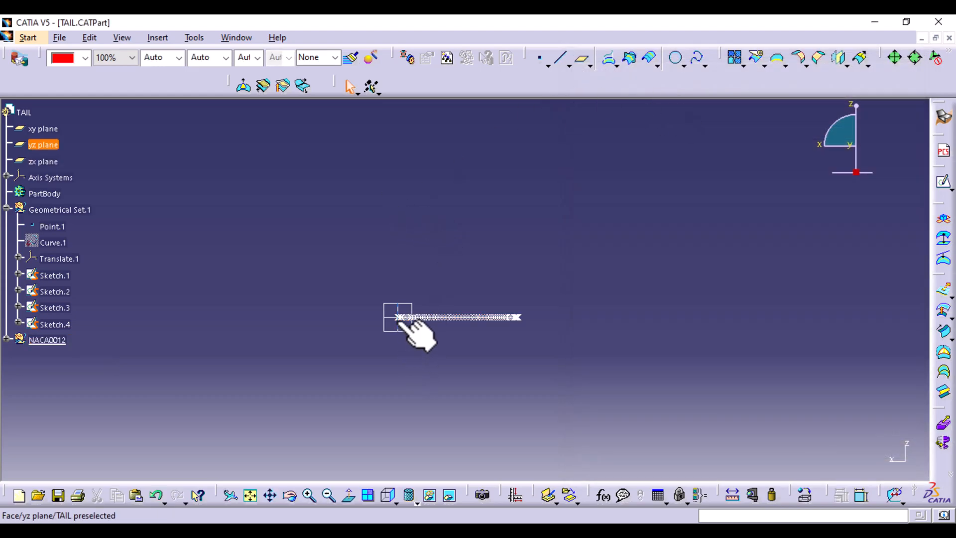
- Examine where the imported NACA0012 airfoil lies relative to the stabilizer sketches
{"action": "mouse_move", "coordinate": [503, 260]}
{"action": "middle_mouse_down"}
{"action": "mouse_move", "coordinate": [504, 425]}
{"action": "mouse_move", "coordinate": [647, 301]}
{"action": "mouse_move", "coordinate": [443, 361]}
{"action": "middle_mouse_up"}
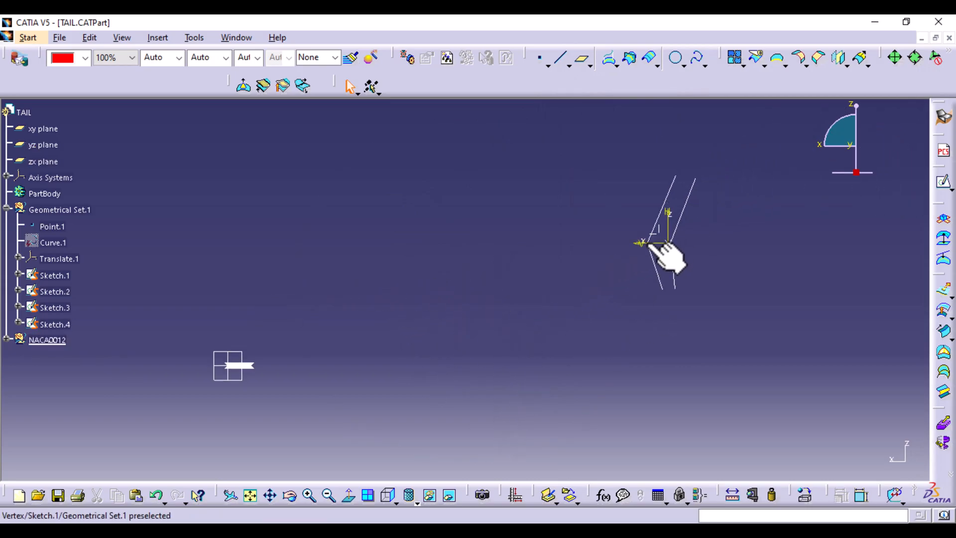
{"action": "middle_click_drag", "start_coordinate": [338, 367], "coordinate": [410, 267]}
{"action": "middle_click_drag", "start_coordinate": [378, 344], "coordinate": [374, 245]}
{"action": "mouse_move", "coordinate": [214, 330]}
{"action": "middle_mouse_down"}
{"action": "mouse_move", "coordinate": [508, 328]}
{"action": "mouse_move", "coordinate": [531, 342]}
{"action": "middle_mouse_up"}
{"action": "mouse_move", "coordinate": [445, 377]}
{"action": "middle_mouse_down"}
{"action": "mouse_move", "coordinate": [453, 325]}
{"action": "mouse_move", "coordinate": [504, 211]}
{"action": "middle_mouse_up"}
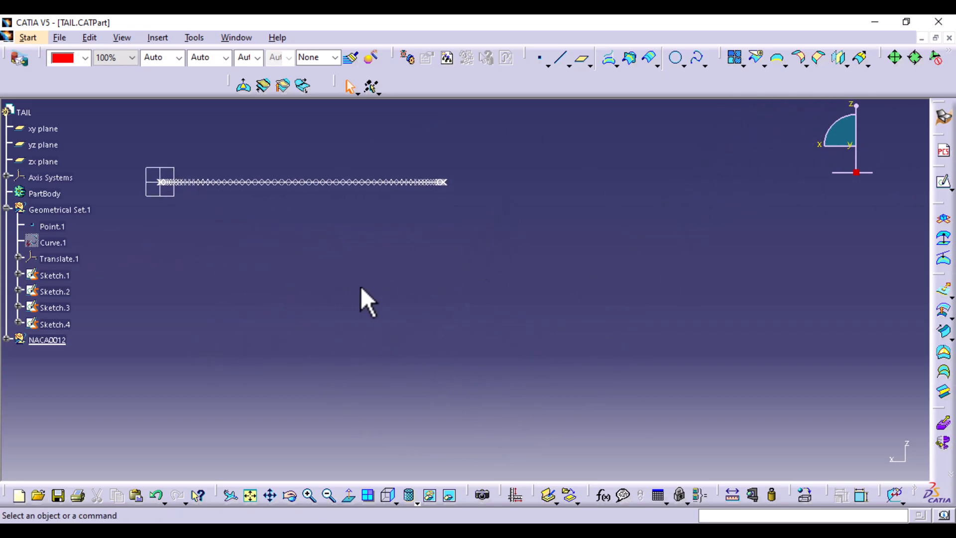
{"action": "middle_click_drag", "start_coordinate": [352, 299], "coordinate": [536, 397]}
{"action": "middle_click_drag", "start_coordinate": [376, 350], "coordinate": [459, 358]}
{"action": "middle_click_drag", "start_coordinate": [330, 311], "coordinate": [475, 286]}
{"action": "middle_click_drag", "start_coordinate": [397, 261], "coordinate": [421, 257]}
{"action": "left_click", "coordinate": [406, 254]}
{"action": "left_click", "coordinate": [420, 358]}
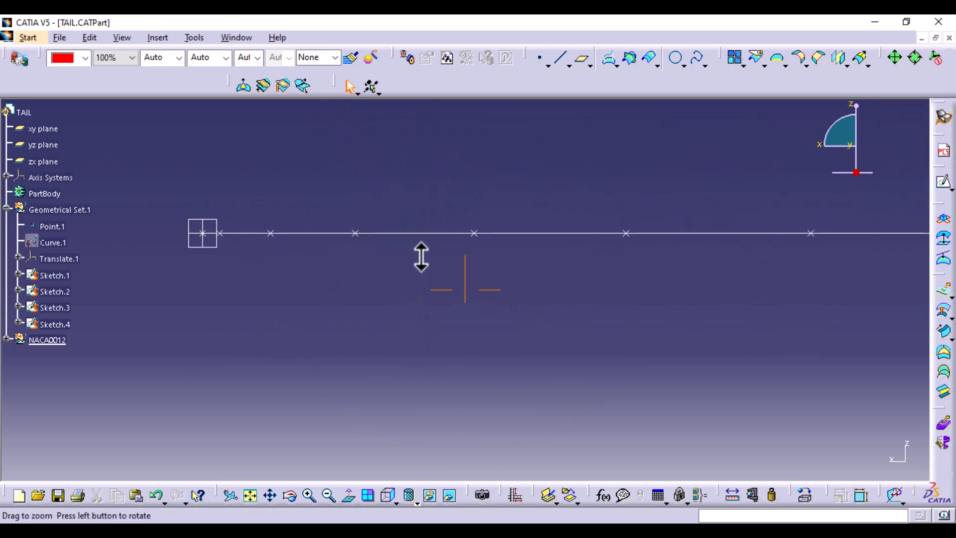
- Create a standard axis system with its origin at the mirrored airfoil's leading-edge point
{"action": "middle_click_drag", "start_coordinate": [214, 301], "coordinate": [319, 328]}
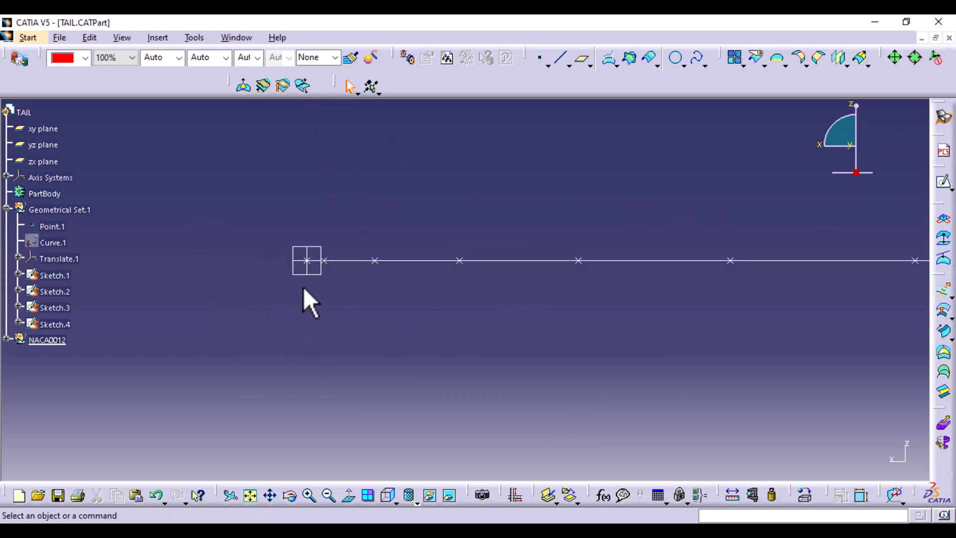
{"action": "left_click", "coordinate": [307, 260]}
{"action": "left_click", "coordinate": [153, 36]}
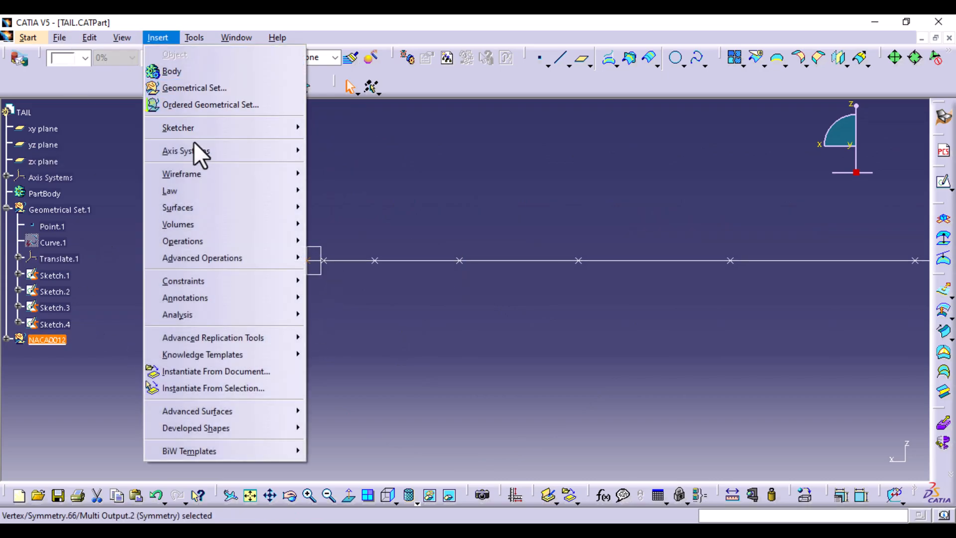
{"action": "mouse_move", "coordinate": [206, 150]}
{"action": "left_click", "coordinate": [331, 152]}
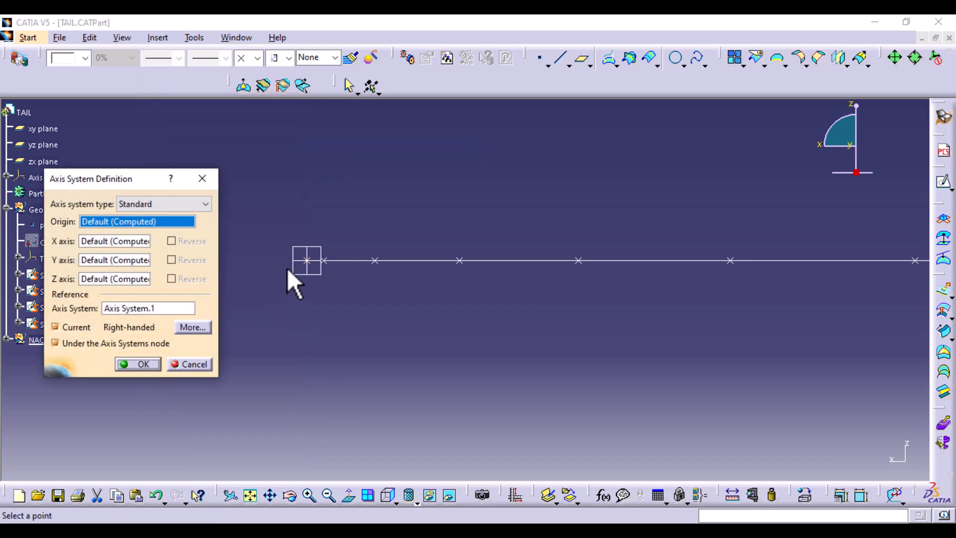
{"action": "left_click", "coordinate": [308, 261]}
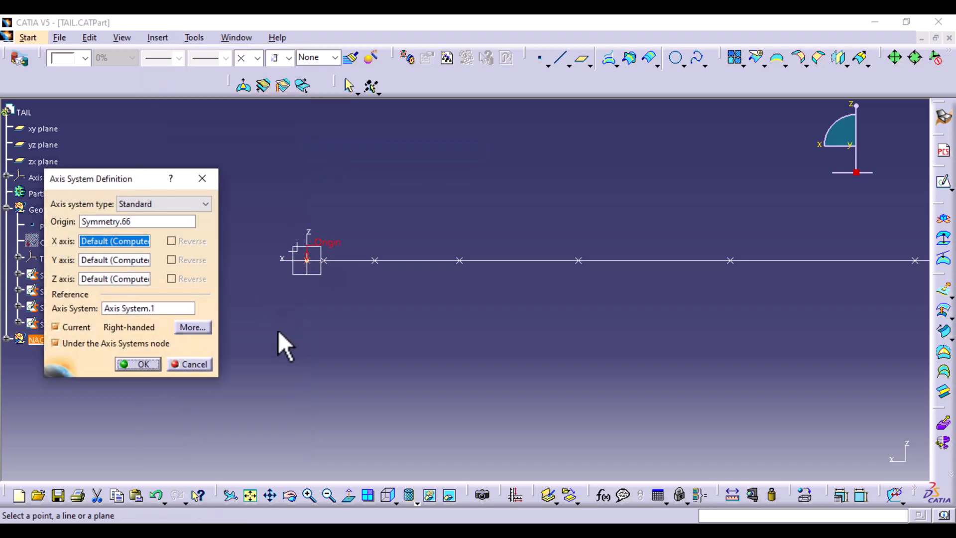
{"action": "left_click", "coordinate": [144, 366]}
- Create a second standard axis system with its origin at the front vertex of Sketch.1 where the stabilizer lines meet
{"action": "middle_click_drag", "start_coordinate": [566, 181], "coordinate": [508, 413]}
{"action": "middle_click_drag", "start_coordinate": [574, 210], "coordinate": [566, 399]}
{"action": "middle_click_drag", "start_coordinate": [607, 248], "coordinate": [301, 333]}
{"action": "left_click", "coordinate": [758, 186]}
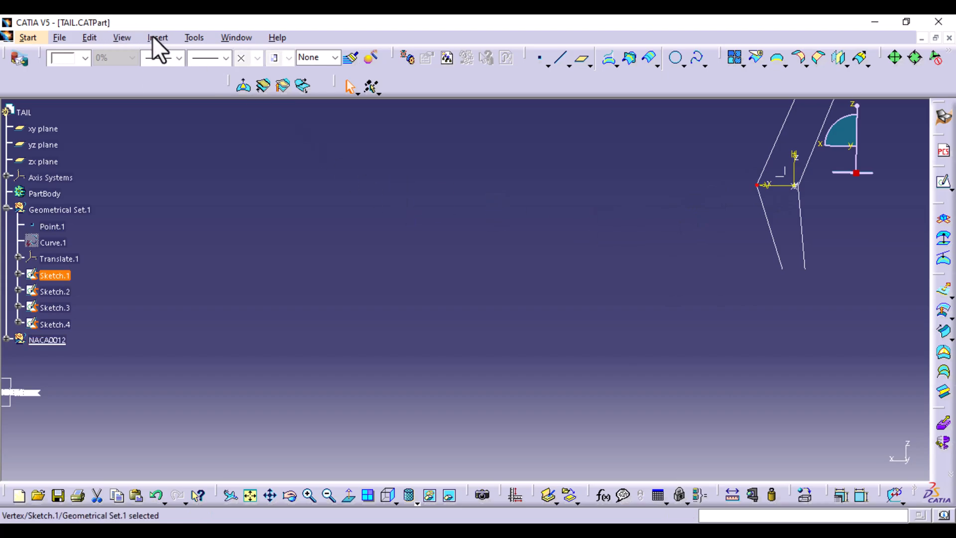
{"action": "left_click", "coordinate": [155, 38]}
{"action": "mouse_move", "coordinate": [229, 154]}
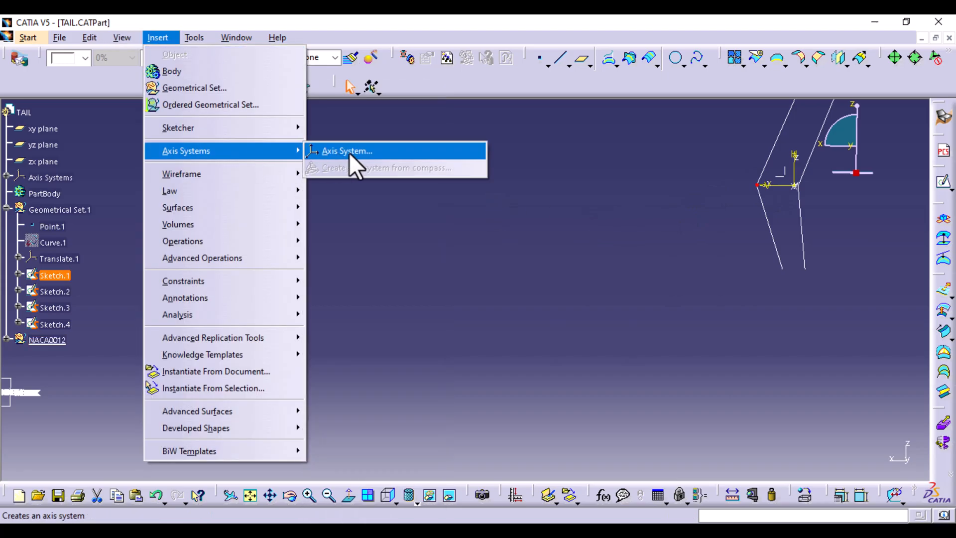
{"action": "left_click", "coordinate": [348, 151]}
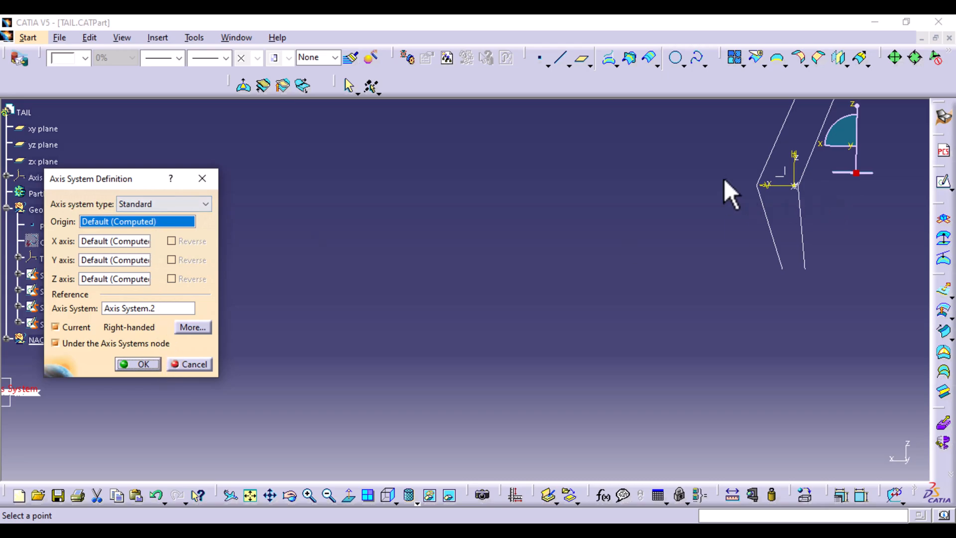
{"action": "left_click", "coordinate": [758, 184]}
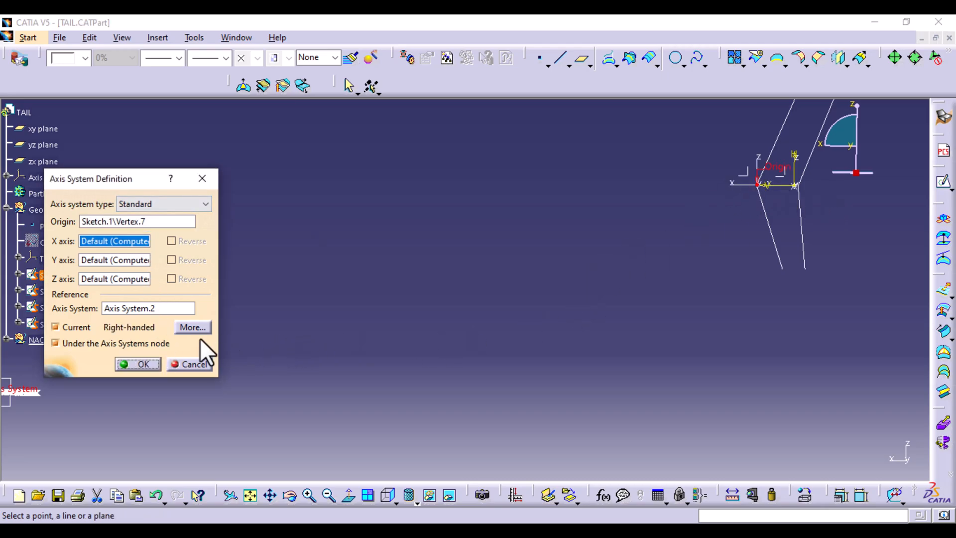
{"action": "left_click", "coordinate": [139, 364]}
- Start an Axis To Axis transformation of Multi Output.2 (Symmetry) with the airfoil's leading-edge axis system as reference
{"action": "middle_click_drag", "start_coordinate": [448, 186], "coordinate": [453, 296]}
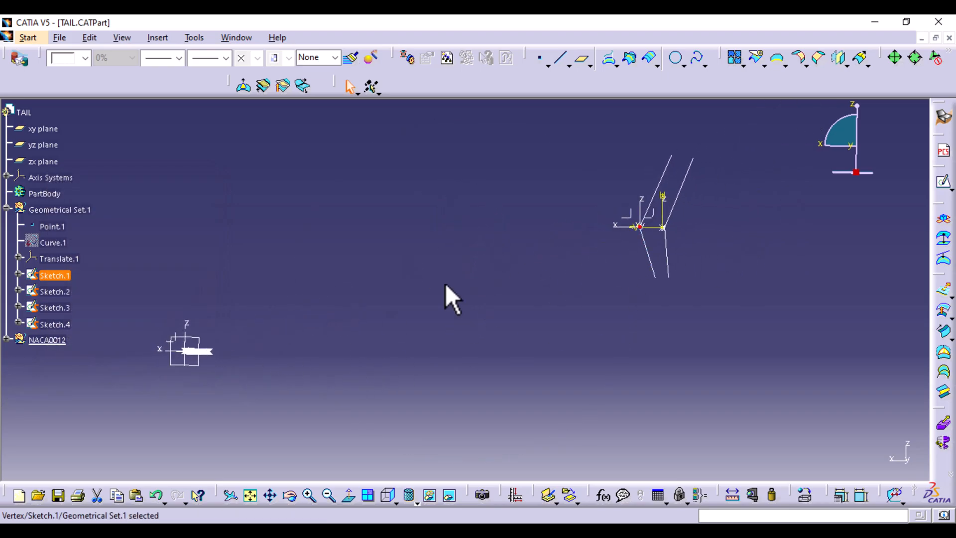
{"action": "middle_click_drag", "start_coordinate": [386, 353], "coordinate": [414, 262]}
{"action": "middle_click_drag", "start_coordinate": [252, 294], "coordinate": [557, 343]}
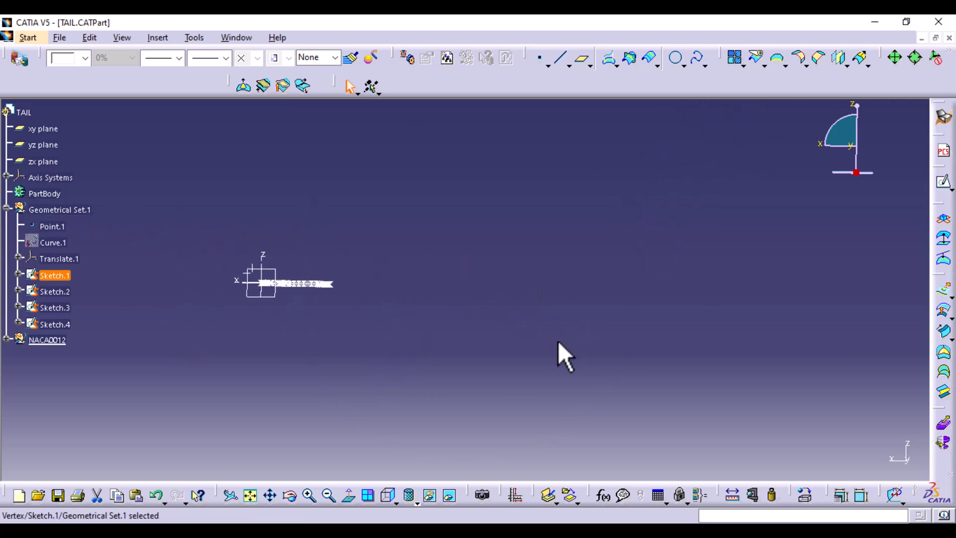
{"action": "left_click", "coordinate": [7, 339]}
{"action": "scroll", "coordinate": [60, 359], "scroll_direction": "down", "scroll_amount": 12}
{"action": "scroll", "coordinate": [67, 366], "scroll_direction": "down", "scroll_amount": 20}
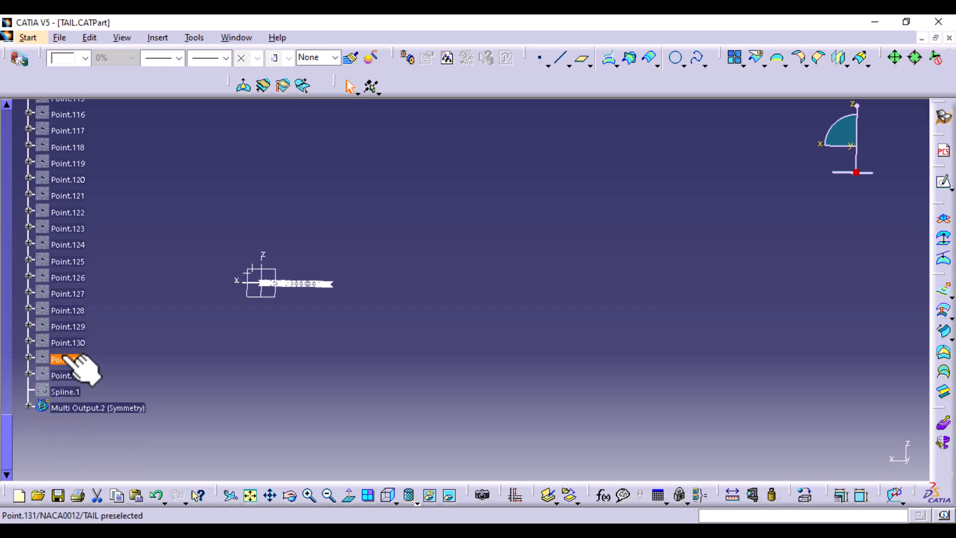
{"action": "scroll", "coordinate": [75, 366], "scroll_direction": "down", "scroll_amount": 3}
{"action": "left_click", "coordinate": [79, 255]}
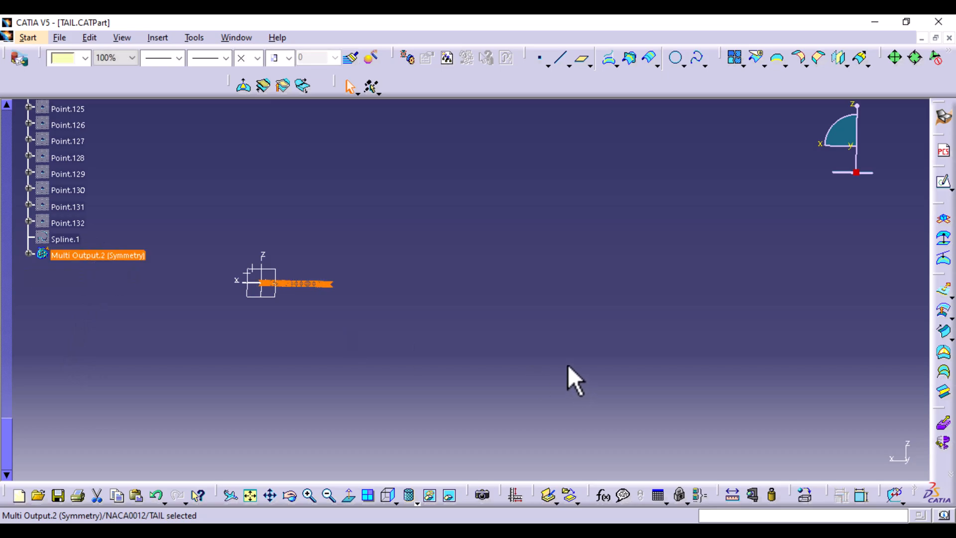
{"action": "left_click", "coordinate": [848, 65]}
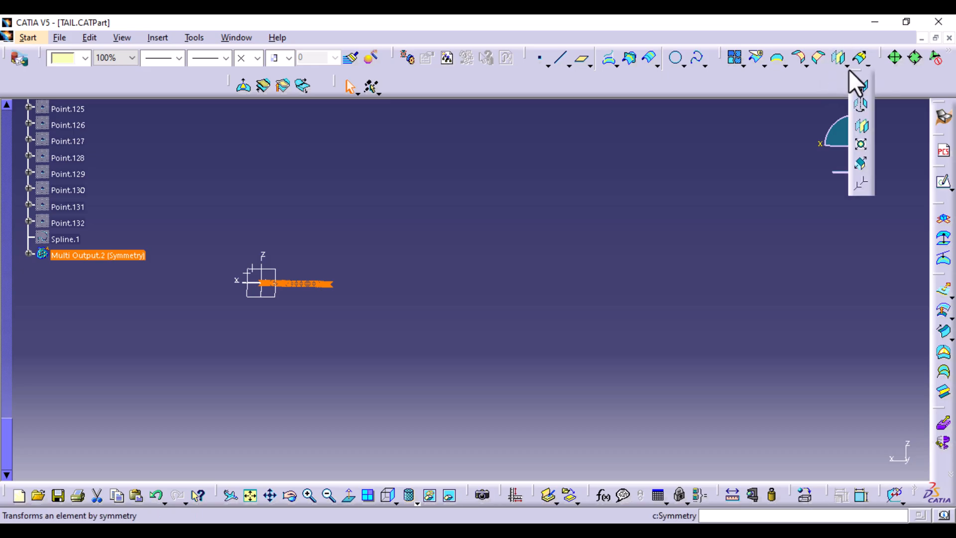
{"action": "left_click", "coordinate": [863, 184]}
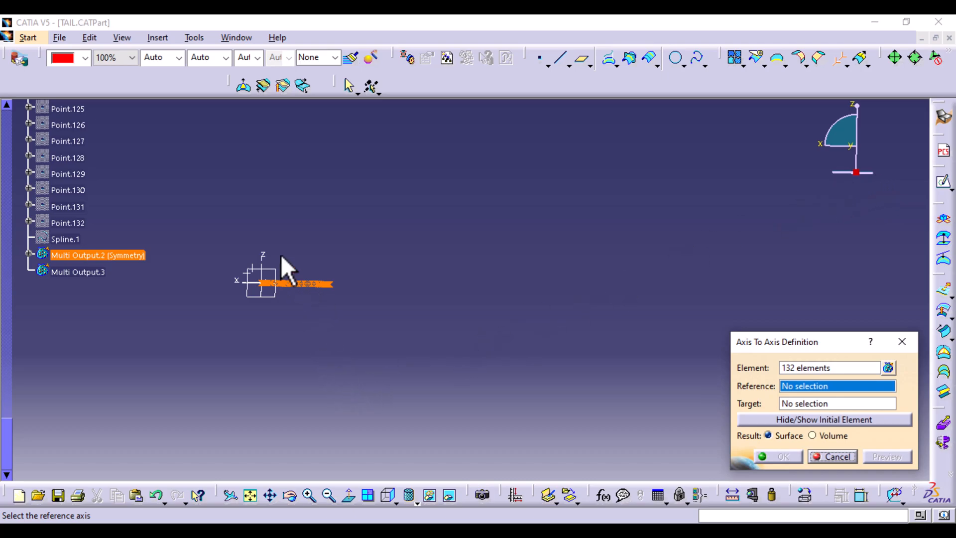
{"action": "left_click", "coordinate": [259, 276]}
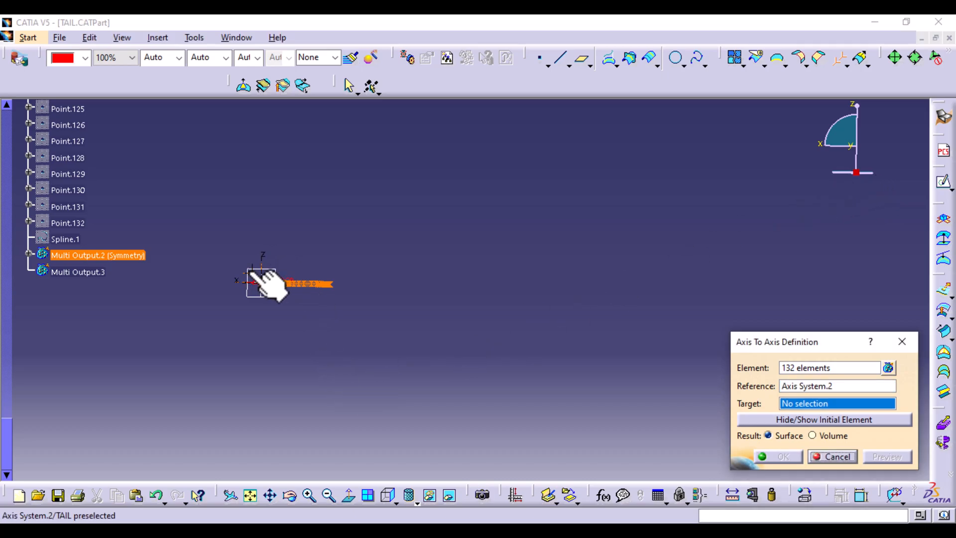
- Choose the axis system on the Sketch.1 vertex as target, hide the initial elements and apply the Axis To Axis transformation
{"action": "middle_click_drag", "start_coordinate": [453, 249], "coordinate": [422, 460], "text": "ctrl"}
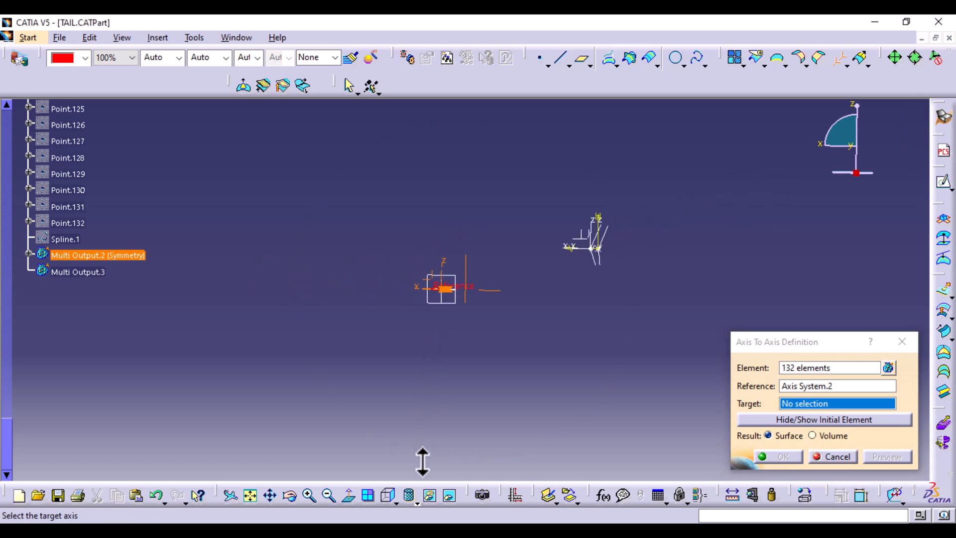
{"action": "left_click", "coordinate": [584, 249]}
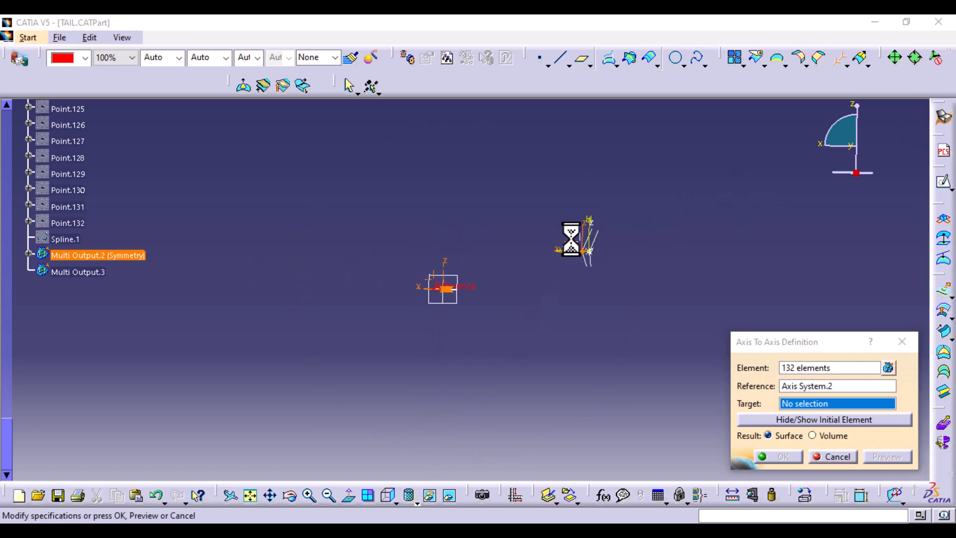
{"action": "middle_click_drag", "start_coordinate": [550, 345], "coordinate": [479, 207]}
{"action": "middle_click_drag", "start_coordinate": [305, 299], "coordinate": [679, 267]}
{"action": "middle_click_drag", "start_coordinate": [522, 291], "coordinate": [540, 247]}
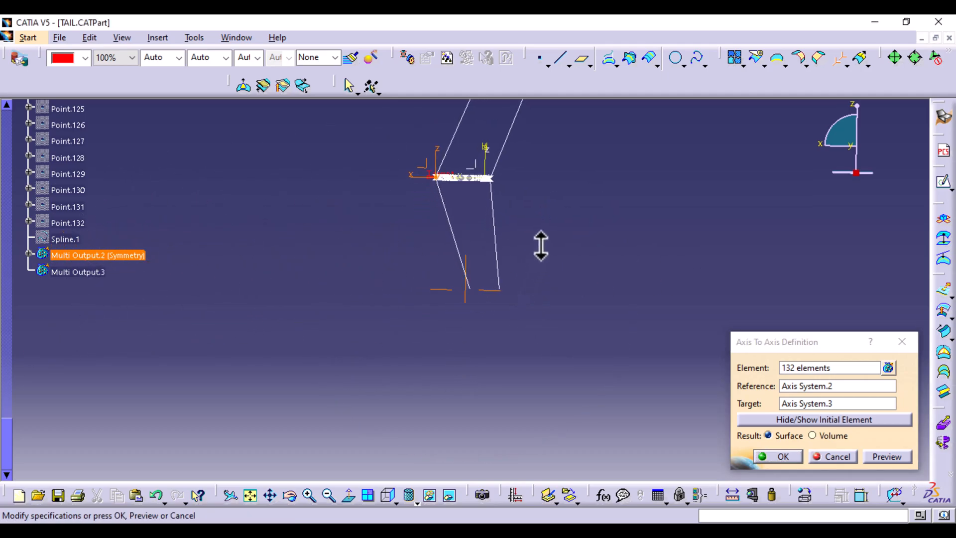
{"action": "left_click", "coordinate": [818, 417]}
{"action": "left_click", "coordinate": [787, 456]}
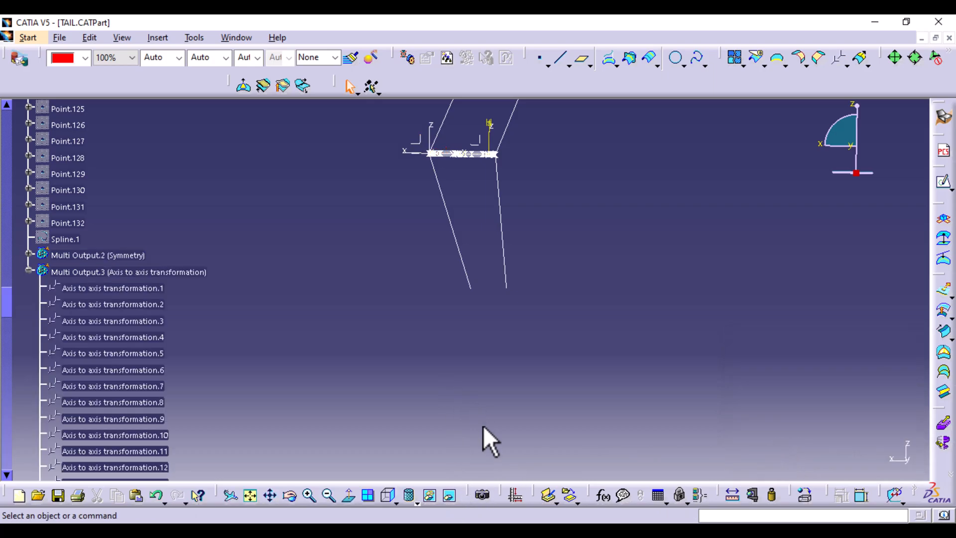
- Examine the transformed airfoil's trailing-edge end points close up in the standard top view
{"action": "left_click", "coordinate": [394, 500]}
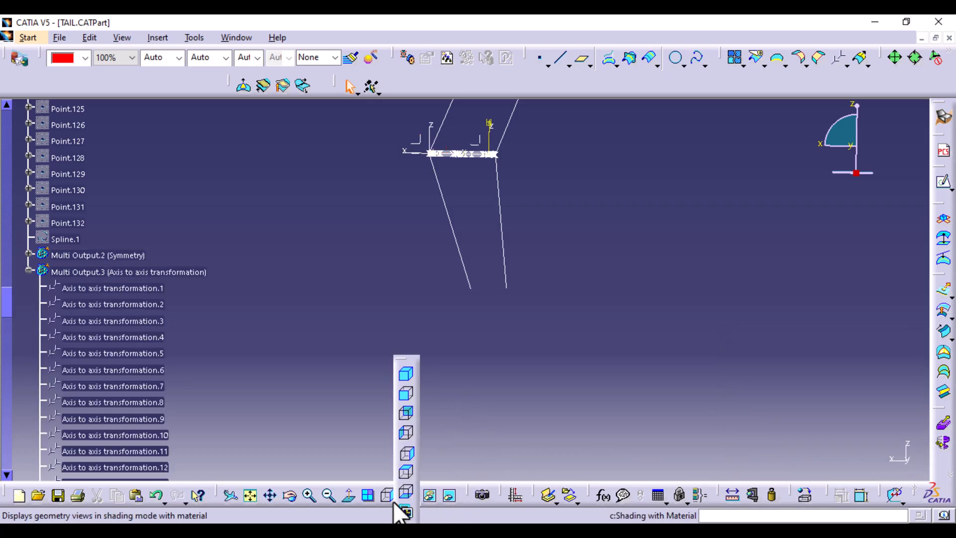
{"action": "left_click", "coordinate": [408, 472]}
{"action": "middle_click_drag", "start_coordinate": [373, 392], "coordinate": [619, 407]}
{"action": "middle_click_drag", "start_coordinate": [513, 352], "coordinate": [764, 341]}
{"action": "middle_click_drag", "start_coordinate": [636, 381], "coordinate": [635, 218]}
{"action": "middle_click_drag", "start_coordinate": [762, 298], "coordinate": [572, 203]}
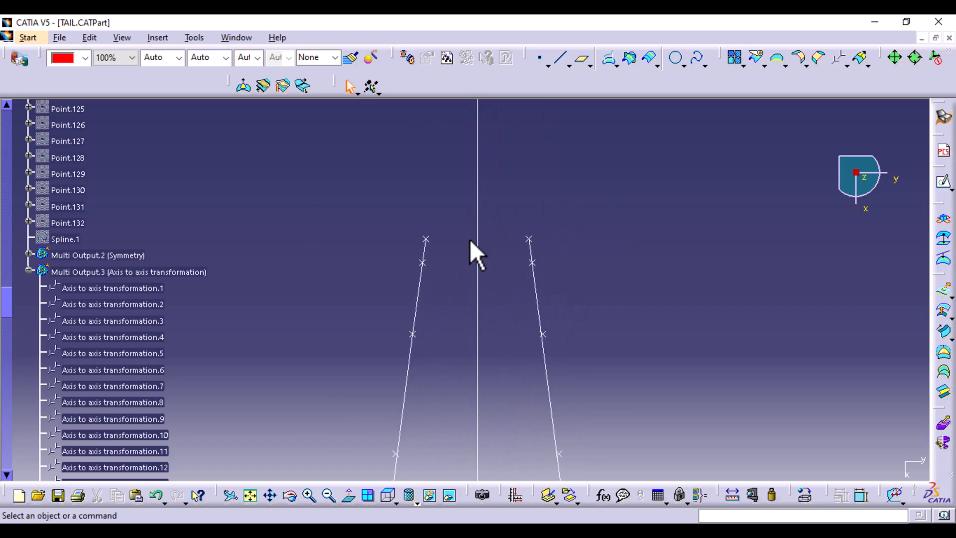
{"action": "left_click_drag", "start_coordinate": [575, 360], "coordinate": [460, 203]}
{"action": "left_click", "coordinate": [635, 349]}
{"action": "middle_click_drag", "start_coordinate": [600, 194], "coordinate": [599, 270]}
{"action": "middle_click_drag", "start_coordinate": [580, 209], "coordinate": [518, 468]}
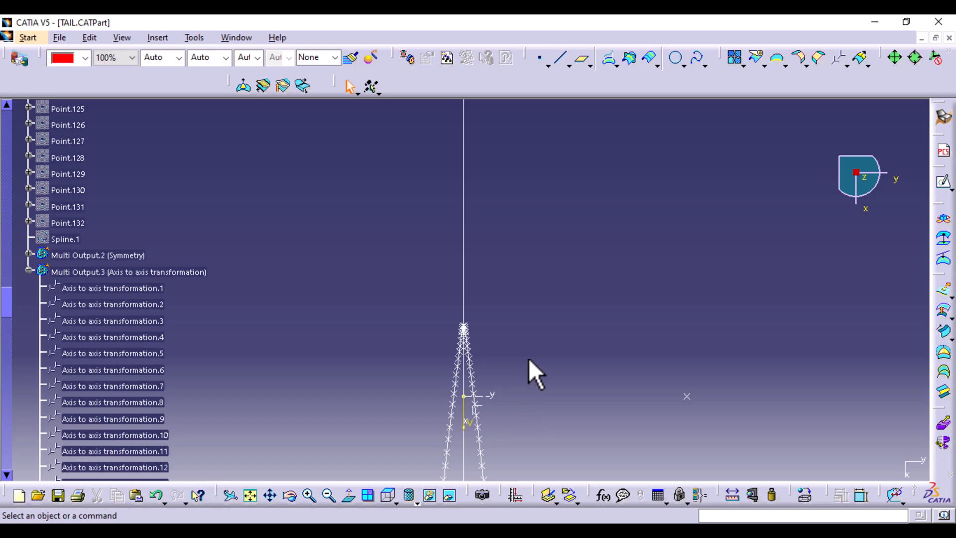
{"action": "middle_click_drag", "start_coordinate": [529, 344], "coordinate": [543, 269]}
{"action": "middle_click_drag", "start_coordinate": [540, 429], "coordinate": [559, 149]}
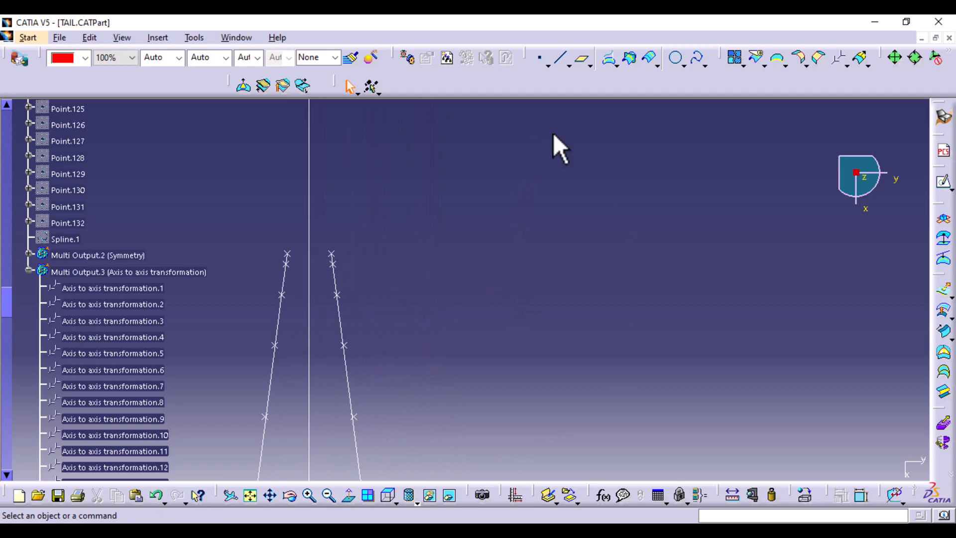
- Start a spline at one trailing-edge end point, tangent to the transformed airfoil curve, and add the rear Sketch.2 vertex as second point
{"action": "left_click", "coordinate": [698, 61]}
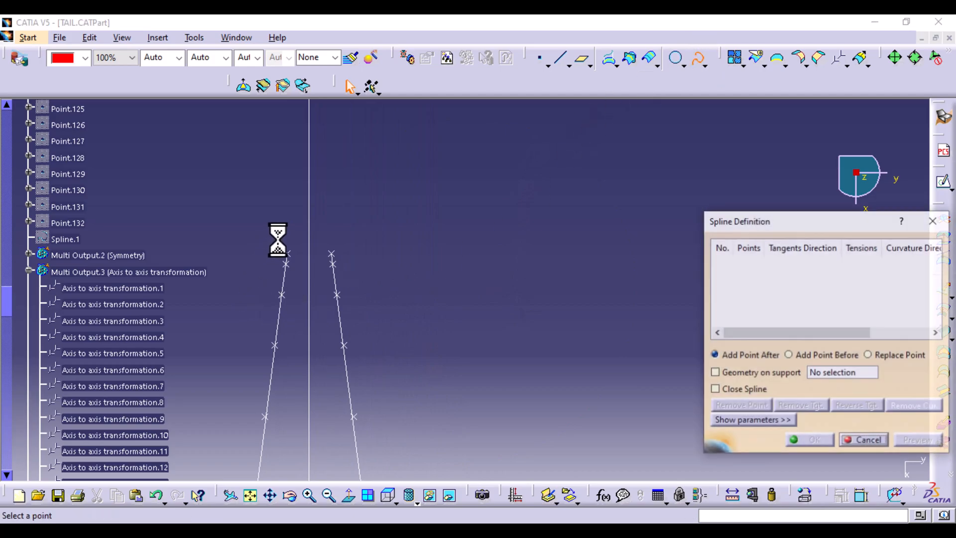
{"action": "left_click", "coordinate": [288, 254]}
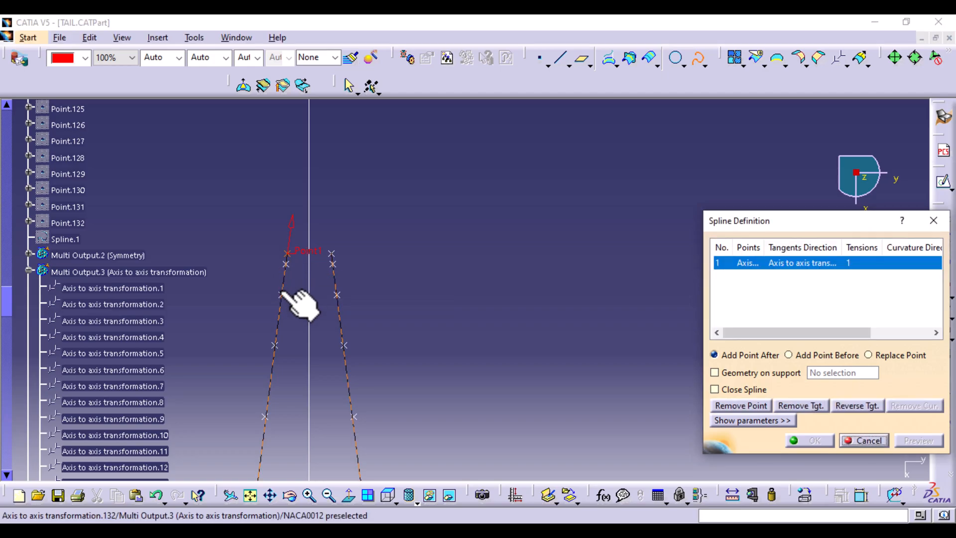
{"action": "middle_click_drag", "start_coordinate": [512, 239], "coordinate": [530, 461]}
{"action": "middle_click_drag", "start_coordinate": [546, 361], "coordinate": [533, 495], "text": "ctrl"}
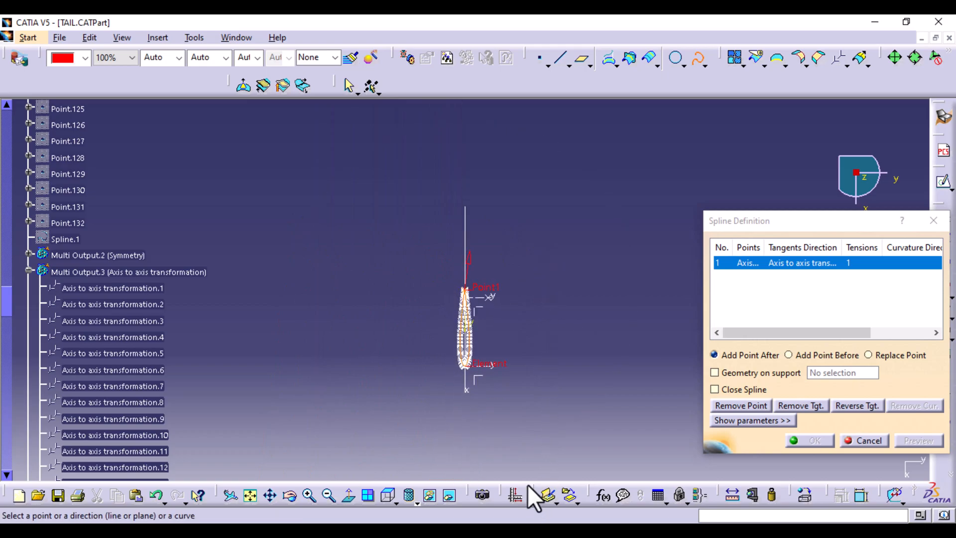
{"action": "left_click", "coordinate": [397, 500]}
{"action": "left_click", "coordinate": [411, 453]}
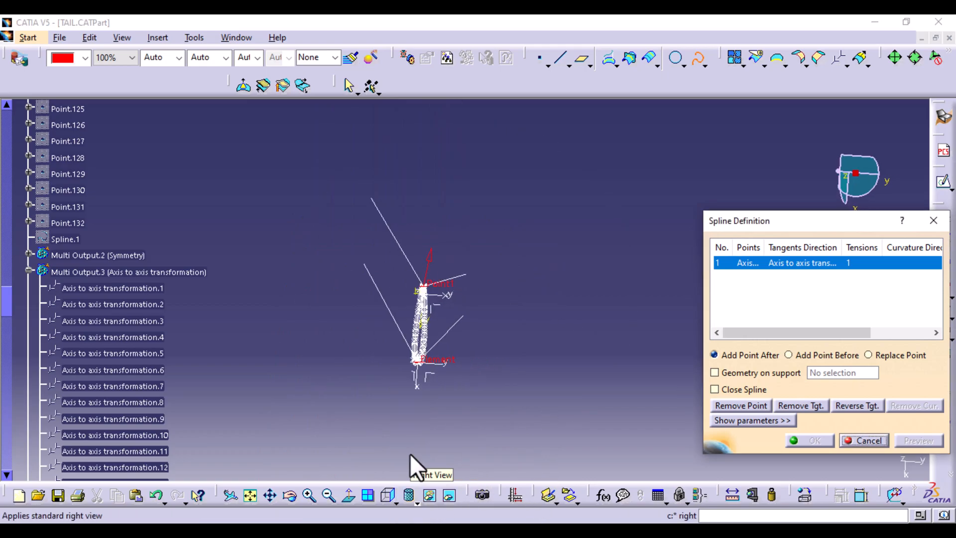
{"action": "middle_click_drag", "start_coordinate": [513, 237], "coordinate": [504, 203]}
{"action": "middle_click_drag", "start_coordinate": [315, 381], "coordinate": [642, 196]}
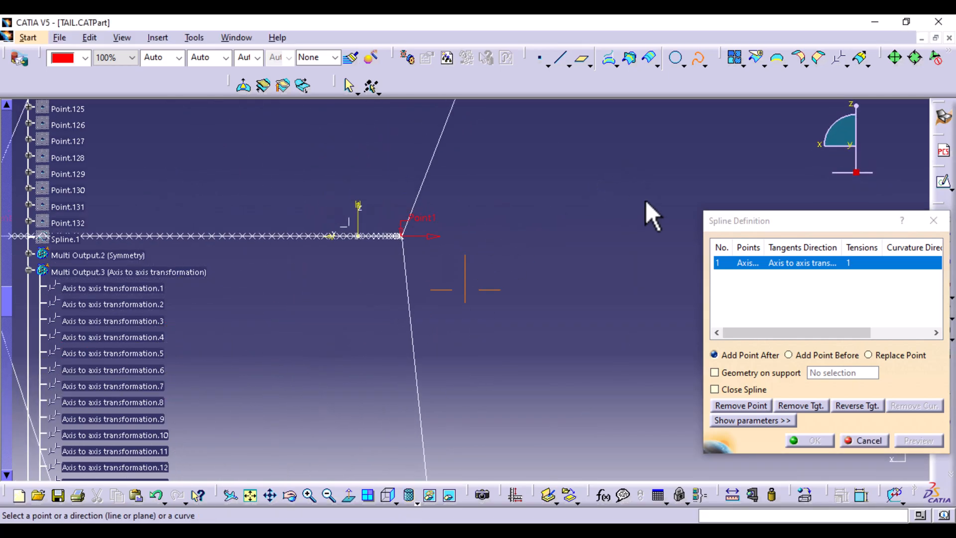
{"action": "middle_click_drag", "start_coordinate": [499, 288], "coordinate": [565, 171], "text": "ctrl"}
{"action": "middle_click_drag", "start_coordinate": [430, 247], "coordinate": [523, 416]}
{"action": "middle_click_drag", "start_coordinate": [402, 343], "coordinate": [452, 219], "text": "ctrl"}
{"action": "middle_click_drag", "start_coordinate": [300, 304], "coordinate": [669, 303]}
{"action": "middle_click_drag", "start_coordinate": [516, 332], "coordinate": [559, 151], "text": "ctrl"}
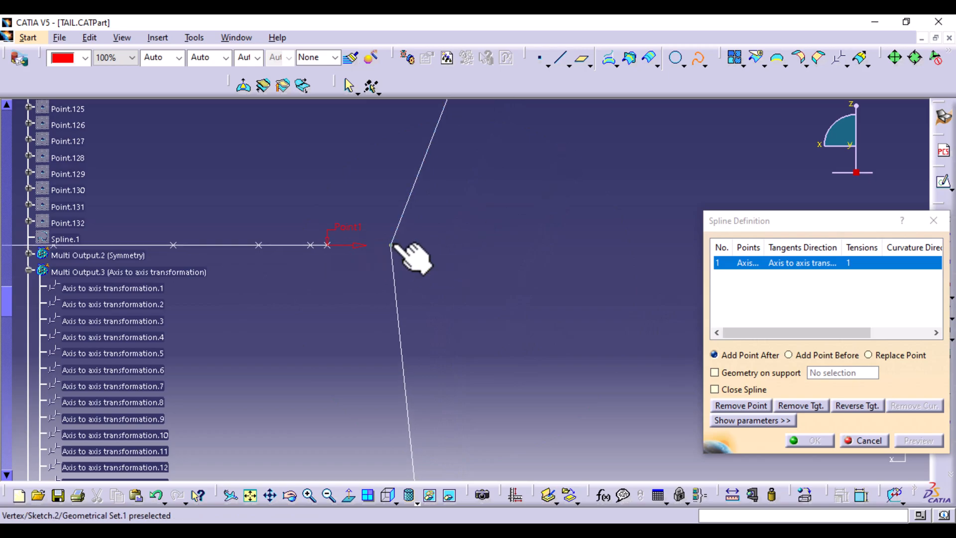
{"action": "left_click", "coordinate": [391, 244]}
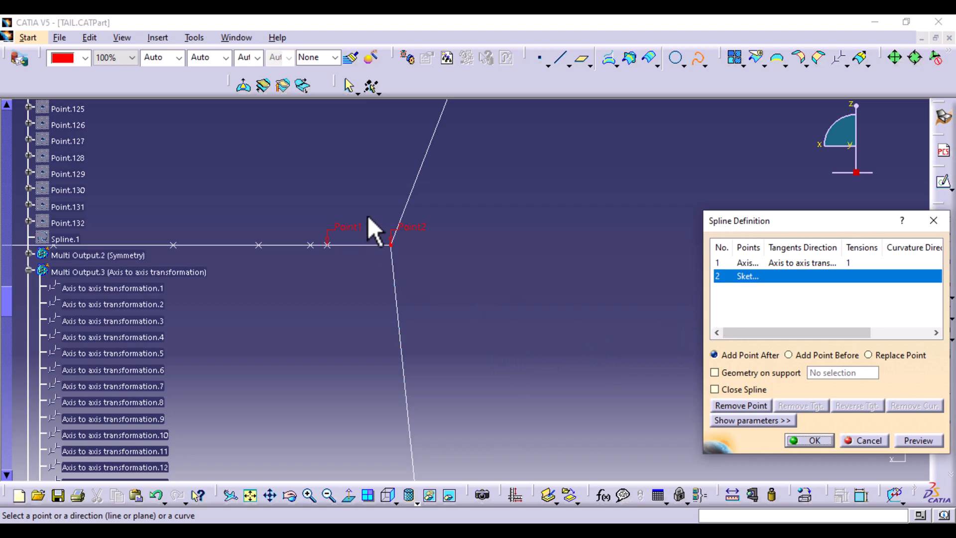
- Complete the trailing-edge spline with the opposite airfoil end point as third point, tangent to the transformed airfoil curve, and create it
{"action": "middle_click_drag", "start_coordinate": [321, 190], "coordinate": [320, 227]}
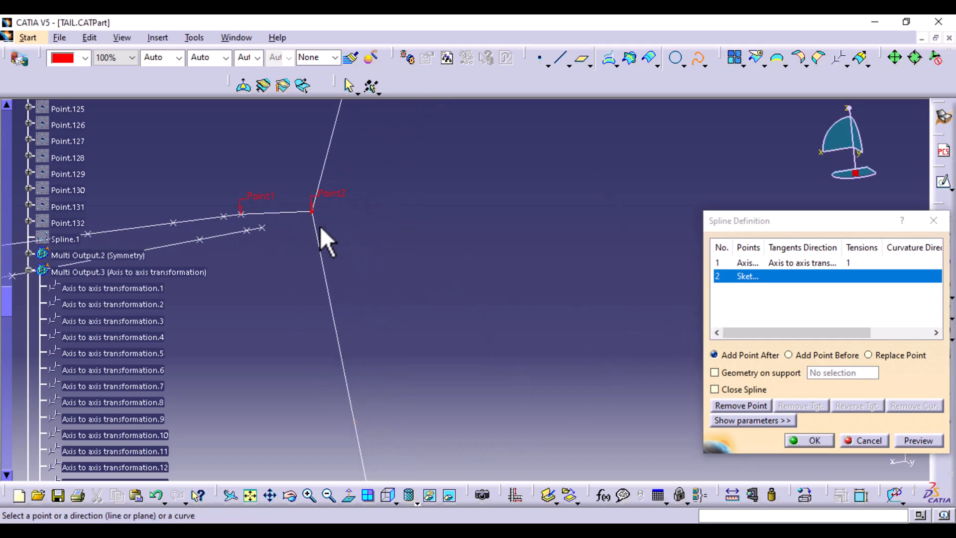
{"action": "left_click", "coordinate": [262, 228]}
{"action": "left_click", "coordinate": [222, 234]}
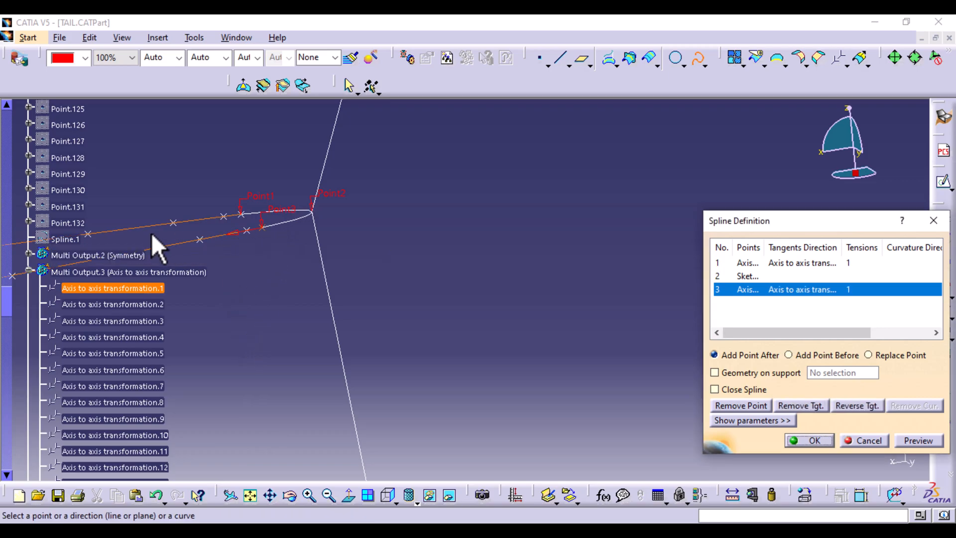
{"action": "mouse_move", "coordinate": [293, 274]}
{"action": "middle_mouse_down"}
{"action": "mouse_move", "coordinate": [284, 290]}
{"action": "mouse_move", "coordinate": [309, 335]}
{"action": "mouse_move", "coordinate": [307, 306]}
{"action": "mouse_move", "coordinate": [460, 244]}
{"action": "mouse_move", "coordinate": [472, 254]}
{"action": "middle_mouse_up"}
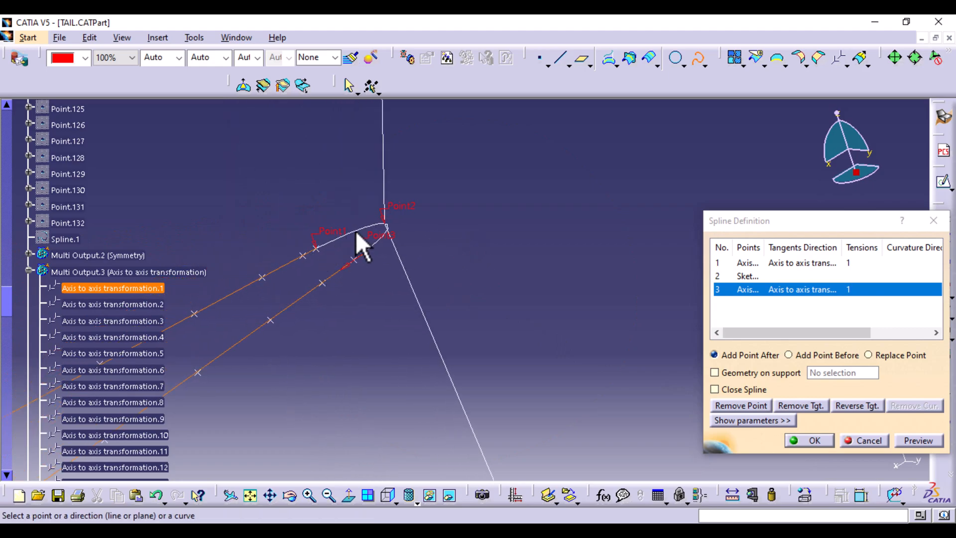
{"action": "left_click", "coordinate": [778, 264]}
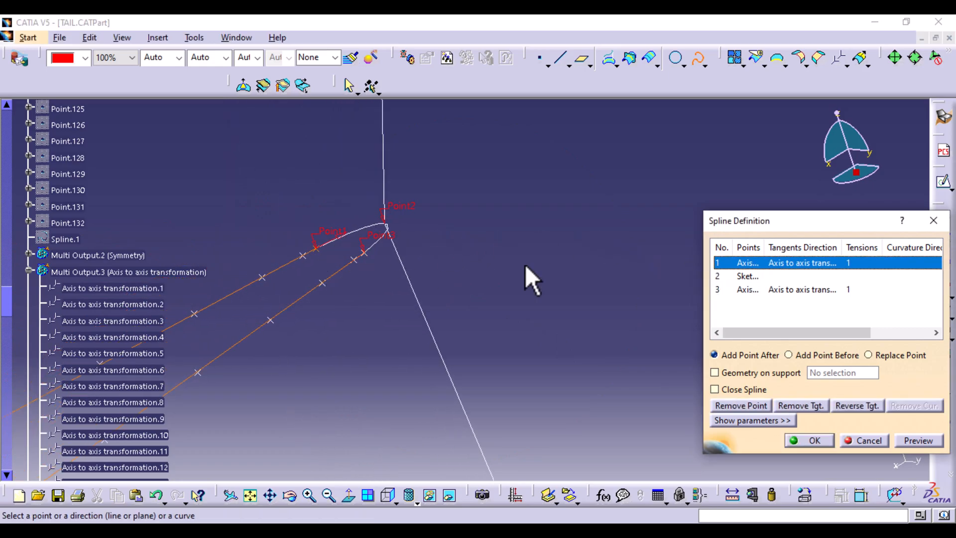
{"action": "left_click", "coordinate": [340, 236]}
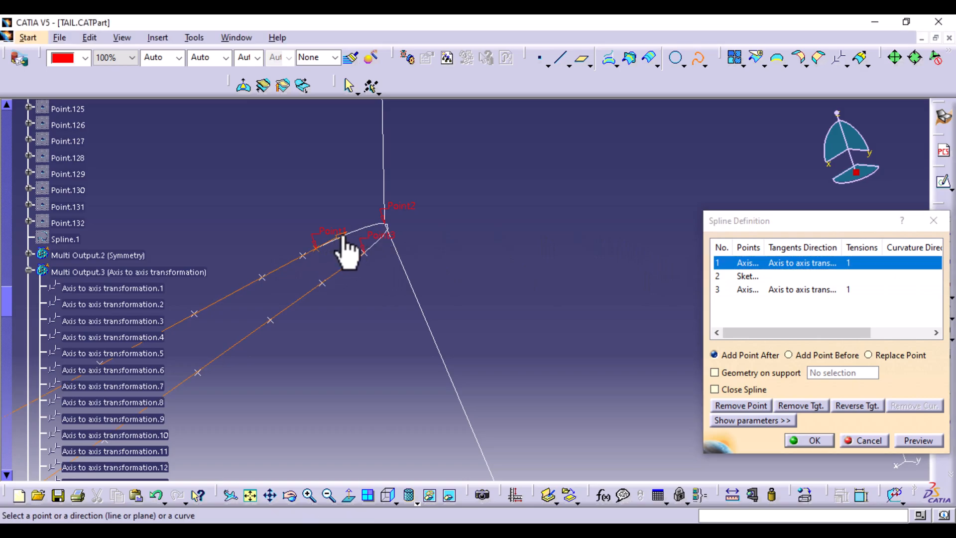
{"action": "left_click", "coordinate": [293, 263]}
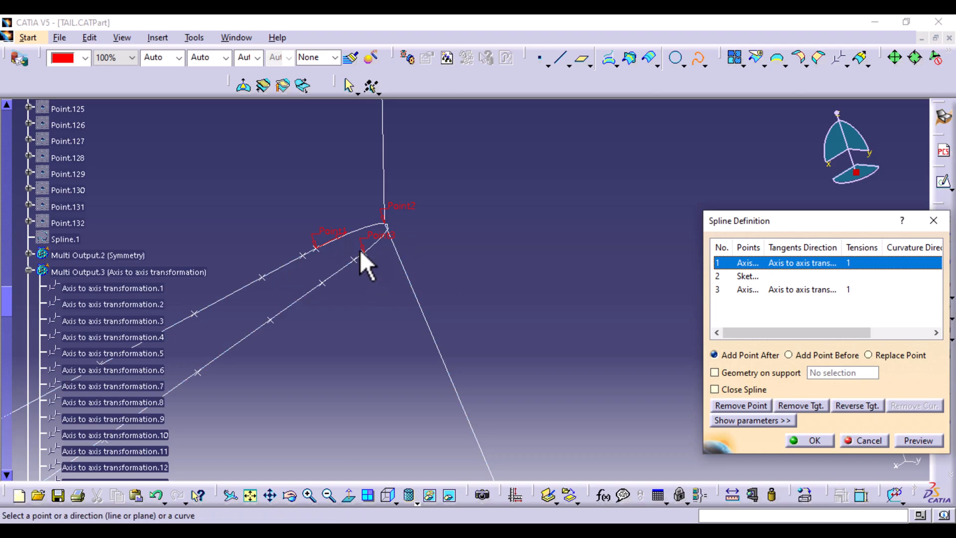
{"action": "left_click", "coordinate": [773, 289]}
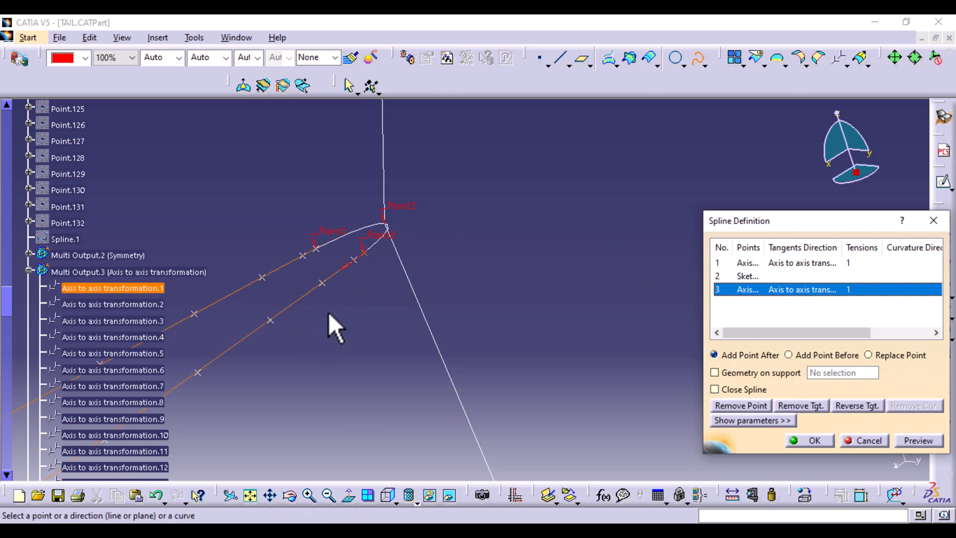
{"action": "left_click", "coordinate": [819, 440]}
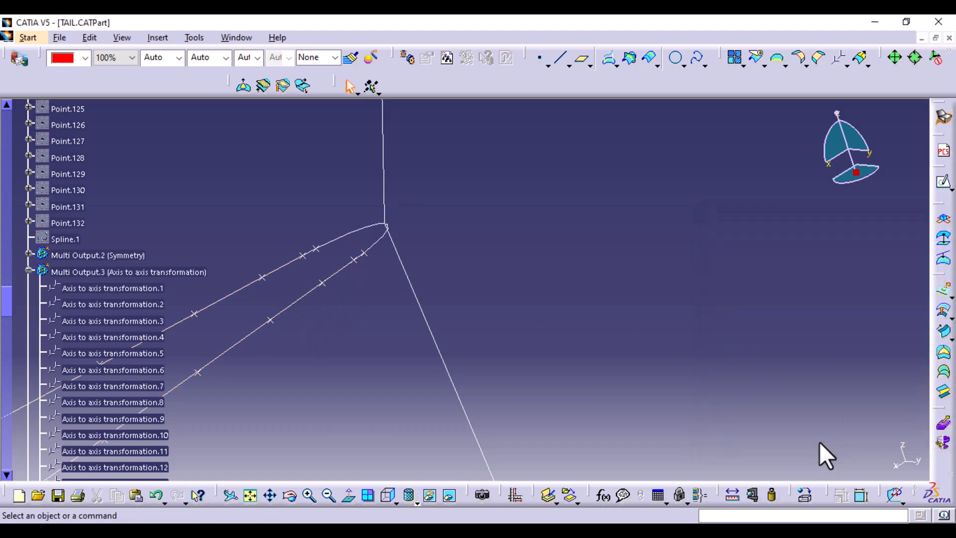
- Join the transformed airfoil curve and the trailing-edge spline into one closed profile with a 0.001 mm merging distance
{"action": "left_click", "coordinate": [736, 59]}
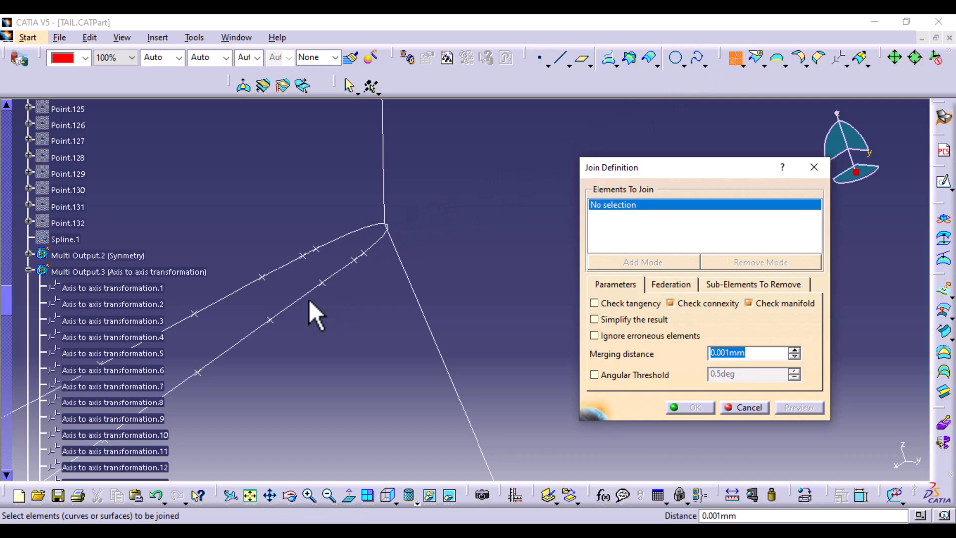
{"action": "left_click", "coordinate": [310, 295]}
{"action": "left_click", "coordinate": [386, 243]}
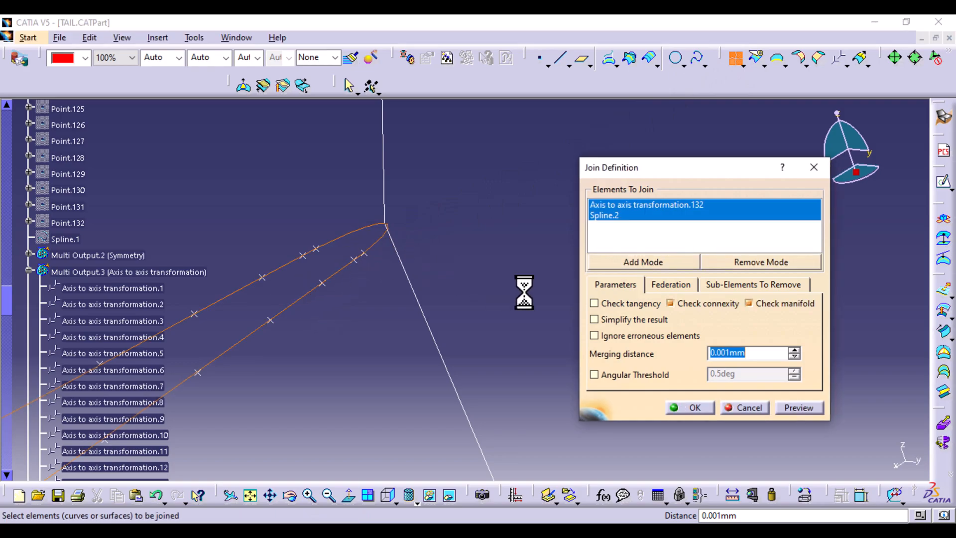
{"action": "left_click", "coordinate": [794, 407]}
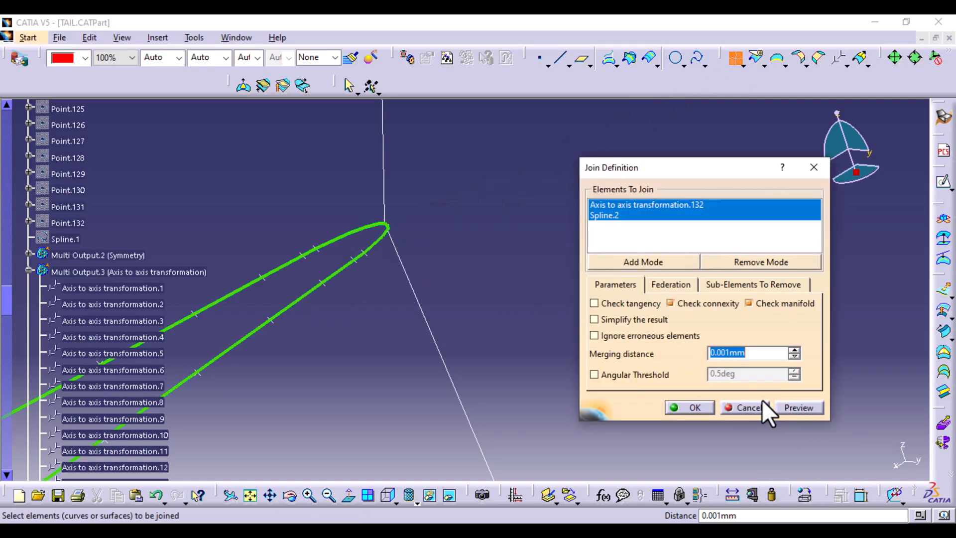
{"action": "left_click", "coordinate": [695, 408]}
- Collapse and hide Multi Output.3 (Axis to axis transformation) and save the part
{"action": "middle_click_drag", "start_coordinate": [540, 219], "coordinate": [632, 401]}
{"action": "middle_click_drag", "start_coordinate": [606, 256], "coordinate": [623, 447]}
{"action": "scroll", "coordinate": [112, 372], "scroll_direction": "down", "scroll_amount": 2}
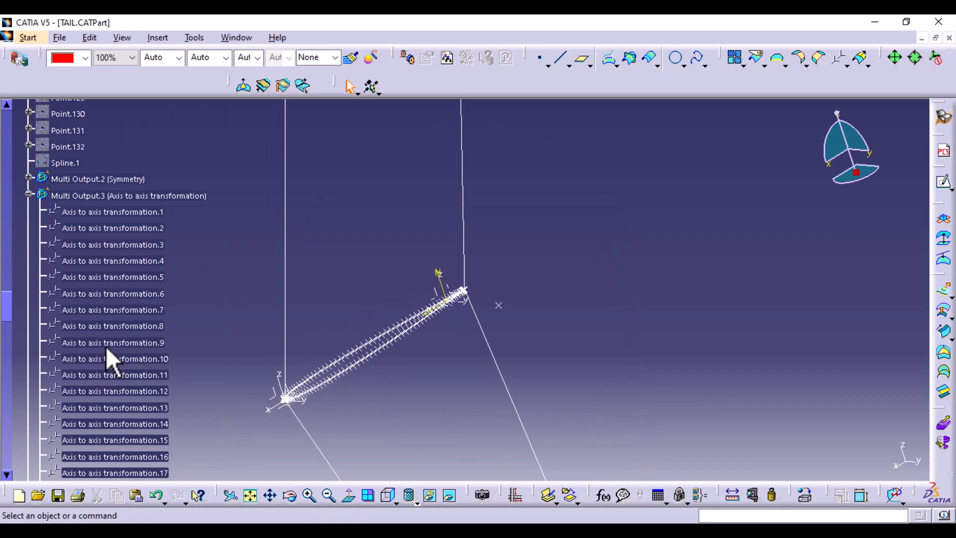
{"action": "left_click", "coordinate": [29, 194]}
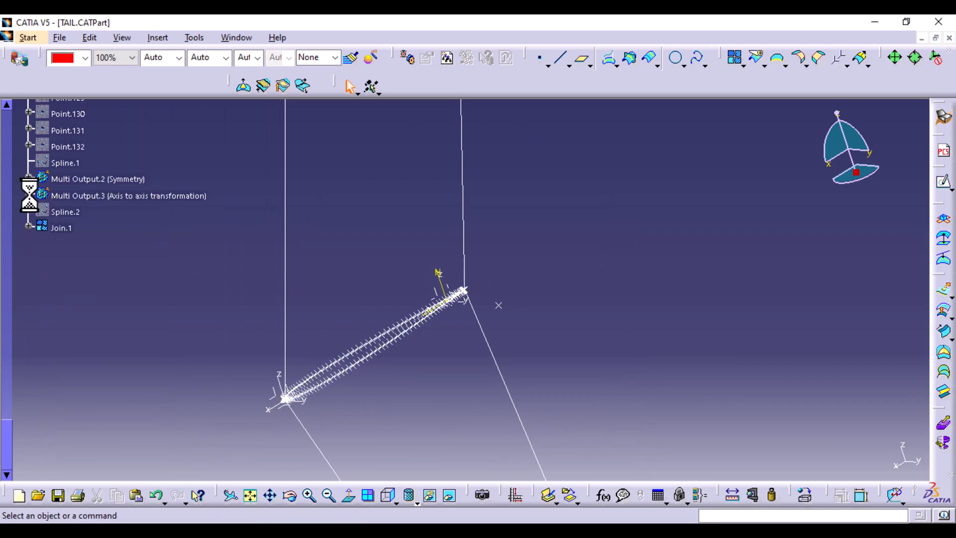
{"action": "right_click", "coordinate": [106, 199]}
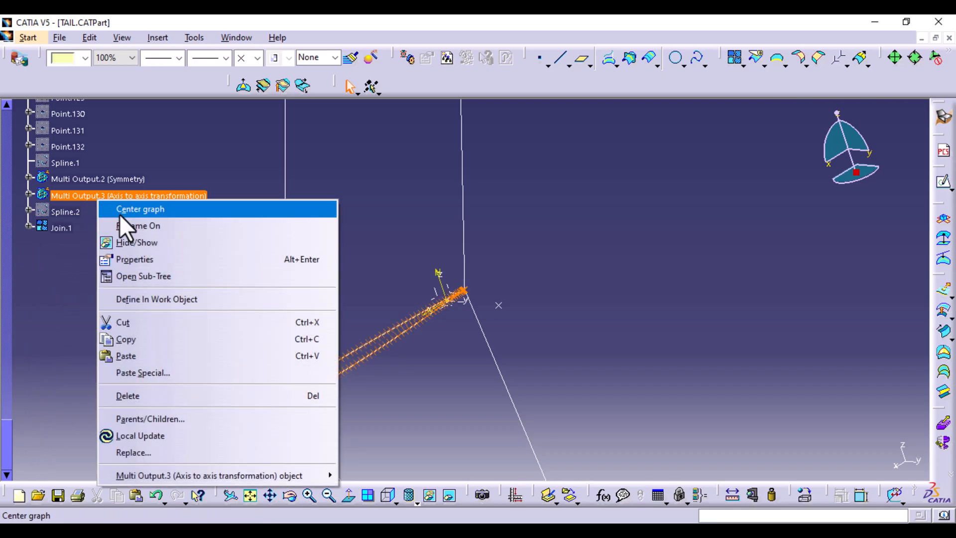
{"action": "left_click", "coordinate": [139, 241]}
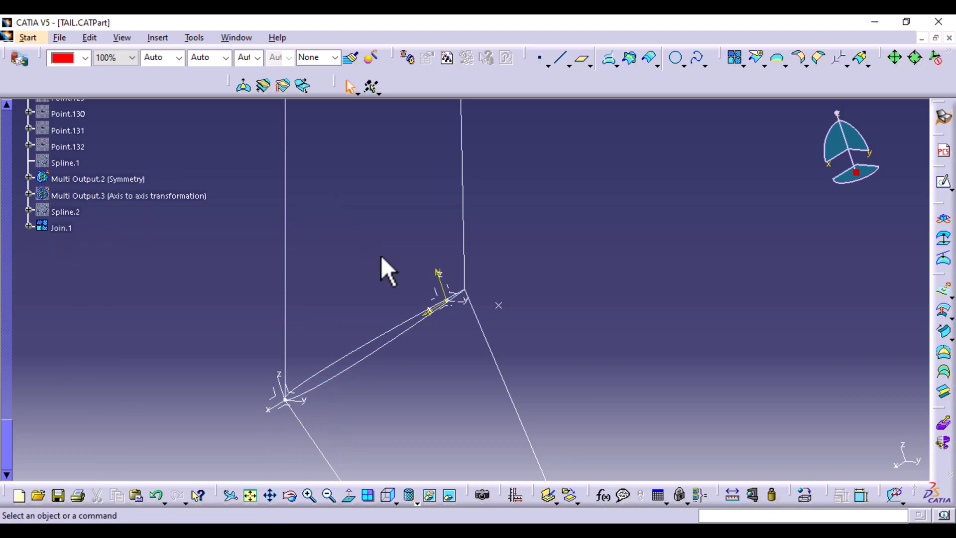
{"action": "key", "text": "ctrl+s"}
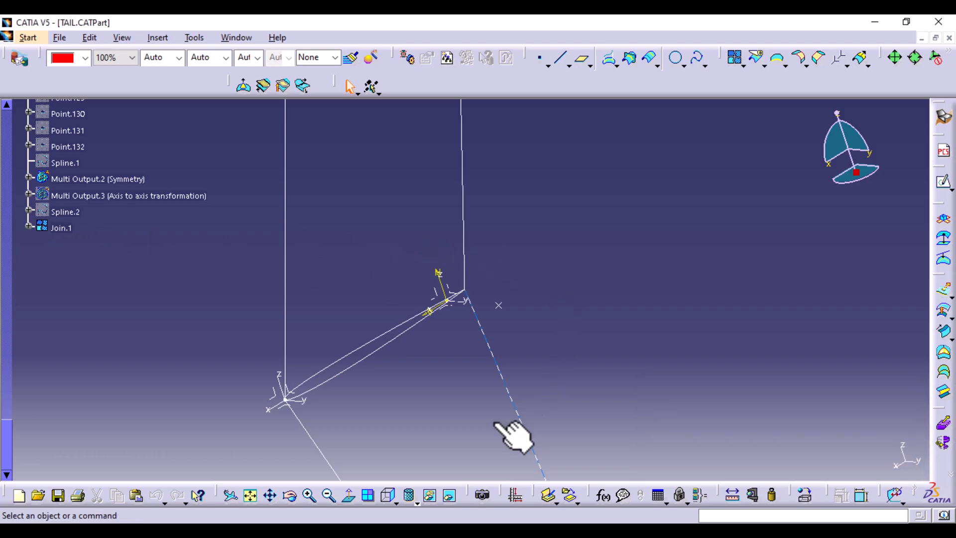
- Create the upper stabilizer as a multi-sections surface with Join.1 as section and Sketch.1 and Sketch.2 as guides
{"action": "left_click", "coordinate": [389, 496]}
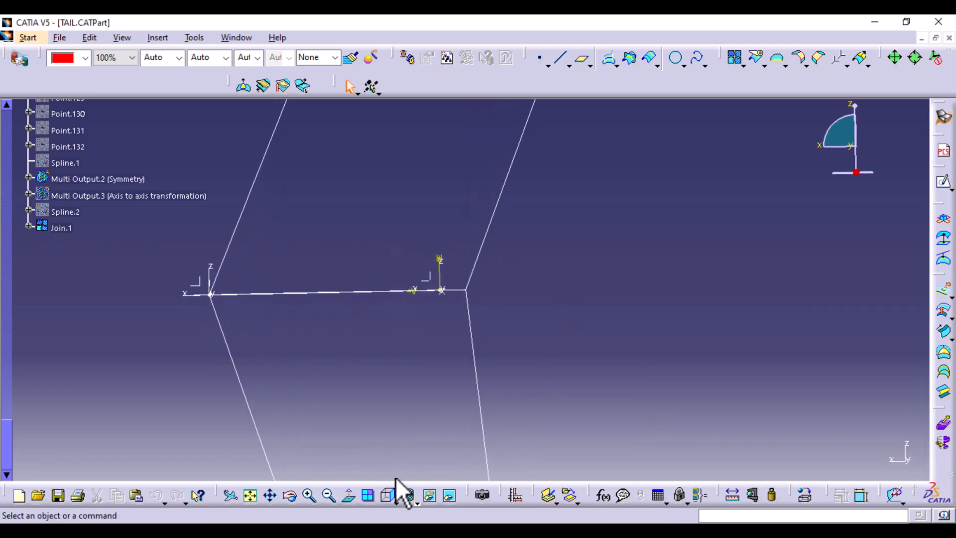
{"action": "middle_click_drag", "start_coordinate": [595, 262], "coordinate": [616, 448]}
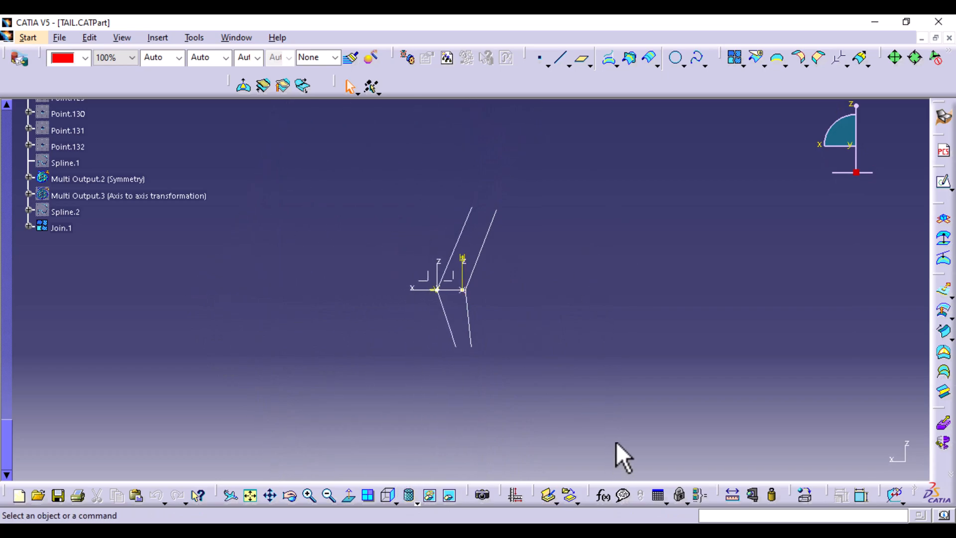
{"action": "left_click", "coordinate": [945, 374]}
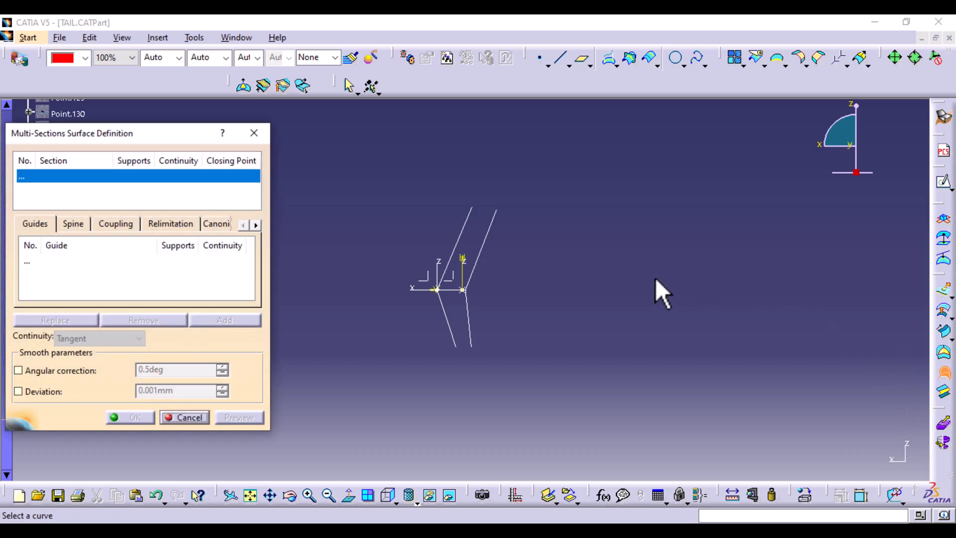
{"action": "left_click", "coordinate": [447, 290]}
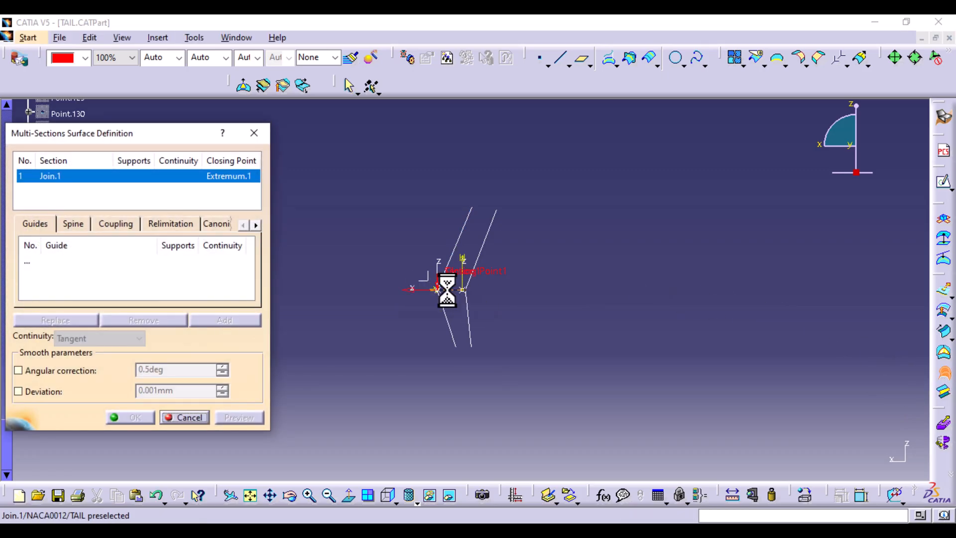
{"action": "left_click", "coordinate": [27, 260]}
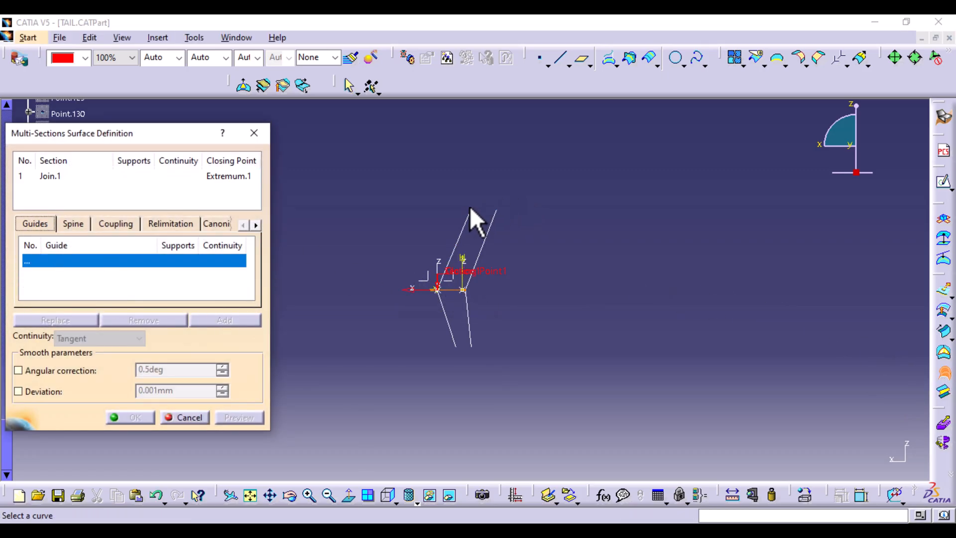
{"action": "left_click", "coordinate": [467, 226]}
{"action": "left_click", "coordinate": [485, 237]}
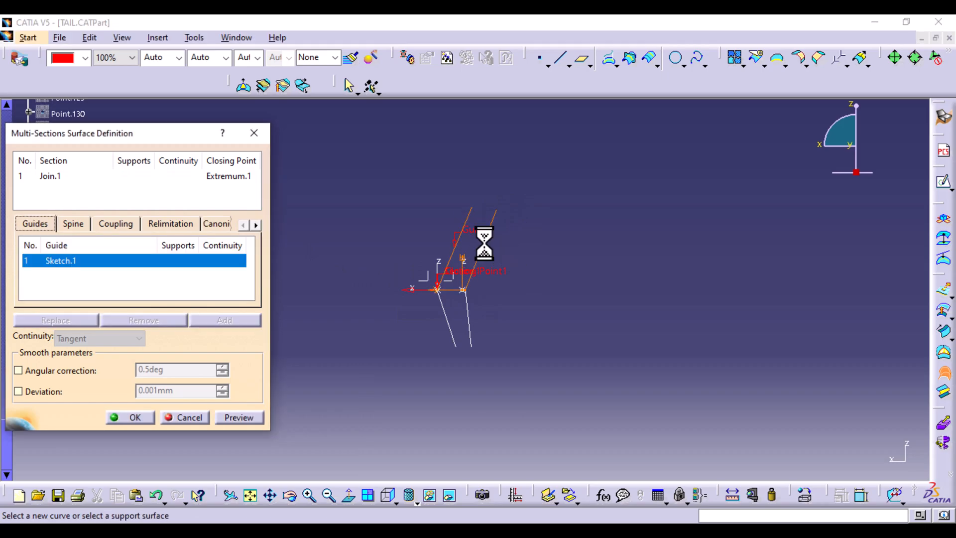
{"action": "left_click", "coordinate": [254, 419]}
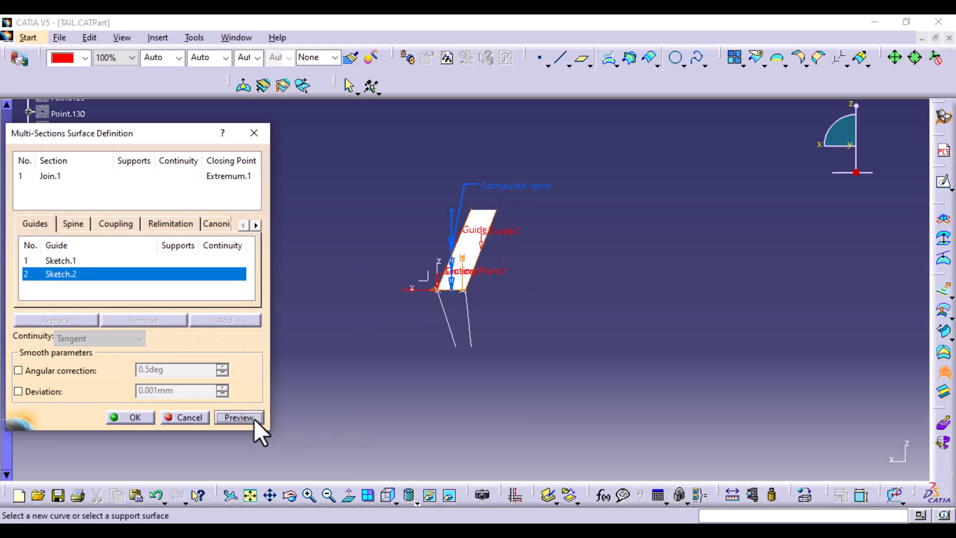
{"action": "left_click", "coordinate": [135, 417]}
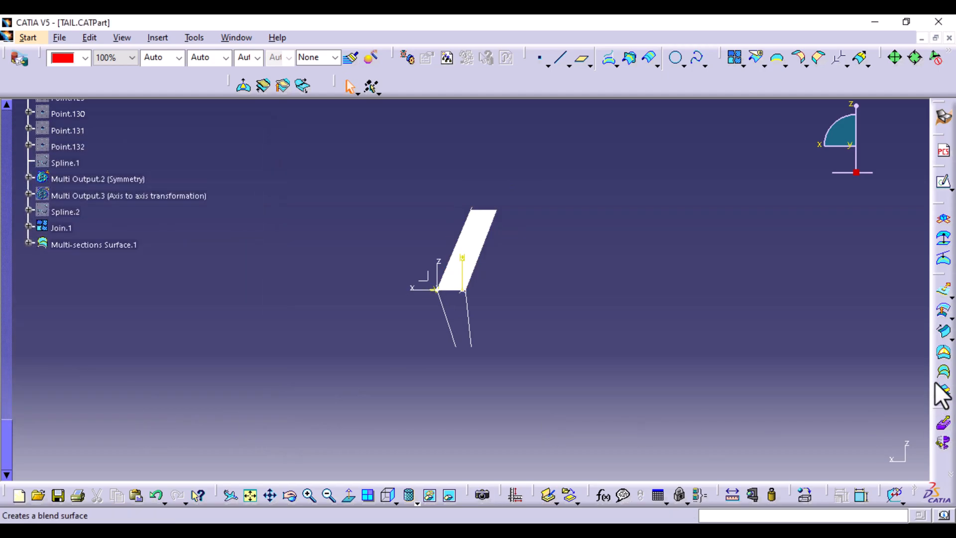
- Create the lower stabilizer as a multi-sections surface with Join.1 as section and Sketch.3 and Sketch.4 as guides
{"action": "left_click", "coordinate": [944, 377]}
{"action": "left_click", "coordinate": [453, 292]}
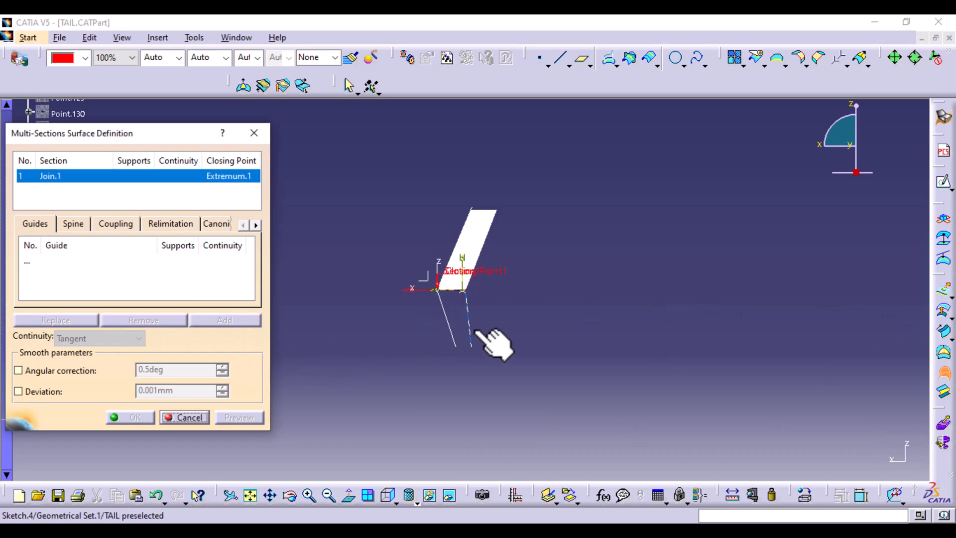
{"action": "left_click", "coordinate": [53, 249]}
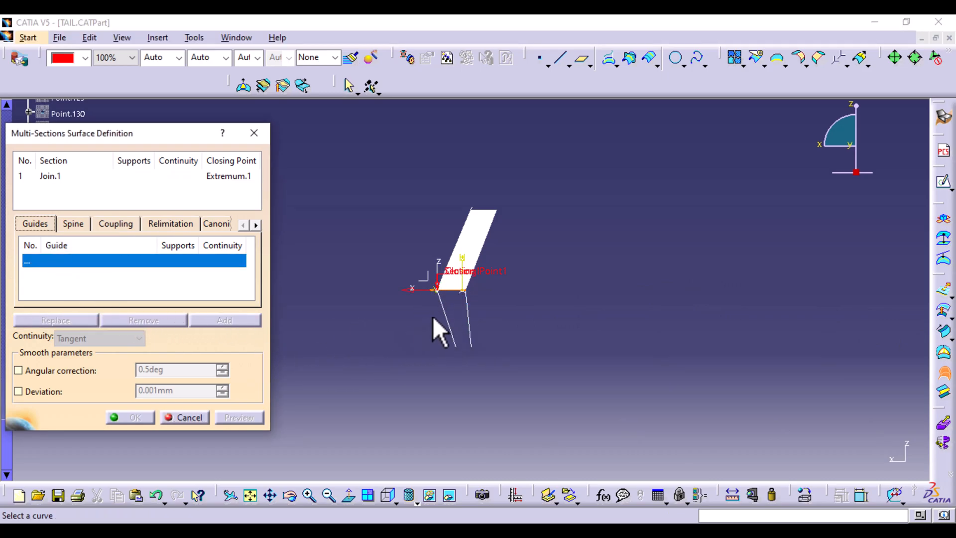
{"action": "left_click", "coordinate": [466, 318]}
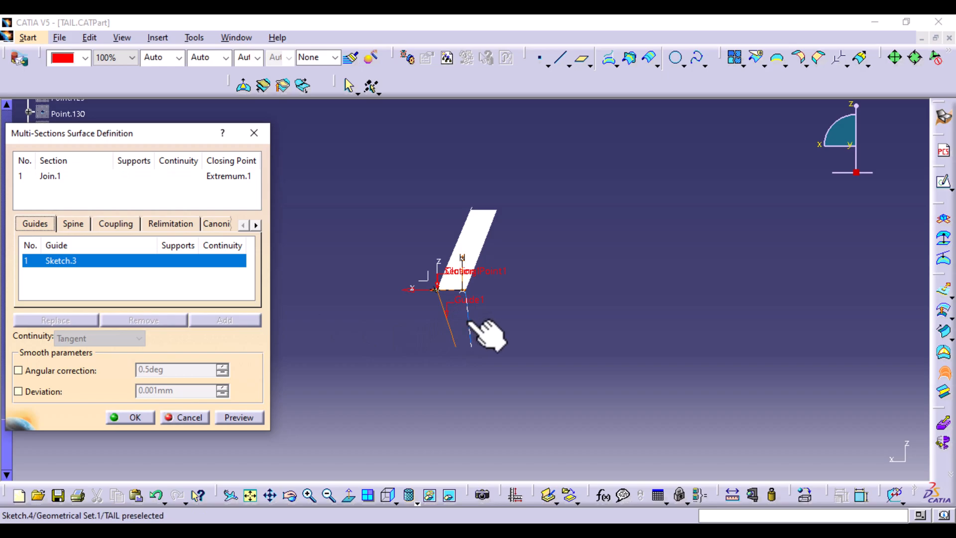
{"action": "left_click", "coordinate": [469, 323]}
{"action": "left_click", "coordinate": [233, 420]}
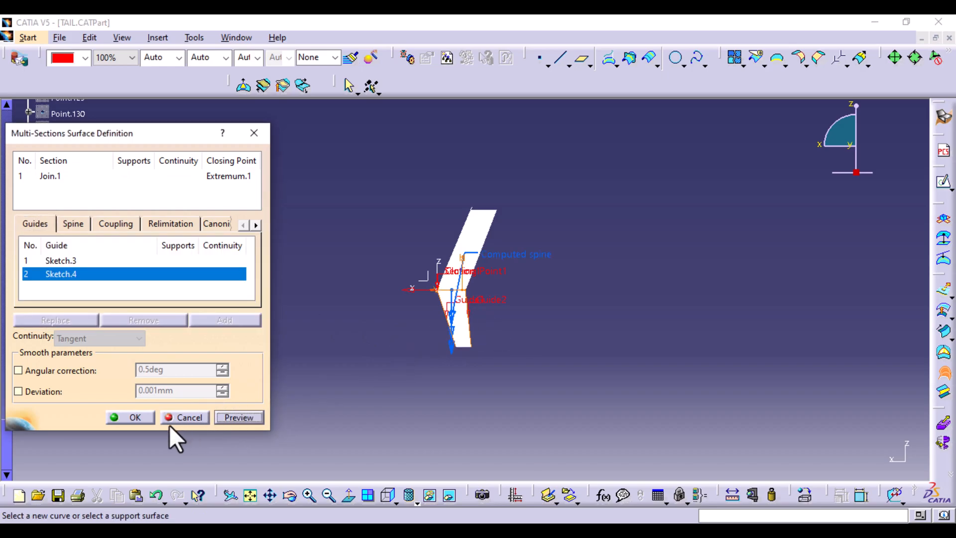
{"action": "left_click", "coordinate": [142, 416]}
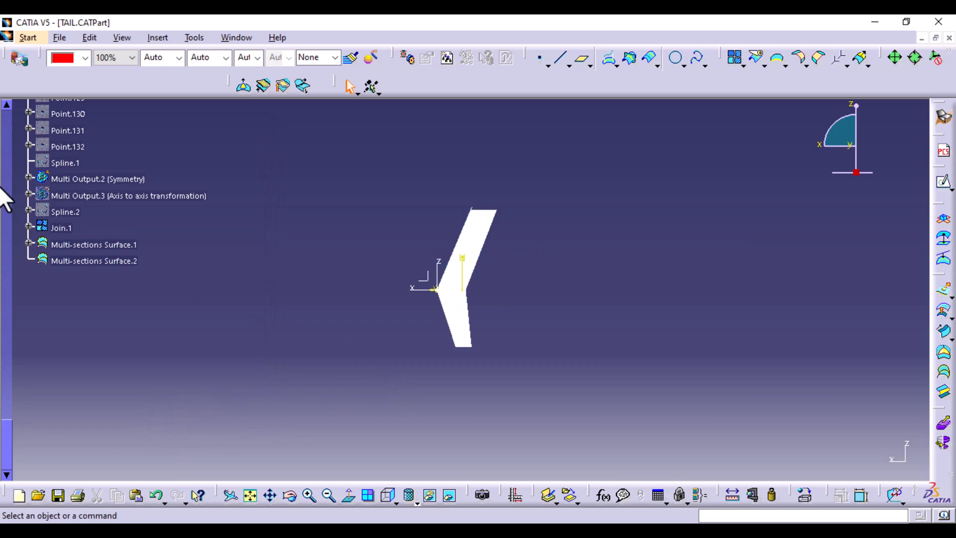
- Colour both stabilizer surfaces, Multi-sections Surface.1 and Multi-sections Surface.2, dark red
{"action": "left_click", "coordinate": [79, 245]}
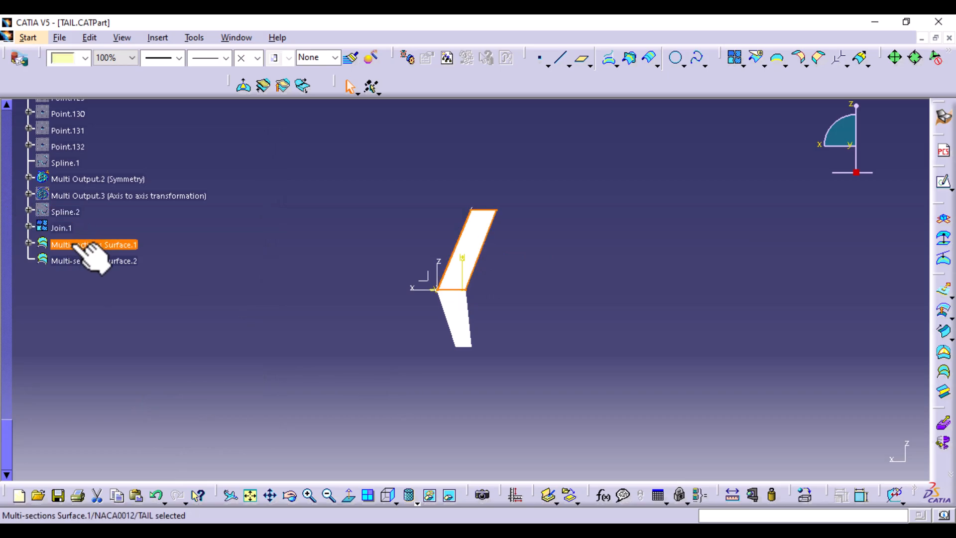
{"action": "left_click", "coordinate": [85, 58]}
{"action": "left_click", "coordinate": [70, 327]}
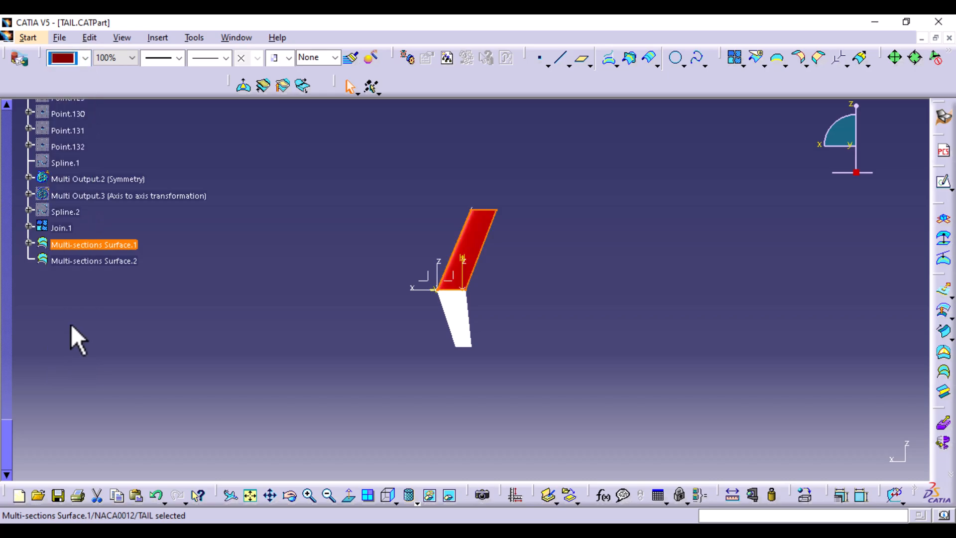
{"action": "left_click", "coordinate": [87, 261]}
{"action": "left_click", "coordinate": [85, 58]}
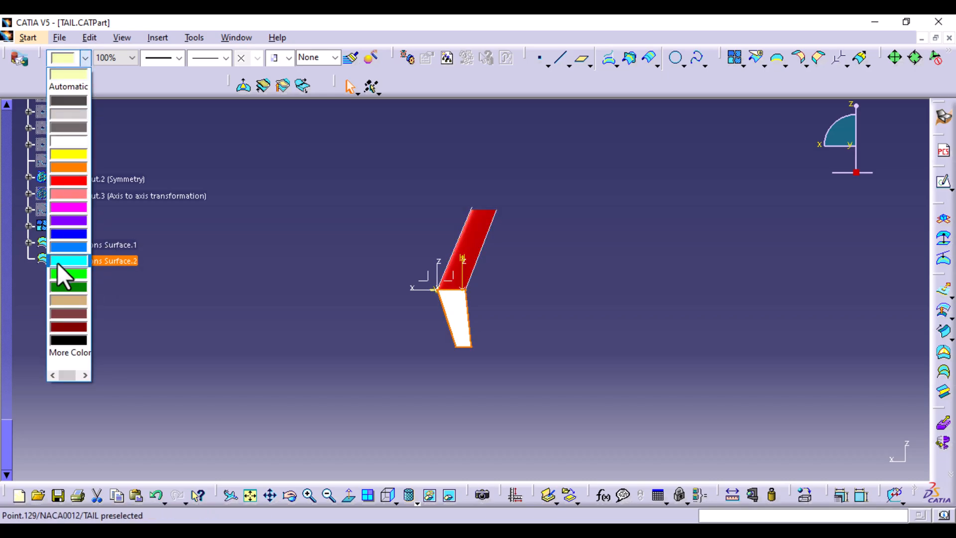
{"action": "left_click", "coordinate": [67, 328]}
{"action": "left_click", "coordinate": [299, 348]}
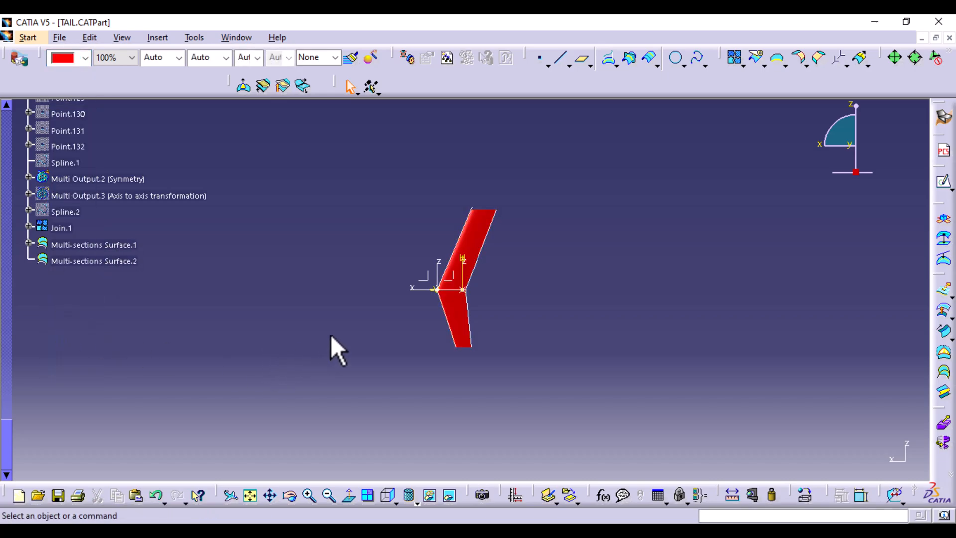
- Close the TAIL part's window and return to the MD-500E COPTER assembly
{"action": "middle_click_drag", "start_coordinate": [449, 193], "coordinate": [503, 204]}
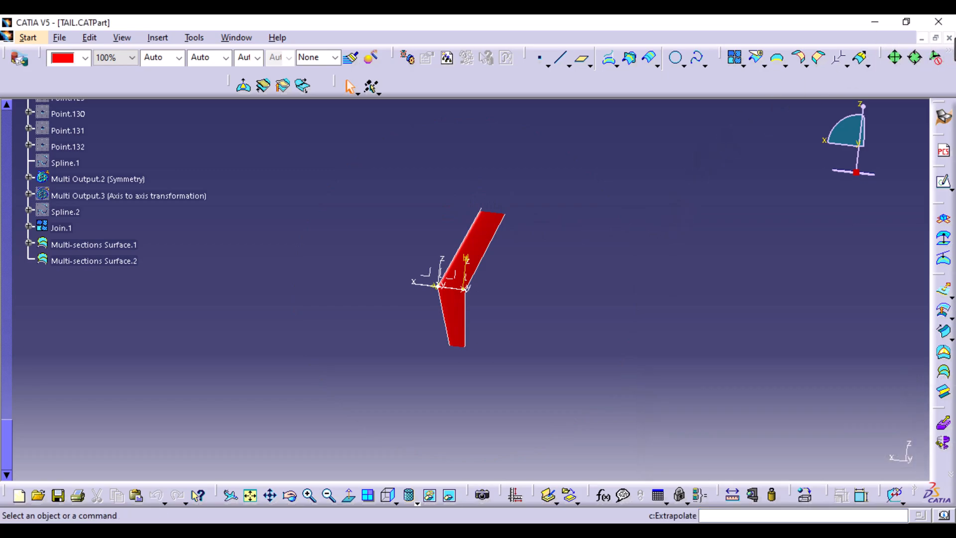
{"action": "left_click", "coordinate": [949, 38]}
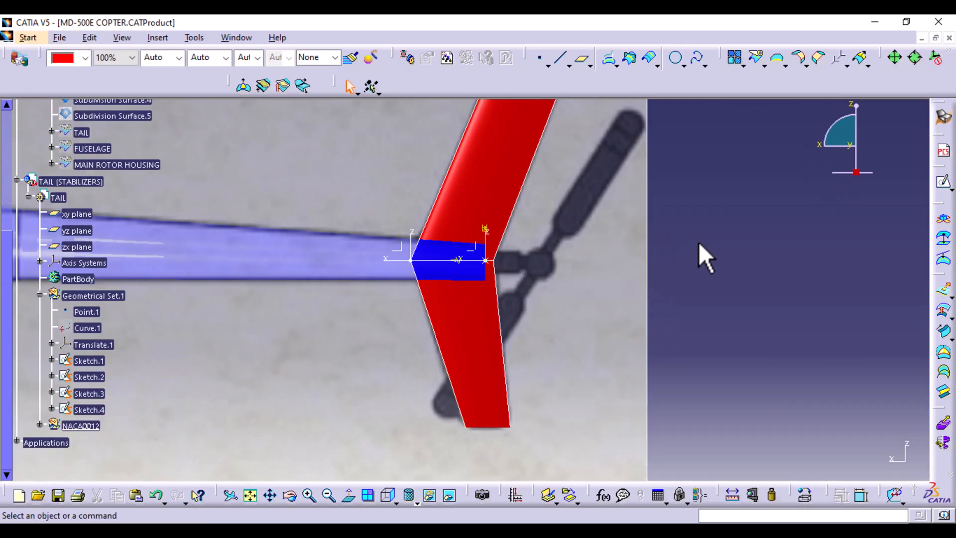
- Hide Sketch.1, Sketch.2, Sketch.3 and Sketch.4 along with the translated axis system at the end of the tail boom
{"action": "middle_click_drag", "start_coordinate": [544, 257], "coordinate": [538, 333]}
{"action": "middle_click_drag", "start_coordinate": [383, 267], "coordinate": [336, 398]}
{"action": "middle_click_drag", "start_coordinate": [529, 337], "coordinate": [521, 214]}
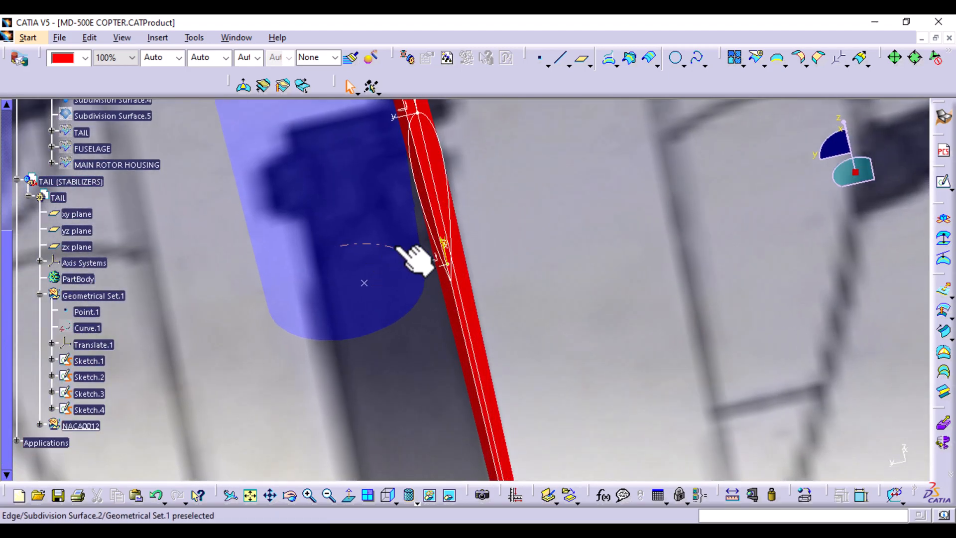
{"action": "middle_click_drag", "start_coordinate": [248, 299], "coordinate": [593, 395]}
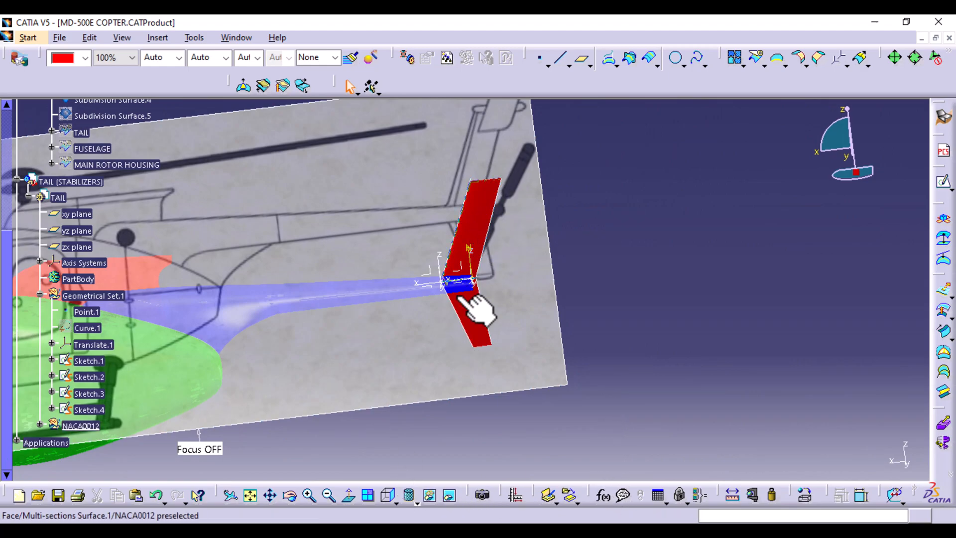
{"action": "left_click", "coordinate": [429, 499]}
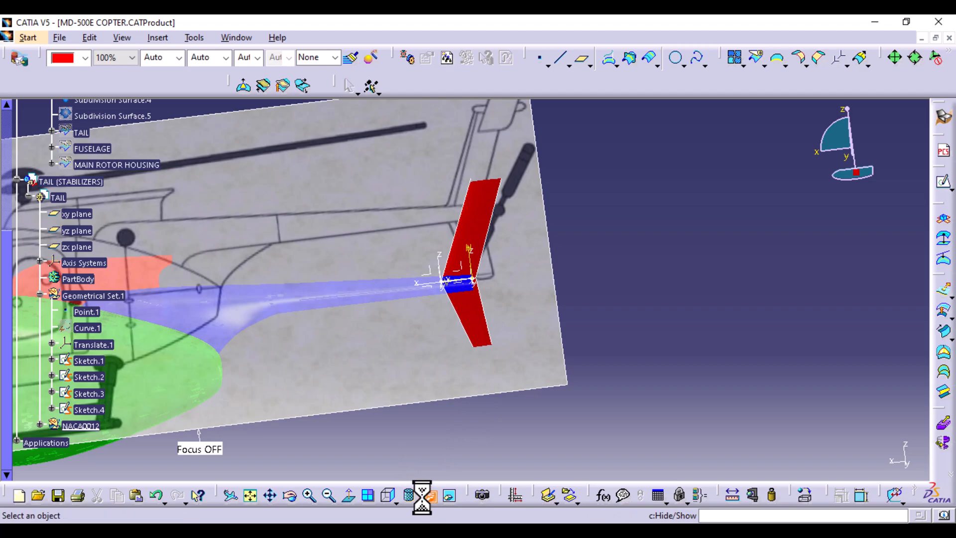
{"action": "left_click", "coordinate": [92, 377]}
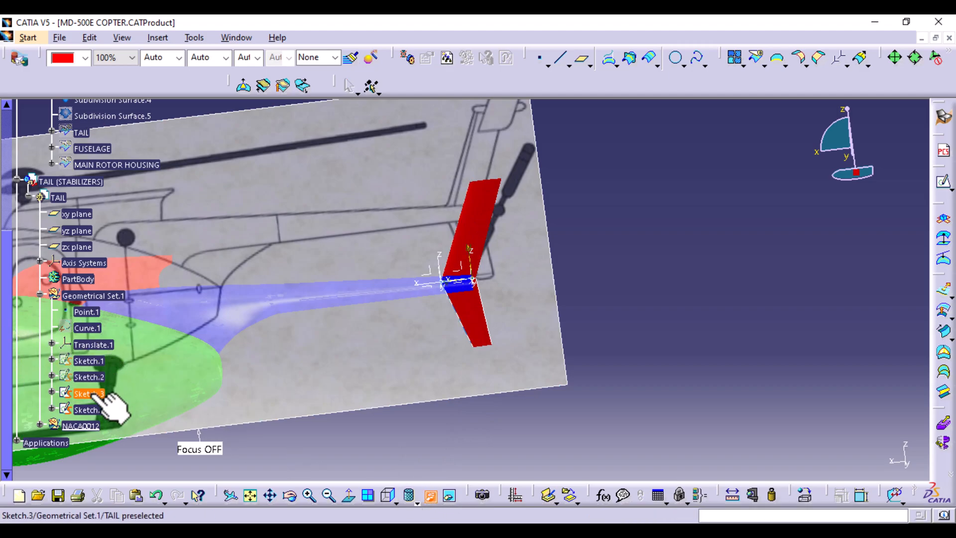
{"action": "left_click", "coordinate": [92, 394]}
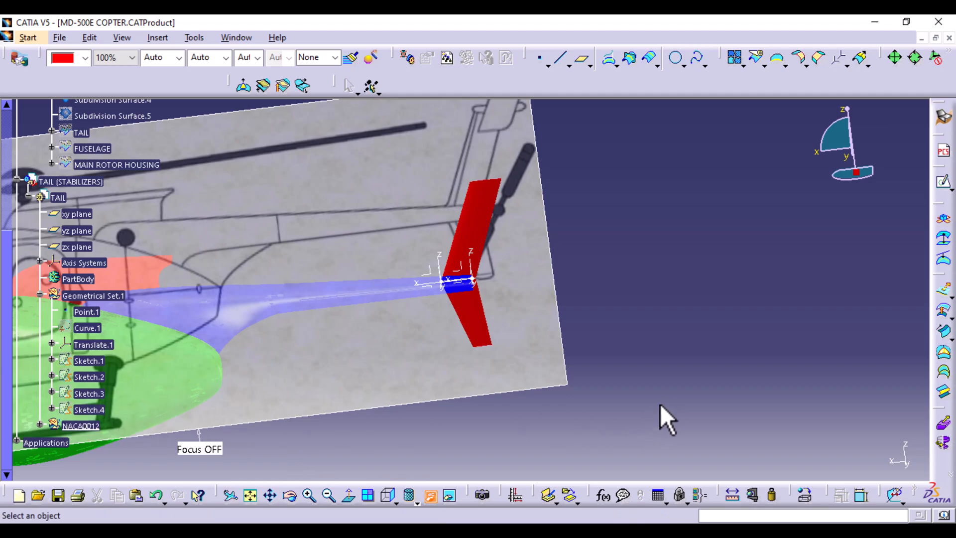
{"action": "middle_click_drag", "start_coordinate": [678, 373], "coordinate": [723, 244]}
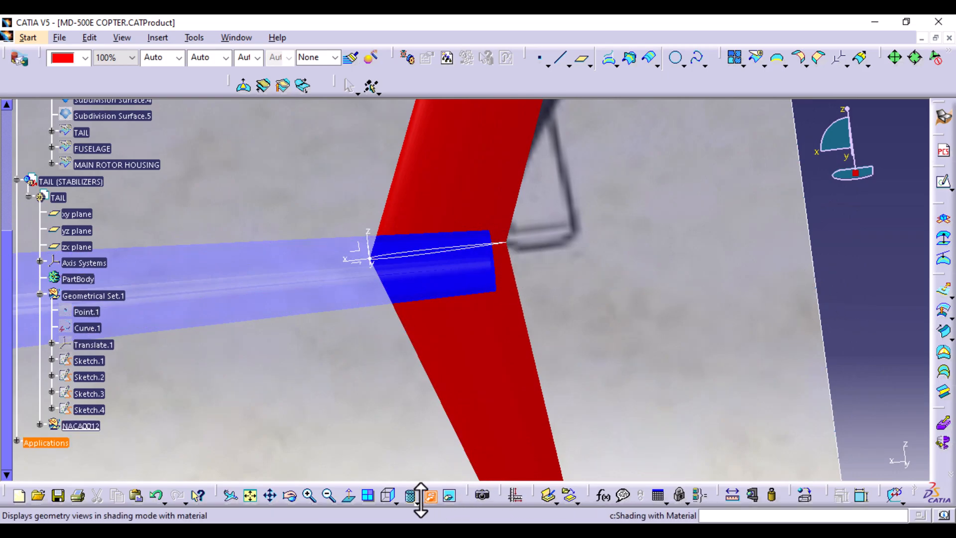
{"action": "middle_click_drag", "start_coordinate": [613, 262], "coordinate": [553, 202]}
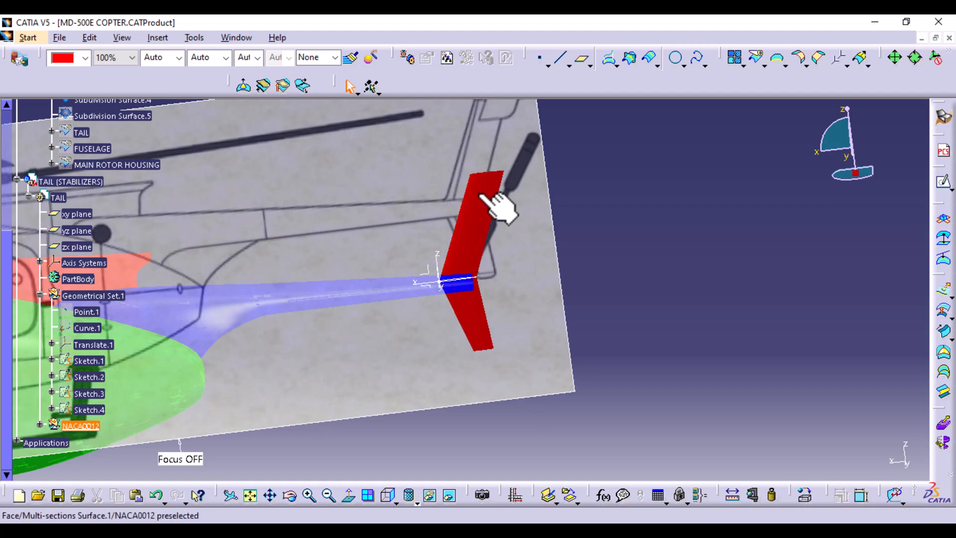
{"action": "middle_click_drag", "start_coordinate": [655, 221], "coordinate": [682, 323]}
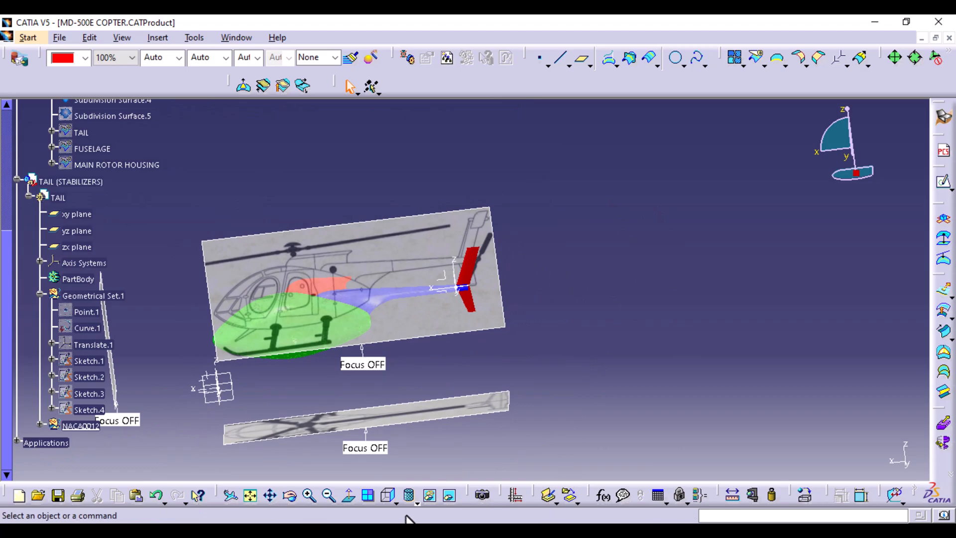
- Activate the TAIL part for editing and check the stabilizers' lateral position against the top-view blueprint
{"action": "left_click", "coordinate": [390, 500]}
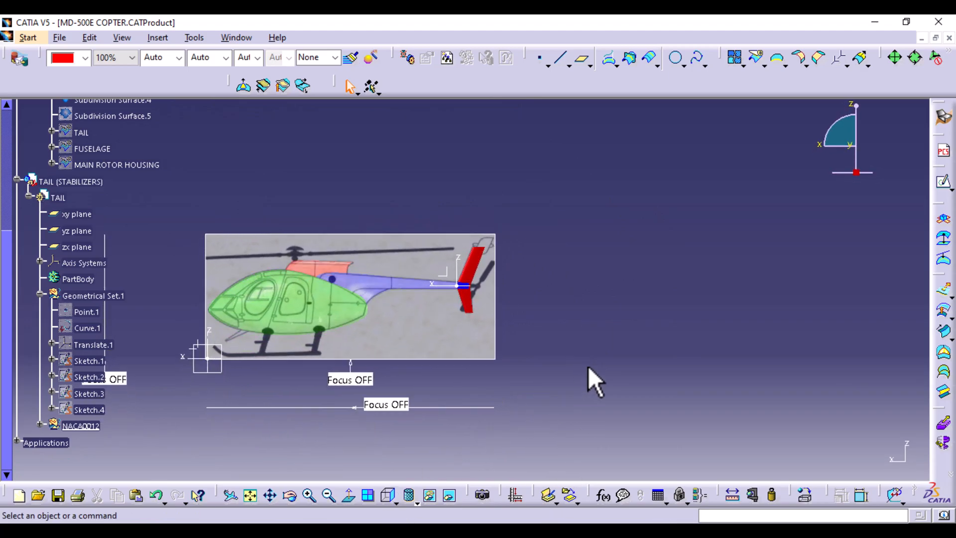
{"action": "middle_click_drag", "start_coordinate": [564, 334], "coordinate": [576, 171]}
{"action": "left_click", "coordinate": [561, 128]}
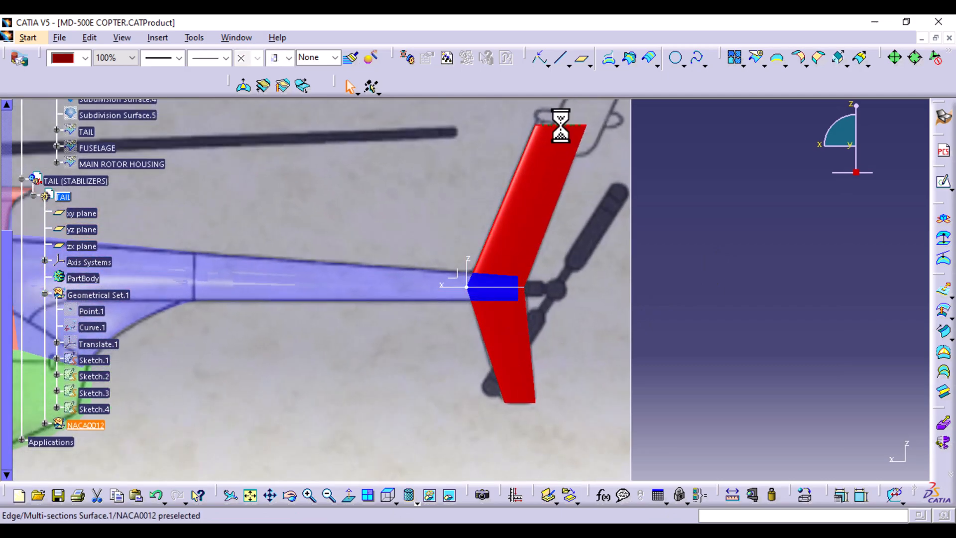
{"action": "middle_click_drag", "start_coordinate": [619, 154], "coordinate": [573, 231]}
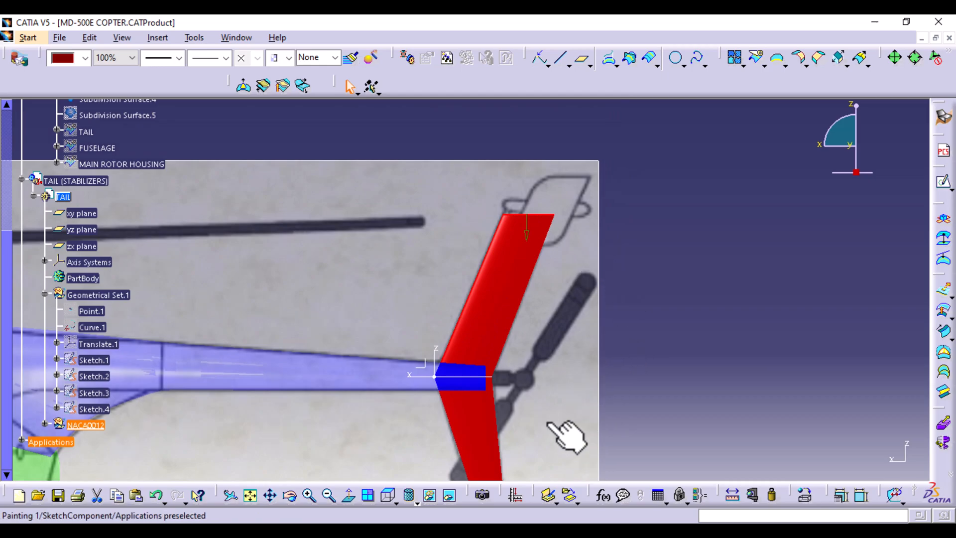
{"action": "left_click", "coordinate": [389, 495]}
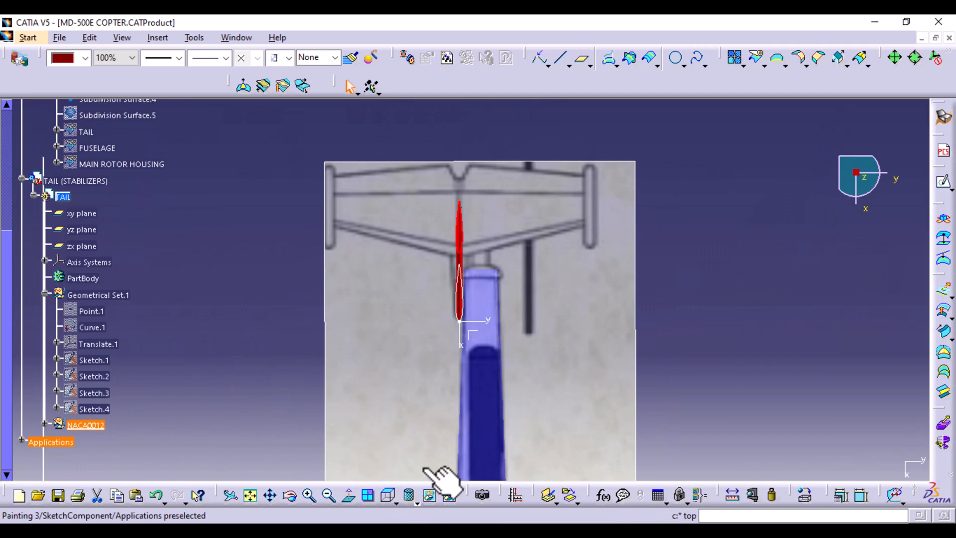
{"action": "middle_click_drag", "start_coordinate": [638, 316], "coordinate": [641, 295]}
{"action": "middle_click_drag", "start_coordinate": [625, 351], "coordinate": [616, 317]}
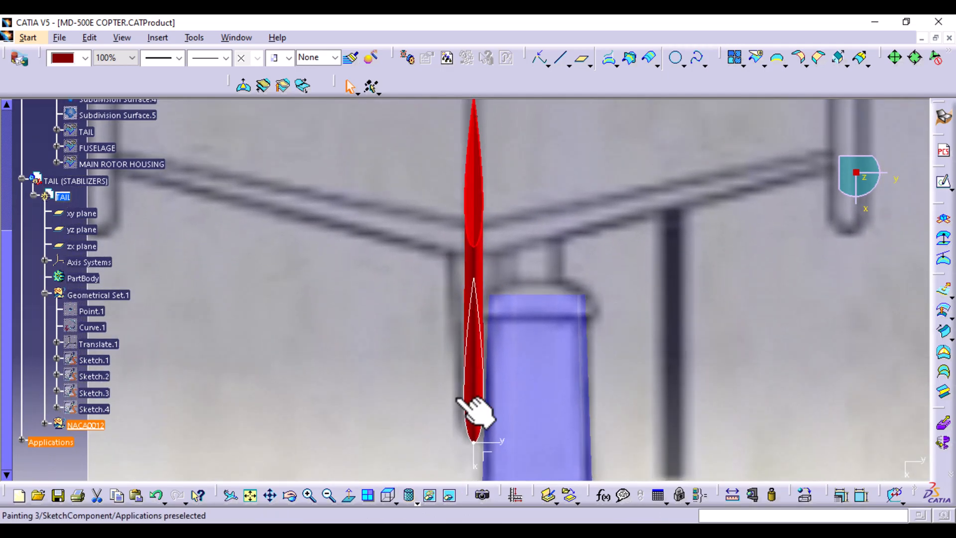
{"action": "left_click", "coordinate": [389, 495]}
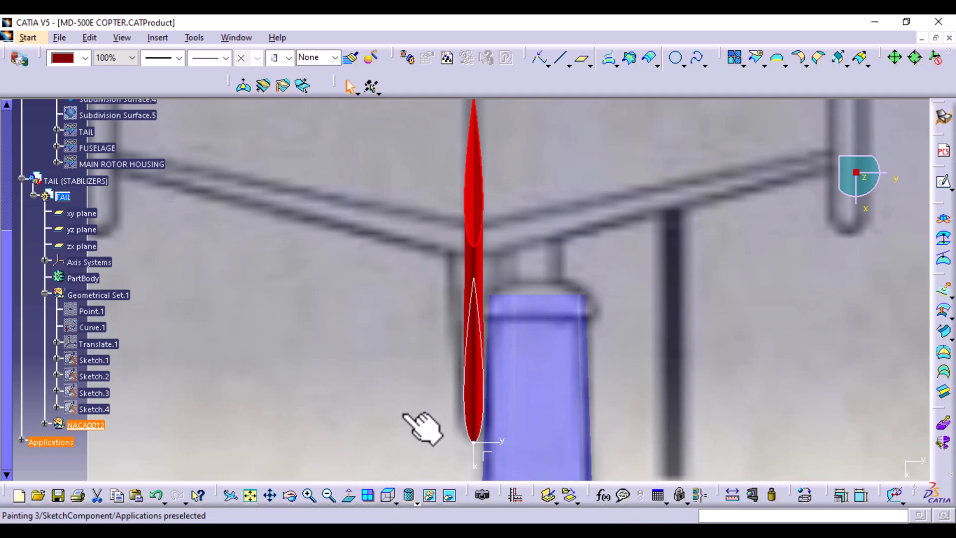
{"action": "double_click", "coordinate": [473, 460]}
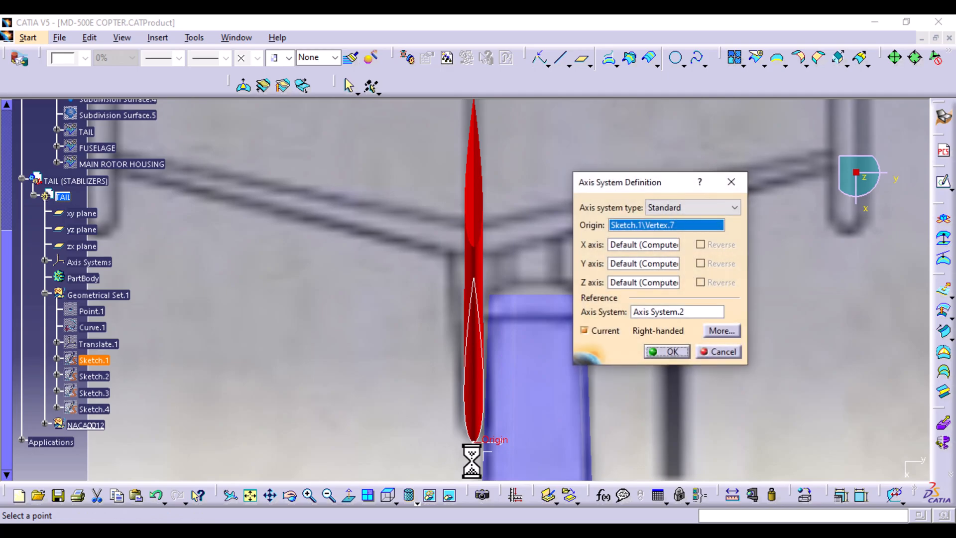
{"action": "left_click", "coordinate": [731, 181]}
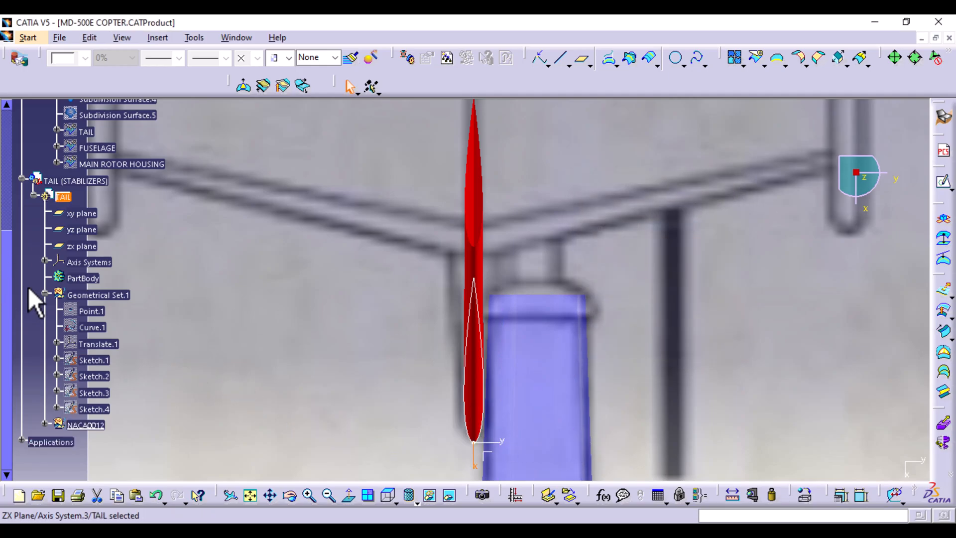
- Try Y-direction distances of -133 mm and -124 mm in Translate.1 to align the stabilizers with the top-view blueprint
{"action": "double_click", "coordinate": [92, 344]}
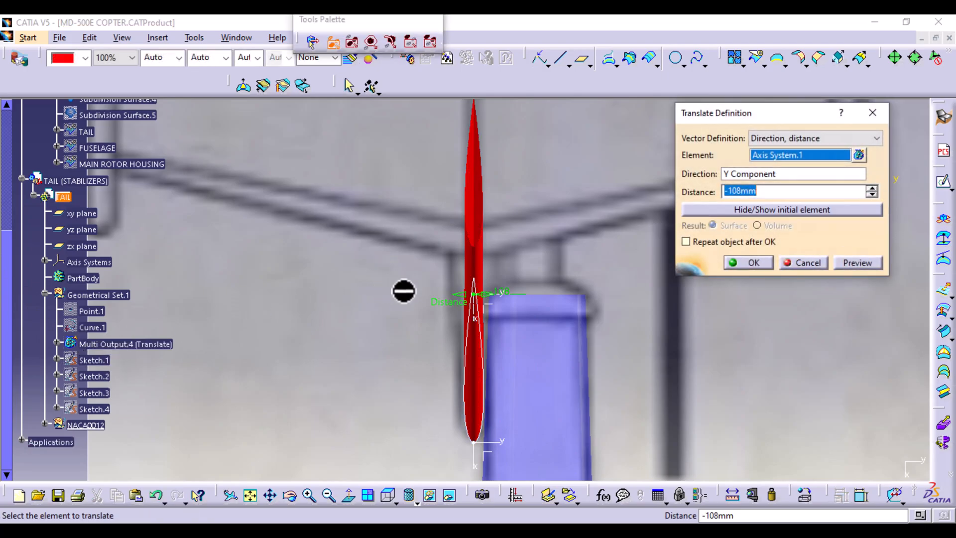
{"action": "left_click_drag", "start_coordinate": [457, 299], "coordinate": [417, 316]}
{"action": "left_click", "coordinate": [858, 265]}
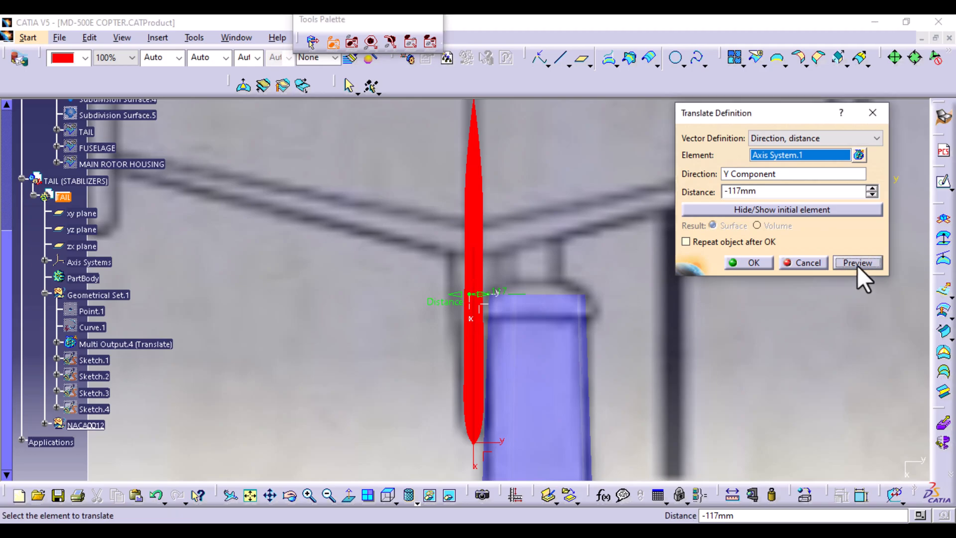
{"action": "mouse_move", "coordinate": [433, 286]}
{"action": "left_mouse_down"}
{"action": "mouse_move", "coordinate": [459, 310]}
{"action": "mouse_move", "coordinate": [445, 295]}
{"action": "left_mouse_up"}
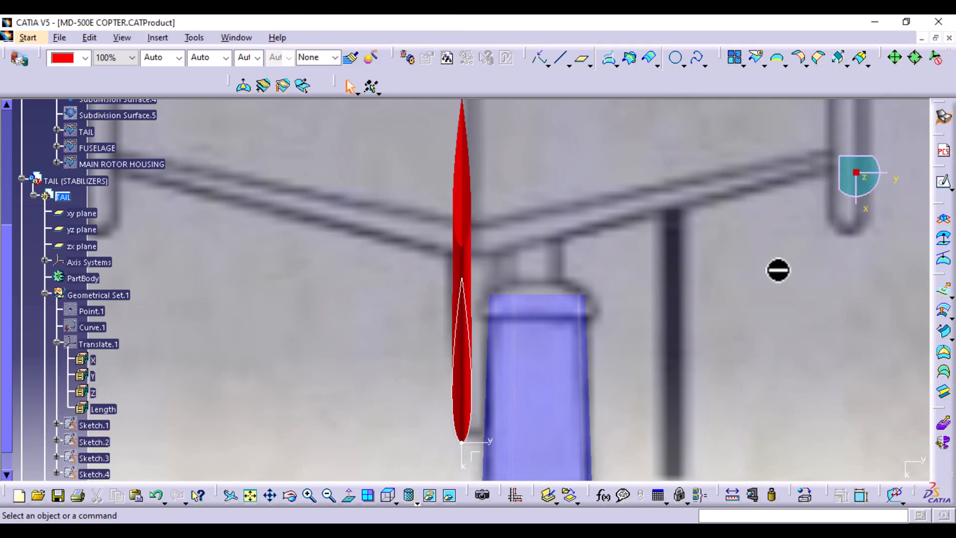
{"action": "left_click", "coordinate": [112, 343]}
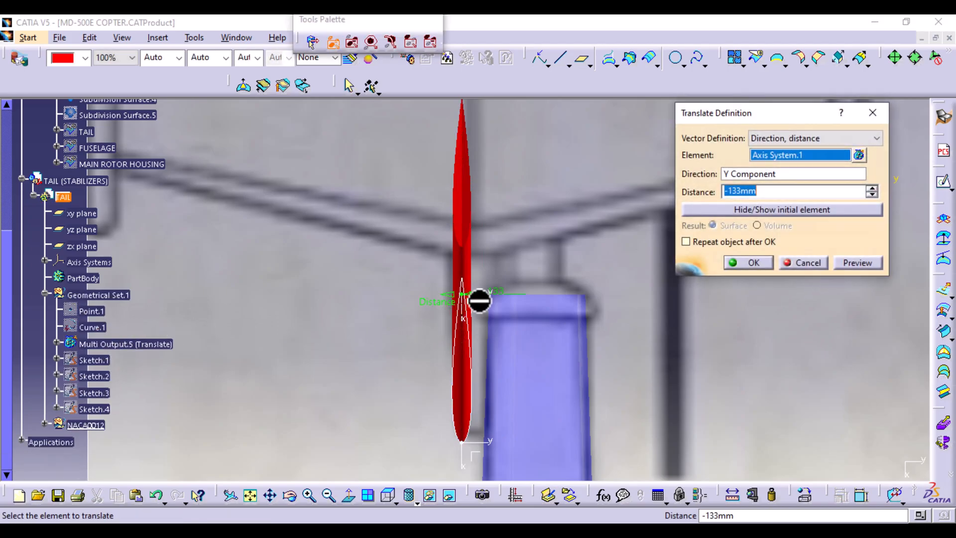
{"action": "left_click_drag", "start_coordinate": [477, 296], "coordinate": [482, 299]}
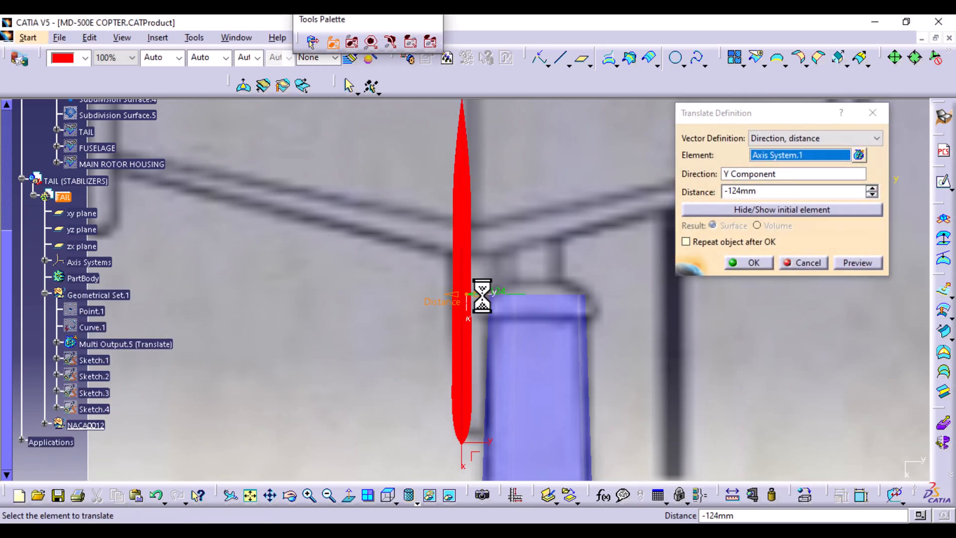
{"action": "left_click", "coordinate": [750, 262]}
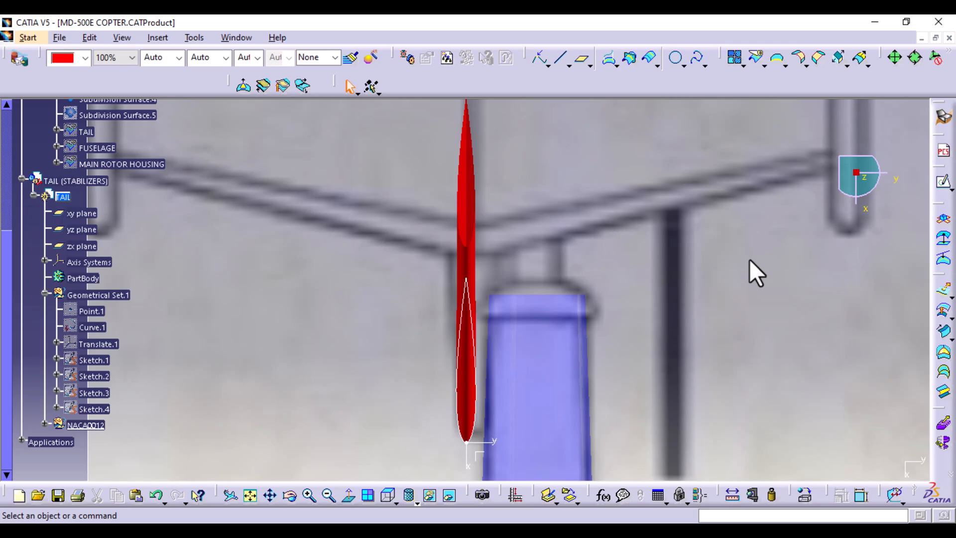
- Set the Y-direction distance of Translate.1 to -117 mm
{"action": "left_click", "coordinate": [91, 344]}
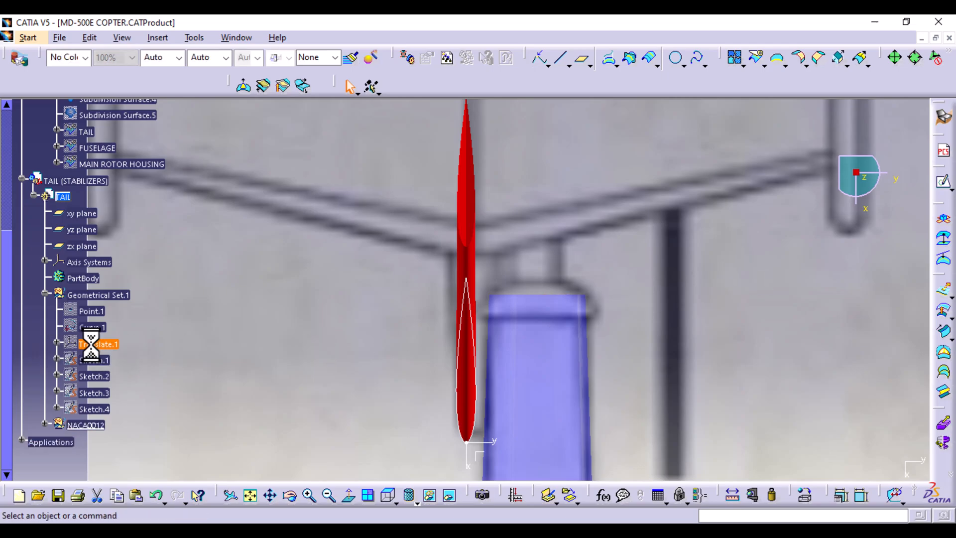
{"action": "left_click_drag", "start_coordinate": [481, 295], "coordinate": [486, 295]}
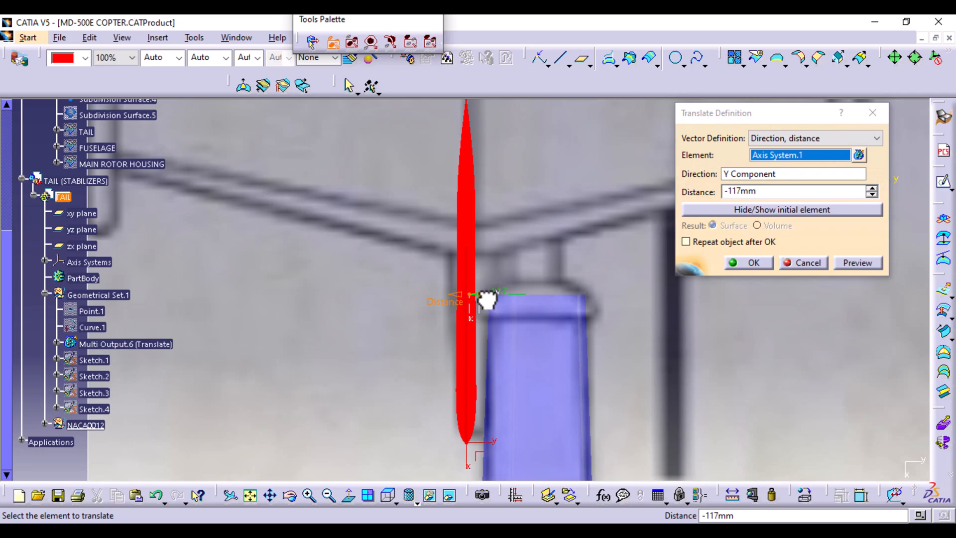
{"action": "left_click", "coordinate": [755, 264]}
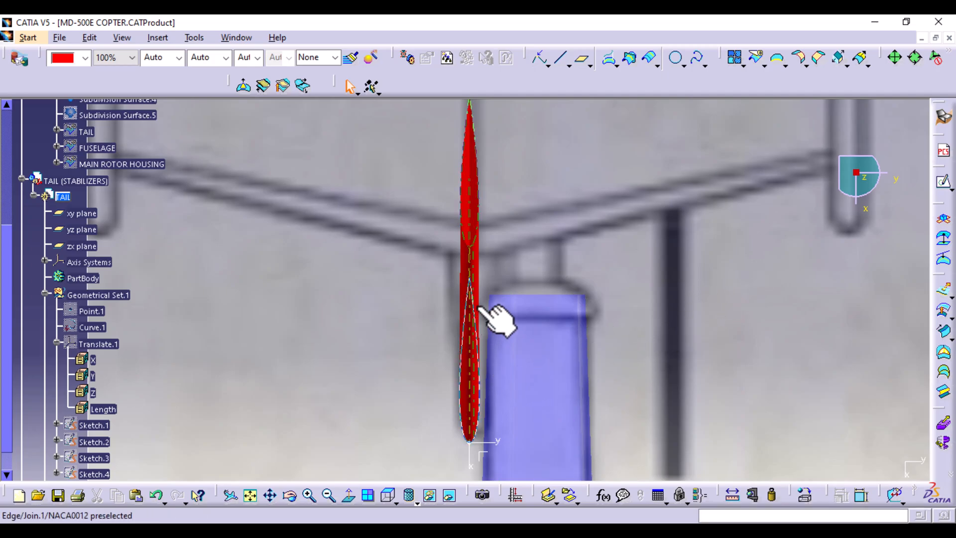
{"action": "left_click", "coordinate": [473, 329]}
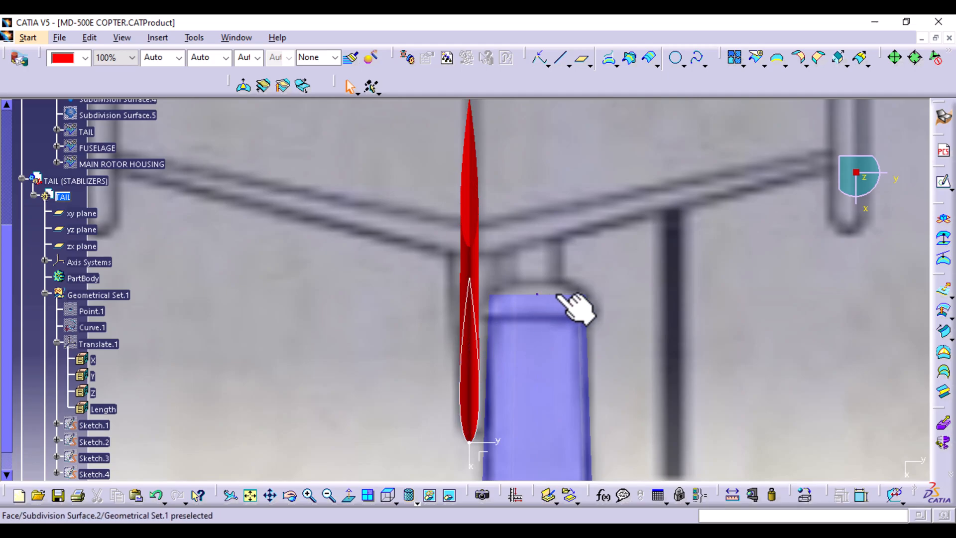
- Start an Affinity on the two stabilizer surfaces, Multi-sections Surface.1 and Multi-sections Surface.2
{"action": "mouse_move", "coordinate": [789, 304]}
{"action": "middle_mouse_down"}
{"action": "mouse_move", "coordinate": [799, 404]}
{"action": "mouse_move", "coordinate": [785, 300]}
{"action": "middle_mouse_up"}
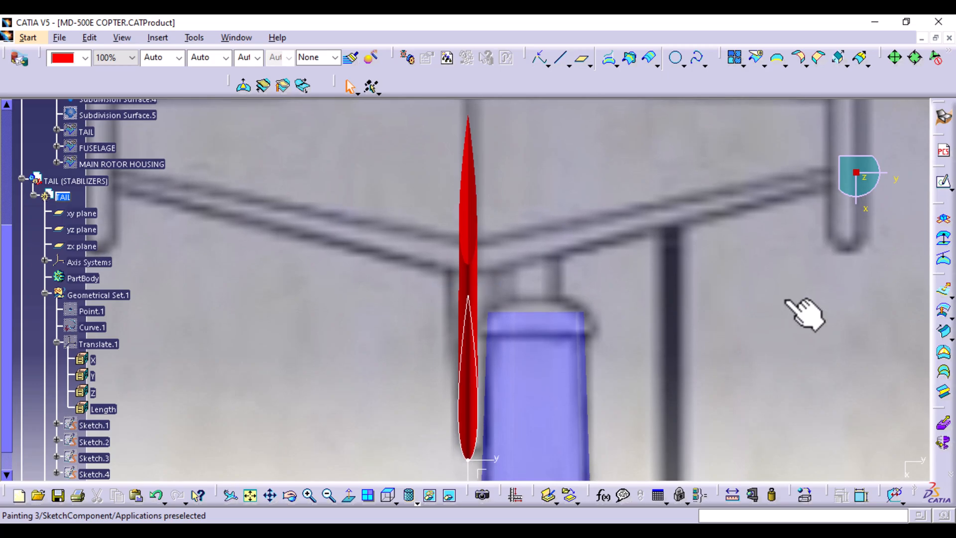
{"action": "left_click", "coordinate": [839, 60]}
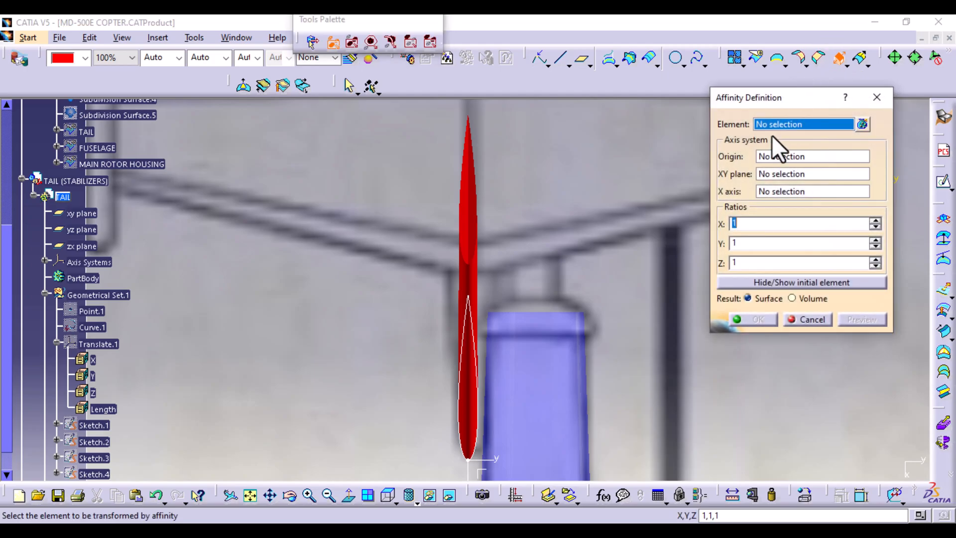
{"action": "middle_click_drag", "start_coordinate": [567, 333], "coordinate": [559, 286]}
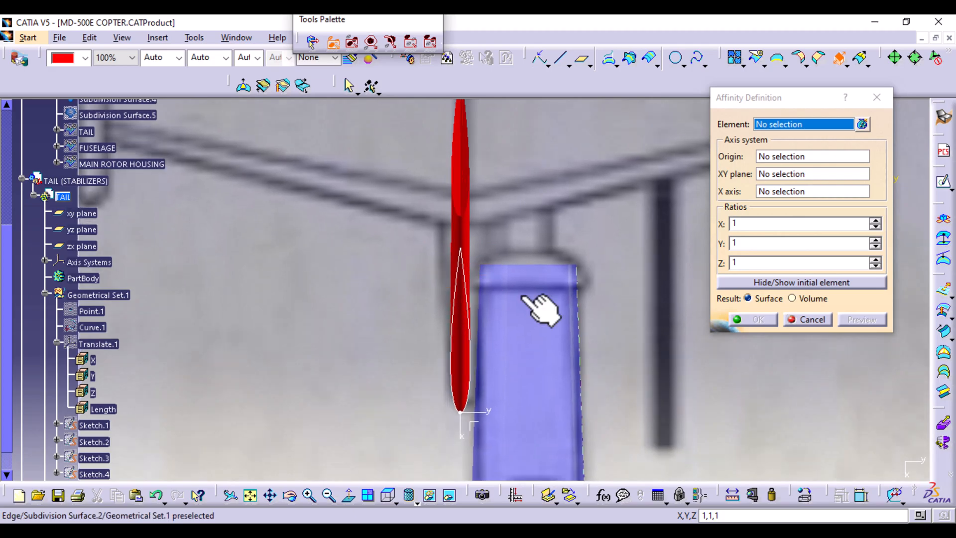
{"action": "scroll", "coordinate": [156, 342], "scroll_direction": "down", "scroll_amount": 4}
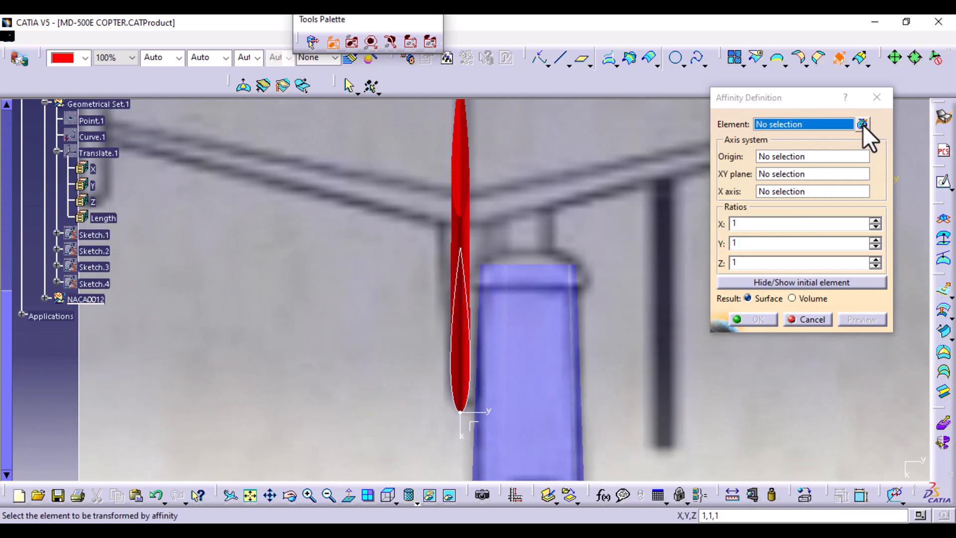
{"action": "left_click", "coordinate": [864, 124]}
{"action": "left_click", "coordinate": [464, 226]}
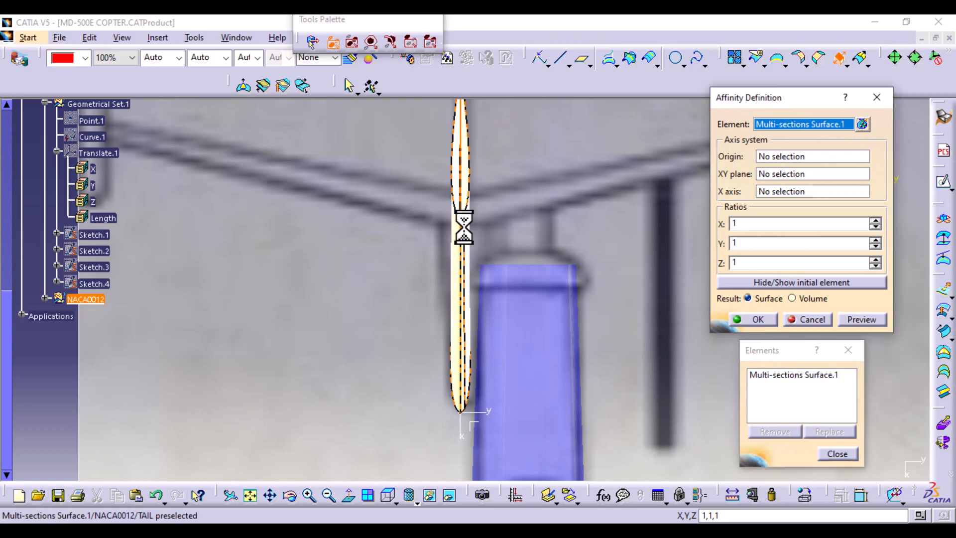
{"action": "middle_click_drag", "start_coordinate": [592, 391], "coordinate": [544, 378]}
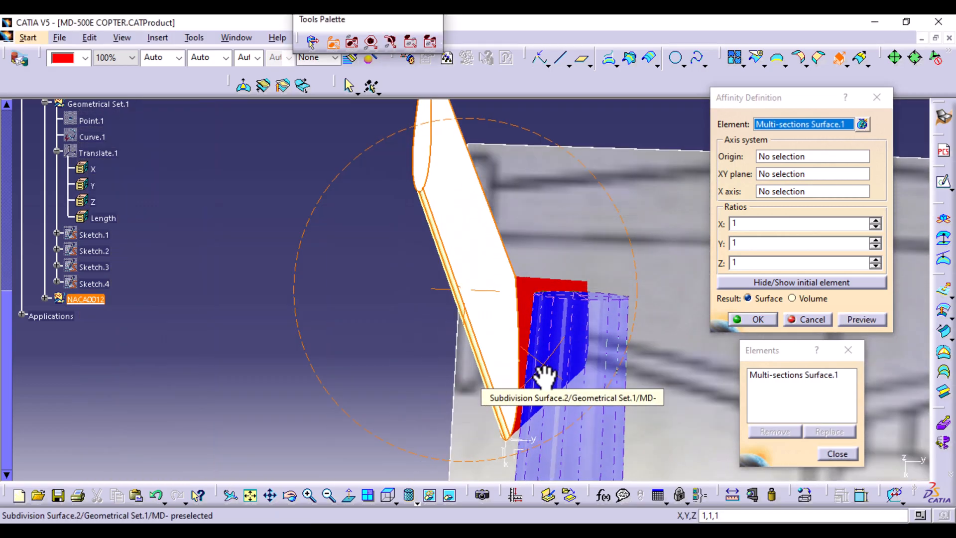
{"action": "left_click", "coordinate": [528, 291]}
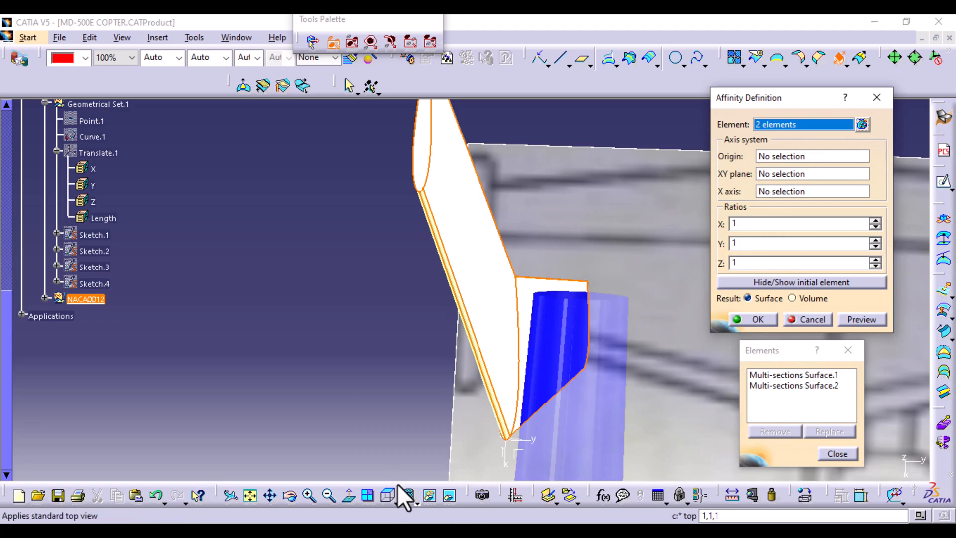
- Preview the affinity with a Y ratio of 1.2 from the top view and set its origin to the Axis System.3 origin
{"action": "left_click", "coordinate": [388, 495]}
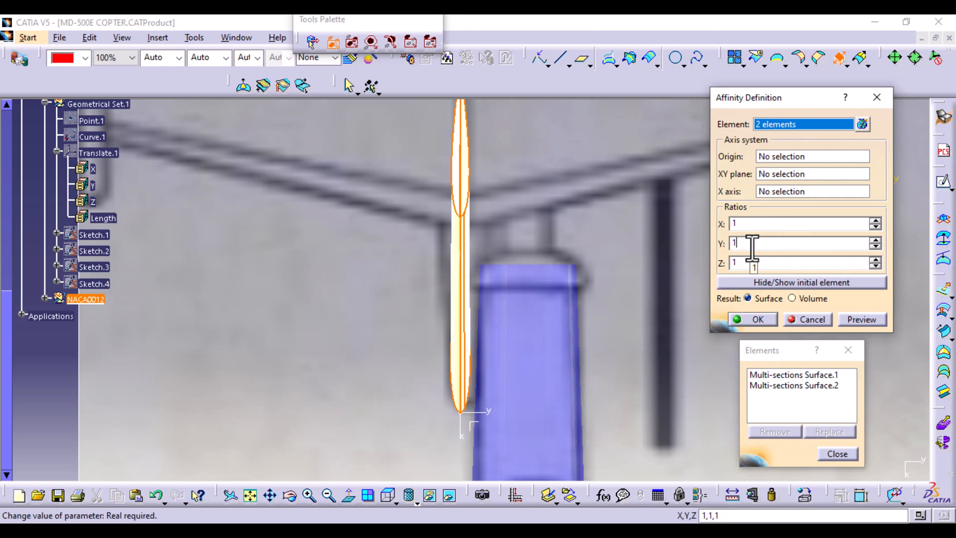
{"action": "left_click", "coordinate": [875, 321]}
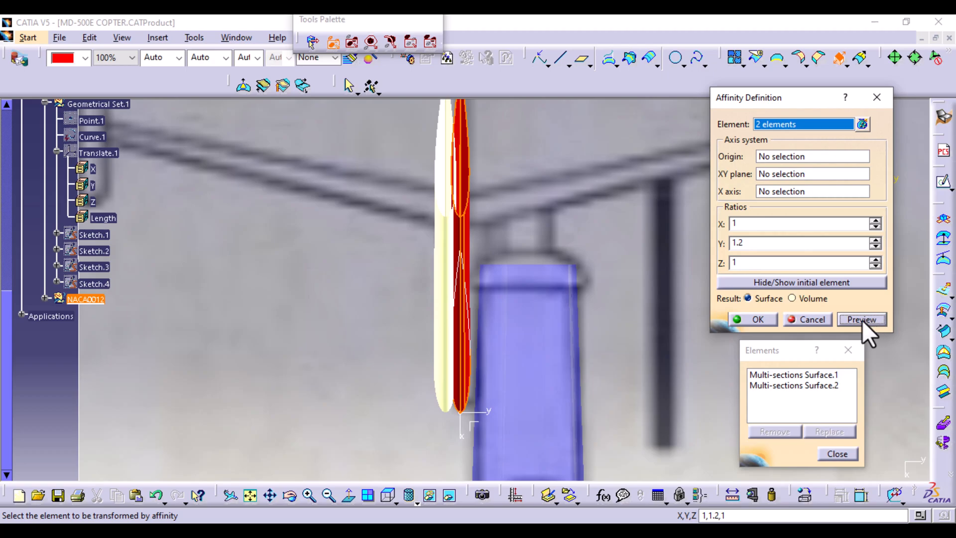
{"action": "left_click", "coordinate": [780, 156]}
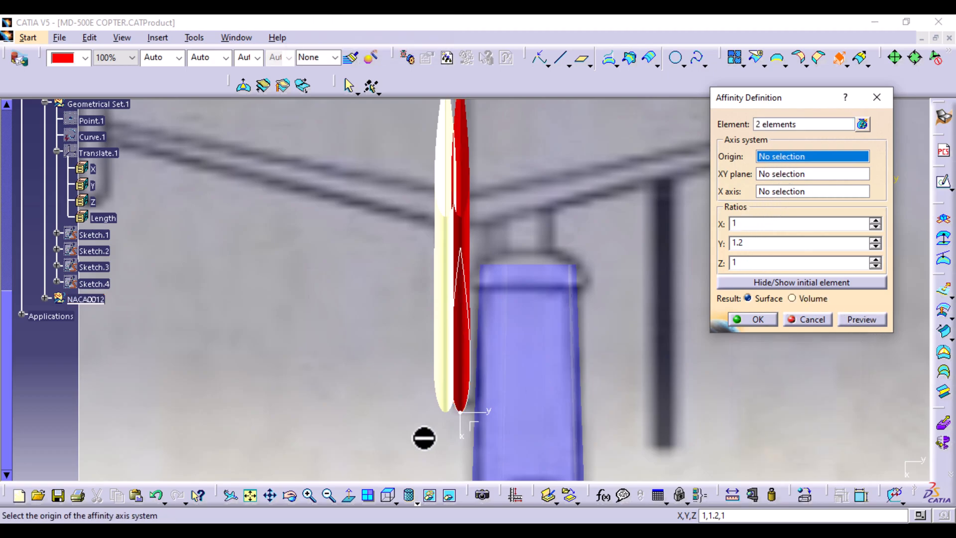
{"action": "left_click", "coordinate": [461, 414]}
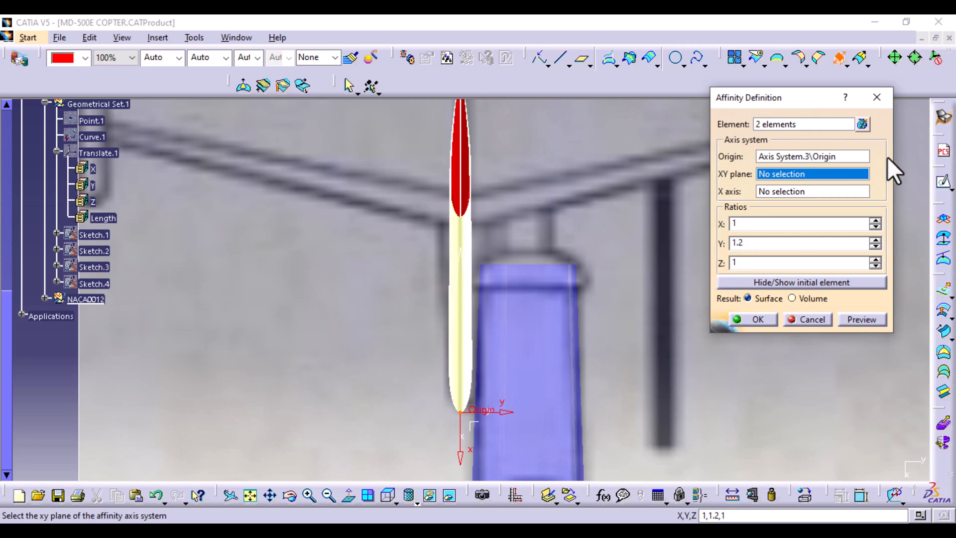
- Try an affinity Y ratio of 1.3 against the blueprint, set it to 1.4 and create the scaled stabilizer surfaces
{"action": "left_click", "coordinate": [757, 243]}
{"action": "left_click", "coordinate": [865, 321]}
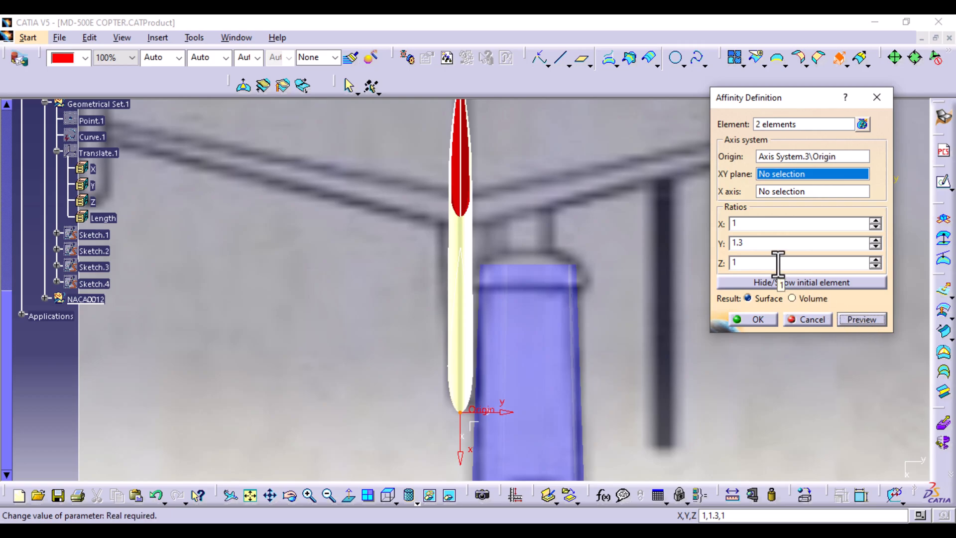
{"action": "left_click", "coordinate": [755, 244]}
{"action": "type", "text": "4"}
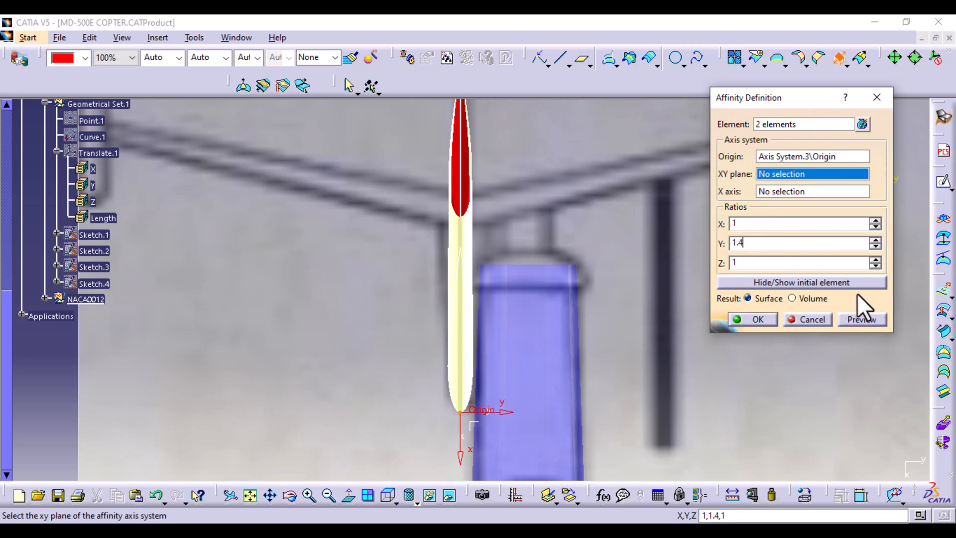
{"action": "left_click", "coordinate": [862, 319]}
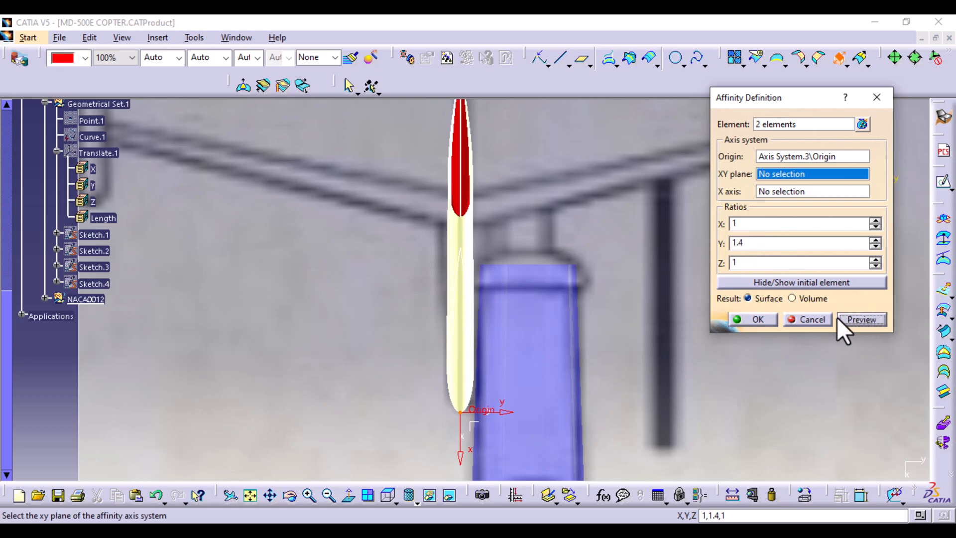
{"action": "middle_click_drag", "start_coordinate": [491, 269], "coordinate": [525, 256]}
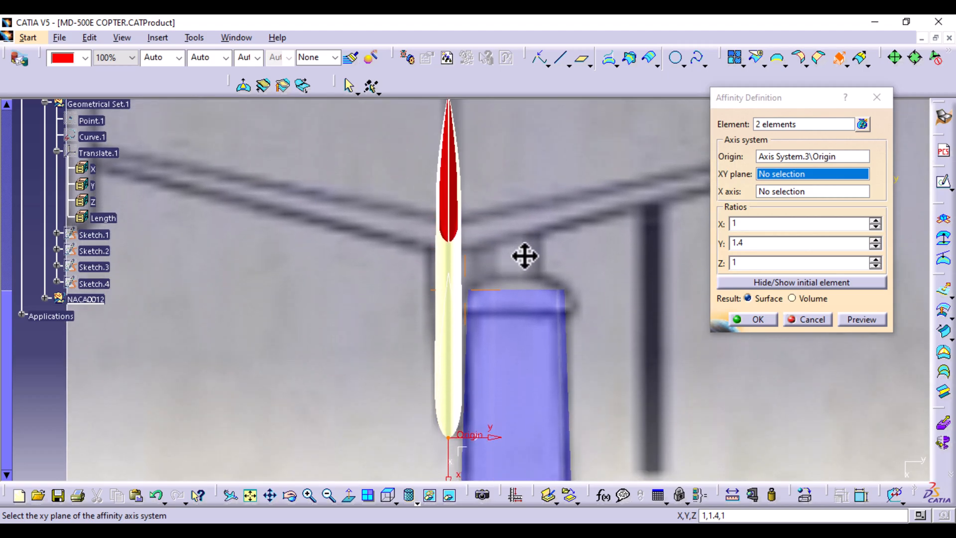
{"action": "left_click", "coordinate": [755, 319]}
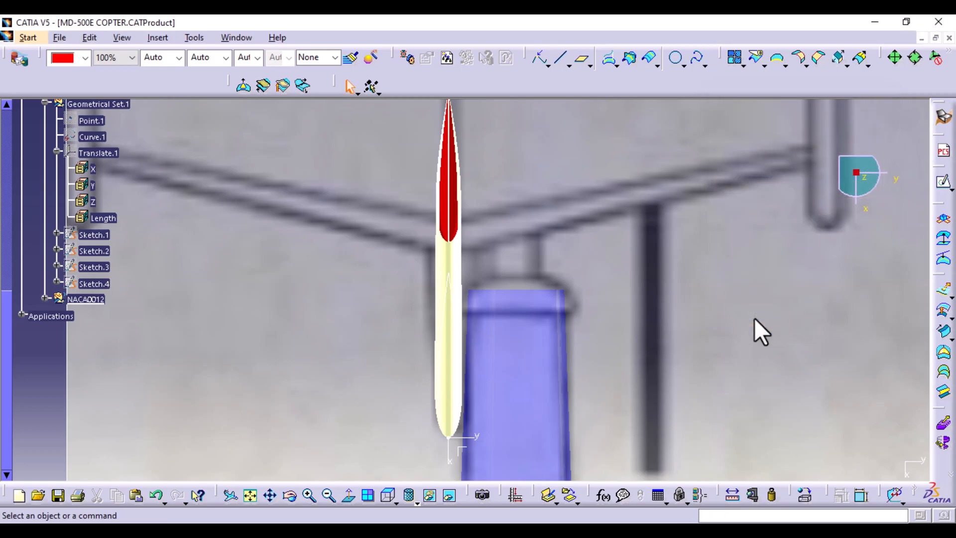
- Expand the NACA0012 geometrical set to reach the surface features at its end
{"action": "left_click", "coordinate": [45, 299]}
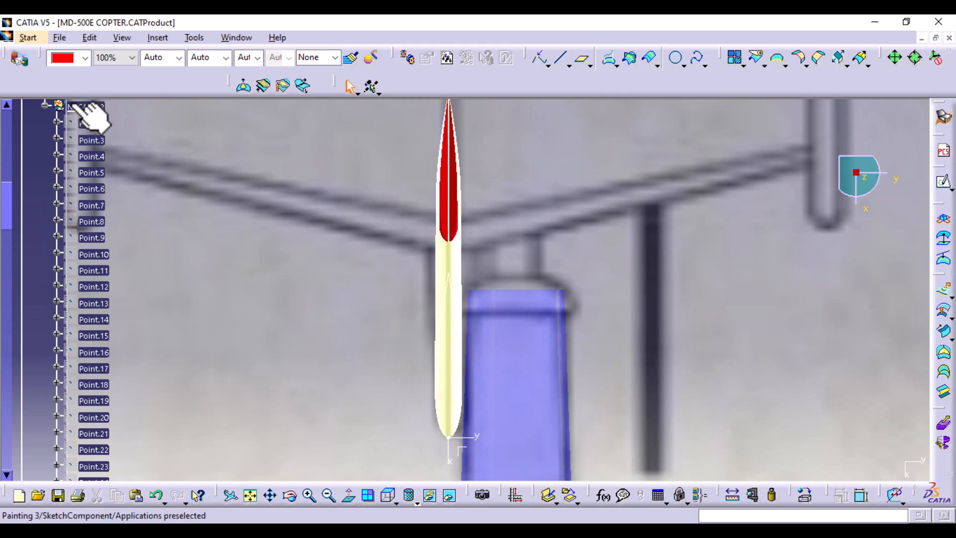
{"action": "left_click_drag", "start_coordinate": [4, 246], "coordinate": [17, 481]}
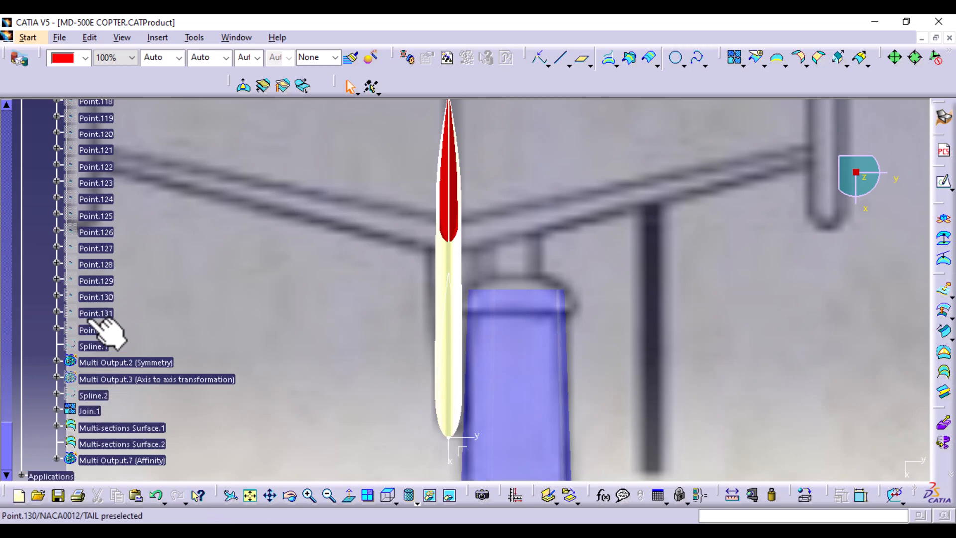
{"action": "left_click", "coordinate": [96, 428]}
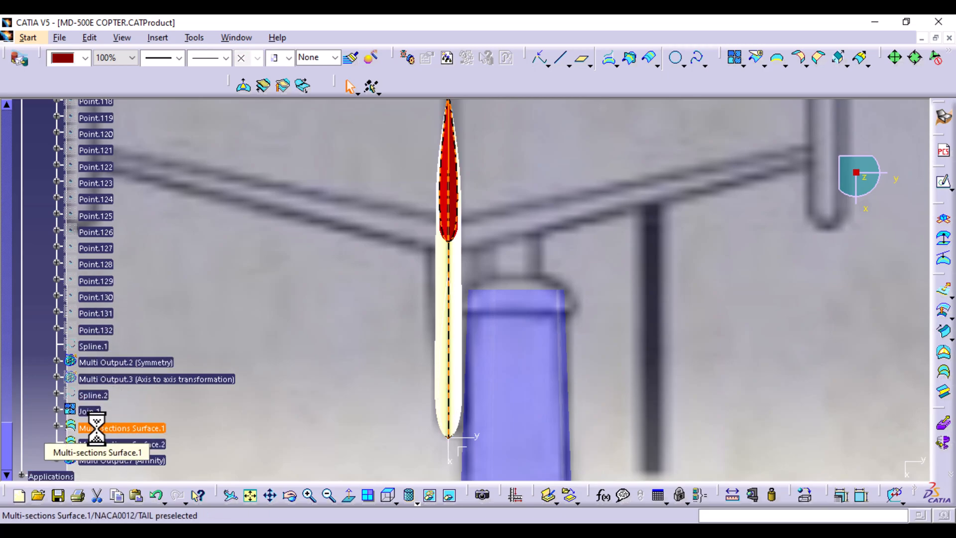
{"action": "left_click", "coordinate": [100, 444], "text": "ctrl"}
{"action": "left_click", "coordinate": [129, 461], "text": "ctrl"}
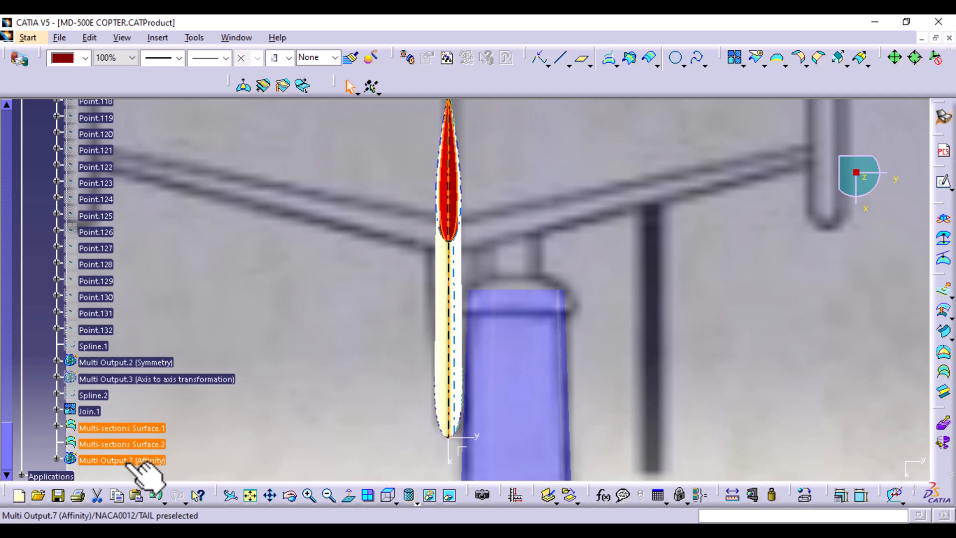
{"action": "left_click", "coordinate": [50, 476]}
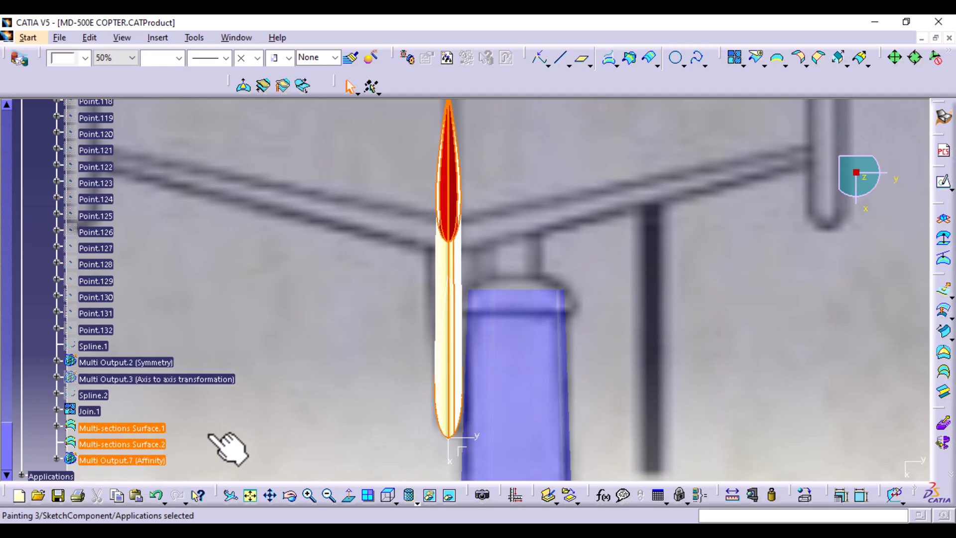
{"action": "left_click", "coordinate": [160, 40]}
{"action": "left_click", "coordinate": [175, 85]}
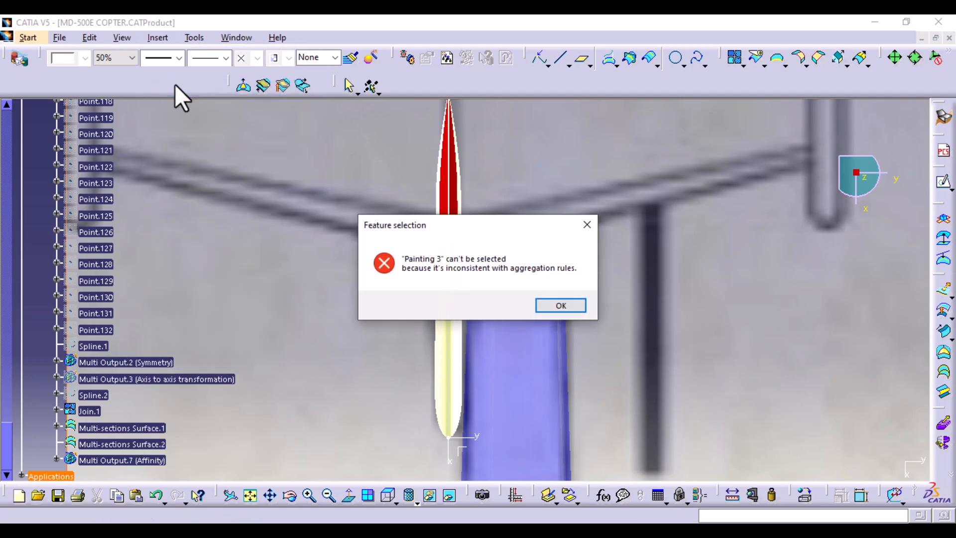
{"action": "left_click", "coordinate": [587, 224]}
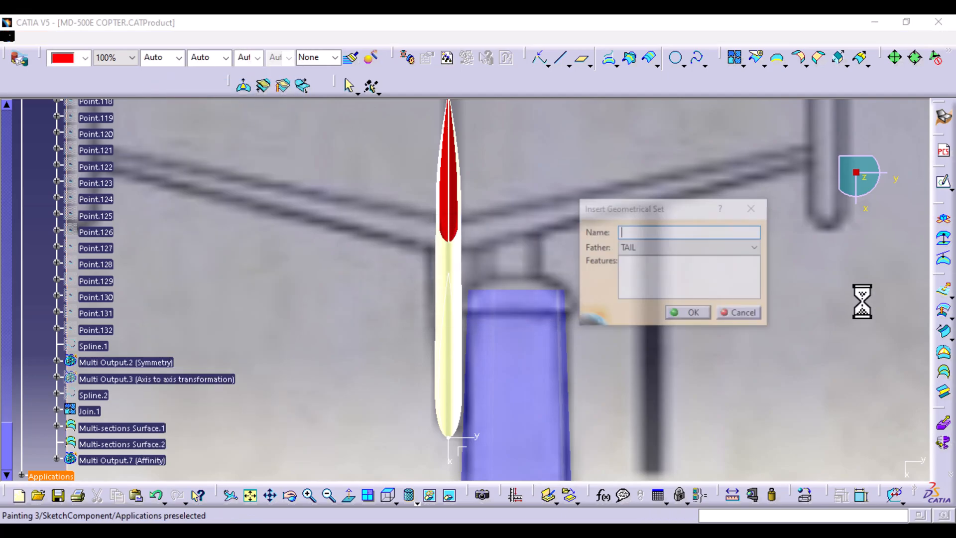
{"action": "left_click", "coordinate": [561, 306]}
{"action": "left_click", "coordinate": [638, 233]}
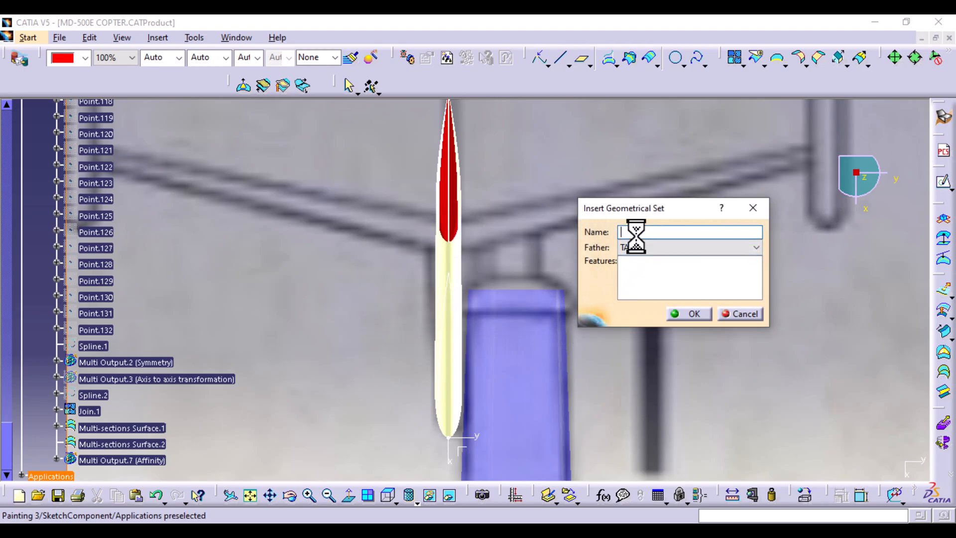
{"action": "left_click", "coordinate": [753, 207]}
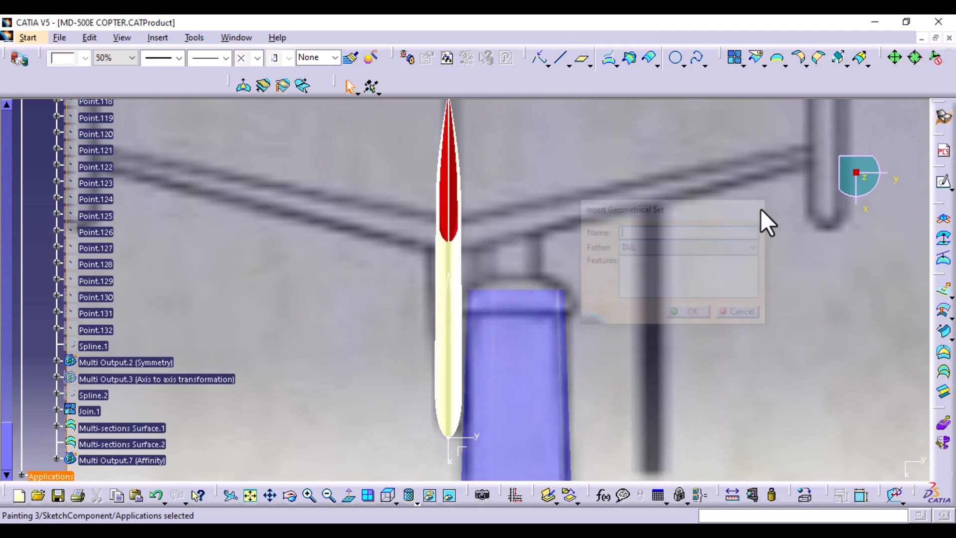
{"action": "middle_click_drag", "start_coordinate": [692, 230], "coordinate": [692, 335], "text": "ctrl"}
{"action": "left_click", "coordinate": [728, 303]}
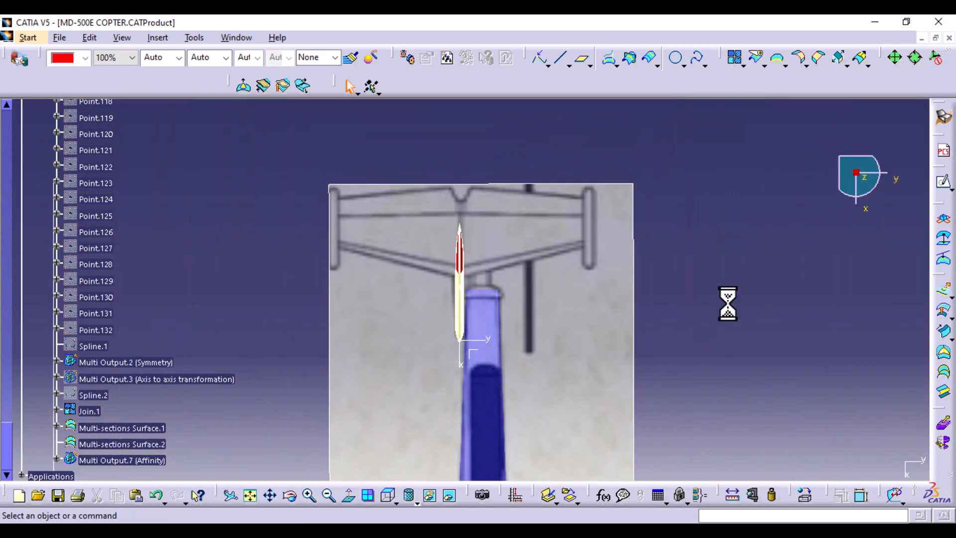
- Insert a geometrical set named "stabilizers surfaces" under TAIL
{"action": "left_click", "coordinate": [155, 38]}
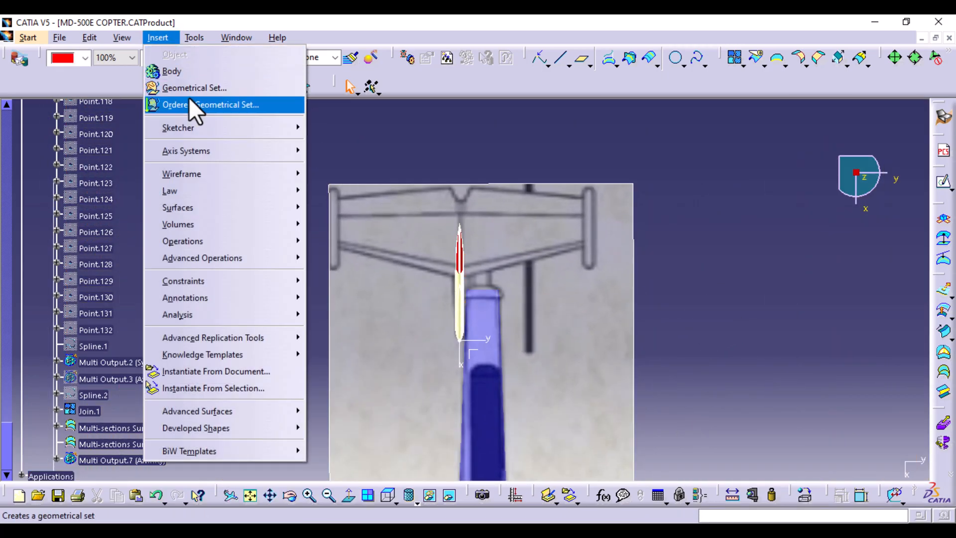
{"action": "left_click", "coordinate": [190, 90]}
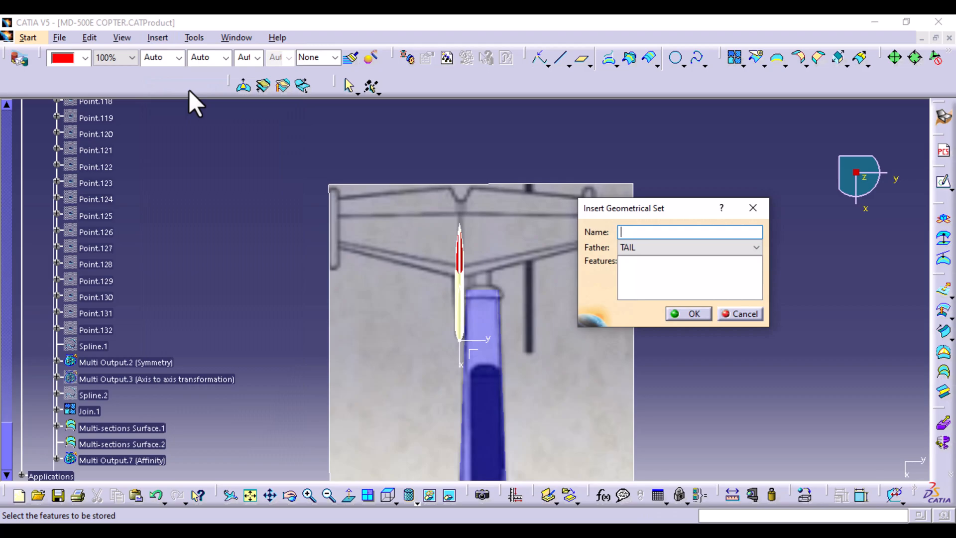
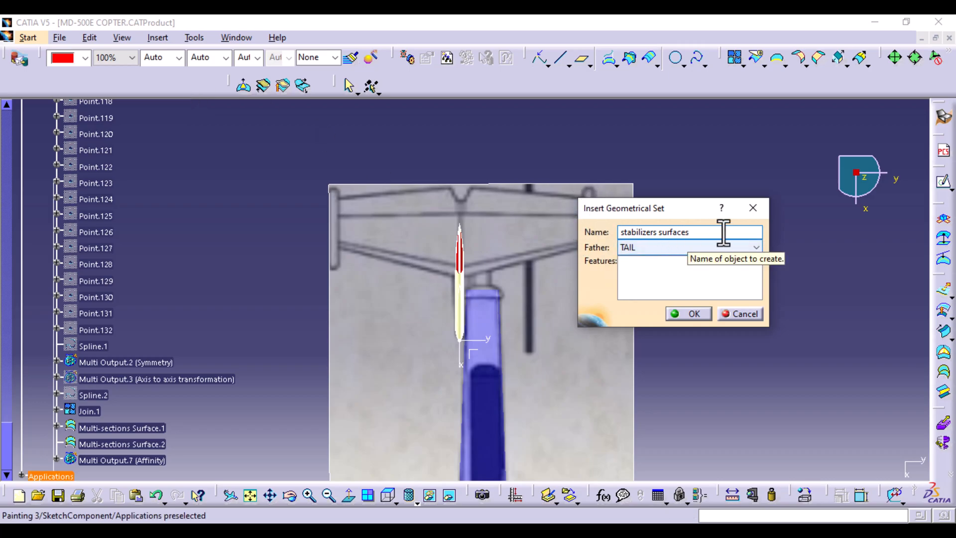
{"action": "left_click", "coordinate": [702, 315]}
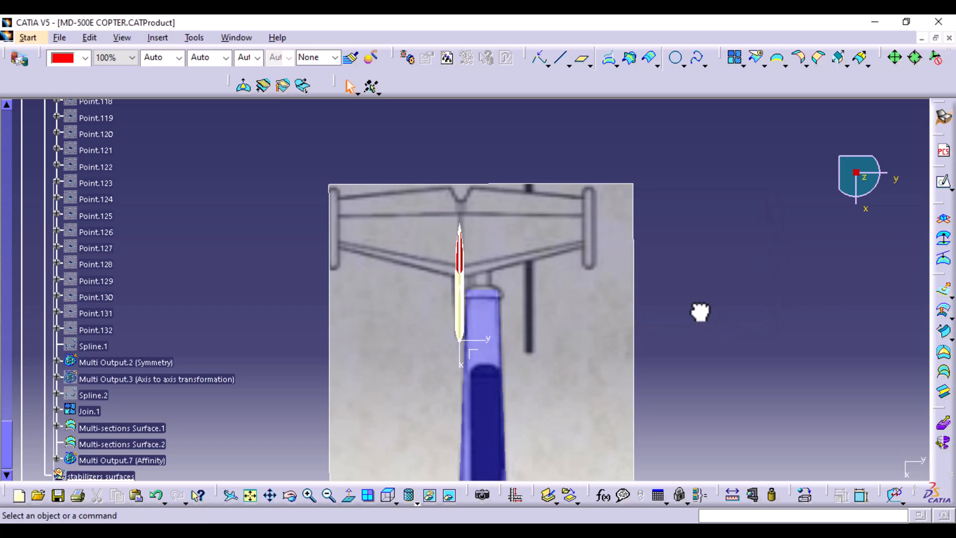
- Move Multi-sections Surface.1, Multi-sections Surface.2 and Multi Output.7 (Affinity) into the stabilizers surfaces set at the last position
{"action": "scroll", "coordinate": [129, 354], "scroll_direction": "down", "scroll_amount": 2}
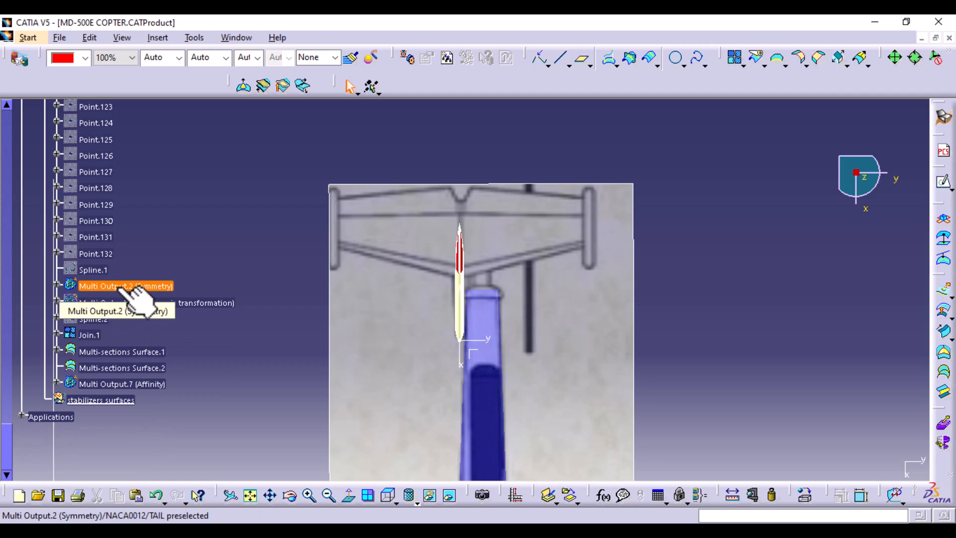
{"action": "left_click", "coordinate": [112, 353]}
{"action": "left_click", "coordinate": [114, 368], "text": "ctrl"}
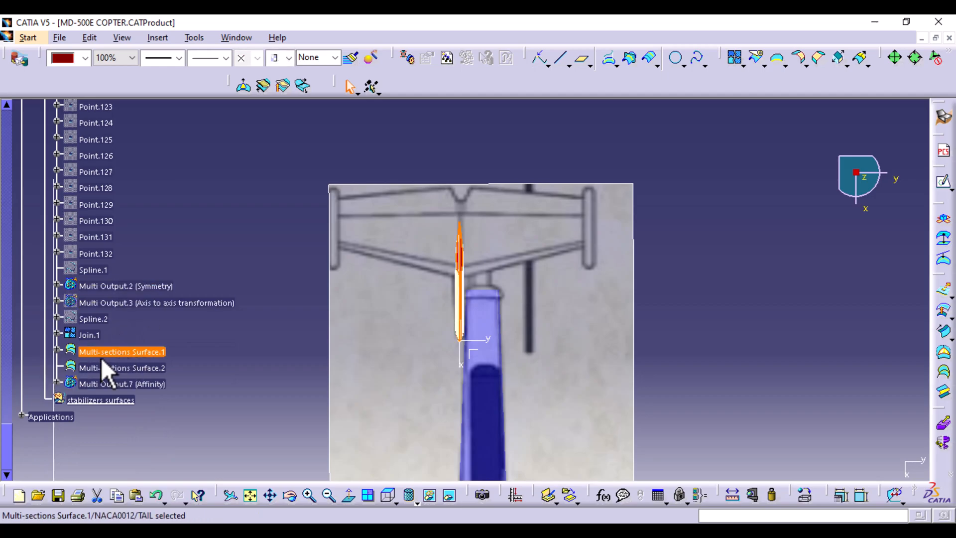
{"action": "left_click", "coordinate": [112, 385], "text": "ctrl"}
{"action": "right_click", "coordinate": [111, 384]}
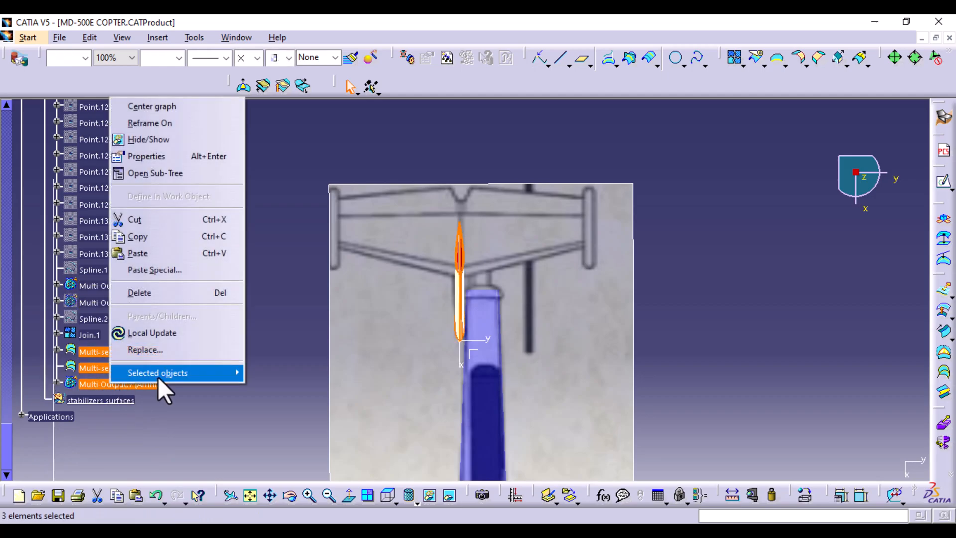
{"action": "mouse_move", "coordinate": [168, 375]}
{"action": "left_click", "coordinate": [289, 390]}
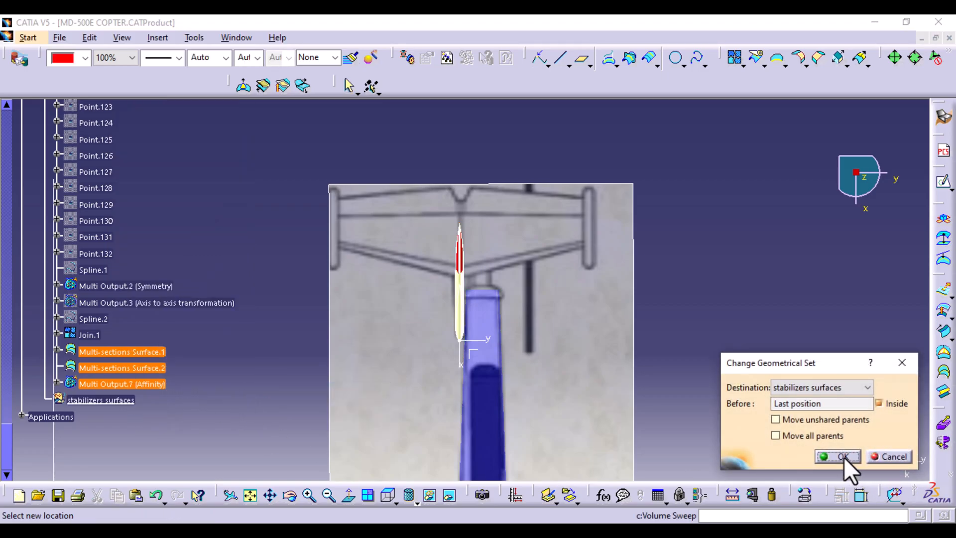
{"action": "left_click", "coordinate": [845, 455]}
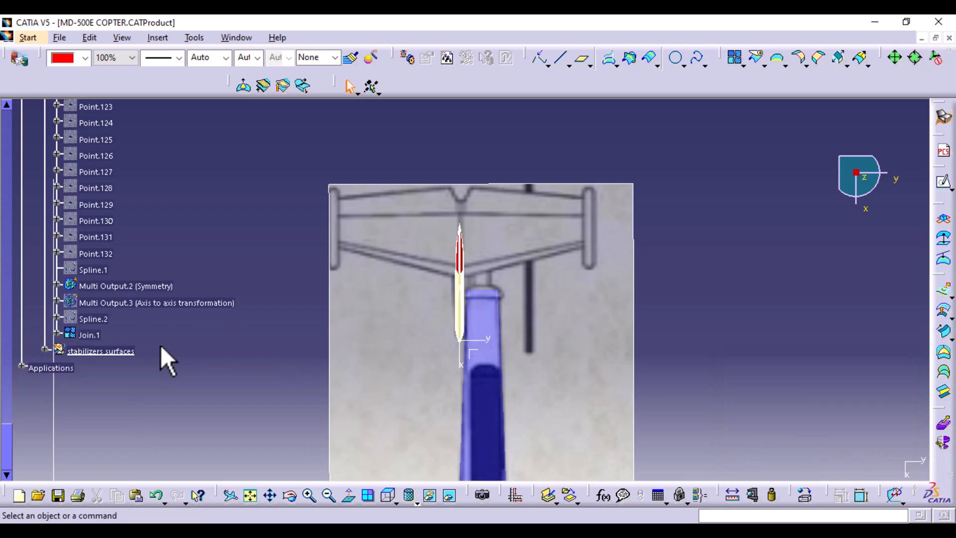
- Define the stabilizers surfaces set as the work object
{"action": "left_click", "coordinate": [122, 352]}
{"action": "right_click", "coordinate": [118, 351]}
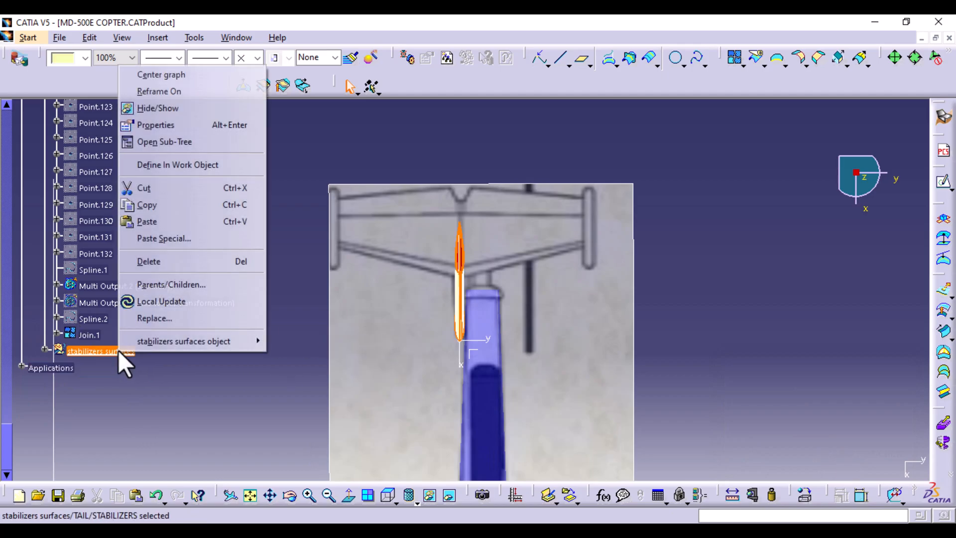
{"action": "left_click", "coordinate": [193, 166]}
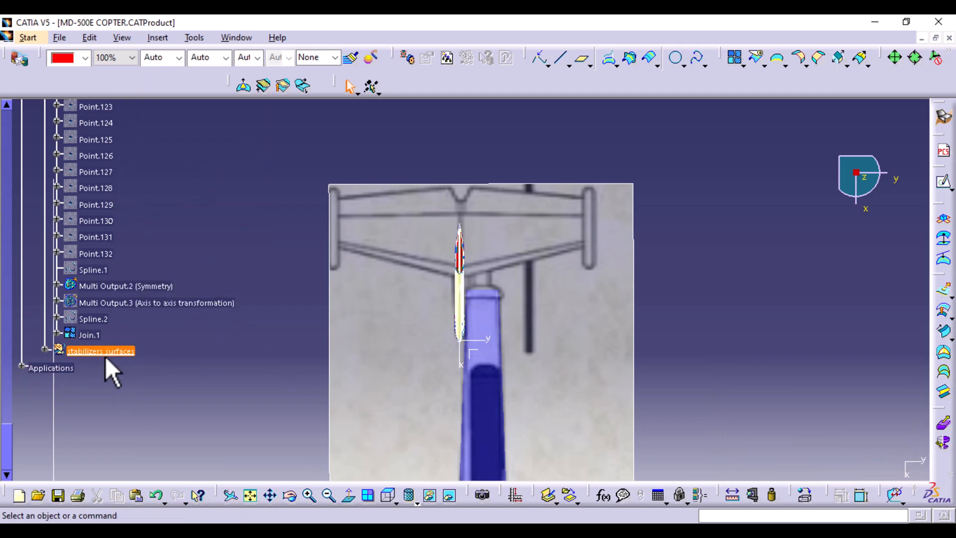
{"action": "mouse_move", "coordinate": [5, 446]}
{"action": "left_mouse_down"}
{"action": "mouse_move", "coordinate": [6, 145]}
{"action": "mouse_move", "coordinate": [5, 177]}
{"action": "left_mouse_up"}
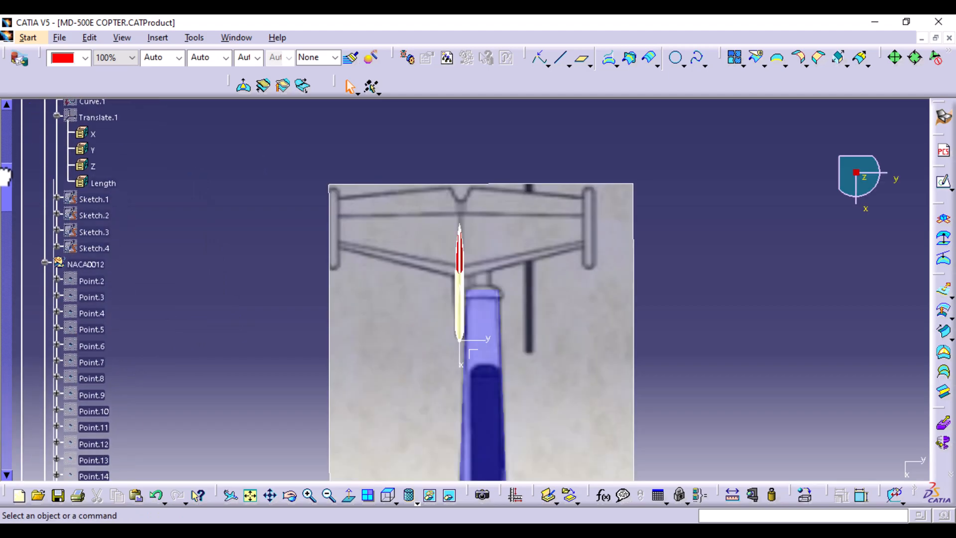
- Edit the Multi Output.7 (Affinity) feature in the stabilizers surfaces set so that its initial surfaces are hidden
{"action": "left_click", "coordinate": [45, 263]}
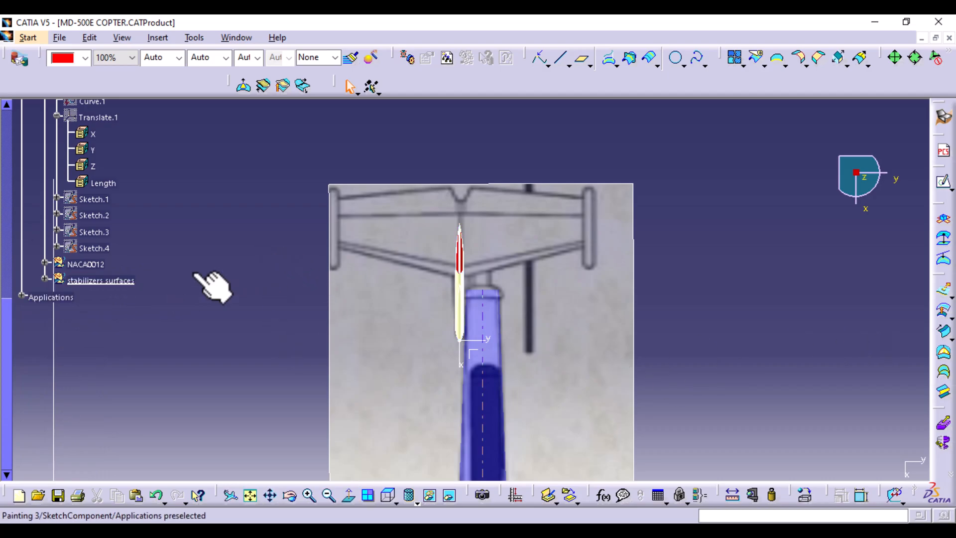
{"action": "left_click", "coordinate": [45, 279]}
{"action": "double_click", "coordinate": [122, 332]}
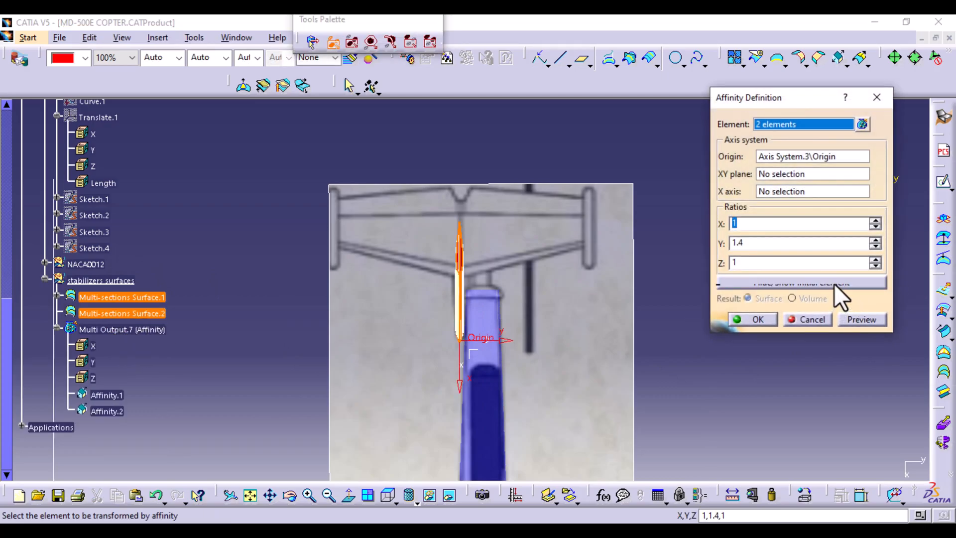
{"action": "left_click", "coordinate": [835, 283]}
{"action": "left_click", "coordinate": [745, 319]}
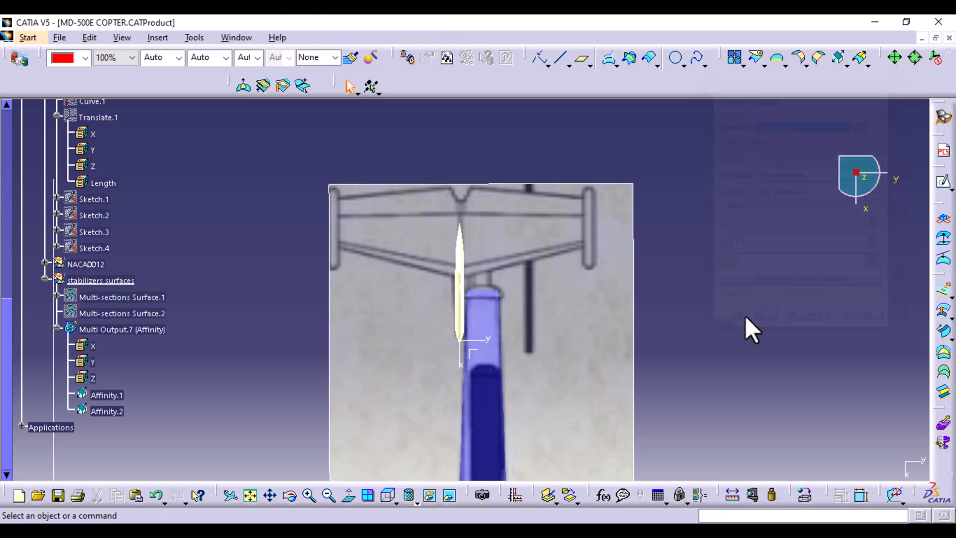
- Colour the Multi Output.7 (Affinity) stabilizer surfaces dark red
{"action": "left_click", "coordinate": [57, 327]}
{"action": "left_click", "coordinate": [119, 330]}
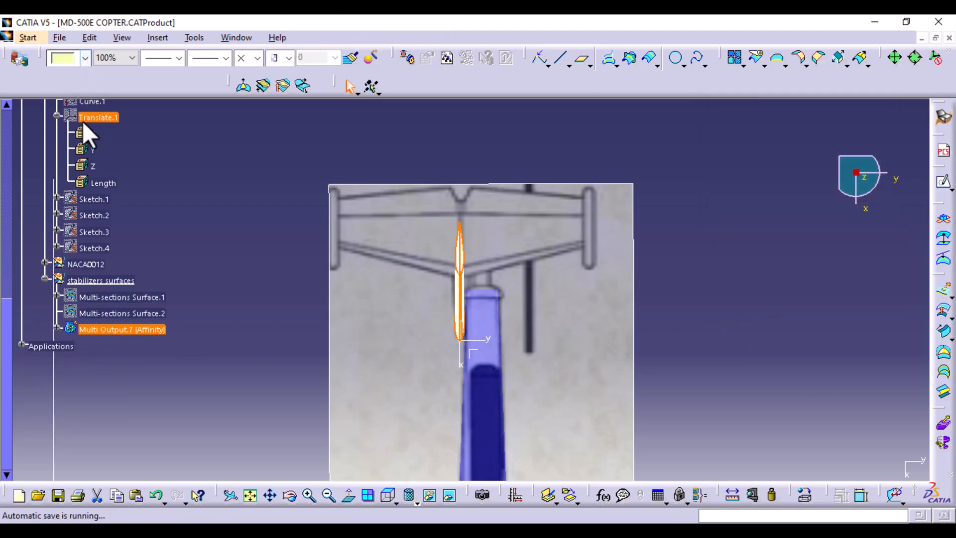
{"action": "left_click", "coordinate": [85, 58]}
{"action": "left_click", "coordinate": [76, 323]}
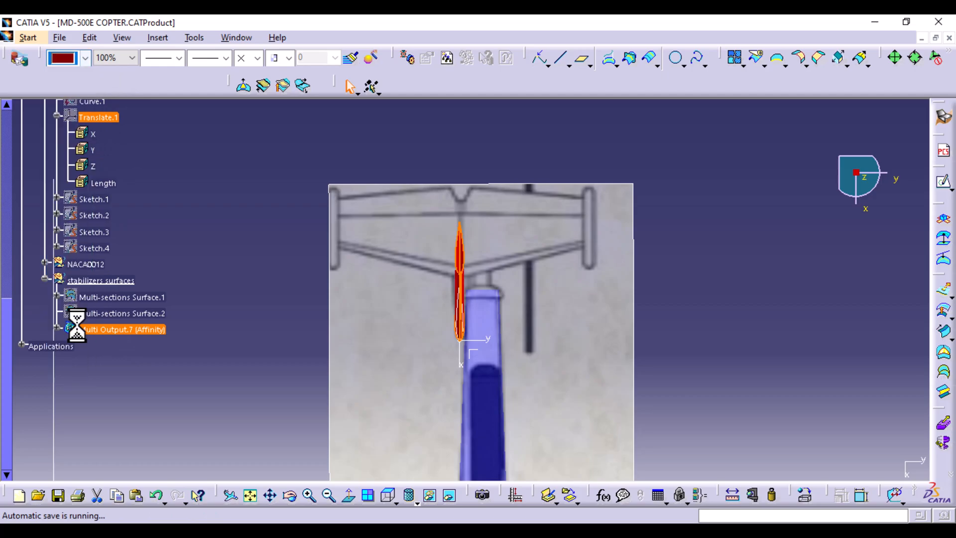
{"action": "left_click", "coordinate": [286, 267]}
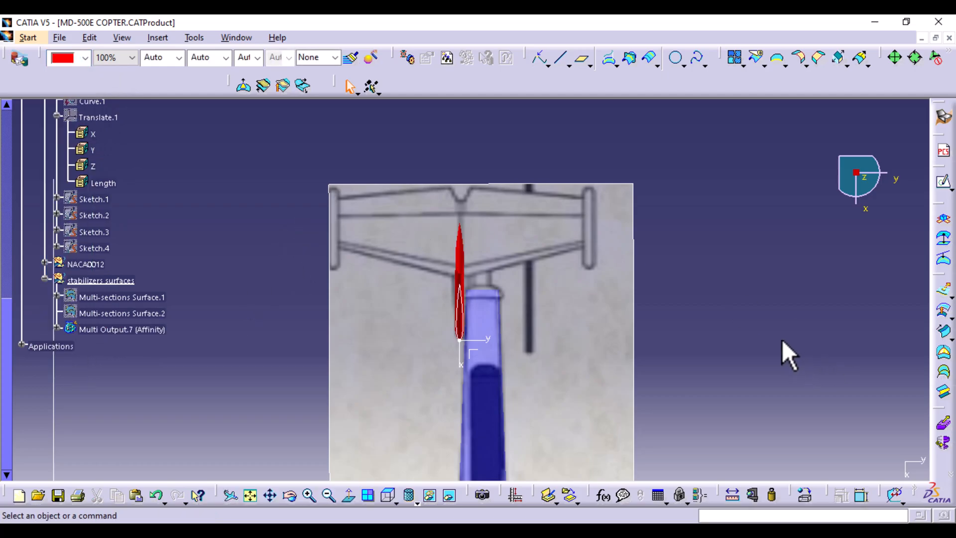
- Create a point-continuity boundary along the upper tip edge of the scaled upper stabilizer surface, viewed from the right side
{"action": "middle_click_drag", "start_coordinate": [700, 427], "coordinate": [483, 337]}
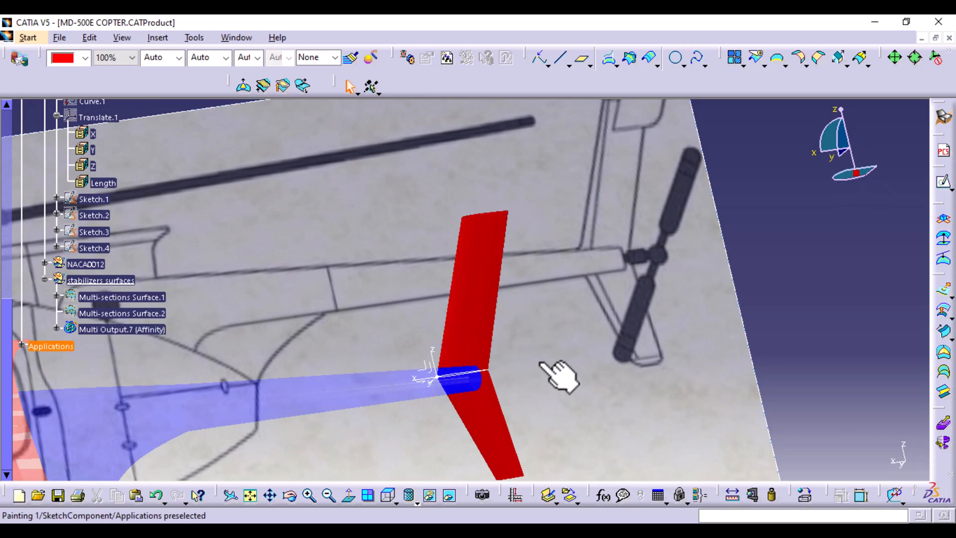
{"action": "left_click", "coordinate": [396, 503]}
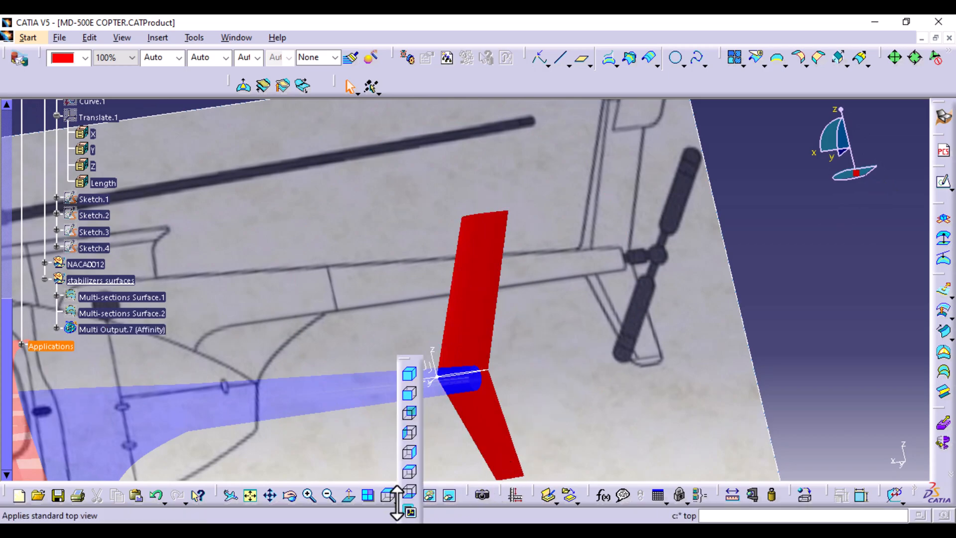
{"action": "left_click", "coordinate": [409, 461]}
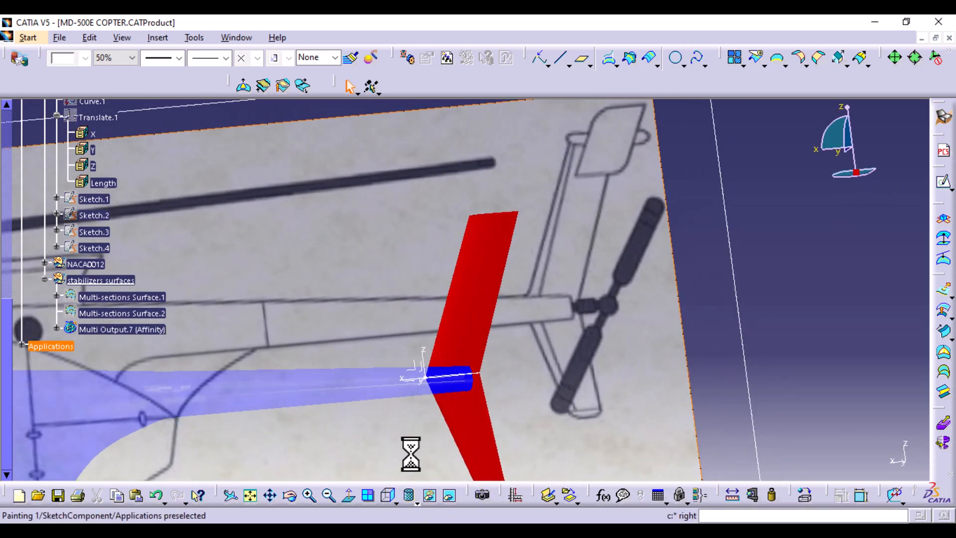
{"action": "middle_click_drag", "start_coordinate": [666, 280], "coordinate": [700, 171]}
{"action": "middle_click_drag", "start_coordinate": [615, 466], "coordinate": [597, 419]}
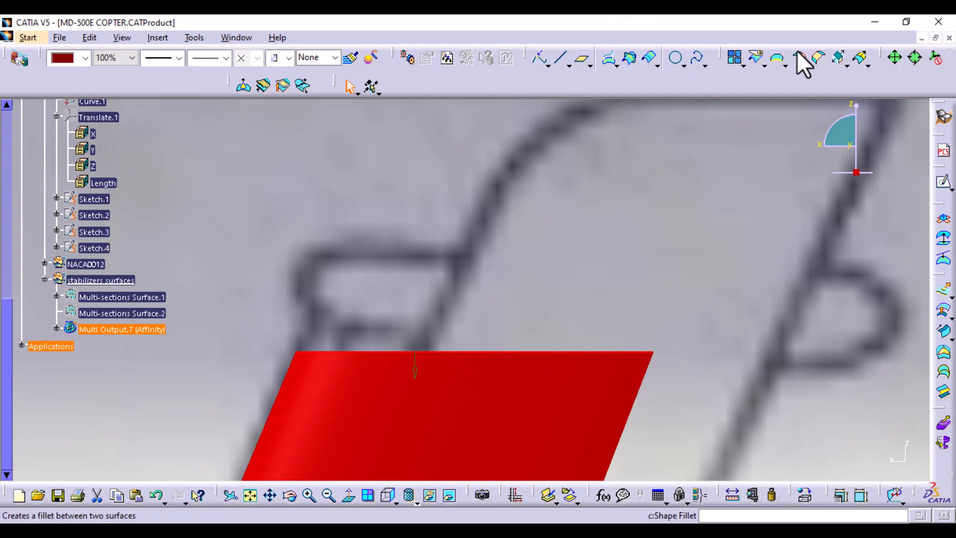
{"action": "left_click", "coordinate": [780, 64]}
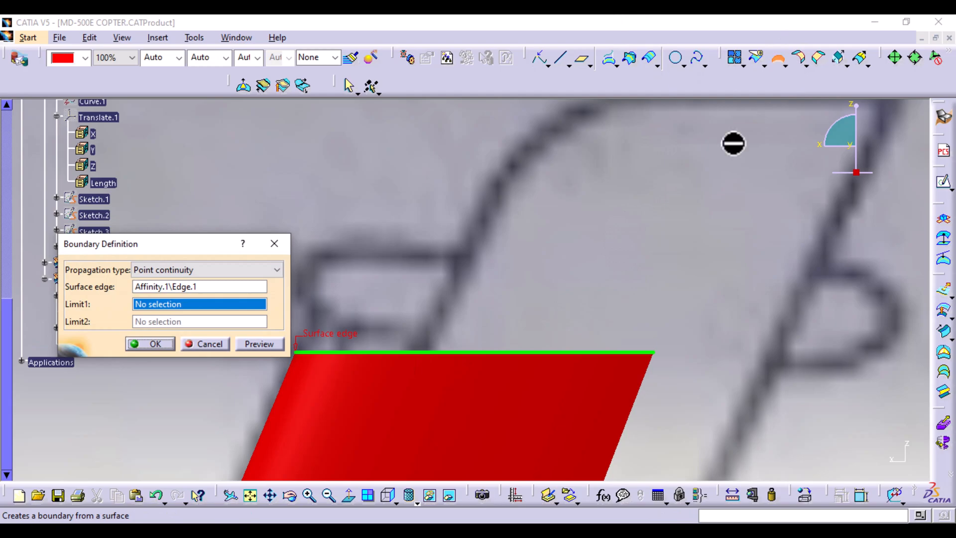
{"action": "left_click", "coordinate": [154, 342]}
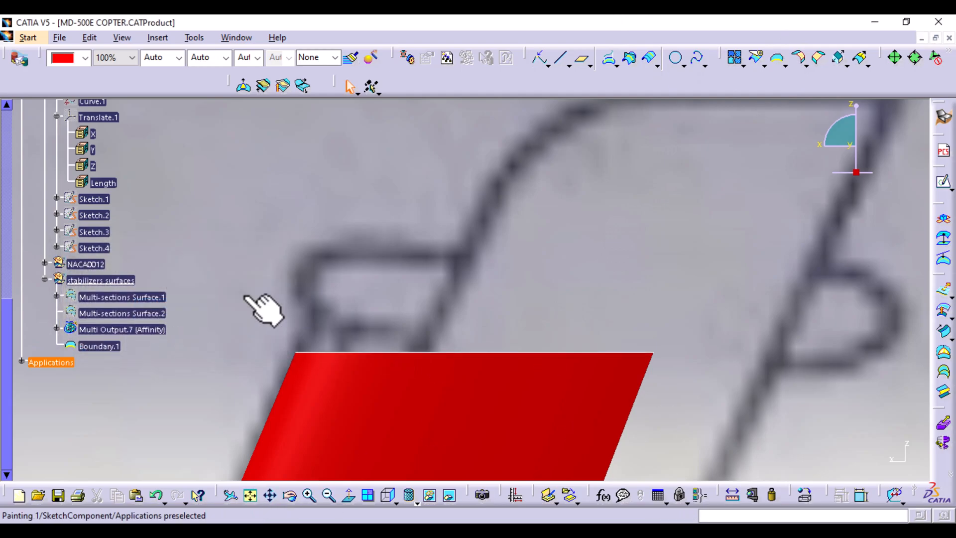
- Extrapolate the upper stabilizer surface 62 mm past its tip boundary with tangent continuity, assembling the result
{"action": "left_click", "coordinate": [860, 61]}
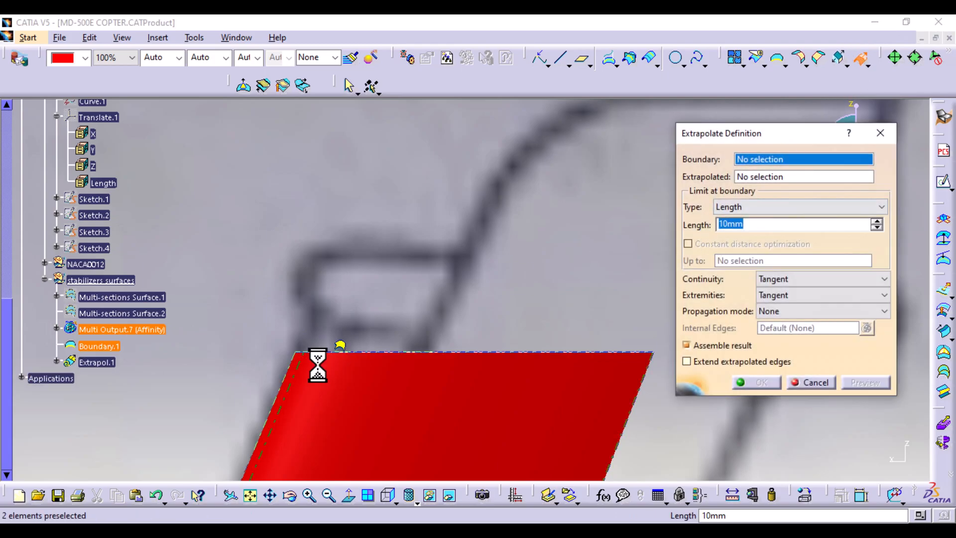
{"action": "left_click", "coordinate": [354, 352]}
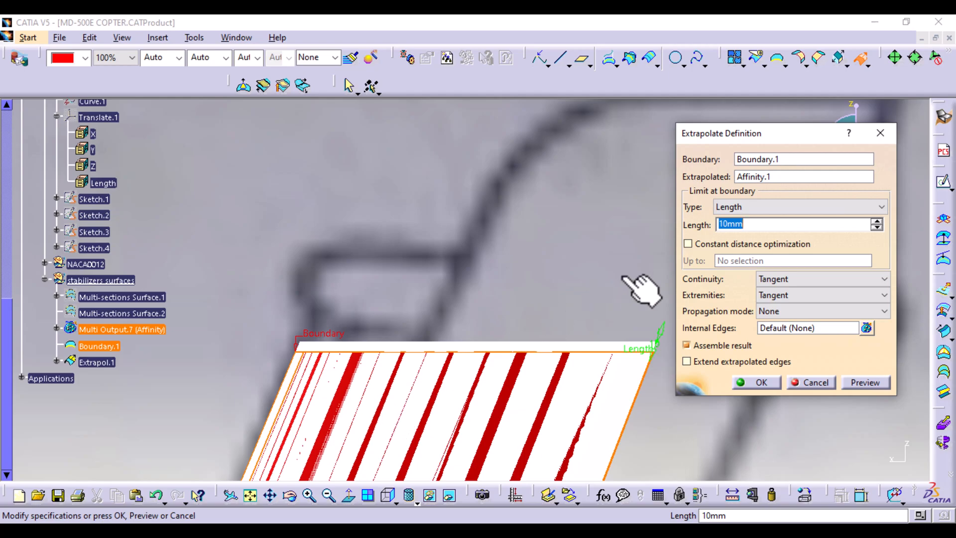
{"action": "left_click_drag", "start_coordinate": [658, 341], "coordinate": [670, 264]}
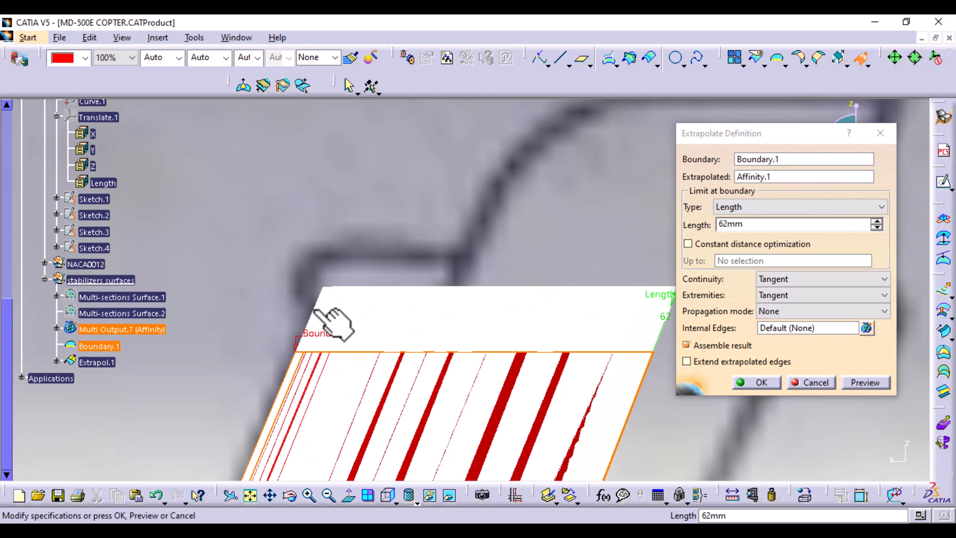
{"action": "left_click", "coordinate": [770, 379]}
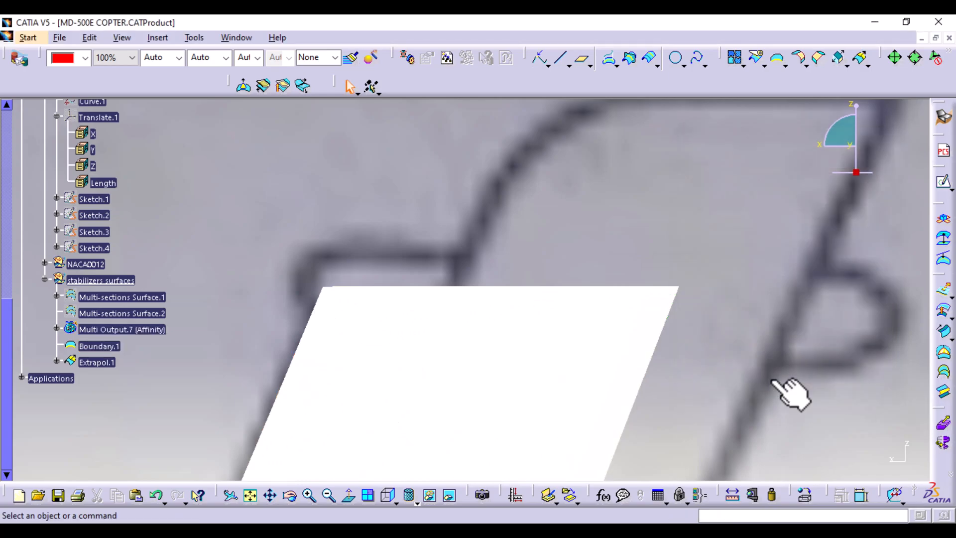
- Colour the extrapolated stabilizer surface dark red
{"action": "left_click", "coordinate": [97, 362]}
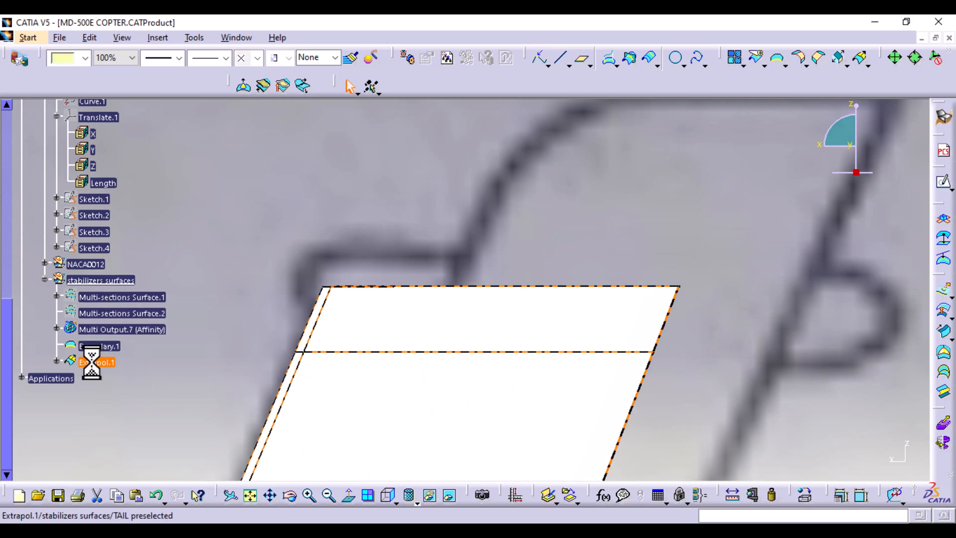
{"action": "mouse_move", "coordinate": [530, 179]}
{"action": "middle_mouse_down"}
{"action": "mouse_move", "coordinate": [517, 213]}
{"action": "mouse_move", "coordinate": [521, 444]}
{"action": "mouse_move", "coordinate": [529, 186]}
{"action": "middle_mouse_up"}
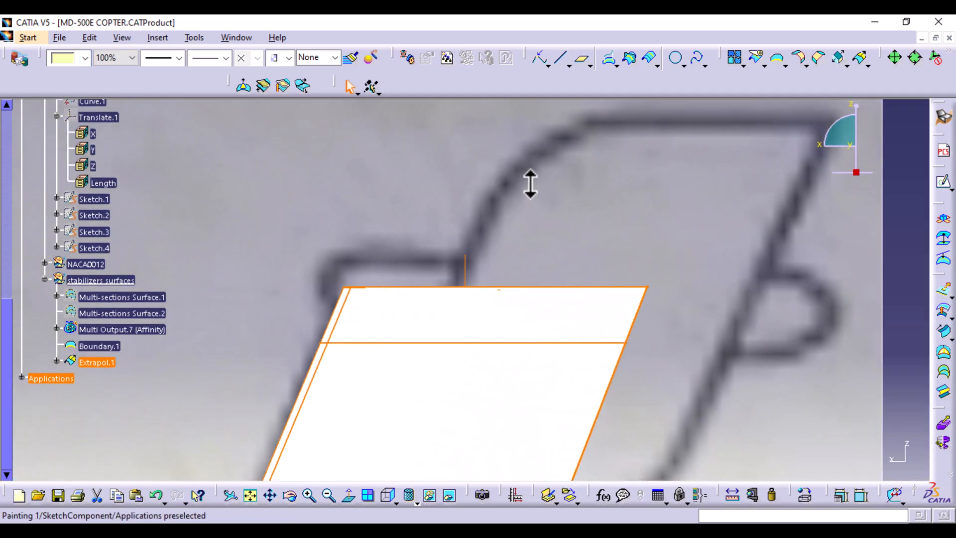
{"action": "left_click", "coordinate": [85, 57]}
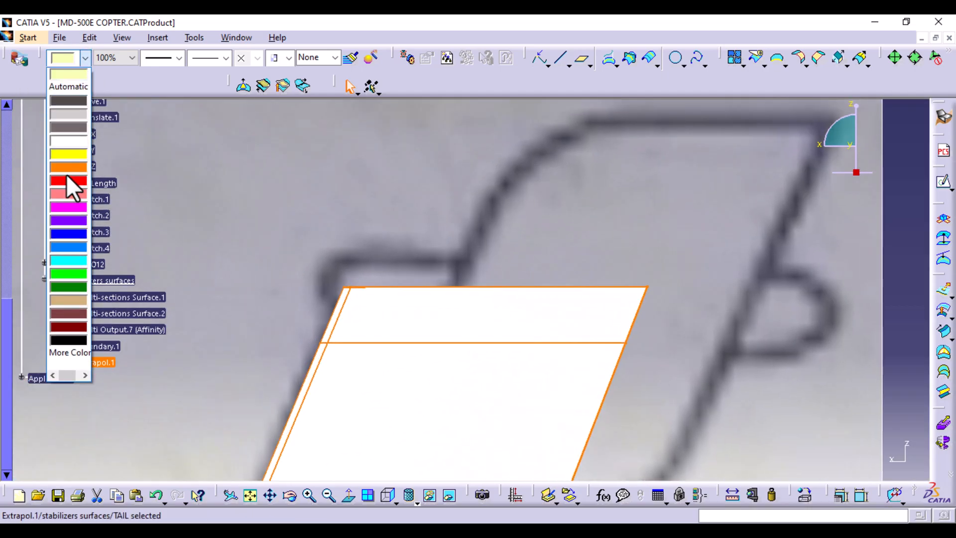
{"action": "left_click", "coordinate": [68, 326]}
{"action": "left_click", "coordinate": [789, 263]}
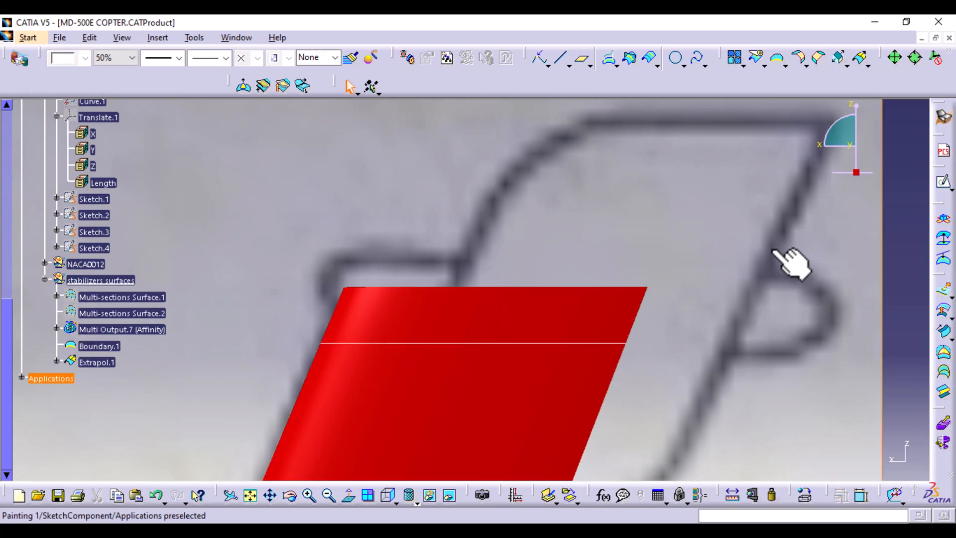
- Start a sketch on the side-view plane of the axis system at the stabilizer root
{"action": "mouse_move", "coordinate": [704, 278]}
{"action": "middle_mouse_down"}
{"action": "mouse_move", "coordinate": [690, 277]}
{"action": "mouse_move", "coordinate": [690, 408]}
{"action": "middle_mouse_up"}
{"action": "mouse_move", "coordinate": [586, 391]}
{"action": "middle_mouse_down"}
{"action": "mouse_move", "coordinate": [668, 171]}
{"action": "mouse_move", "coordinate": [657, 204]}
{"action": "middle_mouse_up"}
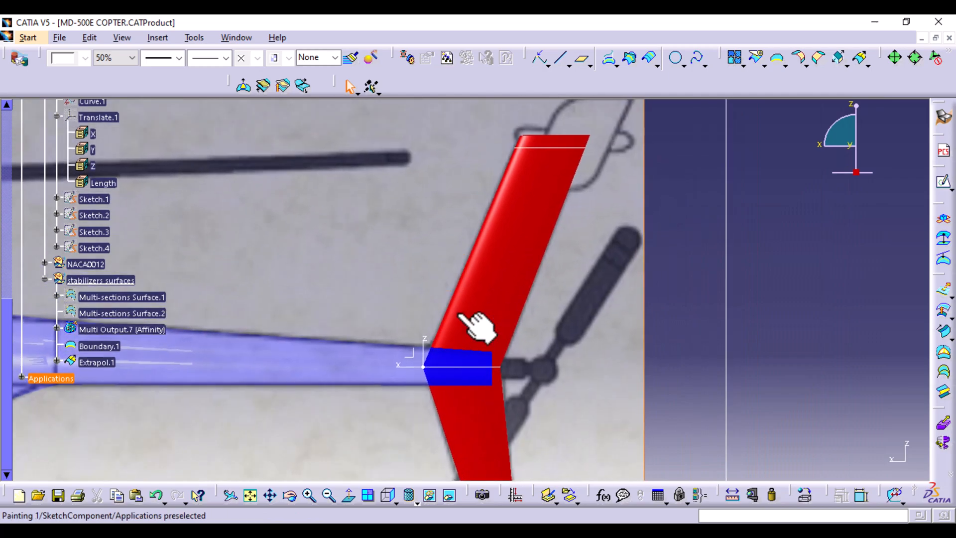
{"action": "middle_click_drag", "start_coordinate": [628, 236], "coordinate": [597, 257]}
{"action": "left_click", "coordinate": [400, 359]}
{"action": "left_click", "coordinate": [944, 181]}
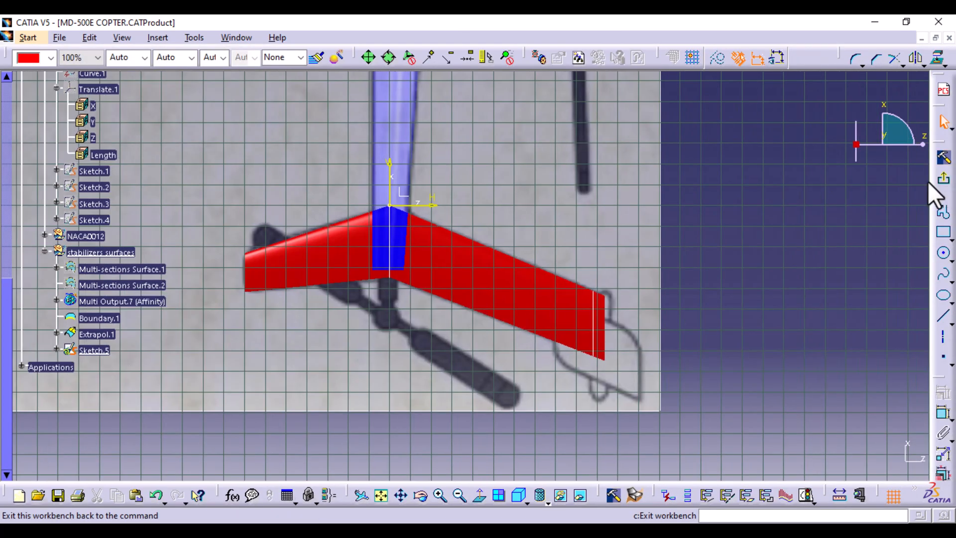
- Hide the extrapolated stabilizer surface to expose the blueprint outline of the tip
{"action": "middle_click_drag", "start_coordinate": [666, 406], "coordinate": [647, 329], "text": "ctrl"}
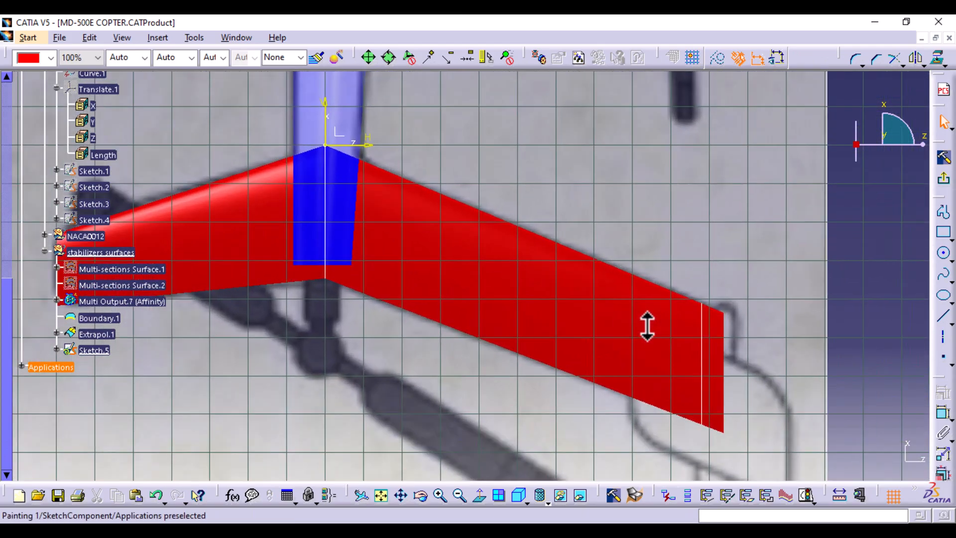
{"action": "middle_click_drag", "start_coordinate": [666, 367], "coordinate": [304, 276]}
{"action": "right_click", "coordinate": [417, 252]}
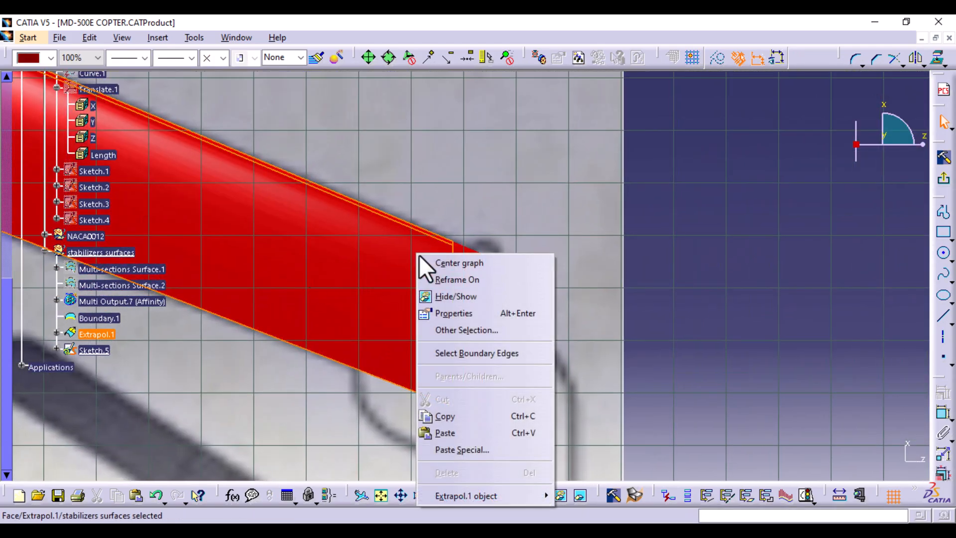
{"action": "left_click", "coordinate": [464, 297]}
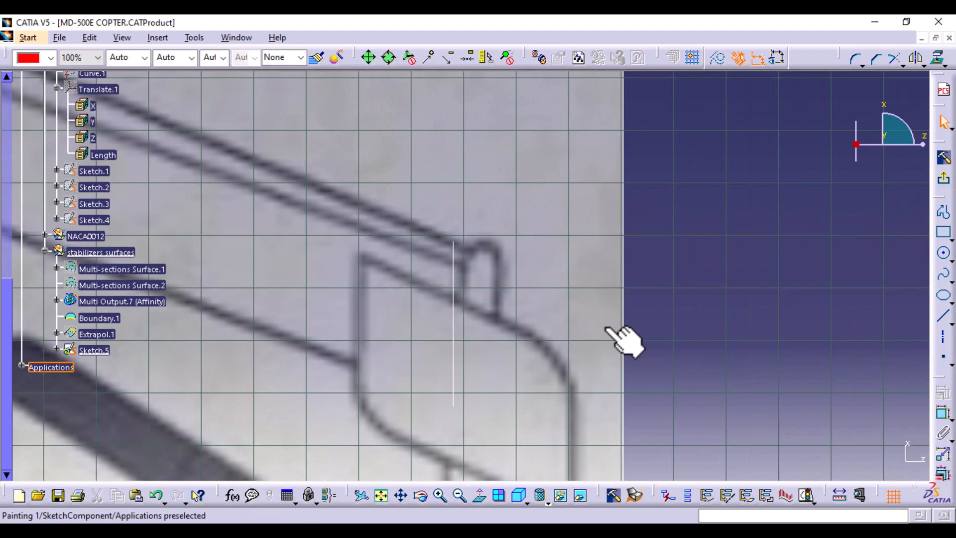
{"action": "left_click", "coordinate": [944, 318]}
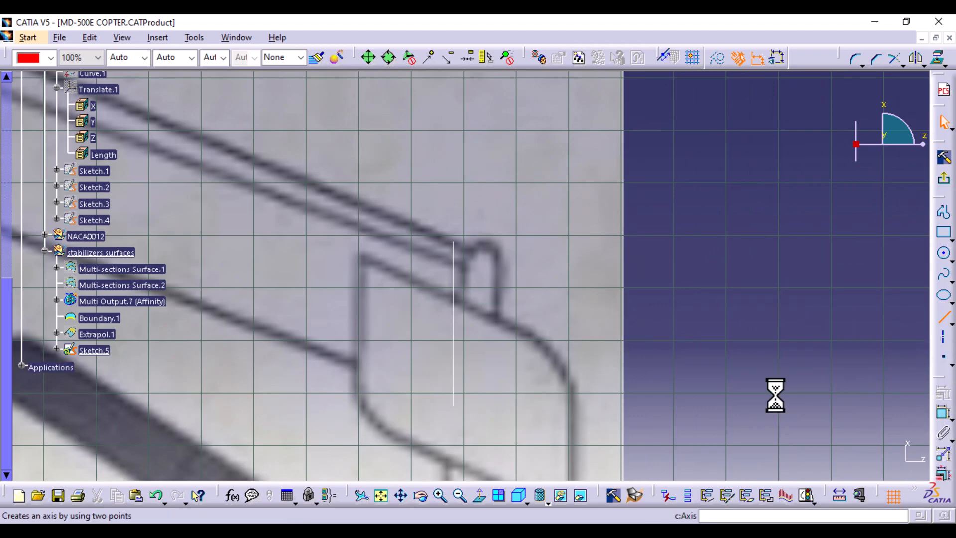
{"action": "middle_click_drag", "start_coordinate": [532, 417], "coordinate": [549, 255]}
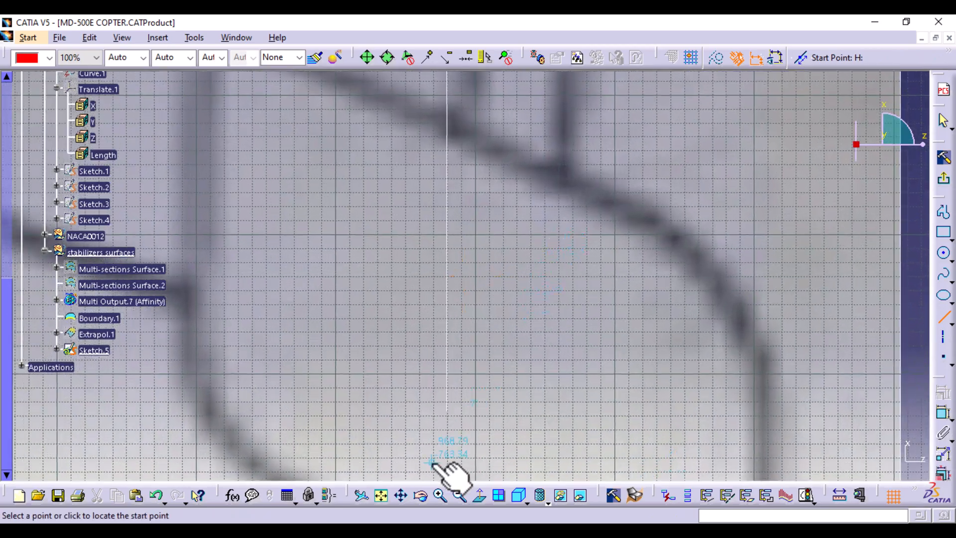
{"action": "left_click", "coordinate": [948, 320]}
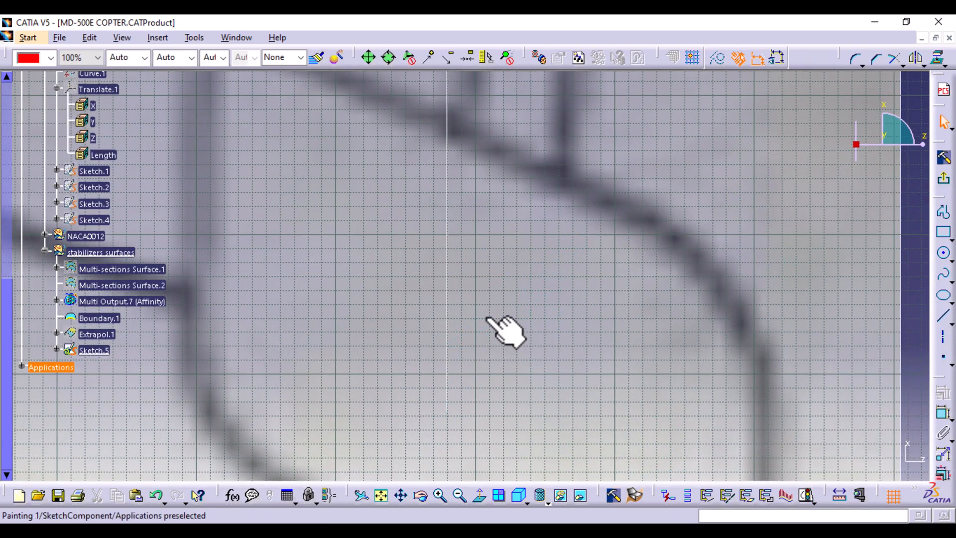
- Project the tip boundary edge onto the sketch plane as construction geometry
{"action": "left_click", "coordinate": [446, 296]}
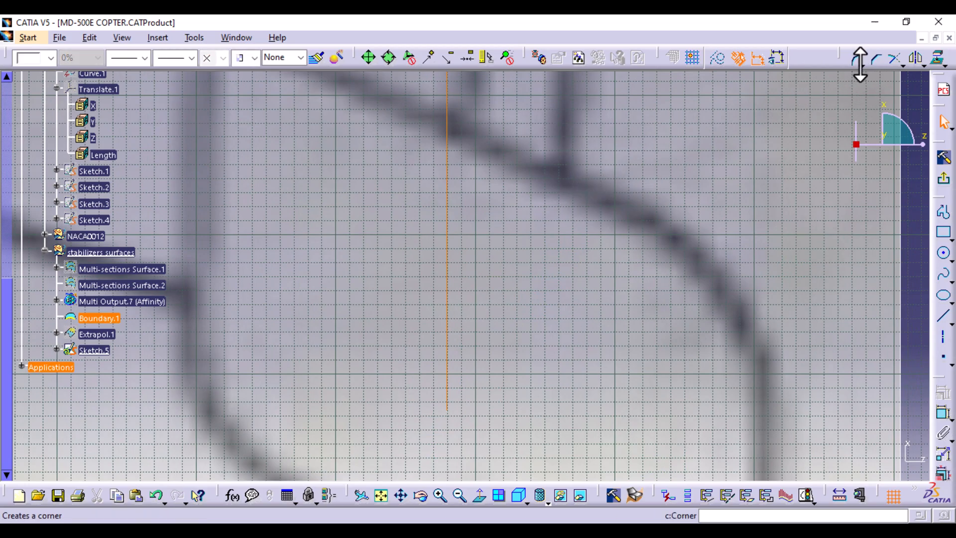
{"action": "left_click", "coordinate": [939, 58]}
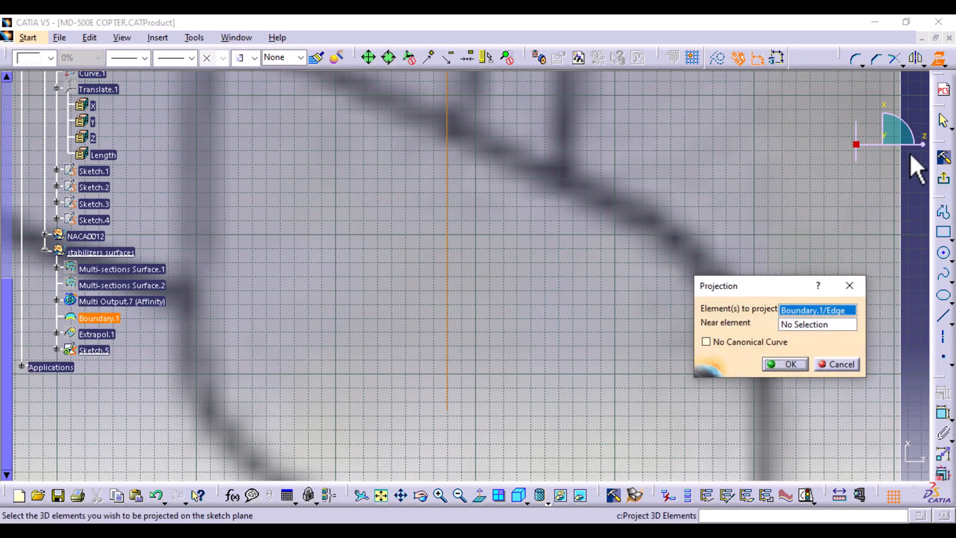
{"action": "left_click", "coordinate": [720, 60]}
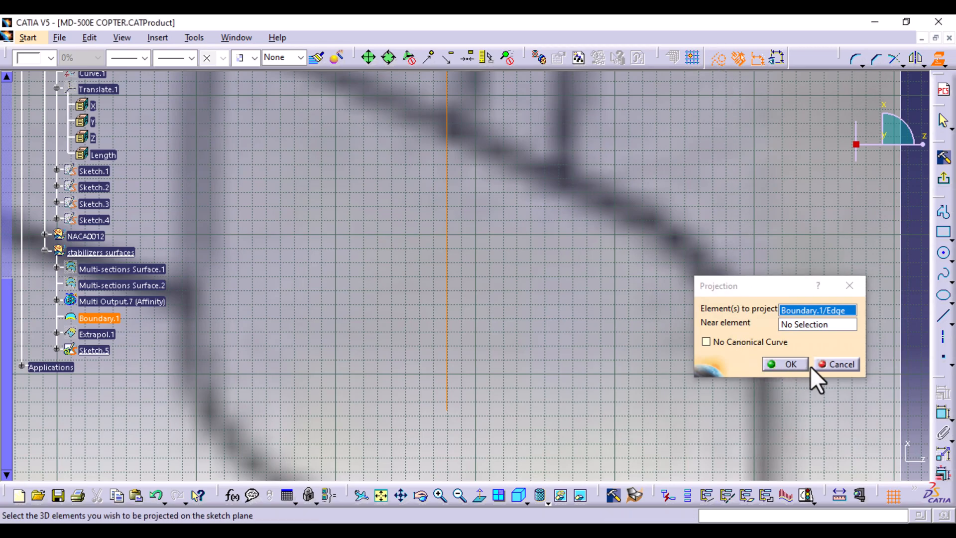
{"action": "left_click", "coordinate": [792, 365]}
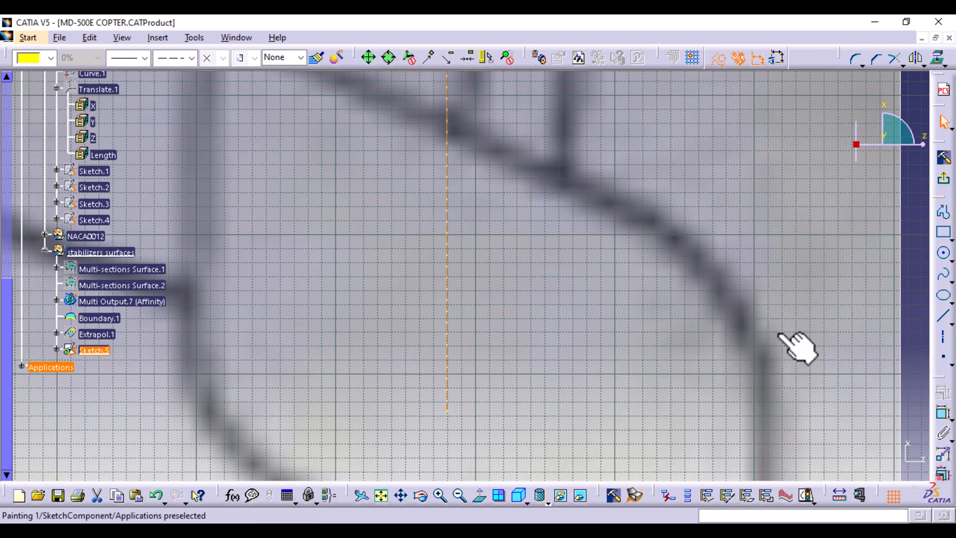
{"action": "left_click", "coordinate": [447, 406]}
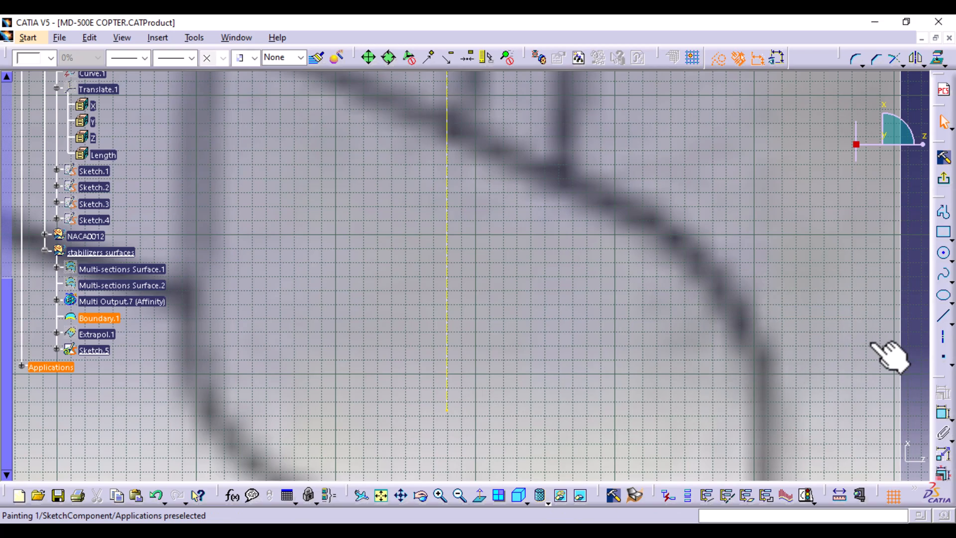
- Sketch a slanted line from the trailing end of the projected edge to just beyond the stabilizer's leading edge, following the blueprint tip
{"action": "left_click", "coordinate": [942, 319]}
{"action": "left_click", "coordinate": [448, 411]}
{"action": "mouse_move", "coordinate": [553, 200]}
{"action": "middle_mouse_down"}
{"action": "mouse_move", "coordinate": [487, 363]}
{"action": "mouse_move", "coordinate": [473, 374]}
{"action": "middle_mouse_up"}
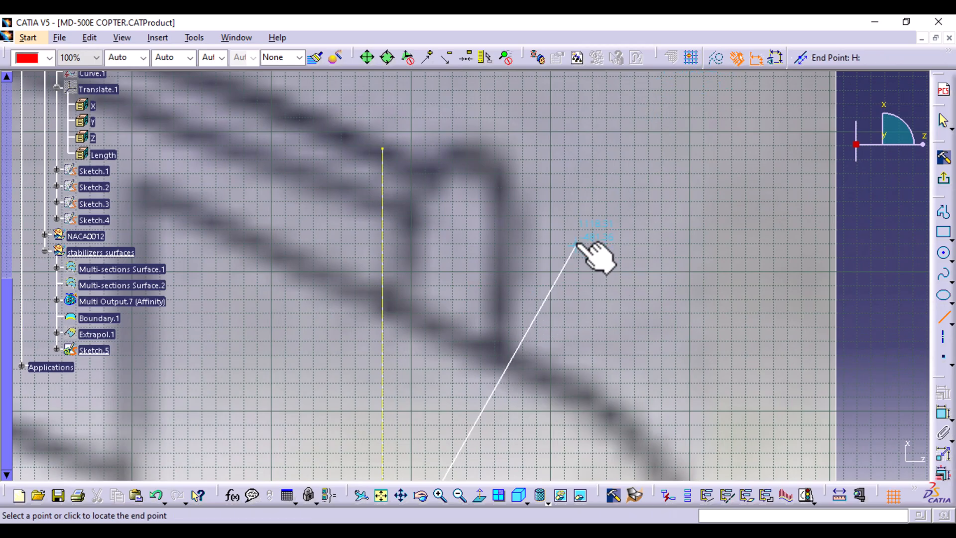
{"action": "mouse_move", "coordinate": [591, 214]}
{"action": "middle_mouse_down", "text": "ctrl"}
{"action": "mouse_move", "coordinate": [574, 257]}
{"action": "mouse_move", "coordinate": [573, 242]}
{"action": "middle_mouse_up", "text": "ctrl"}
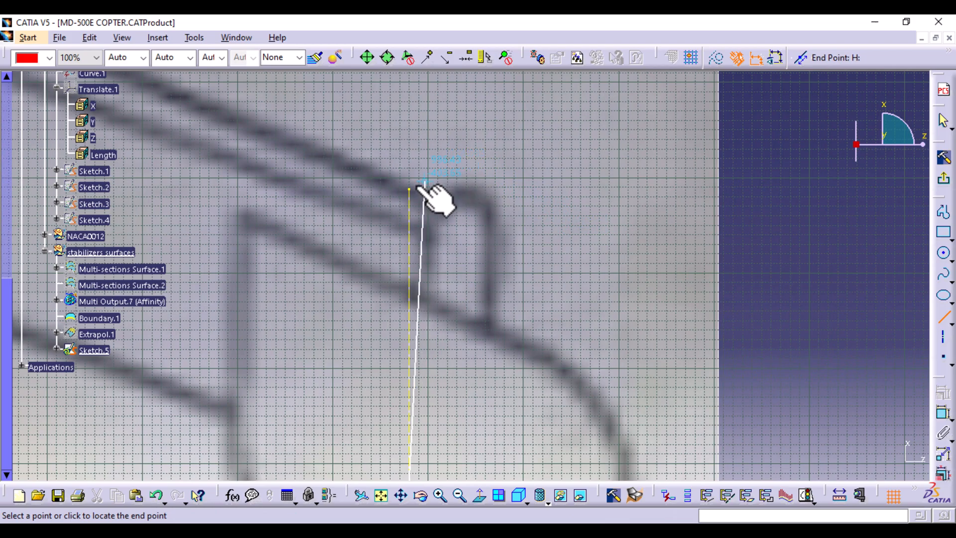
{"action": "left_click", "coordinate": [447, 160]}
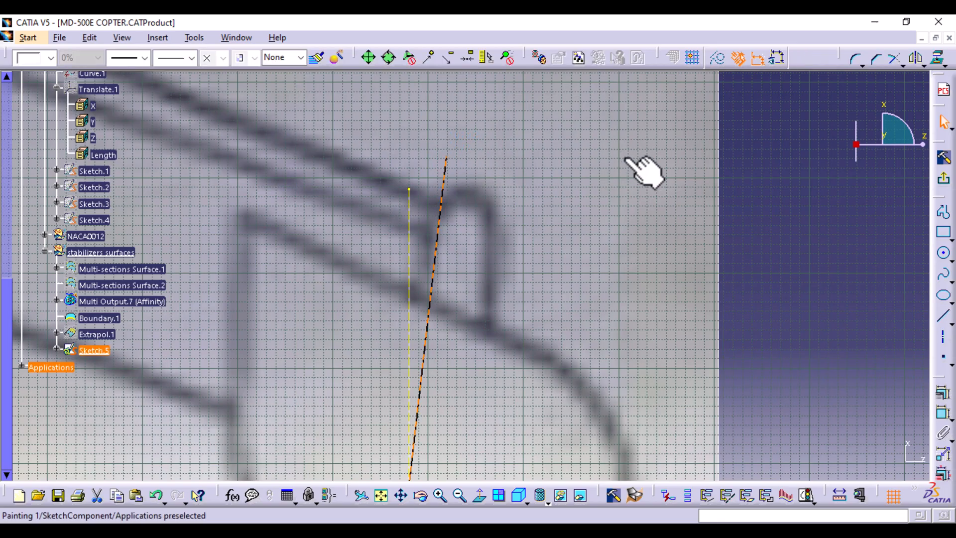
- Extend the slanted tip line past the trailing edge with a second line in the same direction, and exit the sketch
{"action": "left_click", "coordinate": [527, 504]}
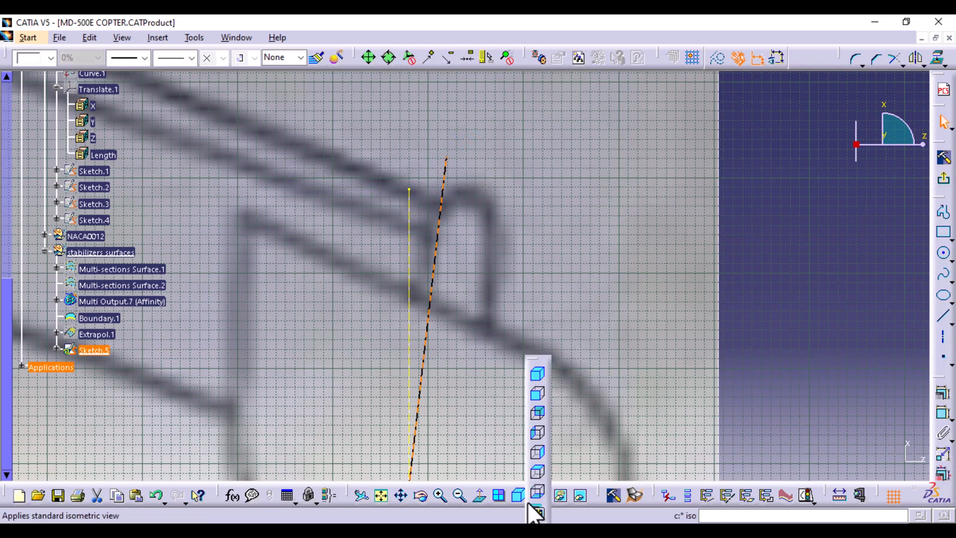
{"action": "left_click", "coordinate": [537, 455]}
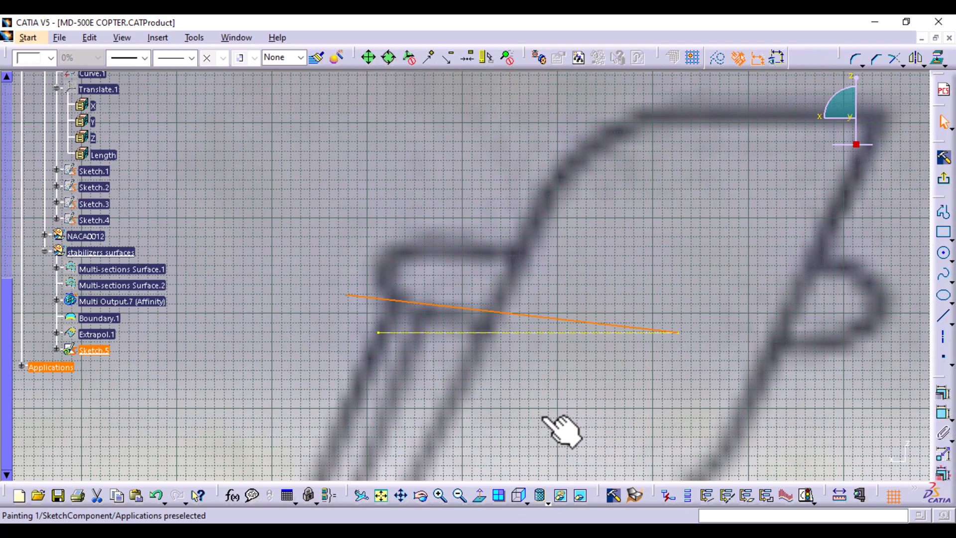
{"action": "mouse_move", "coordinate": [544, 418]}
{"action": "middle_mouse_down"}
{"action": "mouse_move", "coordinate": [518, 365]}
{"action": "mouse_move", "coordinate": [450, 367]}
{"action": "middle_mouse_up"}
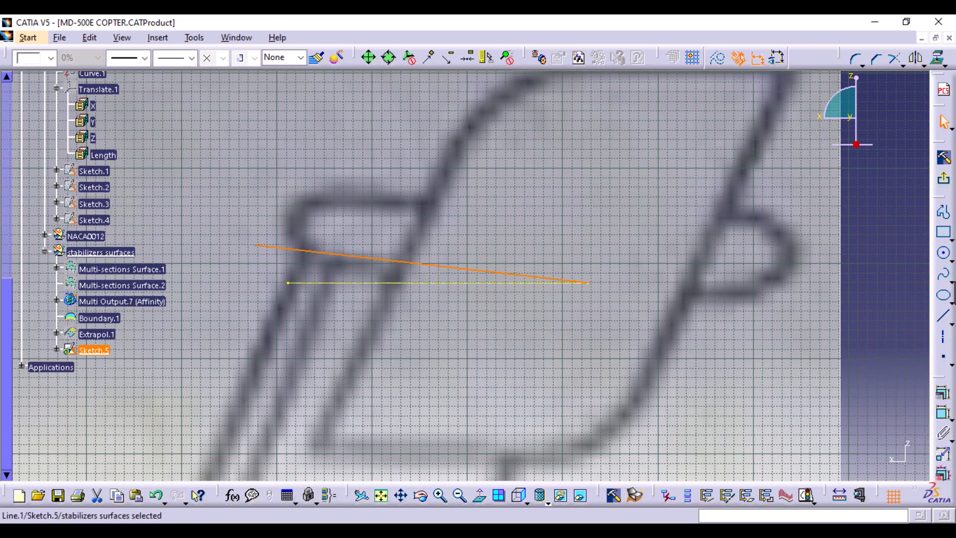
{"action": "left_click", "coordinate": [951, 324]}
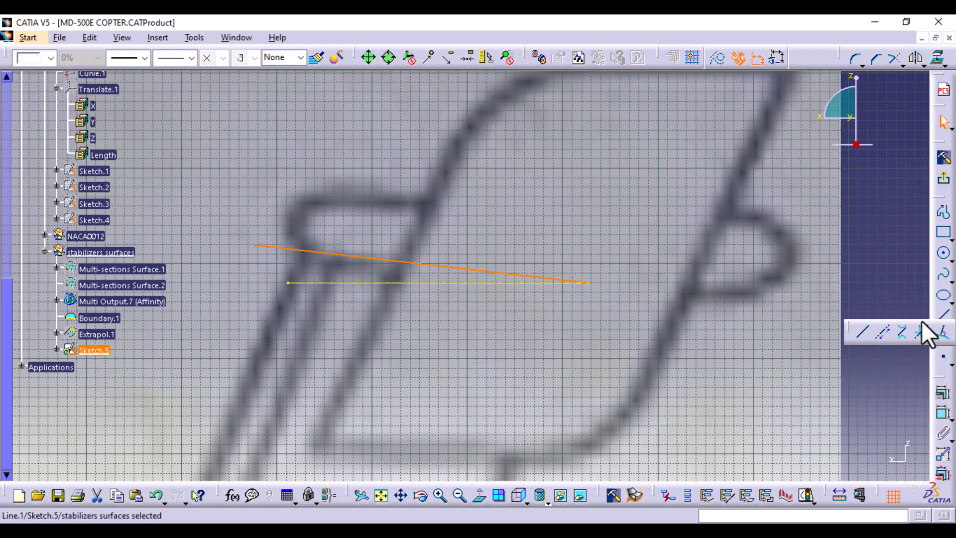
{"action": "left_click", "coordinate": [863, 332]}
{"action": "left_click", "coordinate": [588, 283]}
{"action": "left_click", "coordinate": [702, 296]}
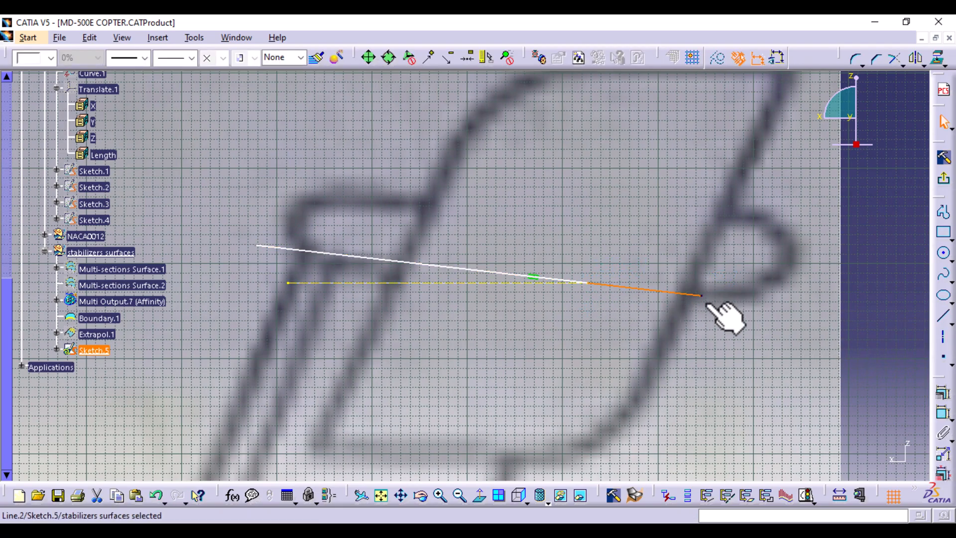
{"action": "left_click", "coordinate": [943, 158]}
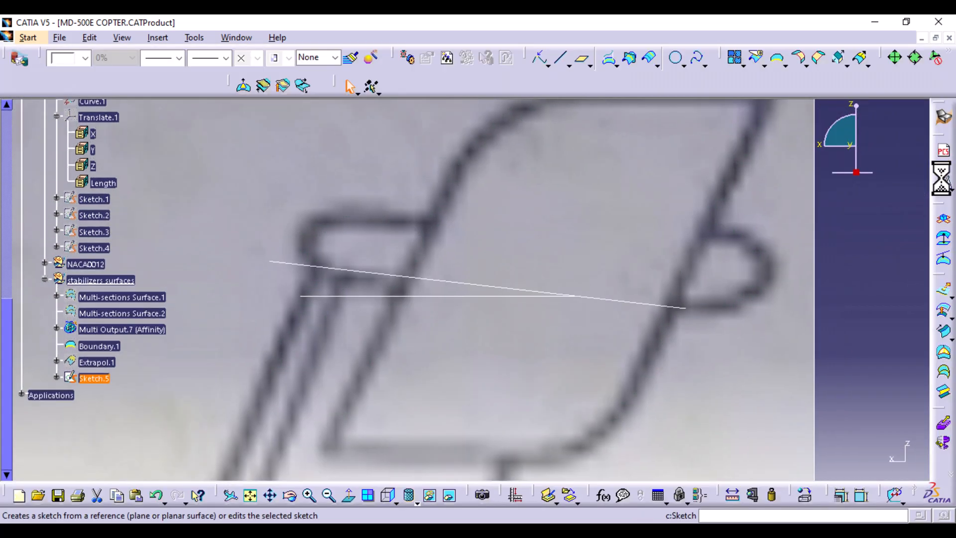
- Hide the boundary curve and show the extrapolated stabilizer surface again
{"action": "right_click", "coordinate": [353, 296]}
{"action": "left_click", "coordinate": [392, 283]}
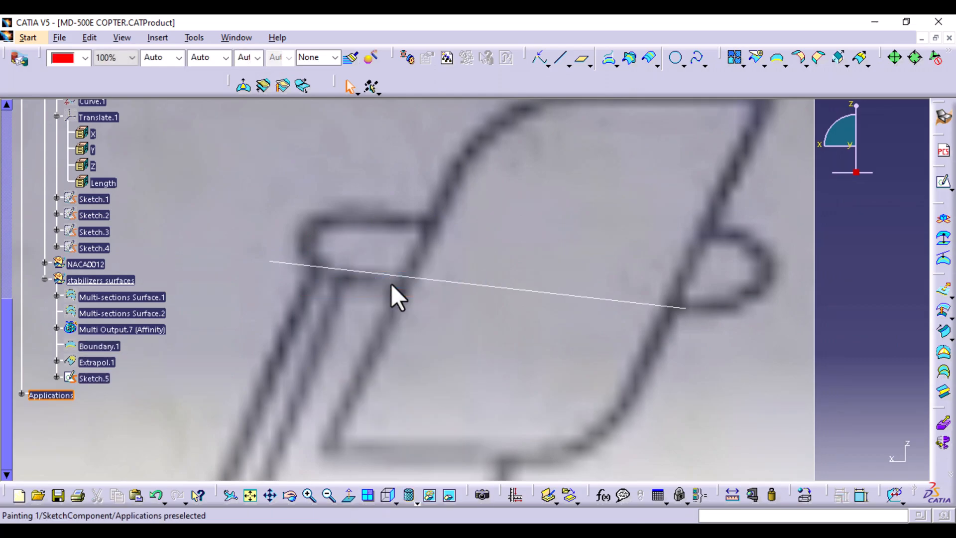
{"action": "left_click", "coordinate": [100, 362]}
{"action": "right_click", "coordinate": [100, 363]}
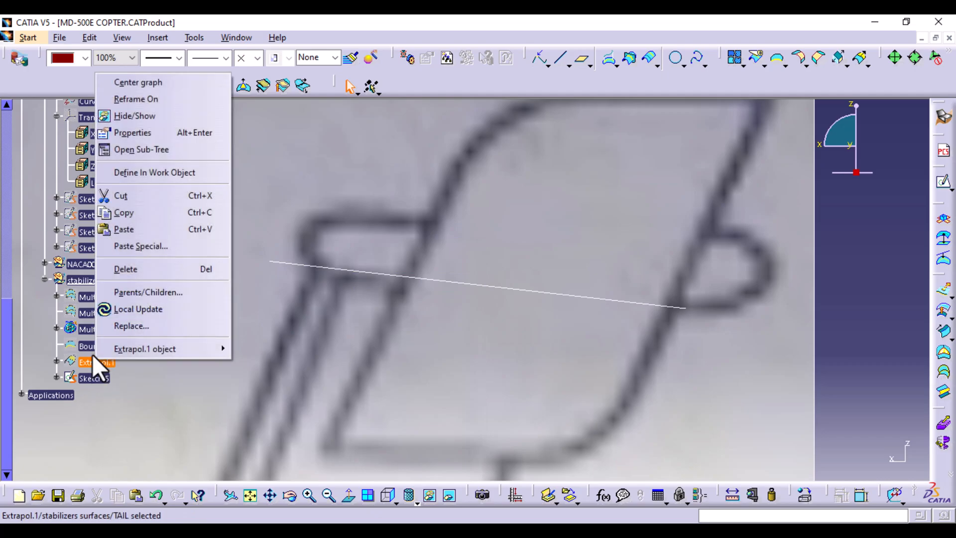
{"action": "left_click", "coordinate": [147, 115]}
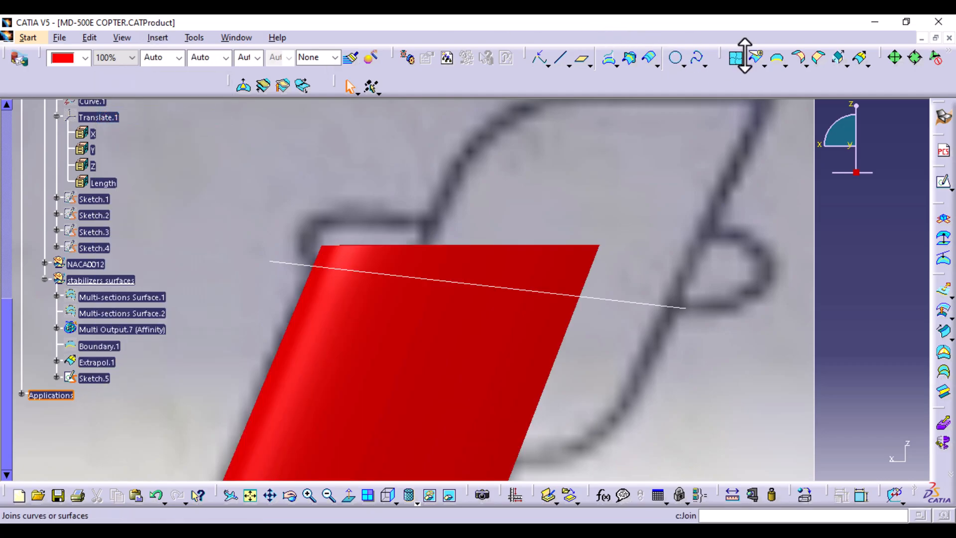
{"action": "left_click", "coordinate": [758, 61]}
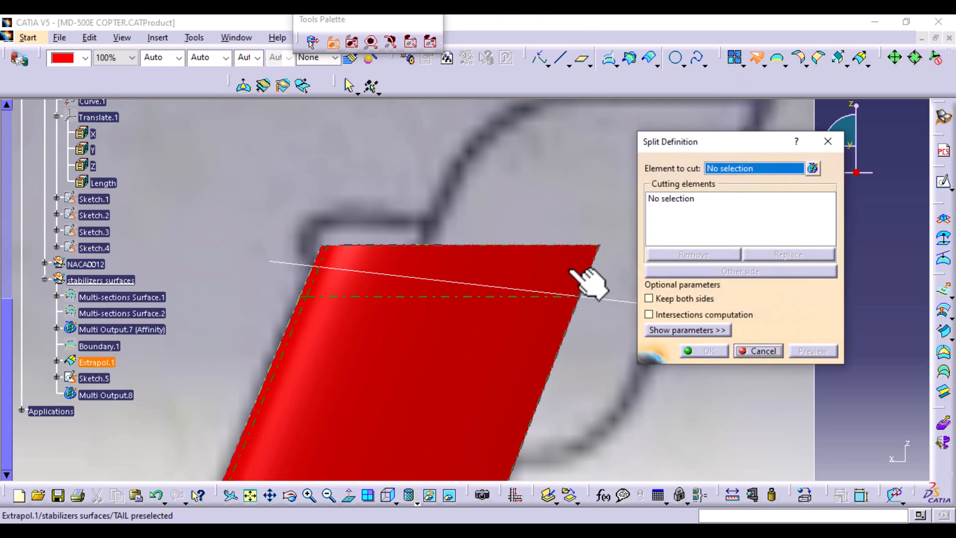
{"action": "left_click", "coordinate": [563, 264]}
{"action": "left_click", "coordinate": [611, 298]}
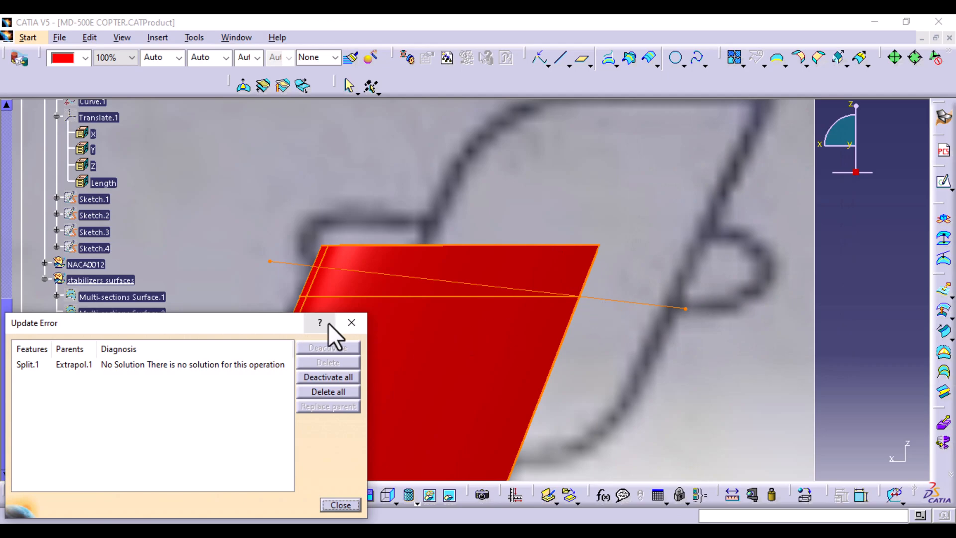
{"action": "left_click", "coordinate": [350, 322]}
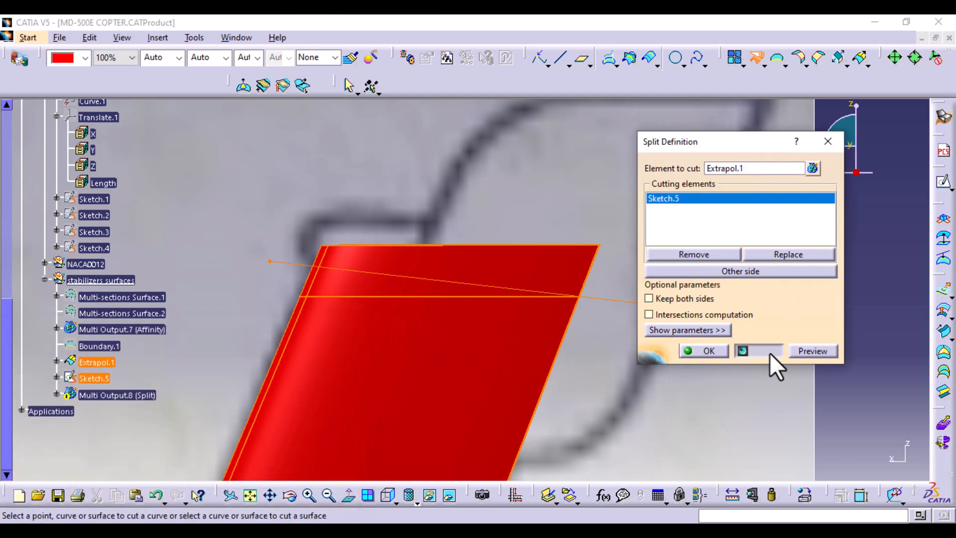
{"action": "left_click", "coordinate": [770, 352]}
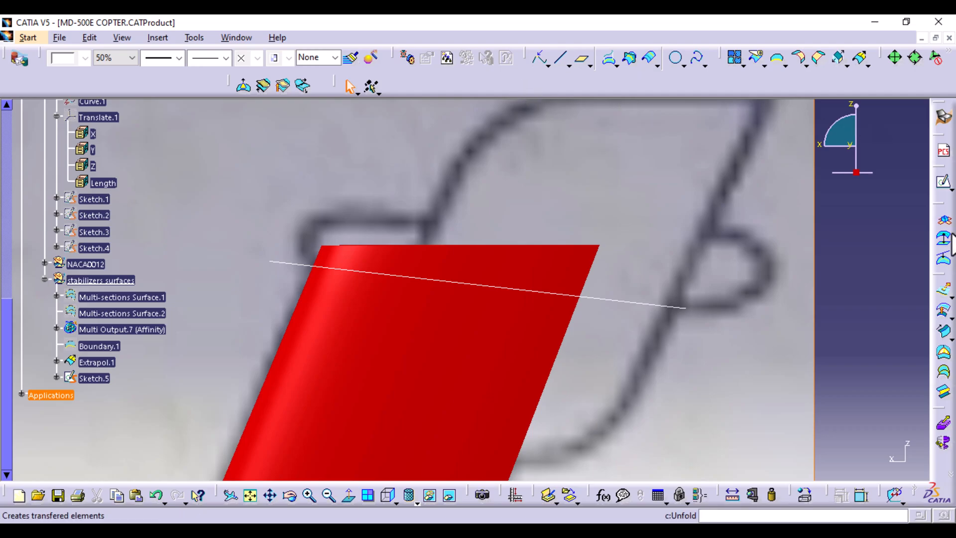
- Extrude the slanted tip sketch as a surface along the Y component, 200 mm with mirrored extent
{"action": "left_click", "coordinate": [947, 289]}
{"action": "left_click", "coordinate": [579, 296]}
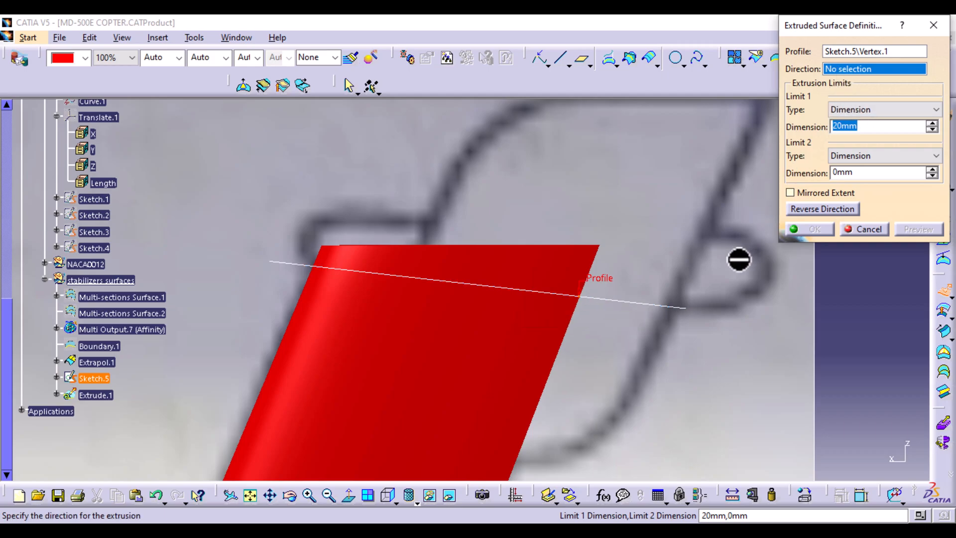
{"action": "left_click", "coordinate": [880, 51]}
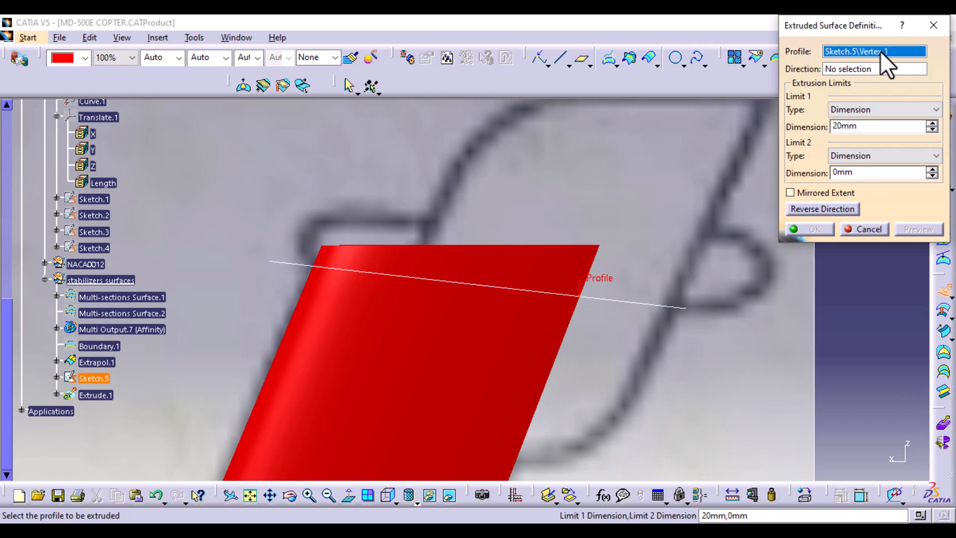
{"action": "left_click", "coordinate": [630, 303]}
{"action": "right_click", "coordinate": [848, 69]}
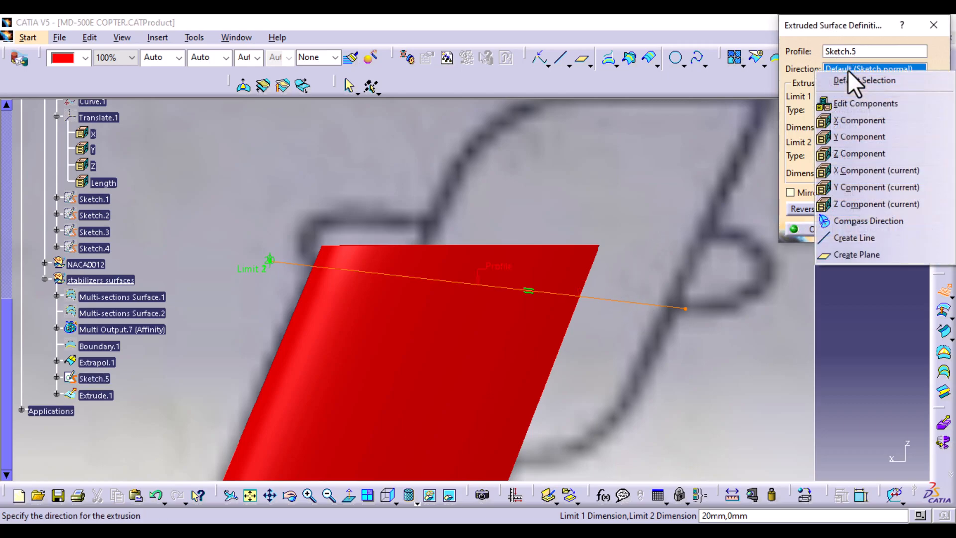
{"action": "left_click", "coordinate": [856, 136]}
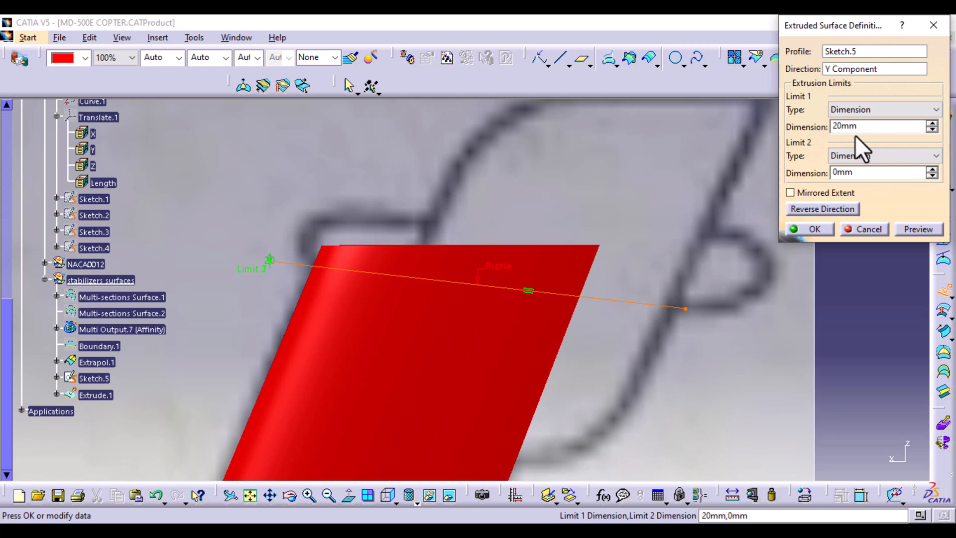
{"action": "left_click", "coordinate": [790, 194]}
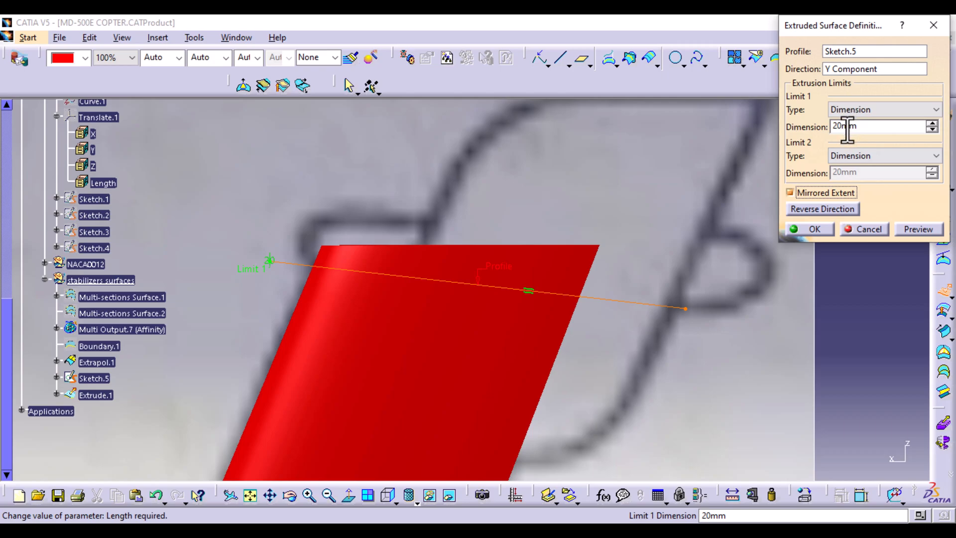
{"action": "type", "text": "0"}
{"action": "left_click", "coordinate": [913, 225]}
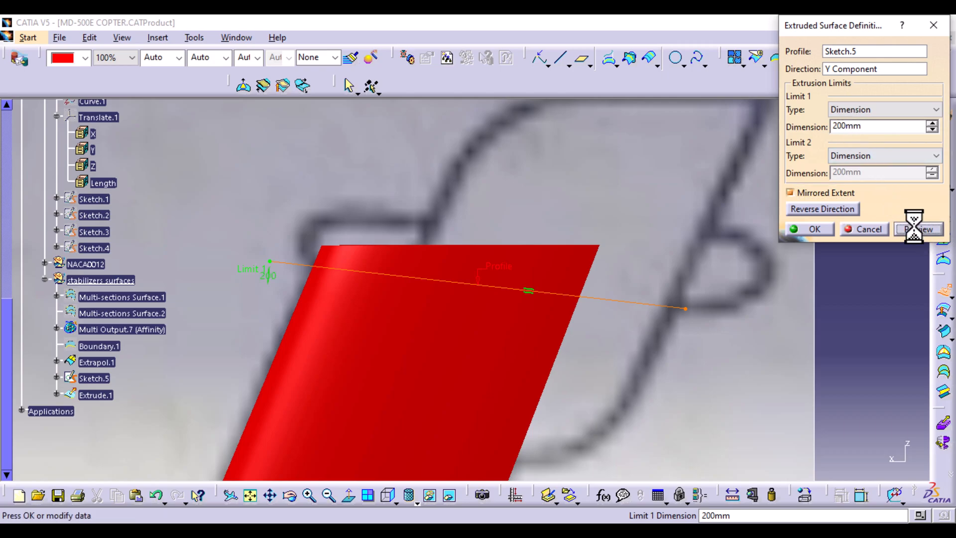
{"action": "middle_click_drag", "start_coordinate": [552, 182], "coordinate": [497, 307]}
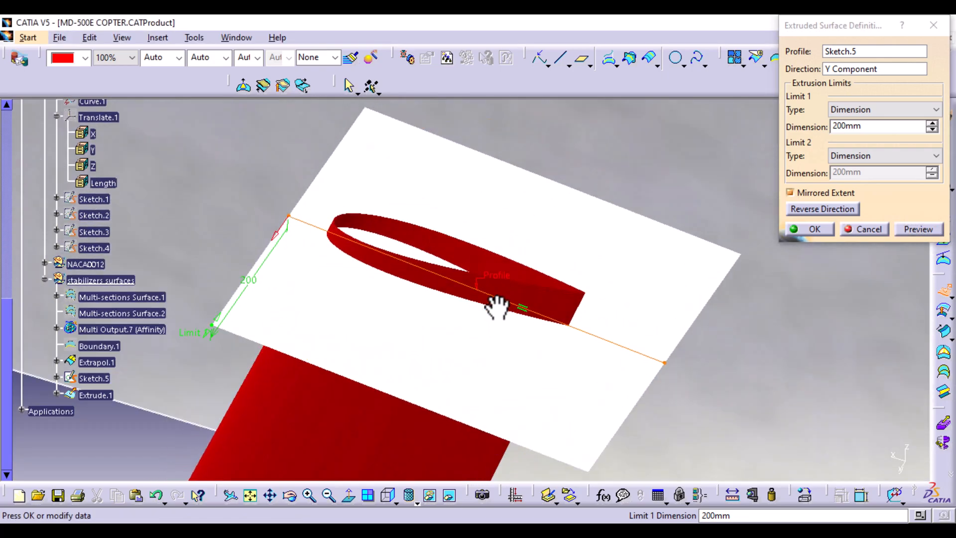
{"action": "left_click", "coordinate": [822, 230]}
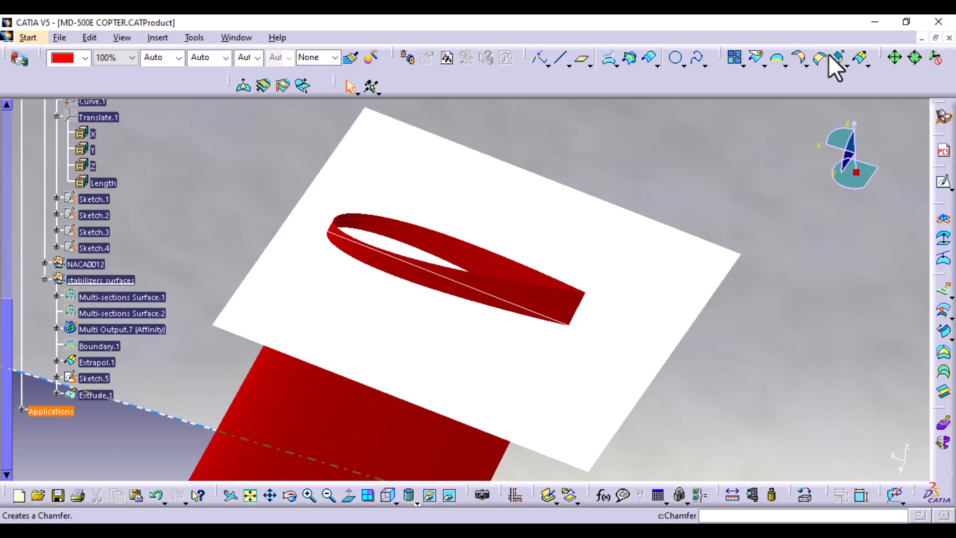
- Split the extrapolated stabilizer surface with the extruded surface, keeping the portion below the slanted cut
{"action": "left_click", "coordinate": [756, 58]}
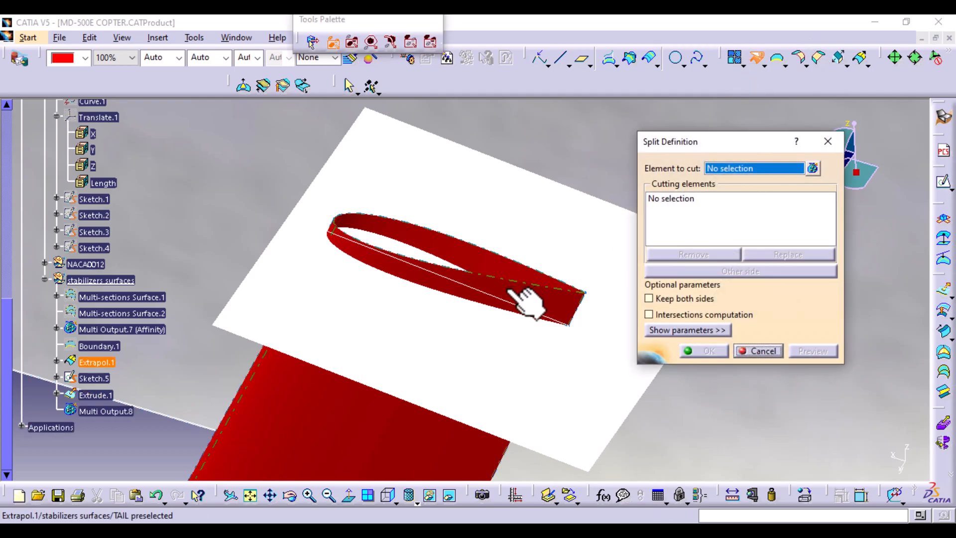
{"action": "left_click", "coordinate": [513, 292]}
{"action": "left_click", "coordinate": [516, 369]}
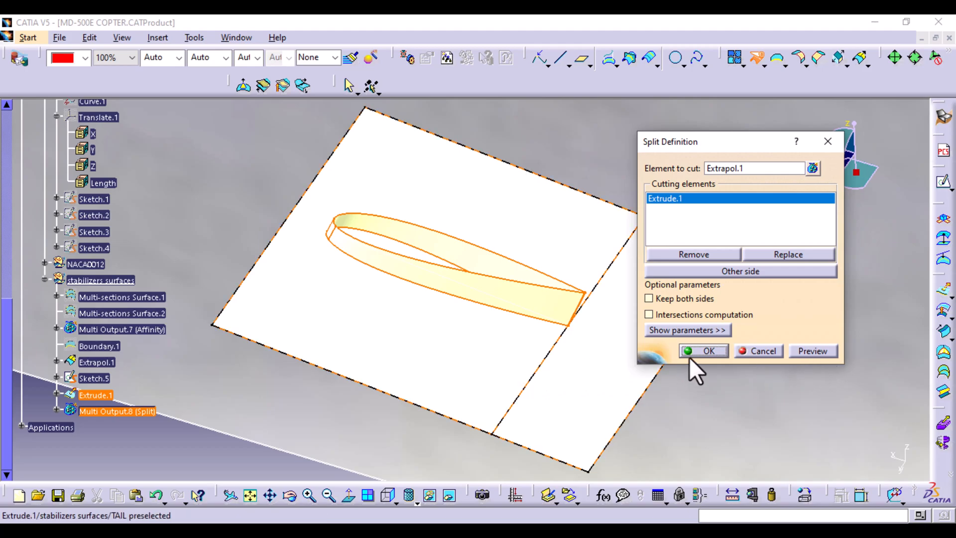
{"action": "left_click", "coordinate": [721, 271]}
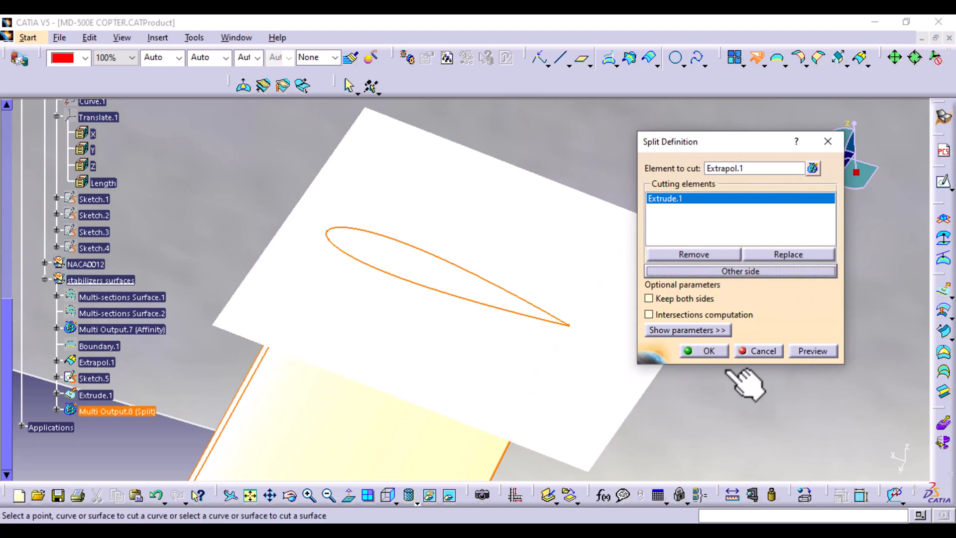
{"action": "left_click", "coordinate": [713, 351]}
- Hide the extruded cutting surface and its slanted tip sketch
{"action": "right_click", "coordinate": [610, 282]}
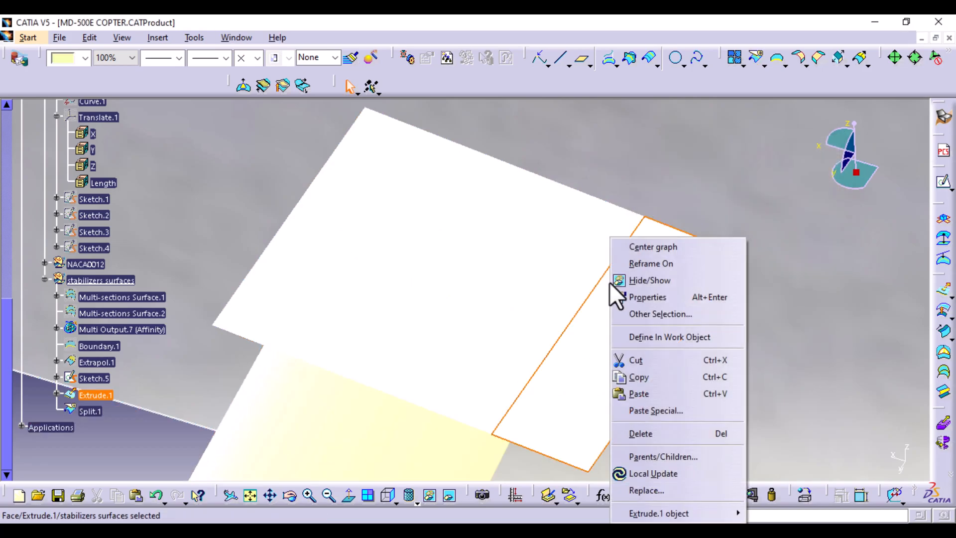
{"action": "left_click", "coordinate": [647, 282]}
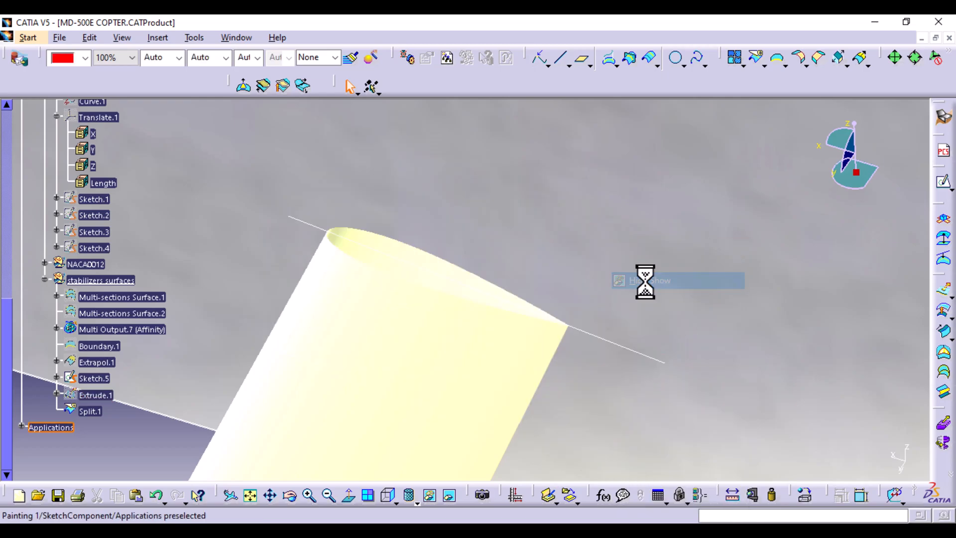
{"action": "left_click", "coordinate": [389, 495]}
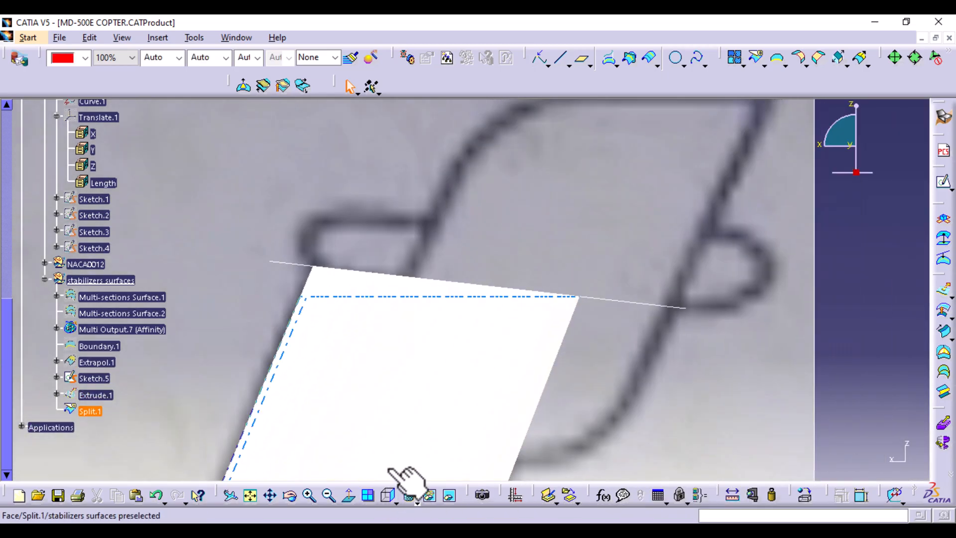
{"action": "right_click", "coordinate": [631, 304]}
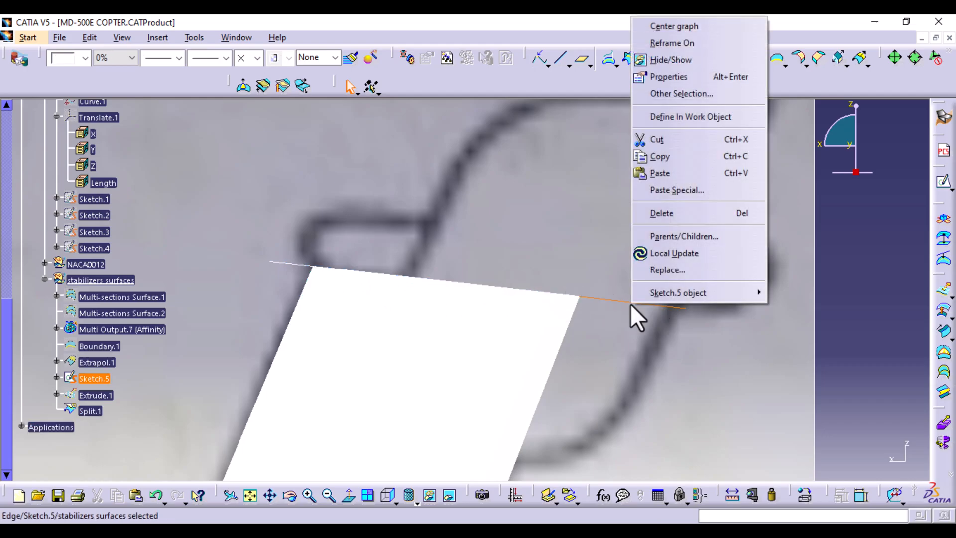
{"action": "left_click", "coordinate": [671, 61]}
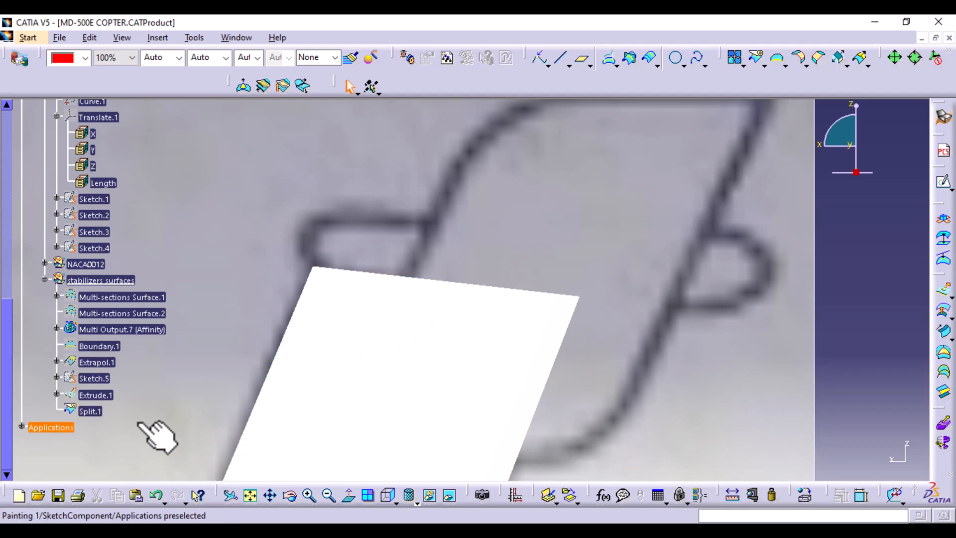
- Colour the split stabilizer surface dark red
{"action": "left_click", "coordinate": [92, 412]}
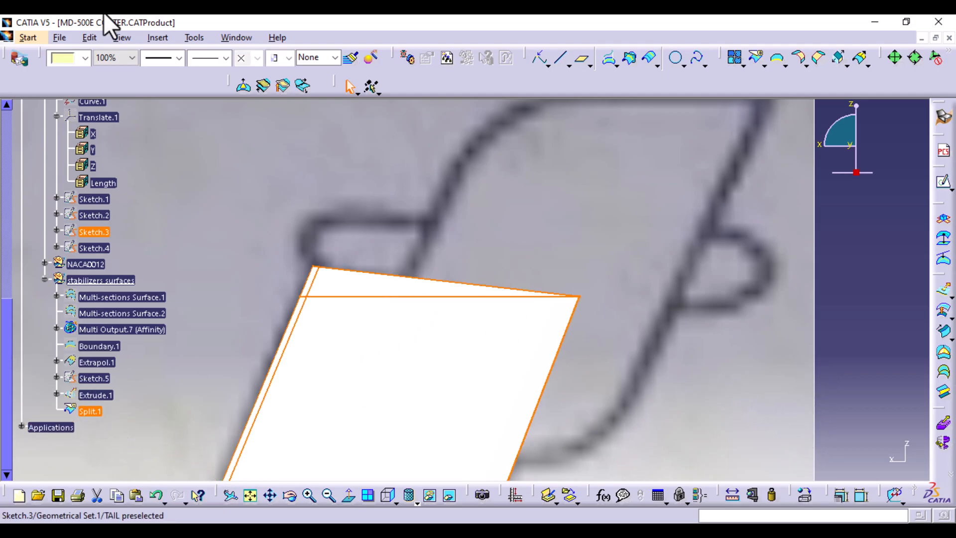
{"action": "left_click", "coordinate": [82, 58]}
{"action": "left_click", "coordinate": [63, 328]}
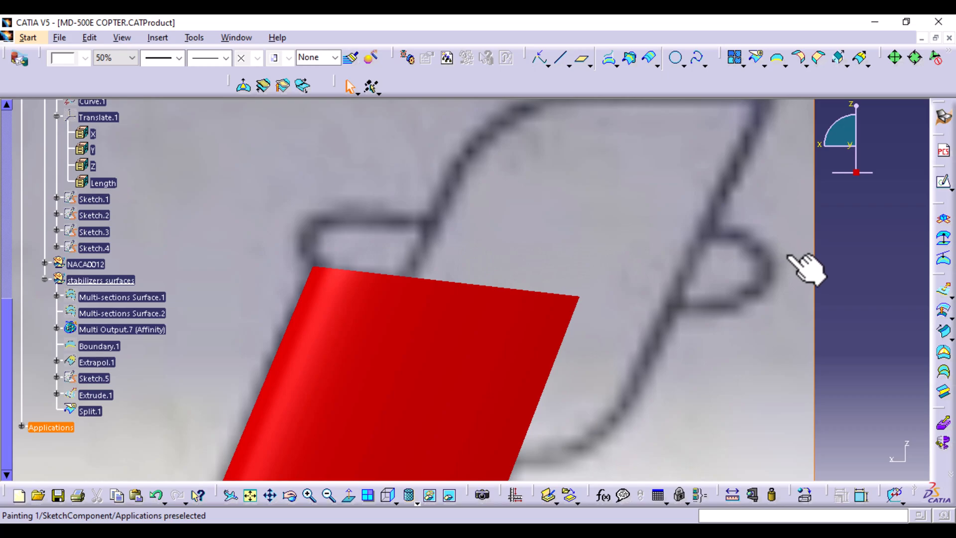
{"action": "left_click", "coordinate": [496, 288]}
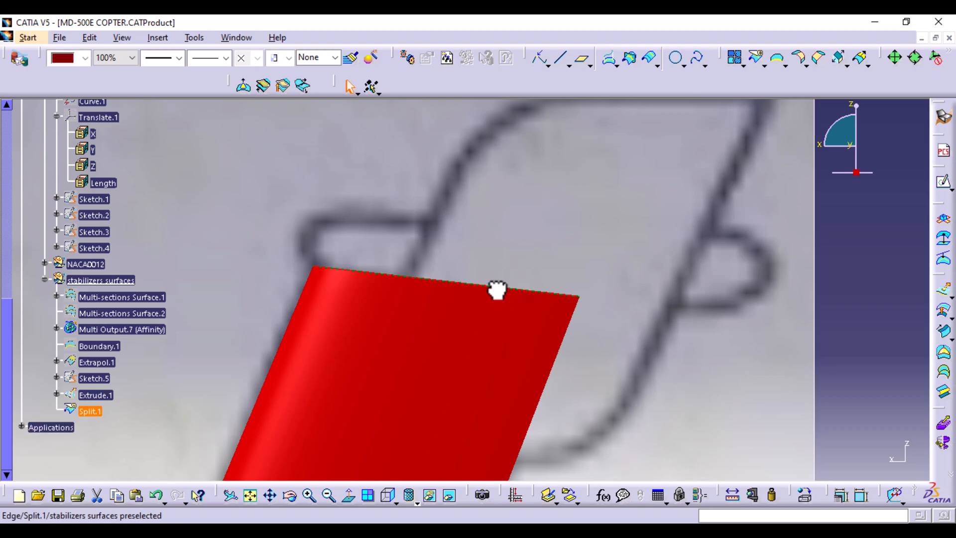
- Extract the slanted upper edge of the split stabilizer surface as a boundary and translate that boundary 23 mm along the Z component
{"action": "left_click", "coordinate": [778, 59]}
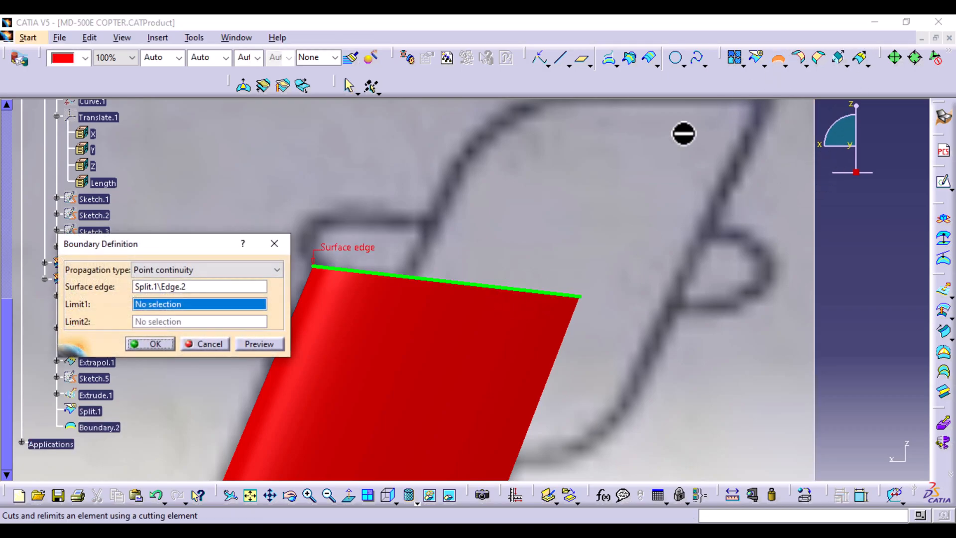
{"action": "left_click", "coordinate": [166, 343]}
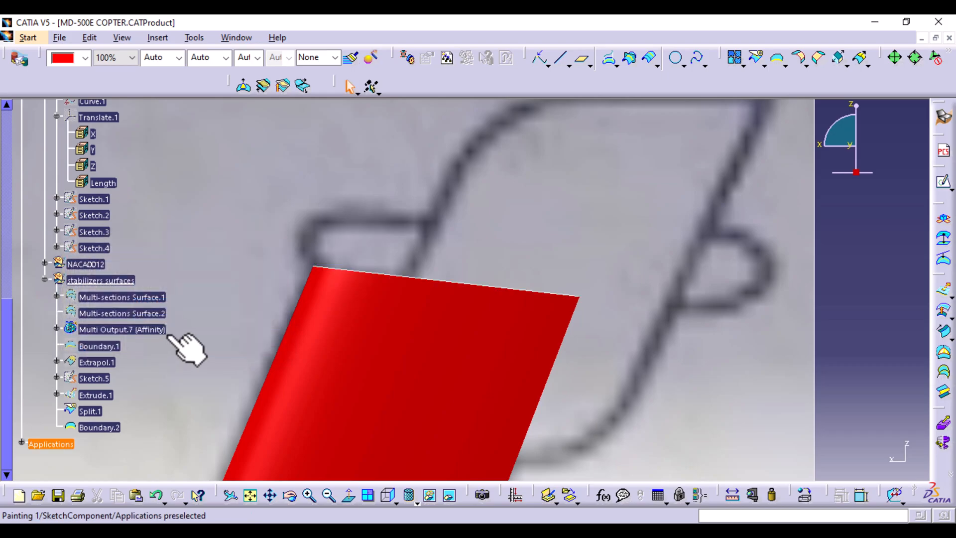
{"action": "left_click", "coordinate": [850, 64]}
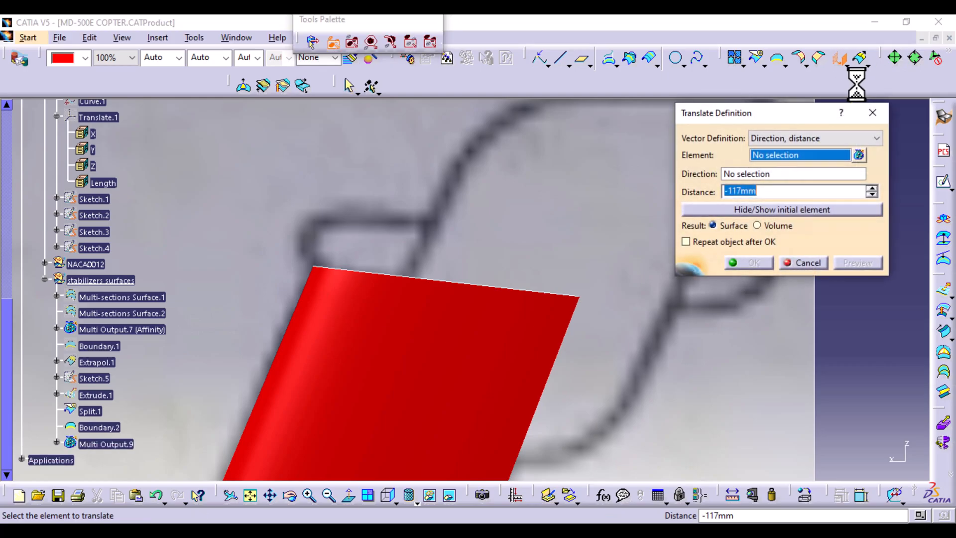
{"action": "right_click", "coordinate": [793, 151]}
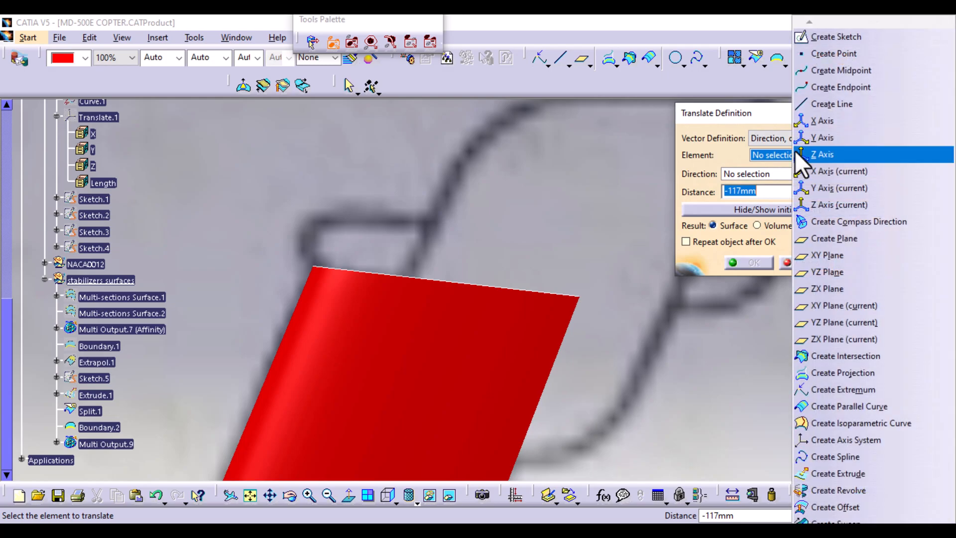
{"action": "left_click", "coordinate": [826, 155]}
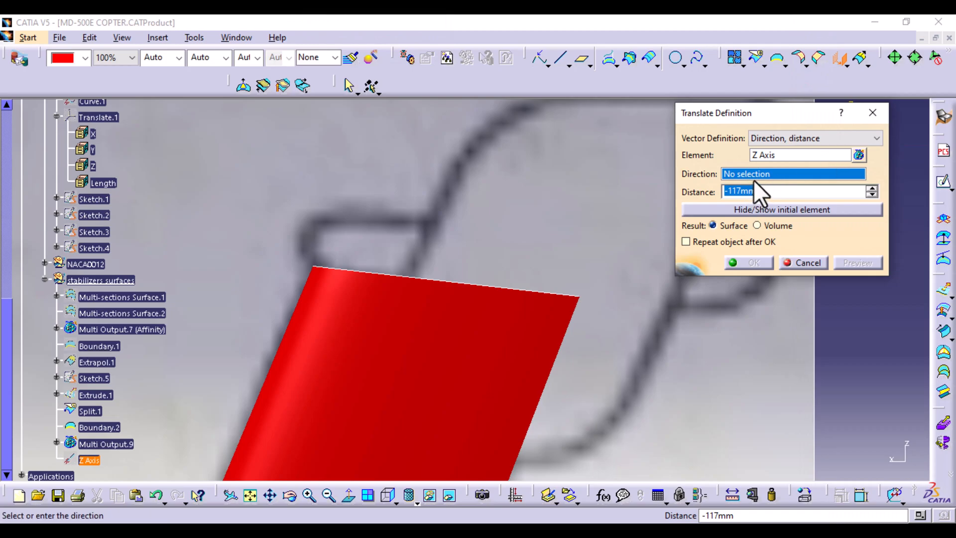
{"action": "left_click", "coordinate": [783, 155]}
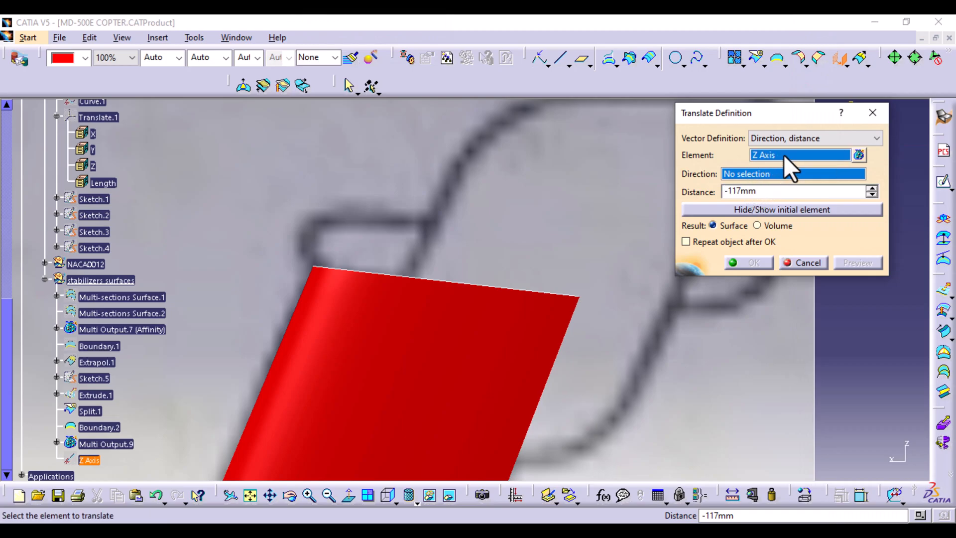
{"action": "left_click", "coordinate": [549, 293]}
{"action": "right_click", "coordinate": [751, 172]}
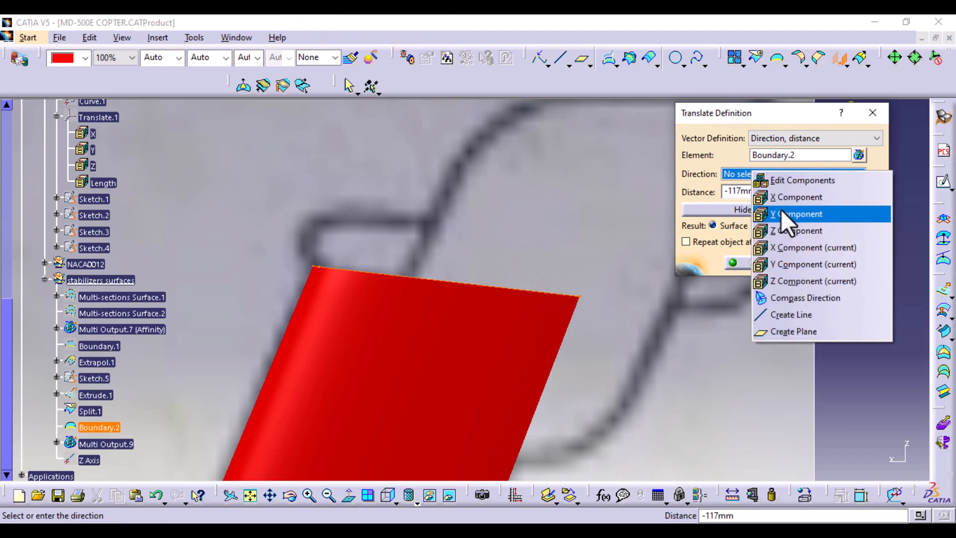
{"action": "left_click", "coordinate": [782, 229]}
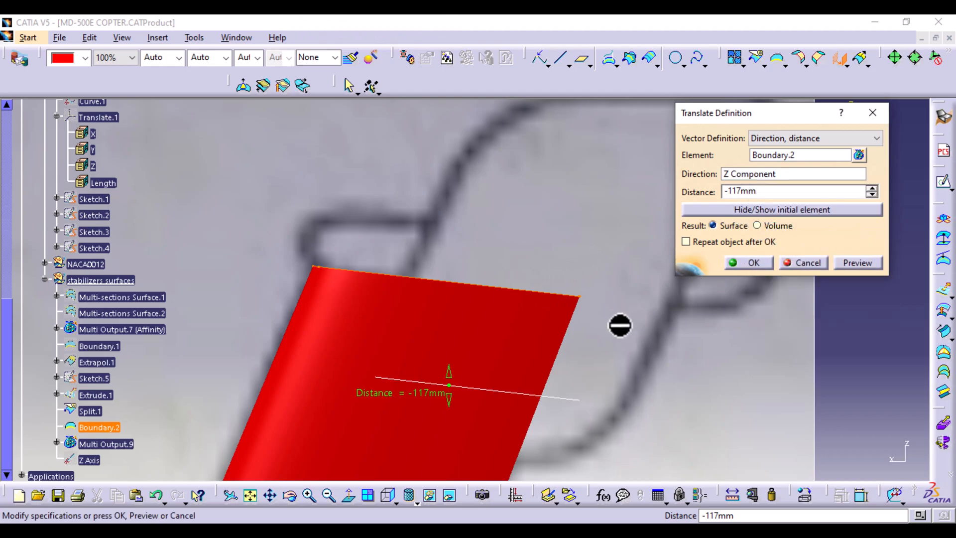
{"action": "left_click_drag", "start_coordinate": [453, 384], "coordinate": [462, 251]}
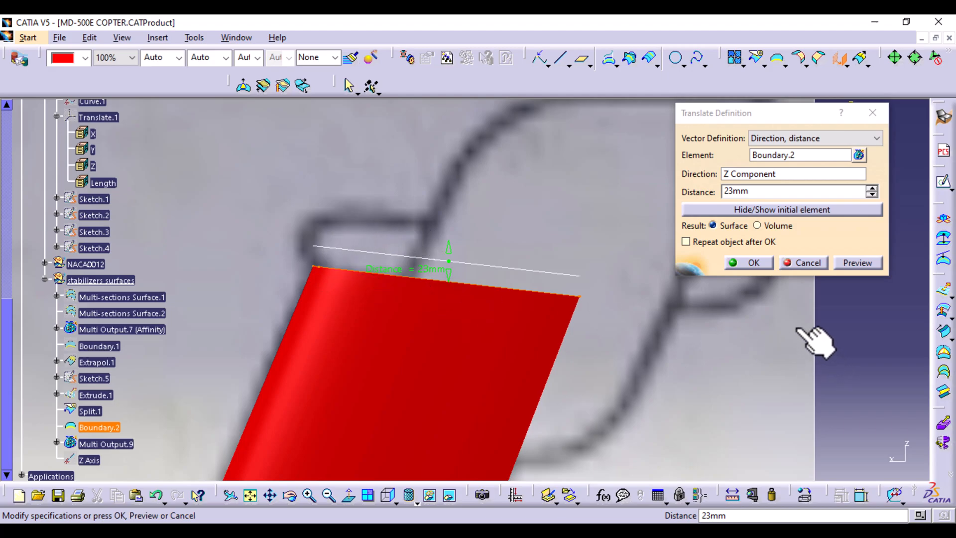
{"action": "left_click", "coordinate": [757, 263]}
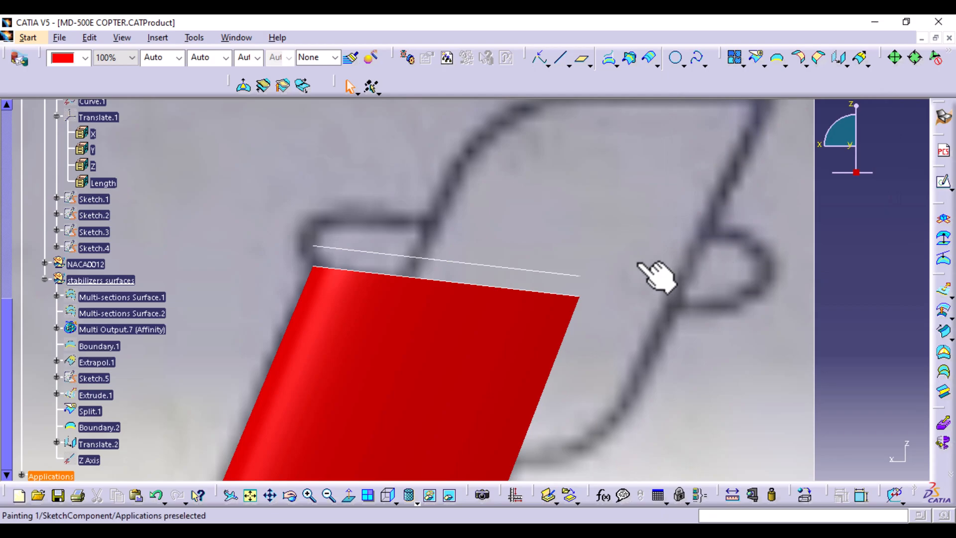
- Examine the translated profile and the stabilizer against the blueprints in the top and side views
{"action": "middle_click_drag", "start_coordinate": [448, 204], "coordinate": [438, 240]}
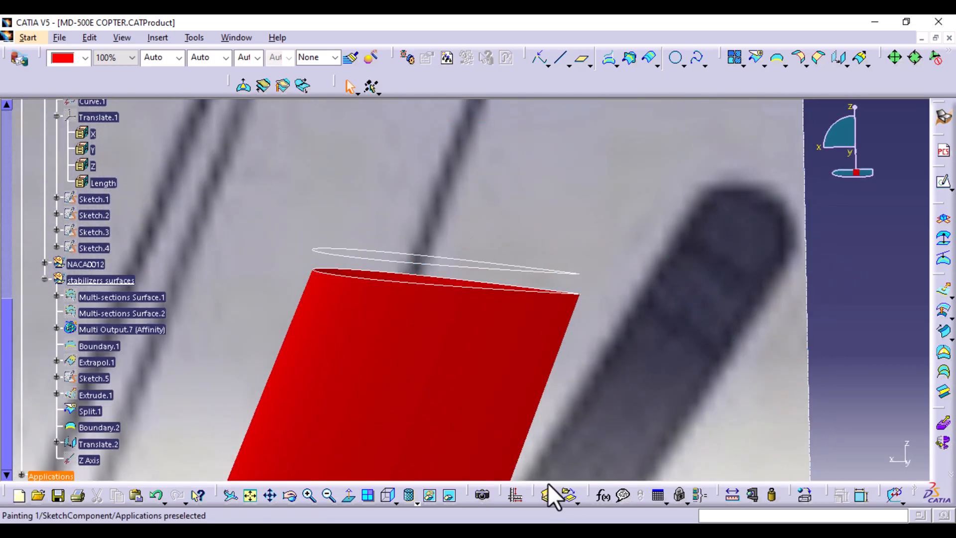
{"action": "left_click", "coordinate": [392, 496]}
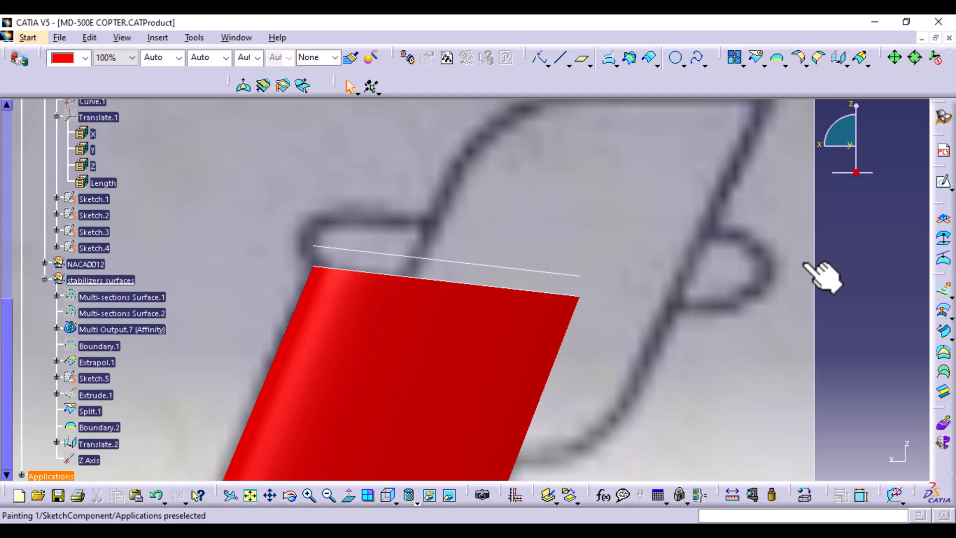
{"action": "left_click", "coordinate": [397, 502]}
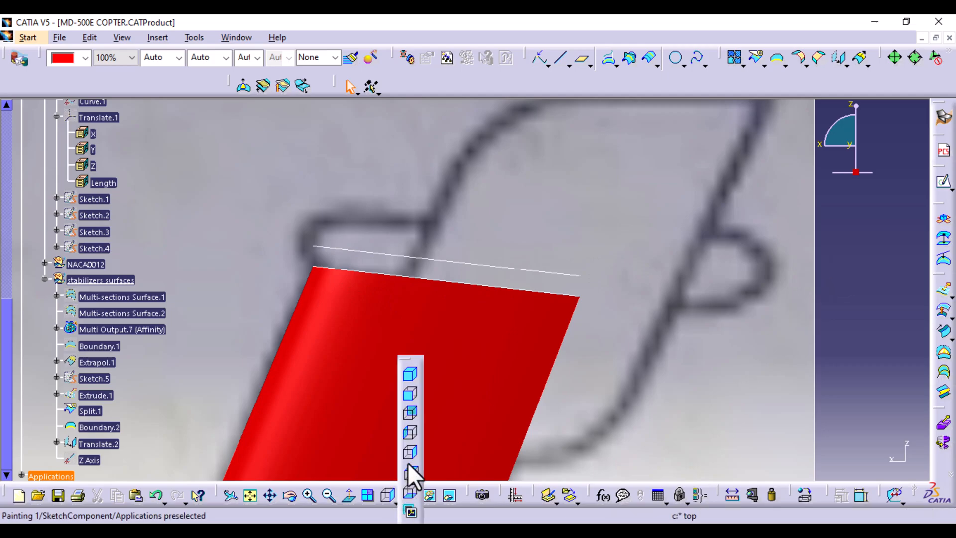
{"action": "left_click", "coordinate": [411, 474]}
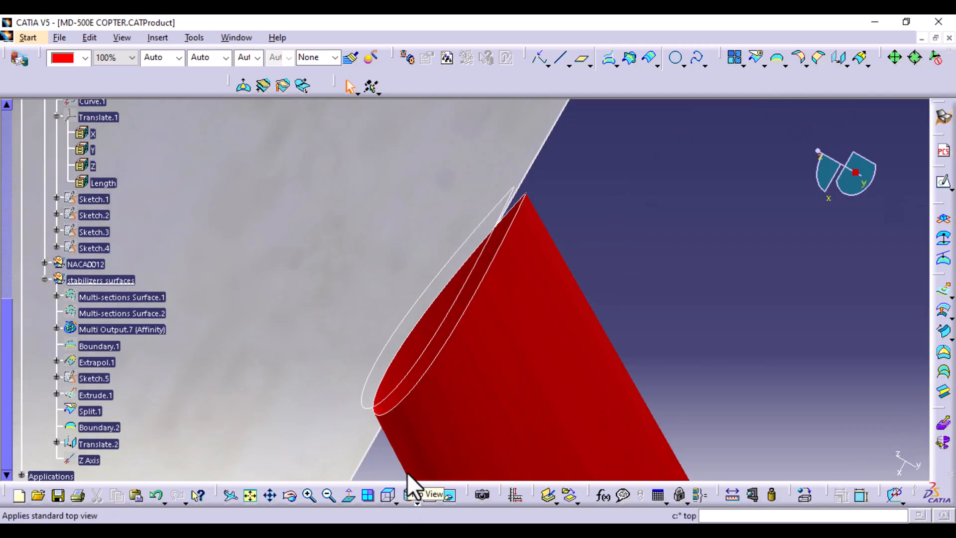
{"action": "middle_click_drag", "start_coordinate": [693, 348], "coordinate": [670, 449]}
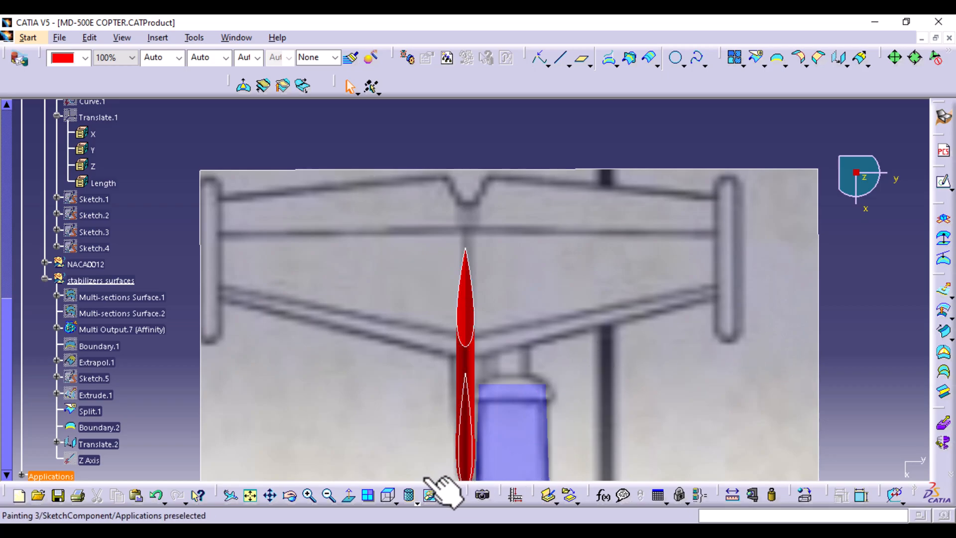
{"action": "left_click", "coordinate": [396, 502]}
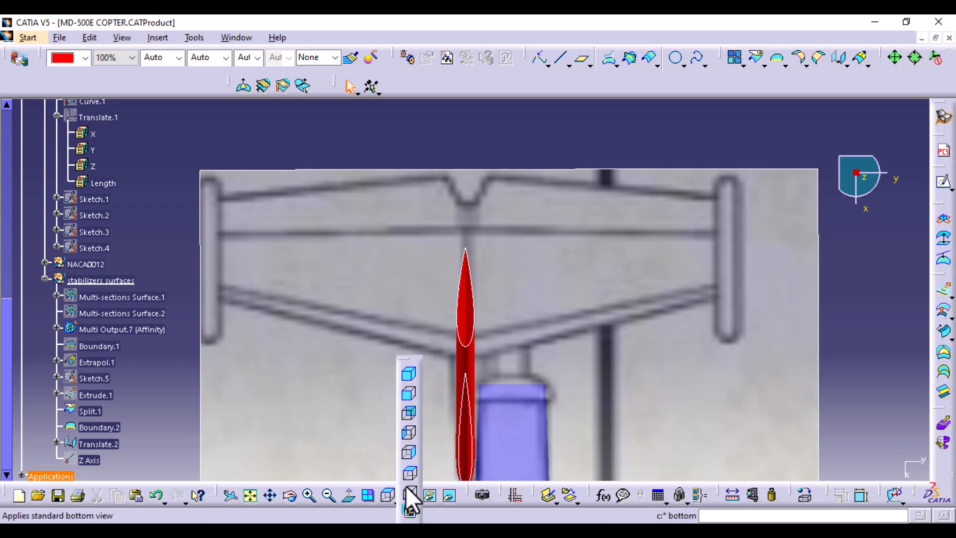
{"action": "left_click", "coordinate": [411, 455]}
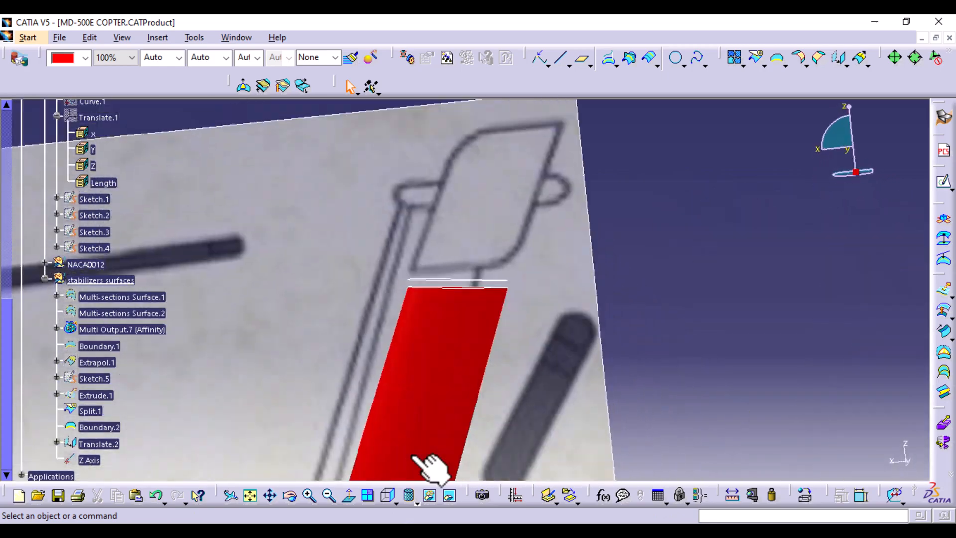
{"action": "middle_click_drag", "start_coordinate": [507, 368], "coordinate": [555, 284]}
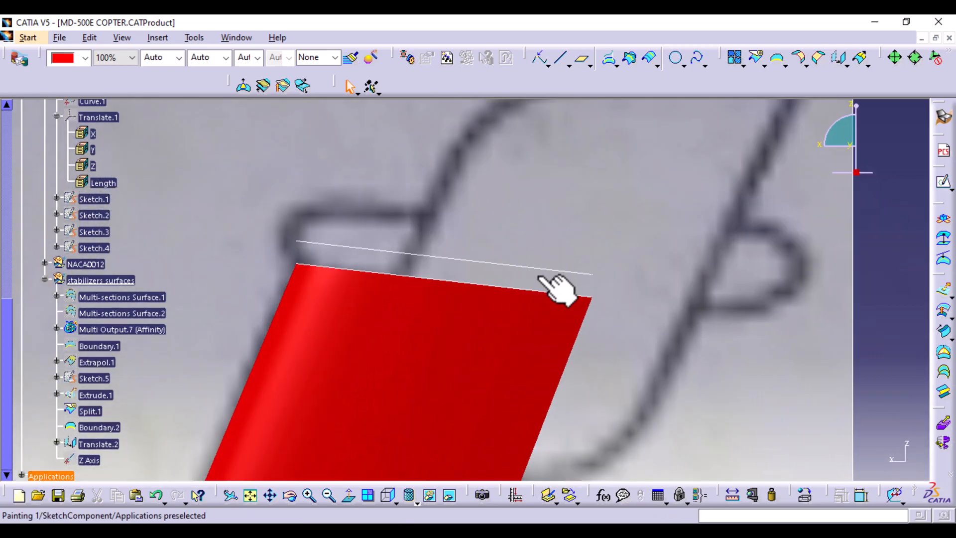
- Hide the original boundary curve and create a minimum extremum point on the translated profile along the X component
{"action": "right_click", "coordinate": [551, 296]}
{"action": "left_click", "coordinate": [563, 280]}
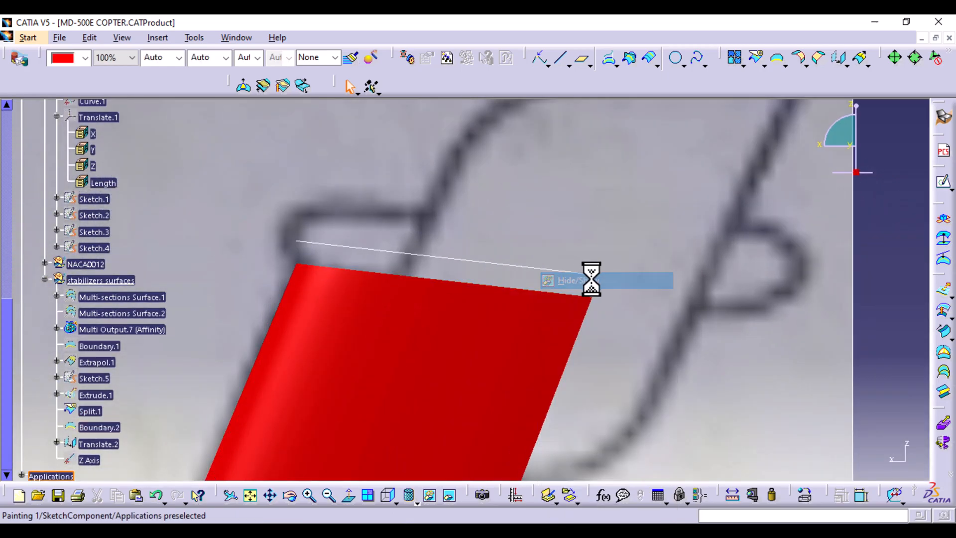
{"action": "left_click", "coordinate": [544, 67]}
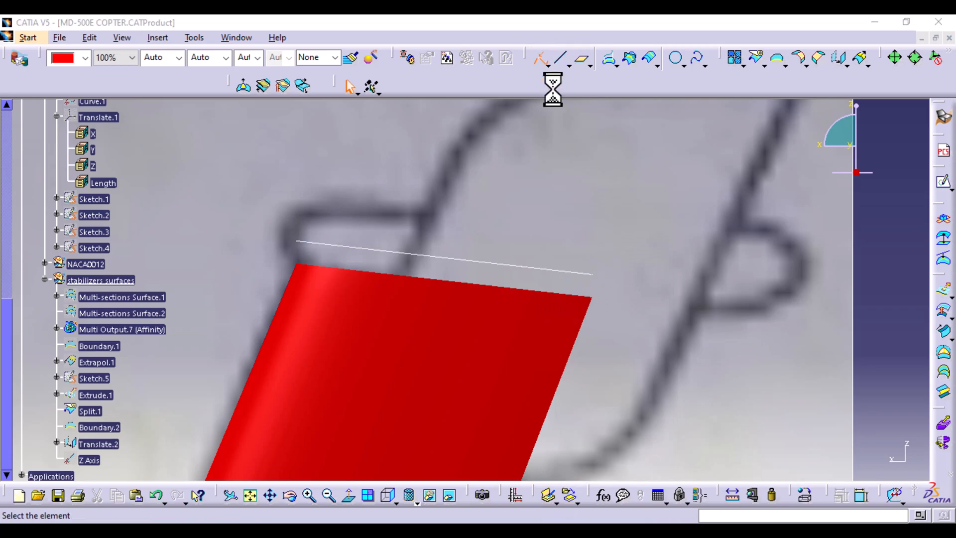
{"action": "left_click", "coordinate": [593, 274]}
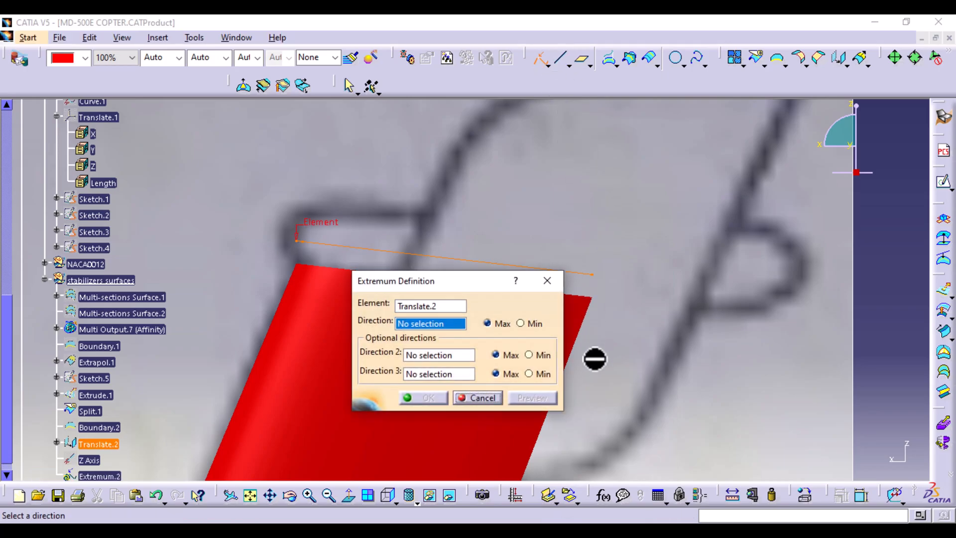
{"action": "right_click", "coordinate": [440, 328]}
{"action": "left_click", "coordinate": [464, 347]}
{"action": "left_click", "coordinate": [520, 323]}
{"action": "left_click", "coordinate": [428, 397]}
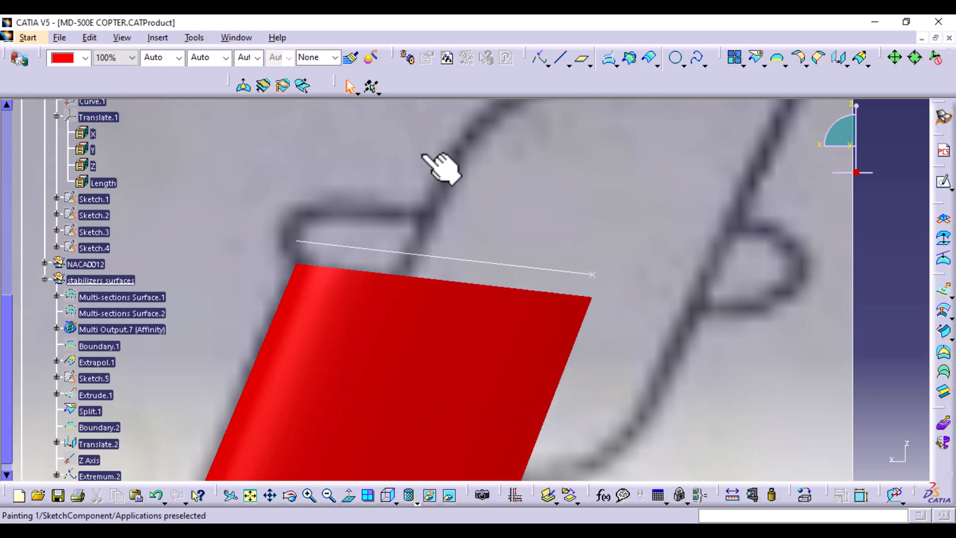
- Create a standard axis system with its origin at the extremum point on the translated profile's trailing end
{"action": "left_click", "coordinate": [158, 36]}
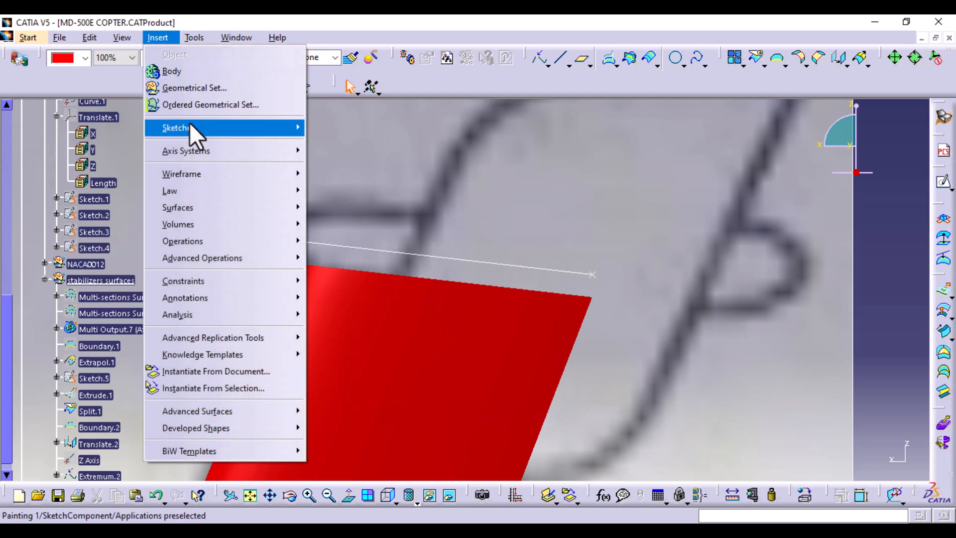
{"action": "mouse_move", "coordinate": [189, 150]}
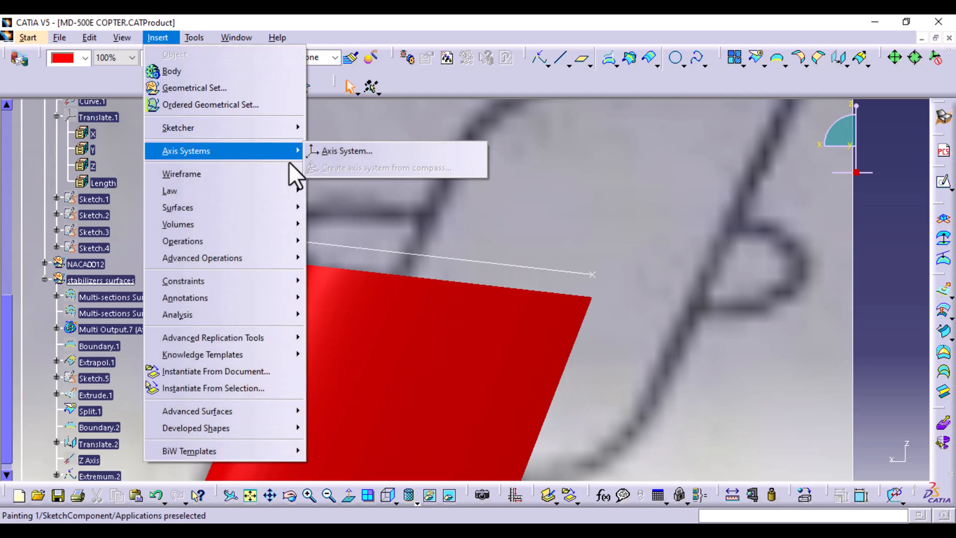
{"action": "left_click", "coordinate": [344, 149]}
{"action": "left_click", "coordinate": [594, 272]}
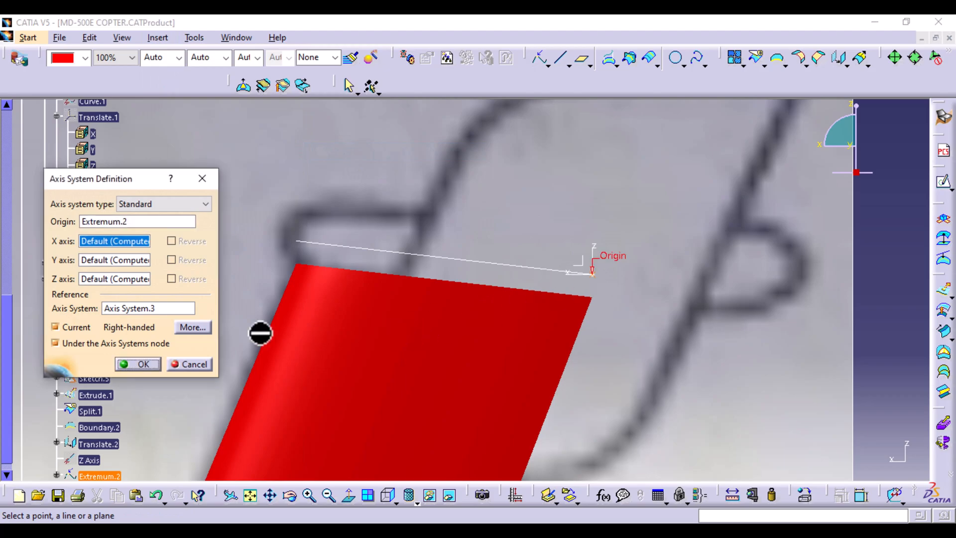
{"action": "left_click", "coordinate": [142, 364]}
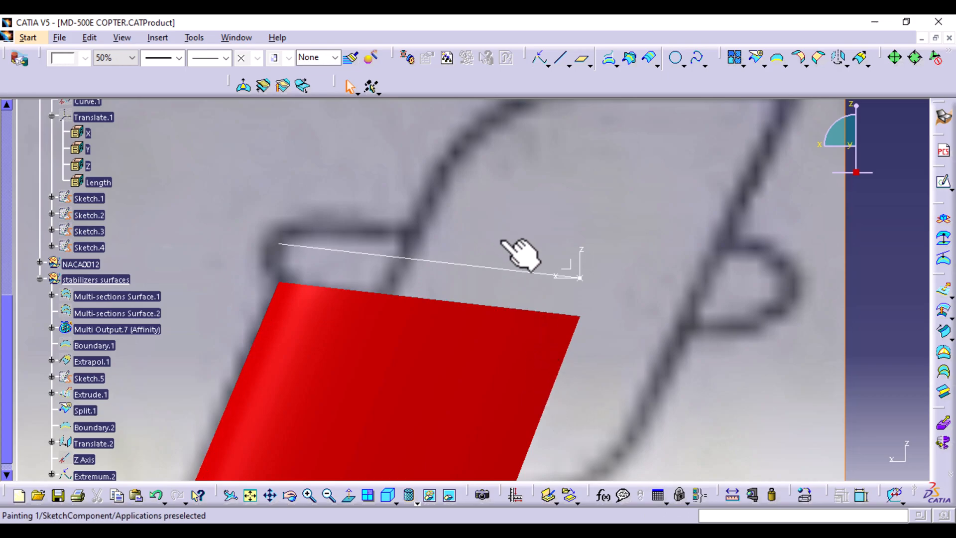
- Create a maximum extremum point on the translated profile along the X component, at its leading end
{"action": "middle_click_drag", "start_coordinate": [442, 212], "coordinate": [432, 309]}
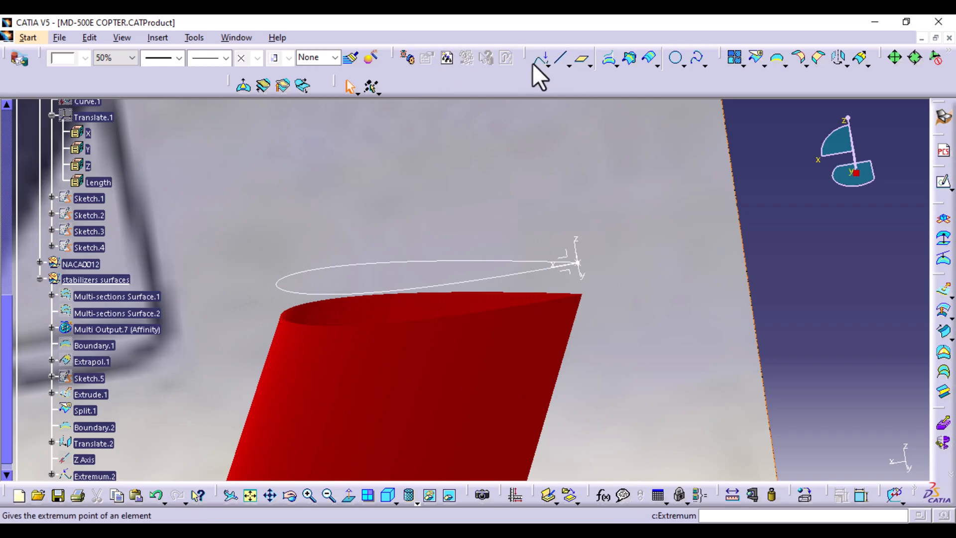
{"action": "left_click", "coordinate": [537, 59]}
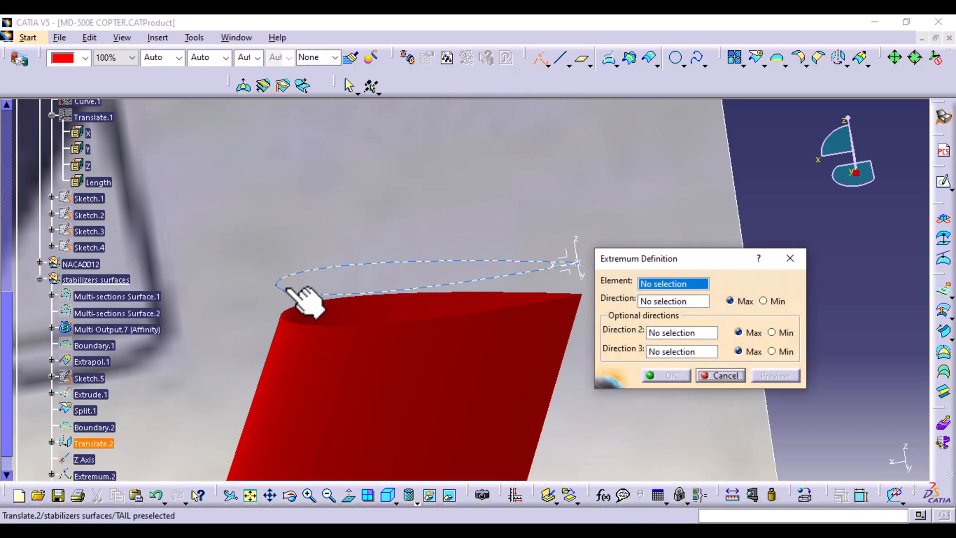
{"action": "left_click", "coordinate": [304, 293]}
{"action": "right_click", "coordinate": [677, 304]}
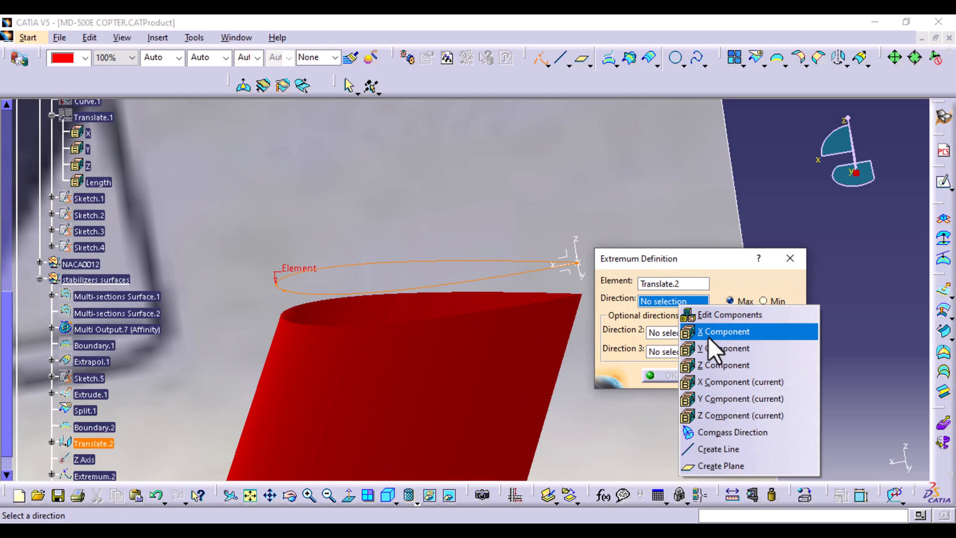
{"action": "left_click", "coordinate": [709, 334]}
{"action": "left_click", "coordinate": [673, 376]}
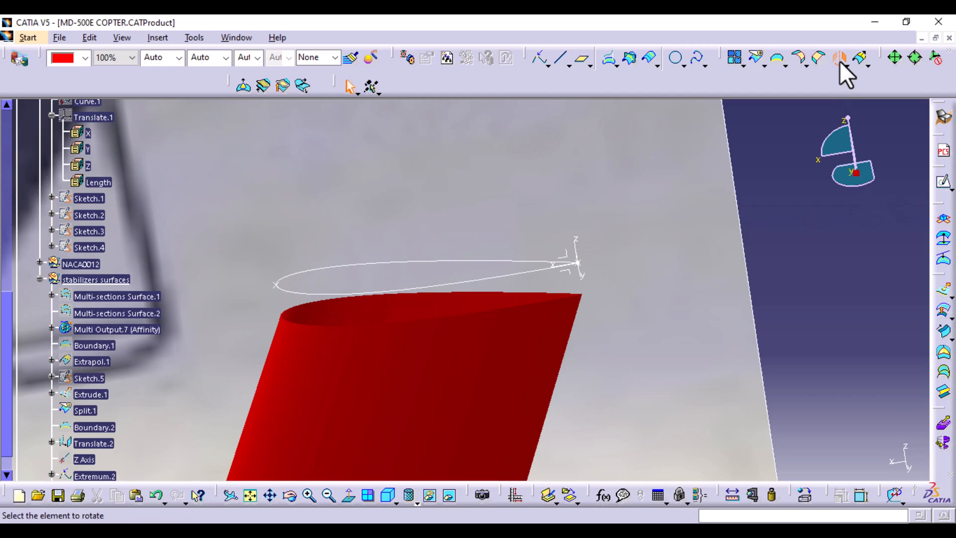
- Select the translated profile for a Rotate and create its axis as a point-point line from the leading extremum to the trailing extremum
{"action": "left_click", "coordinate": [468, 261]}
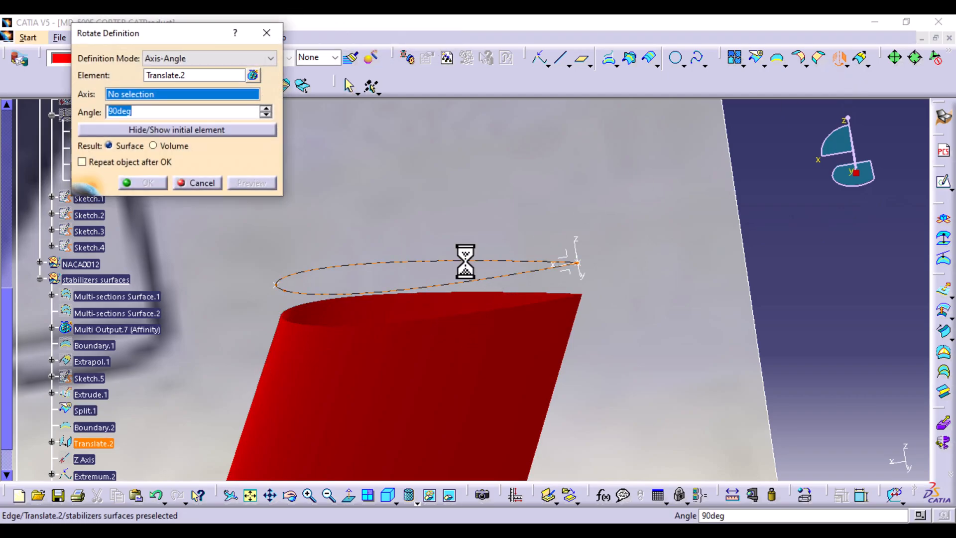
{"action": "right_click", "coordinate": [159, 92]}
{"action": "left_click", "coordinate": [195, 101]}
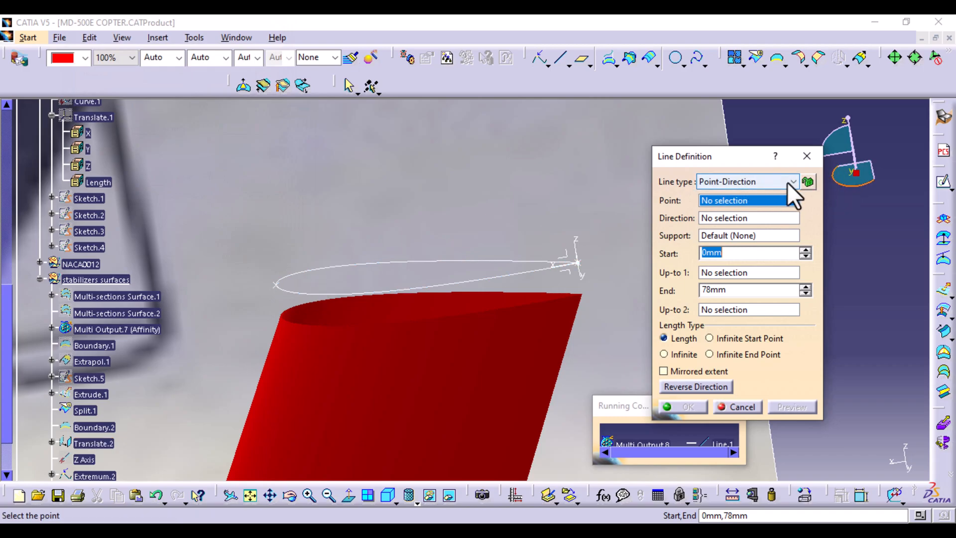
{"action": "left_click", "coordinate": [788, 182]}
{"action": "left_click", "coordinate": [750, 197]}
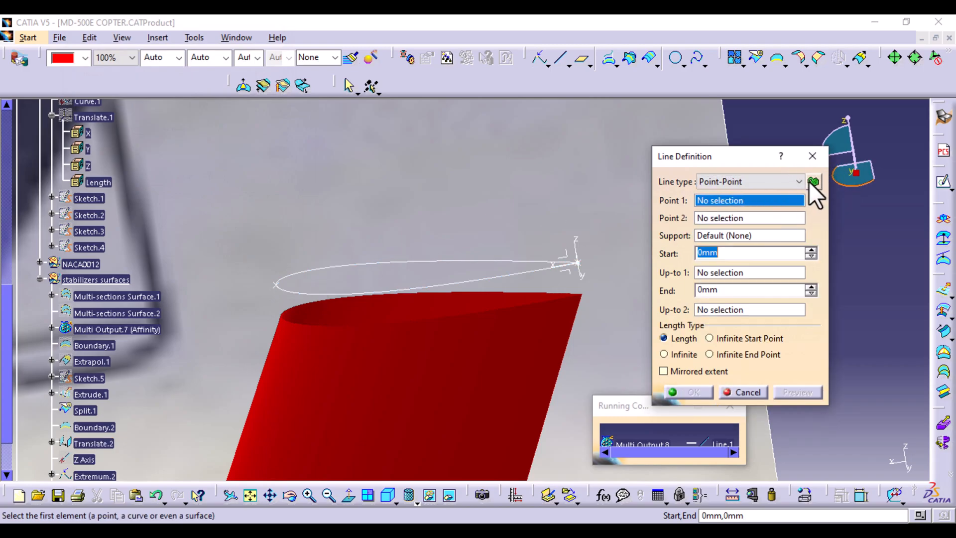
{"action": "left_click", "coordinate": [813, 183]}
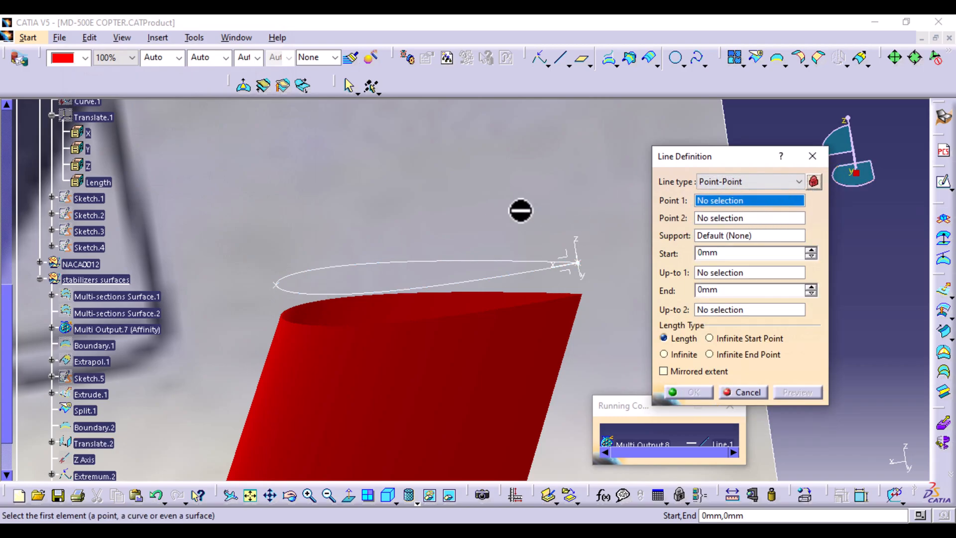
{"action": "left_click", "coordinate": [276, 282]}
{"action": "left_click", "coordinate": [580, 263]}
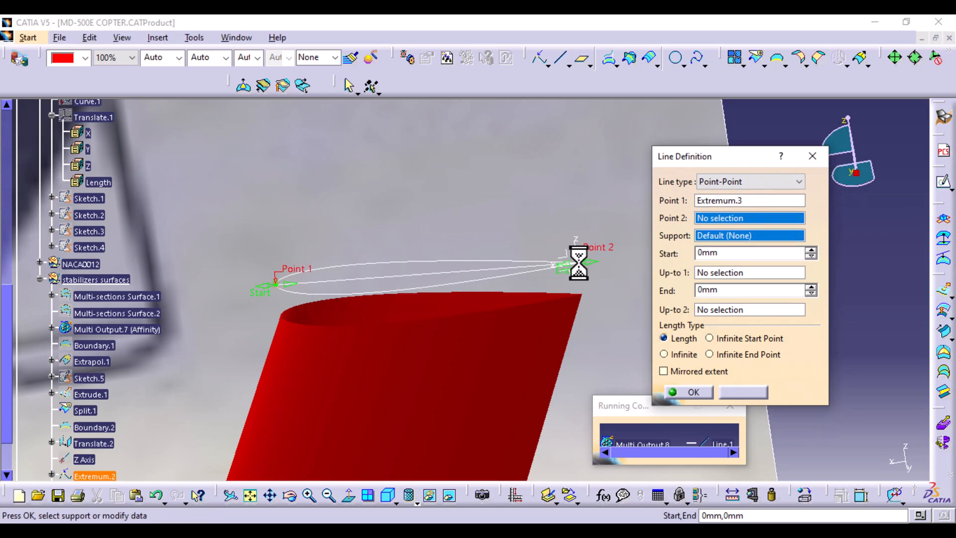
{"action": "left_click", "coordinate": [694, 392]}
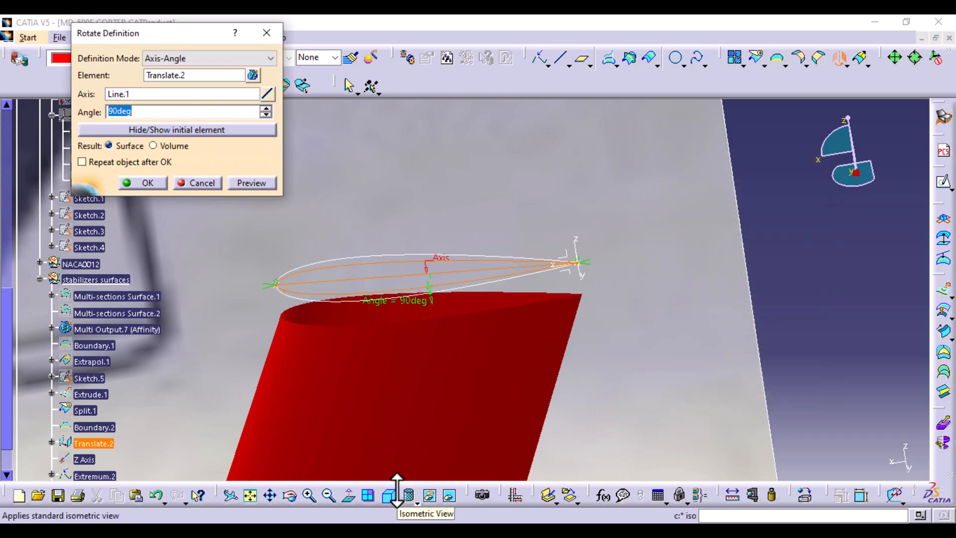
- Rotate the translated profile 90 degrees about the line between its extremum points and hide the initial profile
{"action": "left_click", "coordinate": [416, 499]}
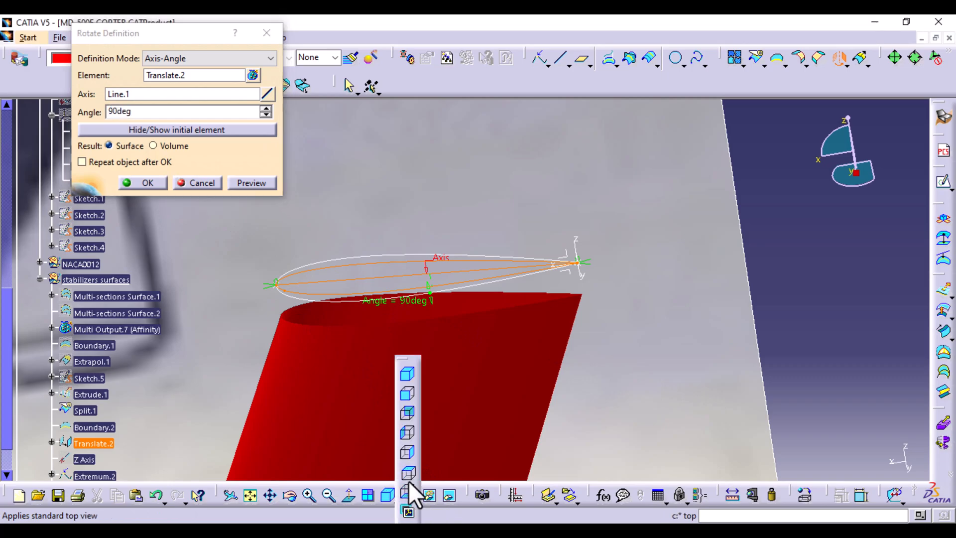
{"action": "left_click", "coordinate": [409, 454]}
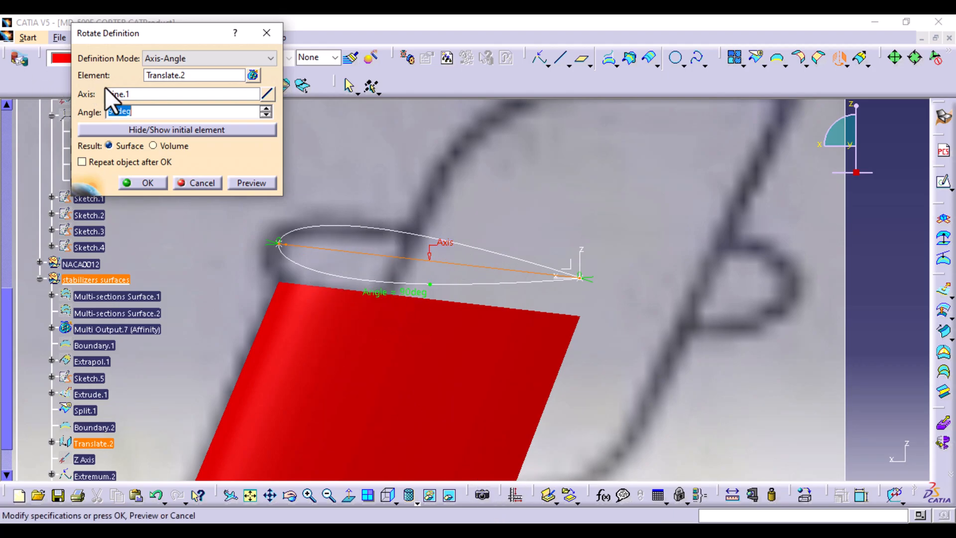
{"action": "left_click", "coordinate": [145, 129]}
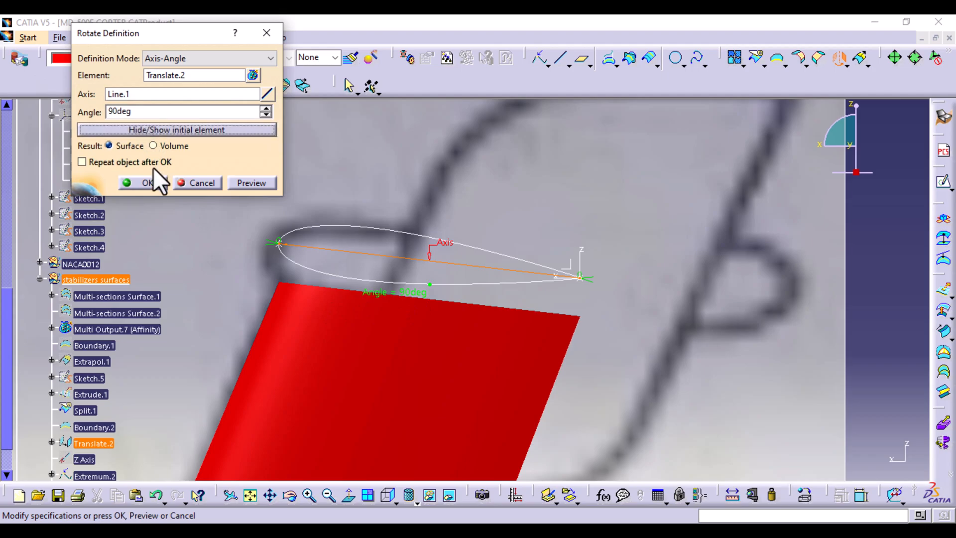
{"action": "left_click", "coordinate": [153, 182]}
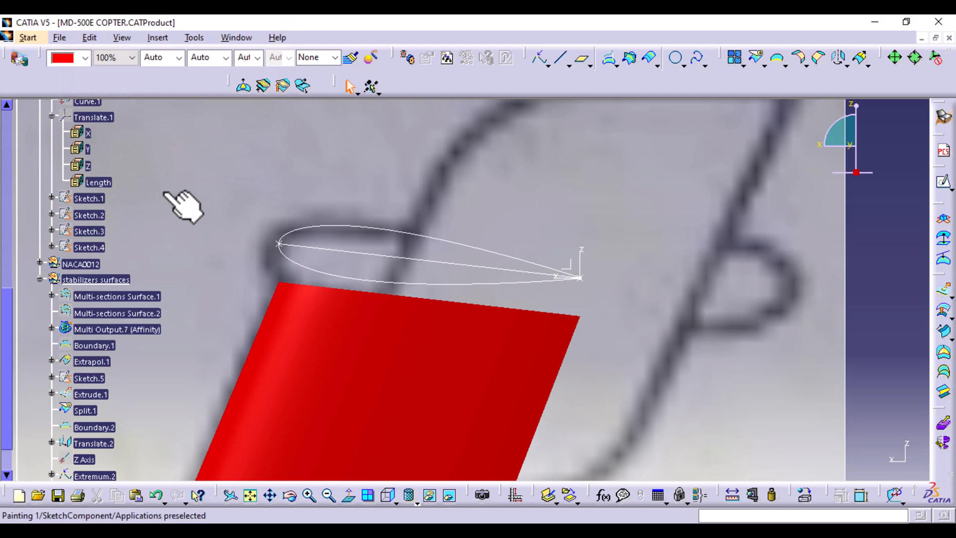
{"action": "scroll", "coordinate": [96, 437], "scroll_direction": "down", "scroll_amount": 3}
{"action": "double_click", "coordinate": [95, 394]}
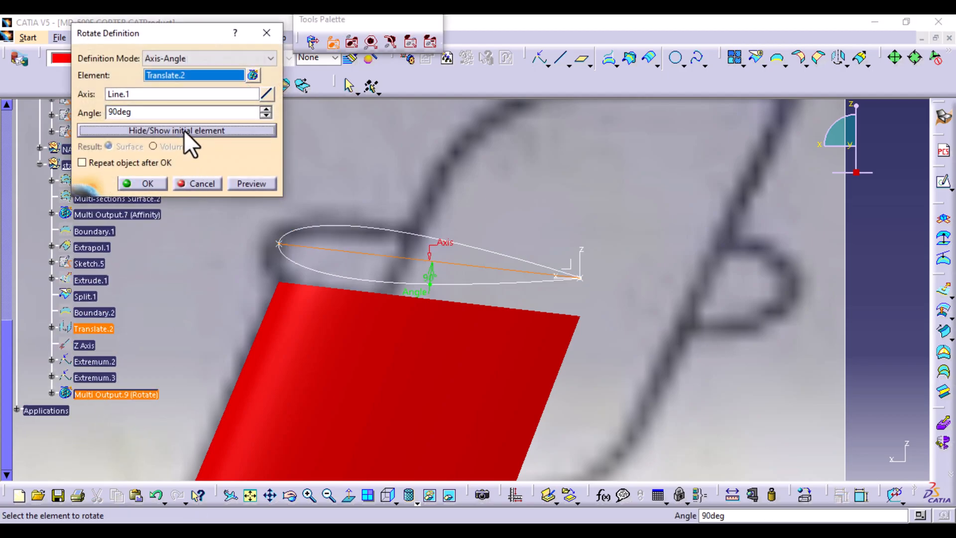
{"action": "left_click", "coordinate": [155, 184]}
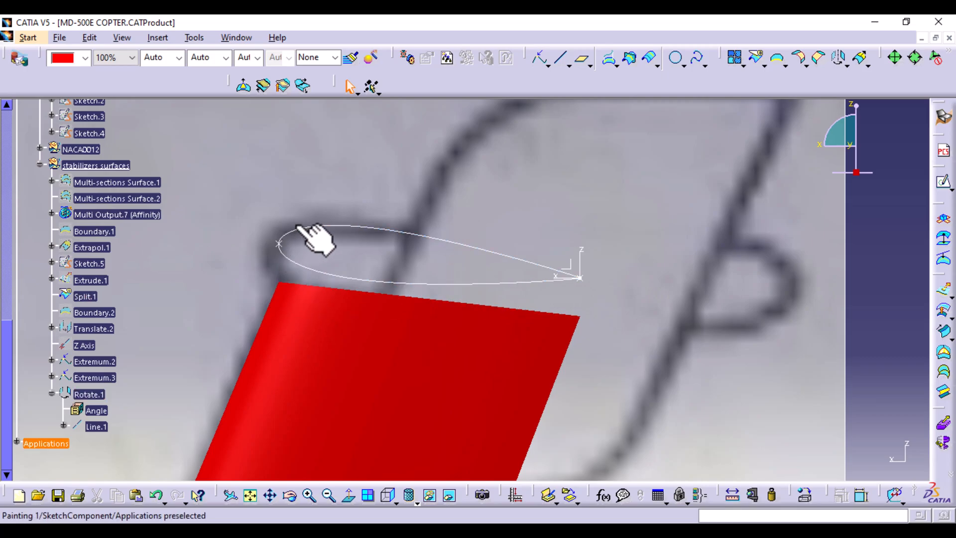
- Start an Affinity of the rotated profile and open the definition of a new point for its origin
{"action": "left_click", "coordinate": [846, 65]}
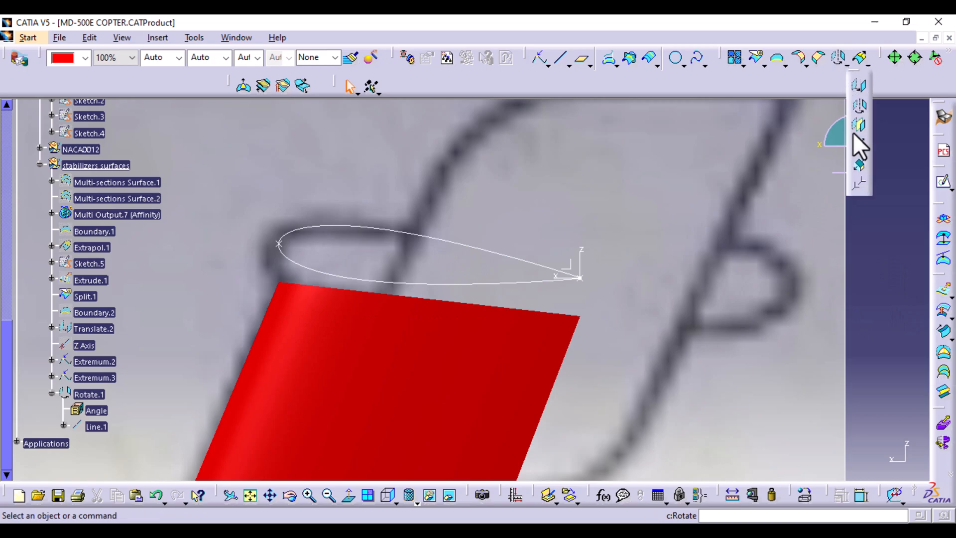
{"action": "left_click", "coordinate": [865, 164]}
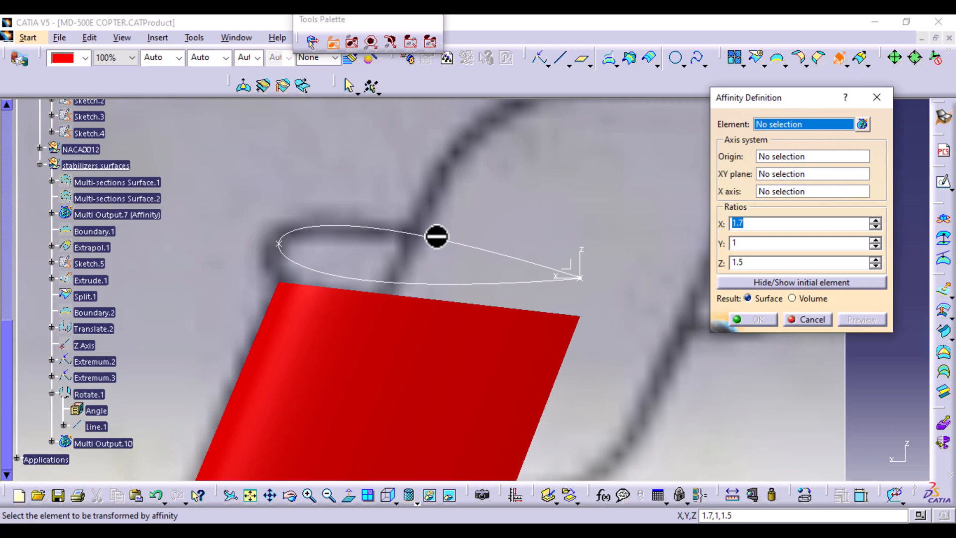
{"action": "left_click", "coordinate": [445, 240]}
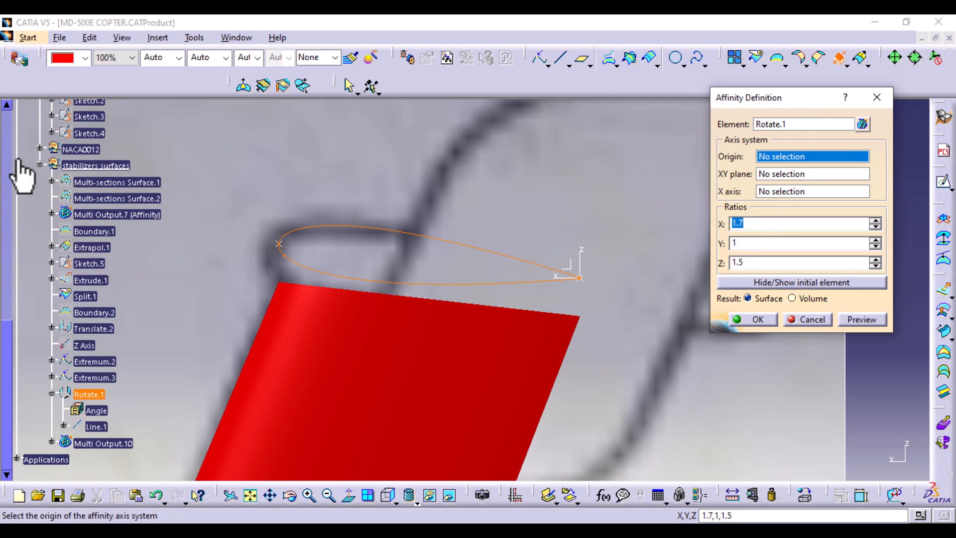
{"action": "middle_click_drag", "start_coordinate": [679, 255], "coordinate": [543, 339]}
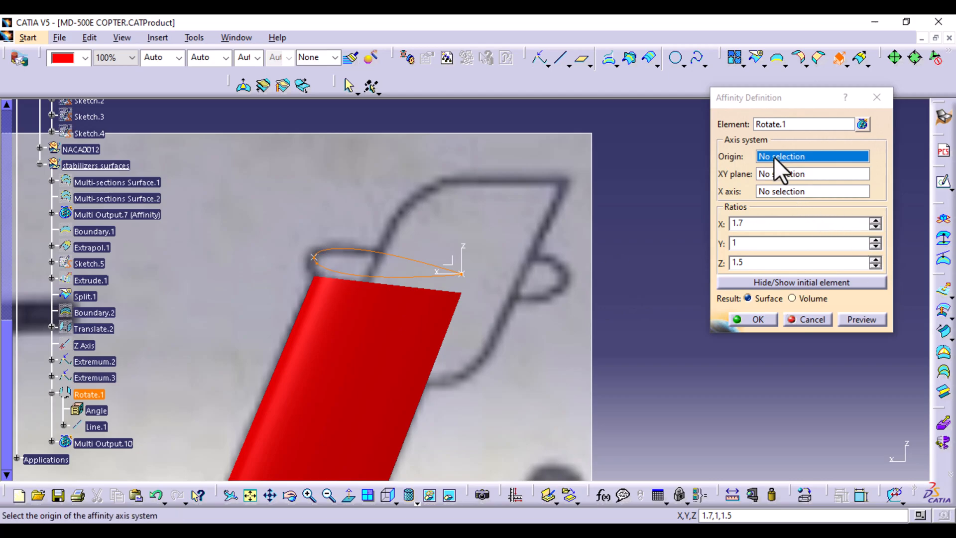
{"action": "right_click", "coordinate": [847, 154]}
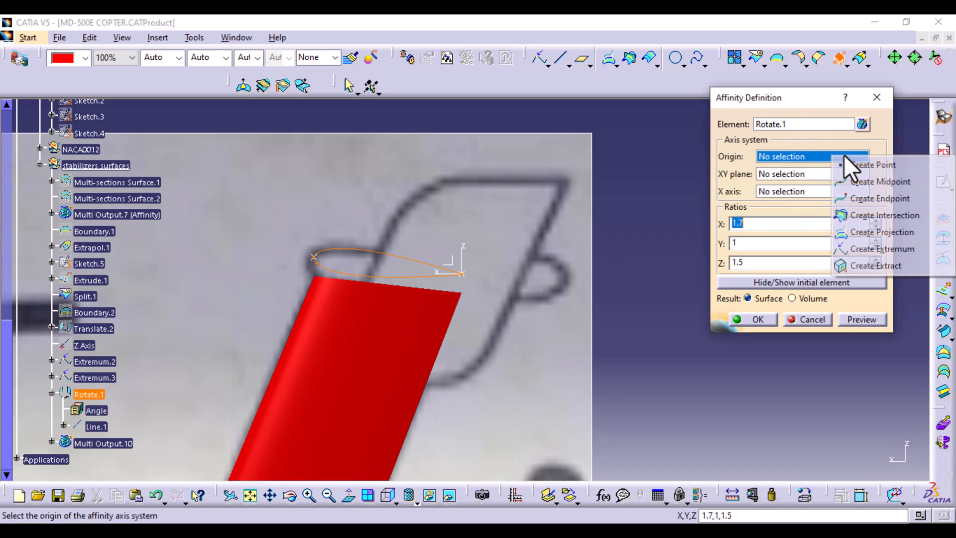
{"action": "left_click", "coordinate": [874, 168]}
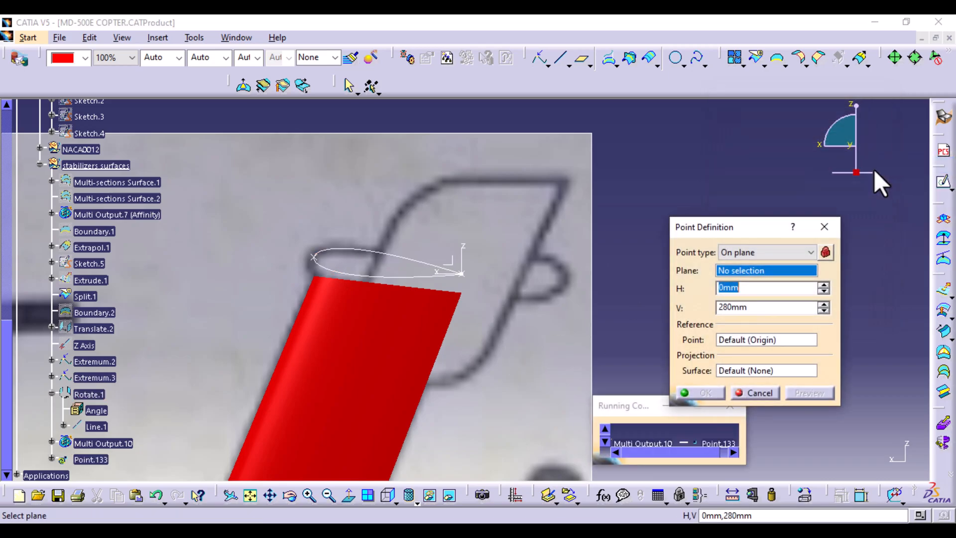
- Create a supporting plane for the origin point using the Through planar curve type on the rotated profile
{"action": "mouse_move", "coordinate": [474, 314]}
{"action": "middle_mouse_down"}
{"action": "mouse_move", "coordinate": [493, 263]}
{"action": "mouse_move", "coordinate": [525, 380]}
{"action": "mouse_move", "coordinate": [509, 325]}
{"action": "middle_mouse_up"}
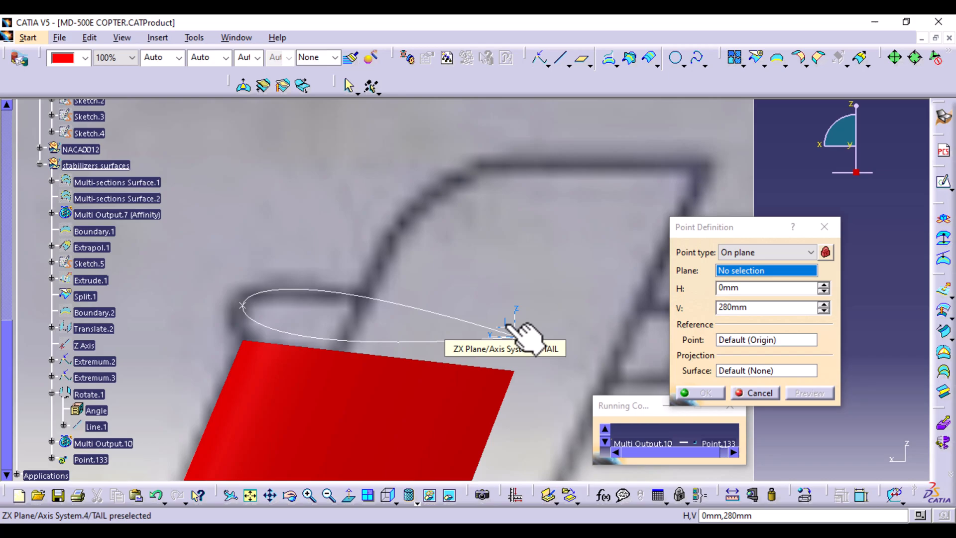
{"action": "right_click", "coordinate": [787, 271]}
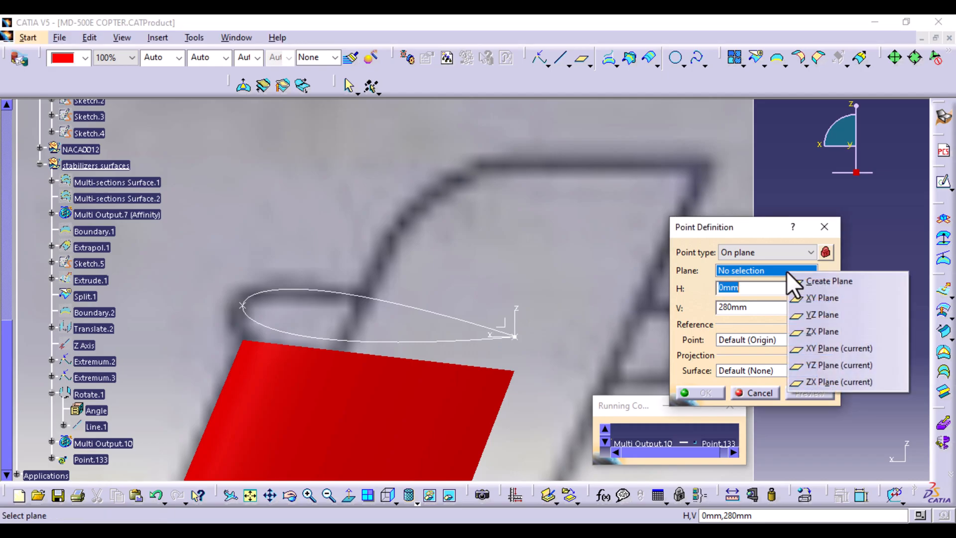
{"action": "left_click", "coordinate": [824, 282]}
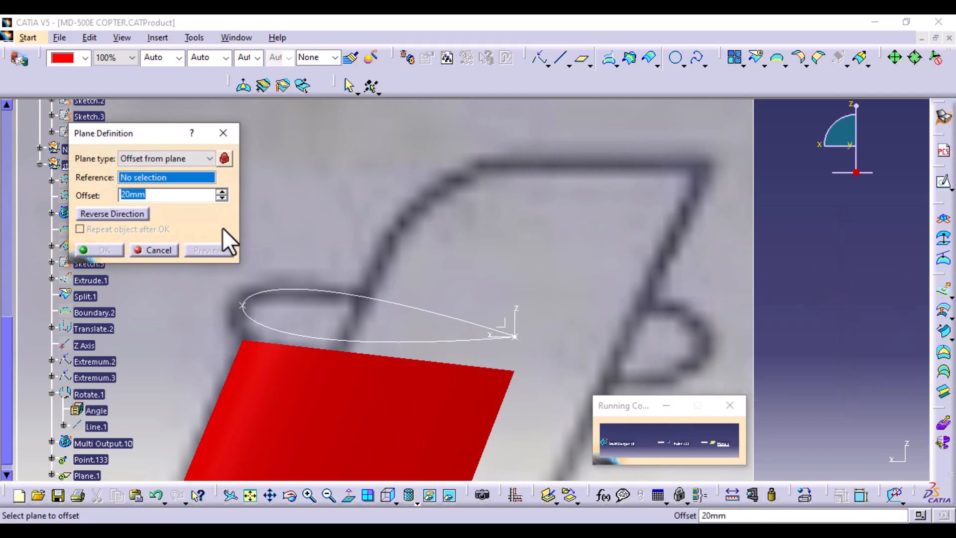
{"action": "left_click", "coordinate": [211, 159]}
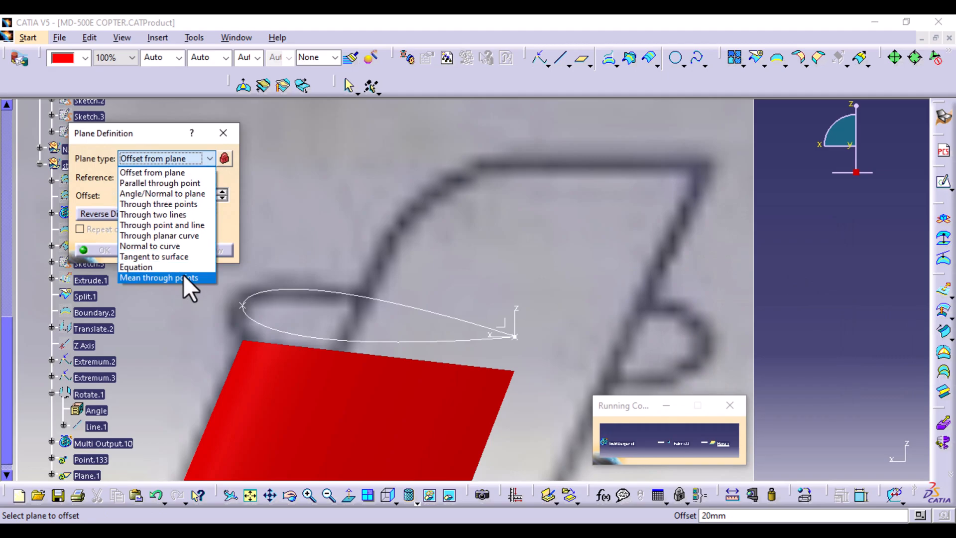
{"action": "left_click", "coordinate": [182, 236]}
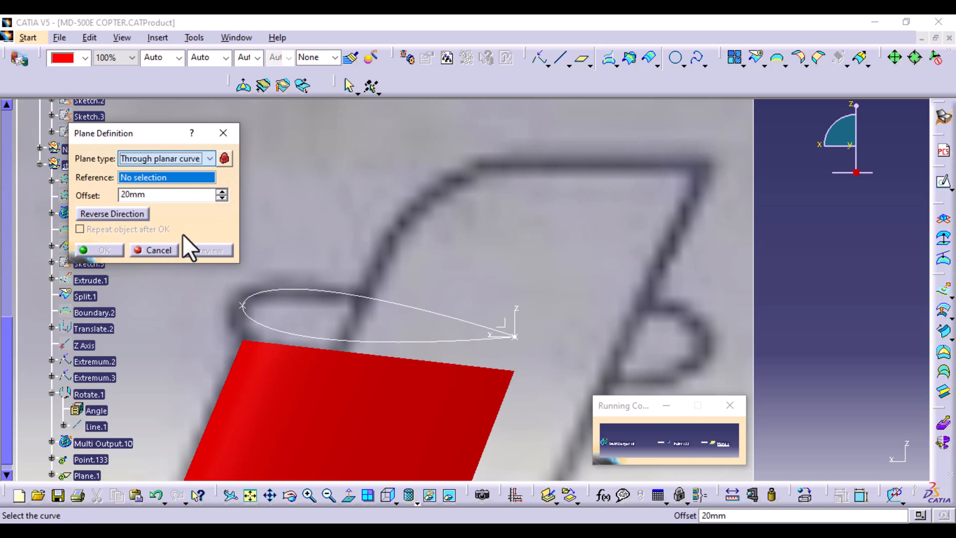
{"action": "left_click", "coordinate": [328, 292]}
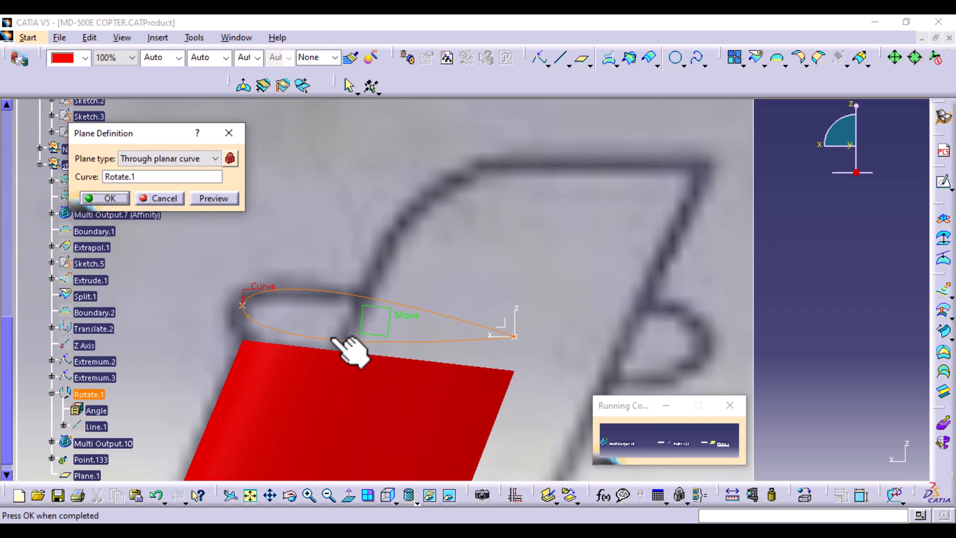
{"action": "left_click", "coordinate": [117, 200]}
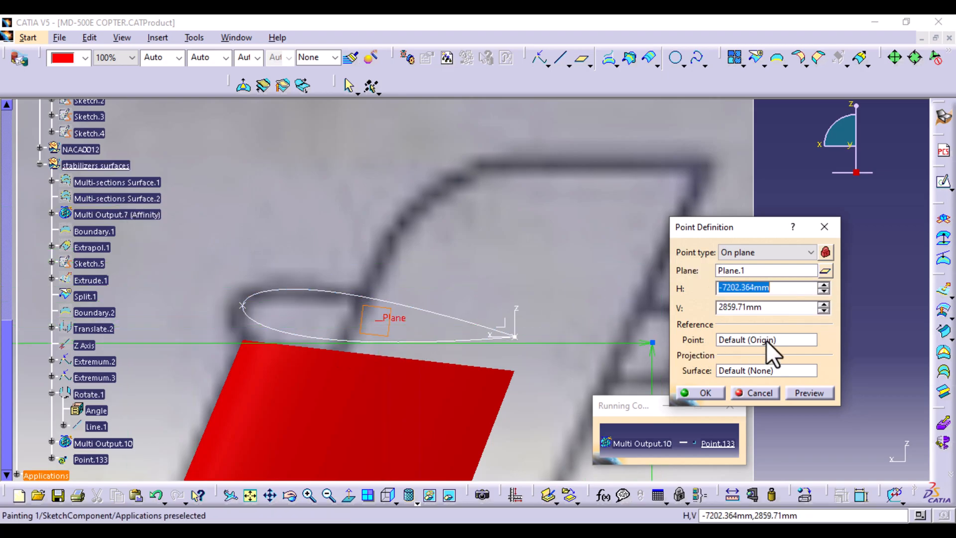
- Place the affinity origin point on the new plane, referenced to the leading extremum, at about H -38.8 mm and V -6.3 mm
{"action": "left_click", "coordinate": [751, 338]}
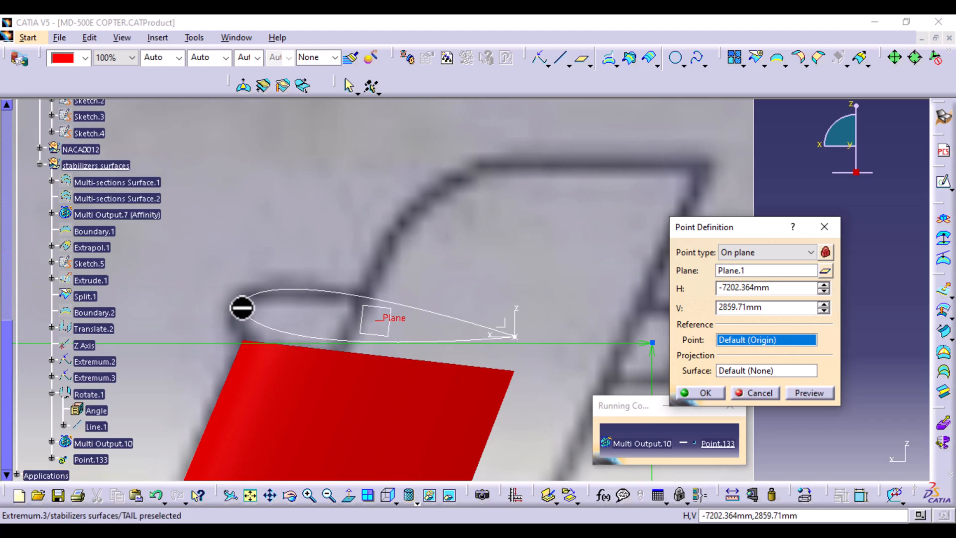
{"action": "left_click", "coordinate": [241, 305]}
{"action": "left_click", "coordinate": [275, 310]}
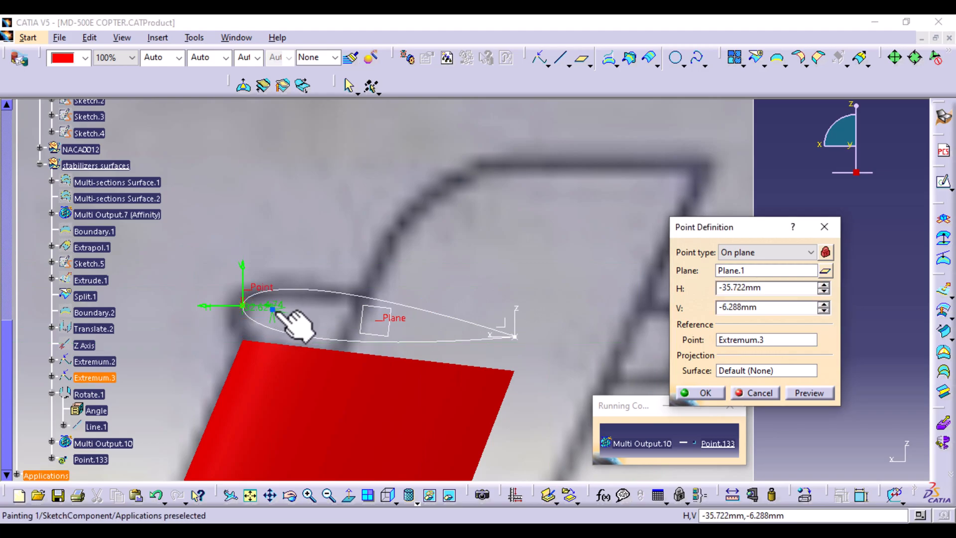
{"action": "key", "text": "Return"}
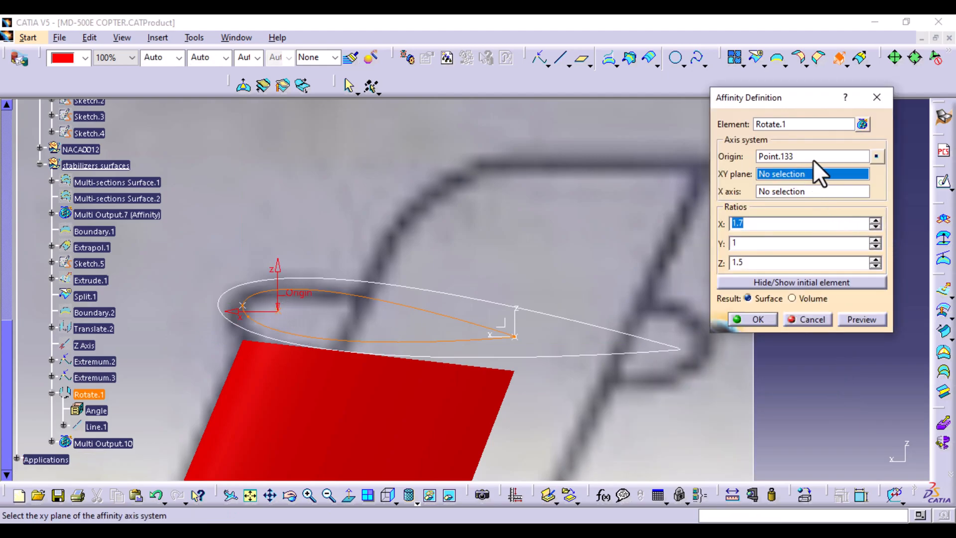
- Edit the affinity origin point, setting its V offset to 0 mm and its H offset to -55 mm
{"action": "right_click", "coordinate": [817, 156]}
{"action": "left_click", "coordinate": [831, 251]}
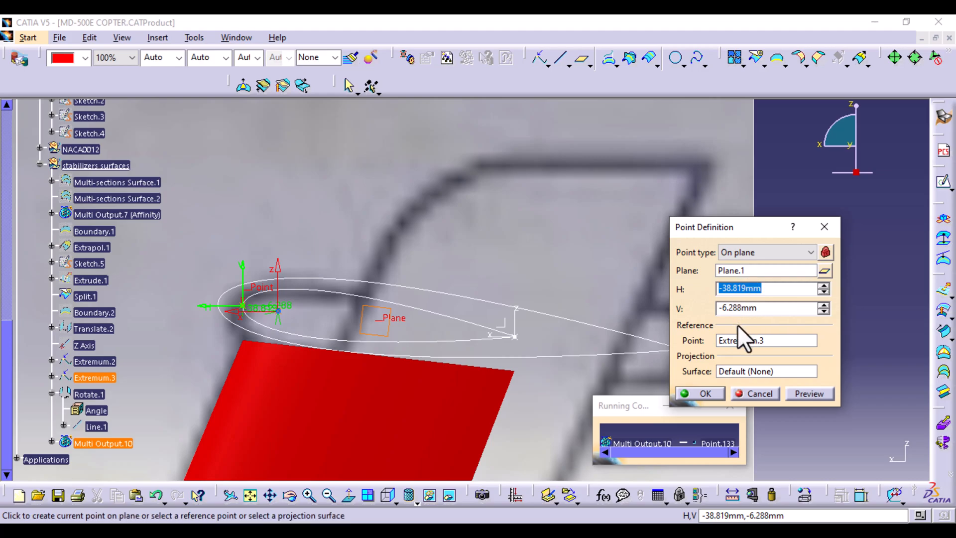
{"action": "left_click", "coordinate": [740, 307]}
{"action": "double_click", "coordinate": [740, 307]}
{"action": "type", "text": "0"}
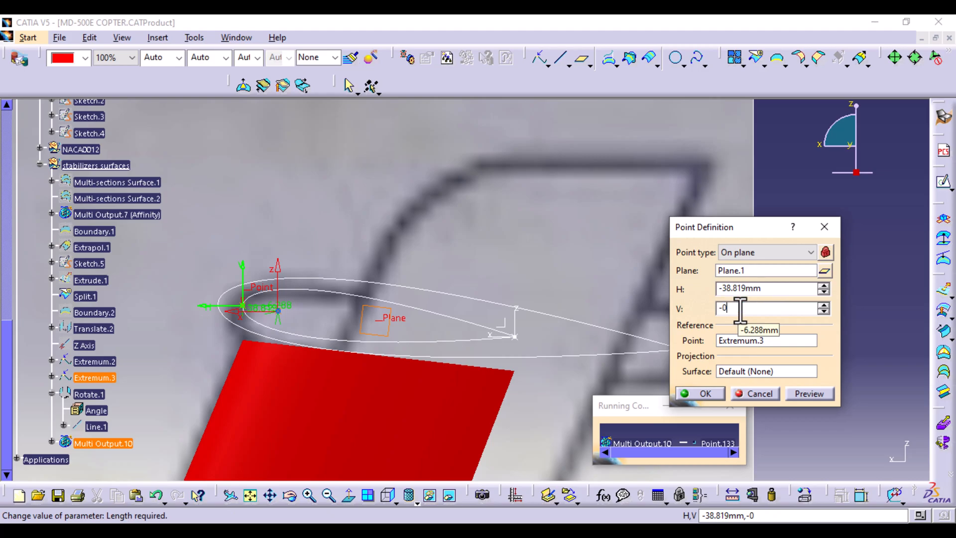
{"action": "left_click", "coordinate": [810, 393]}
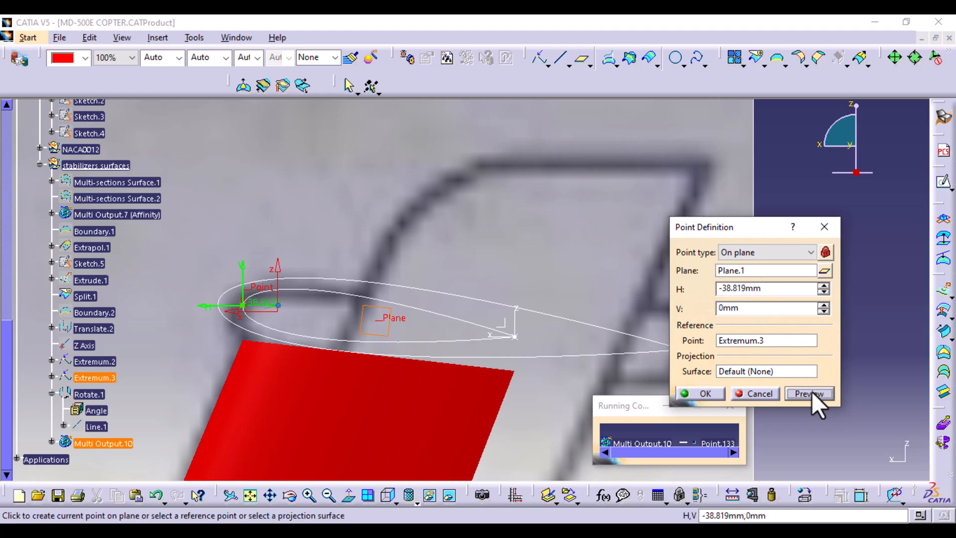
{"action": "double_click", "coordinate": [743, 289]}
{"action": "type", "text": "55"}
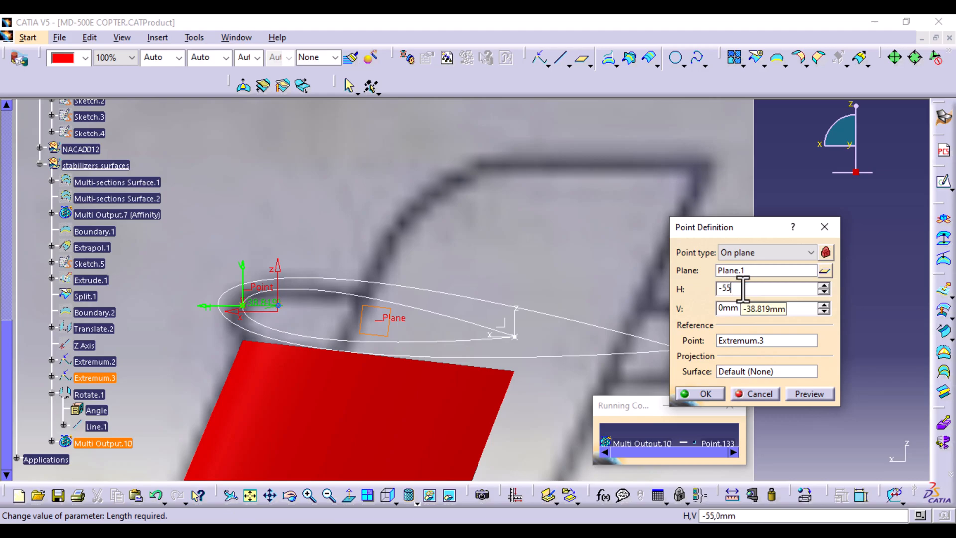
{"action": "left_click", "coordinate": [805, 393]}
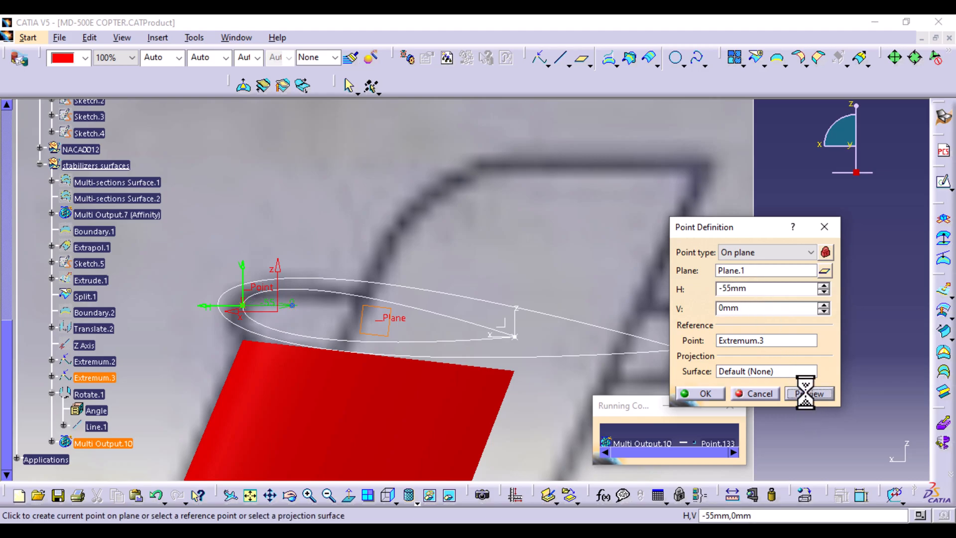
{"action": "left_click", "coordinate": [705, 393]}
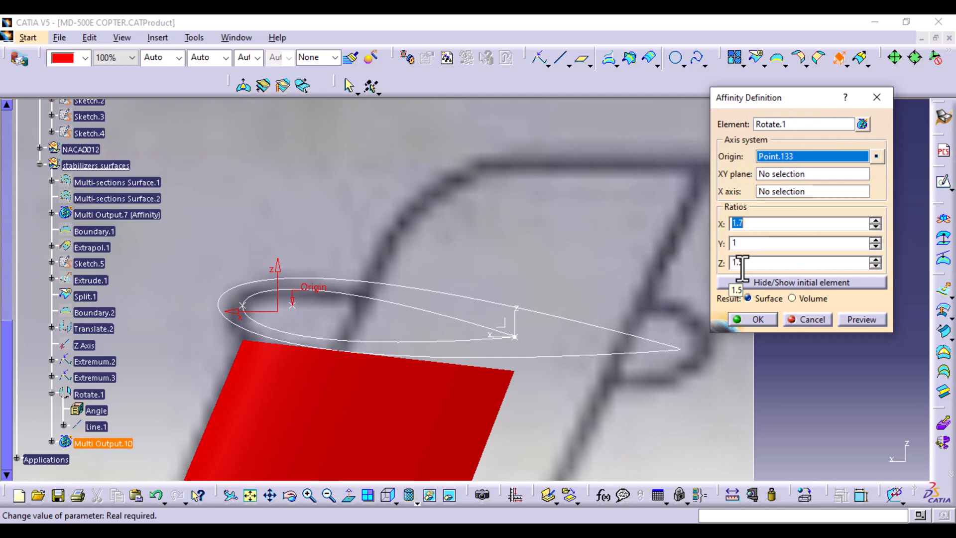
{"action": "middle_click_drag", "start_coordinate": [553, 424], "coordinate": [645, 380], "text": "ctrl"}
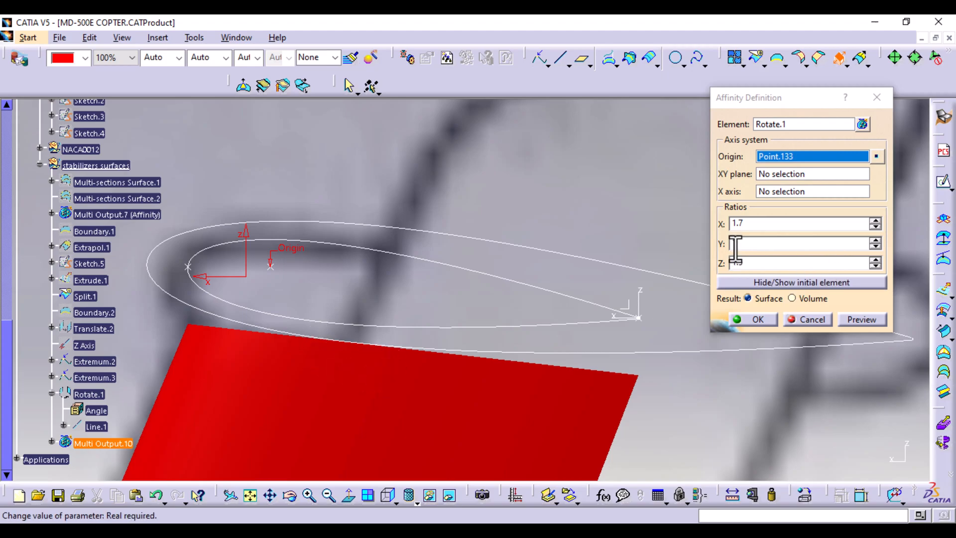
- Set the affinity's Z ratio to 1.6 and preview the scaled profile against the tip blueprint
{"action": "middle_click_drag", "start_coordinate": [611, 251], "coordinate": [600, 346]}
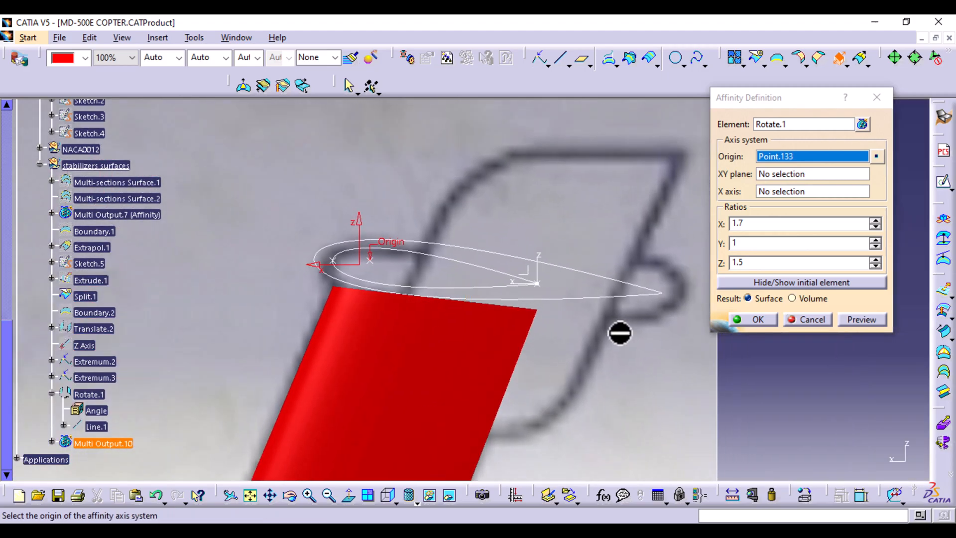
{"action": "left_click", "coordinate": [756, 267]}
{"action": "key", "text": "BackSpace"}
{"action": "key", "text": "BackSpace"}
{"action": "type", "text": "6"}
{"action": "left_click", "coordinate": [871, 319]}
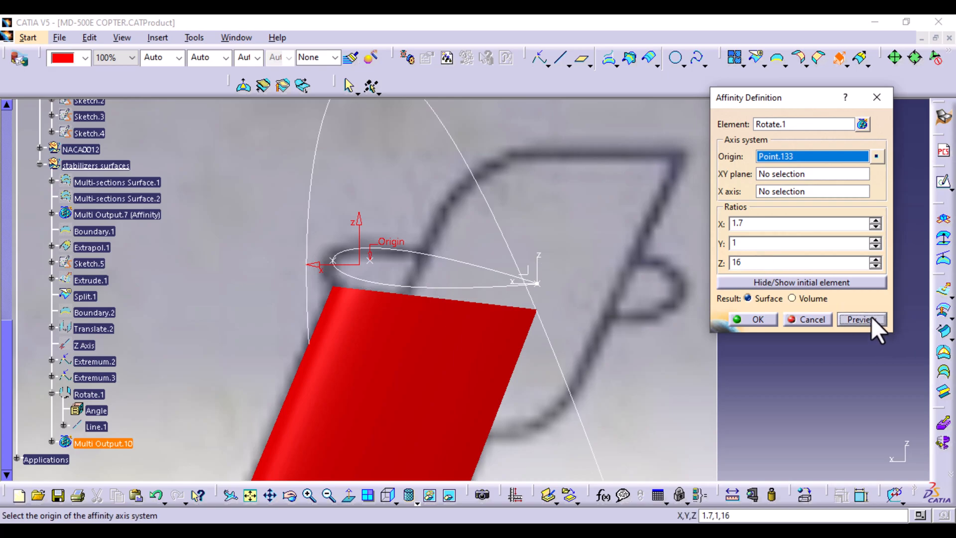
{"action": "left_click", "coordinate": [767, 266]}
{"action": "type", "text": "."}
{"action": "left_click", "coordinate": [859, 319]}
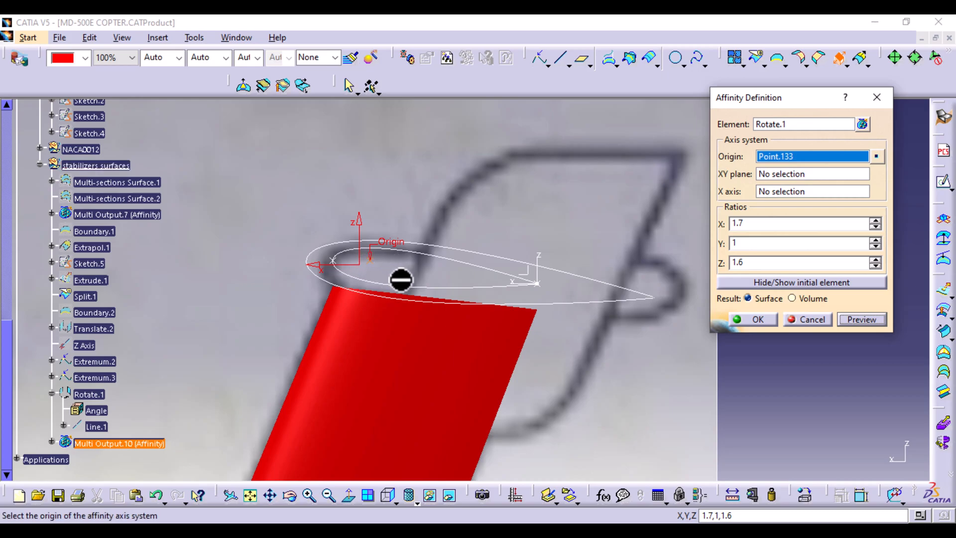
- Edit the affinity origin point, setting its H offset to -60 mm
{"action": "right_click", "coordinate": [778, 158]}
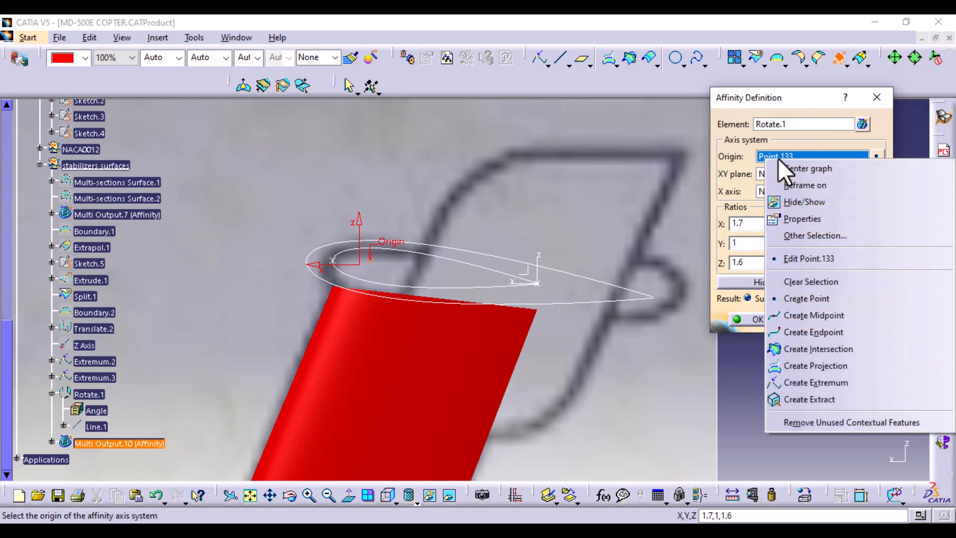
{"action": "left_click", "coordinate": [810, 257]}
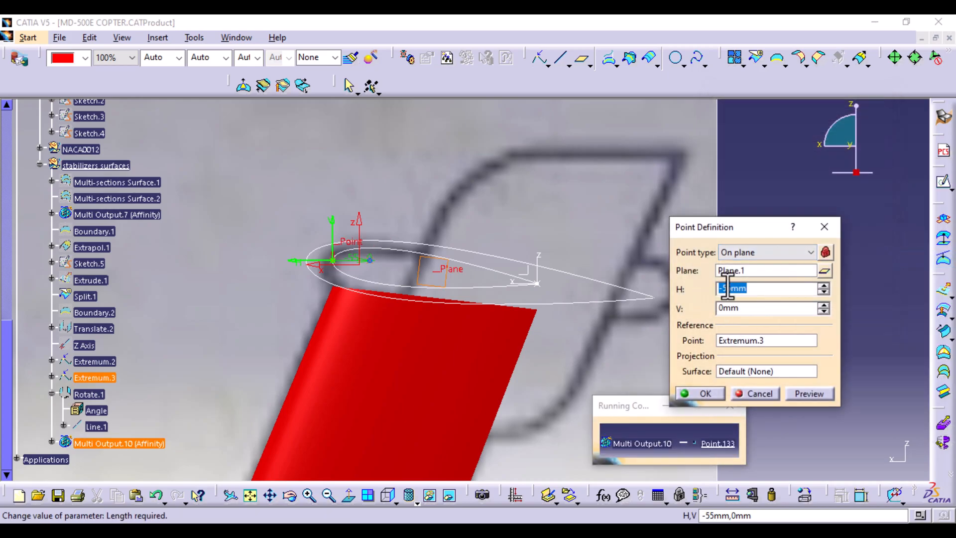
{"action": "left_click", "coordinate": [732, 289]}
{"action": "key", "text": "BackSpace"}
{"action": "key", "text": "BackSpace"}
{"action": "type", "text": "60"}
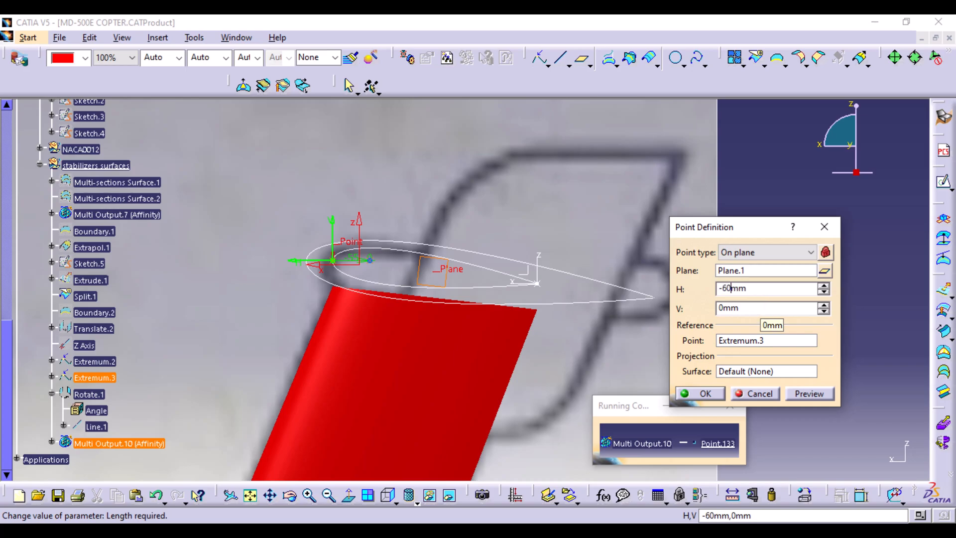
{"action": "left_click", "coordinate": [798, 393]}
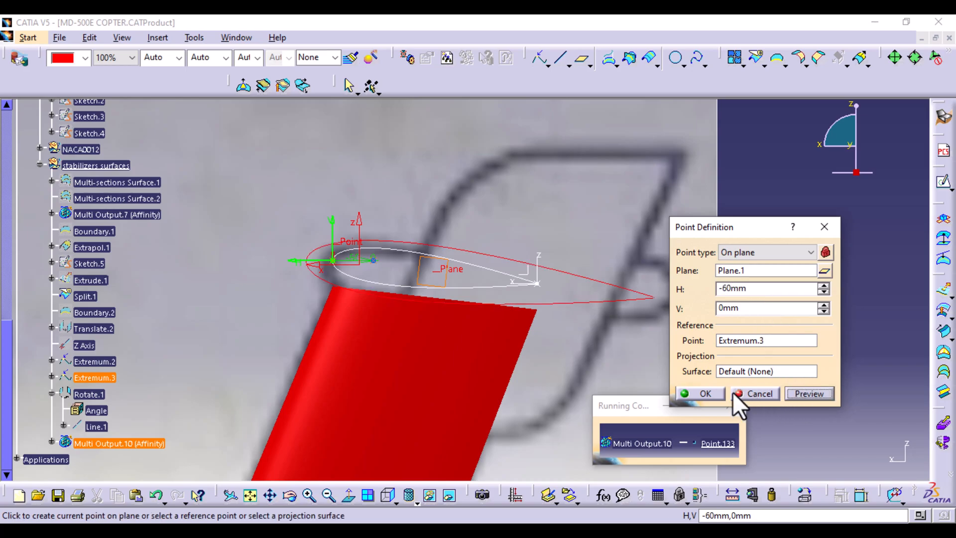
{"action": "left_click", "coordinate": [704, 393]}
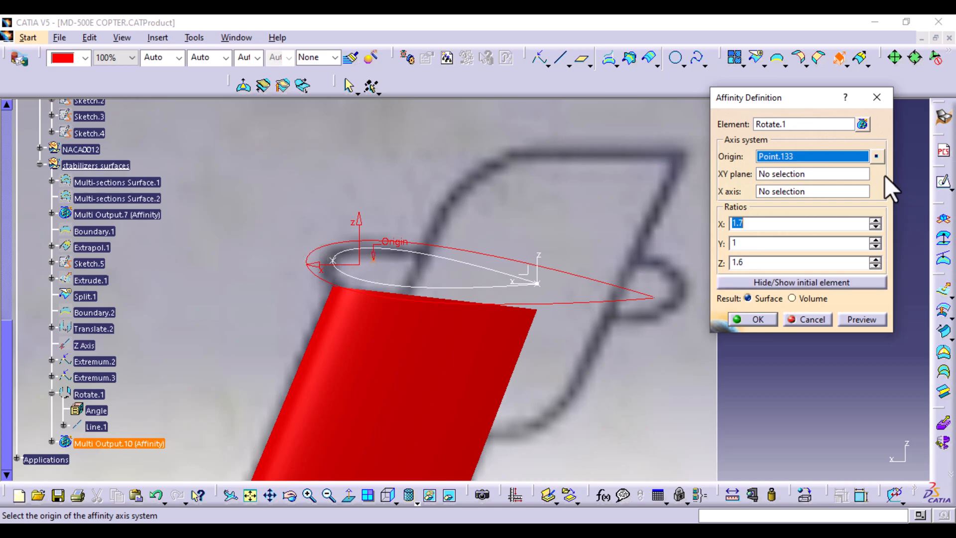
- Change the affinity origin point's H offset to -50 mm and preview the scaled profile
{"action": "right_click", "coordinate": [818, 156]}
{"action": "left_click", "coordinate": [844, 252]}
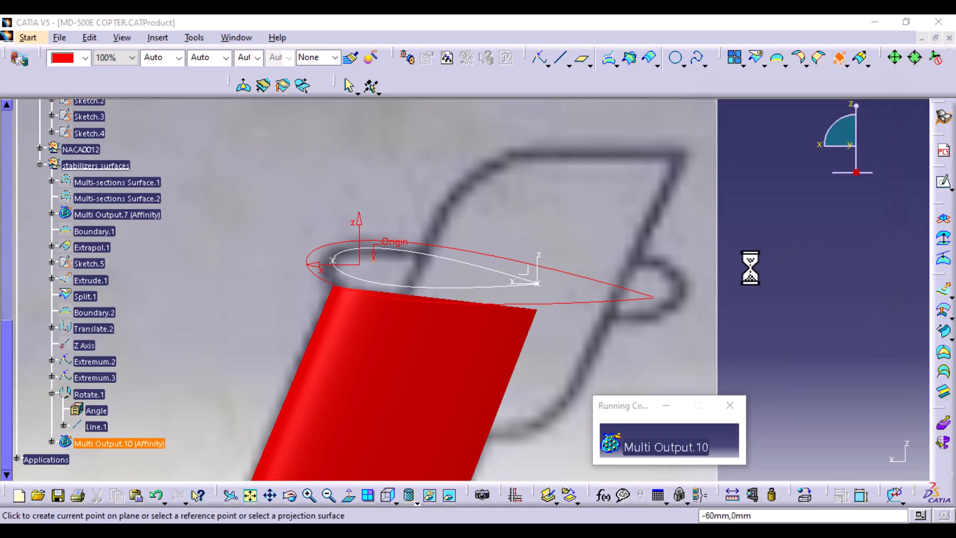
{"action": "left_click", "coordinate": [732, 291]}
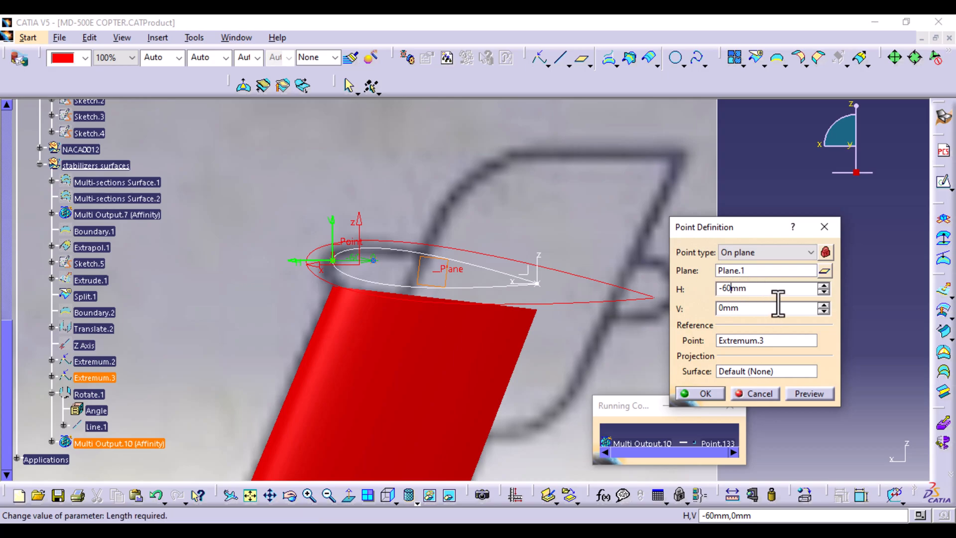
{"action": "key", "text": "BackSpace"}
{"action": "key", "text": "BackSpace"}
{"action": "type", "text": "50"}
{"action": "left_click", "coordinate": [815, 393]}
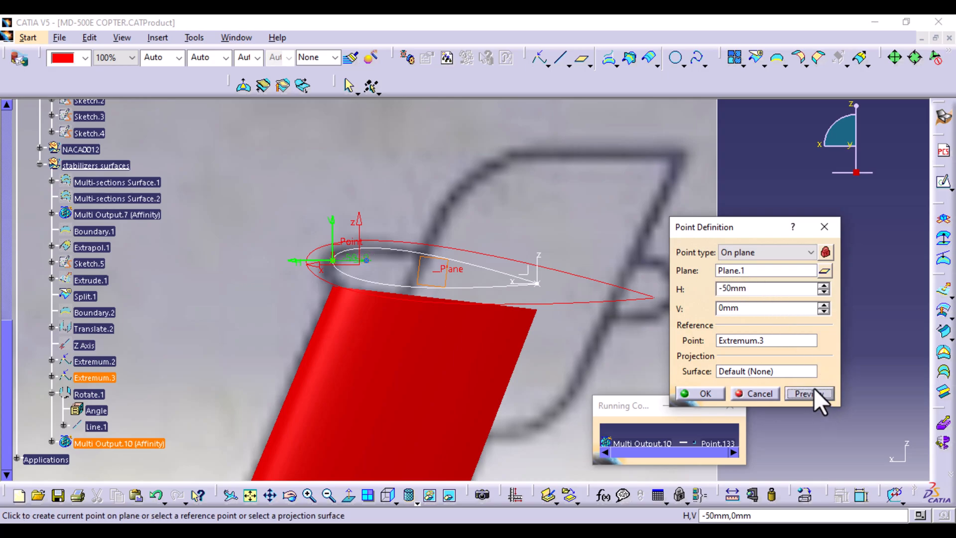
{"action": "left_click", "coordinate": [713, 394]}
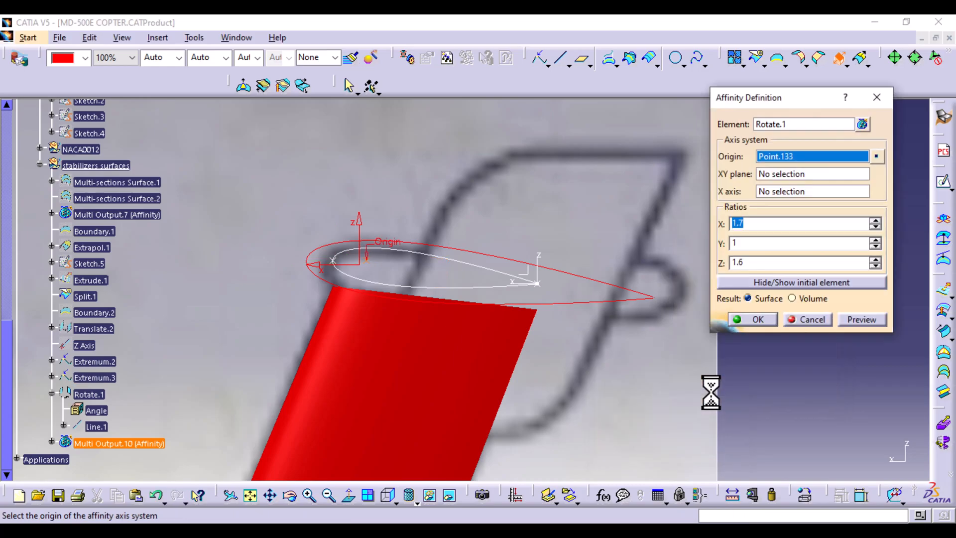
{"action": "left_click", "coordinate": [869, 319]}
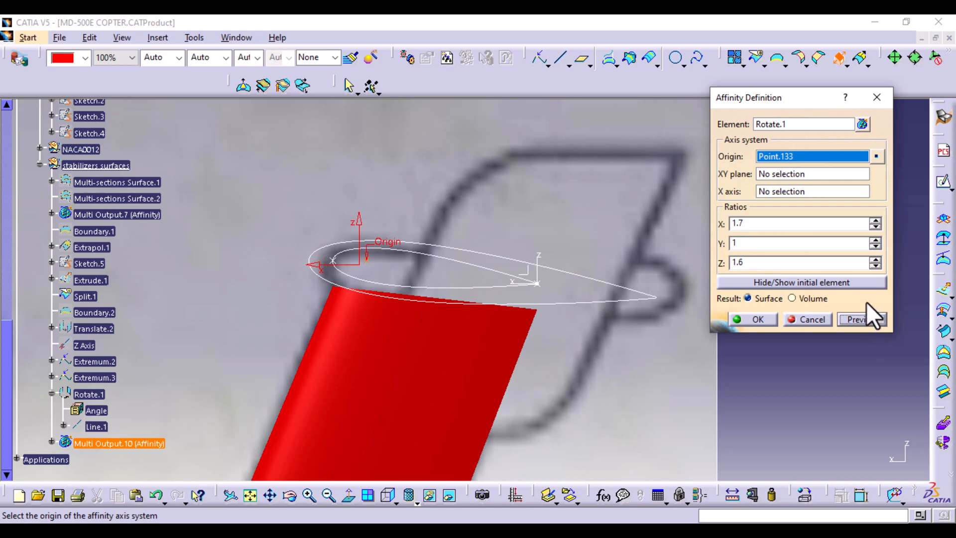
- Set the affinity's X ratio to 1.8 and preview the lengthened profile
{"action": "mouse_move", "coordinate": [623, 337]}
{"action": "middle_mouse_down"}
{"action": "mouse_move", "coordinate": [629, 342]}
{"action": "mouse_move", "coordinate": [561, 343]}
{"action": "middle_mouse_up"}
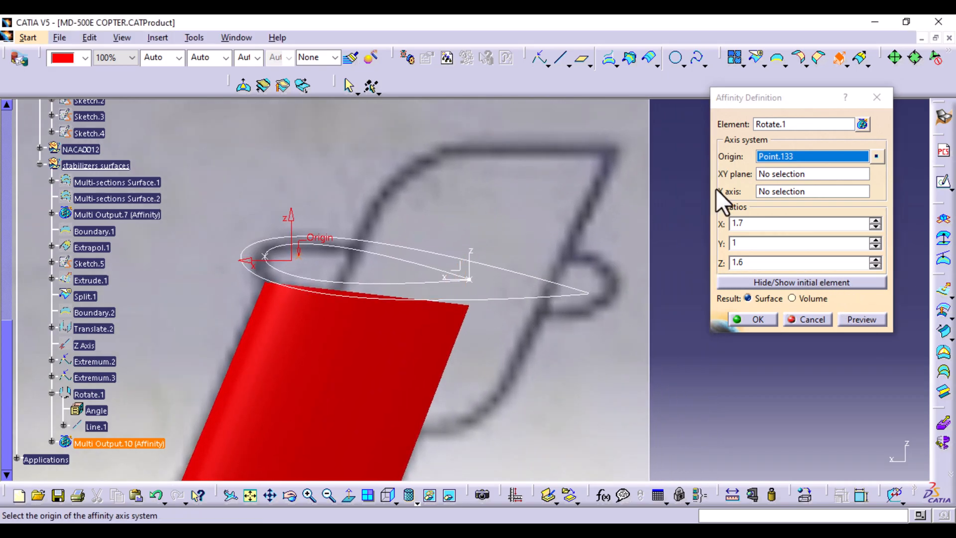
{"action": "left_click", "coordinate": [753, 224]}
{"action": "key", "text": "BackSpace"}
{"action": "type", "text": "8"}
{"action": "left_click", "coordinate": [866, 319]}
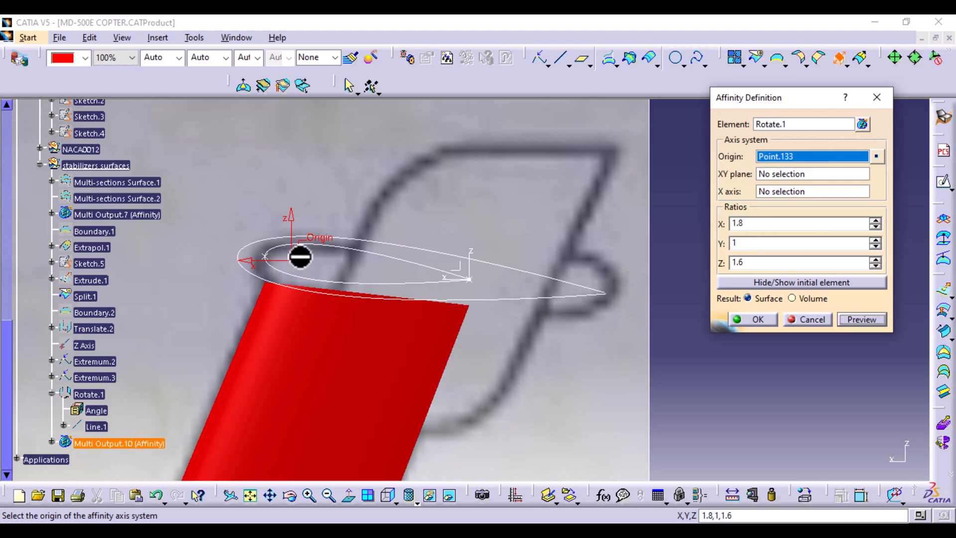
- Edit the affinity origin point's H offset to -45 mm and preview the shifted profile
{"action": "right_click", "coordinate": [797, 154]}
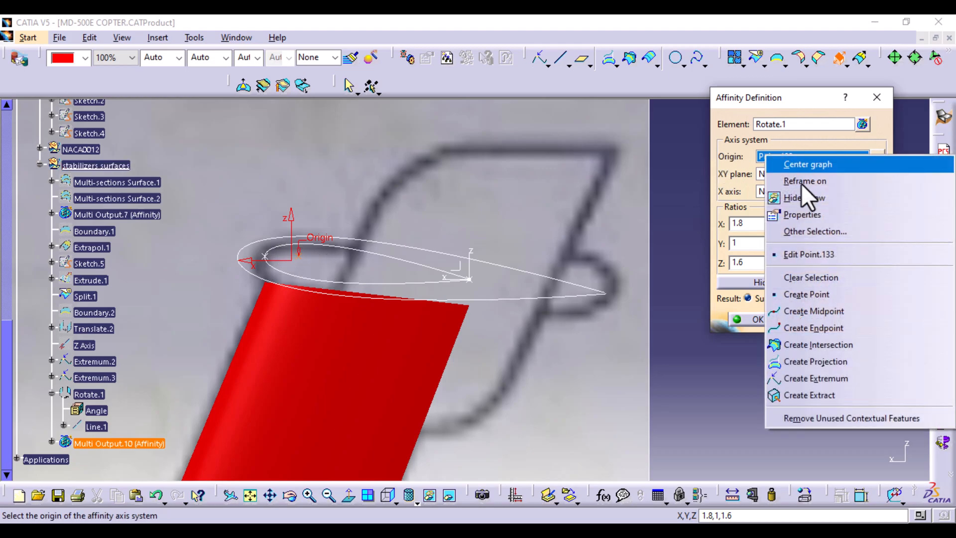
{"action": "left_click", "coordinate": [815, 253]}
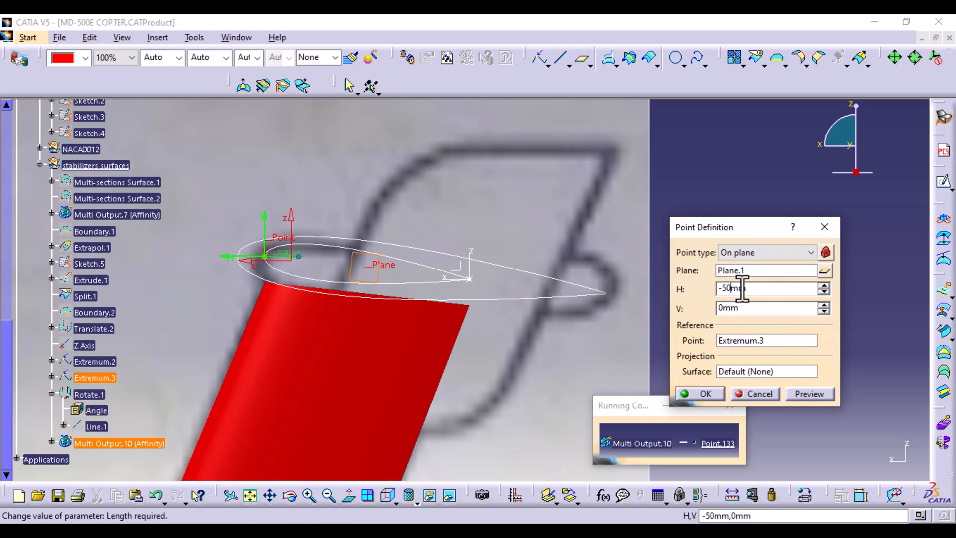
{"action": "left_click", "coordinate": [763, 288]}
{"action": "type", "text": "-4"}
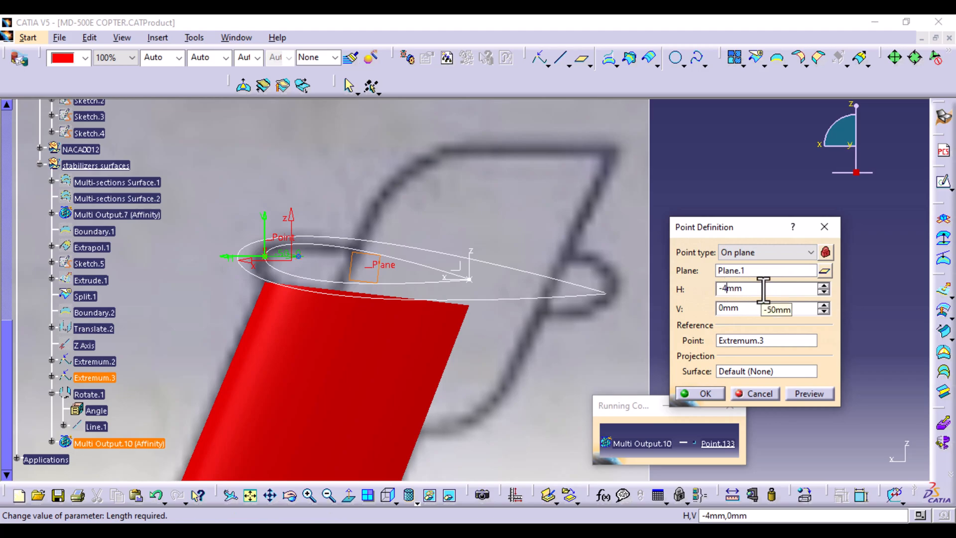
{"action": "type", "text": "5"}
{"action": "left_click", "coordinate": [811, 393]}
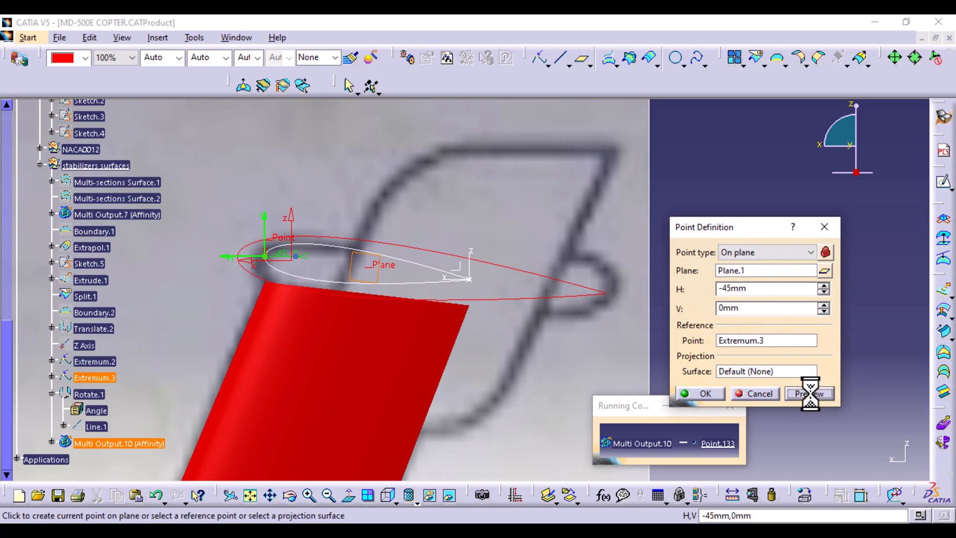
{"action": "left_click", "coordinate": [717, 390]}
{"action": "left_click", "coordinate": [854, 319]}
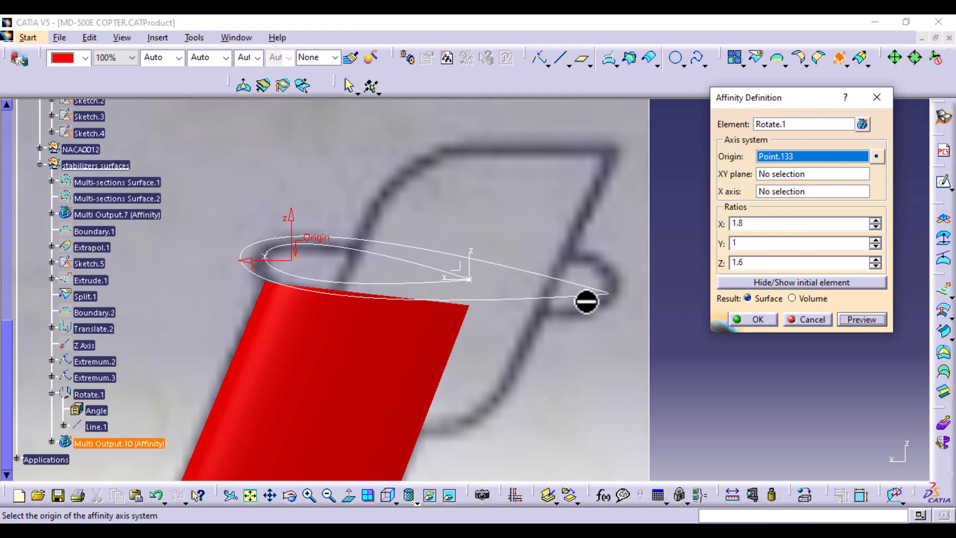
- Set the affinity origin point's H offset to -40 mm and complete the affinity with ratios 1.8, 1 and 1.6
{"action": "right_click", "coordinate": [846, 159]}
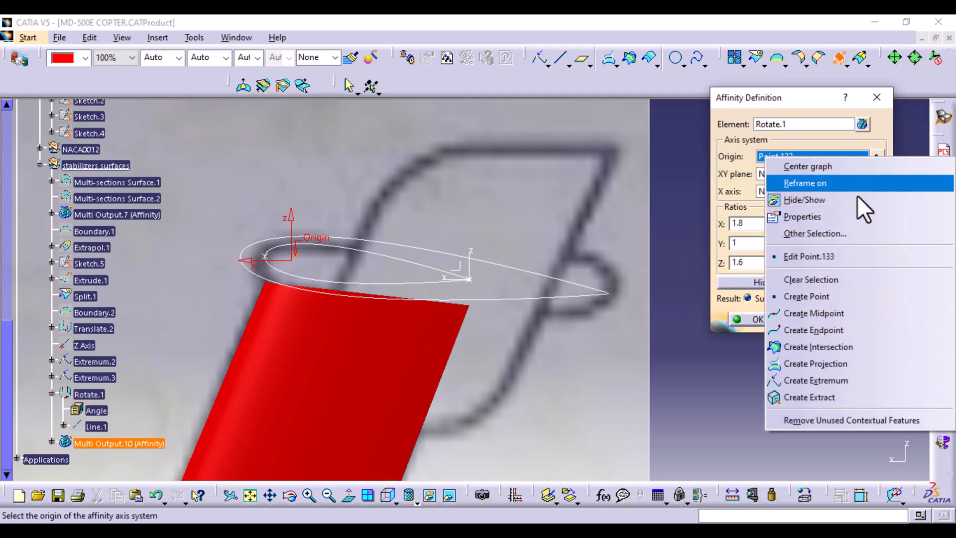
{"action": "left_click", "coordinate": [819, 254]}
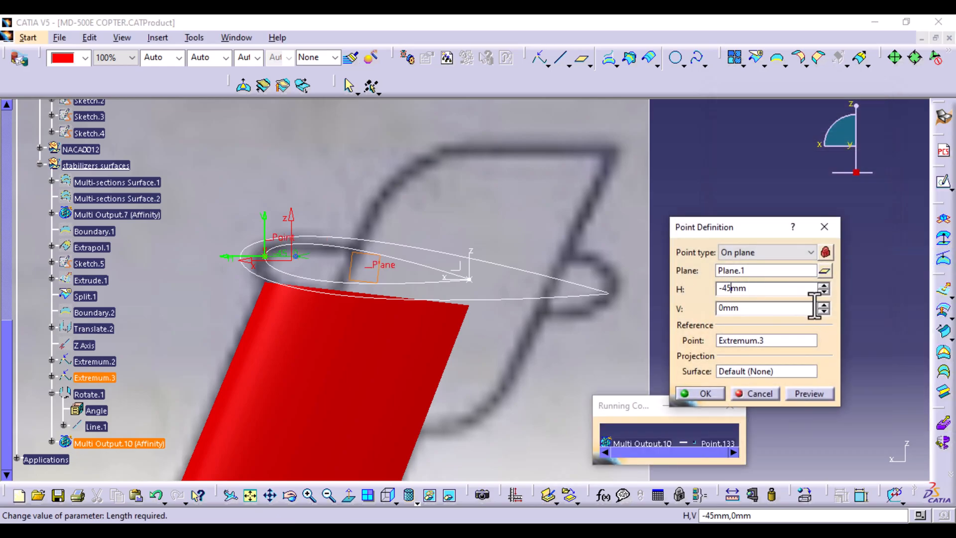
{"action": "key", "text": "BackSpace"}
{"action": "type", "text": "0"}
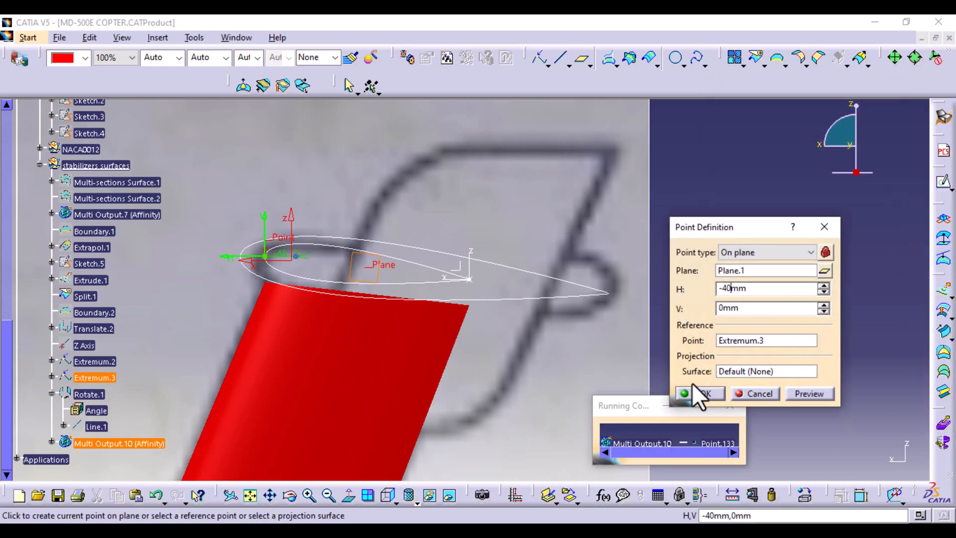
{"action": "left_click", "coordinate": [701, 394]}
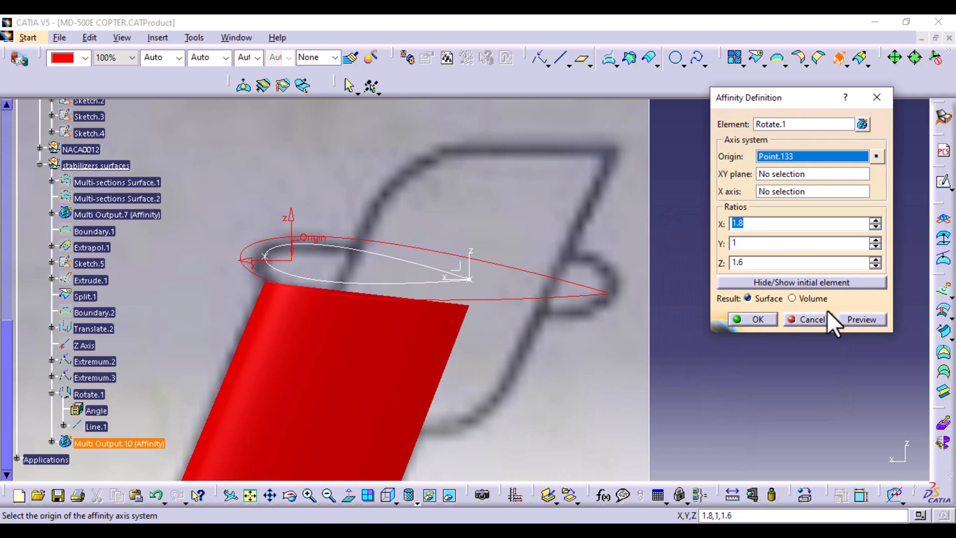
{"action": "left_click", "coordinate": [867, 319]}
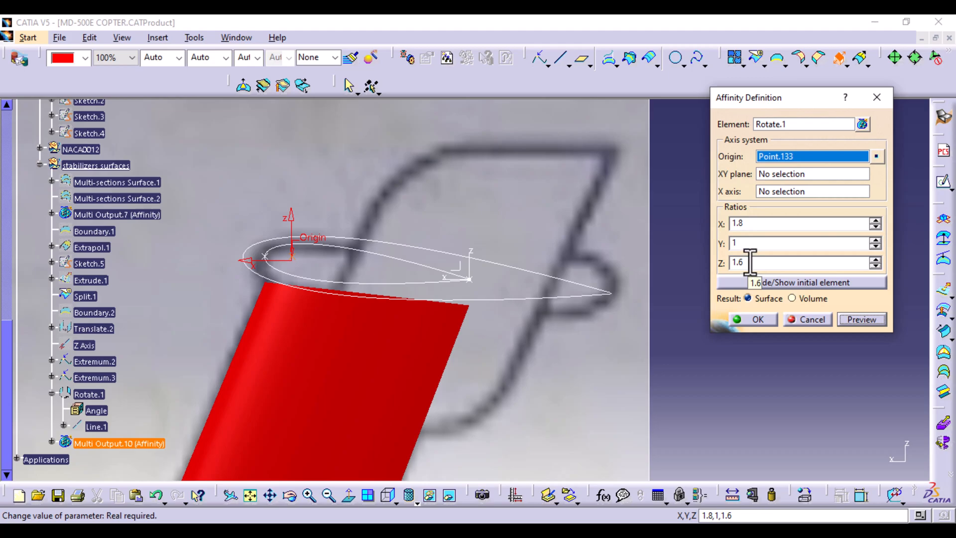
{"action": "left_click", "coordinate": [757, 320]}
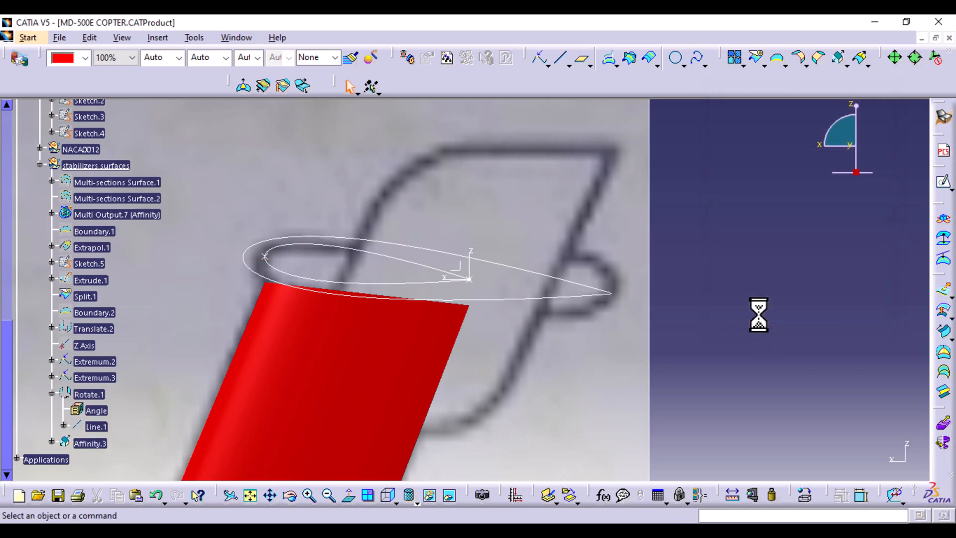
- Hide the affinity's initial profile, the leading and trailing extremum points, and the axis system, keeping only the scaled profile shown
{"action": "double_click", "coordinate": [554, 298]}
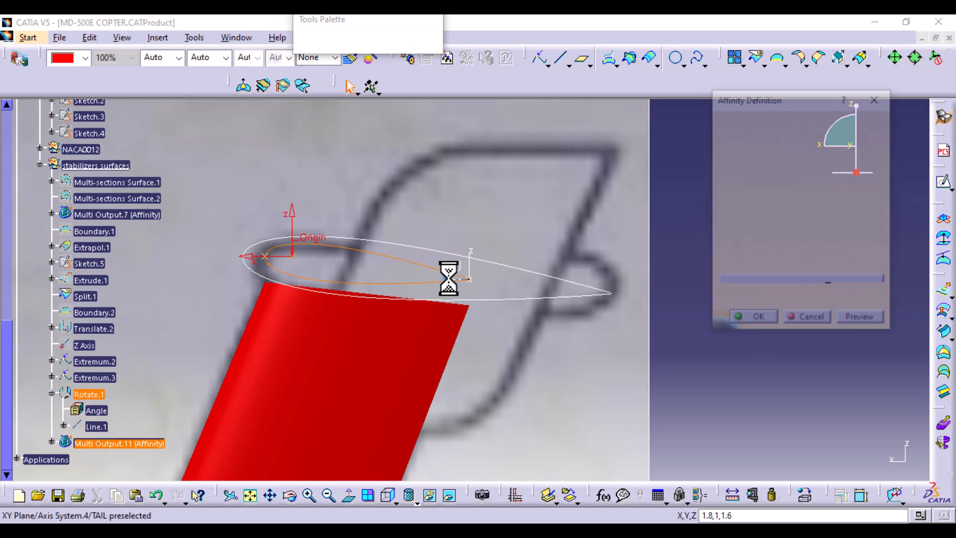
{"action": "left_click", "coordinate": [757, 319]}
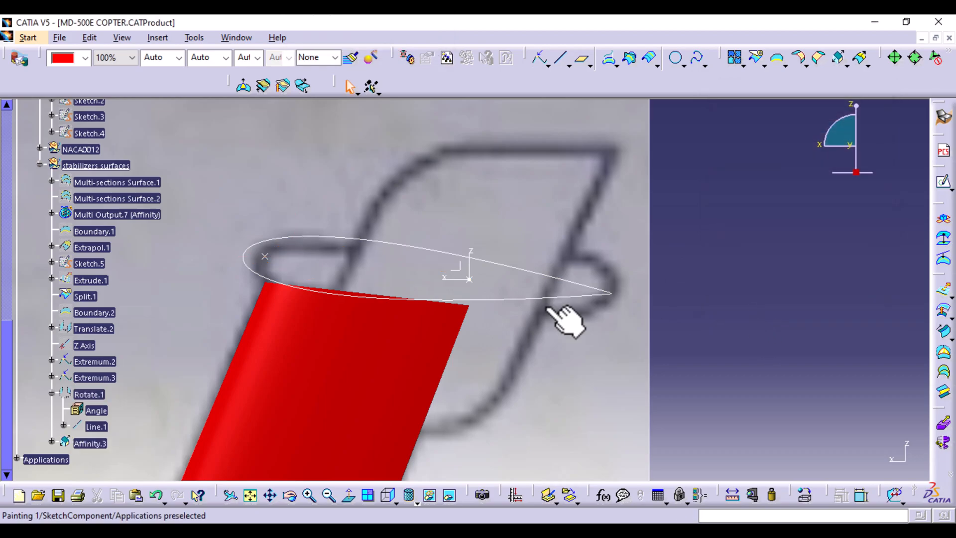
{"action": "left_click", "coordinate": [266, 256]}
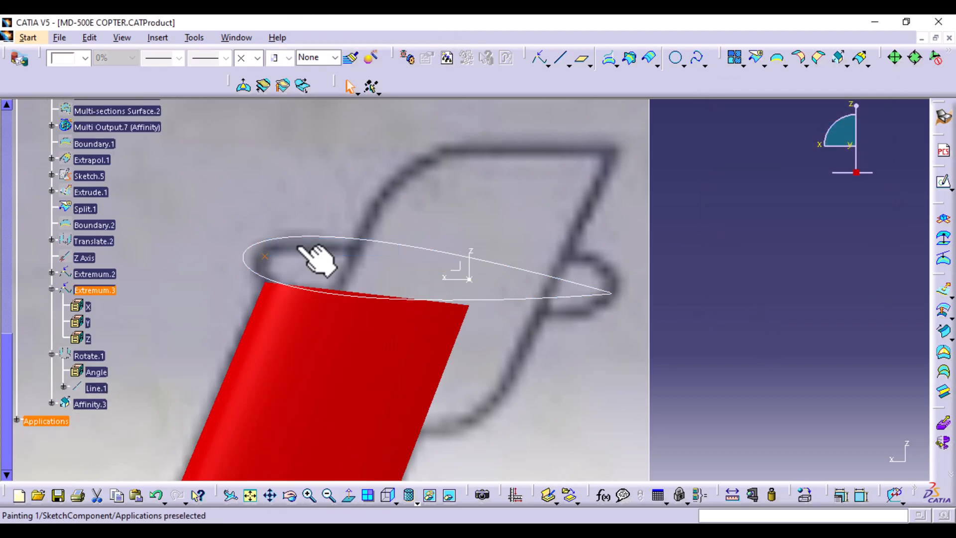
{"action": "right_click", "coordinate": [268, 255]}
{"action": "left_click", "coordinate": [297, 277]}
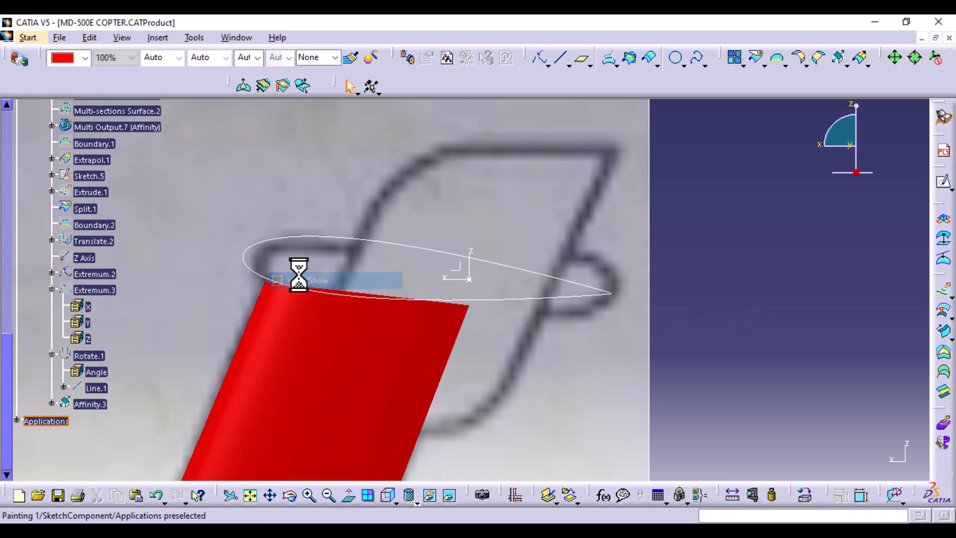
{"action": "left_click", "coordinate": [472, 280]}
{"action": "right_click", "coordinate": [472, 279]}
{"action": "left_click", "coordinate": [504, 280]}
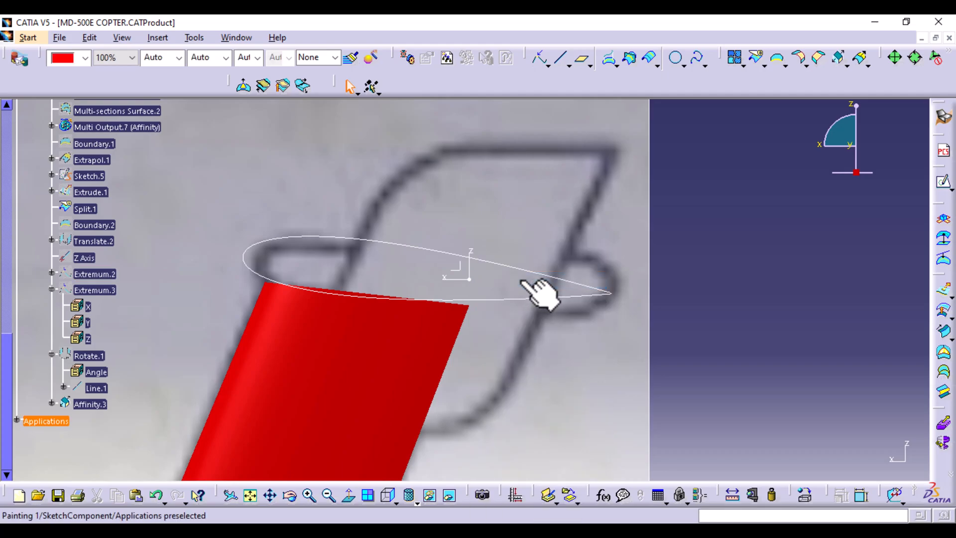
{"action": "right_click", "coordinate": [470, 279]}
{"action": "left_click", "coordinate": [503, 280]}
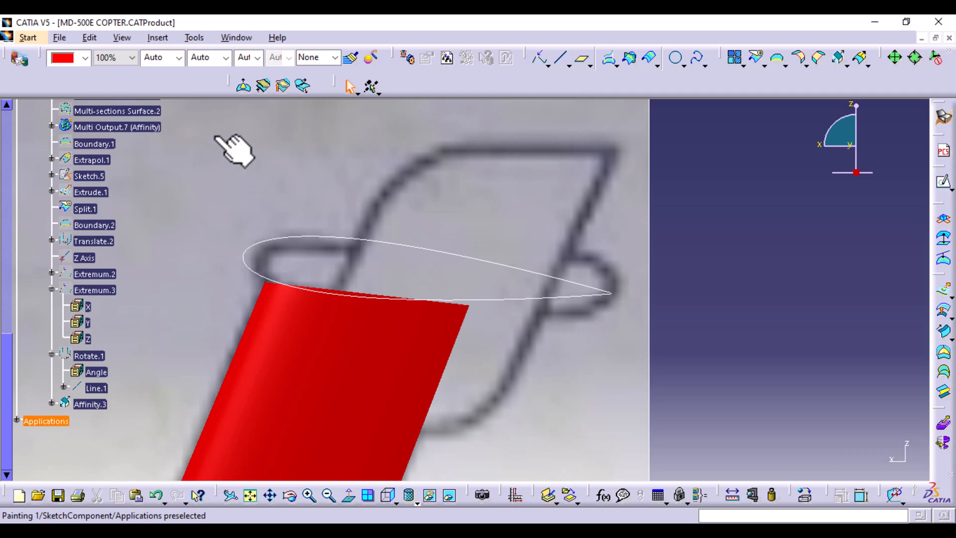
- Create an extremum point at the scaled profile's maximum along the X component direction
{"action": "left_click", "coordinate": [537, 61]}
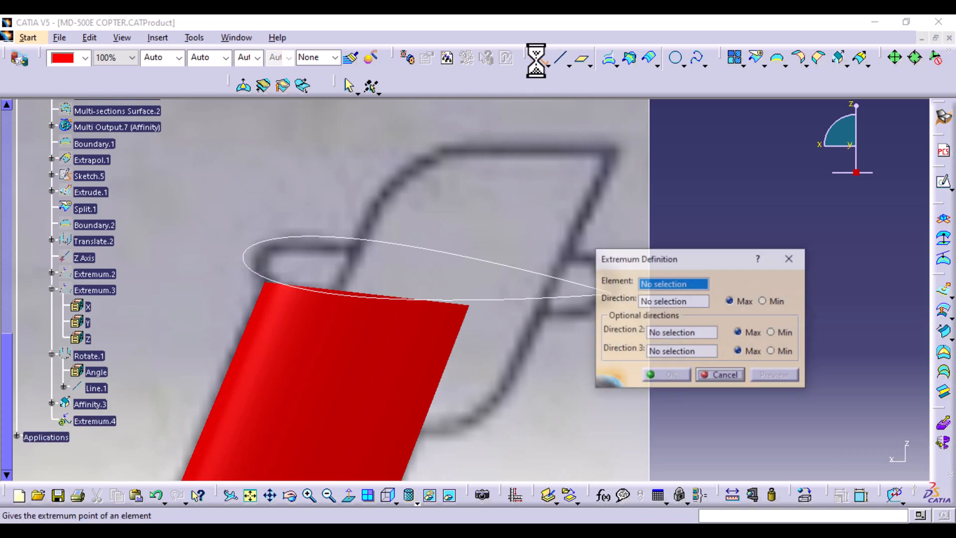
{"action": "left_click", "coordinate": [553, 274]}
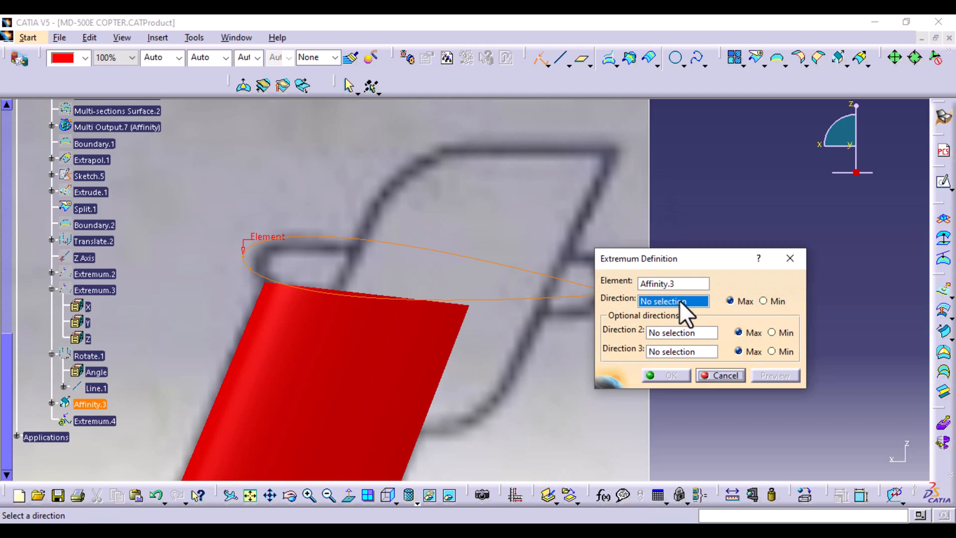
{"action": "right_click", "coordinate": [680, 300]}
{"action": "left_click", "coordinate": [696, 326]}
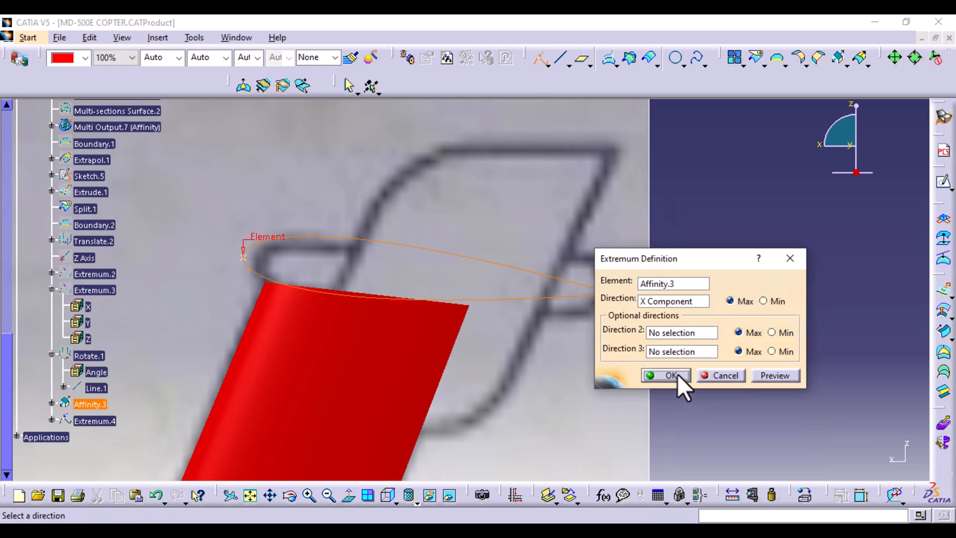
{"action": "left_click", "coordinate": [677, 375]}
- Create a second extremum point at the scaled profile's minimum along the X component direction
{"action": "left_click", "coordinate": [537, 60]}
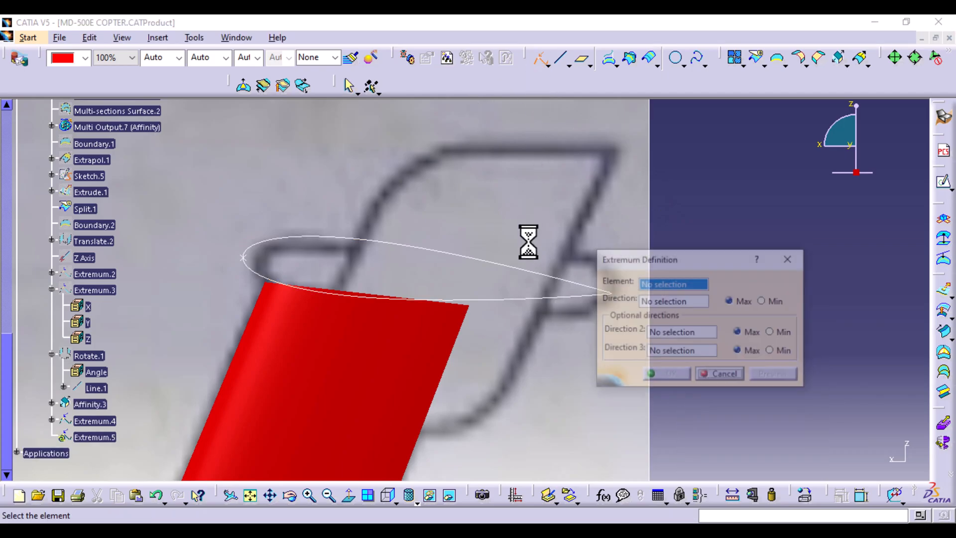
{"action": "left_click", "coordinate": [545, 282]}
{"action": "right_click", "coordinate": [648, 300]}
{"action": "left_click", "coordinate": [680, 328]}
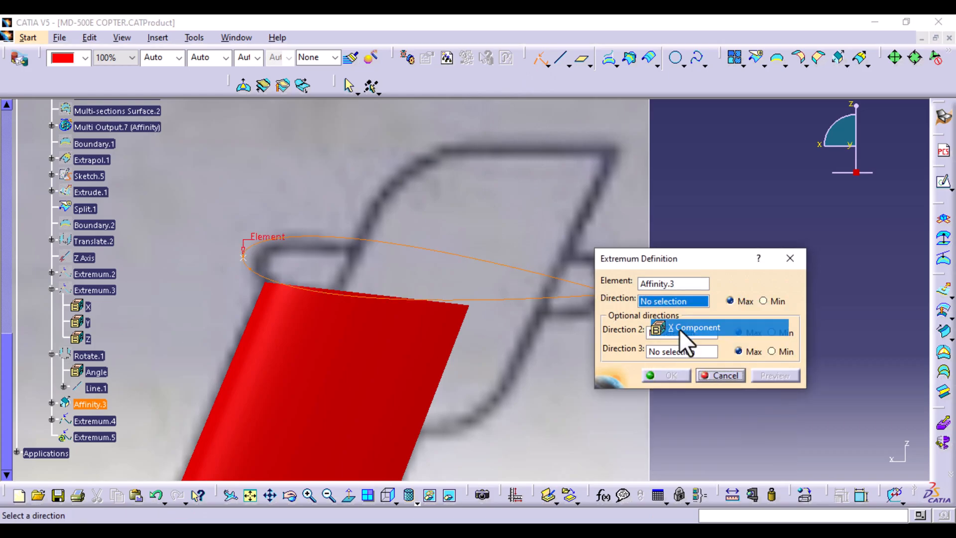
{"action": "left_click", "coordinate": [763, 301]}
{"action": "left_click", "coordinate": [681, 374]}
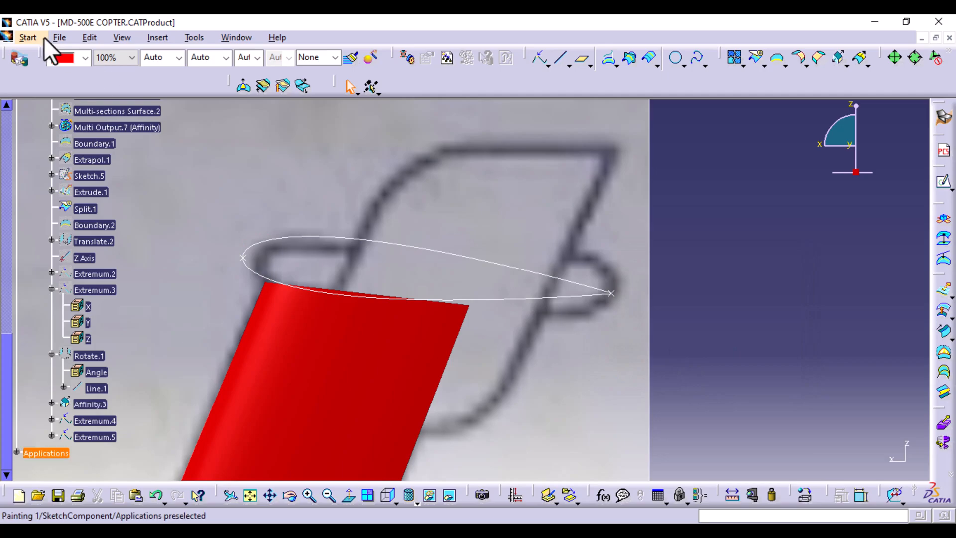
- Create a standard axis system with its origin at the scaled profile's leading extremum point
{"action": "left_click", "coordinate": [158, 39]}
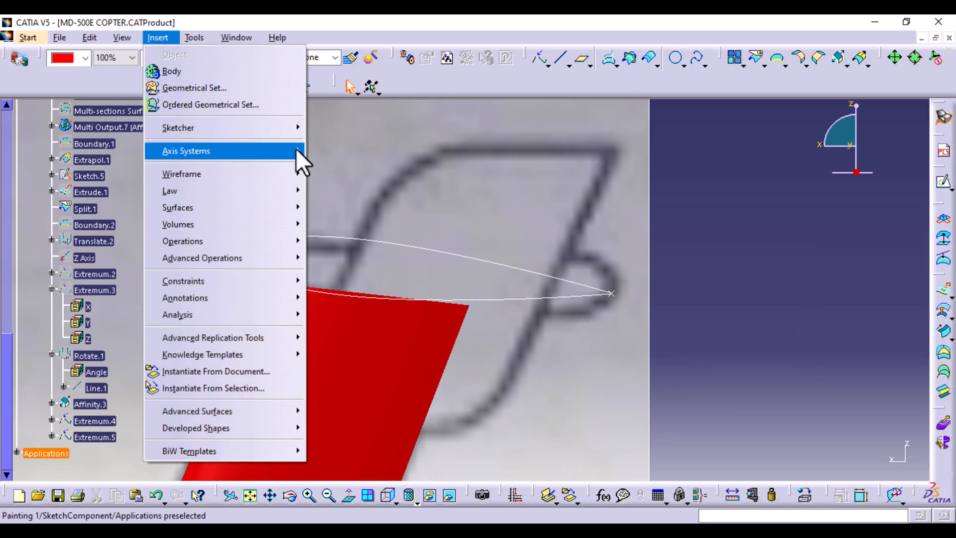
{"action": "left_click", "coordinate": [324, 152]}
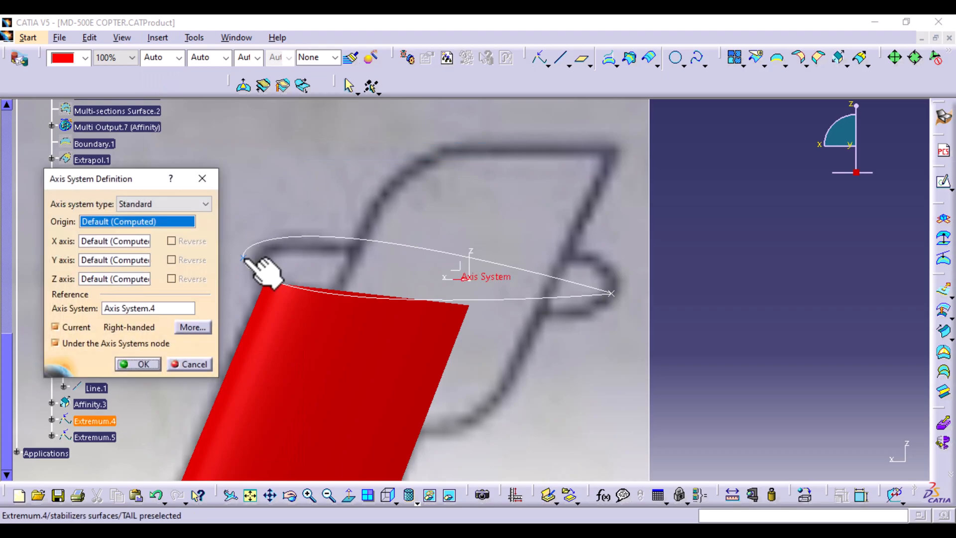
{"action": "left_click", "coordinate": [242, 255]}
{"action": "left_click", "coordinate": [135, 365]}
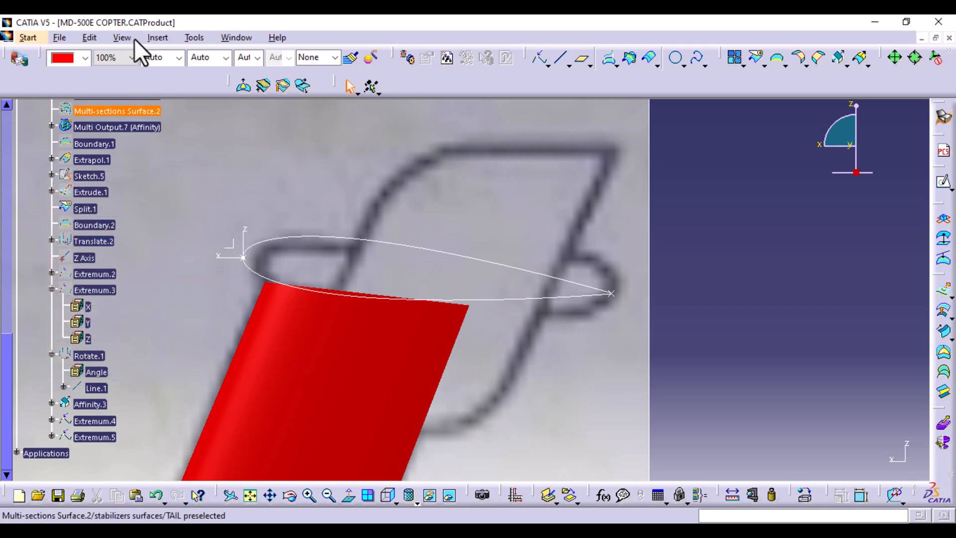
- Add another standard axis system with its origin at the scaled profile's trailing extremum point
{"action": "left_click", "coordinate": [157, 38]}
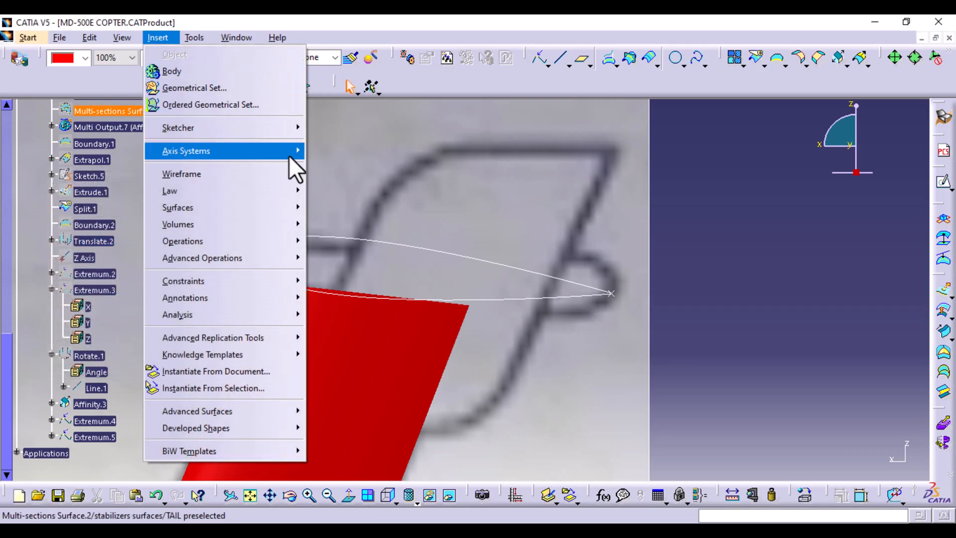
{"action": "left_click", "coordinate": [329, 152]}
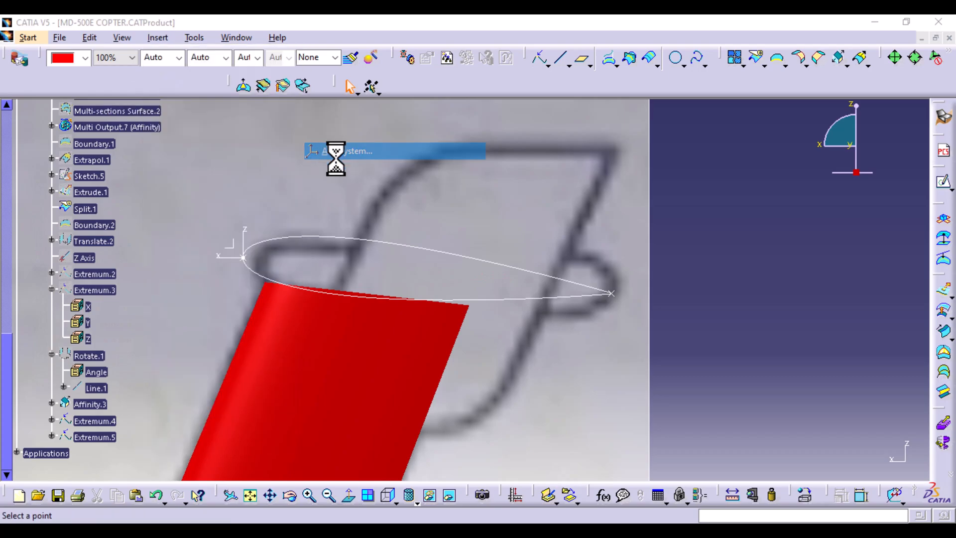
{"action": "left_click", "coordinate": [615, 297]}
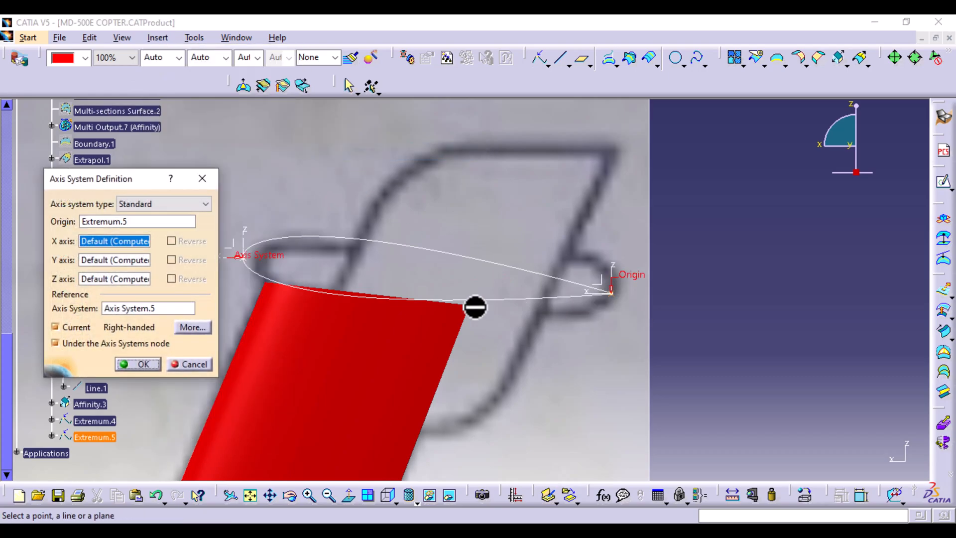
{"action": "left_click", "coordinate": [142, 364]}
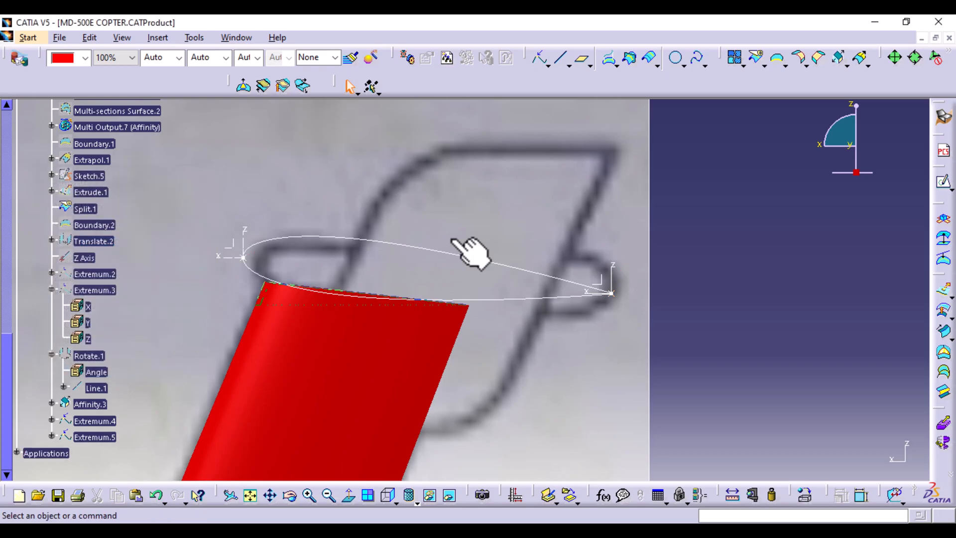
- Open a new sketch on the XY plane of the leading extremum's axis system
{"action": "left_click", "coordinate": [395, 505]}
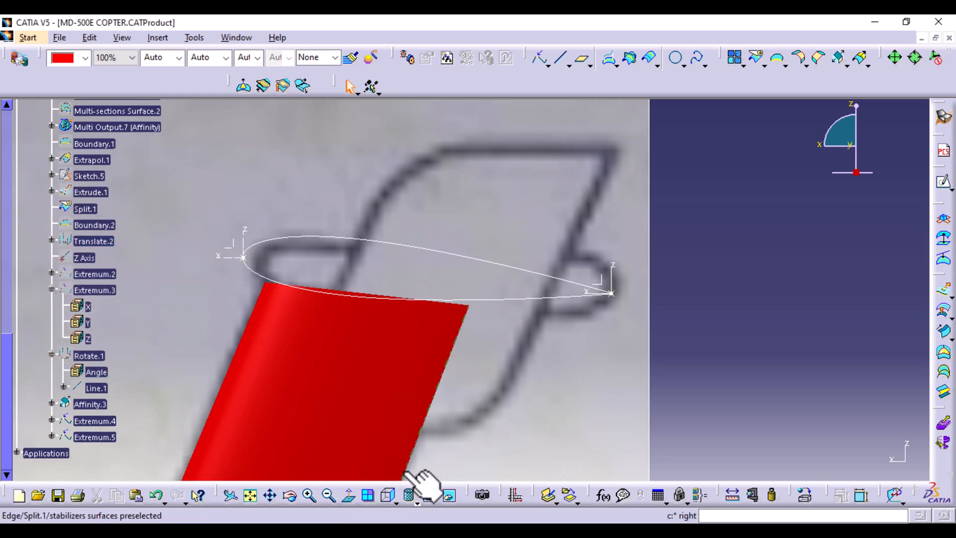
{"action": "left_click", "coordinate": [396, 504]}
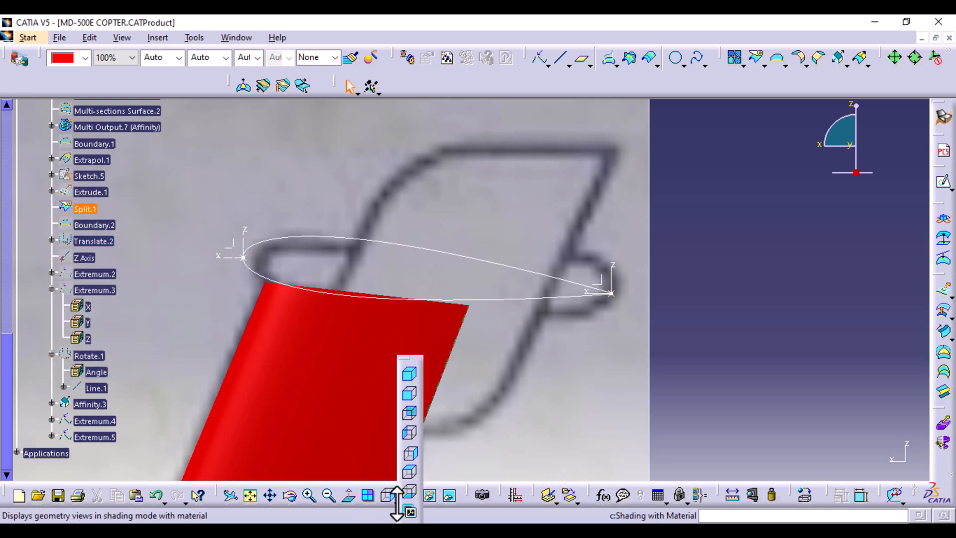
{"action": "left_click", "coordinate": [411, 473]}
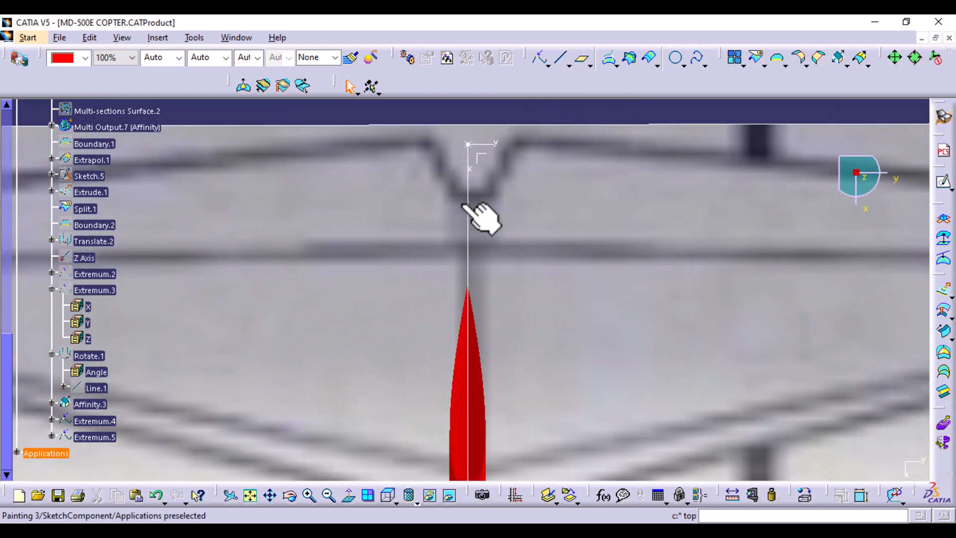
{"action": "mouse_move", "coordinate": [506, 305]}
{"action": "middle_mouse_down"}
{"action": "mouse_move", "coordinate": [521, 403]}
{"action": "mouse_move", "coordinate": [487, 307]}
{"action": "middle_mouse_up"}
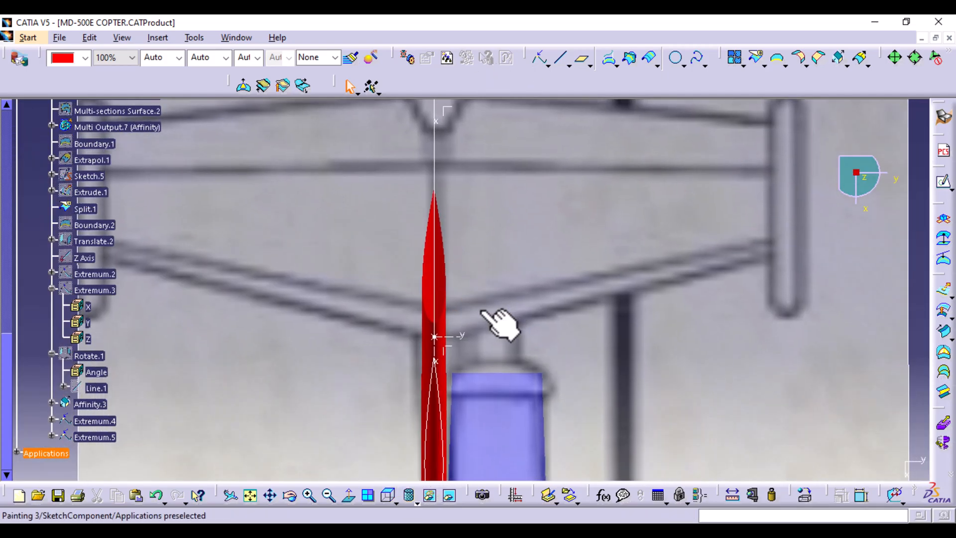
{"action": "left_click", "coordinate": [450, 347]}
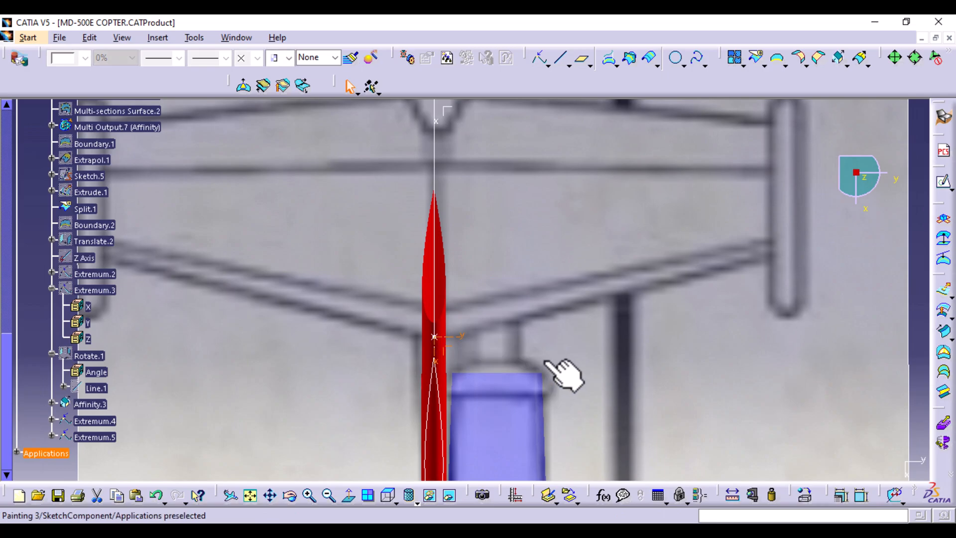
{"action": "left_click", "coordinate": [944, 184]}
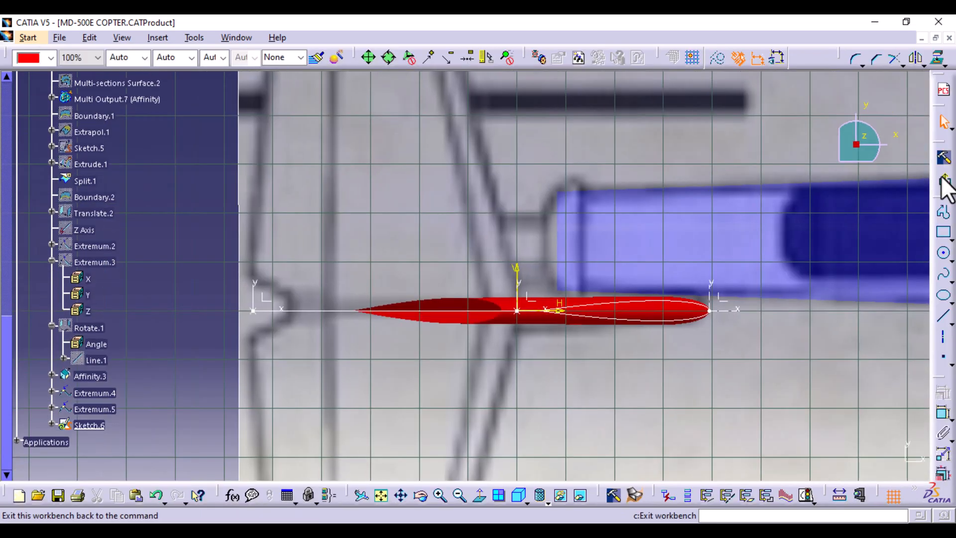
{"action": "left_click", "coordinate": [524, 499]}
{"action": "left_click", "coordinate": [537, 473]}
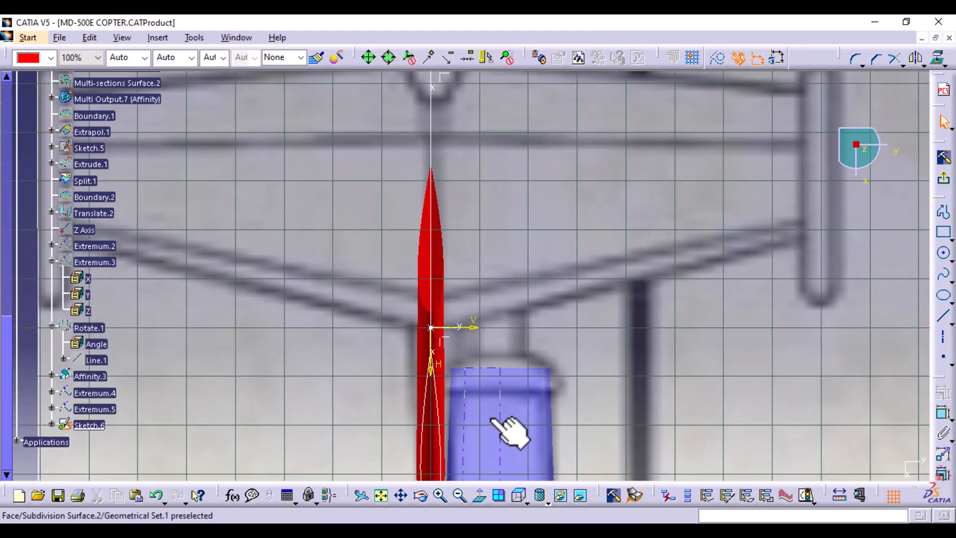
- Hide the NACA0012 join curve and project the scaled profile's leading extremum point into the sketch
{"action": "right_click", "coordinate": [445, 438]}
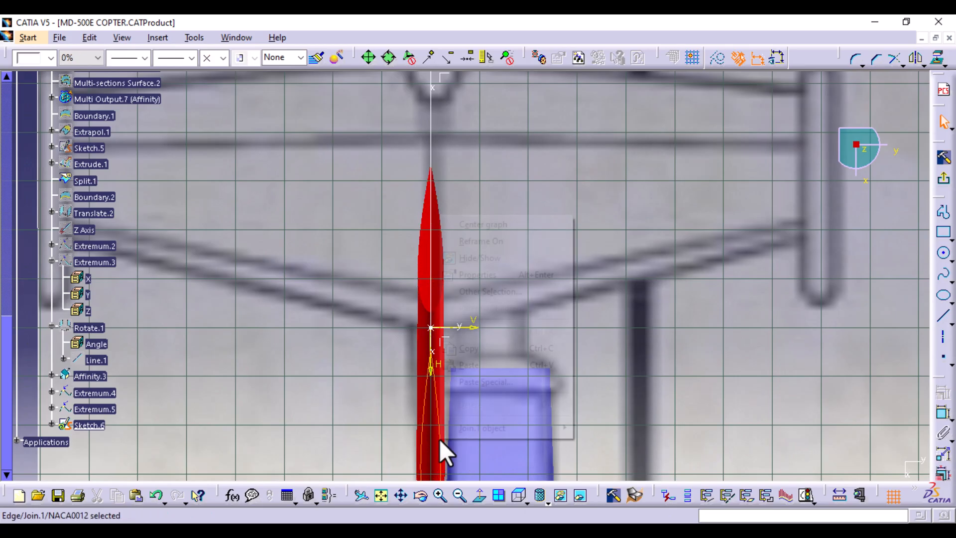
{"action": "left_click", "coordinate": [488, 259]}
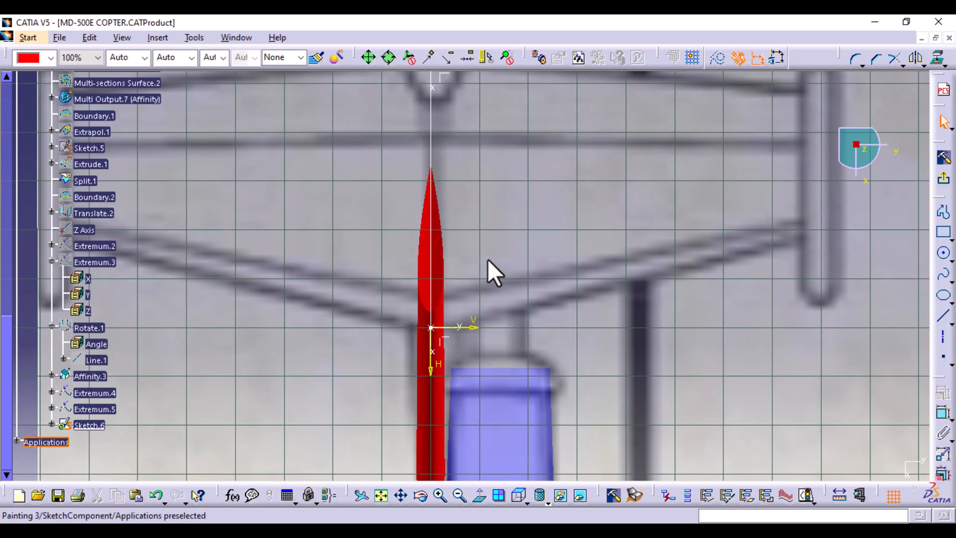
{"action": "middle_click_drag", "start_coordinate": [504, 394], "coordinate": [506, 329]}
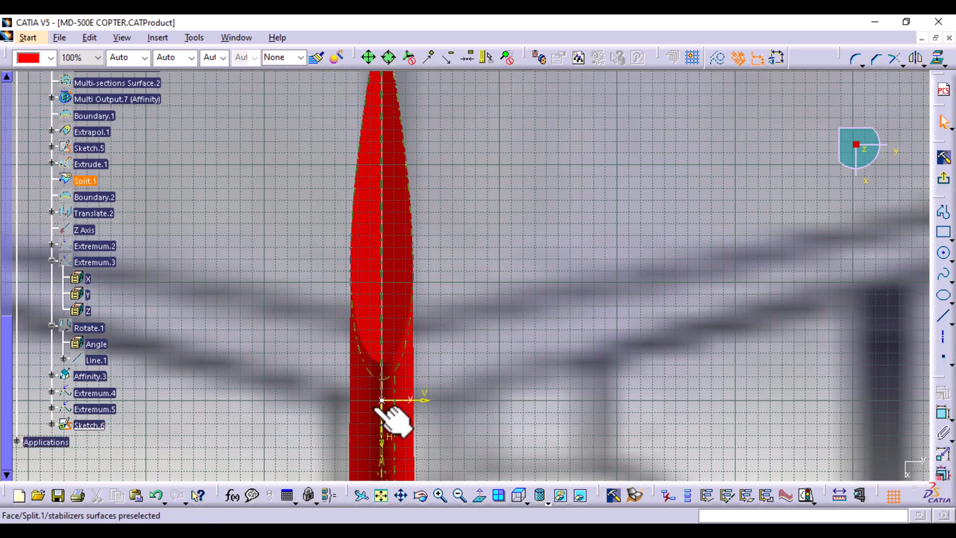
{"action": "left_click", "coordinate": [383, 400]}
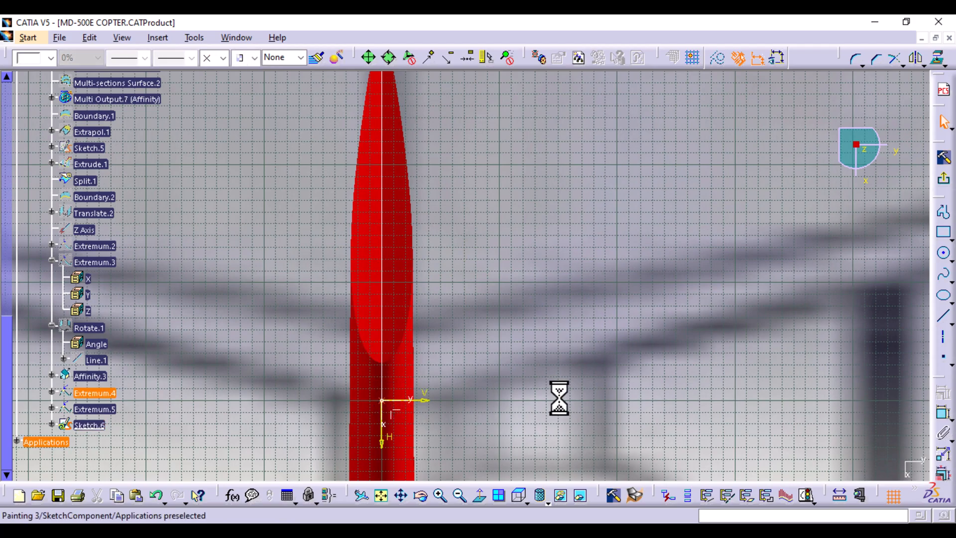
{"action": "left_click", "coordinate": [939, 58]}
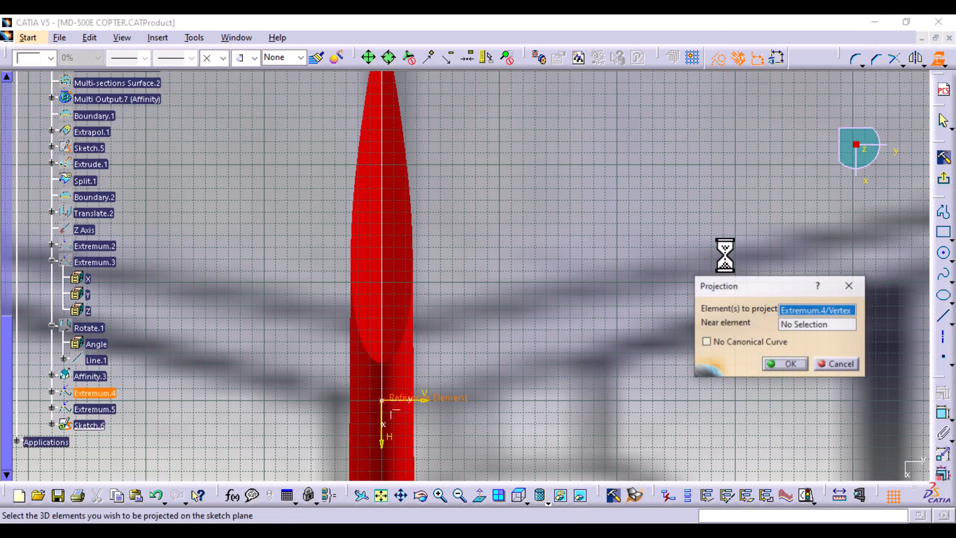
{"action": "left_click", "coordinate": [786, 363]}
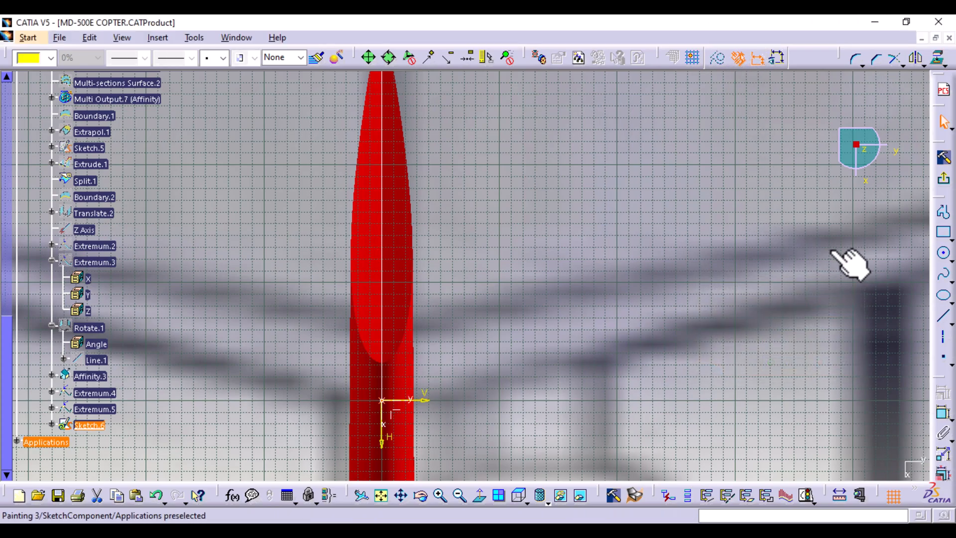
- Sketch a line from the projected point along the blueprint stabilizer's leading edge to the tip fin, and finish the sketch
{"action": "left_click", "coordinate": [945, 318]}
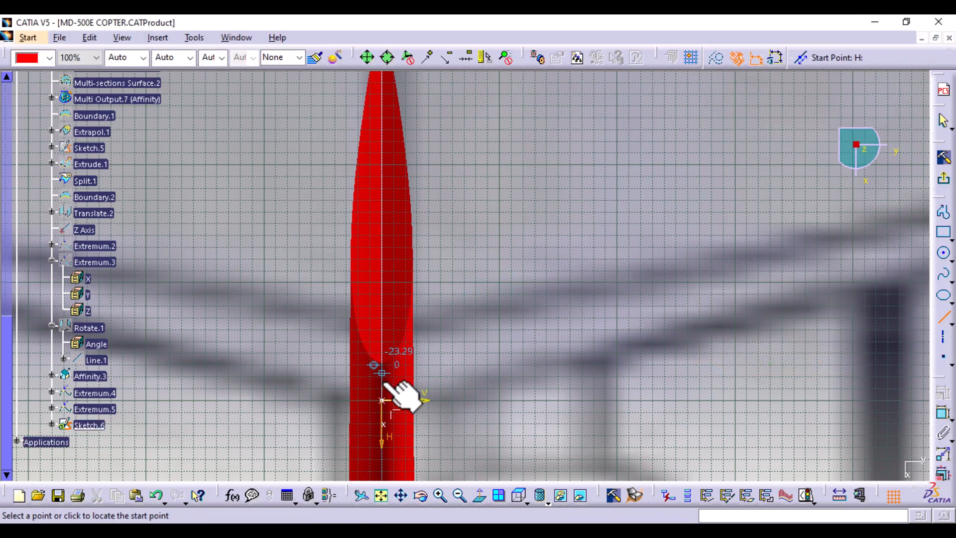
{"action": "left_click", "coordinate": [383, 400]}
{"action": "mouse_move", "coordinate": [662, 388]}
{"action": "middle_mouse_down"}
{"action": "mouse_move", "coordinate": [619, 337]}
{"action": "mouse_move", "coordinate": [454, 365]}
{"action": "middle_mouse_up"}
{"action": "mouse_move", "coordinate": [511, 315]}
{"action": "middle_mouse_down"}
{"action": "mouse_move", "coordinate": [517, 309]}
{"action": "mouse_move", "coordinate": [486, 380]}
{"action": "mouse_move", "coordinate": [502, 405]}
{"action": "middle_mouse_up"}
{"action": "middle_click_drag", "start_coordinate": [511, 324], "coordinate": [425, 391]}
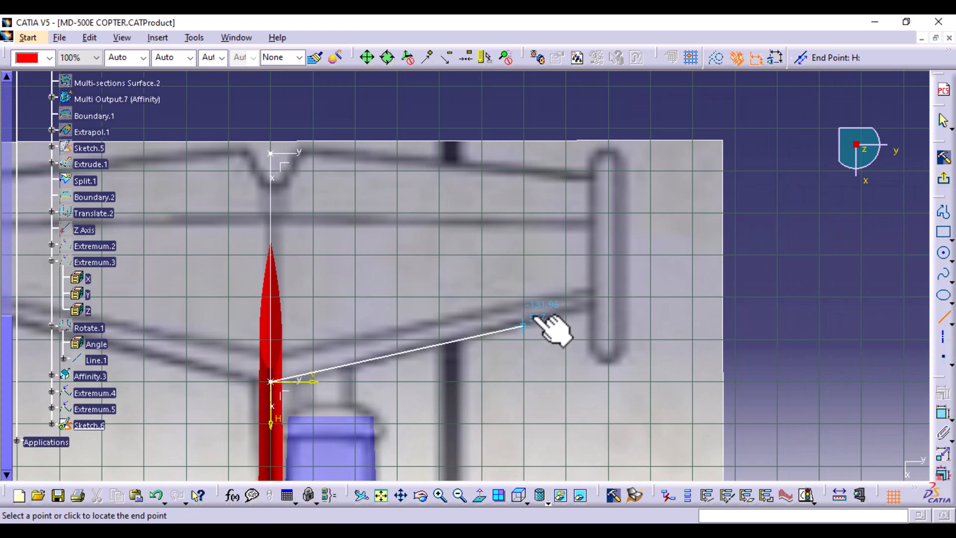
{"action": "left_click", "coordinate": [601, 302]}
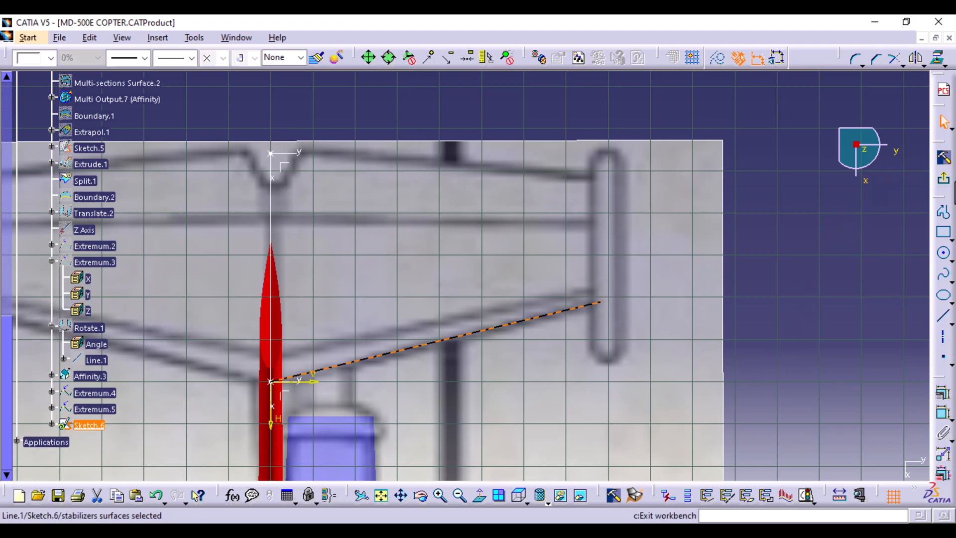
{"action": "left_click", "coordinate": [945, 182]}
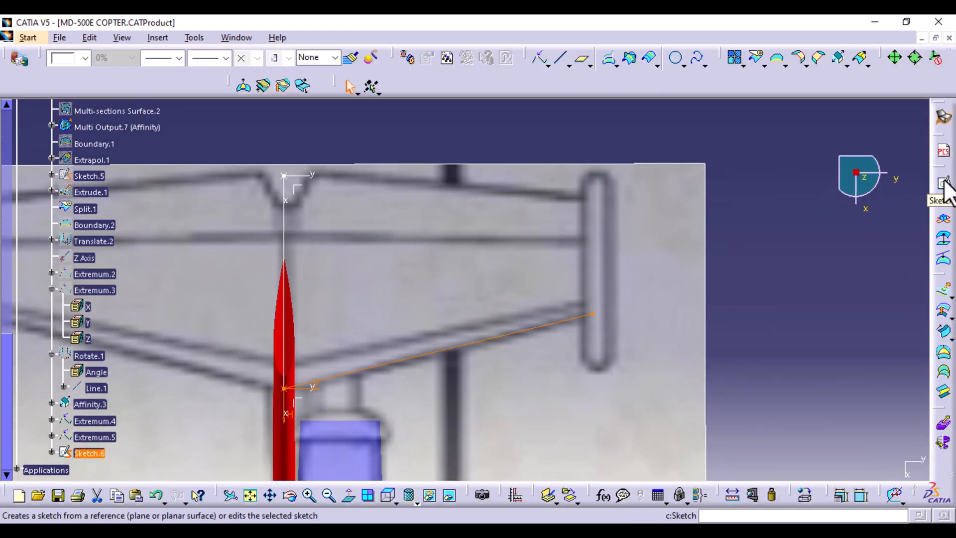
- Open a new sketch on the XY plane of the trailing extremum's axis system, oriented to the blueprint's top view
{"action": "left_click", "coordinate": [807, 240]}
{"action": "left_click", "coordinate": [298, 185]}
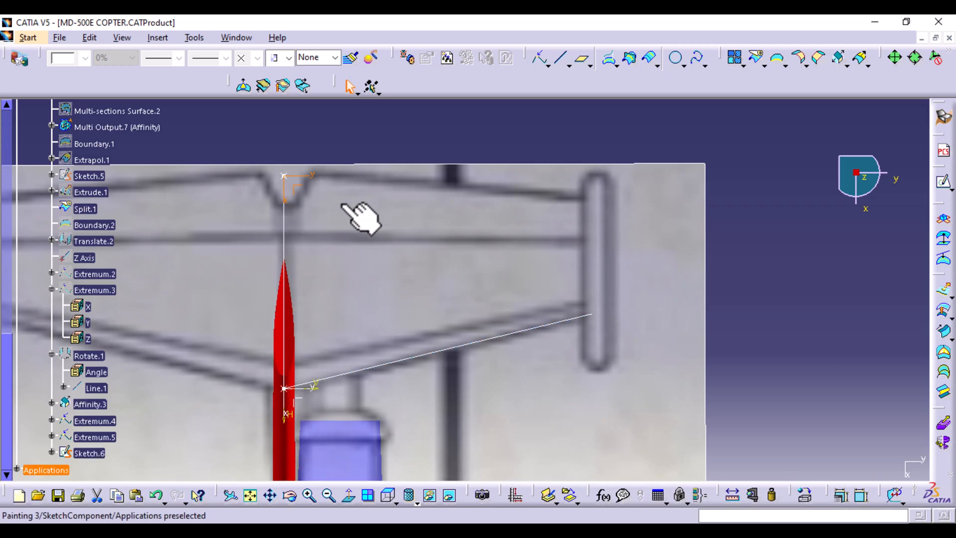
{"action": "left_click", "coordinate": [943, 185]}
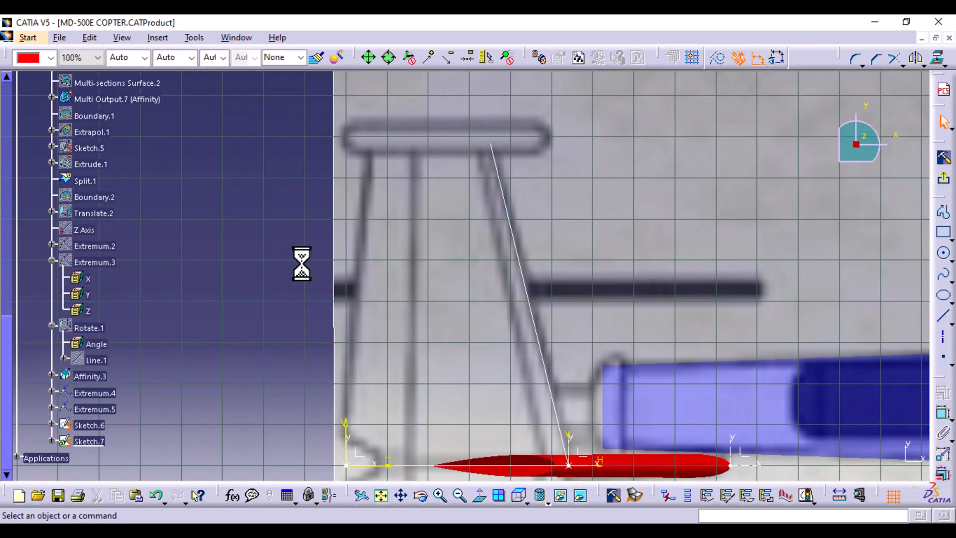
{"action": "left_click", "coordinate": [520, 495]}
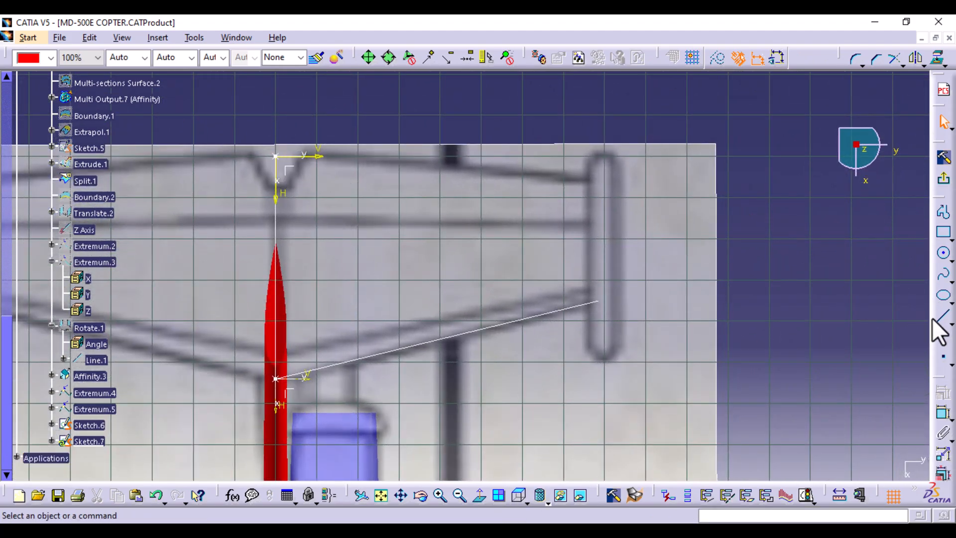
- Sketch a line from the origin along the blueprint stabilizer's trailing edge to the tip fin, and finish the sketch
{"action": "left_click", "coordinate": [943, 316]}
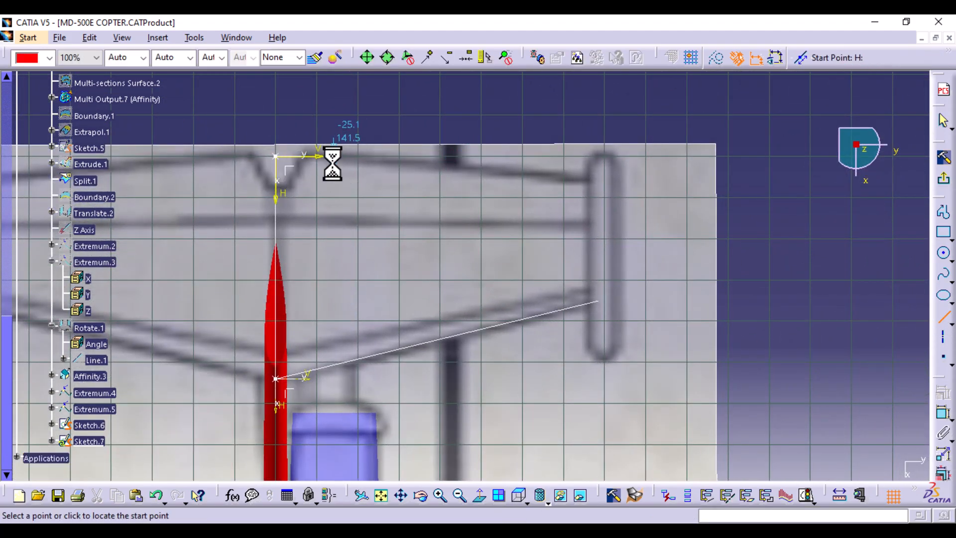
{"action": "left_click", "coordinate": [275, 156]}
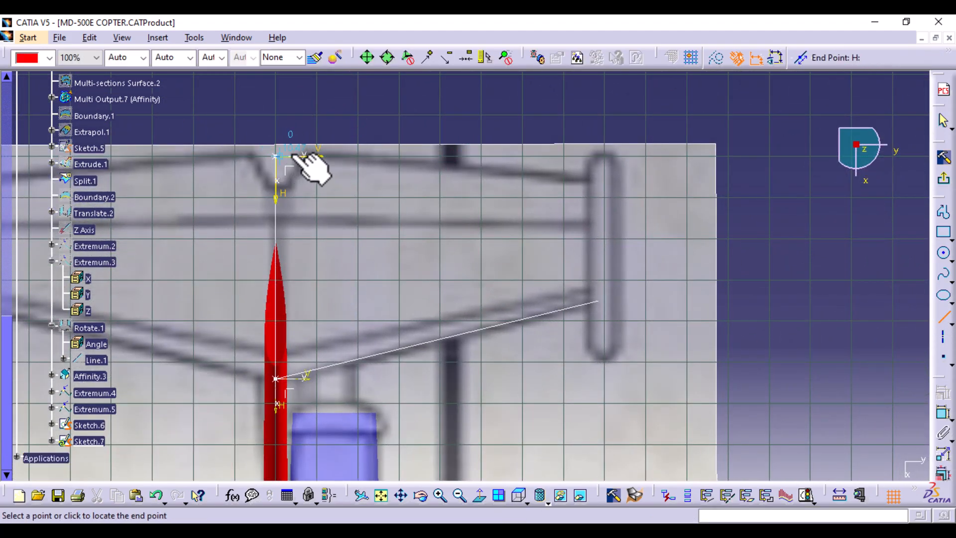
{"action": "left_click", "coordinate": [596, 184]}
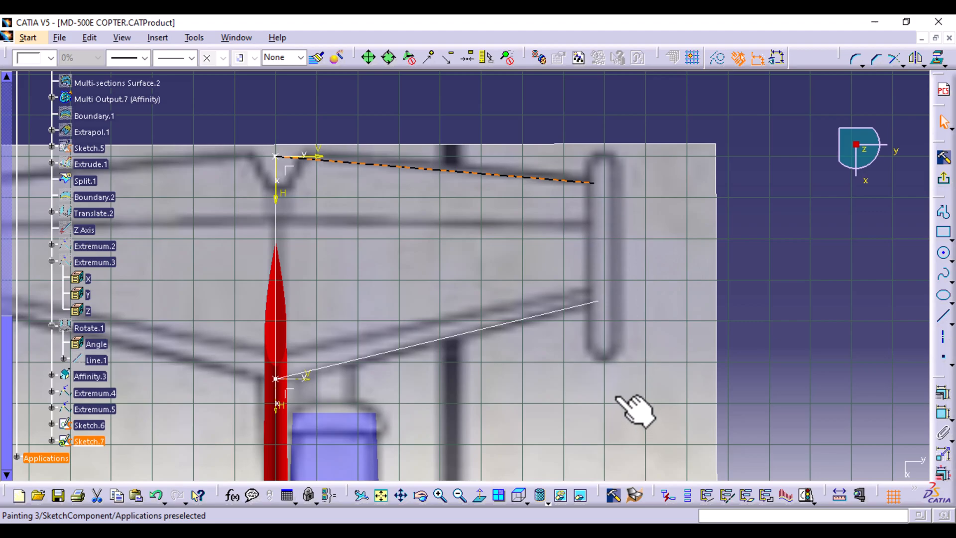
{"action": "left_click", "coordinate": [779, 259]}
{"action": "left_click", "coordinate": [945, 181]}
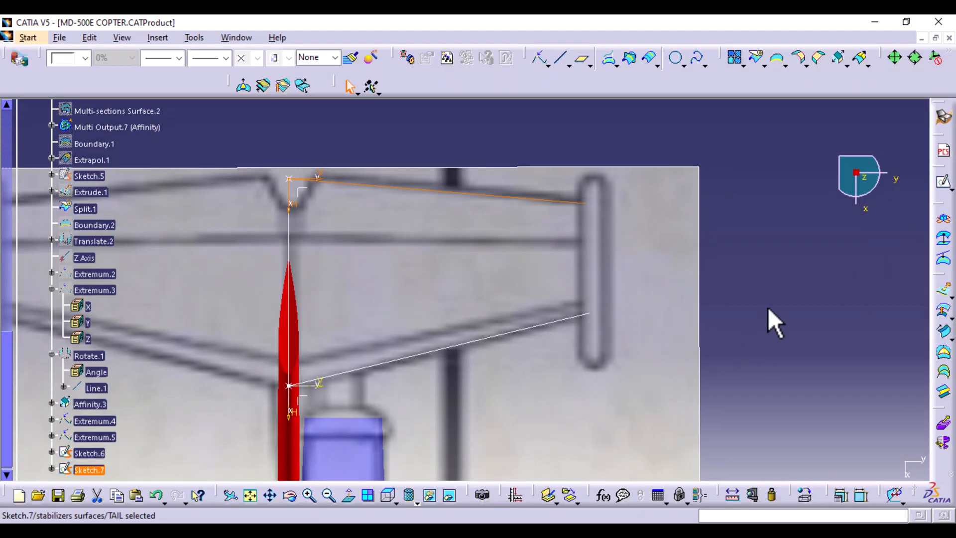
{"action": "left_click", "coordinate": [768, 309]}
- Create a multi-sections surface from the scaled airfoil profile, guided by the leading and trailing edge sketch lines
{"action": "mouse_move", "coordinate": [770, 382]}
{"action": "middle_mouse_down"}
{"action": "mouse_move", "coordinate": [561, 428]}
{"action": "mouse_move", "coordinate": [545, 335]}
{"action": "mouse_move", "coordinate": [601, 344]}
{"action": "middle_mouse_up"}
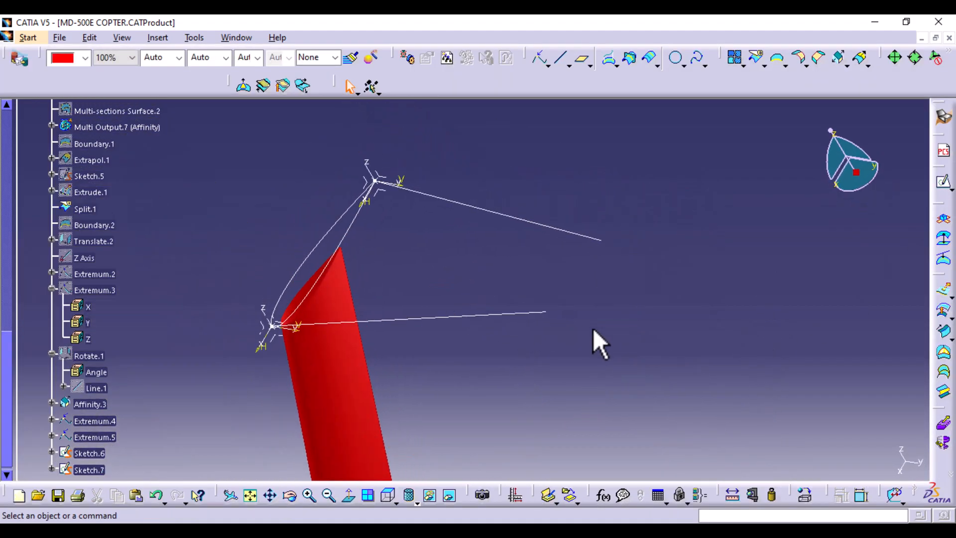
{"action": "left_click", "coordinate": [945, 374]}
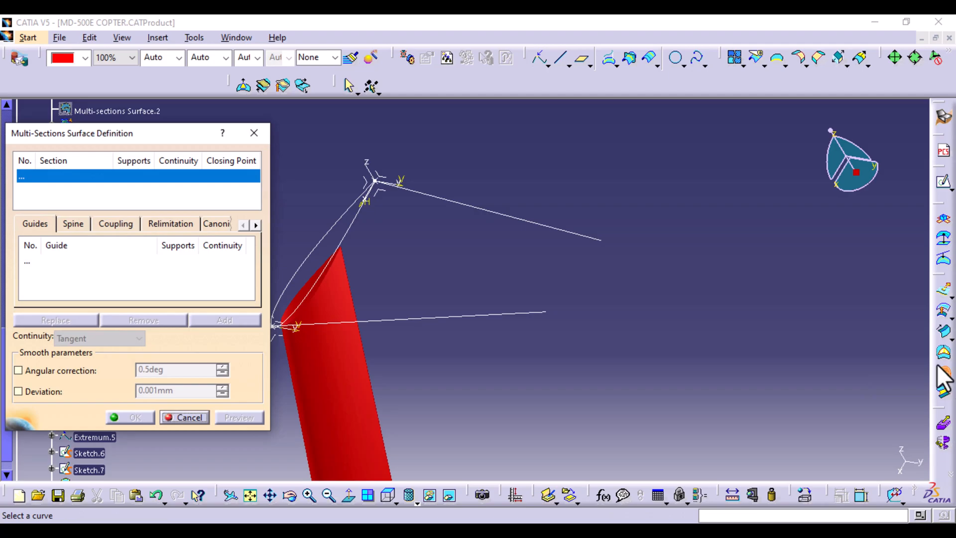
{"action": "left_click", "coordinate": [323, 246]}
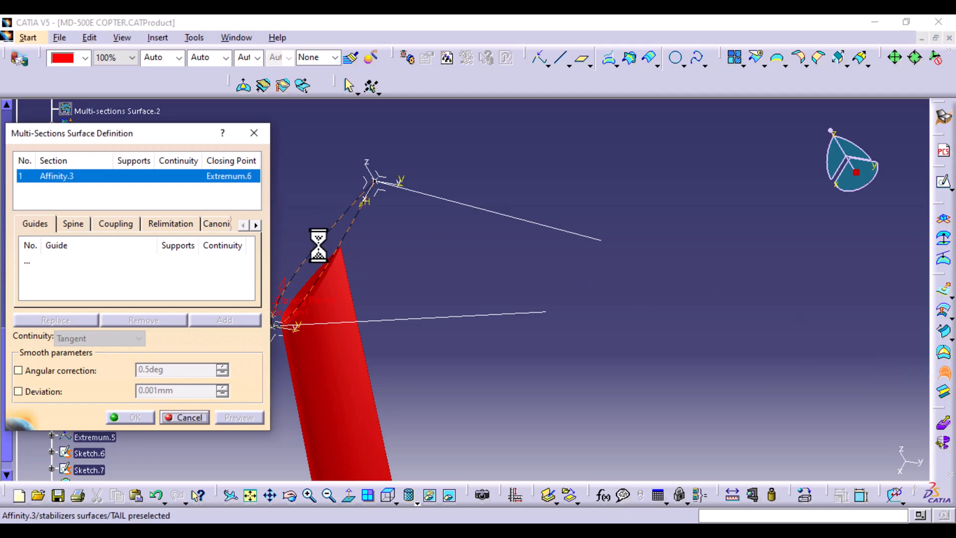
{"action": "left_click", "coordinate": [37, 263]}
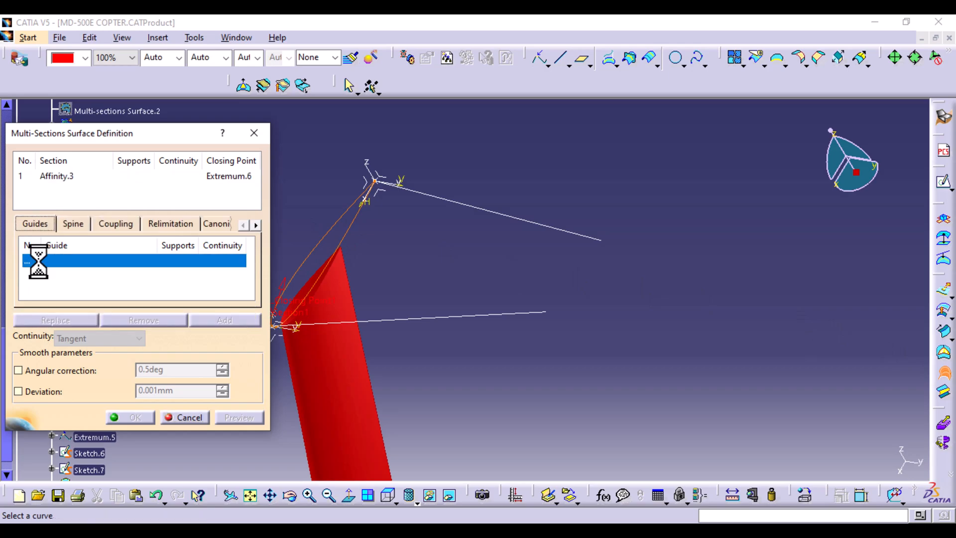
{"action": "left_click", "coordinate": [415, 319]}
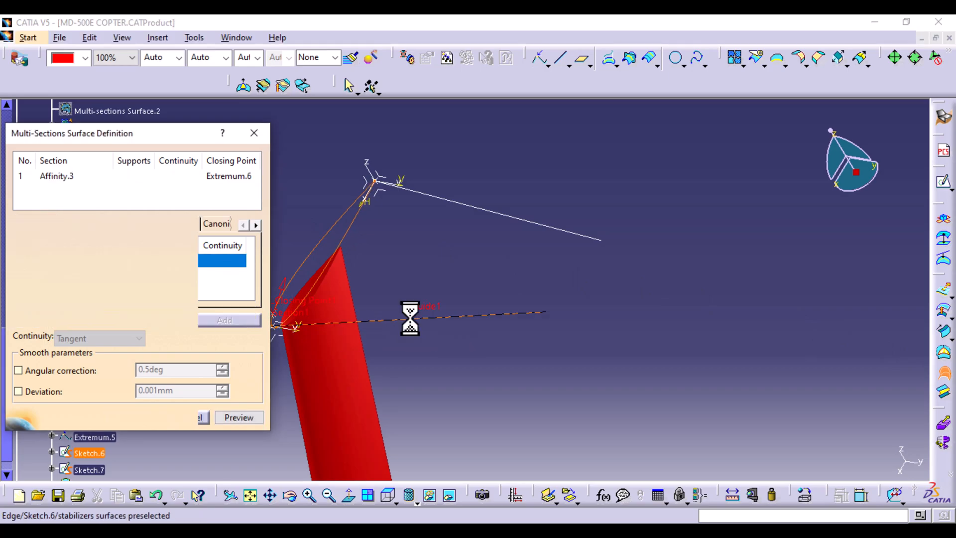
{"action": "left_click", "coordinate": [465, 205]}
{"action": "left_click", "coordinate": [228, 416]}
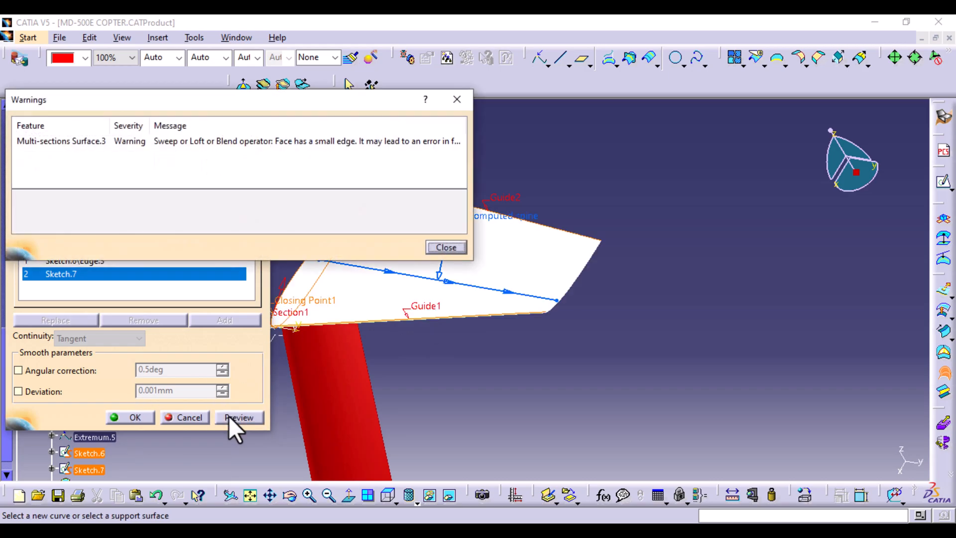
{"action": "left_click", "coordinate": [443, 247]}
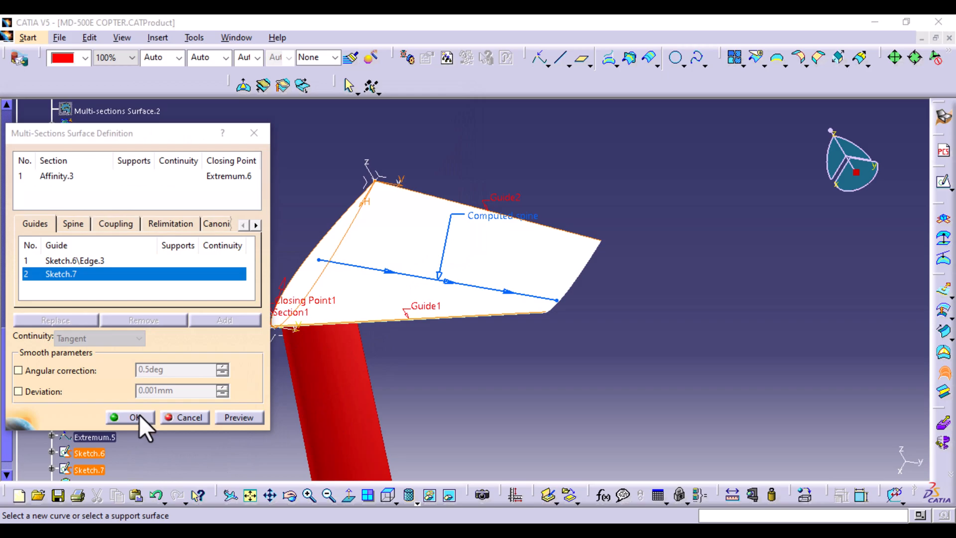
{"action": "left_click", "coordinate": [139, 414]}
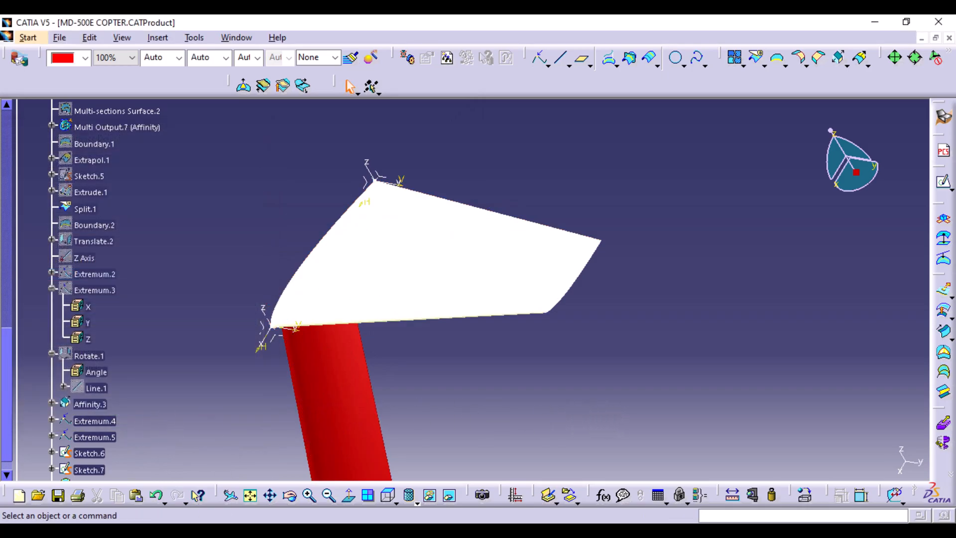
- Color the new horizontal stabilizer multi-sections surface blue
{"action": "left_click", "coordinate": [111, 335]}
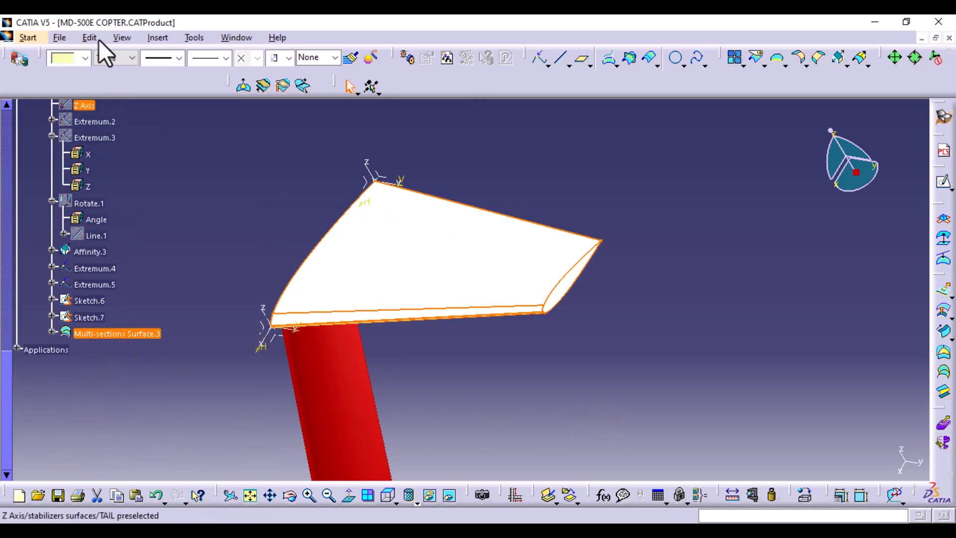
{"action": "left_click", "coordinate": [82, 60]}
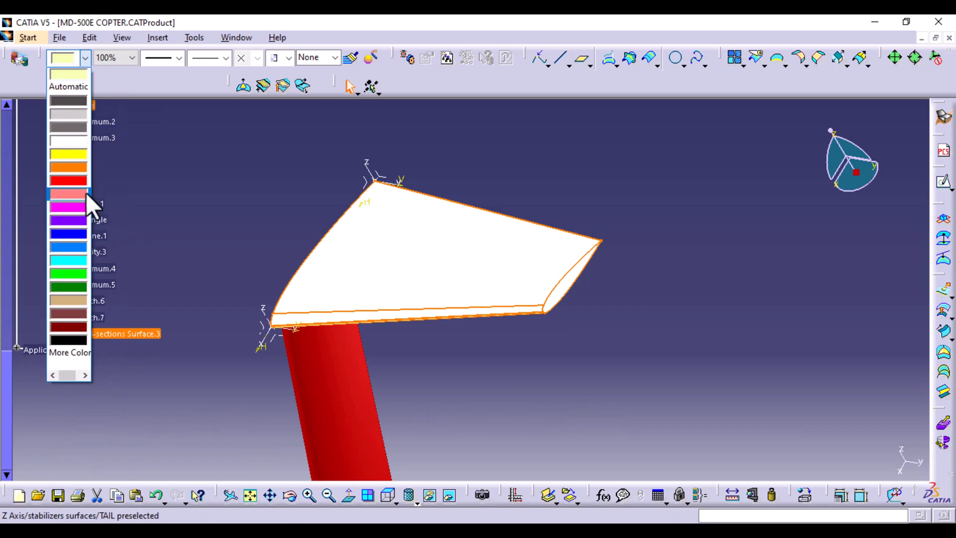
{"action": "left_click", "coordinate": [76, 233]}
{"action": "left_click", "coordinate": [515, 387]}
{"action": "middle_click_drag", "start_coordinate": [231, 247], "coordinate": [441, 302]}
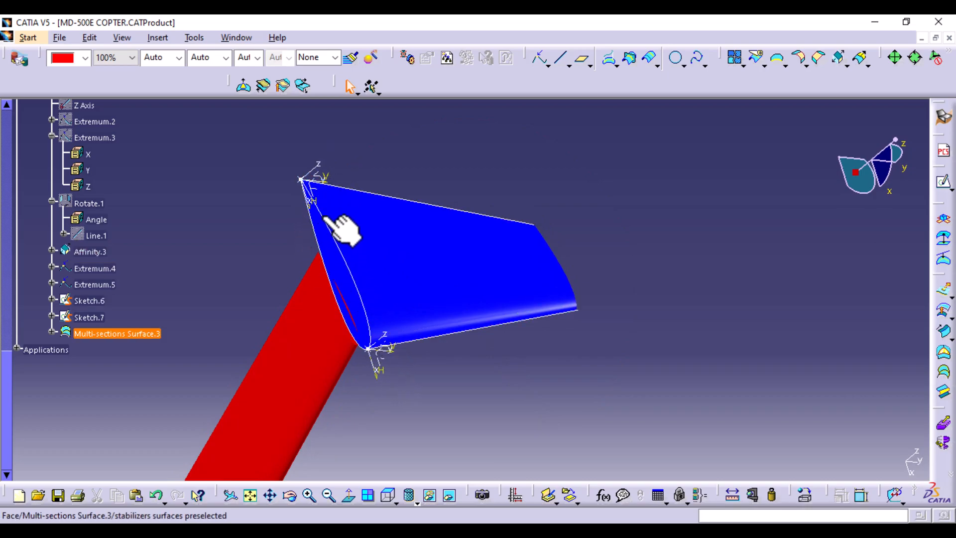
- Mirror the blue stabilizer surface with Symmetry about the ZX plane of the leading extremum's axis system
{"action": "left_click", "coordinate": [389, 495]}
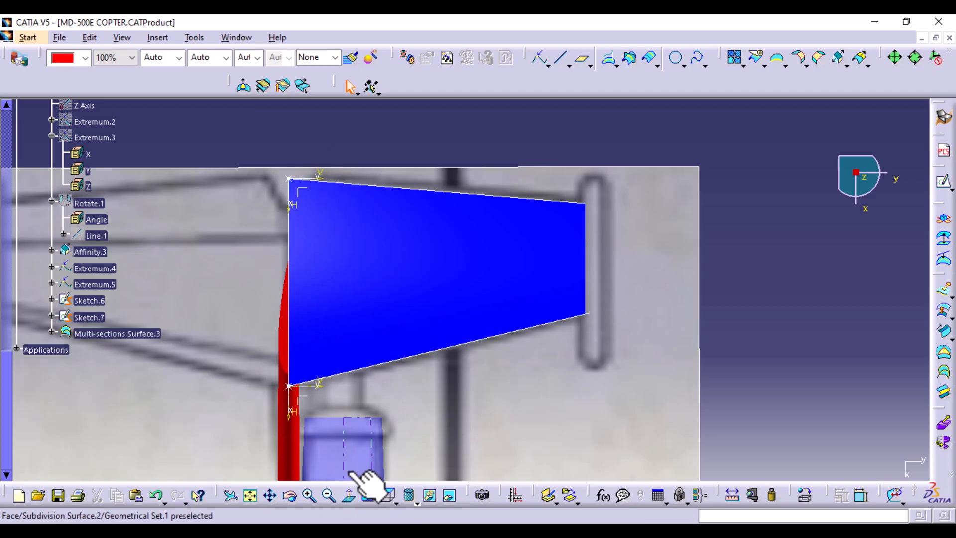
{"action": "middle_click_drag", "start_coordinate": [612, 397], "coordinate": [726, 367]}
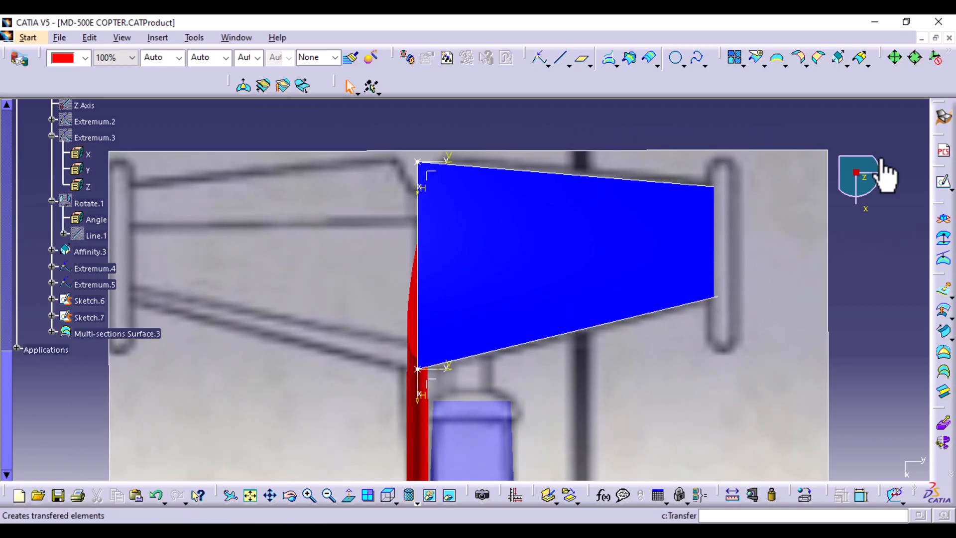
{"action": "left_click", "coordinate": [845, 68]}
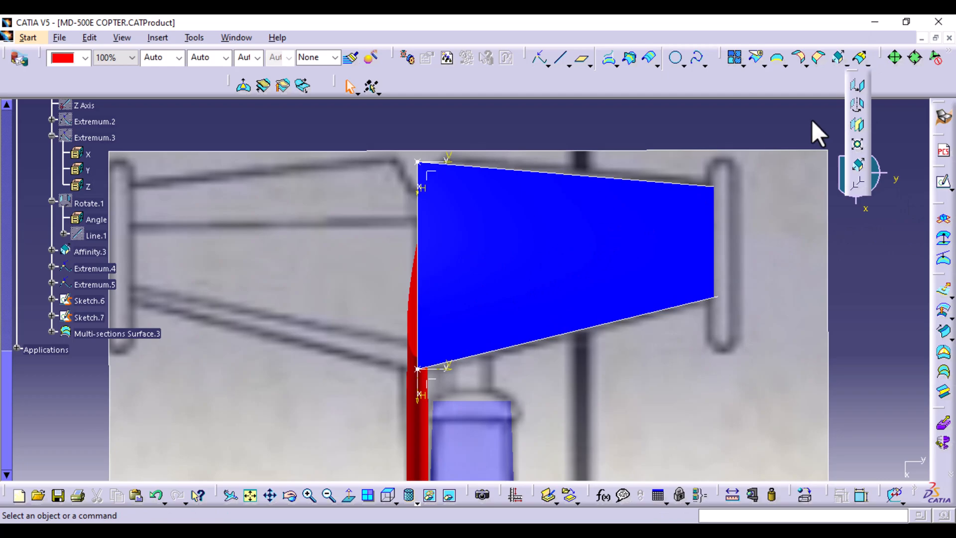
{"action": "left_click", "coordinate": [858, 124]}
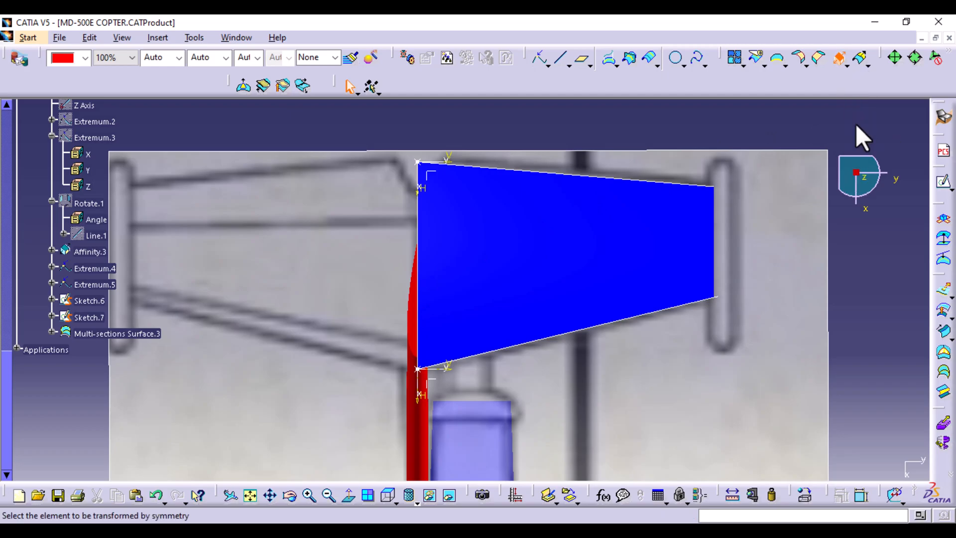
{"action": "left_click", "coordinate": [465, 274]}
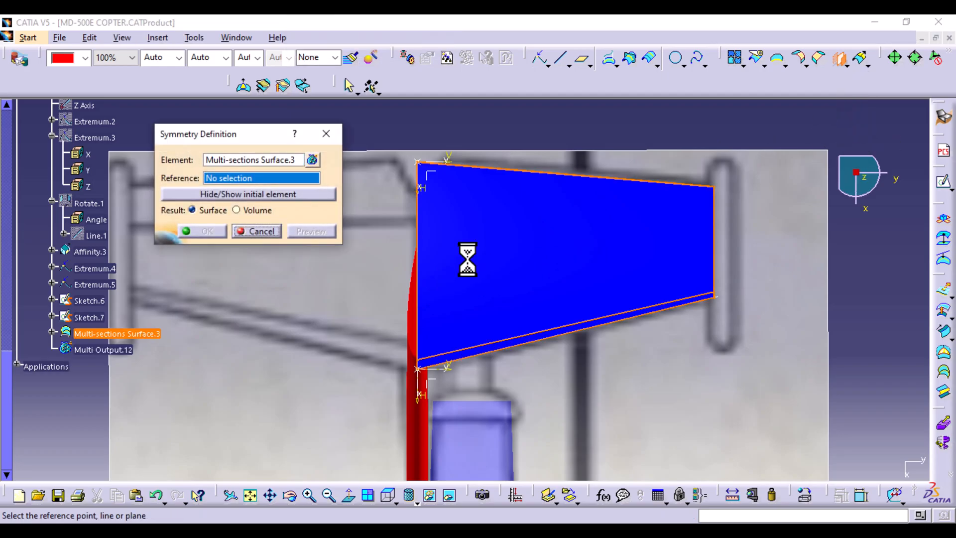
{"action": "middle_click_drag", "start_coordinate": [346, 384], "coordinate": [449, 363]}
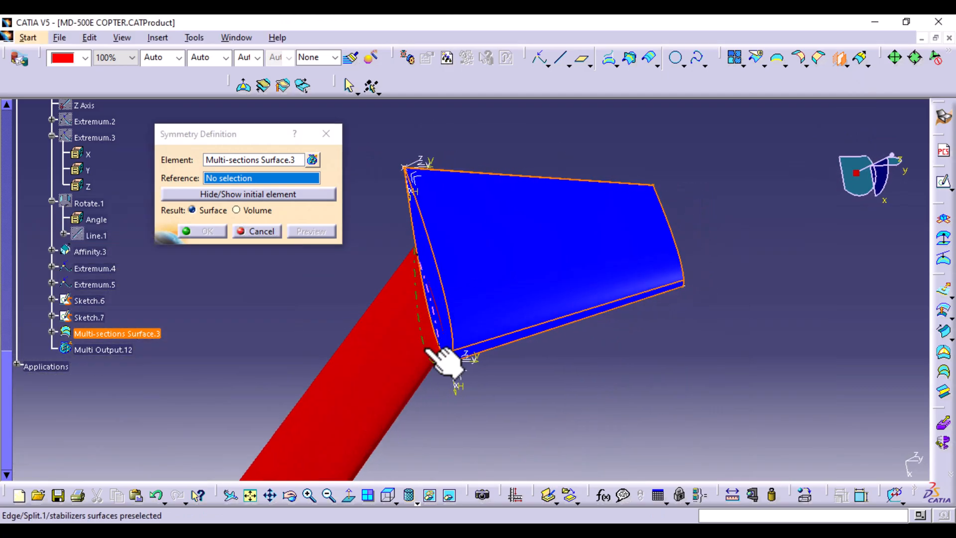
{"action": "left_click", "coordinate": [465, 372]}
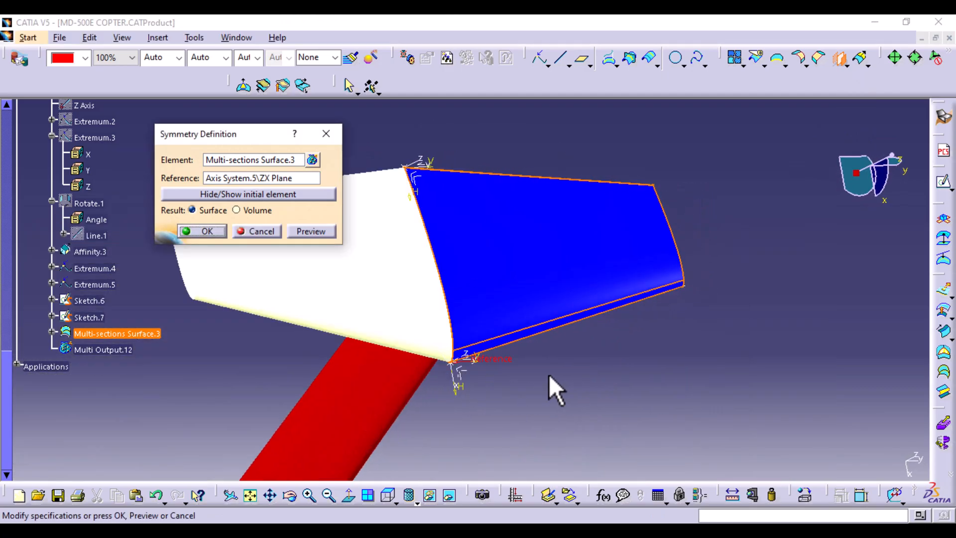
{"action": "left_click", "coordinate": [218, 232]}
{"action": "left_click", "coordinate": [725, 184]}
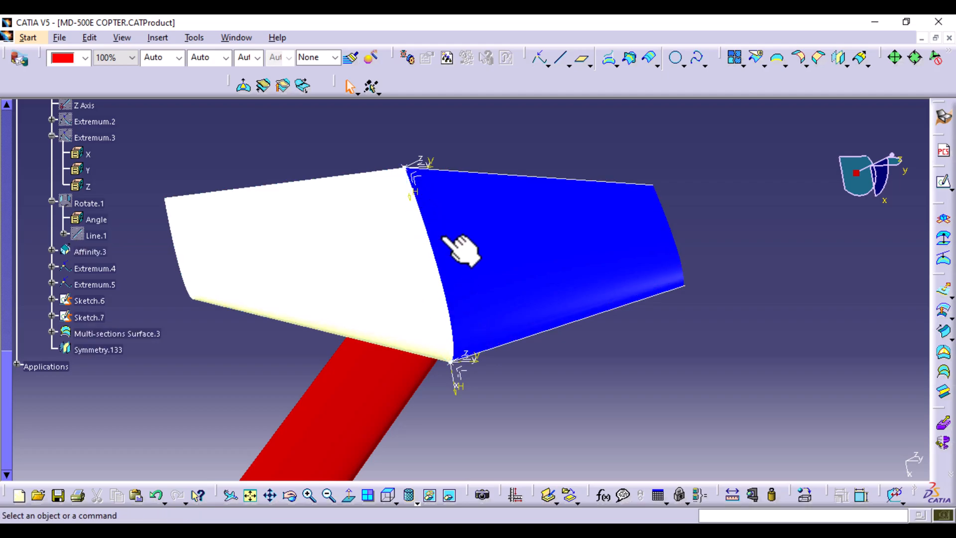
- Try to join the mirrored stabilizer half with the original multi-sections surface, previewing the free boundaries
{"action": "left_click", "coordinate": [734, 57]}
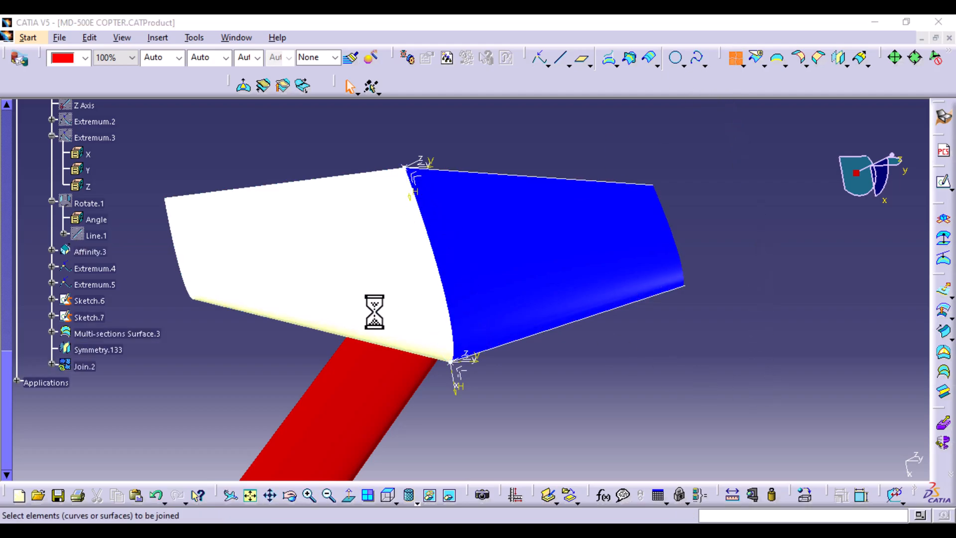
{"action": "left_click", "coordinate": [406, 297]}
{"action": "left_click", "coordinate": [475, 272]}
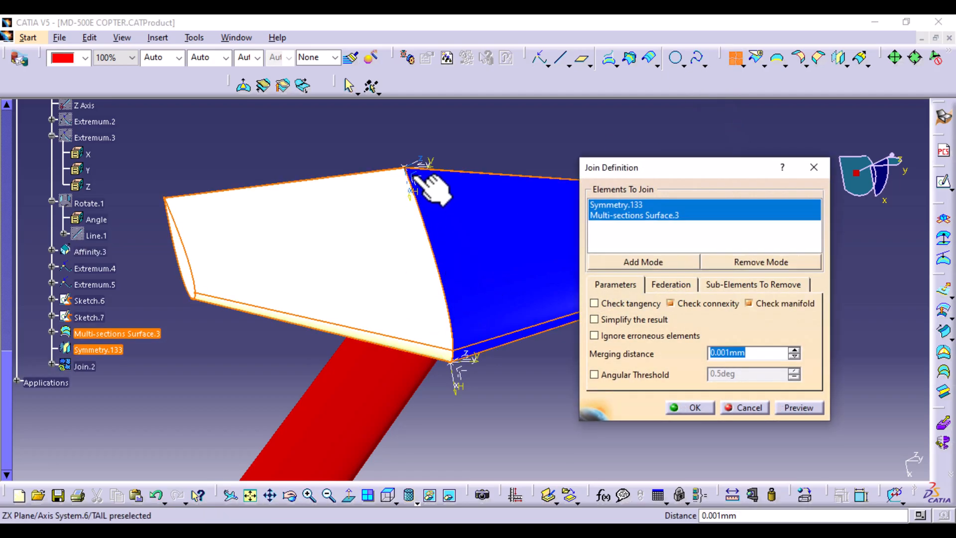
{"action": "middle_click_drag", "start_coordinate": [513, 391], "coordinate": [389, 410]}
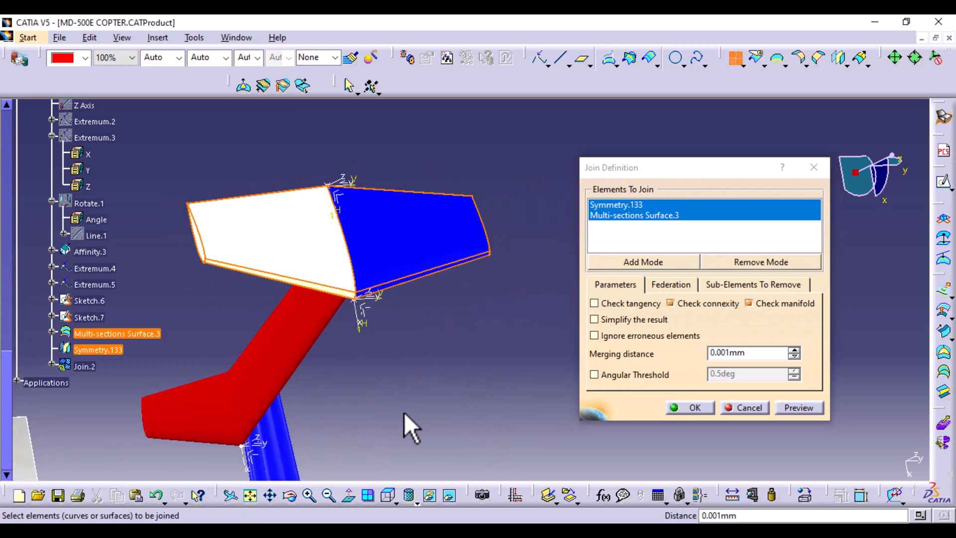
{"action": "left_click", "coordinate": [810, 404]}
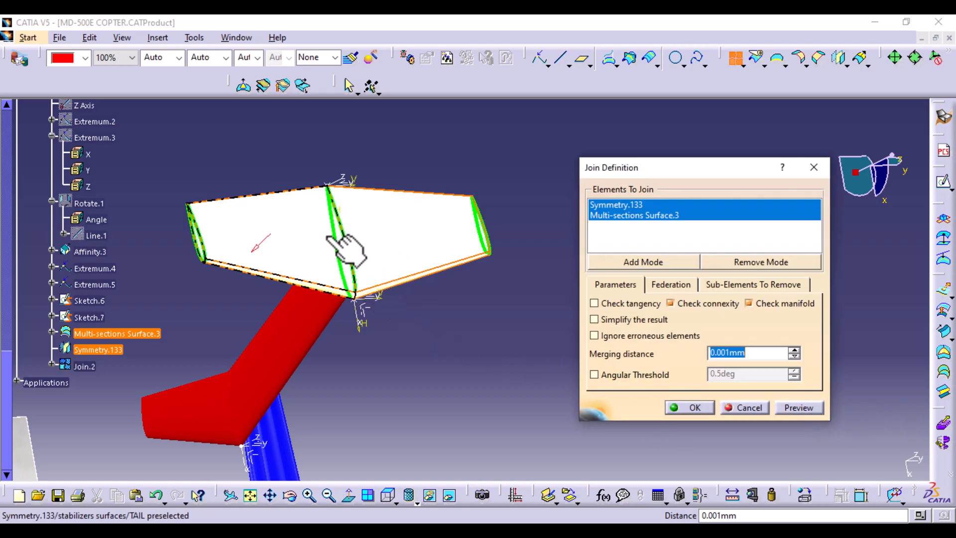
{"action": "middle_click_drag", "start_coordinate": [437, 348], "coordinate": [674, 415]}
{"action": "left_click", "coordinate": [758, 408]}
{"action": "mouse_move", "coordinate": [516, 377]}
{"action": "middle_mouse_down"}
{"action": "mouse_move", "coordinate": [608, 322]}
{"action": "mouse_move", "coordinate": [504, 362]}
{"action": "middle_mouse_up"}
- Edit the stabilizer's Symmetry to mirror about a new plane through the scaled airfoil's planar curve
{"action": "double_click", "coordinate": [98, 349]}
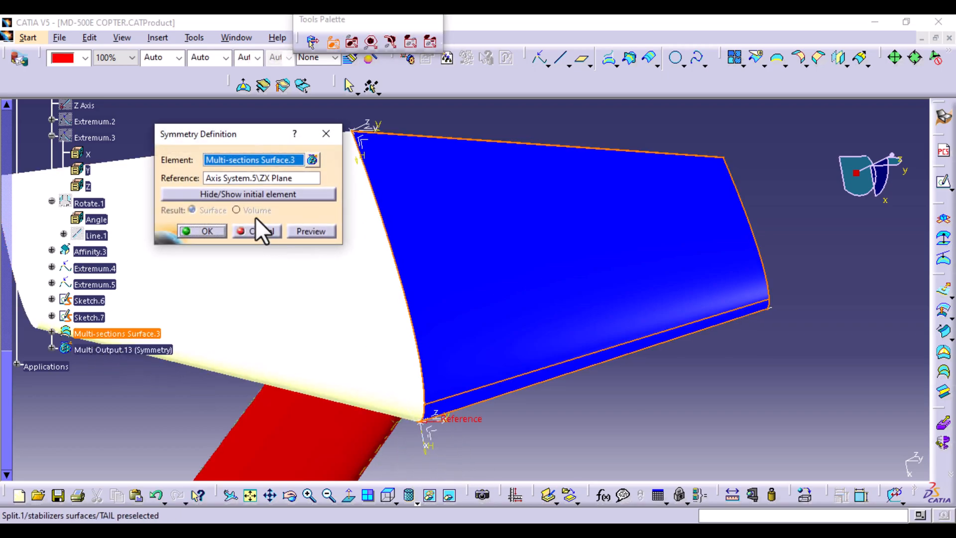
{"action": "left_click", "coordinate": [242, 181]}
{"action": "right_click", "coordinate": [242, 181]}
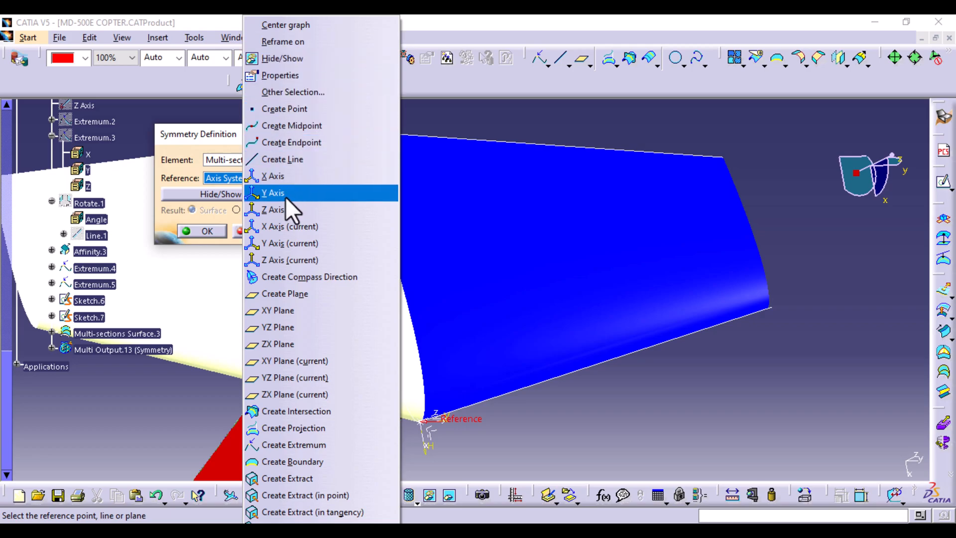
{"action": "left_click", "coordinate": [282, 298]}
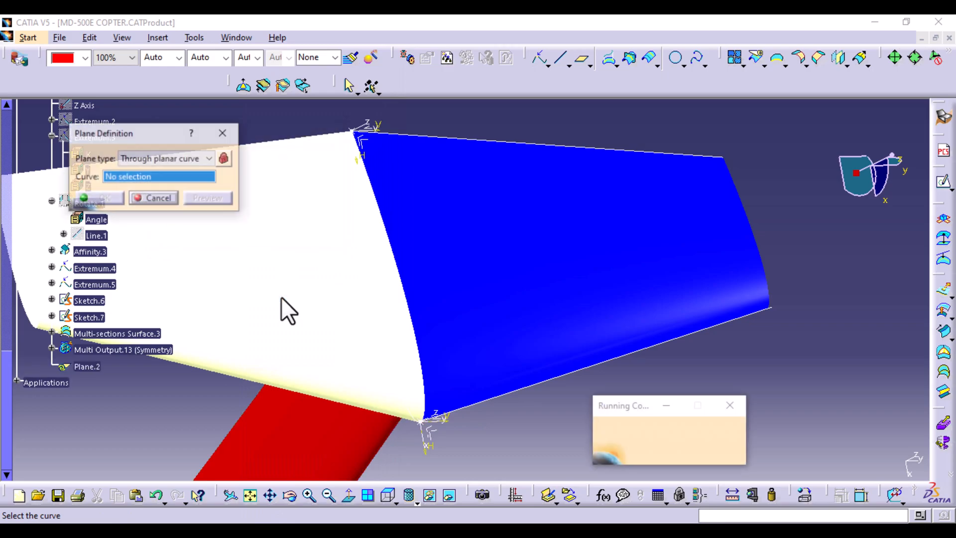
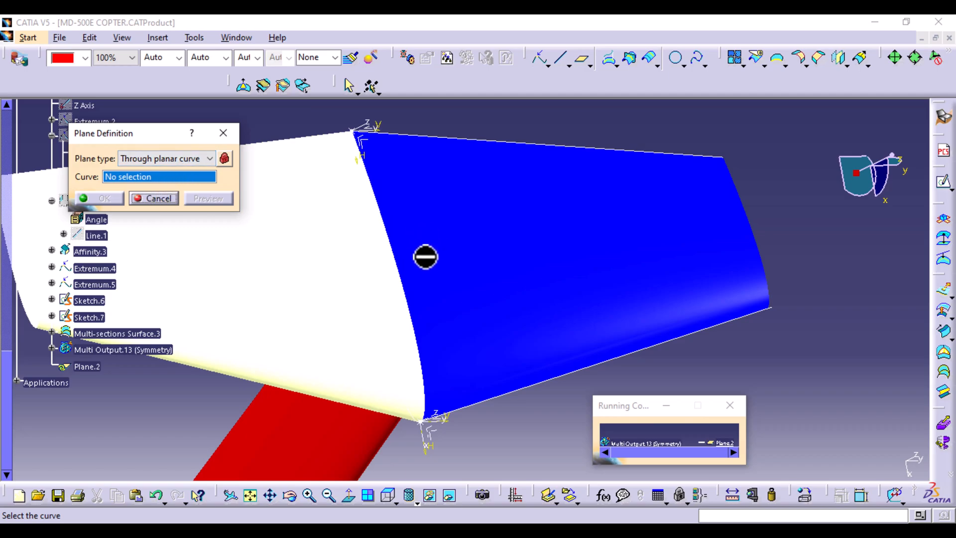
{"action": "left_click", "coordinate": [416, 290]}
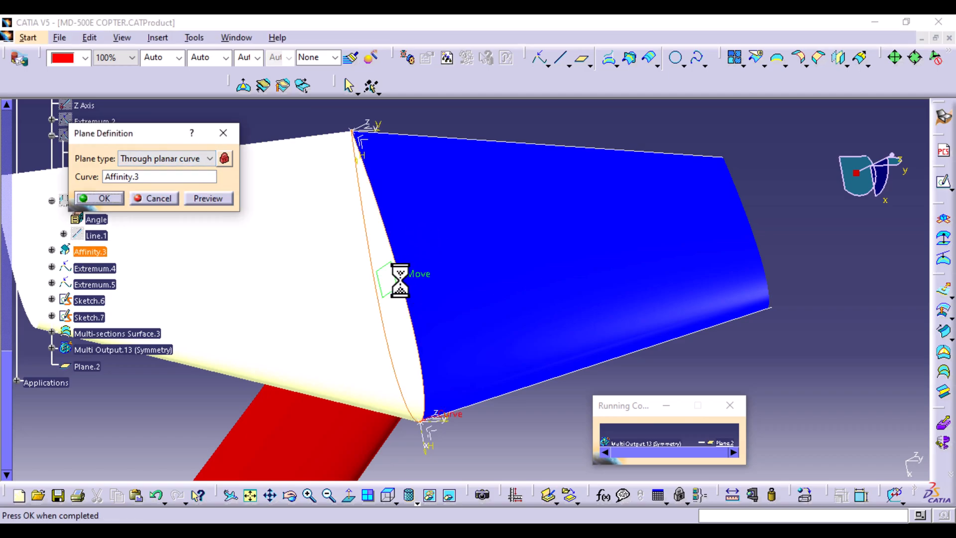
{"action": "left_click", "coordinate": [214, 202]}
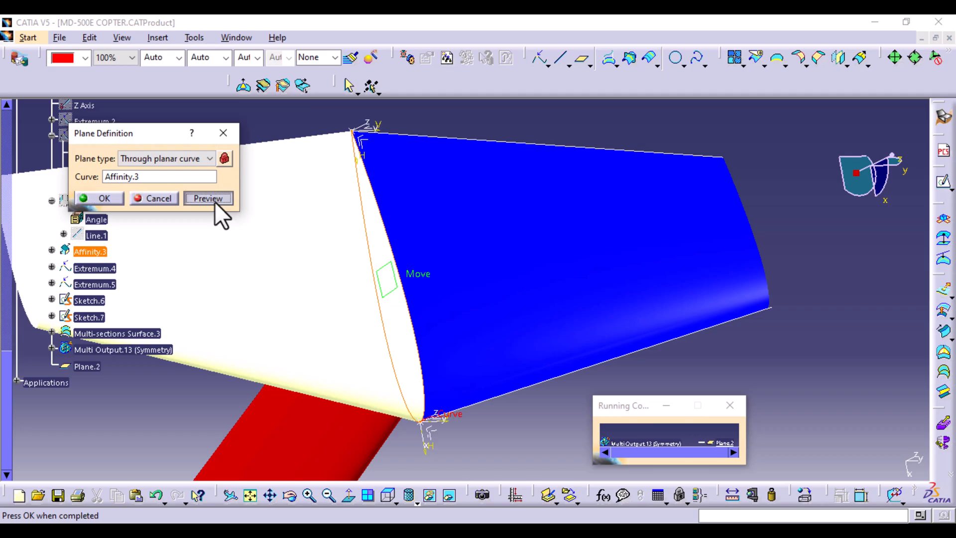
{"action": "left_click", "coordinate": [105, 197]}
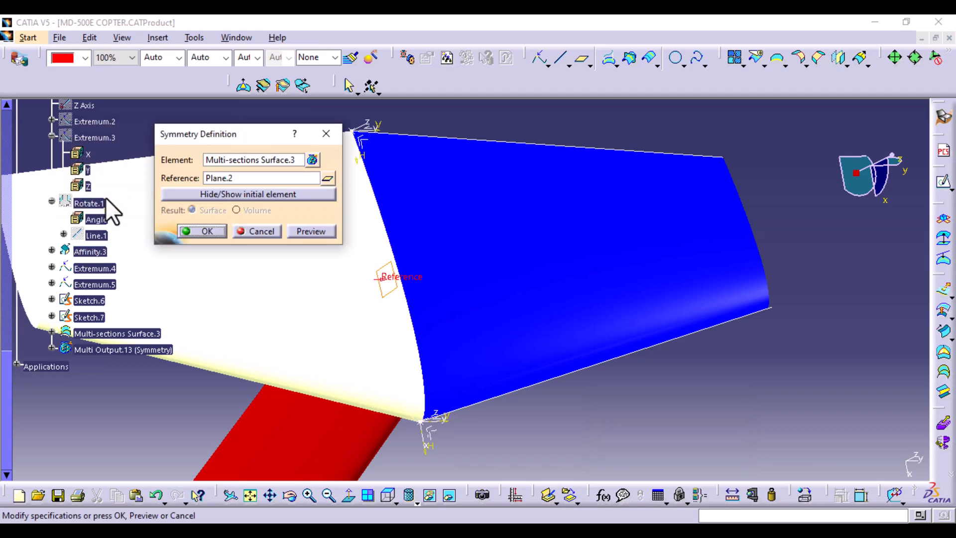
{"action": "left_click", "coordinate": [205, 231]}
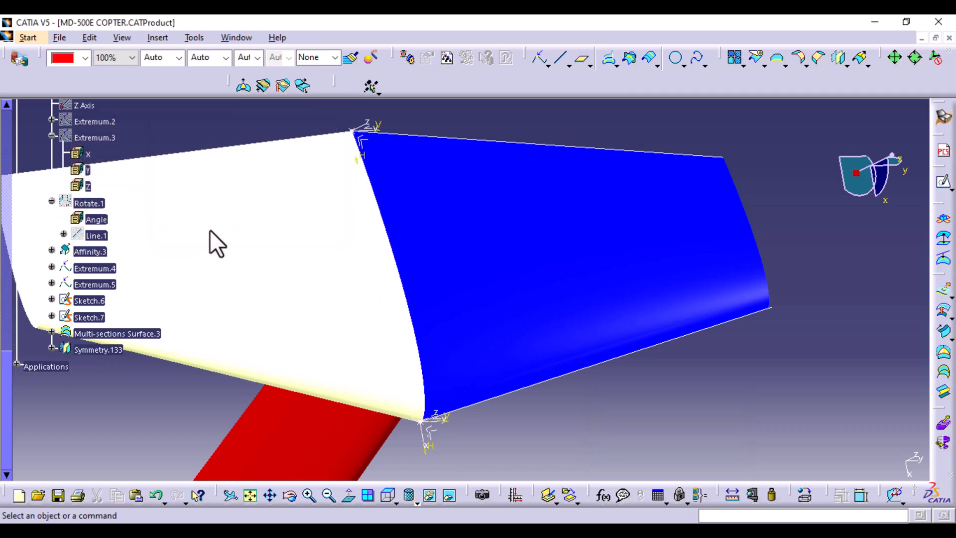
- Join the original multi-sections stabilizer surface with its mirrored half, using a 0.001 mm merging distance
{"action": "middle_click_drag", "start_coordinate": [799, 214], "coordinate": [814, 159]}
{"action": "left_click", "coordinate": [735, 57]}
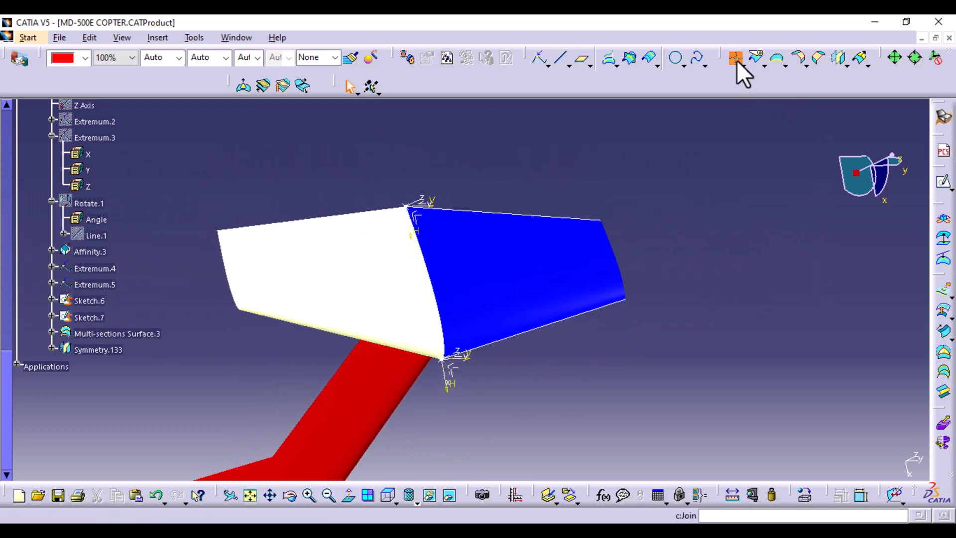
{"action": "left_click", "coordinate": [513, 255]}
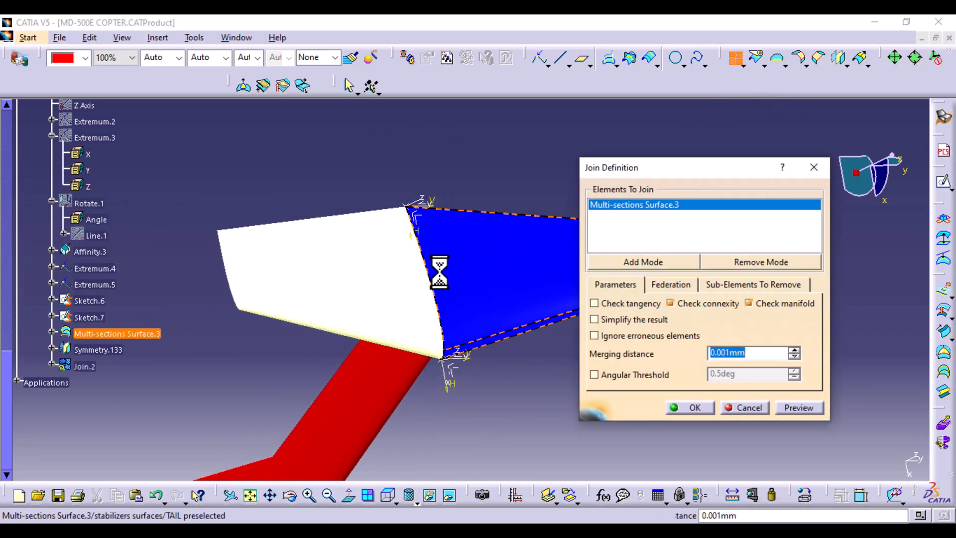
{"action": "left_click", "coordinate": [403, 289]}
{"action": "left_click", "coordinate": [802, 407]}
{"action": "middle_click_drag", "start_coordinate": [500, 156], "coordinate": [484, 209]}
{"action": "middle_click_drag", "start_coordinate": [472, 445], "coordinate": [435, 453]}
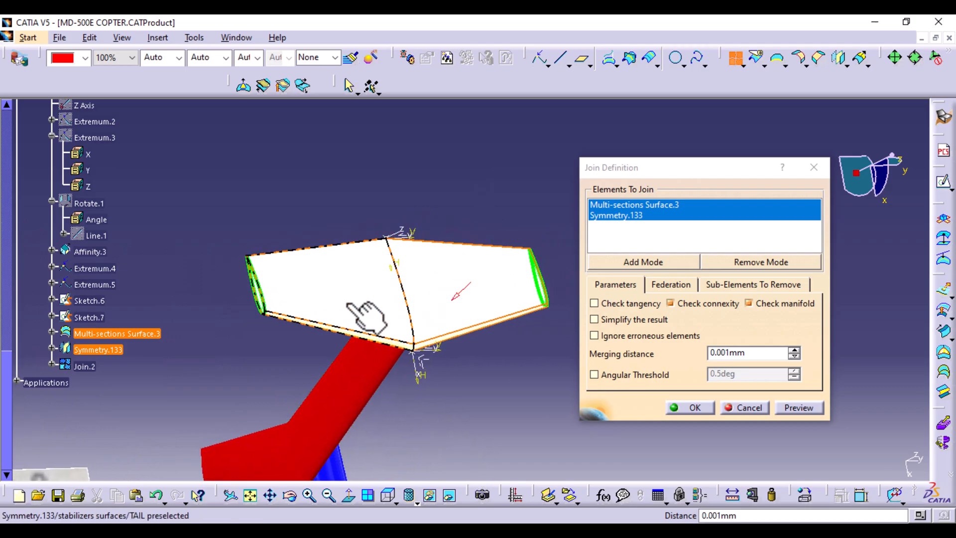
{"action": "left_click", "coordinate": [695, 407]}
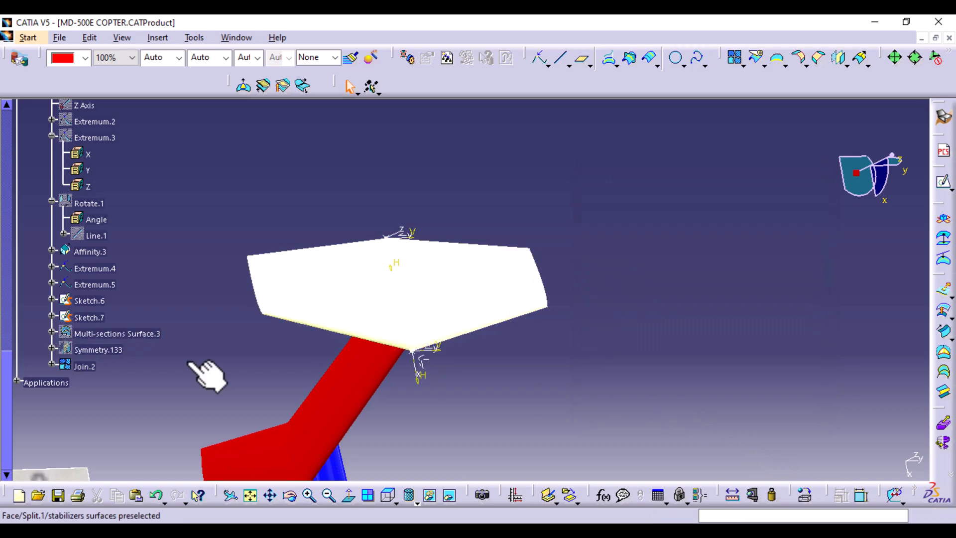
- Color the joined horizontal stabilizer surface blue
{"action": "left_click", "coordinate": [85, 367]}
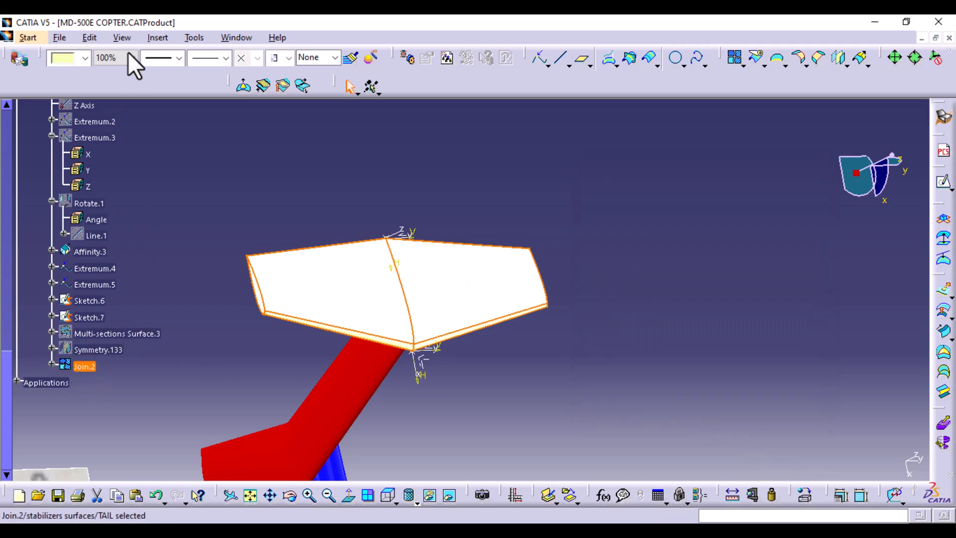
{"action": "left_click", "coordinate": [86, 59]}
{"action": "left_click", "coordinate": [68, 234]}
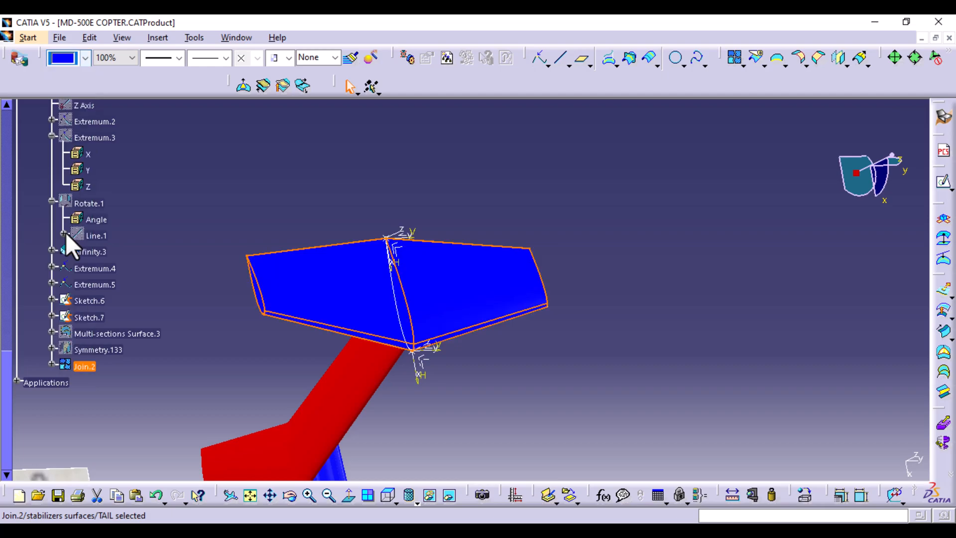
{"action": "left_click", "coordinate": [733, 281]}
- Hide the scaled airfoil profile and the two axis systems at the stabilizer's leading and trailing extremum points
{"action": "middle_click", "coordinate": [589, 362]}
{"action": "middle_click_drag", "start_coordinate": [589, 363], "coordinate": [442, 288]}
{"action": "right_click", "coordinate": [419, 266]}
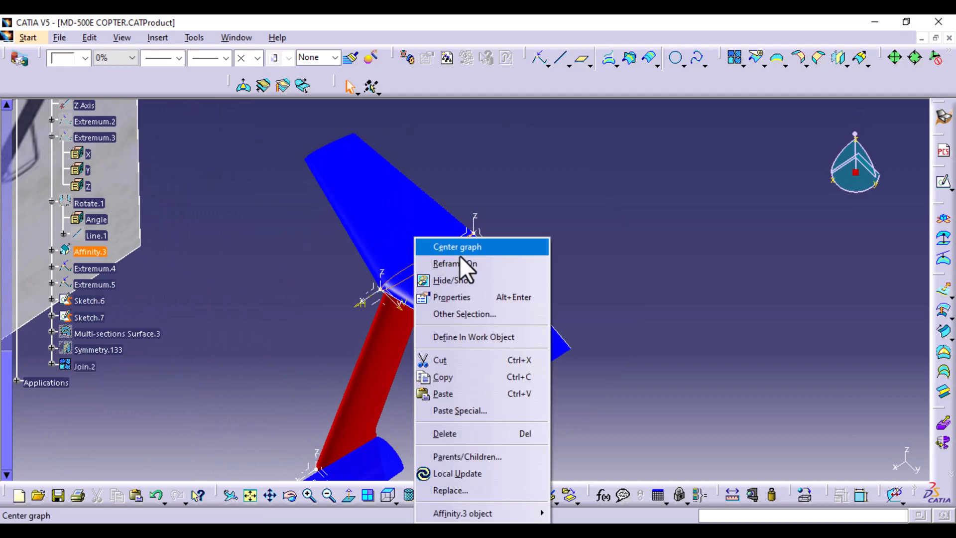
{"action": "left_click", "coordinate": [458, 276]}
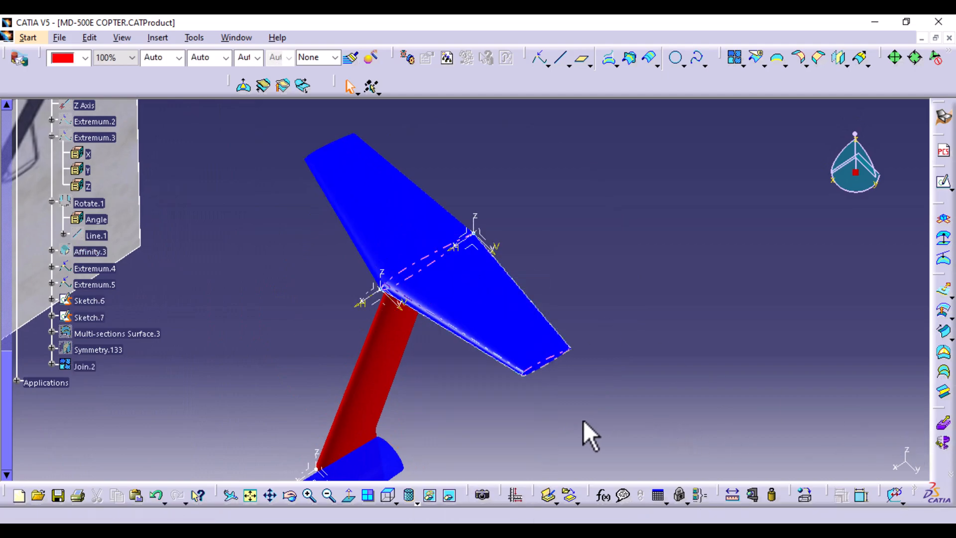
{"action": "middle_click_drag", "start_coordinate": [605, 429], "coordinate": [498, 413]}
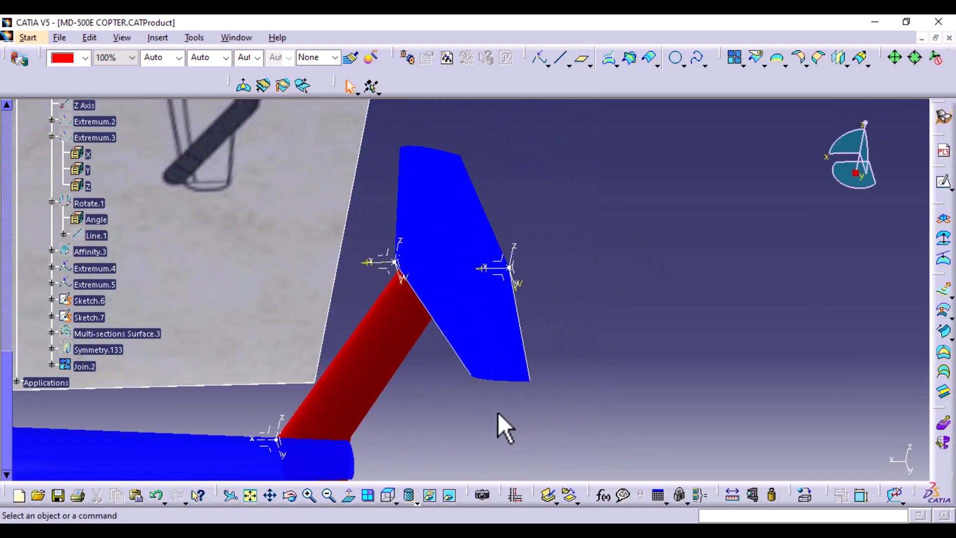
{"action": "right_click", "coordinate": [394, 263]}
{"action": "left_click", "coordinate": [411, 266]}
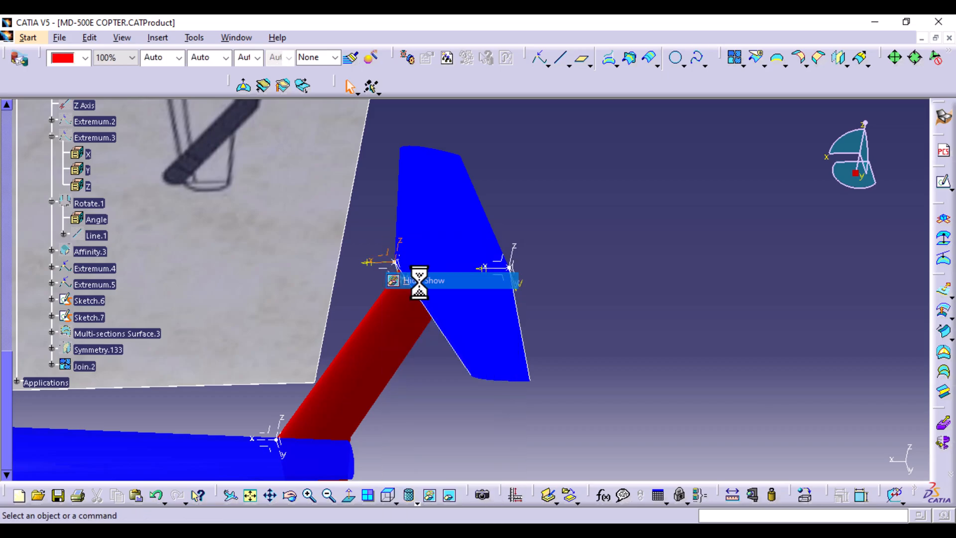
{"action": "right_click", "coordinate": [509, 267]}
{"action": "left_click", "coordinate": [525, 281]}
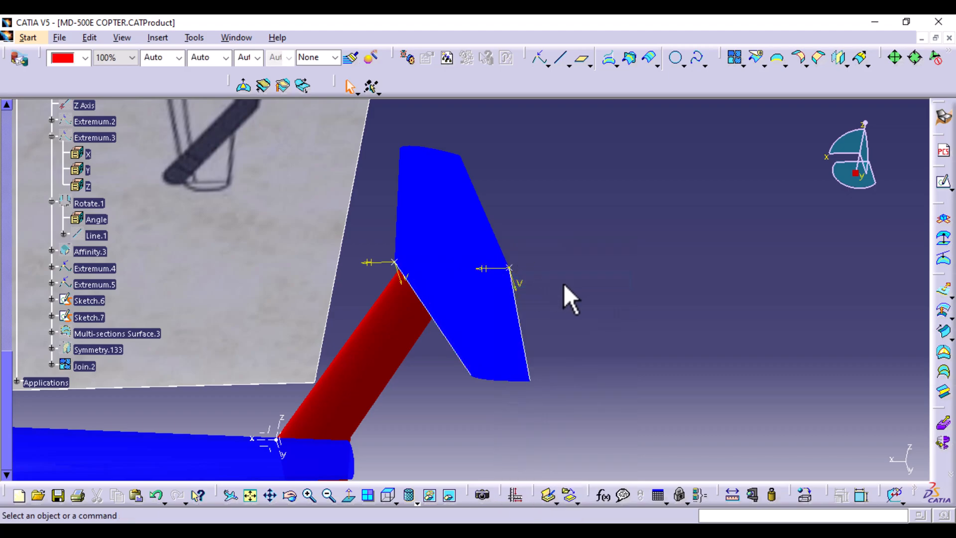
- Hide the leading and trailing edge guide sketches together with the two extremum points of the airfoil
{"action": "right_click", "coordinate": [512, 269]}
{"action": "left_click", "coordinate": [531, 280]}
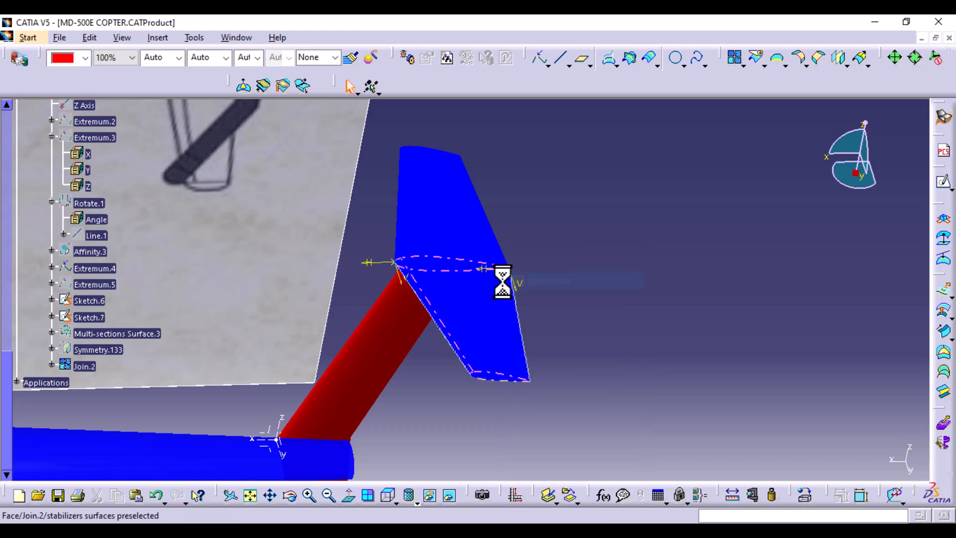
{"action": "right_click", "coordinate": [396, 263]}
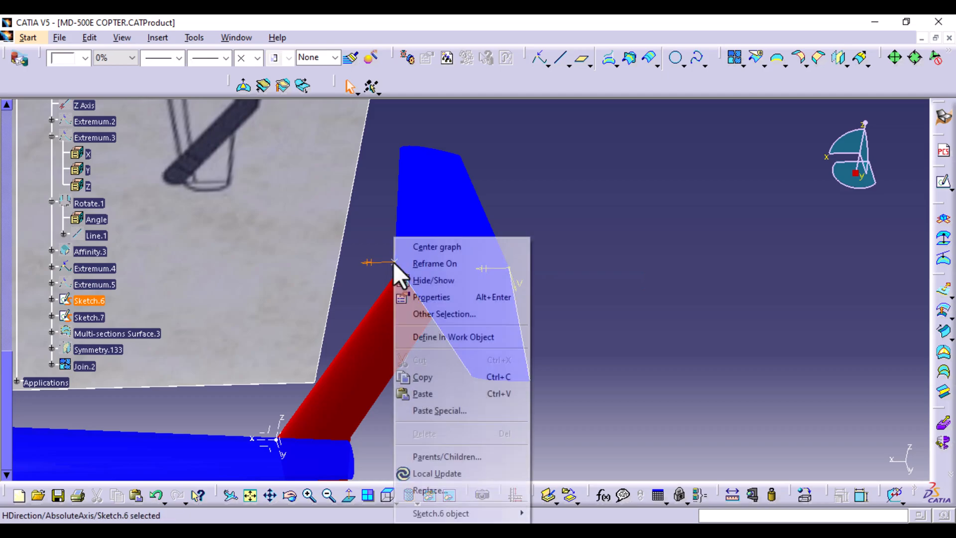
{"action": "left_click", "coordinate": [429, 278]}
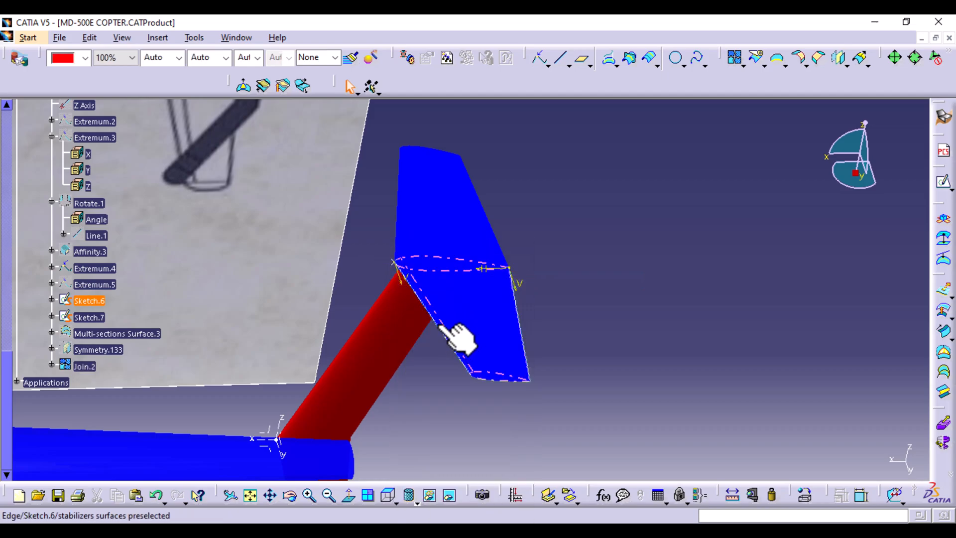
{"action": "right_click", "coordinate": [522, 335]}
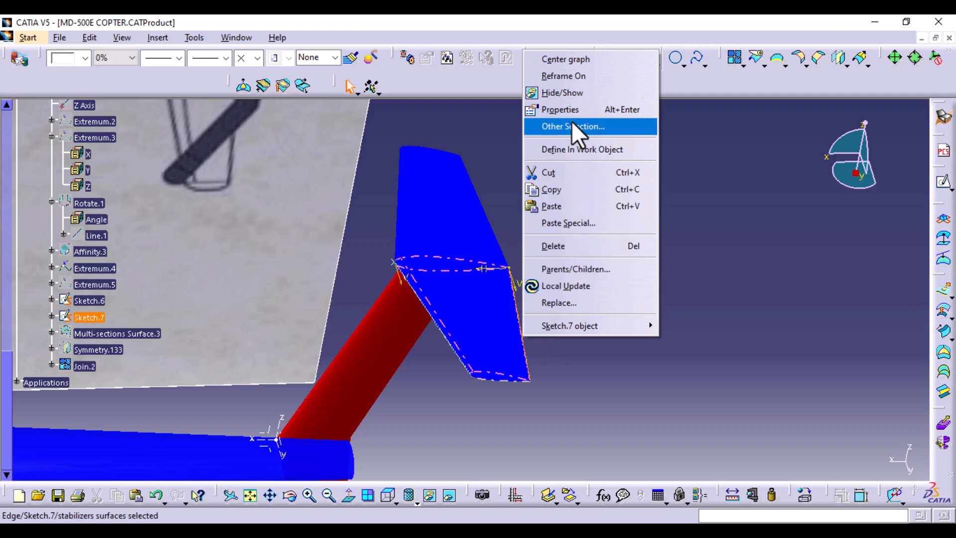
{"action": "left_click", "coordinate": [576, 93]}
{"action": "right_click", "coordinate": [450, 343]}
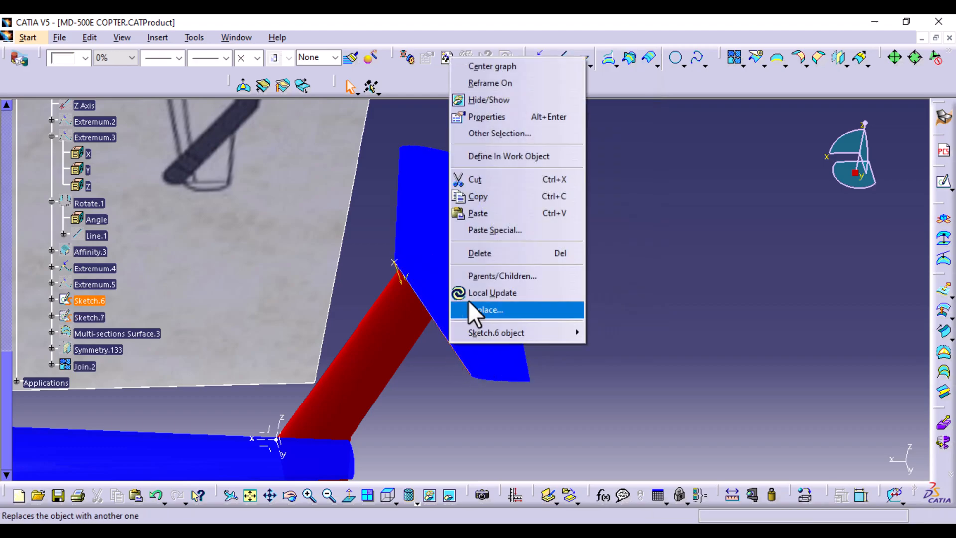
{"action": "left_click", "coordinate": [525, 100]}
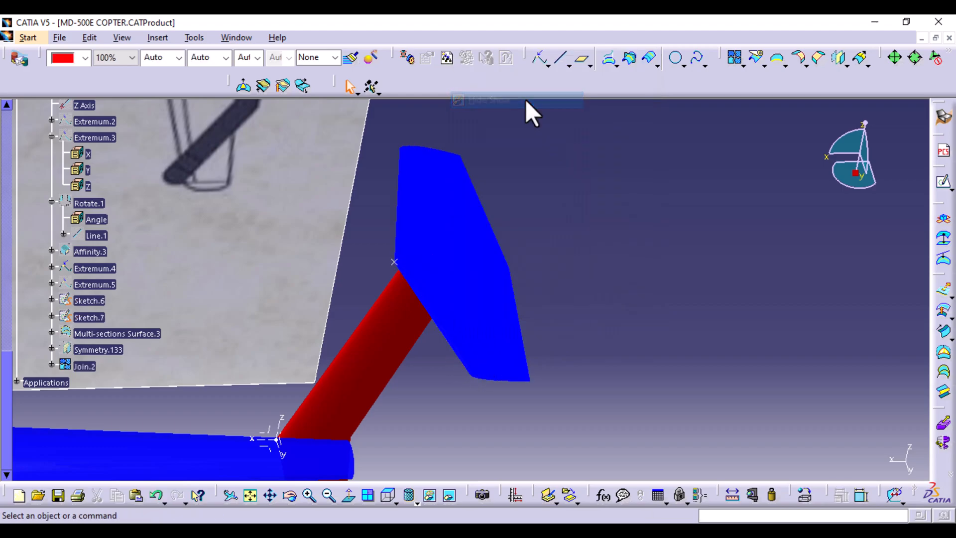
{"action": "right_click", "coordinate": [397, 263]}
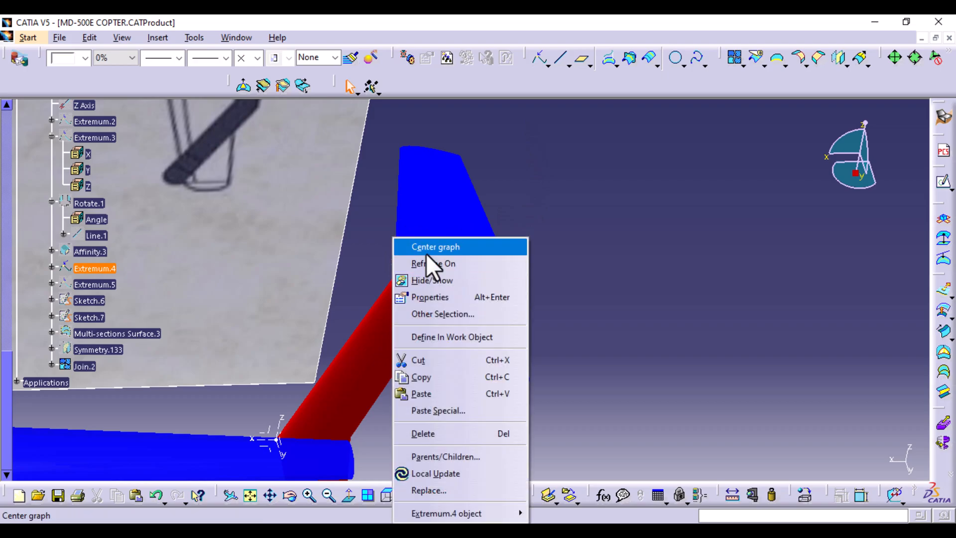
{"action": "left_click", "coordinate": [429, 282]}
- Create a plane through the planar airfoil edge at the near tip of the blue stabilizer and select that plane
{"action": "middle_click_drag", "start_coordinate": [606, 346], "coordinate": [455, 213]}
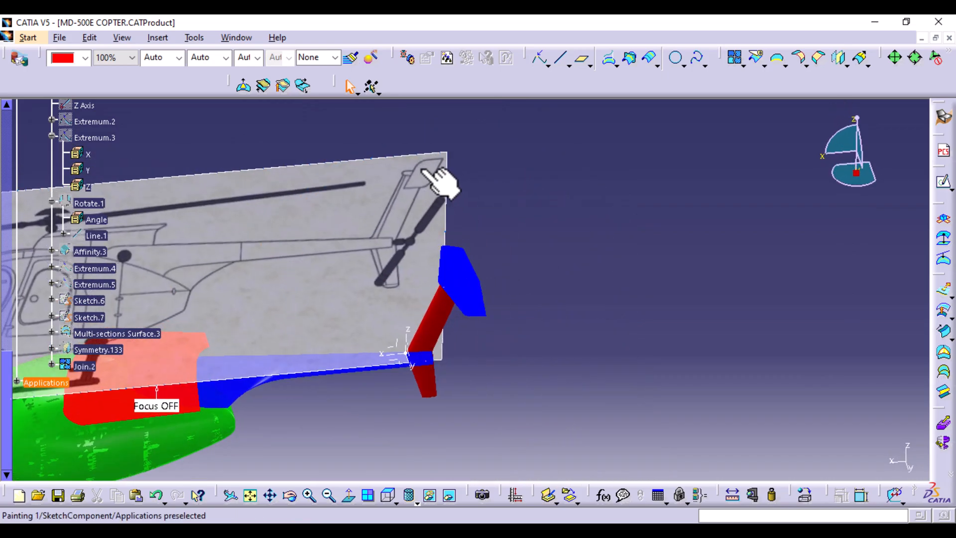
{"action": "left_click", "coordinate": [397, 502]}
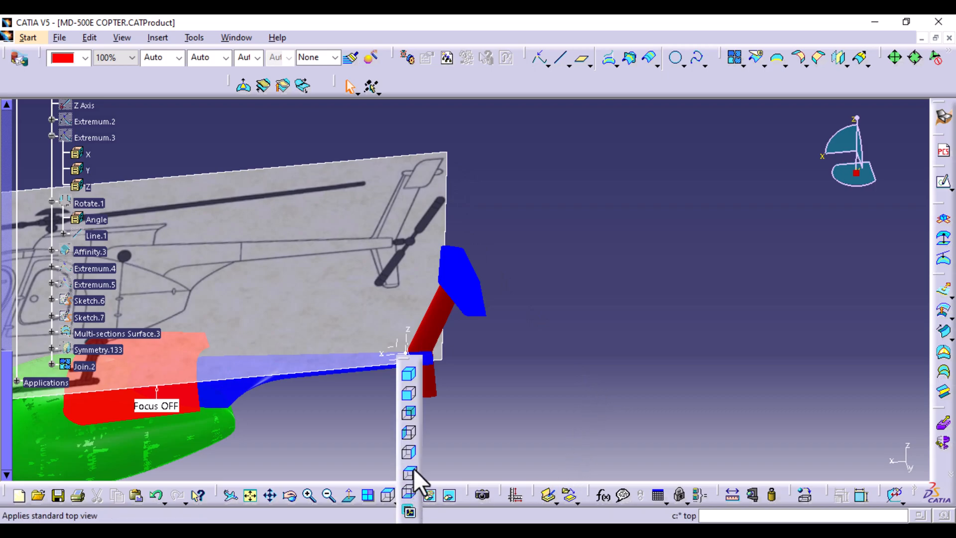
{"action": "left_click", "coordinate": [409, 453]}
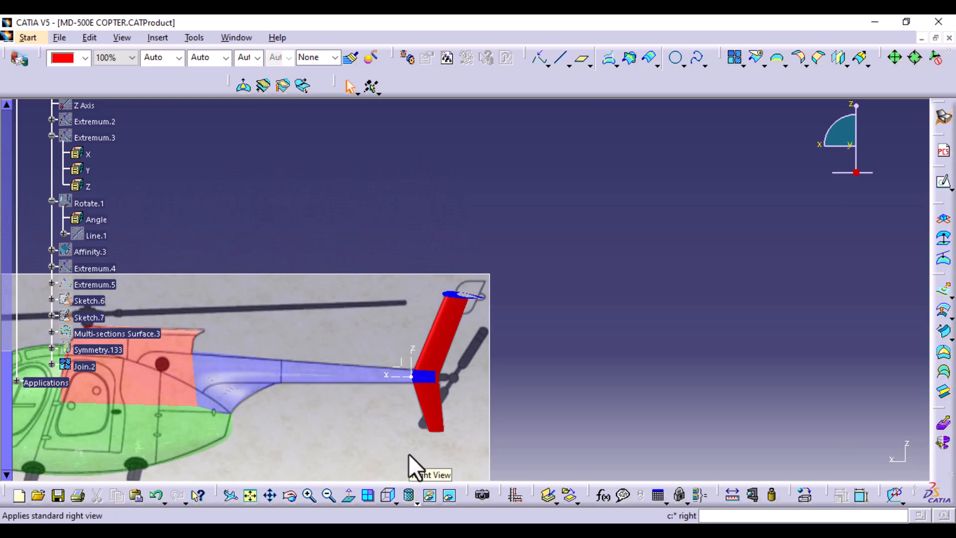
{"action": "middle_click_drag", "start_coordinate": [583, 367], "coordinate": [617, 207]}
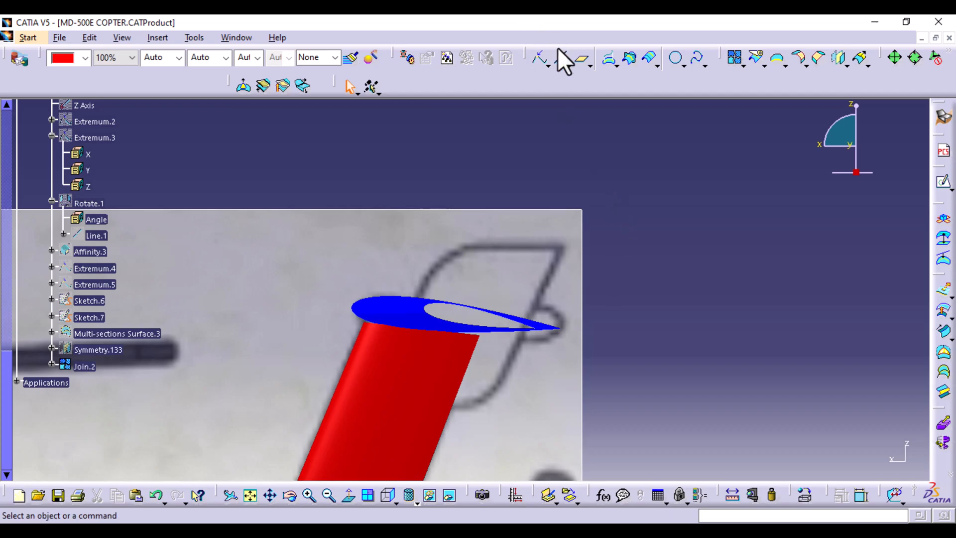
{"action": "left_click", "coordinate": [582, 61]}
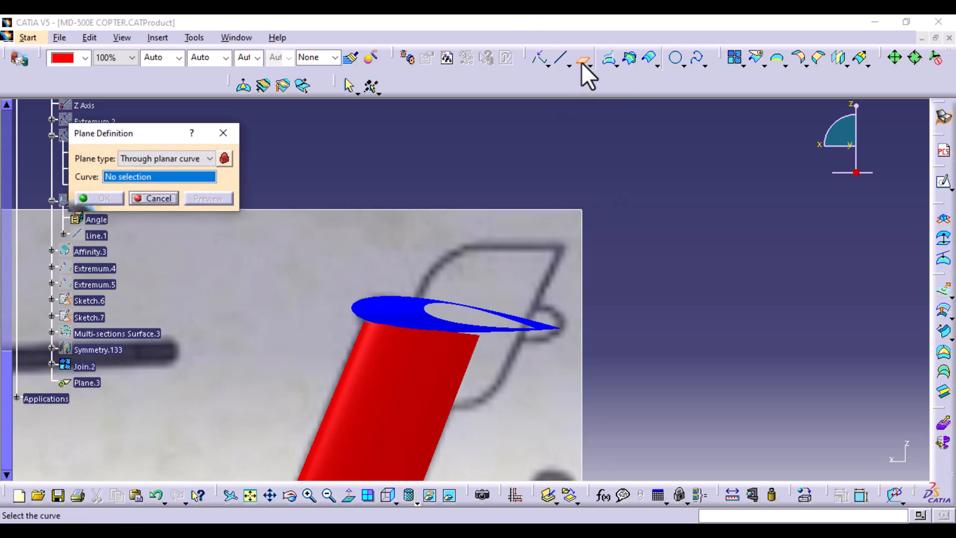
{"action": "middle_click_drag", "start_coordinate": [318, 205], "coordinate": [324, 232]}
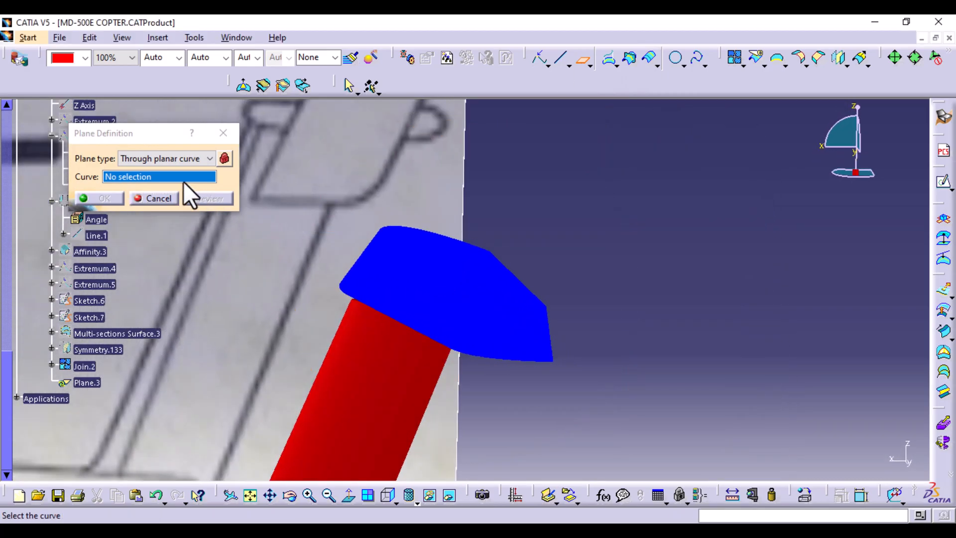
{"action": "left_click", "coordinate": [459, 350]}
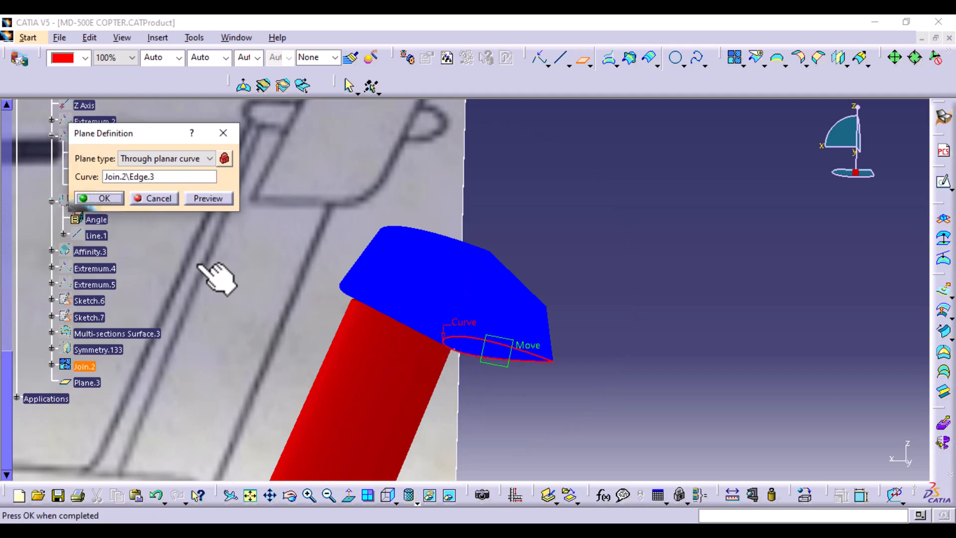
{"action": "left_click", "coordinate": [105, 200]}
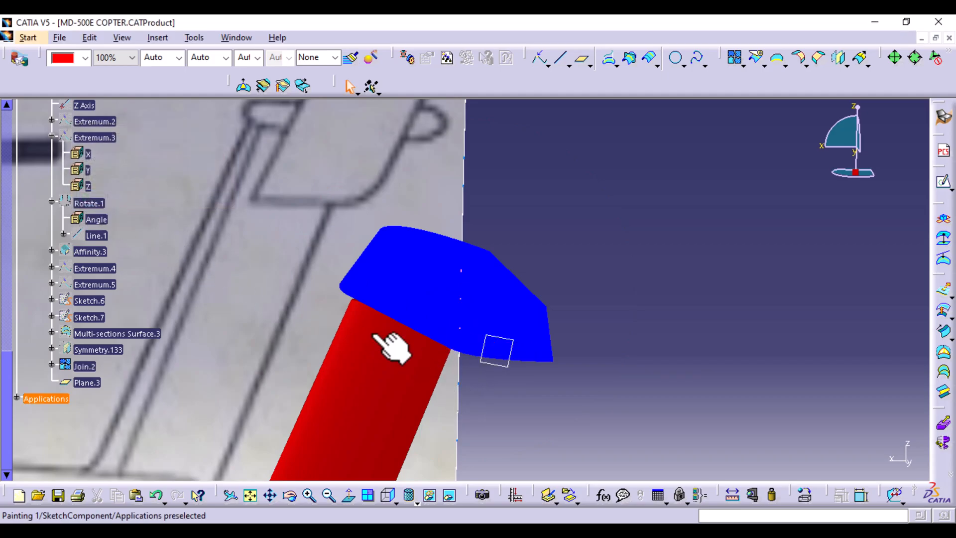
{"action": "left_click", "coordinate": [498, 370]}
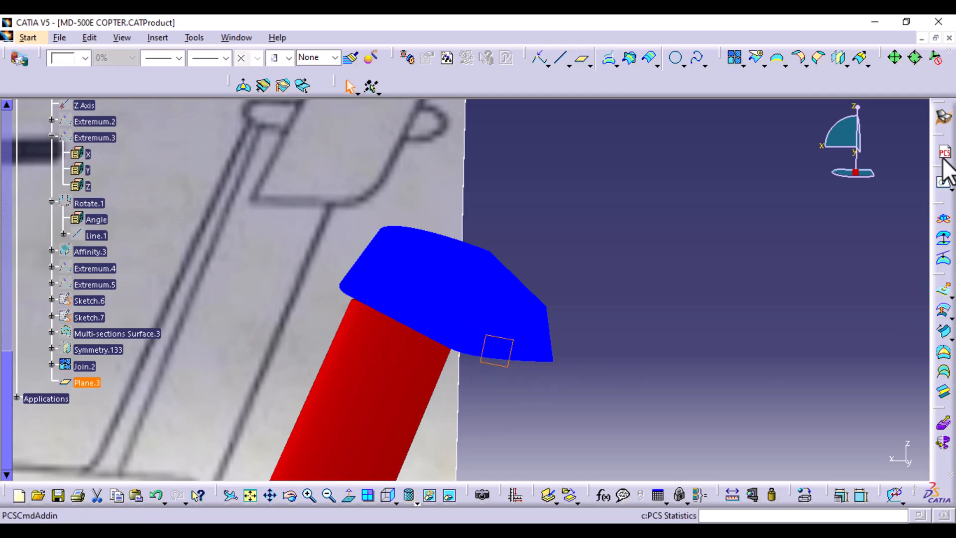
- Start a sketch on the stabilizer tip plane and hide the red vertical stabilizer surface covering the blueprint
{"action": "left_click", "coordinate": [944, 183]}
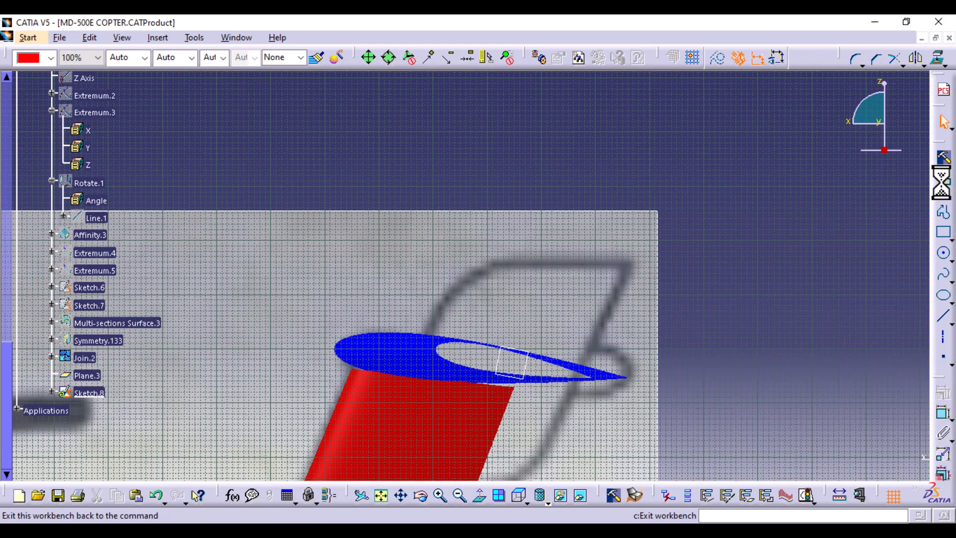
{"action": "middle_click_drag", "start_coordinate": [647, 297], "coordinate": [624, 184]}
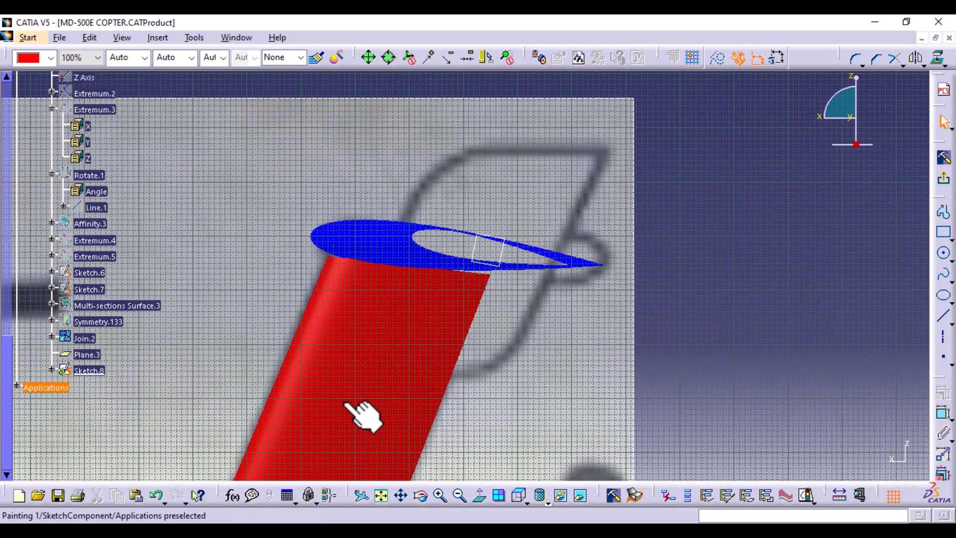
{"action": "right_click", "coordinate": [337, 359]}
{"action": "left_click", "coordinate": [381, 149]}
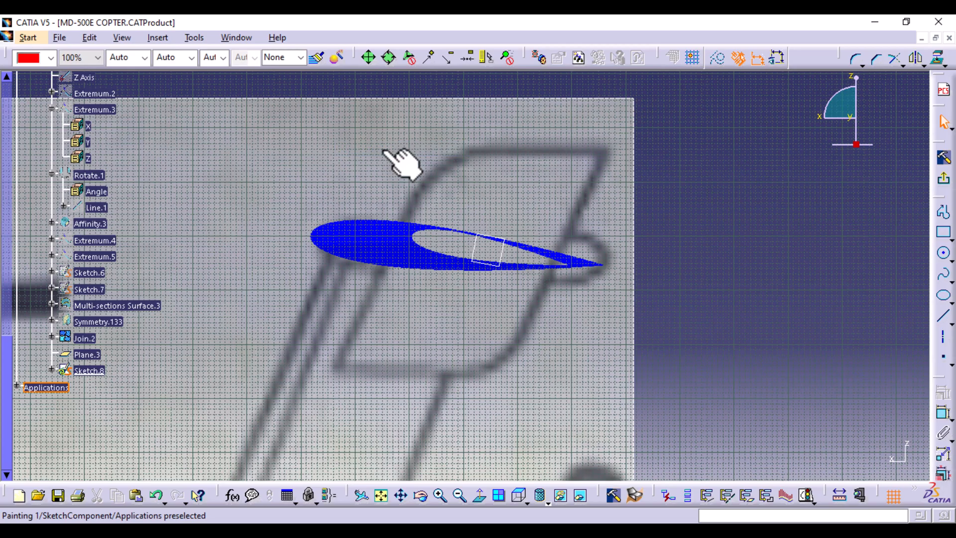
- Sketch two lines tracing the upper and lower edges of the end fin on the blueprint
{"action": "left_click", "coordinate": [945, 318]}
{"action": "left_click", "coordinate": [472, 149]}
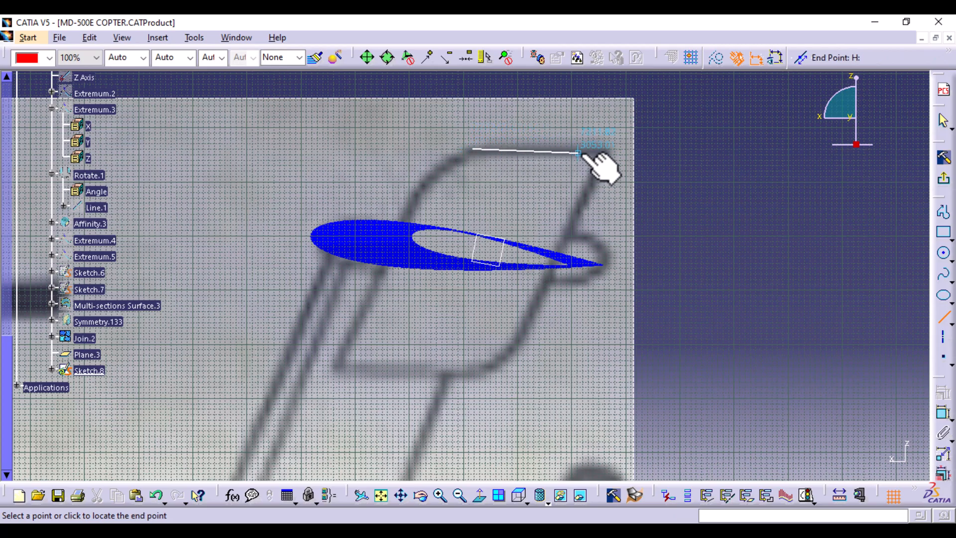
{"action": "left_click", "coordinate": [612, 149]}
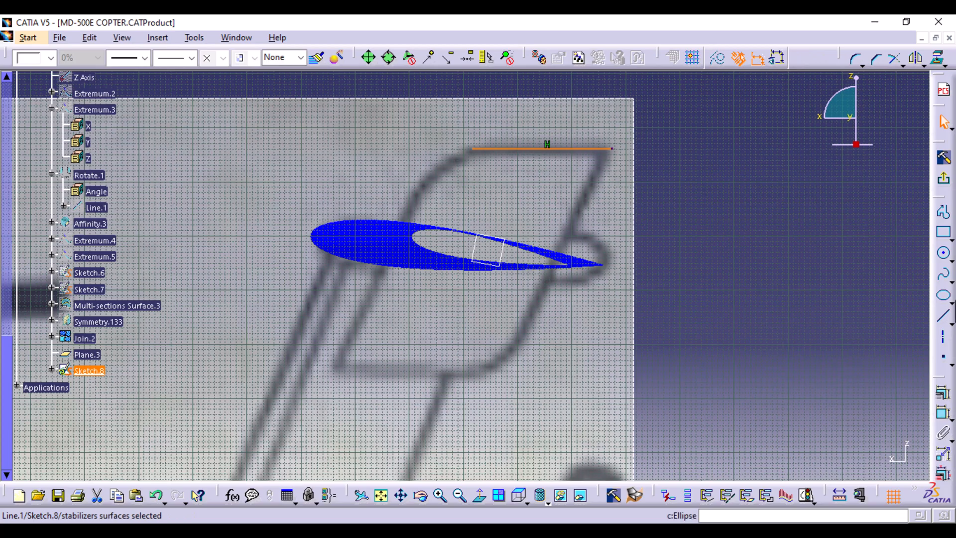
{"action": "left_click", "coordinate": [944, 317]}
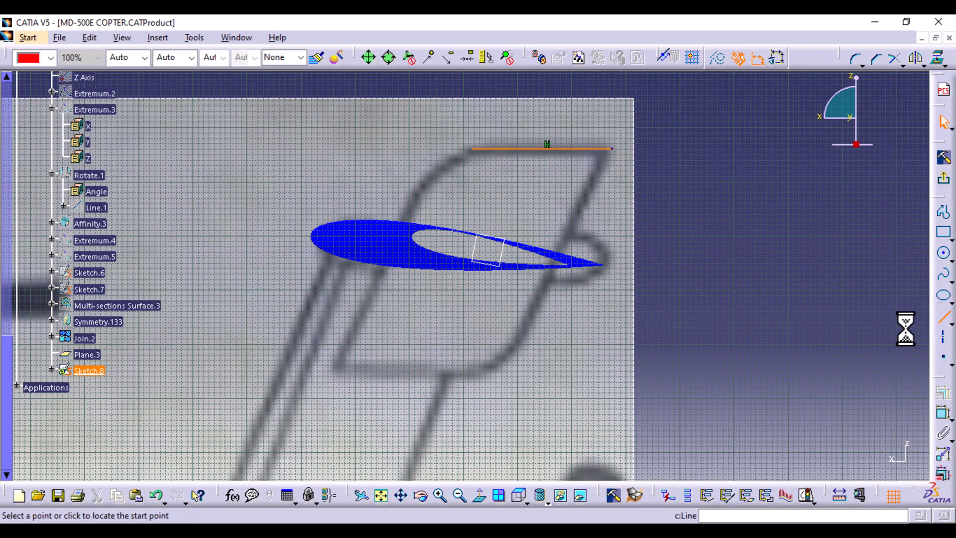
{"action": "left_click", "coordinate": [332, 371]}
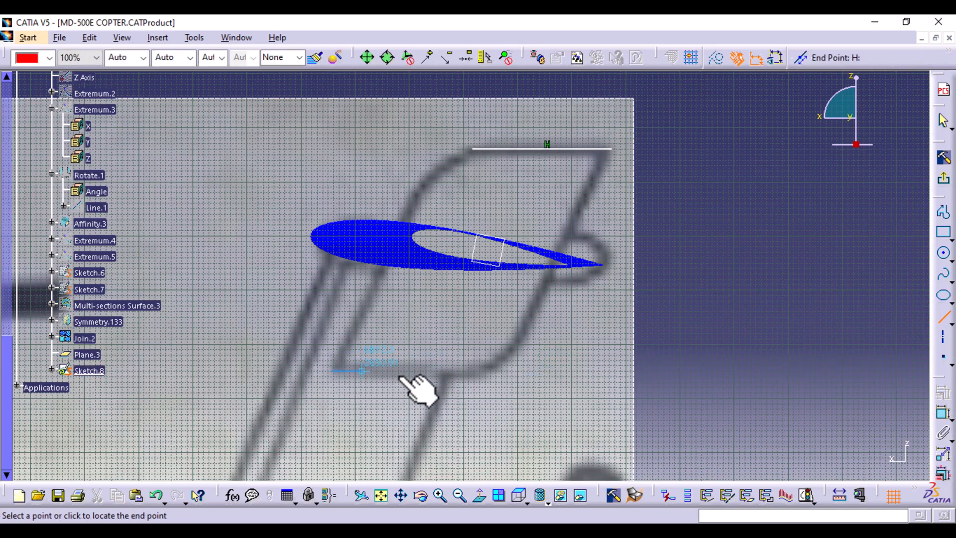
{"action": "left_click", "coordinate": [480, 371]}
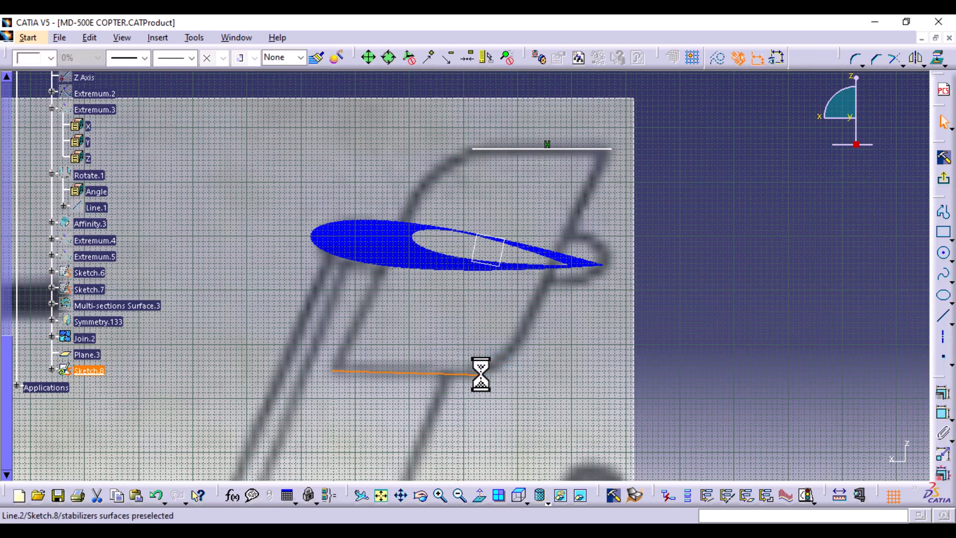
- Apply a horizontal constraint to the lower line of the fin outline
{"action": "left_click", "coordinate": [564, 148], "text": "ctrl"}
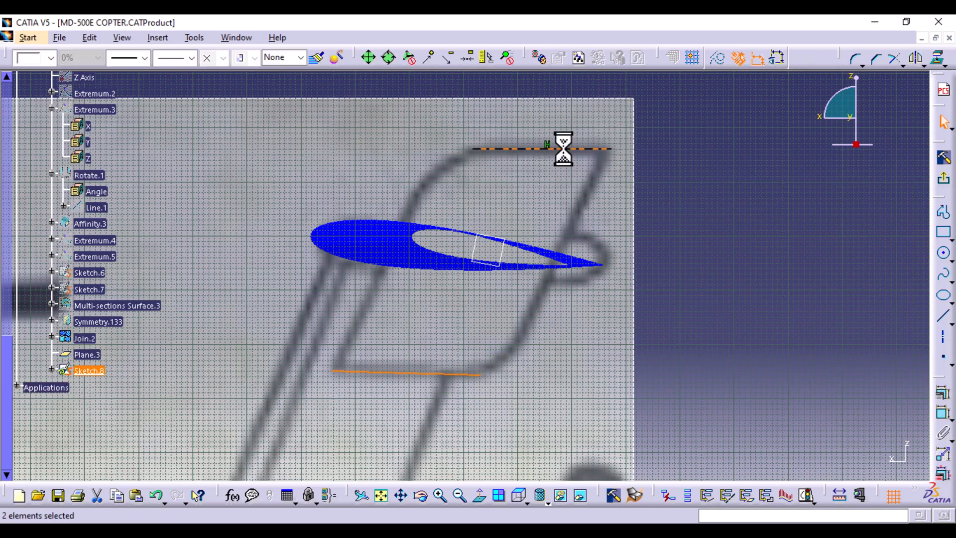
{"action": "left_click", "coordinate": [681, 258]}
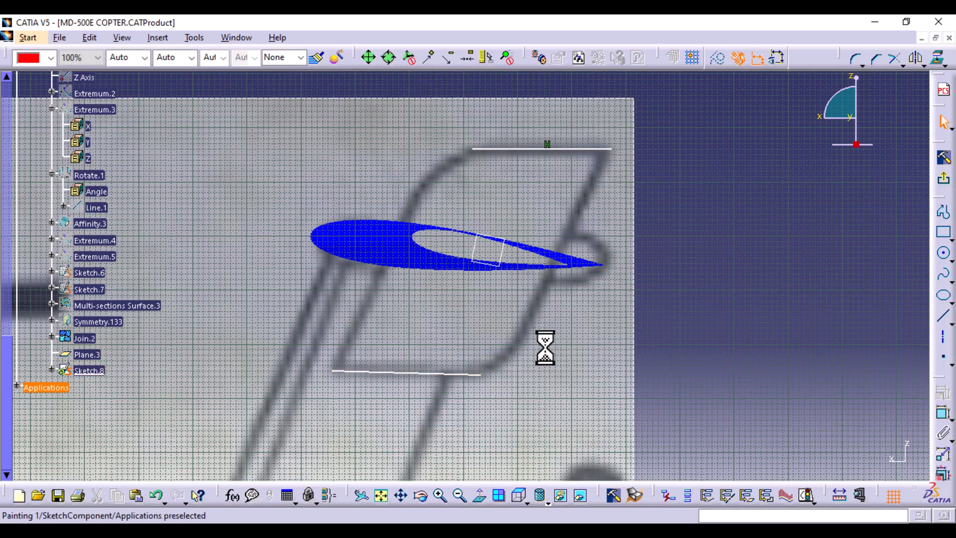
{"action": "left_click", "coordinate": [448, 373]}
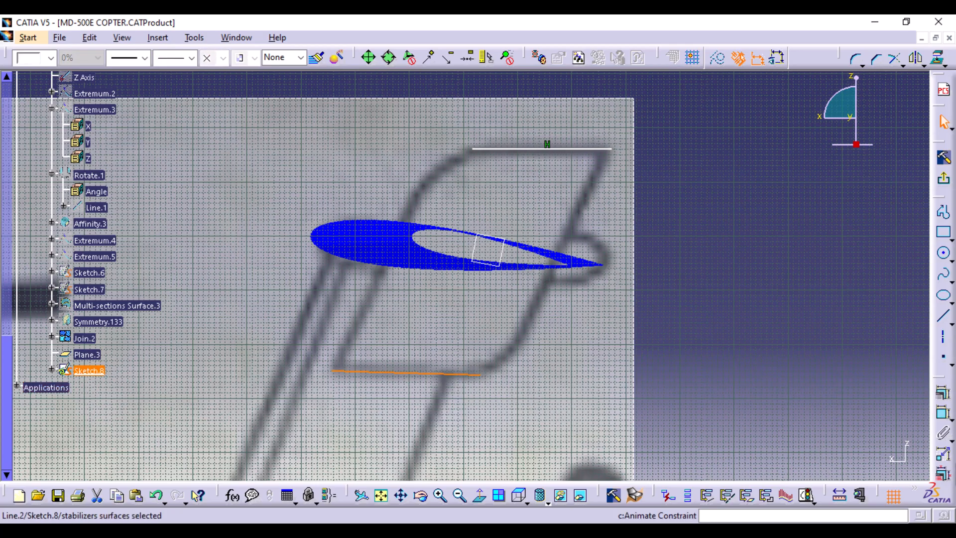
{"action": "left_click", "coordinate": [944, 413]}
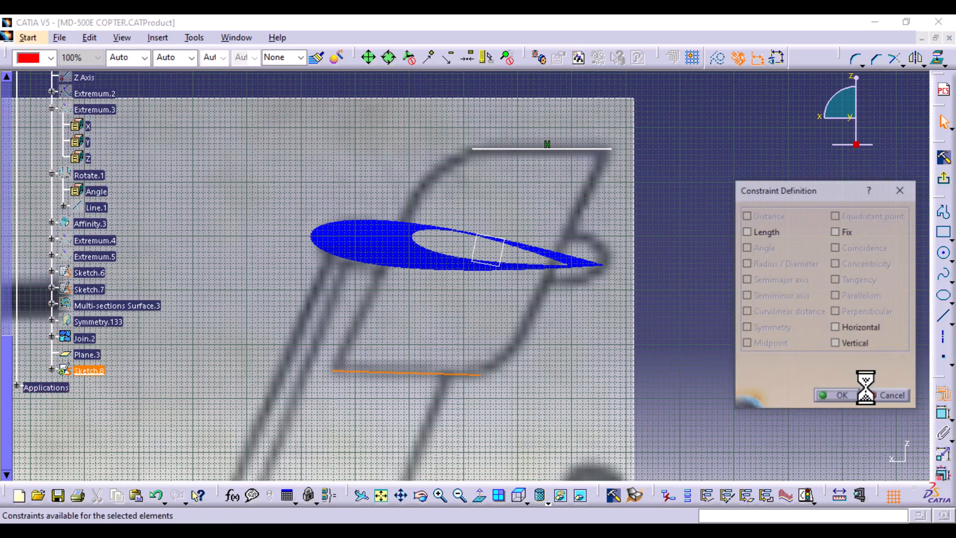
{"action": "left_click", "coordinate": [852, 328]}
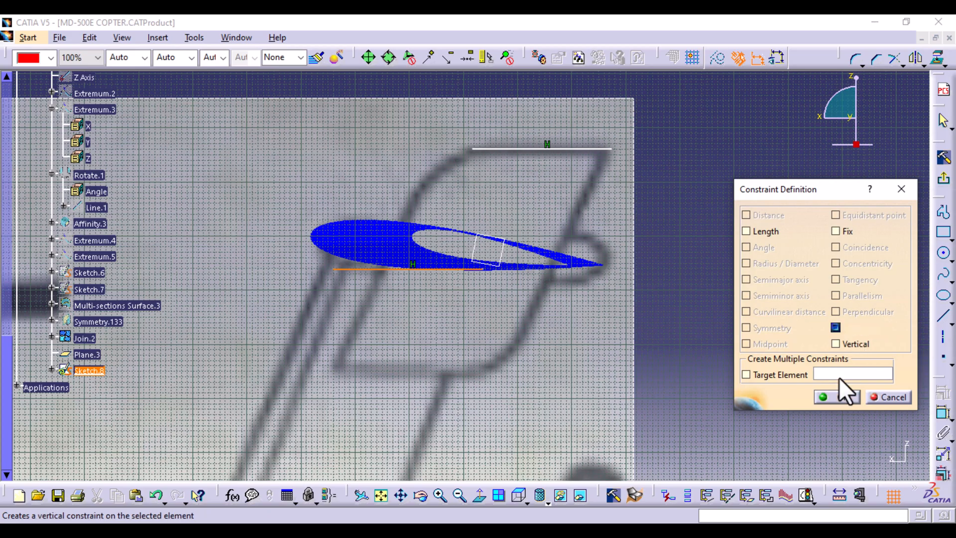
{"action": "left_click", "coordinate": [838, 397]}
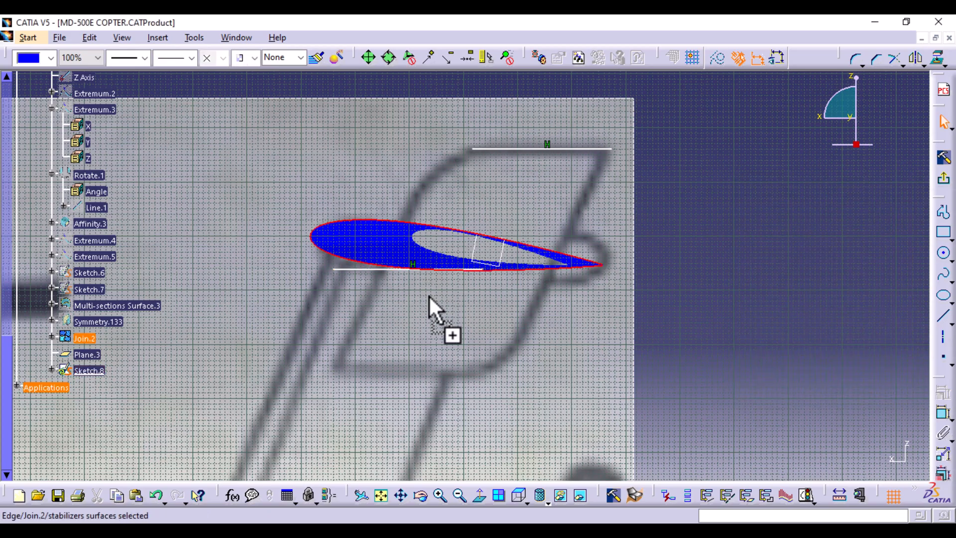
- Move the constrained lower line back onto the fin's lower edge in the blueprint
{"action": "mouse_move", "coordinate": [369, 271]}
{"action": "left_mouse_down"}
{"action": "mouse_move", "coordinate": [355, 310]}
{"action": "mouse_move", "coordinate": [357, 384]}
{"action": "left_mouse_up"}
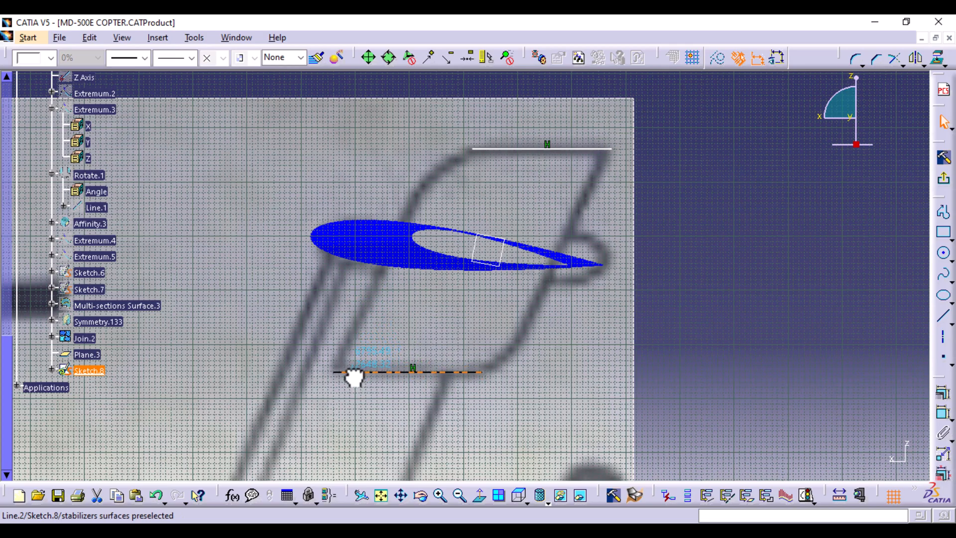
{"action": "left_click_drag", "start_coordinate": [354, 378], "coordinate": [355, 374]}
{"action": "left_click", "coordinate": [768, 356]}
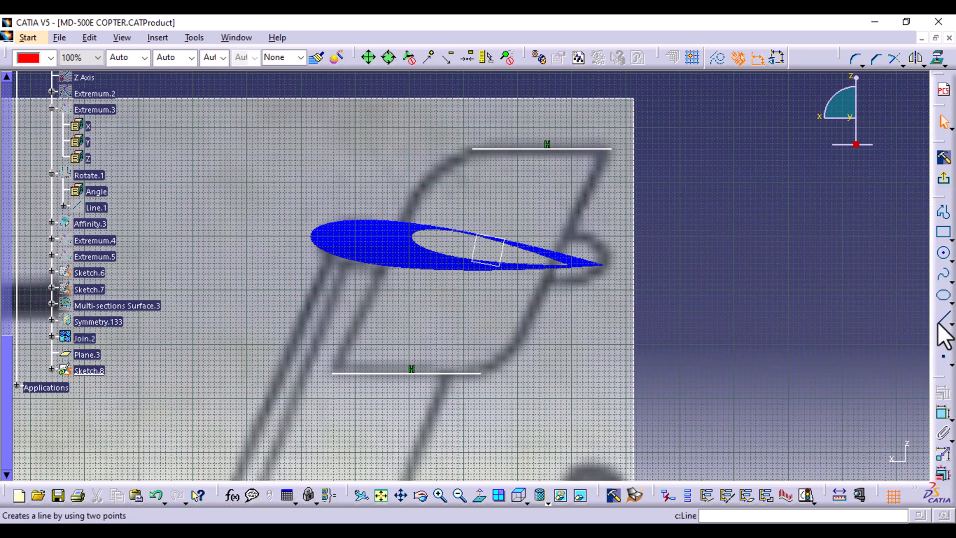
- Trace the fin's curved leading edge with a five-point spline joining the front ends of the upper and lower lines
{"action": "left_click", "coordinate": [944, 277]}
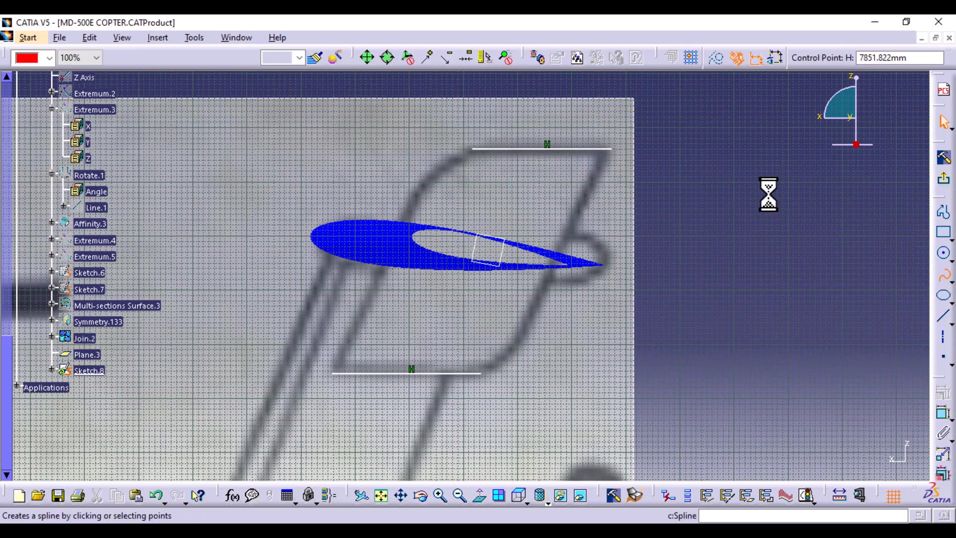
{"action": "left_click", "coordinate": [474, 149]}
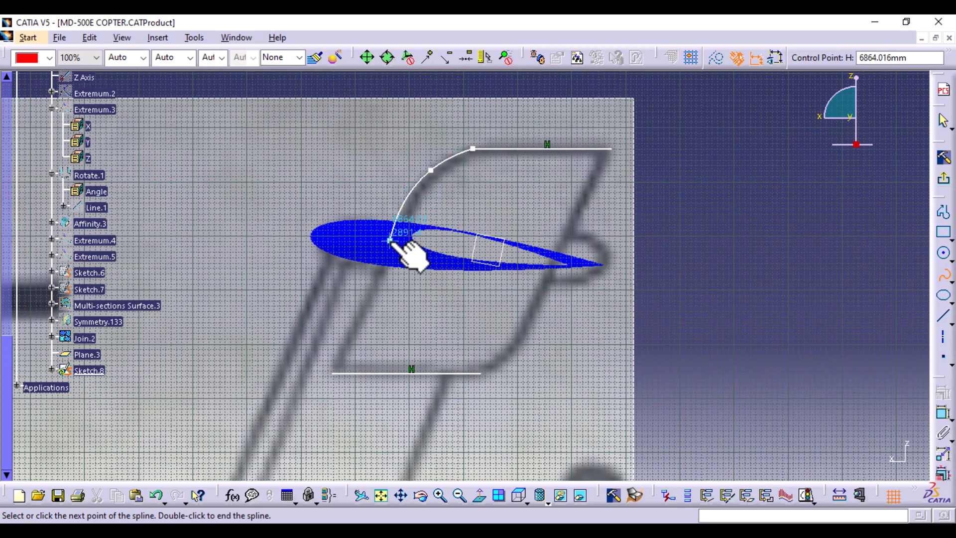
{"action": "left_click", "coordinate": [402, 226]}
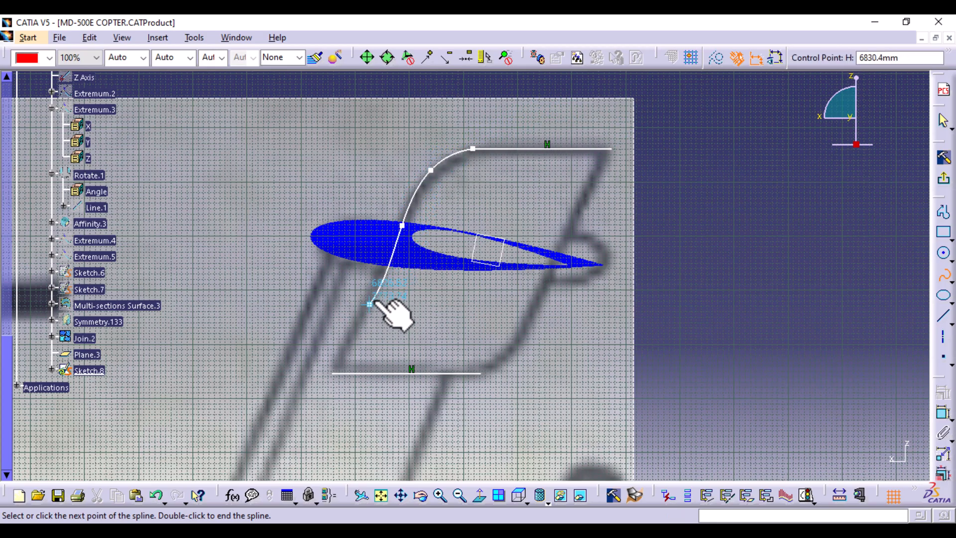
{"action": "left_click", "coordinate": [374, 299]}
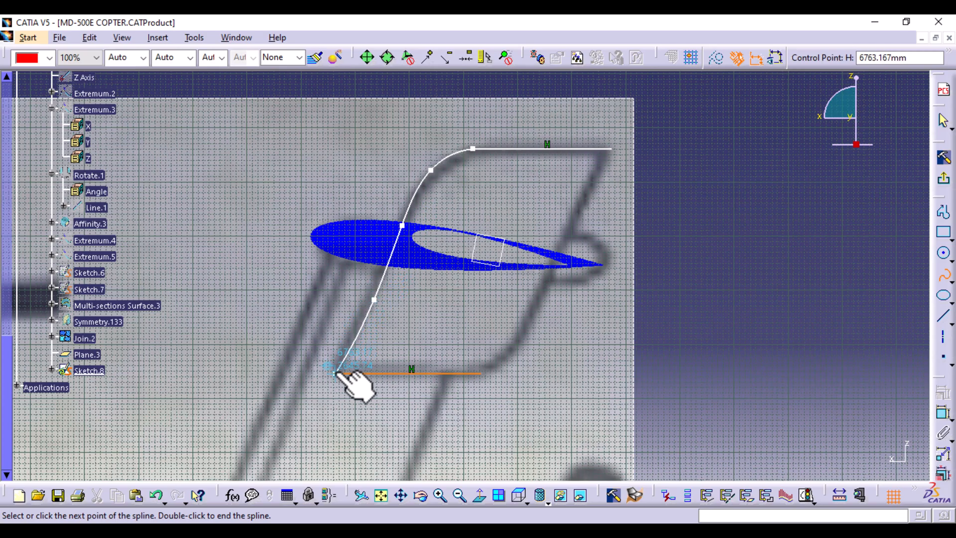
{"action": "left_click", "coordinate": [333, 373]}
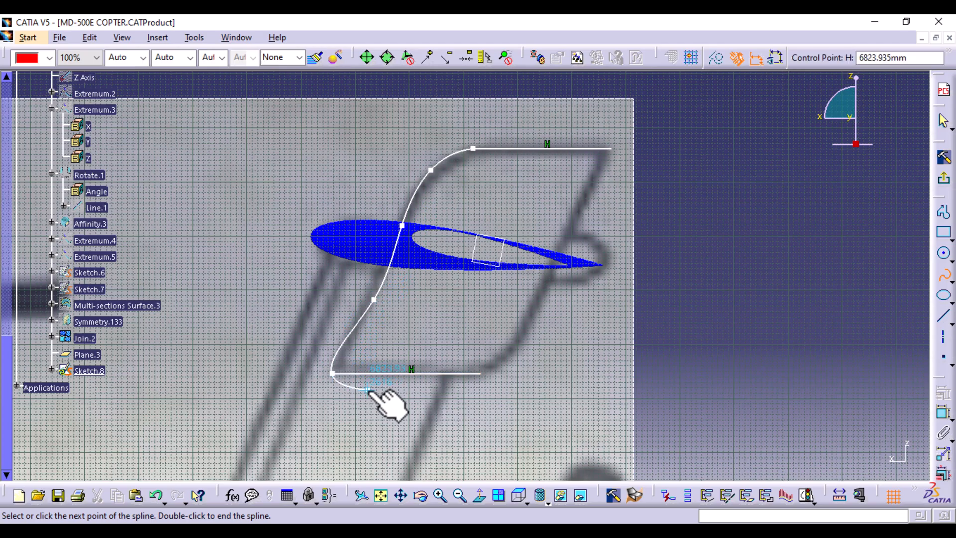
{"action": "key", "text": "Escape"}
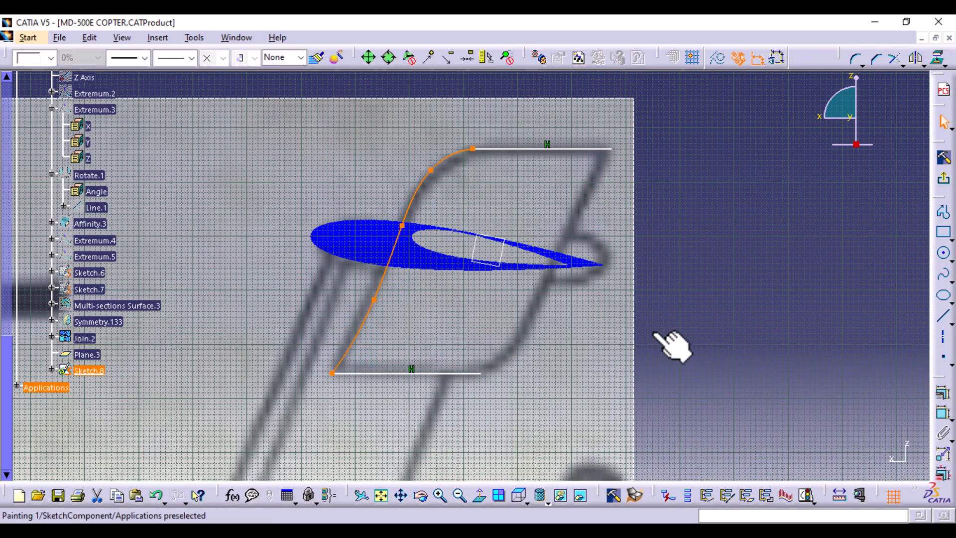
- Trace the fin's trailing edge with a five-point spline from the lower line's rear end to the upper line's rear end
{"action": "left_click", "coordinate": [943, 274]}
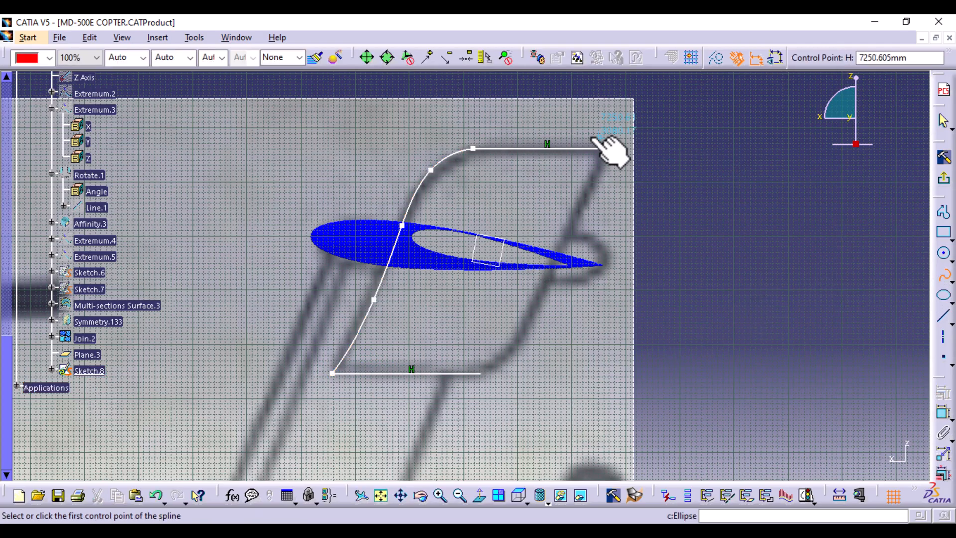
{"action": "left_click", "coordinate": [481, 372]}
{"action": "left_click", "coordinate": [511, 355]}
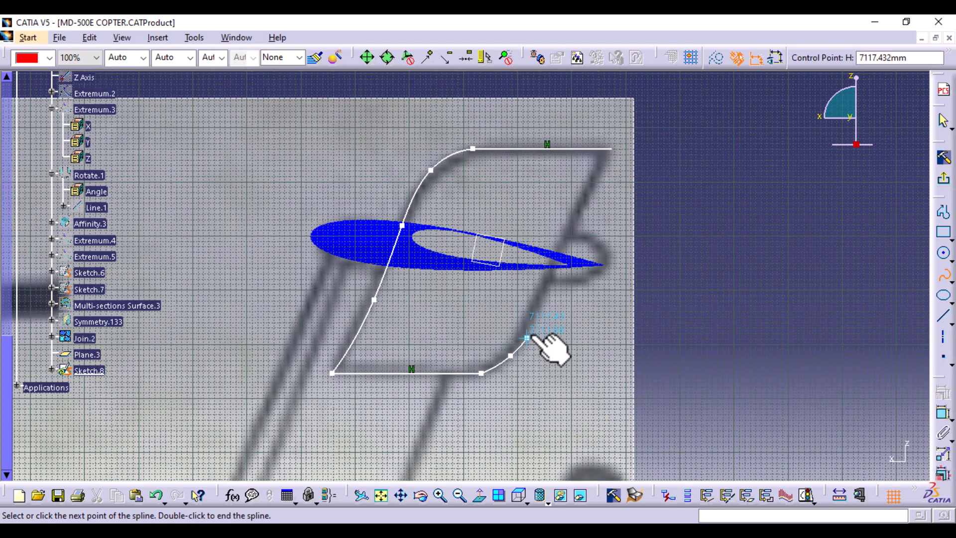
{"action": "left_click", "coordinate": [532, 316]}
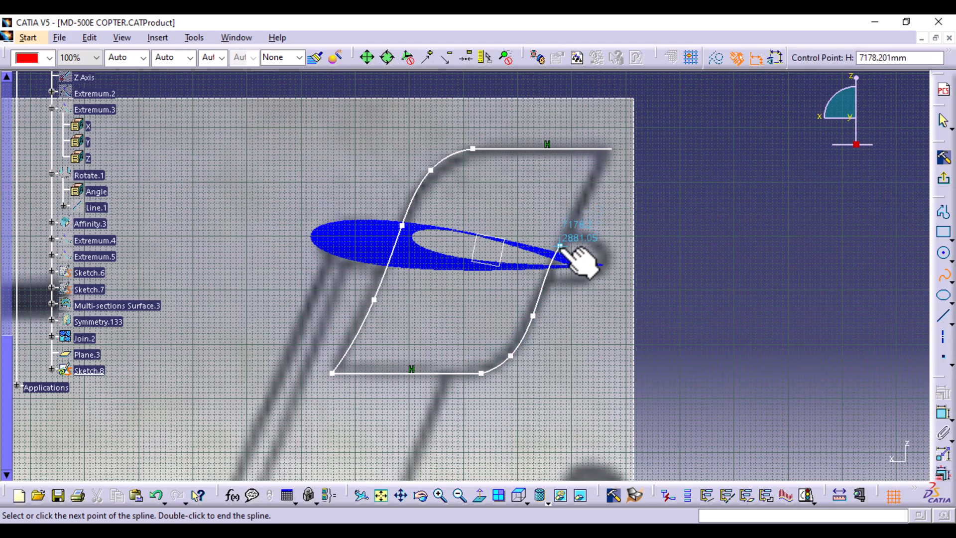
{"action": "left_click", "coordinate": [561, 247]}
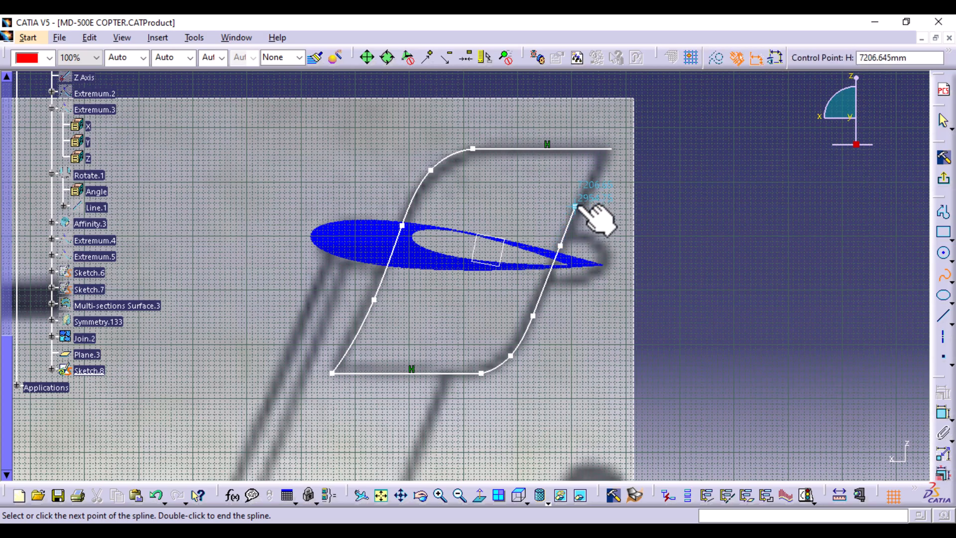
{"action": "left_click", "coordinate": [613, 148]}
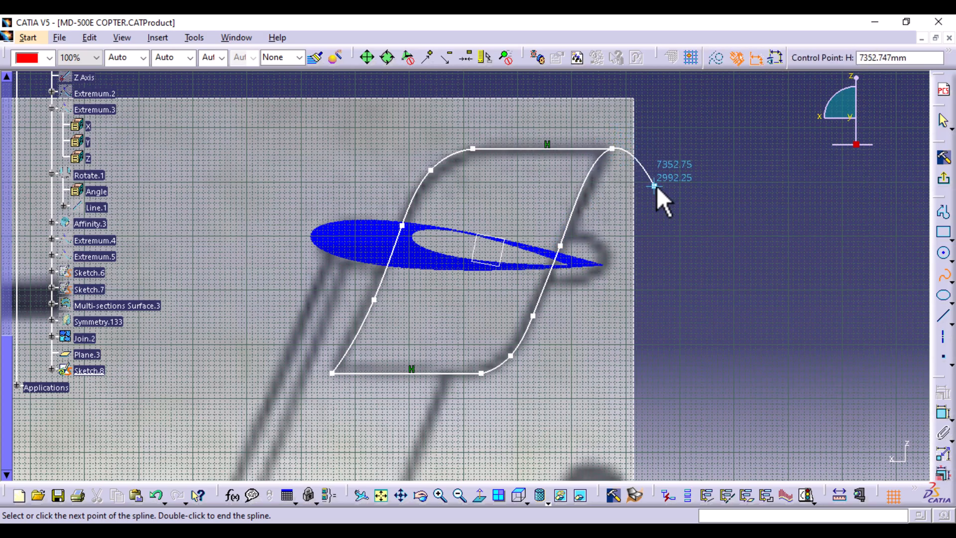
{"action": "key", "text": "Escape"}
{"action": "left_click", "coordinate": [671, 197]}
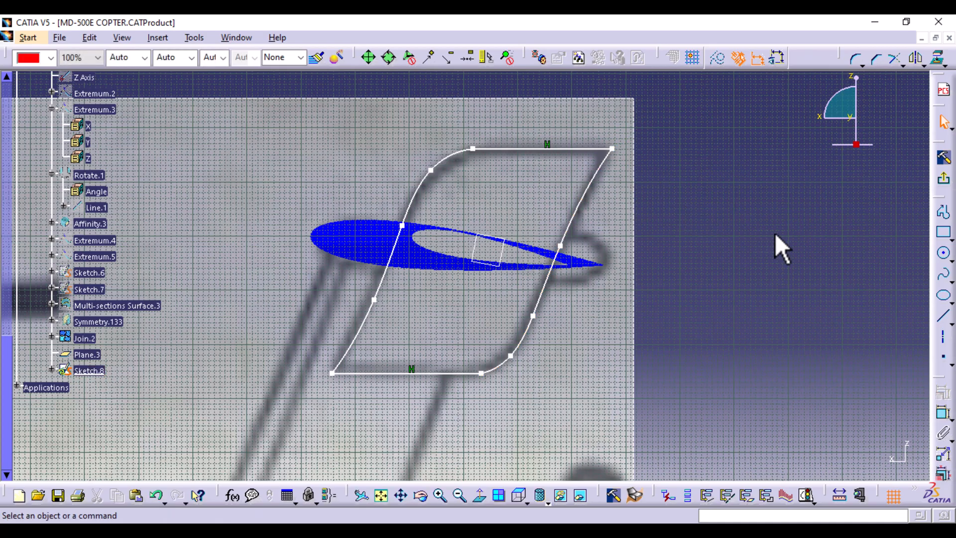
- Exit the fin outline sketch and locate the Multi Output.7 (Affinity) feature in the tree
{"action": "left_click", "coordinate": [944, 158]}
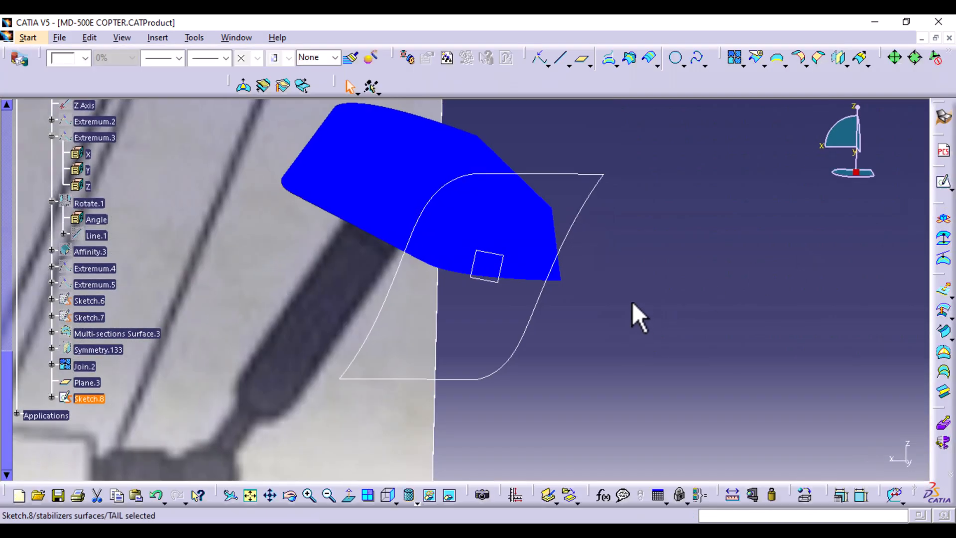
{"action": "mouse_move", "coordinate": [633, 317]}
{"action": "middle_mouse_down", "text": "ctrl"}
{"action": "mouse_move", "coordinate": [636, 301]}
{"action": "mouse_move", "coordinate": [653, 420]}
{"action": "middle_mouse_up", "text": "ctrl"}
{"action": "mouse_move", "coordinate": [408, 333]}
{"action": "middle_mouse_down"}
{"action": "mouse_move", "coordinate": [496, 321]}
{"action": "mouse_move", "coordinate": [563, 408]}
{"action": "mouse_move", "coordinate": [531, 373]}
{"action": "middle_mouse_up"}
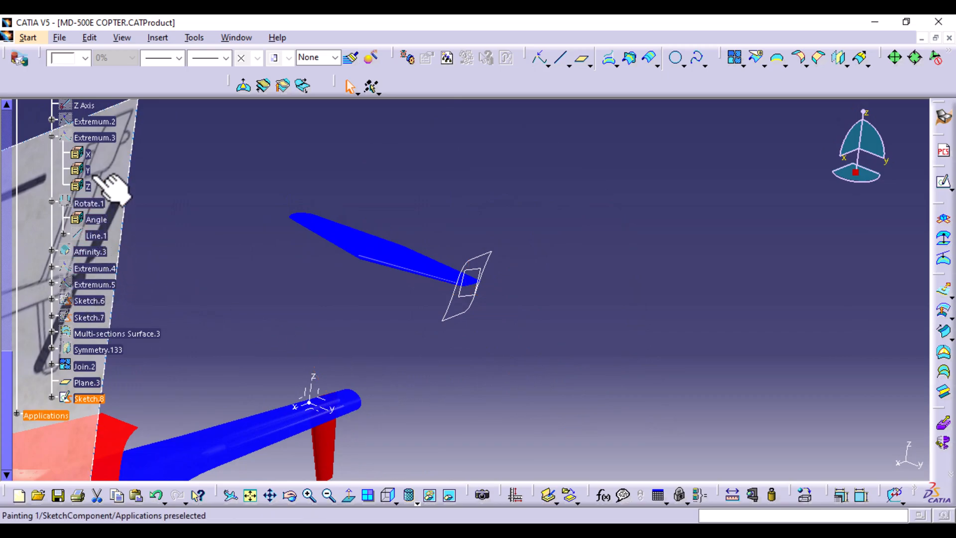
{"action": "scroll", "coordinate": [110, 184], "scroll_direction": "up", "scroll_amount": 3}
{"action": "scroll", "coordinate": [112, 189], "scroll_direction": "up", "scroll_amount": 1}
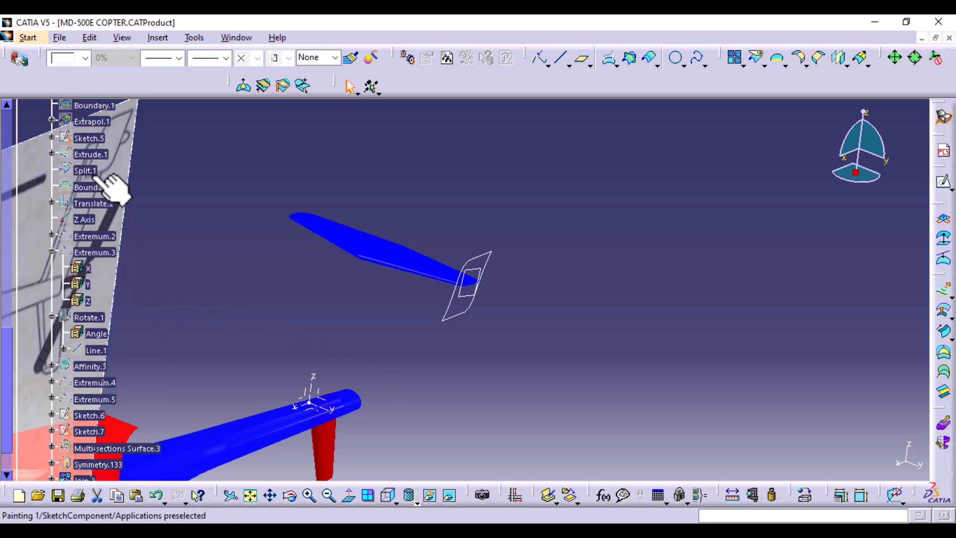
{"action": "scroll", "coordinate": [110, 188], "scroll_direction": "up", "scroll_amount": 1}
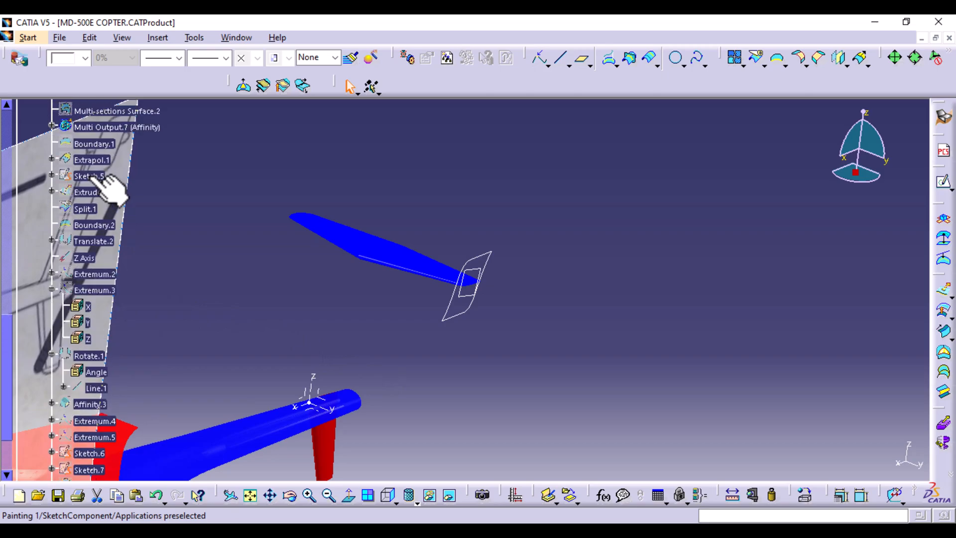
{"action": "right_click", "coordinate": [134, 124]}
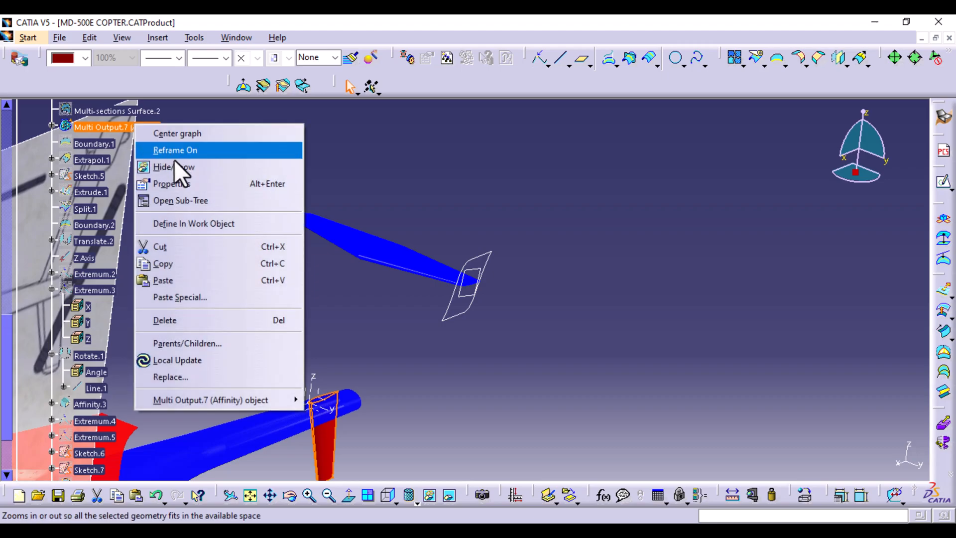
{"action": "left_click", "coordinate": [175, 166]}
{"action": "right_click", "coordinate": [143, 128]}
{"action": "left_click", "coordinate": [174, 169]}
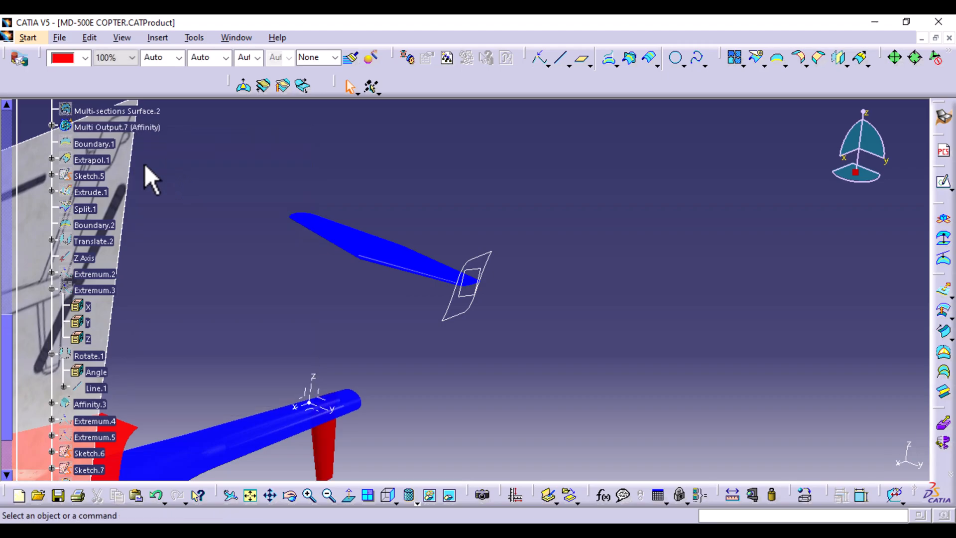
- Expand Multi Output.7 (Affinity) and show its hidden Affinity.1 surface beneath the horizontal stabilizer
{"action": "left_click", "coordinate": [51, 125]}
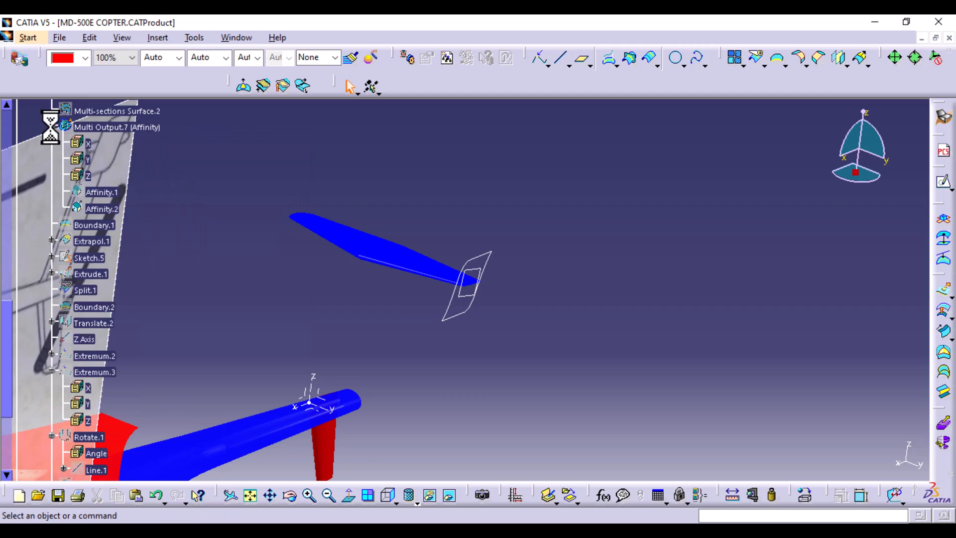
{"action": "right_click", "coordinate": [115, 192]}
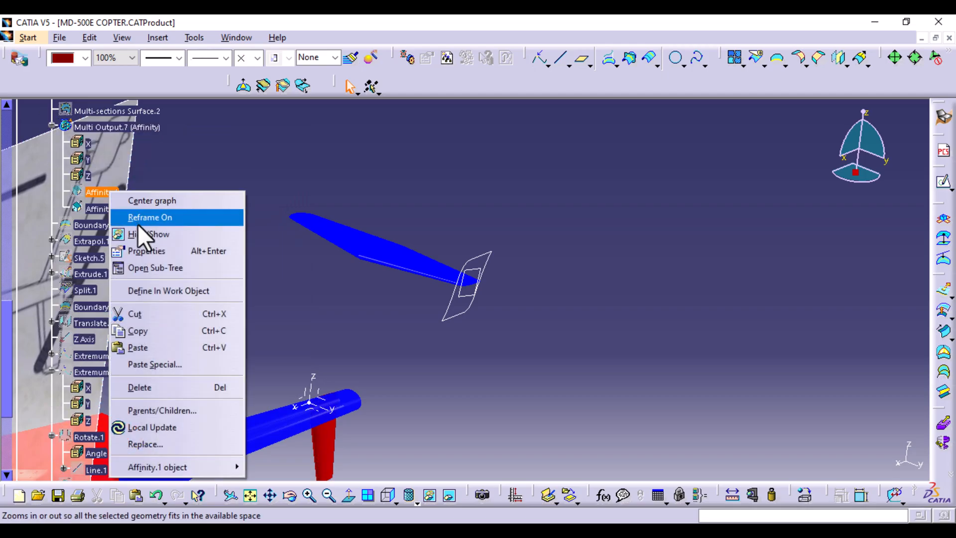
{"action": "left_click", "coordinate": [139, 234]}
{"action": "mouse_move", "coordinate": [427, 416]}
{"action": "middle_mouse_down"}
{"action": "mouse_move", "coordinate": [405, 391]}
{"action": "mouse_move", "coordinate": [331, 388]}
{"action": "mouse_move", "coordinate": [368, 409]}
{"action": "mouse_move", "coordinate": [442, 333]}
{"action": "mouse_move", "coordinate": [408, 348]}
{"action": "mouse_move", "coordinate": [406, 405]}
{"action": "mouse_move", "coordinate": [419, 384]}
{"action": "mouse_move", "coordinate": [411, 298]}
{"action": "middle_mouse_up"}
{"action": "mouse_move", "coordinate": [307, 390]}
{"action": "middle_mouse_down"}
{"action": "mouse_move", "coordinate": [322, 356]}
{"action": "mouse_move", "coordinate": [333, 395]}
{"action": "mouse_move", "coordinate": [346, 344]}
{"action": "mouse_move", "coordinate": [387, 359]}
{"action": "mouse_move", "coordinate": [349, 388]}
{"action": "middle_mouse_up"}
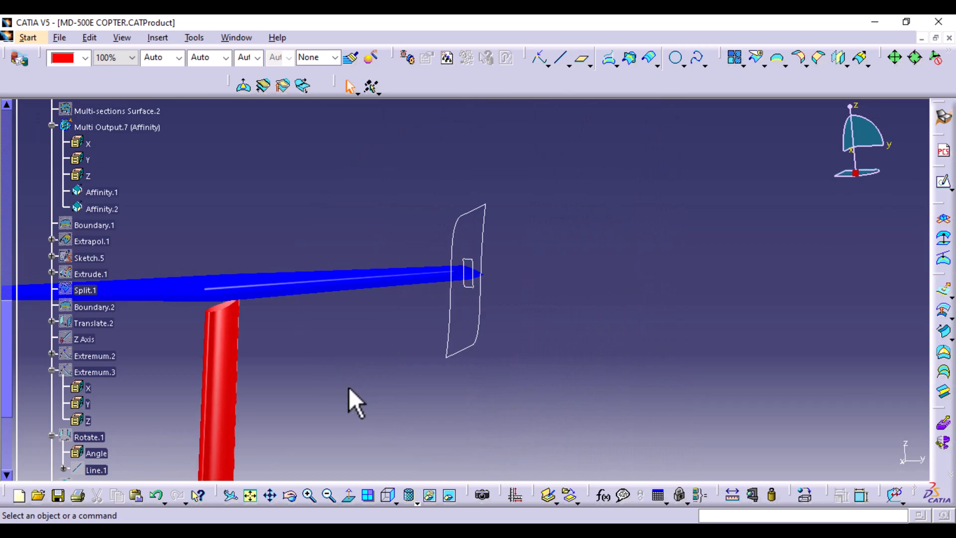
{"action": "mouse_move", "coordinate": [402, 316]}
{"action": "middle_mouse_down"}
{"action": "mouse_move", "coordinate": [416, 335]}
{"action": "mouse_move", "coordinate": [459, 337]}
{"action": "mouse_move", "coordinate": [486, 384]}
{"action": "mouse_move", "coordinate": [449, 431]}
{"action": "mouse_move", "coordinate": [414, 405]}
{"action": "mouse_move", "coordinate": [395, 462]}
{"action": "mouse_move", "coordinate": [506, 410]}
{"action": "middle_mouse_up"}
{"action": "middle_click_drag", "start_coordinate": [578, 429], "coordinate": [605, 392]}
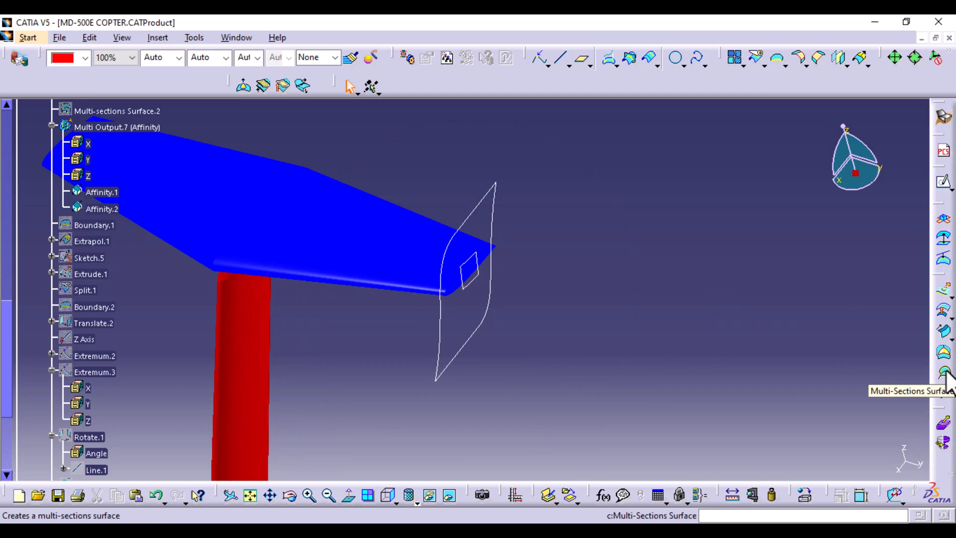
- Create a Fill surface inside the closed Sketch.8 profile at the stabilizer's tip
{"action": "left_click", "coordinate": [944, 355]}
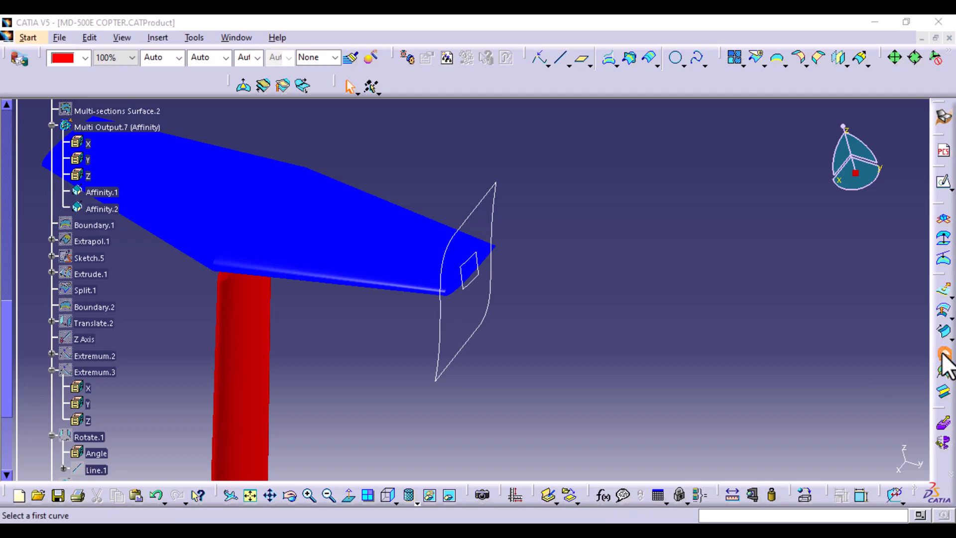
{"action": "left_click", "coordinate": [439, 319]}
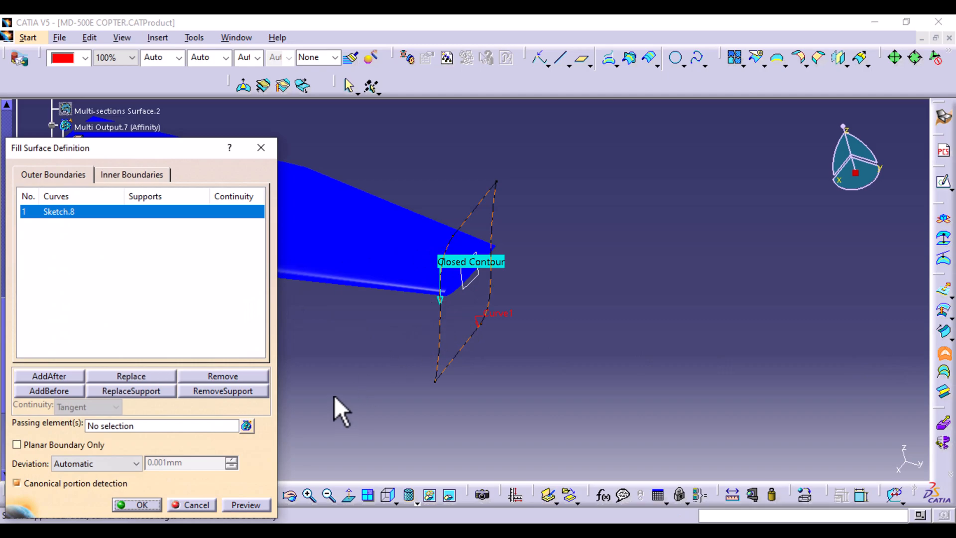
{"action": "left_click", "coordinate": [244, 505]}
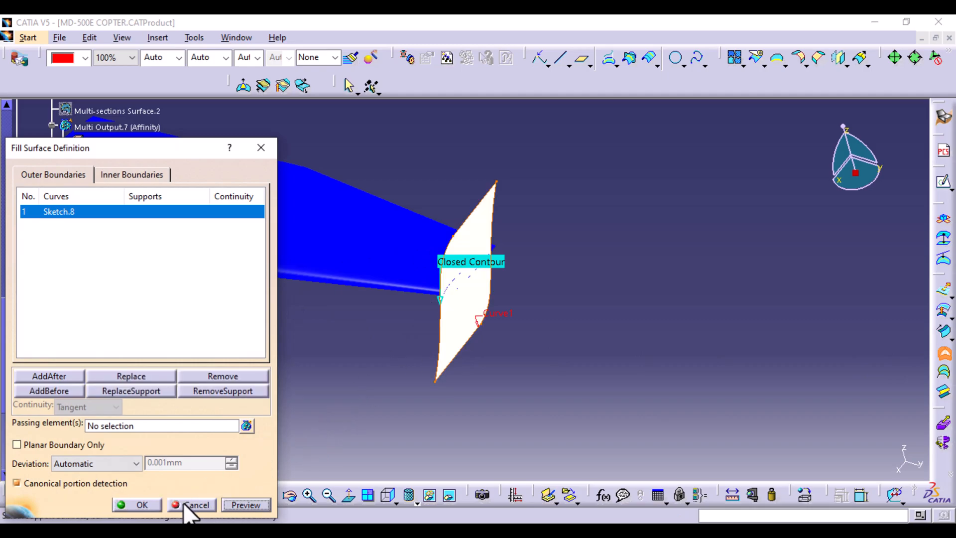
{"action": "left_click", "coordinate": [148, 506]}
- Extrude the Sketch.8 profile as a surface with the first limit at 10 mm and the second at 0 mm
{"action": "middle_click_drag", "start_coordinate": [354, 421], "coordinate": [464, 482]}
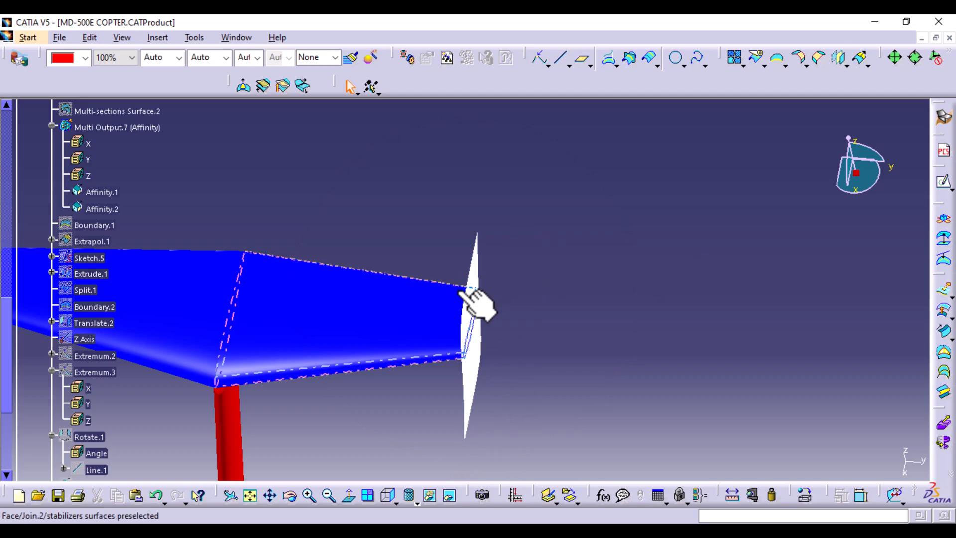
{"action": "scroll", "coordinate": [100, 439], "scroll_direction": "down", "scroll_amount": 6}
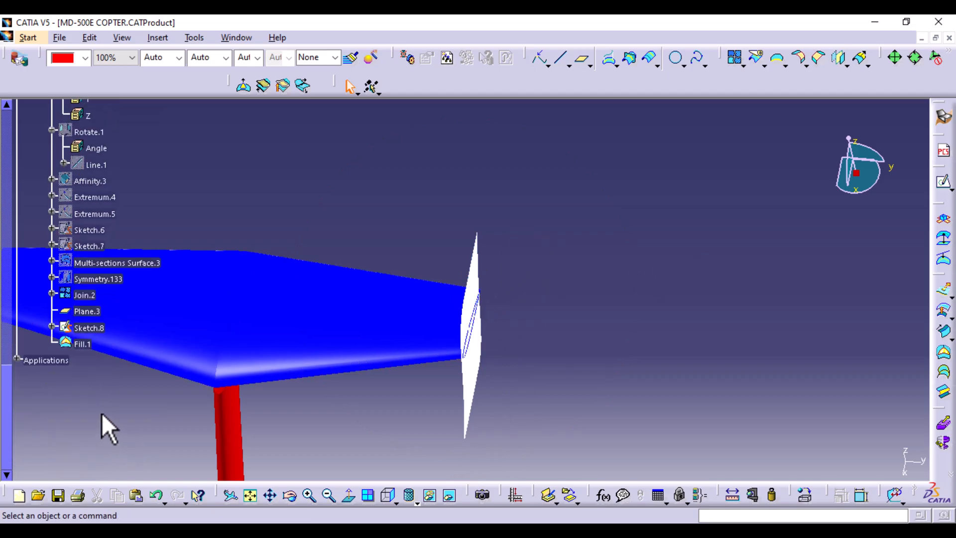
{"action": "left_click", "coordinate": [90, 328]}
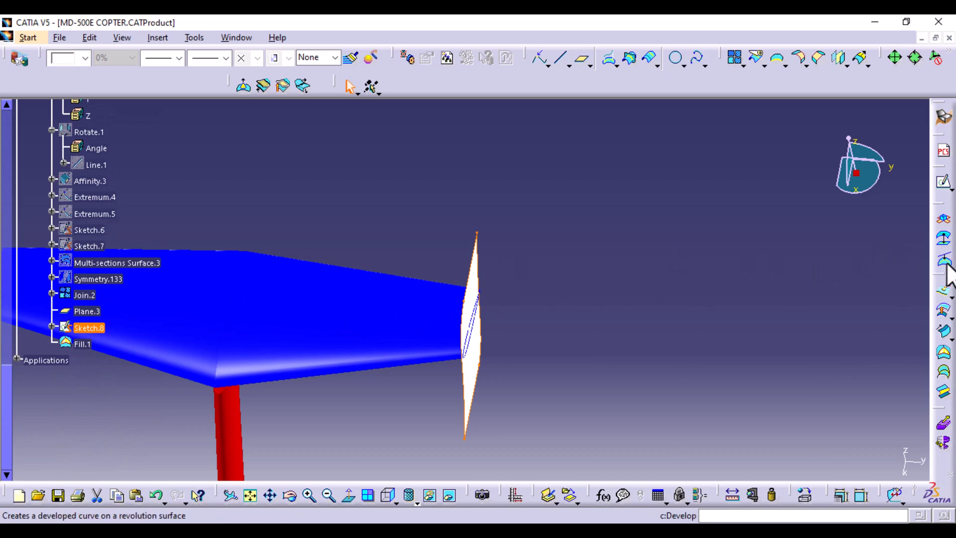
{"action": "left_click", "coordinate": [944, 292]}
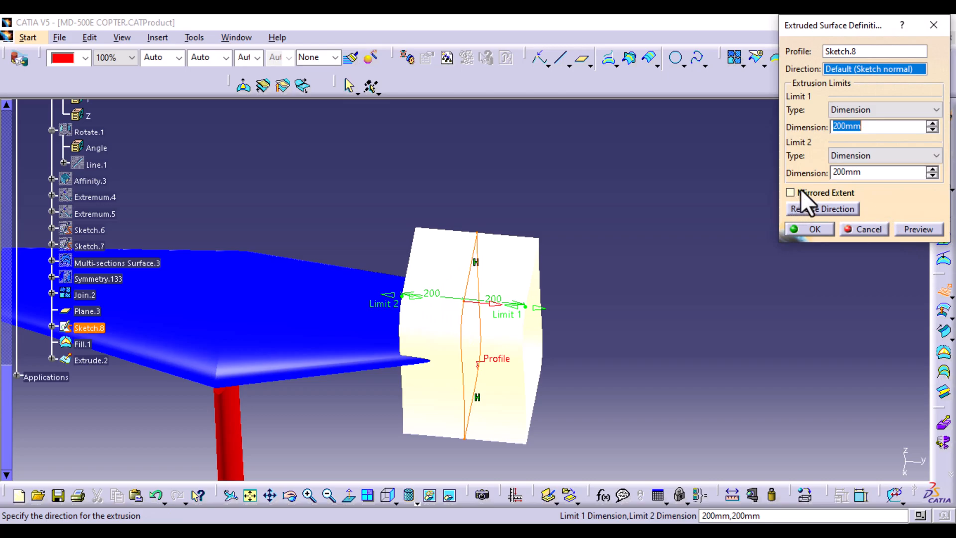
{"action": "left_click", "coordinate": [848, 174]}
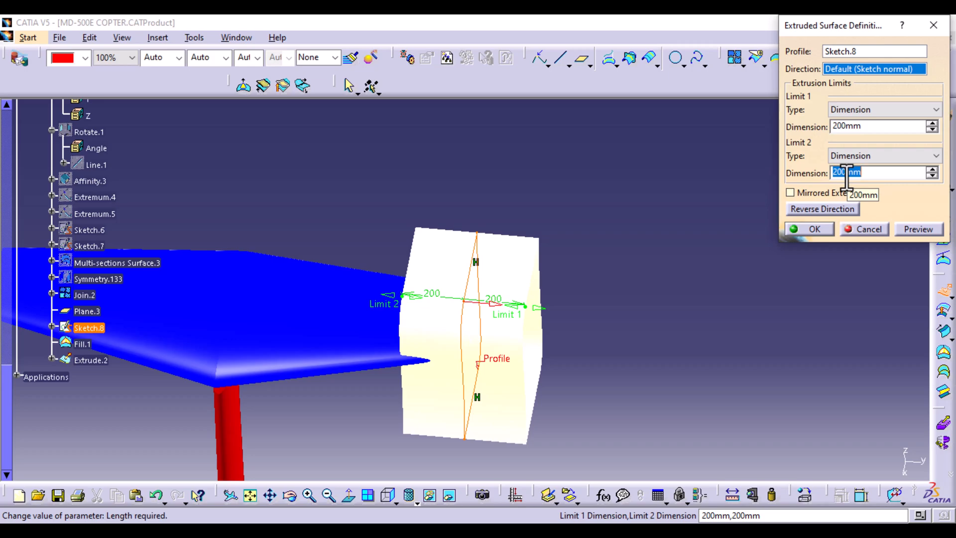
{"action": "left_click", "coordinate": [850, 126]}
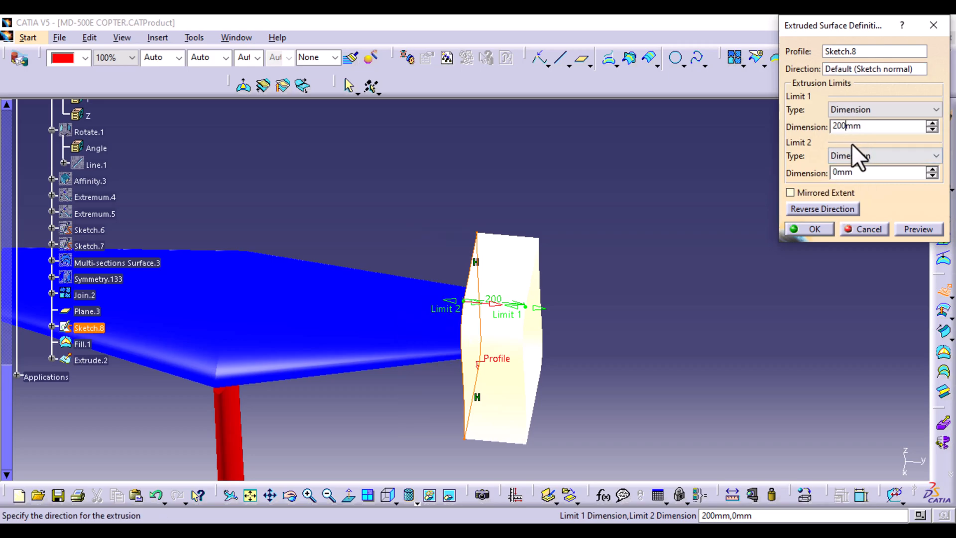
{"action": "key", "text": "BackSpace"}
{"action": "left_click", "coordinate": [911, 229]}
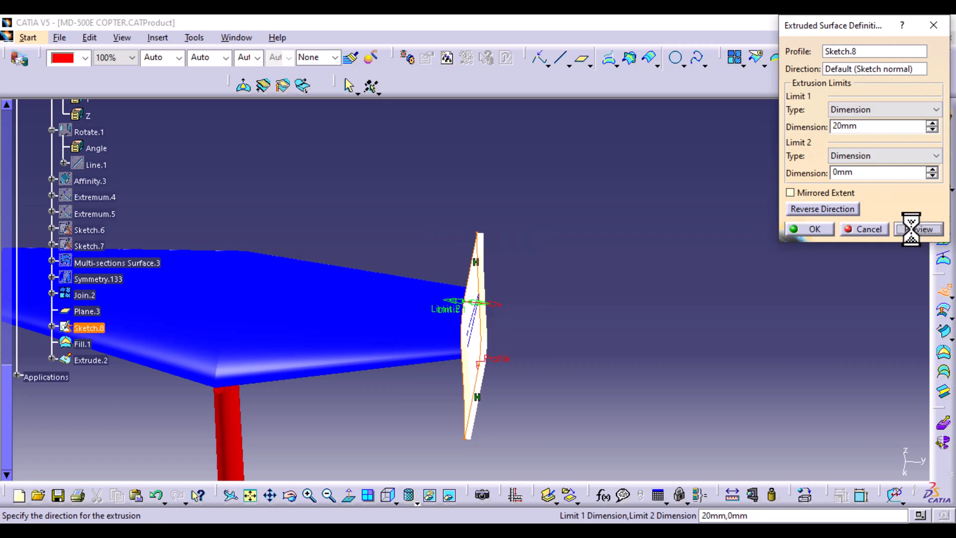
{"action": "middle_click_drag", "start_coordinate": [608, 399], "coordinate": [645, 326], "text": "ctrl"}
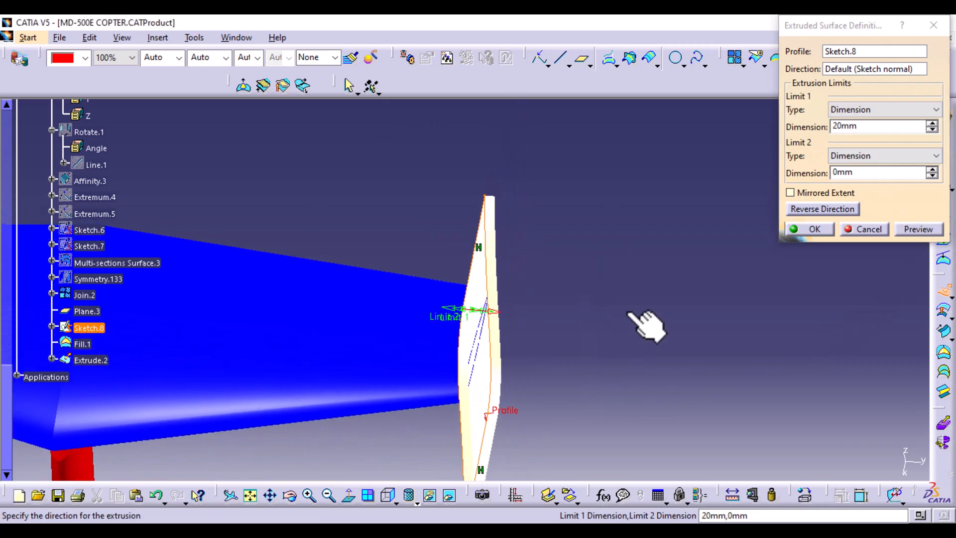
{"action": "left_click", "coordinate": [839, 126]}
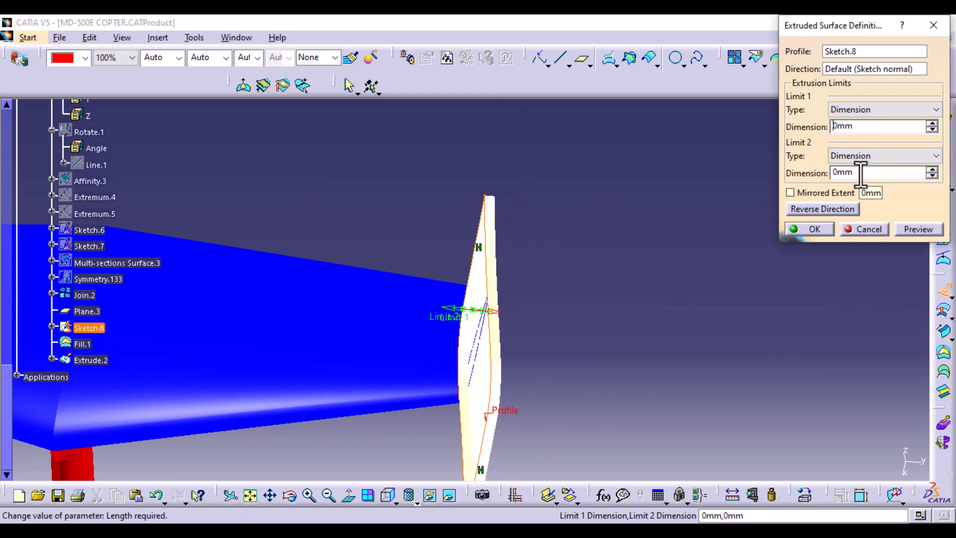
{"action": "type", "text": "1"}
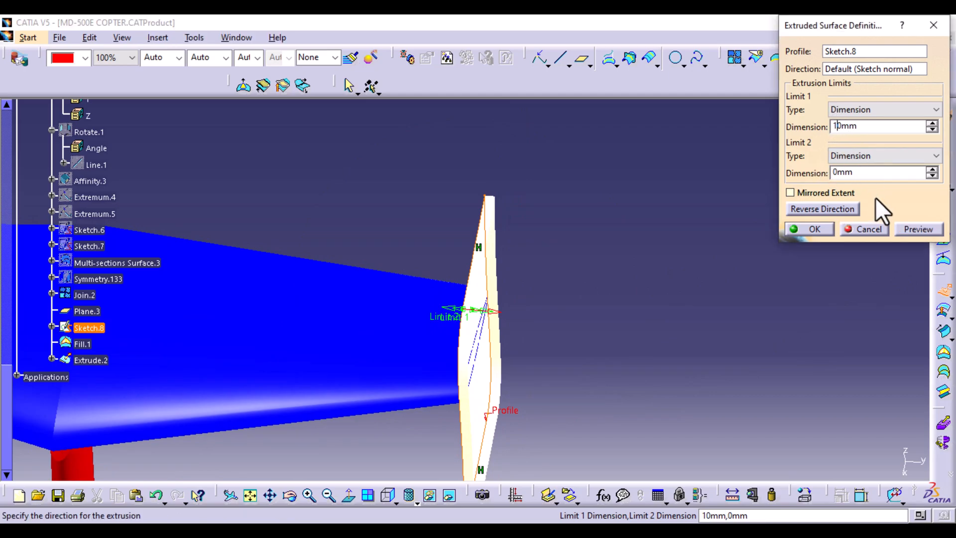
{"action": "left_click", "coordinate": [910, 231]}
{"action": "left_click", "coordinate": [814, 229]}
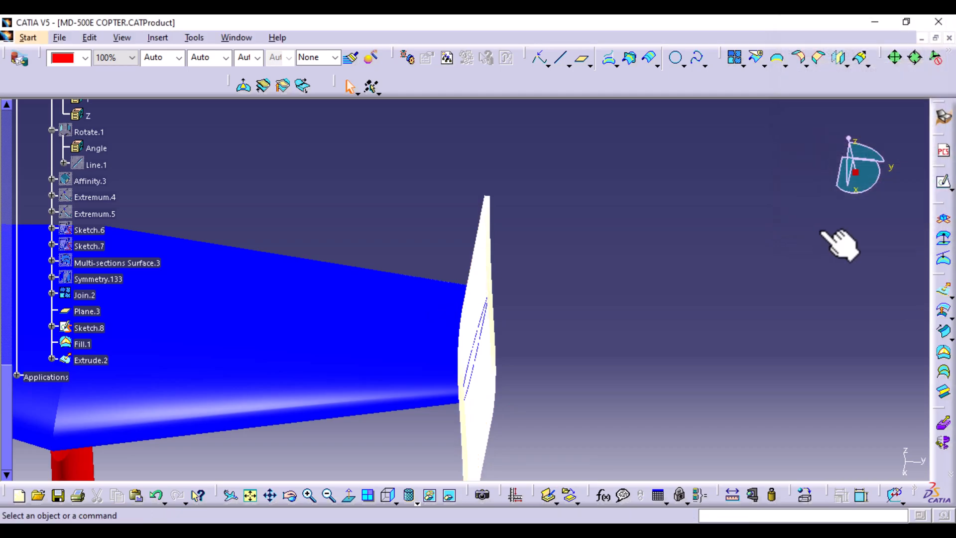
- Extract the extruded surface's outer edge loop as a point-continuity boundary and close it with a Fill surface
{"action": "left_click", "coordinate": [778, 59]}
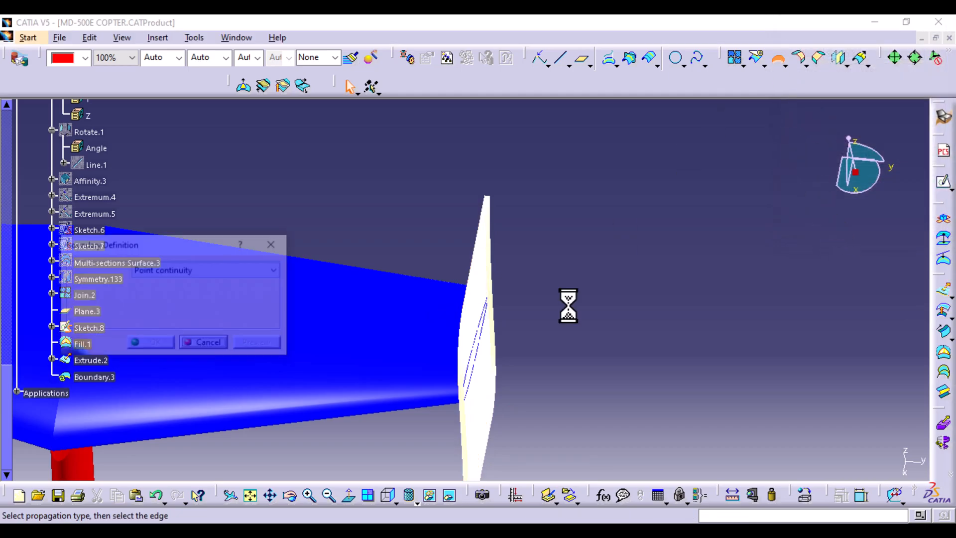
{"action": "left_click", "coordinate": [497, 361]}
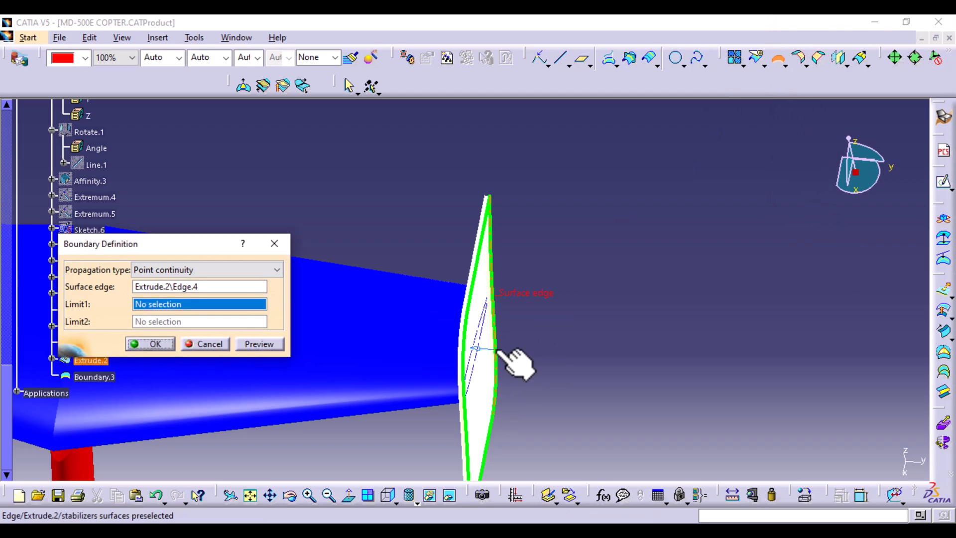
{"action": "left_click", "coordinate": [166, 343]}
{"action": "left_click", "coordinate": [92, 377]}
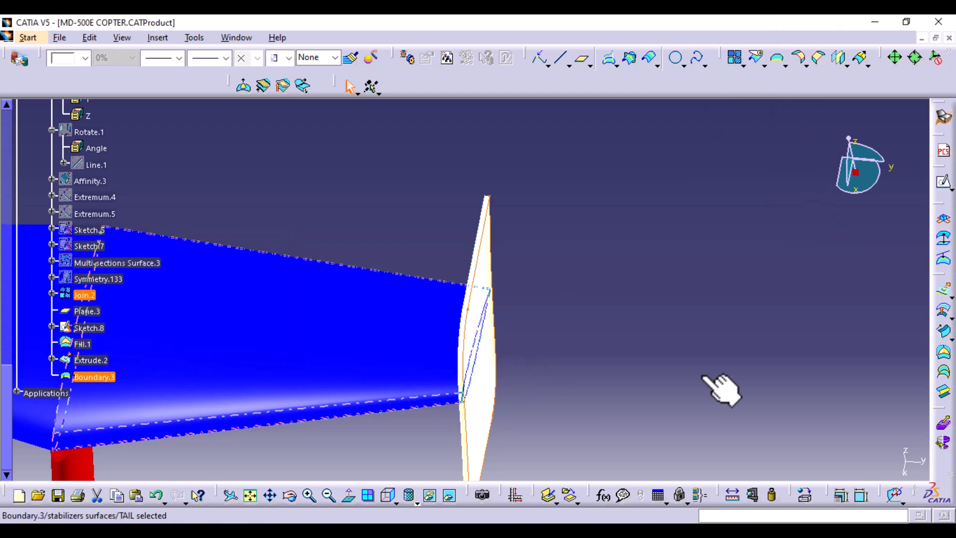
{"action": "left_click", "coordinate": [946, 355]}
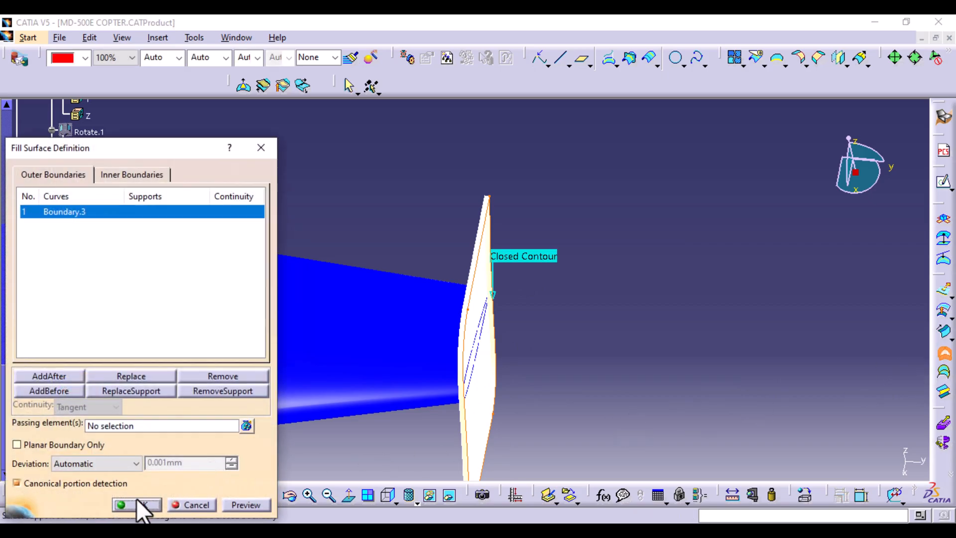
{"action": "left_click", "coordinate": [141, 505]}
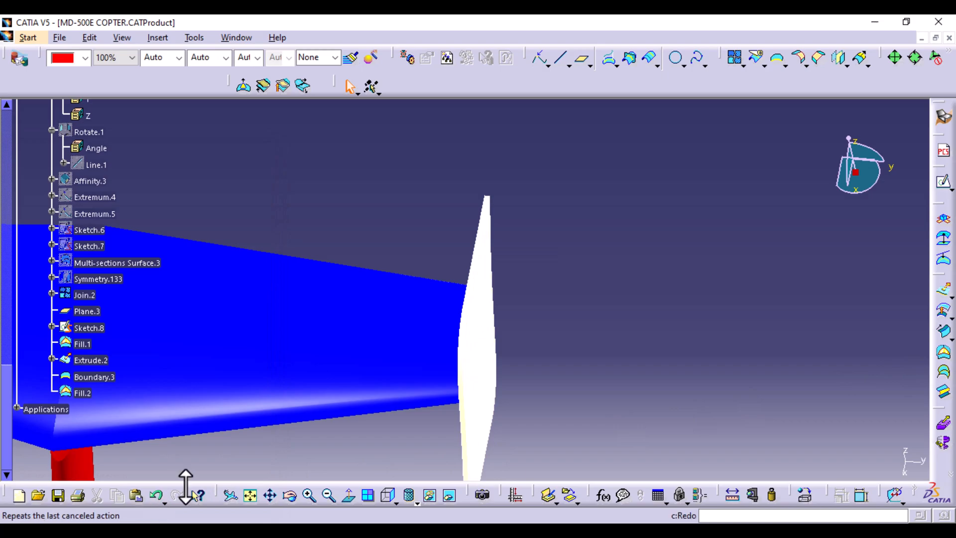
- Join Extrude.2, Fill.2 and Fill.1 into one surface
{"action": "middle_click_drag", "start_coordinate": [613, 305], "coordinate": [615, 354]}
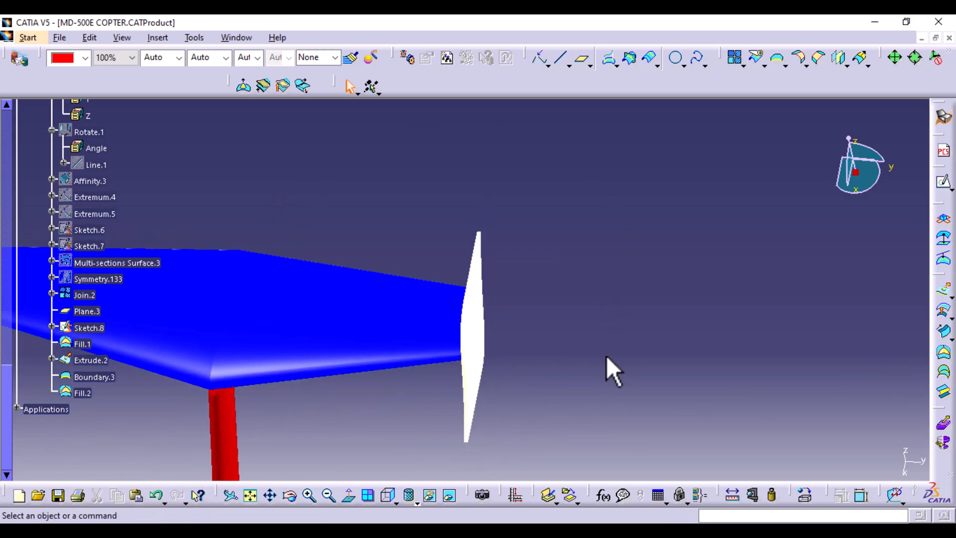
{"action": "left_click", "coordinate": [90, 360]}
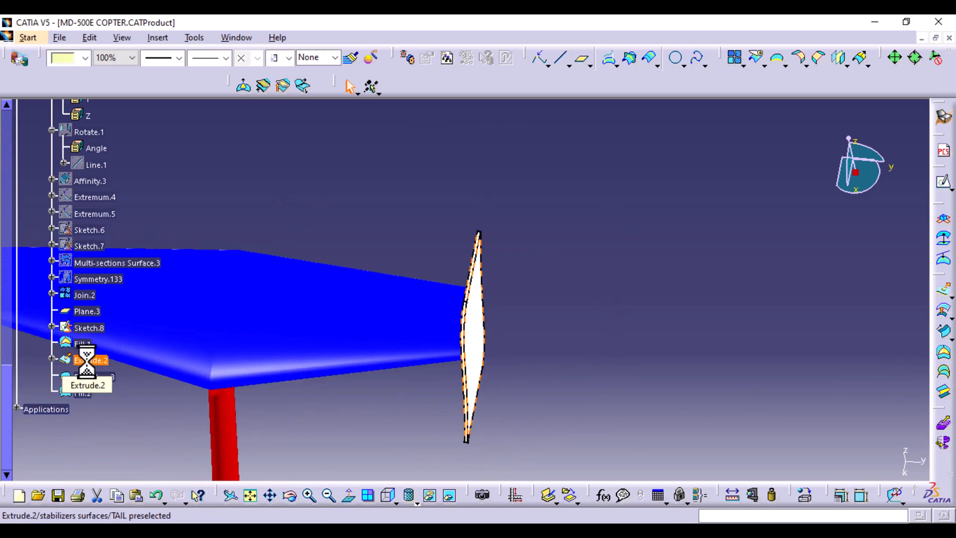
{"action": "left_click", "coordinate": [85, 393], "text": "ctrl"}
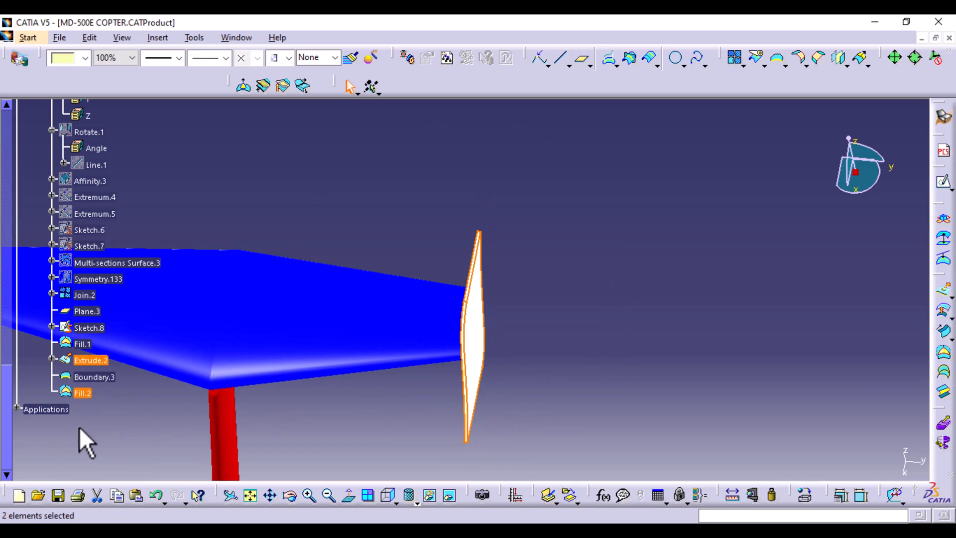
{"action": "left_click", "coordinate": [81, 344], "text": "ctrl"}
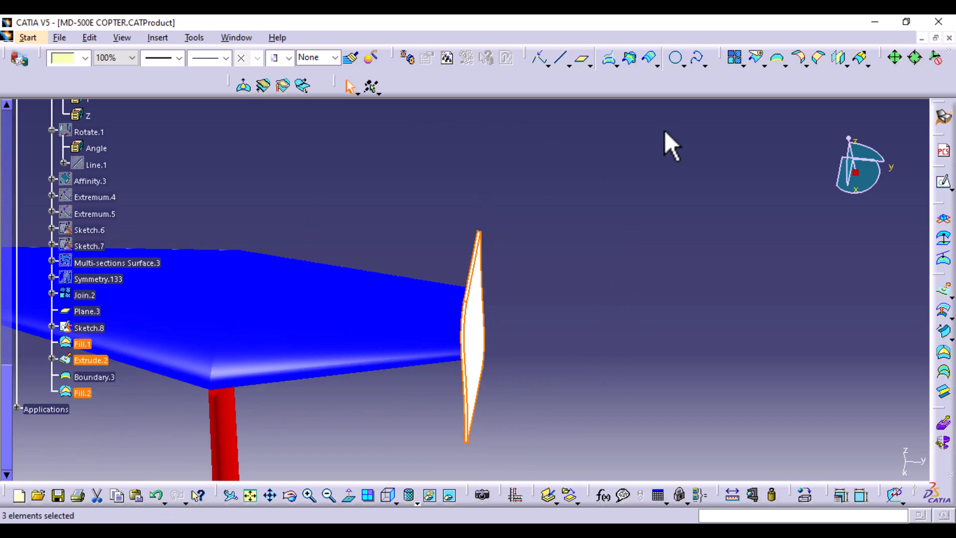
{"action": "left_click", "coordinate": [735, 59]}
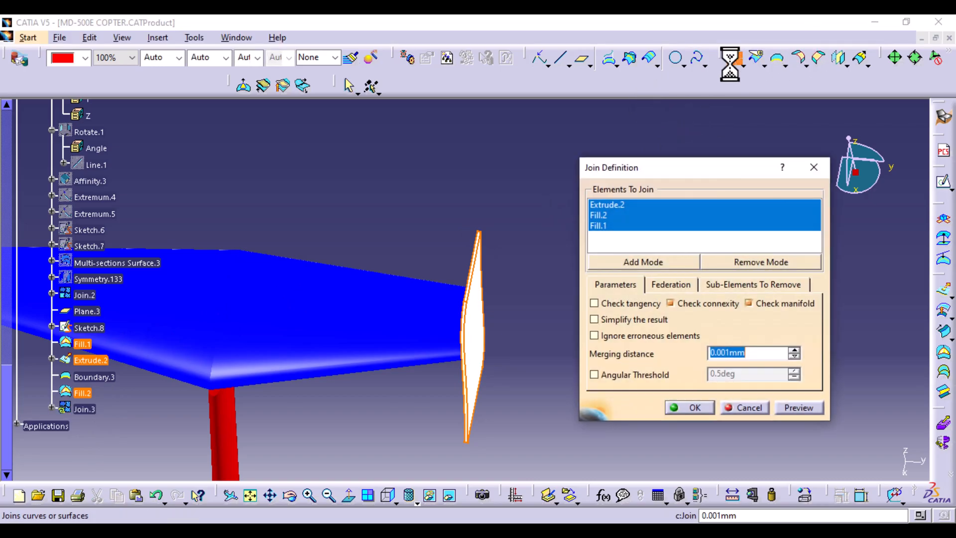
{"action": "left_click", "coordinate": [787, 411]}
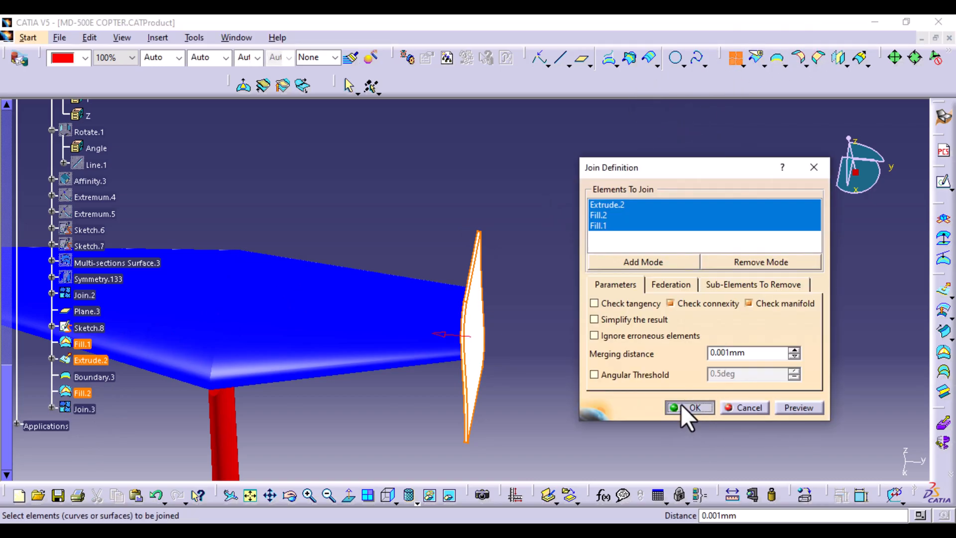
{"action": "left_click", "coordinate": [680, 406]}
- Colour the joined end plate surface Join.3 magenta
{"action": "left_click", "coordinate": [84, 409]}
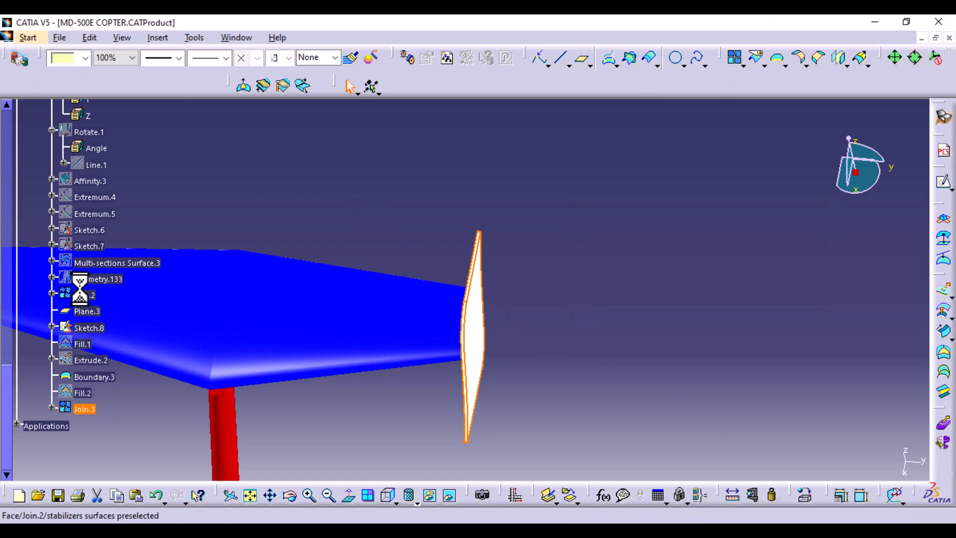
{"action": "left_click", "coordinate": [84, 57]}
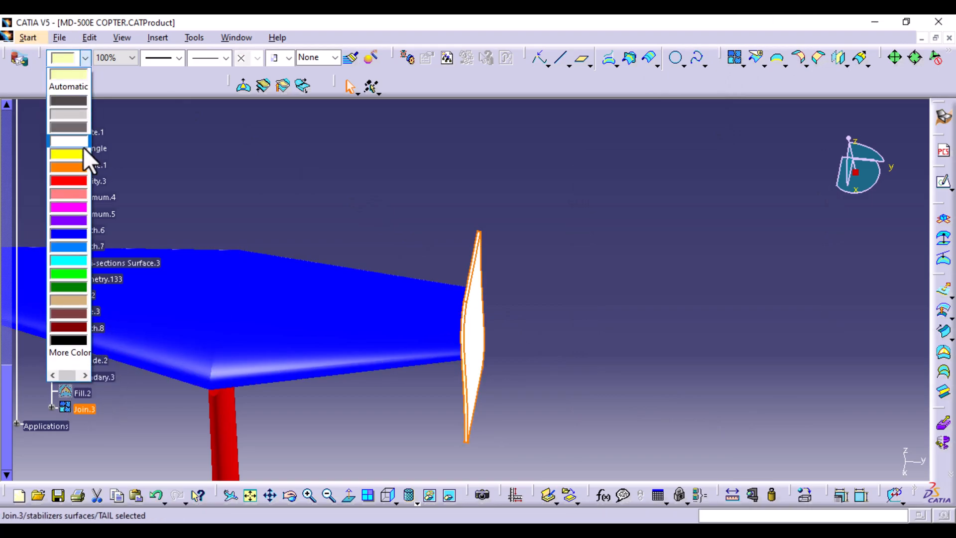
{"action": "left_click", "coordinate": [82, 234]}
{"action": "left_click", "coordinate": [415, 218]}
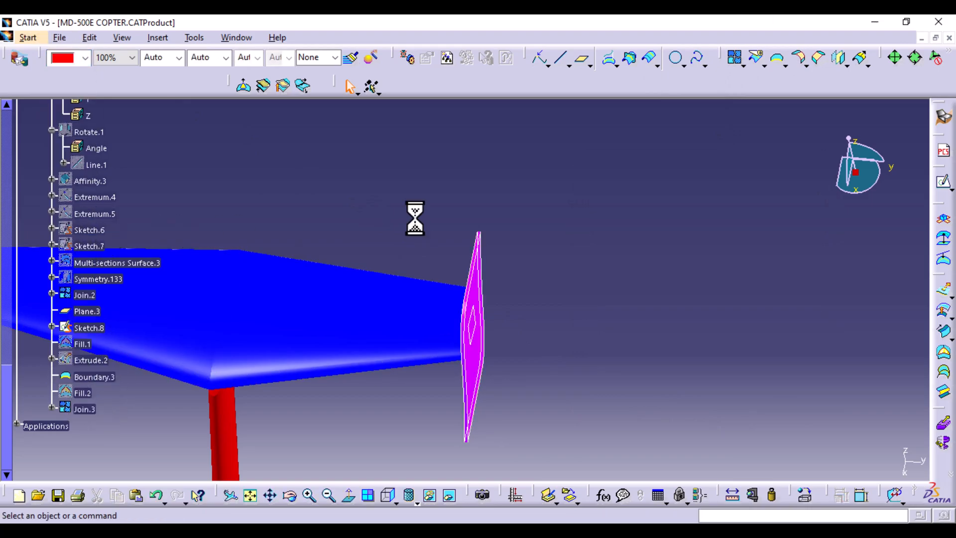
- Hide all curves in the model
{"action": "left_click", "coordinate": [202, 36]}
{"action": "mouse_move", "coordinate": [253, 151]}
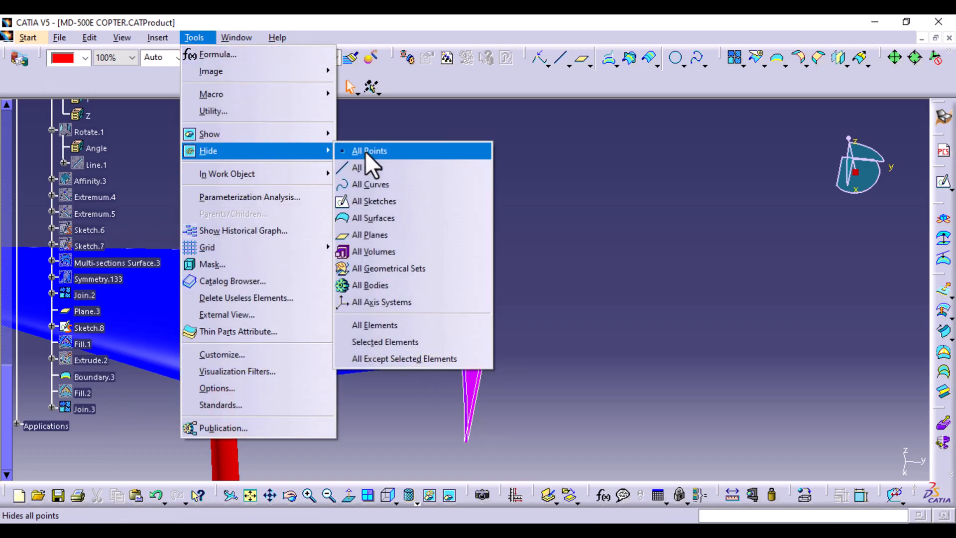
{"action": "left_click", "coordinate": [372, 183]}
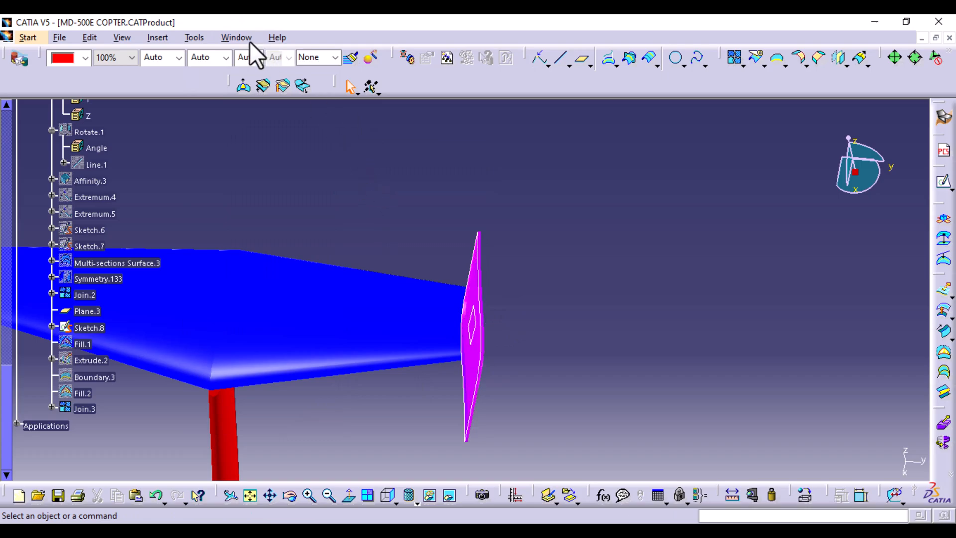
- Hide Sketch.8 and the reference plane Plane.3 at the stabilizer's tip
{"action": "left_click", "coordinate": [191, 38]}
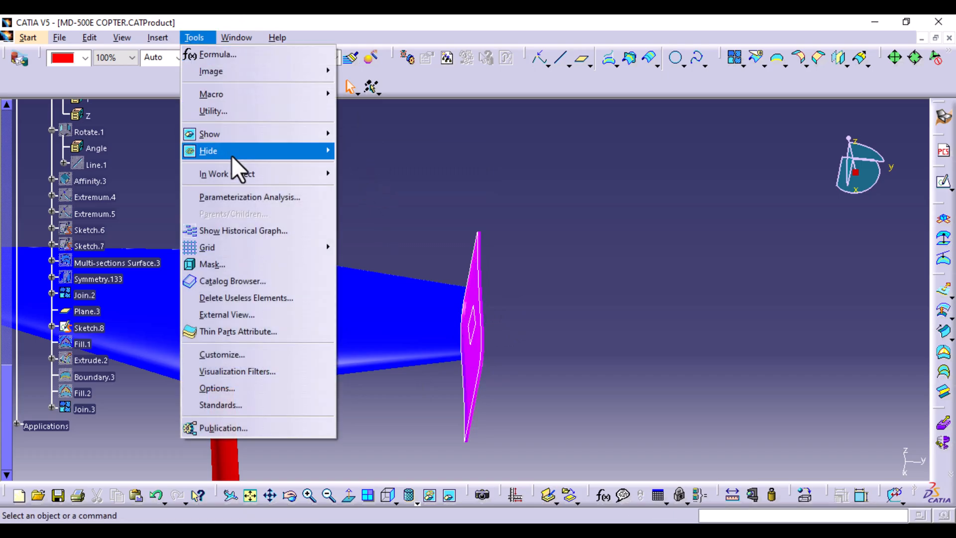
{"action": "left_click", "coordinate": [653, 213]}
{"action": "left_click", "coordinate": [224, 305]}
{"action": "right_click", "coordinate": [99, 329]}
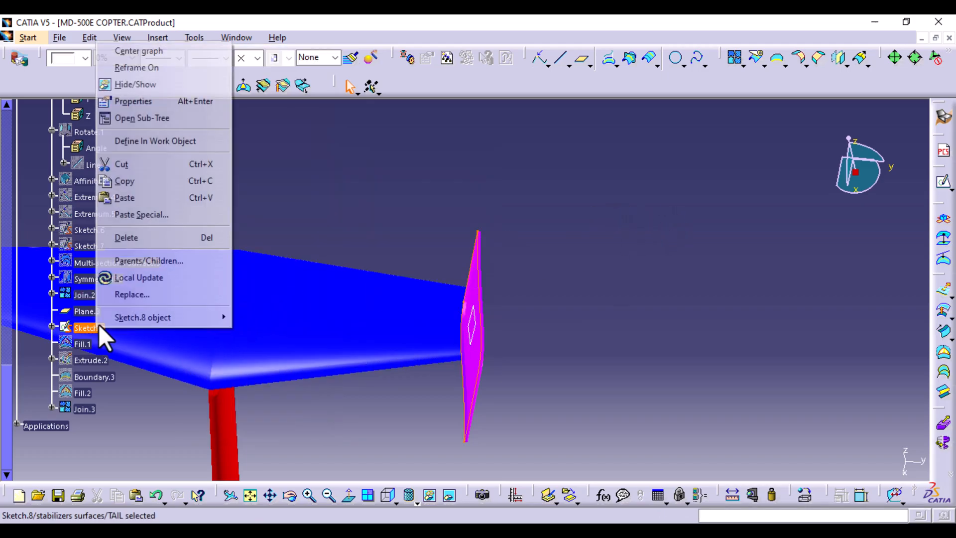
{"action": "left_click", "coordinate": [186, 86]}
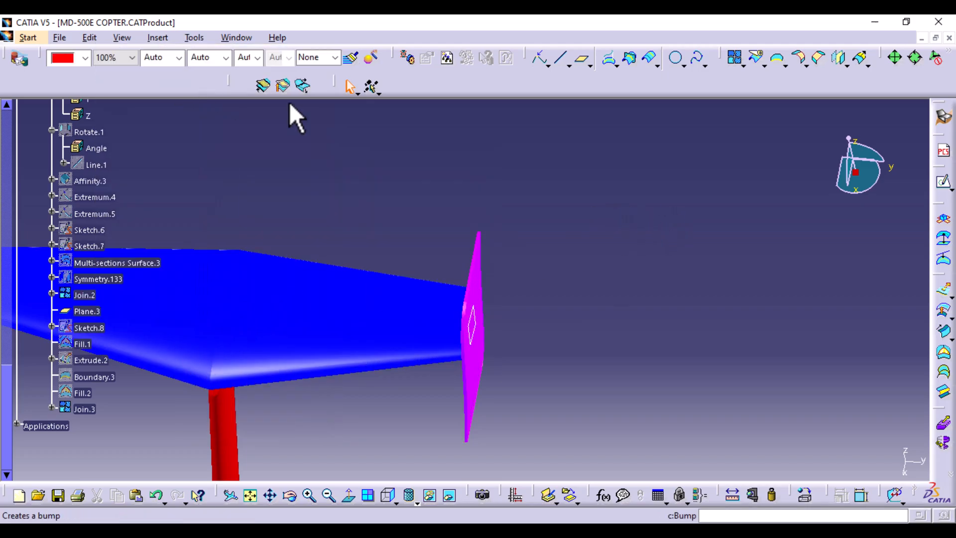
{"action": "right_click", "coordinate": [472, 324]}
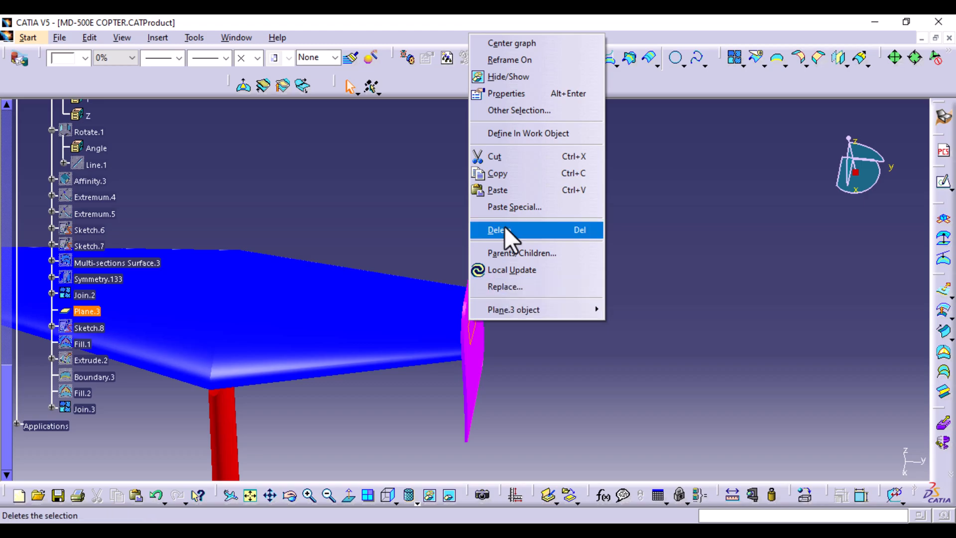
{"action": "left_click", "coordinate": [502, 79]}
{"action": "middle_click_drag", "start_coordinate": [678, 255], "coordinate": [757, 326]}
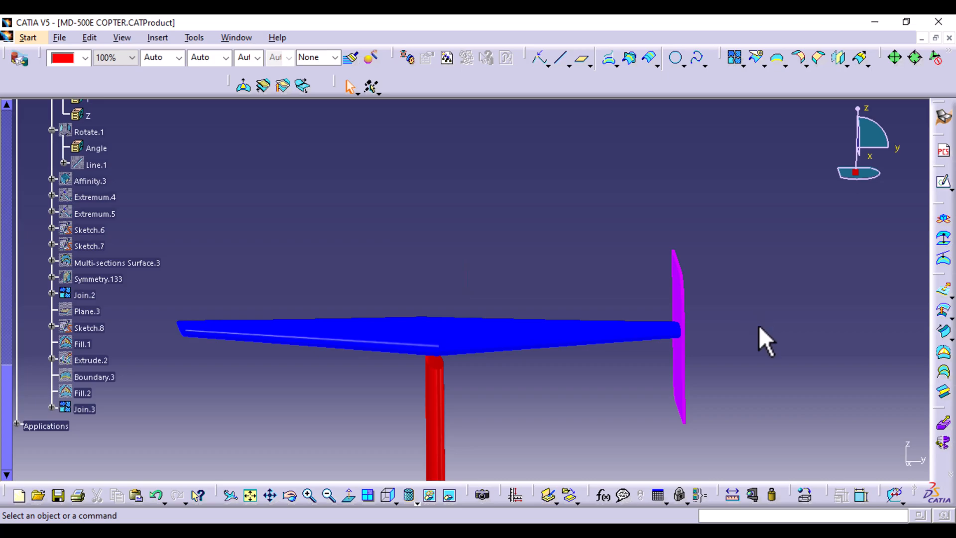
- Mirror the joined end plate Join.3 about Plane.2 onto the horizontal stabilizer's opposite tip
{"action": "left_click", "coordinate": [839, 58]}
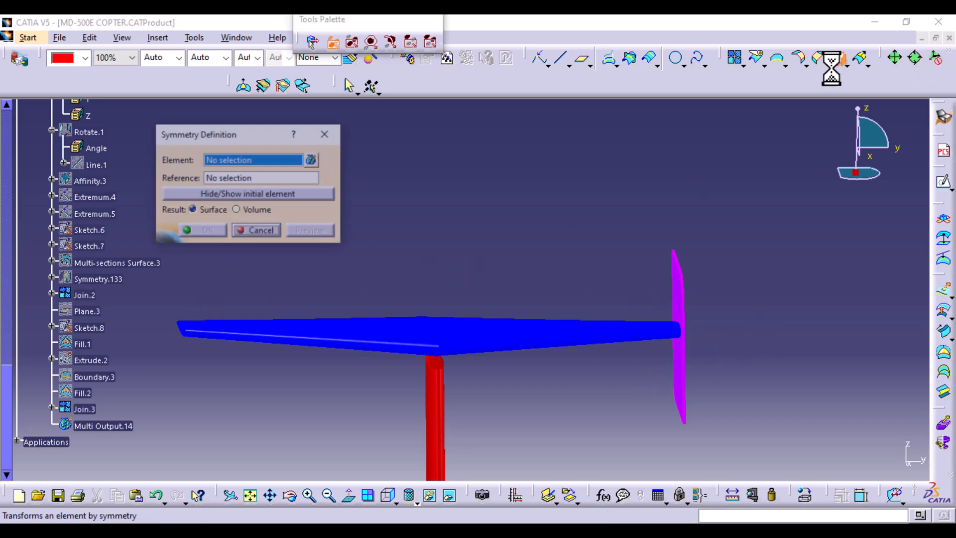
{"action": "left_click", "coordinate": [680, 319]}
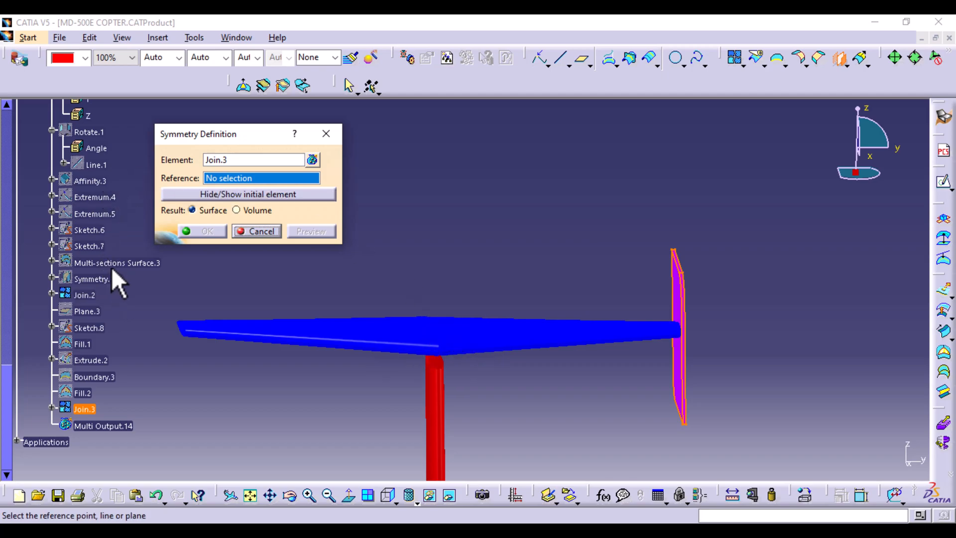
{"action": "left_click", "coordinate": [52, 278]}
{"action": "left_click", "coordinate": [105, 295]}
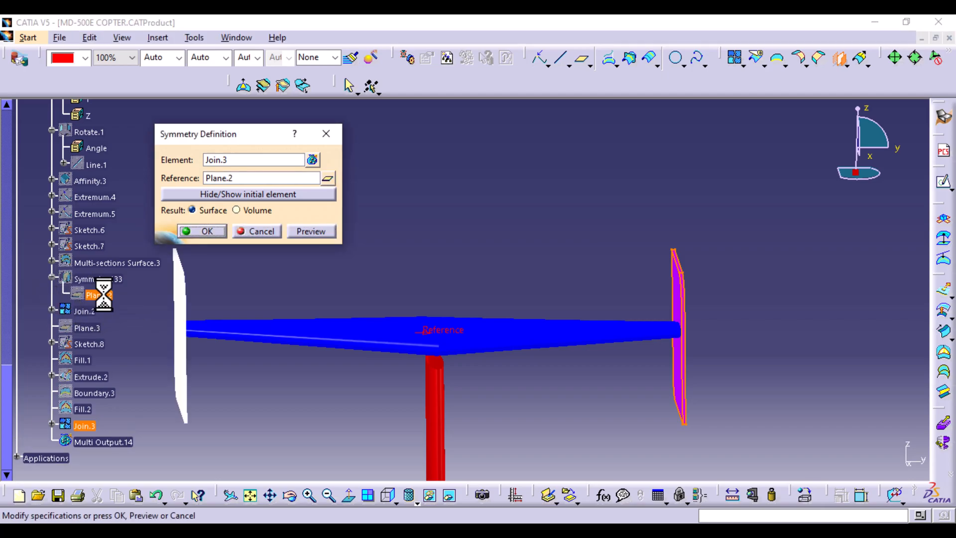
{"action": "left_click", "coordinate": [204, 231]}
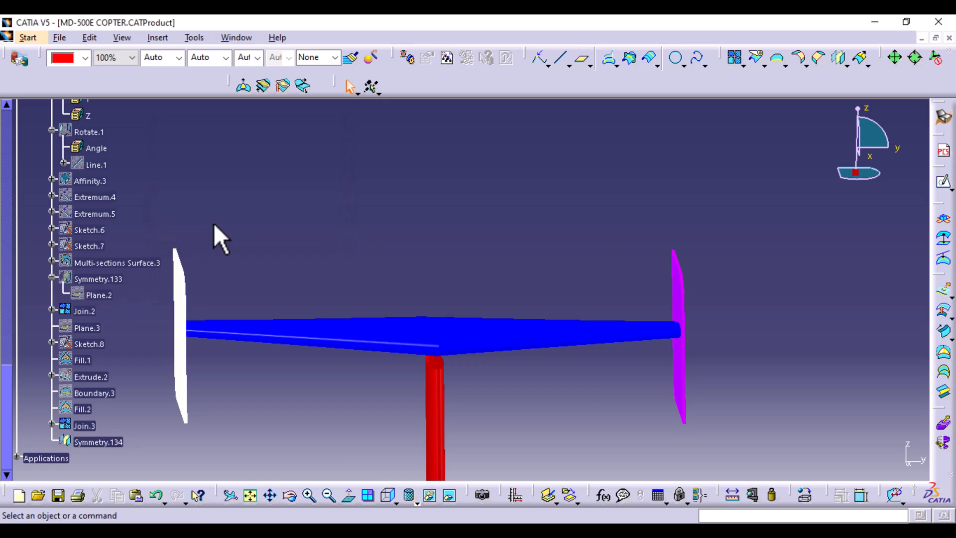
- Colour the mirrored end plate Symmetry.134 purple to match the original plate
{"action": "left_click", "coordinate": [102, 442]}
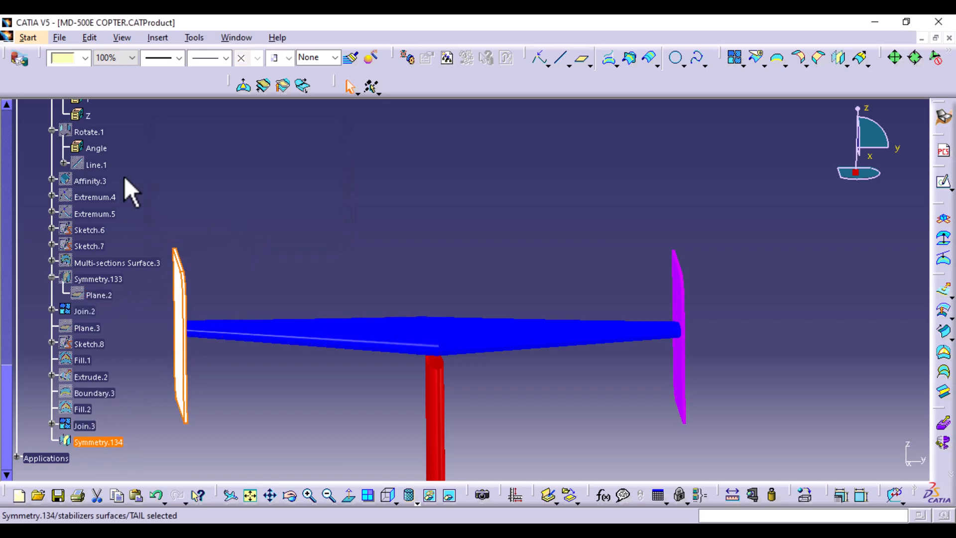
{"action": "left_click", "coordinate": [85, 58]}
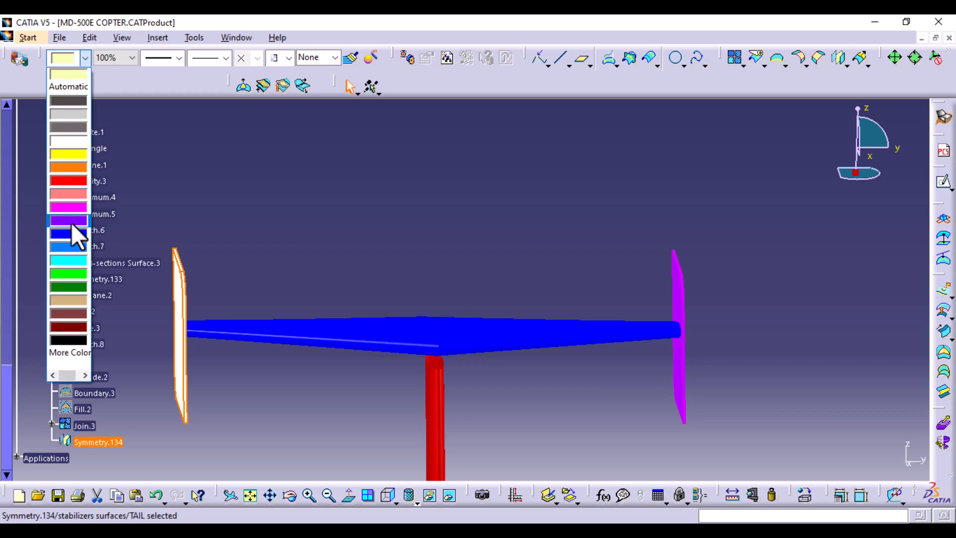
{"action": "left_click", "coordinate": [73, 219]}
{"action": "left_click", "coordinate": [354, 220]}
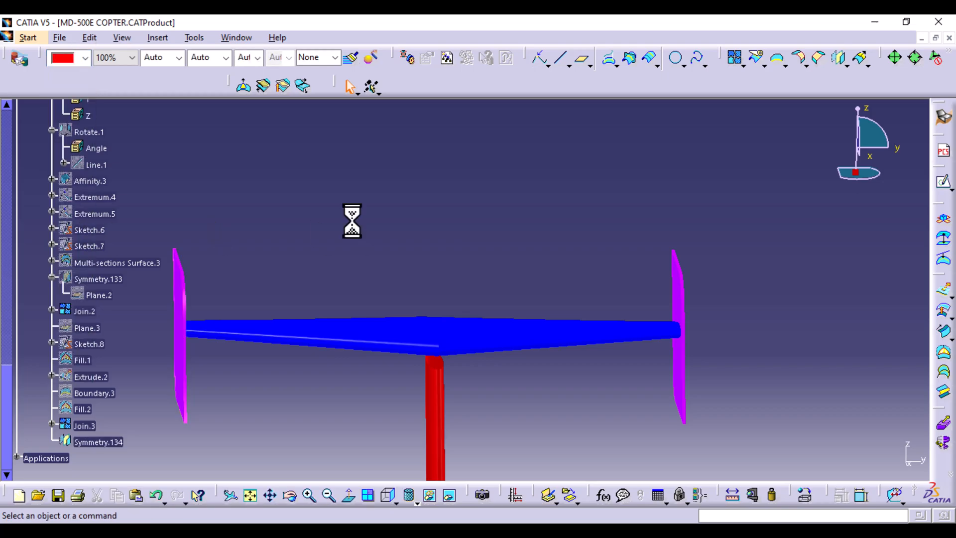
- View the tail squarely from the side against the blueprint and hide the end plate Join.3
{"action": "middle_click_drag", "start_coordinate": [396, 232], "coordinate": [381, 386]}
{"action": "mouse_move", "coordinate": [621, 340]}
{"action": "middle_mouse_down"}
{"action": "mouse_move", "coordinate": [605, 235]}
{"action": "mouse_move", "coordinate": [544, 419]}
{"action": "mouse_move", "coordinate": [530, 327]}
{"action": "mouse_move", "coordinate": [599, 351]}
{"action": "mouse_move", "coordinate": [626, 344]}
{"action": "middle_mouse_up"}
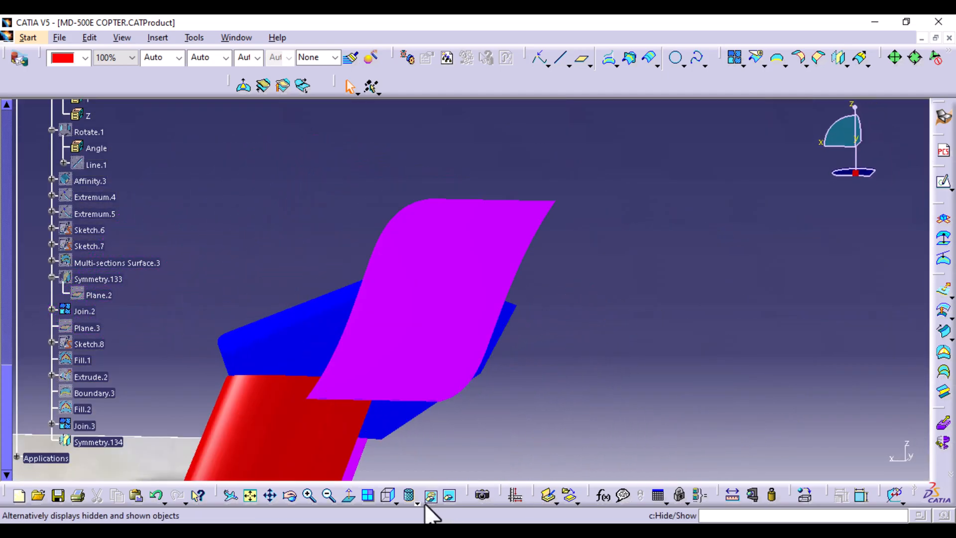
{"action": "left_click", "coordinate": [389, 495]}
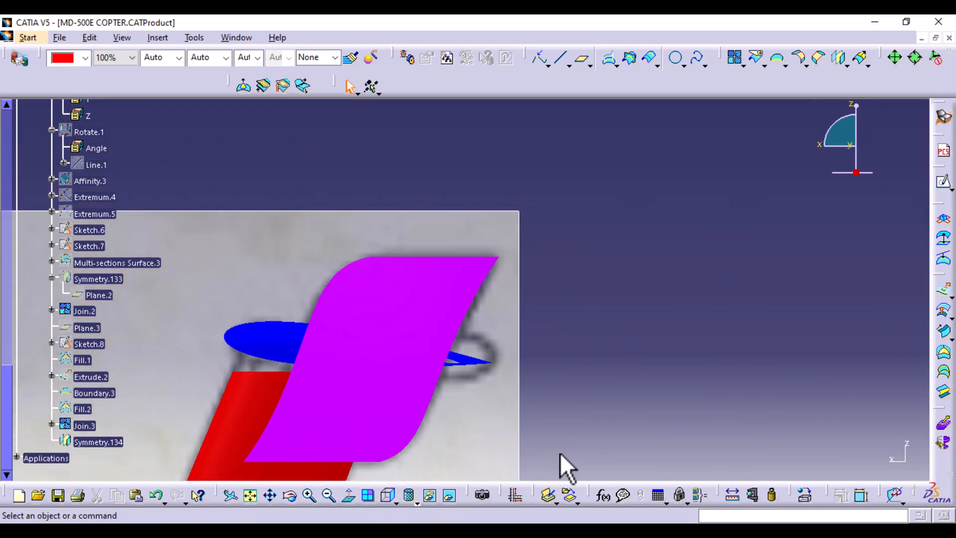
{"action": "middle_click_drag", "start_coordinate": [645, 410], "coordinate": [803, 227]}
{"action": "right_click", "coordinate": [509, 378]}
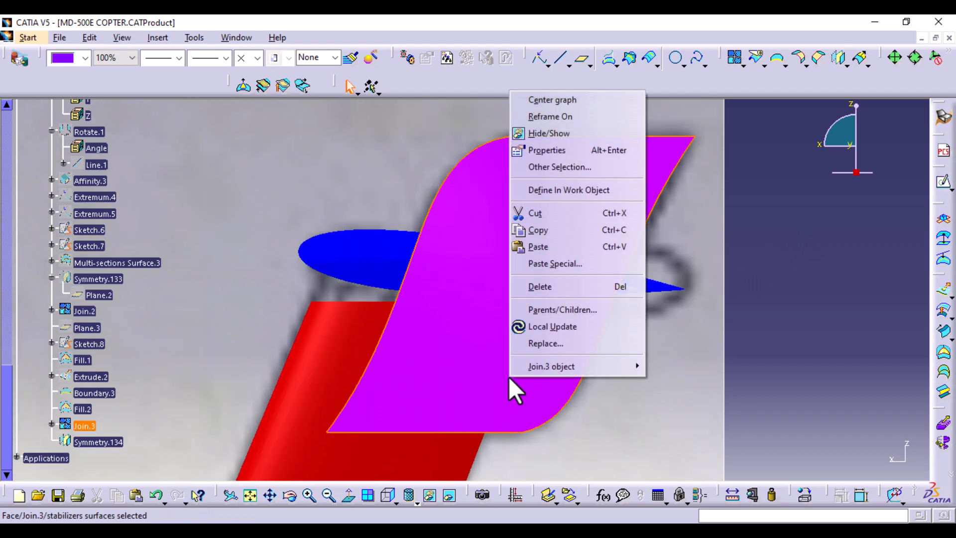
{"action": "left_click", "coordinate": [564, 133]}
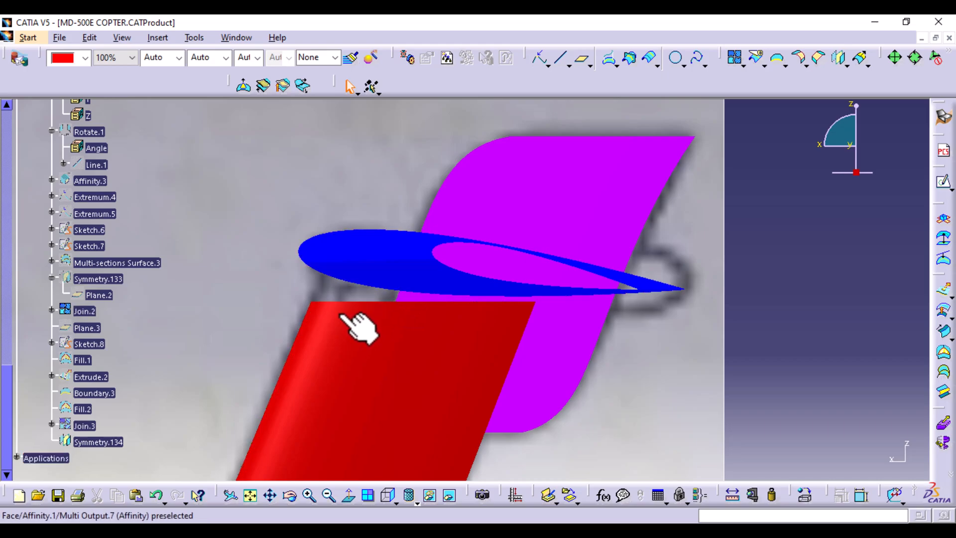
- Hide the red vertical fin surface Affinity.1
{"action": "scroll", "coordinate": [70, 184], "scroll_direction": "up", "scroll_amount": 3}
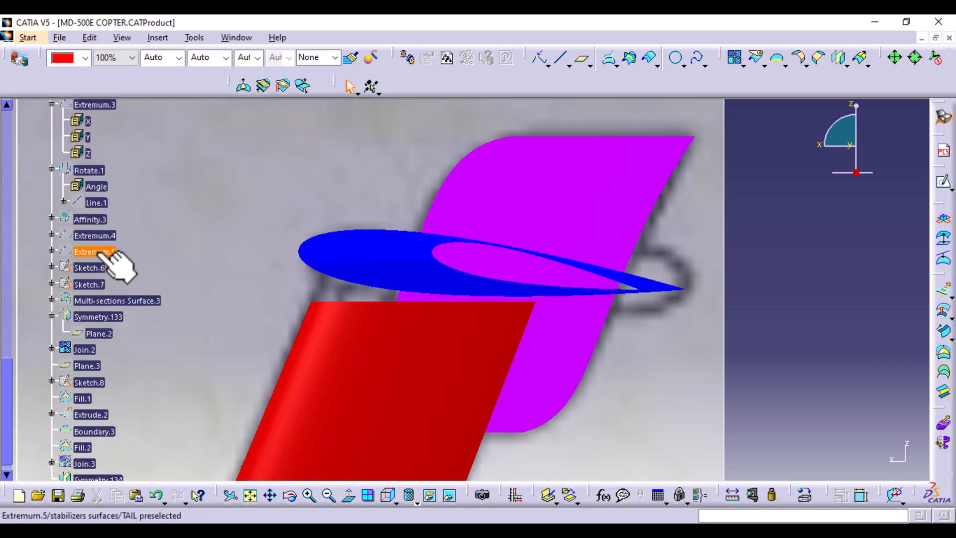
{"action": "scroll", "coordinate": [114, 251], "scroll_direction": "up", "scroll_amount": 3}
{"action": "scroll", "coordinate": [107, 212], "scroll_direction": "up", "scroll_amount": 1}
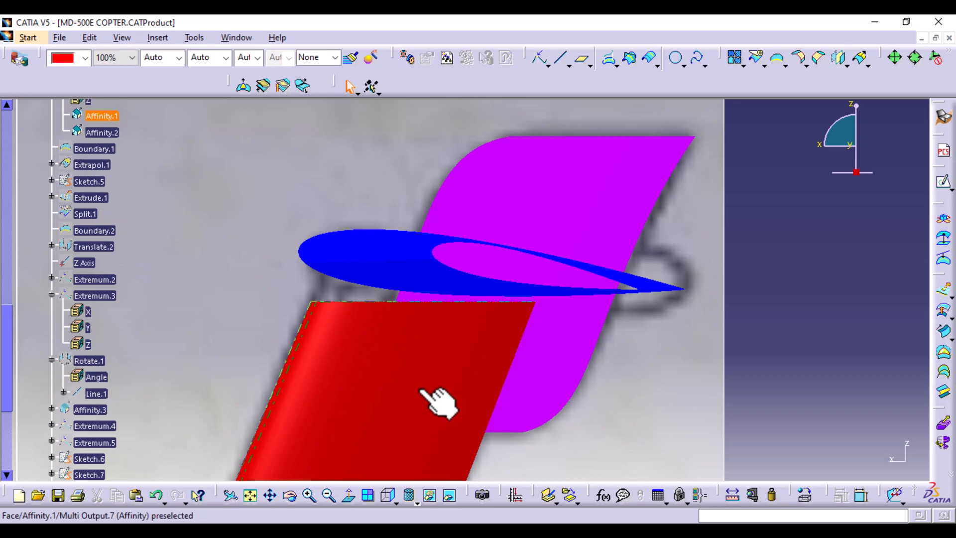
{"action": "right_click", "coordinate": [437, 399]}
{"action": "left_click", "coordinate": [469, 148]}
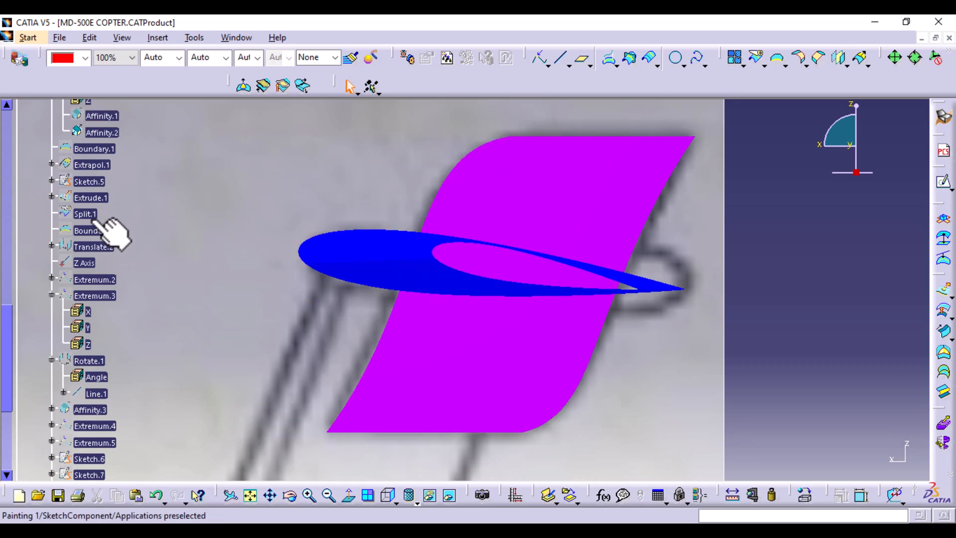
- Show the hidden trimmed fin surface Split.1
{"action": "right_click", "coordinate": [87, 213]}
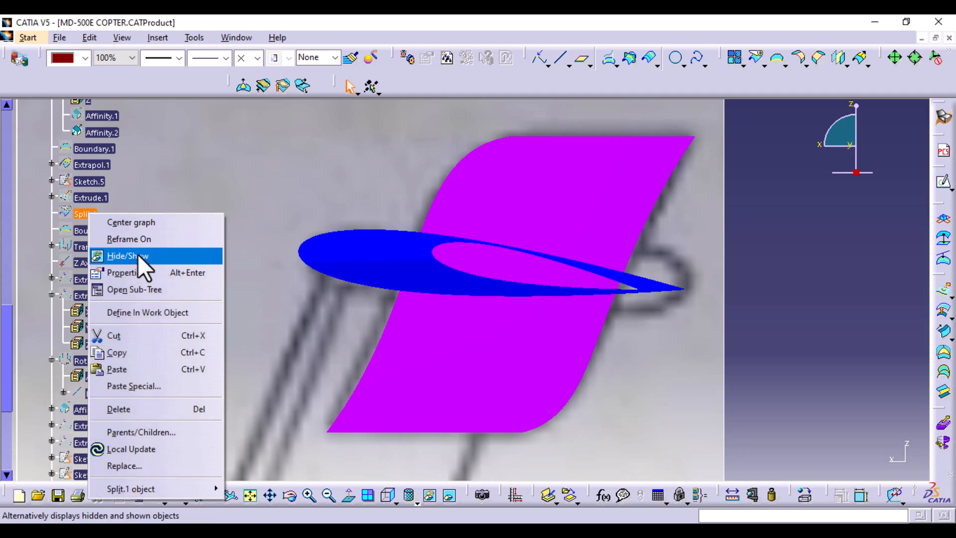
{"action": "key", "text": "Escape"}
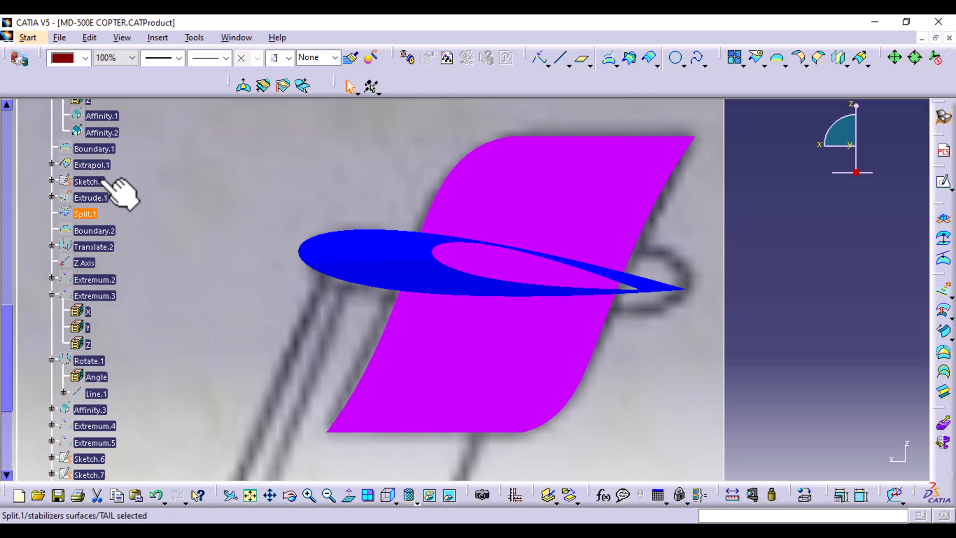
{"action": "right_click", "coordinate": [86, 216]}
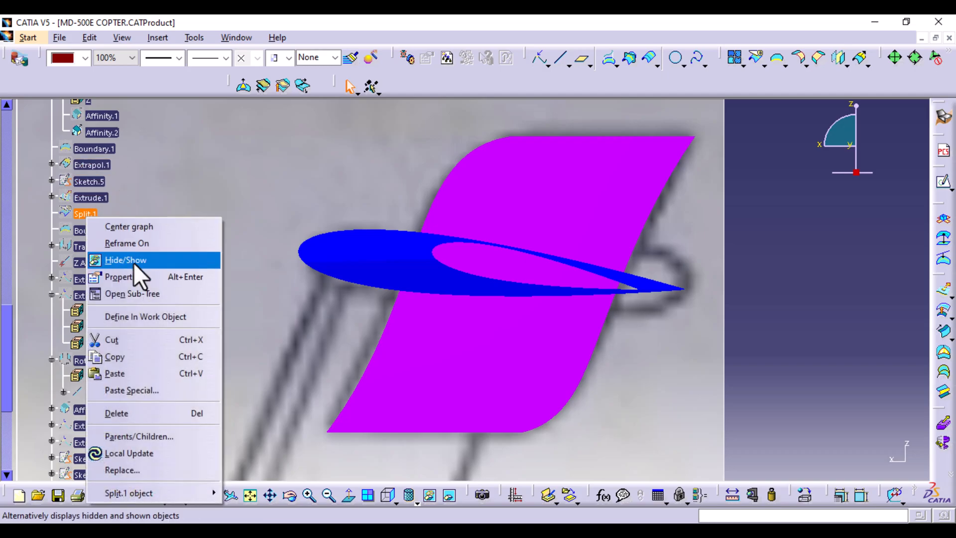
{"action": "left_click", "coordinate": [132, 260]}
- Show the hidden end plate Join.3 at the stabilizer's tip again
{"action": "middle_click_drag", "start_coordinate": [366, 189], "coordinate": [532, 204]}
{"action": "middle_click_drag", "start_coordinate": [483, 373], "coordinate": [533, 515]}
{"action": "middle_click_drag", "start_coordinate": [518, 411], "coordinate": [518, 306]}
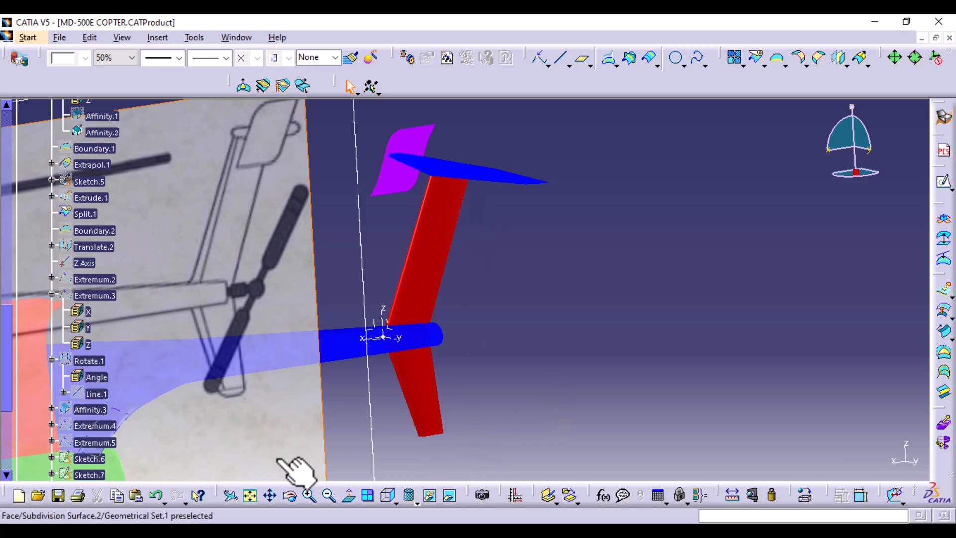
{"action": "scroll", "coordinate": [267, 465], "scroll_direction": "down", "scroll_amount": 6}
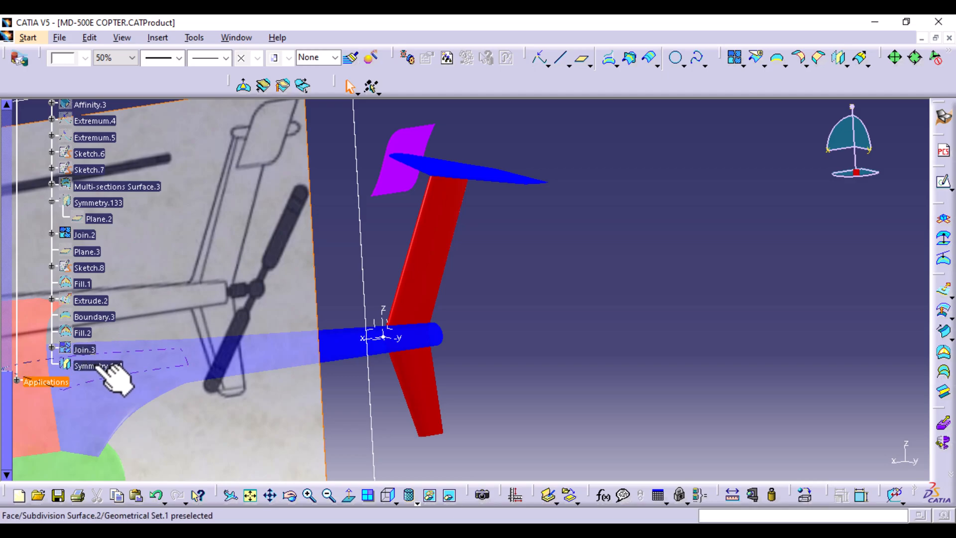
{"action": "right_click", "coordinate": [96, 366]}
{"action": "left_click", "coordinate": [81, 350]}
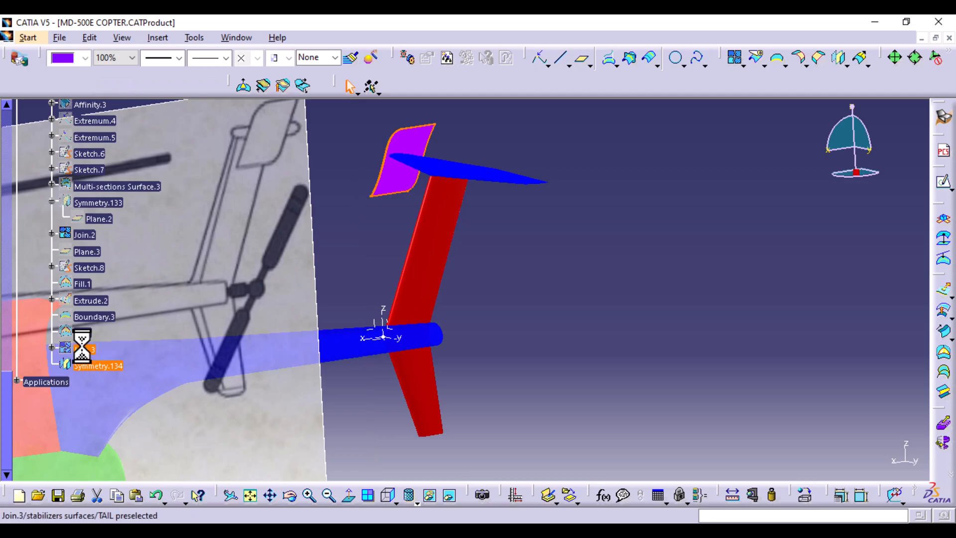
{"action": "right_click", "coordinate": [82, 350]}
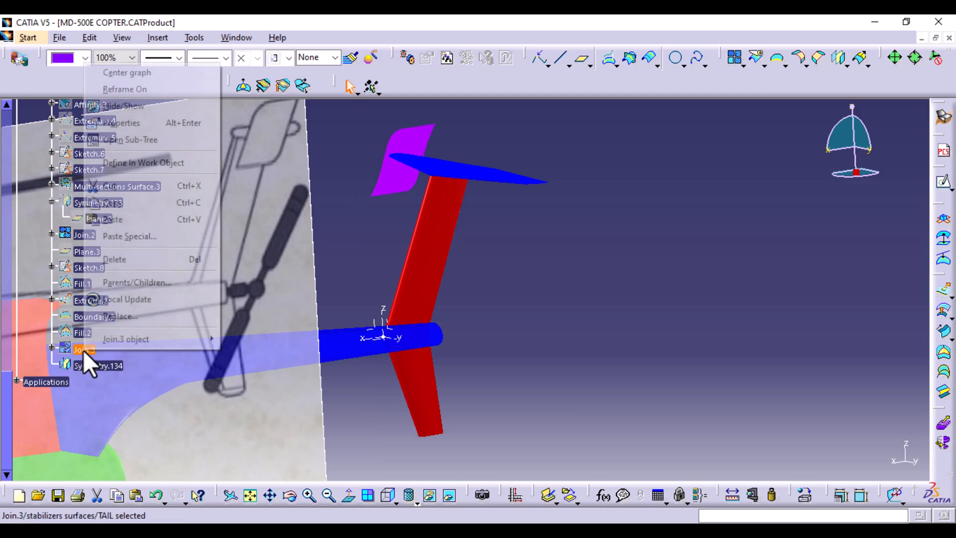
{"action": "left_click", "coordinate": [120, 111]}
- Show the hidden curve Boundary.2 along the upper edge of the red vertical fin
{"action": "middle_click_drag", "start_coordinate": [510, 322], "coordinate": [500, 422]}
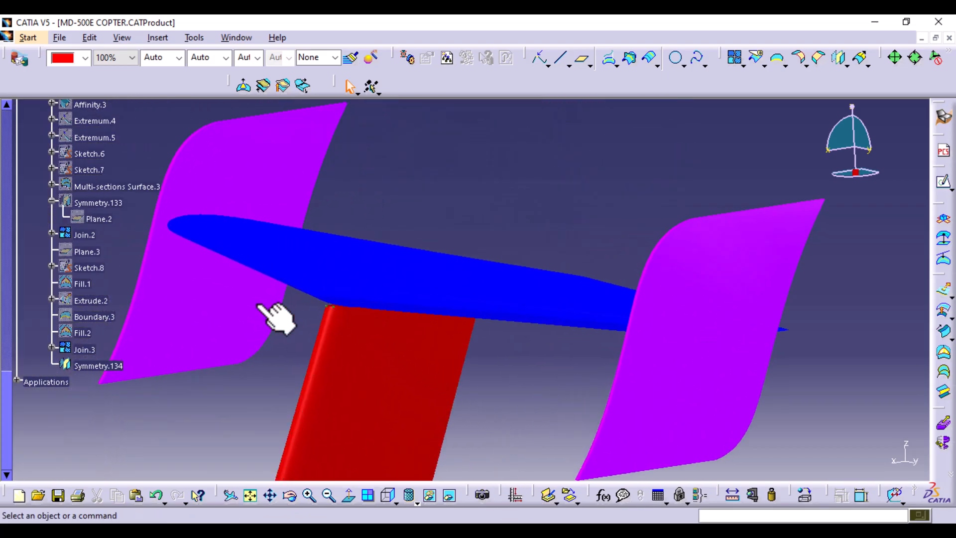
{"action": "scroll", "coordinate": [89, 262], "scroll_direction": "up", "scroll_amount": 3}
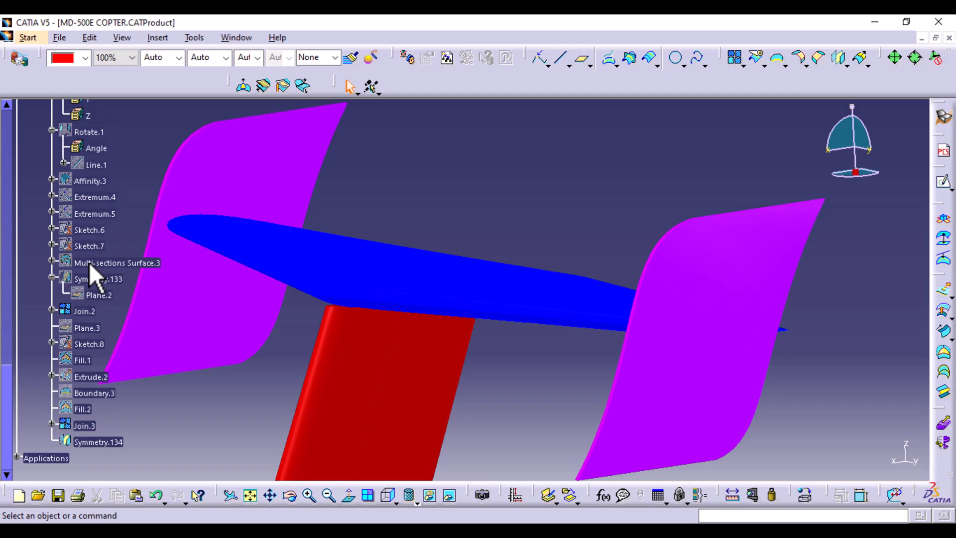
{"action": "scroll", "coordinate": [108, 188], "scroll_direction": "up", "scroll_amount": 2}
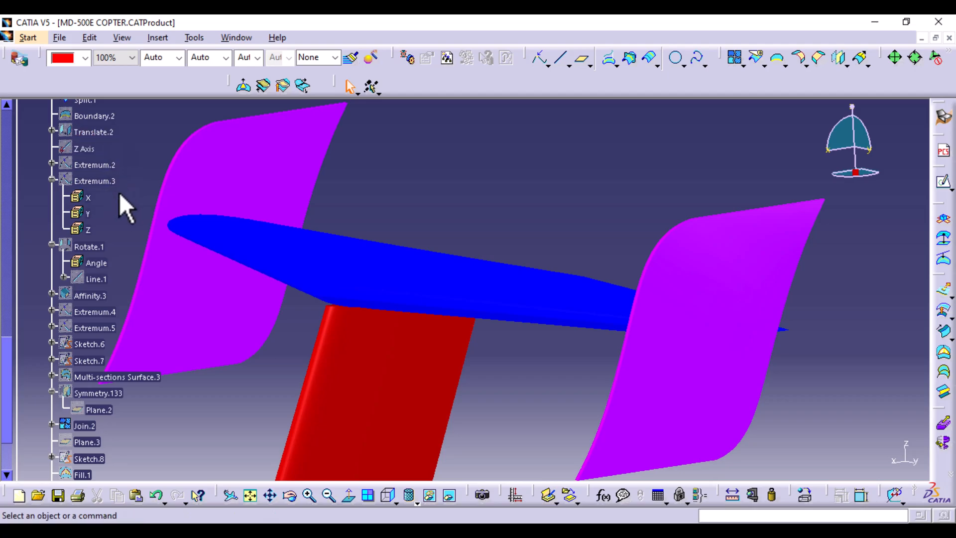
{"action": "right_click", "coordinate": [107, 118]}
{"action": "left_click", "coordinate": [160, 161]}
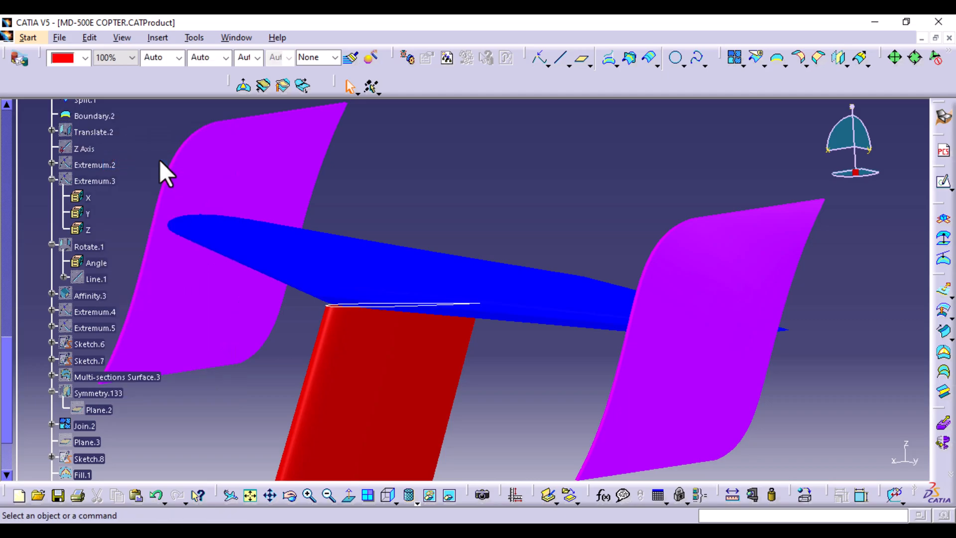
- Close the upper end of the red vertical fin with a Fill surface bounded by Boundary.2, and hide that curve
{"action": "middle_click_drag", "start_coordinate": [523, 388], "coordinate": [488, 332]}
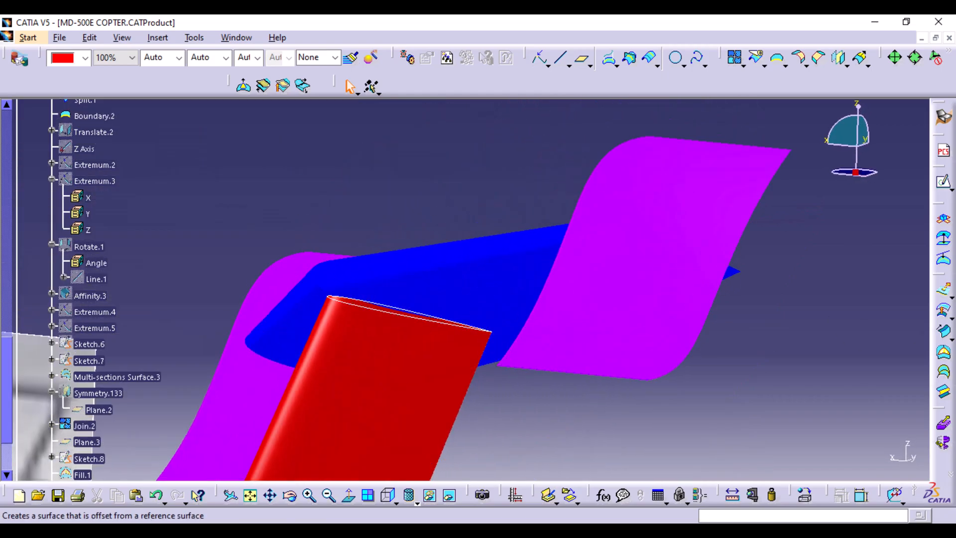
{"action": "left_click", "coordinate": [943, 356]}
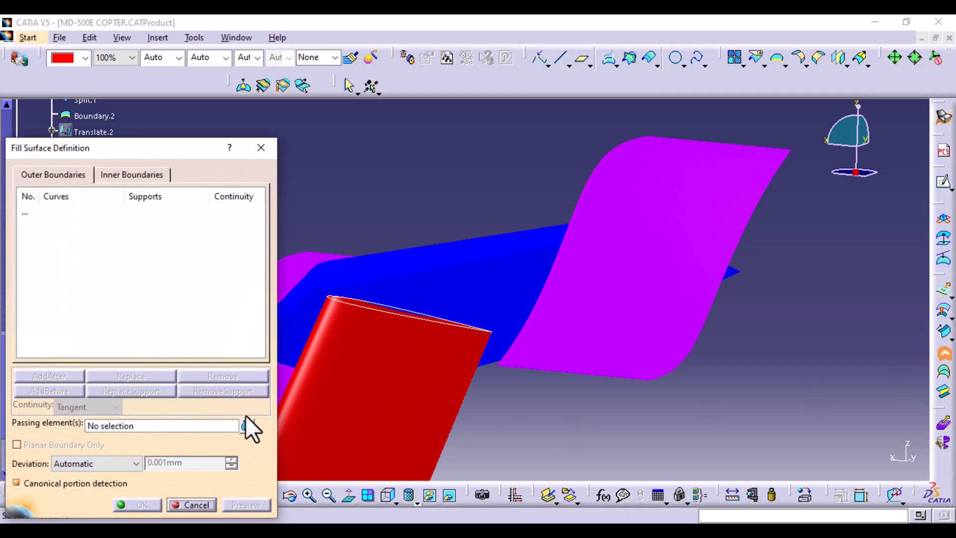
{"action": "left_click", "coordinate": [378, 307]}
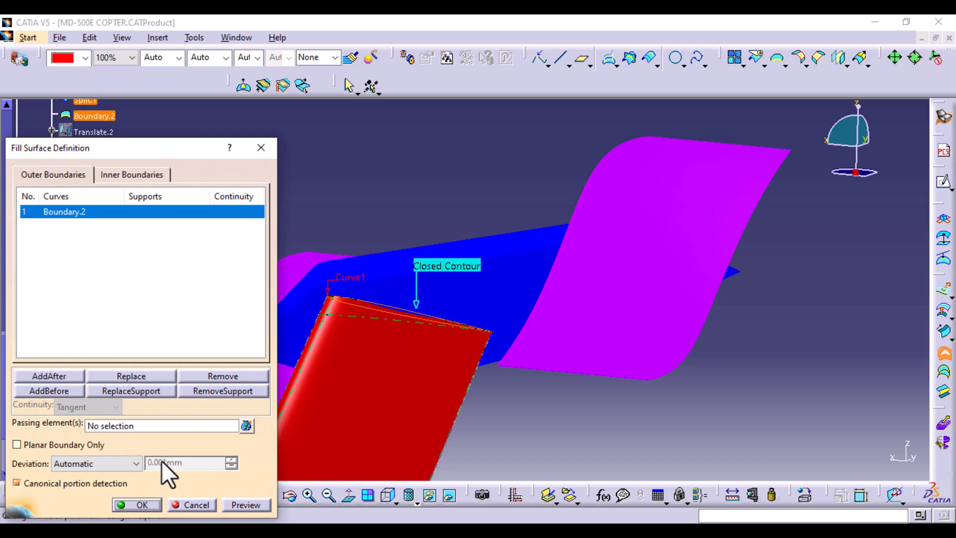
{"action": "left_click", "coordinate": [141, 505]}
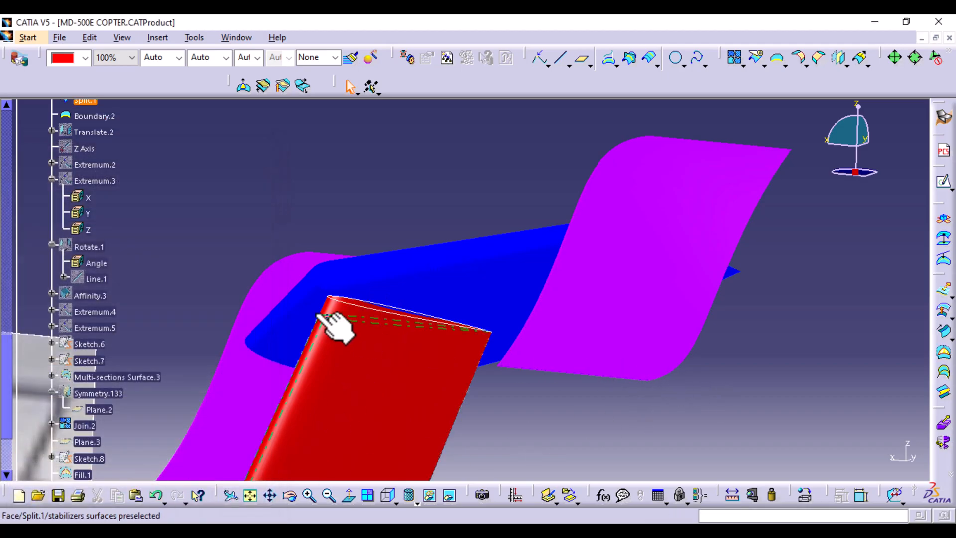
{"action": "right_click", "coordinate": [105, 116]}
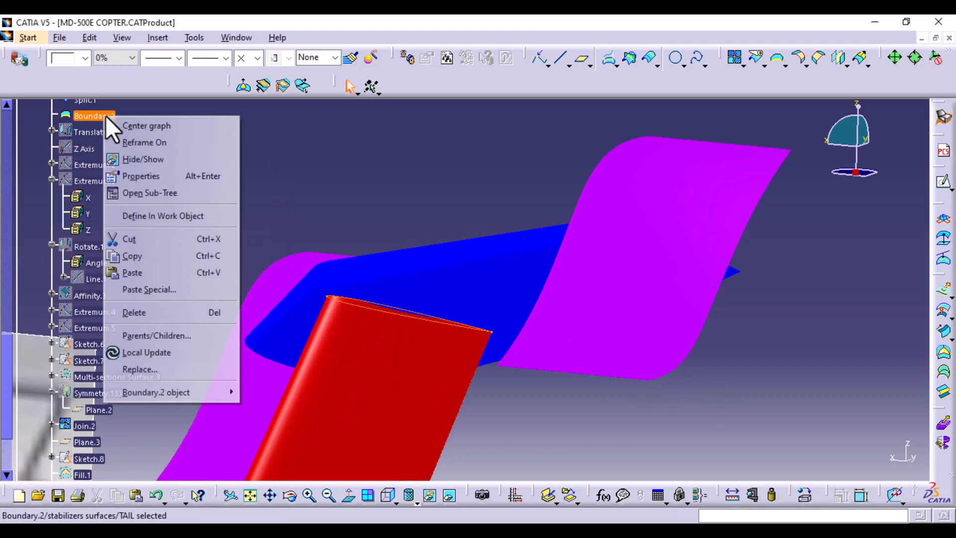
{"action": "left_click", "coordinate": [162, 159]}
{"action": "middle_click_drag", "start_coordinate": [413, 127], "coordinate": [443, 202]}
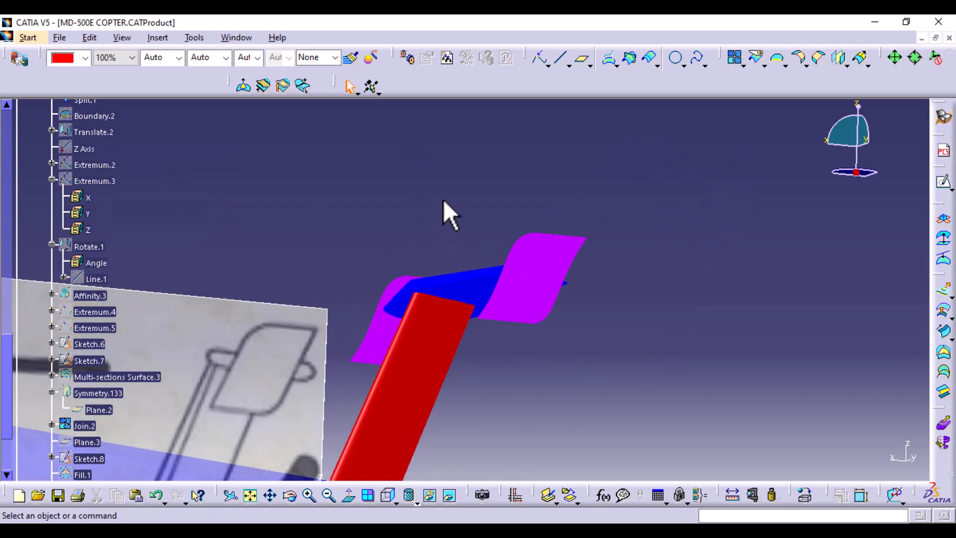
{"action": "left_click", "coordinate": [736, 57]}
{"action": "left_click", "coordinate": [432, 374]}
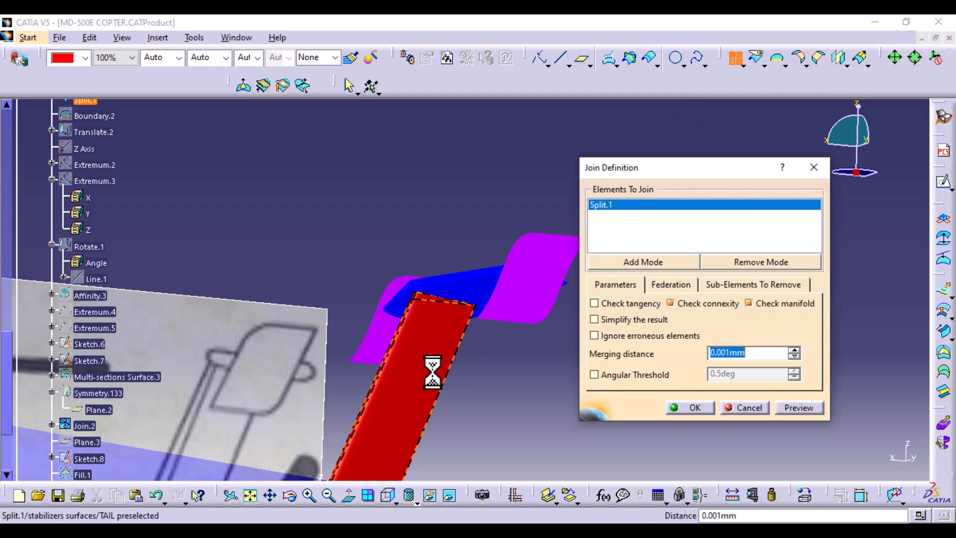
{"action": "scroll", "coordinate": [260, 389], "scroll_direction": "down", "scroll_amount": 3}
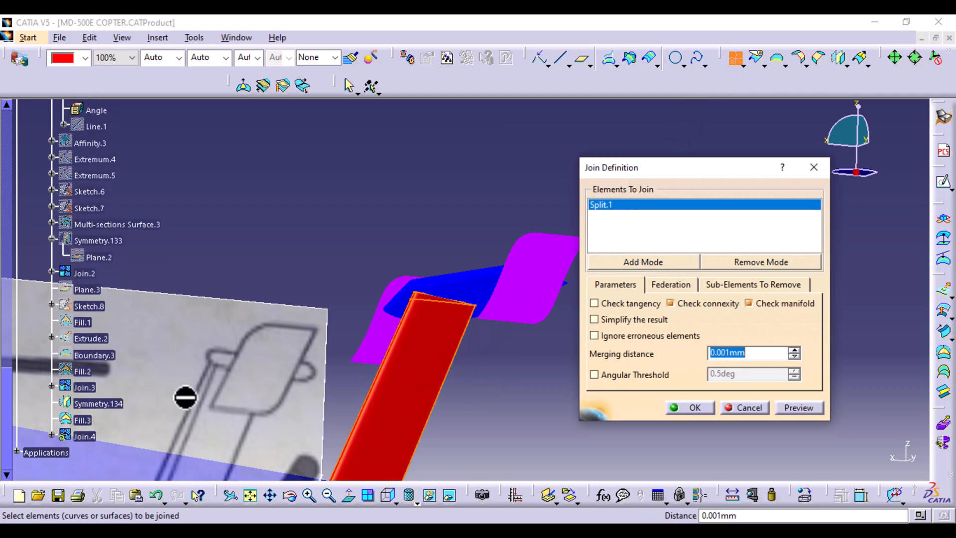
{"action": "left_click", "coordinate": [82, 421]}
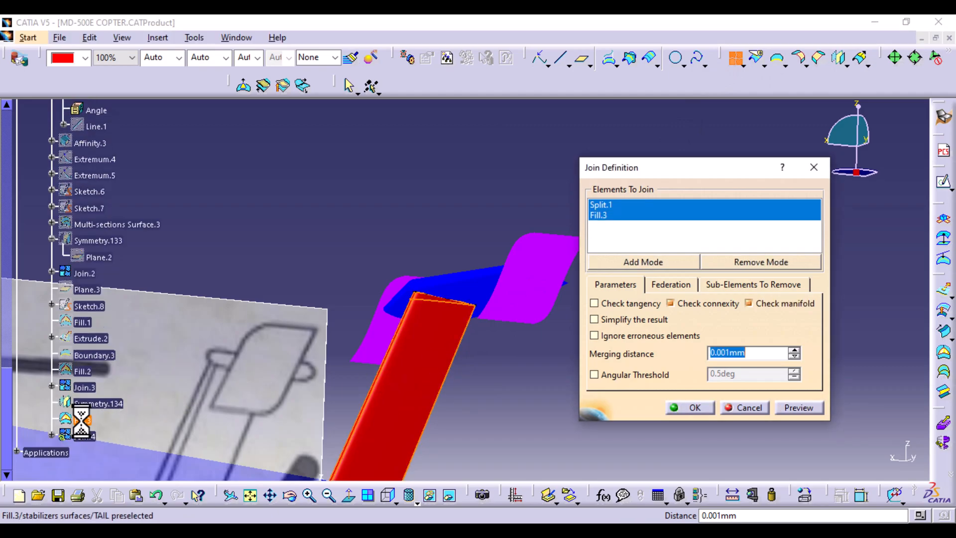
{"action": "left_click", "coordinate": [803, 407]}
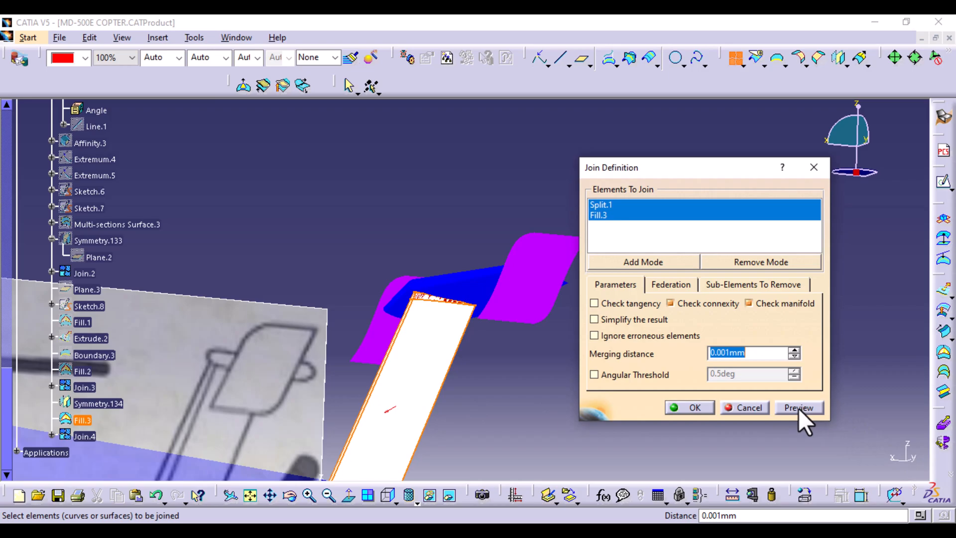
{"action": "left_click", "coordinate": [755, 409]}
- Extract a point-continuity boundary curve from the lower tip edge of the red lower fin
{"action": "middle_click_drag", "start_coordinate": [609, 425], "coordinate": [566, 250]}
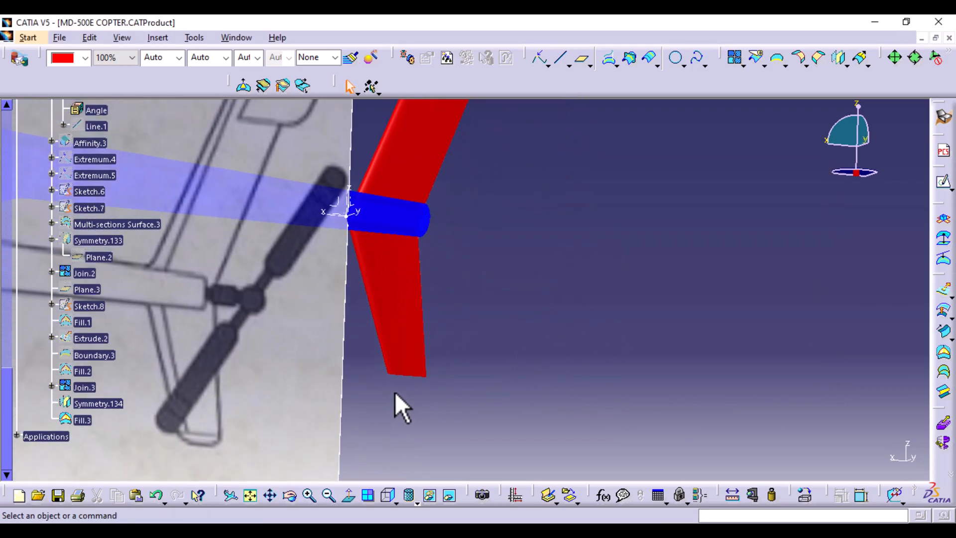
{"action": "left_click", "coordinate": [412, 374]}
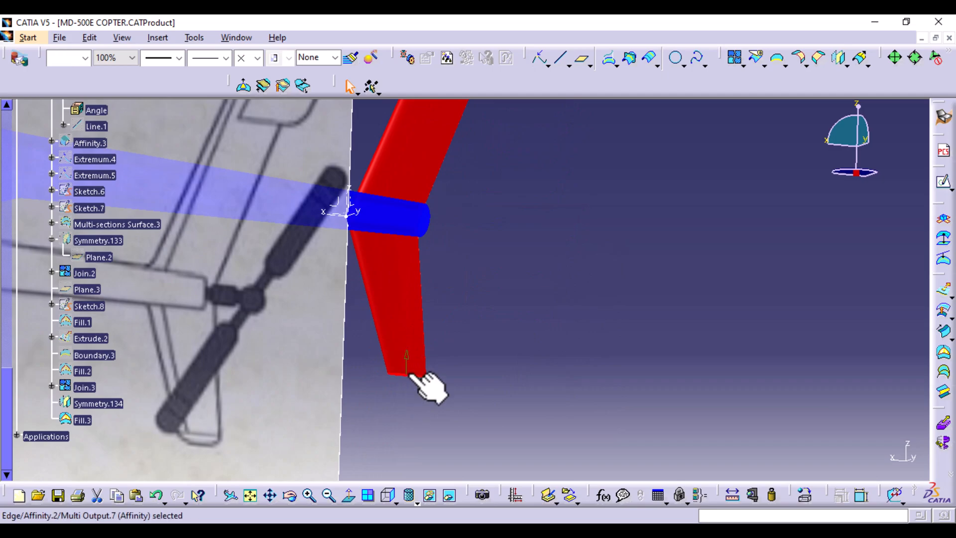
{"action": "left_click", "coordinate": [780, 61]}
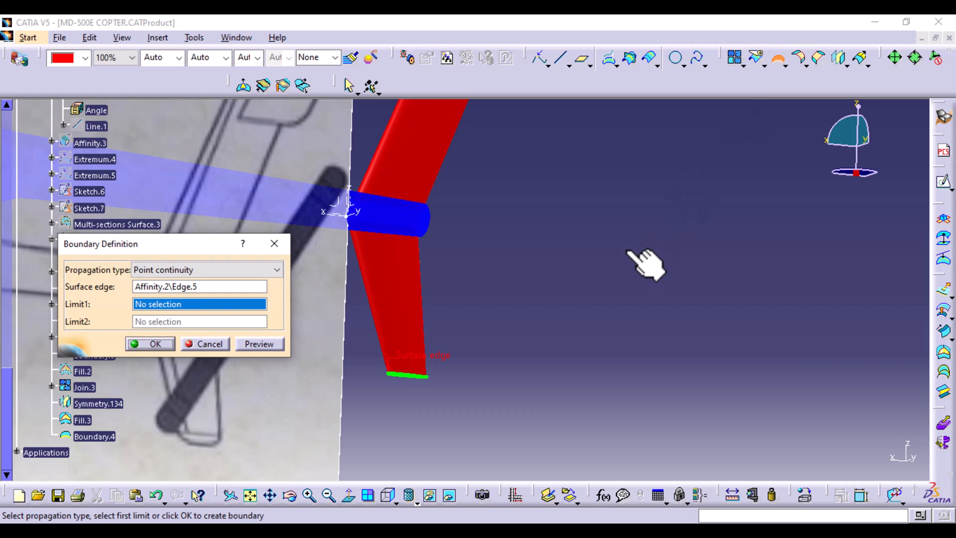
{"action": "middle_click_drag", "start_coordinate": [438, 420], "coordinate": [491, 246]}
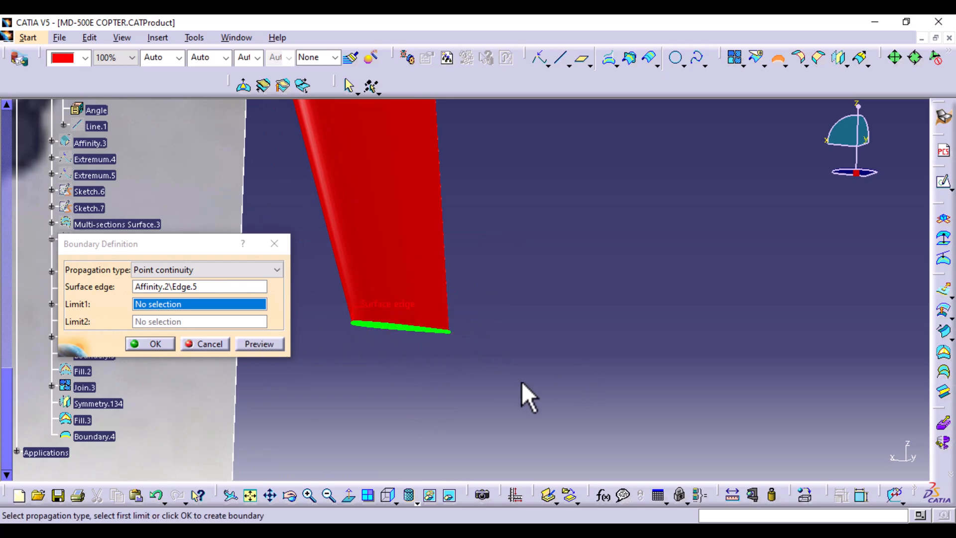
{"action": "left_click", "coordinate": [158, 339]}
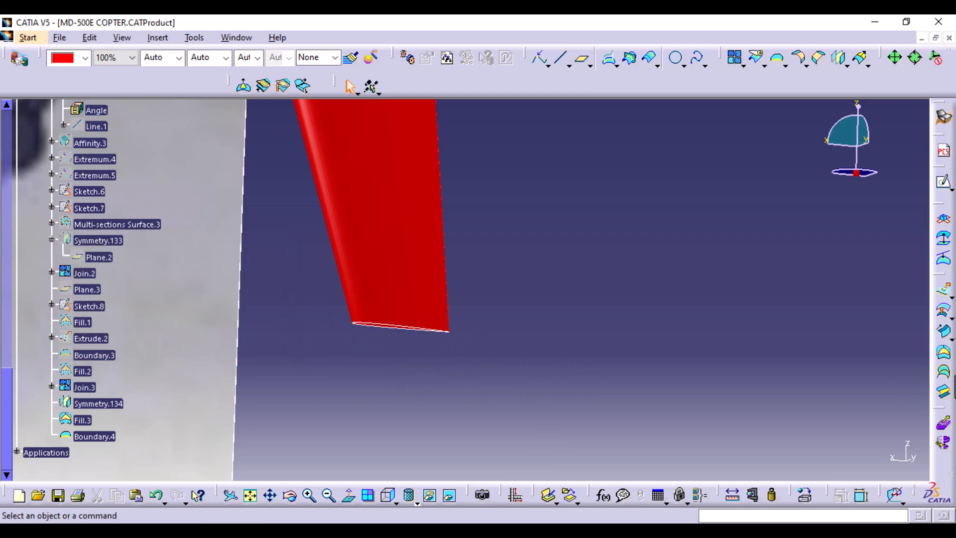
- Close the tip of the red lower fin with a Fill surface bounded by Boundary.4, and hide that curve
{"action": "left_click", "coordinate": [947, 355]}
{"action": "left_click", "coordinate": [390, 325]}
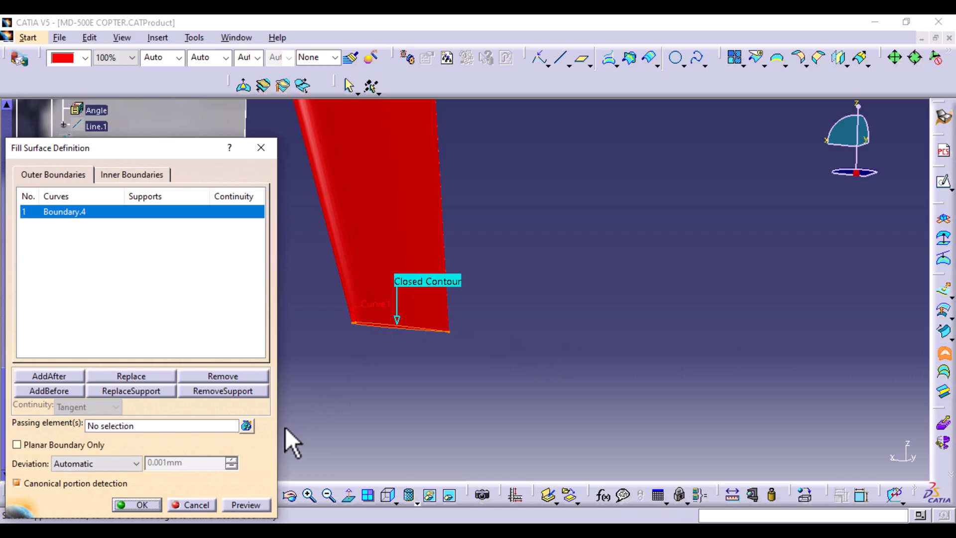
{"action": "left_click", "coordinate": [149, 504]}
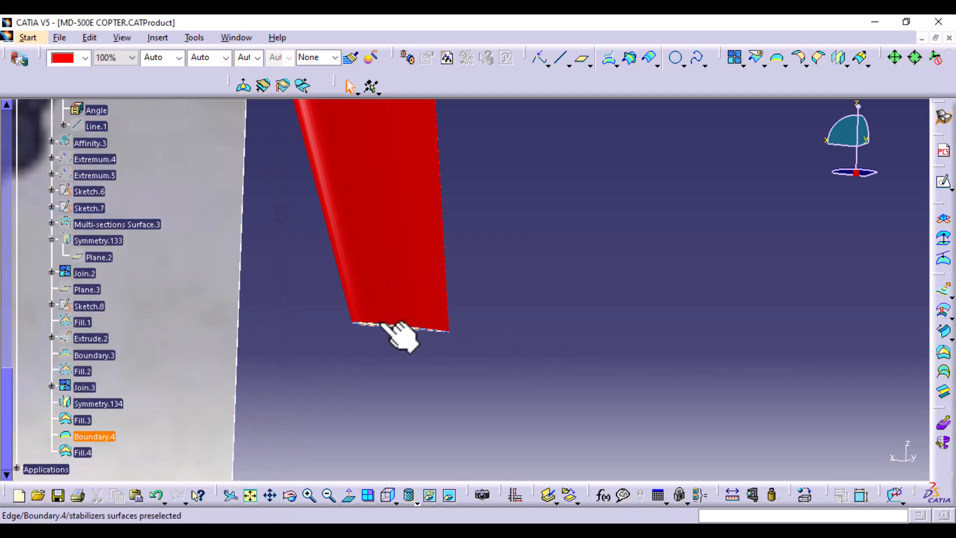
{"action": "right_click", "coordinate": [90, 436]}
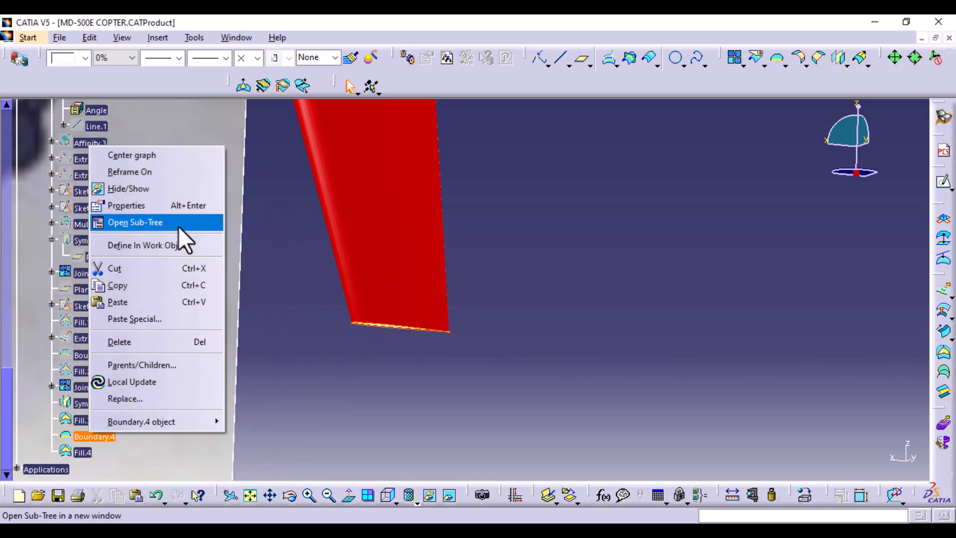
{"action": "left_click", "coordinate": [187, 191]}
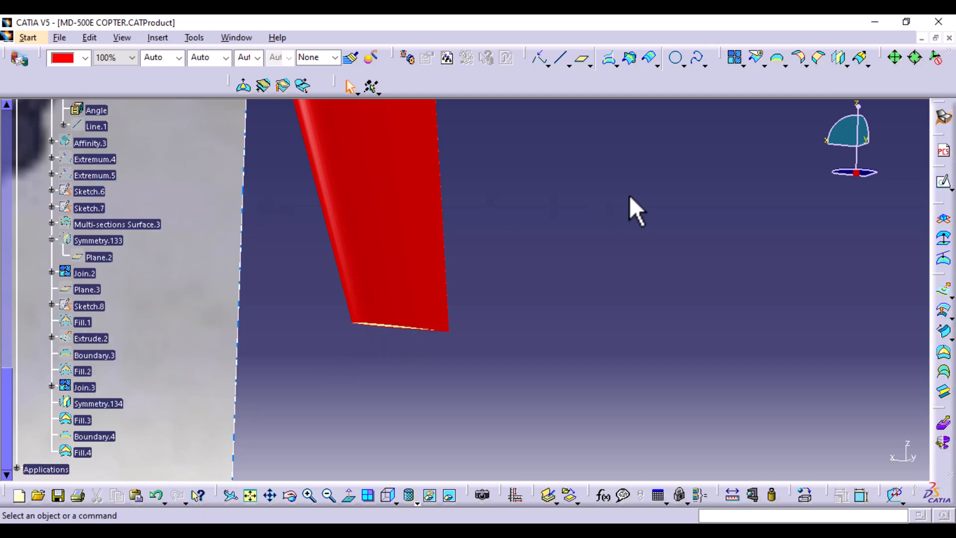
- Compare the lower fin's tip with the blueprint in the right view, hiding the fin temporarily and undoing the hide
{"action": "middle_click_drag", "start_coordinate": [424, 386], "coordinate": [495, 374]}
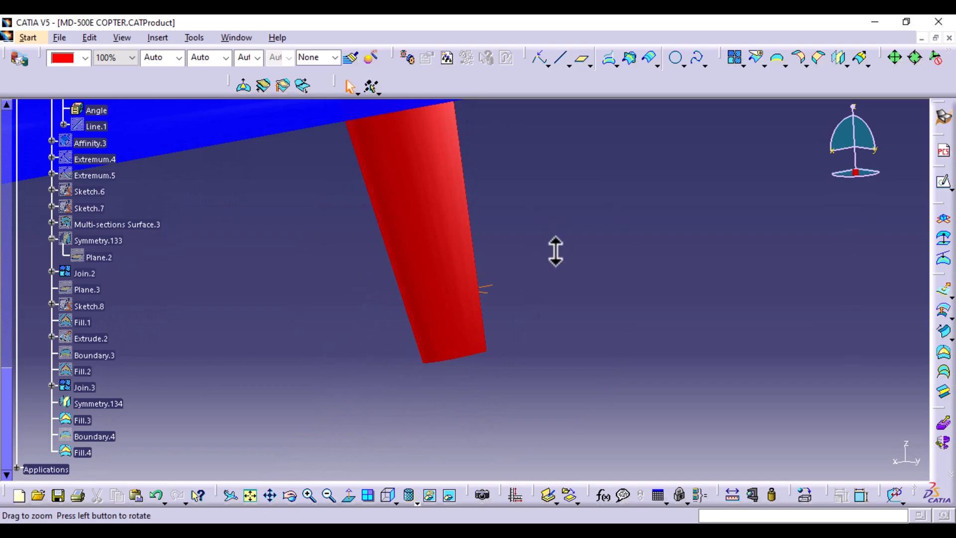
{"action": "middle_click_drag", "start_coordinate": [556, 252], "coordinate": [557, 261]}
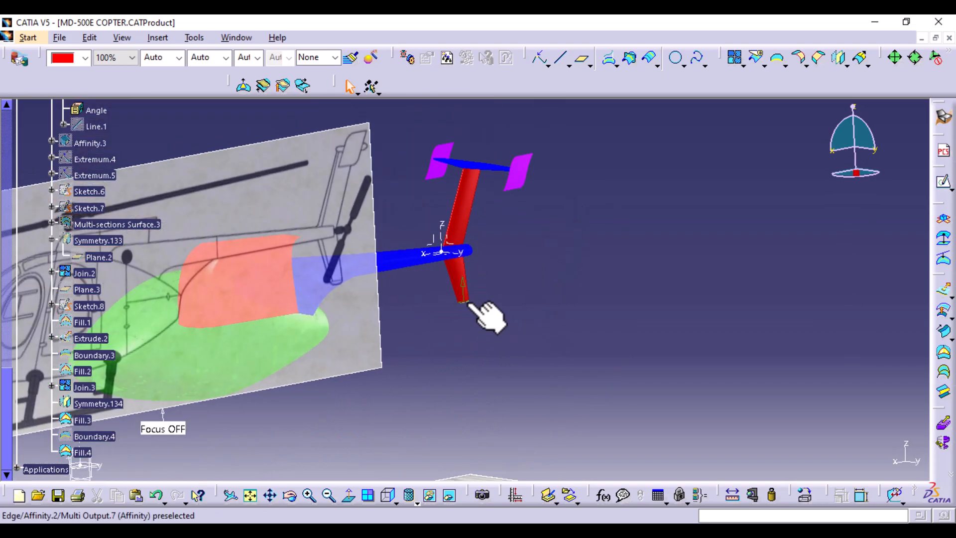
{"action": "left_click", "coordinate": [388, 496]}
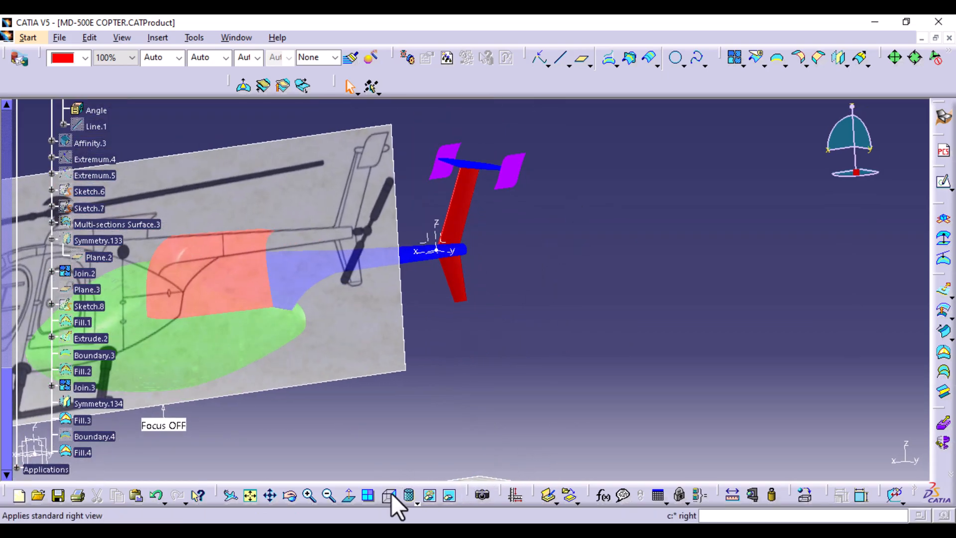
{"action": "middle_click_drag", "start_coordinate": [581, 398], "coordinate": [653, 242]}
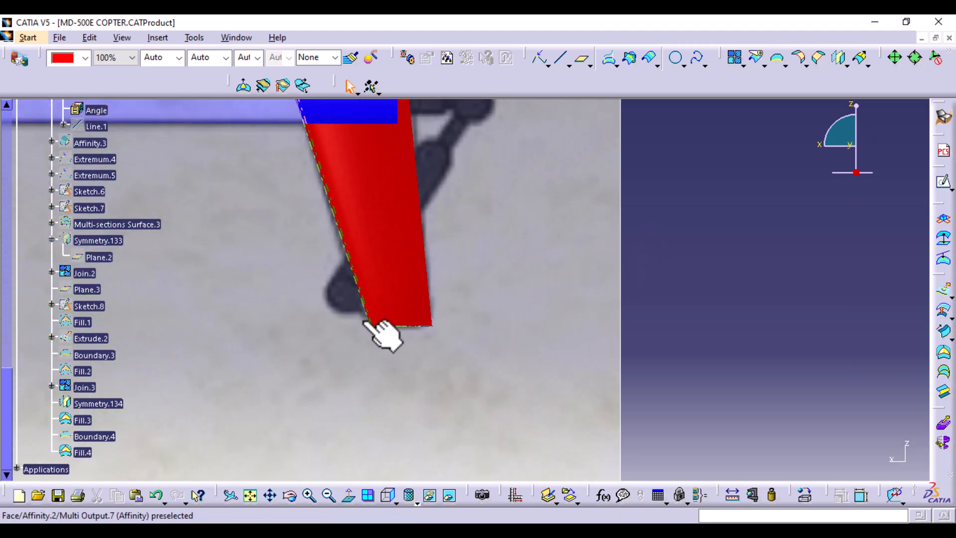
{"action": "right_click", "coordinate": [393, 281]}
{"action": "left_click", "coordinate": [445, 284]}
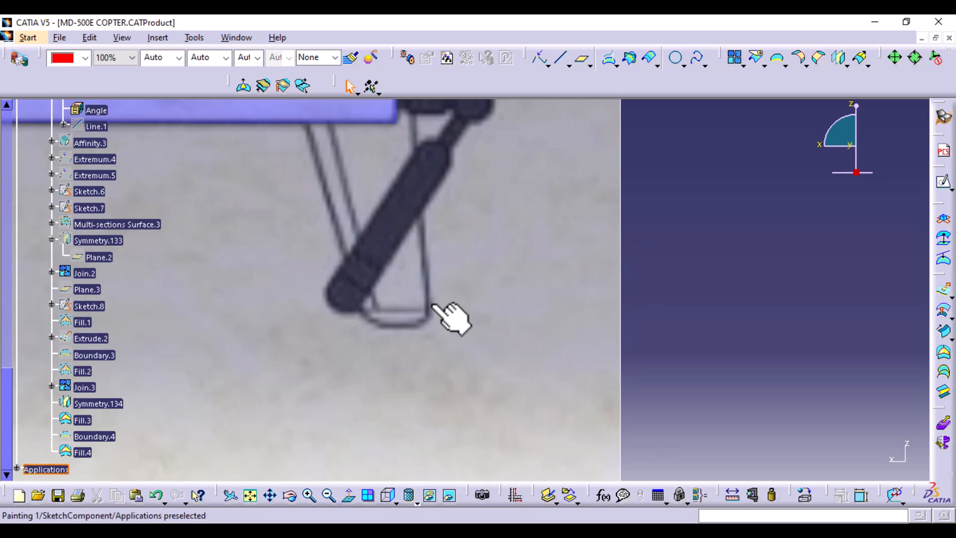
{"action": "middle_click_drag", "start_coordinate": [545, 319], "coordinate": [523, 402]}
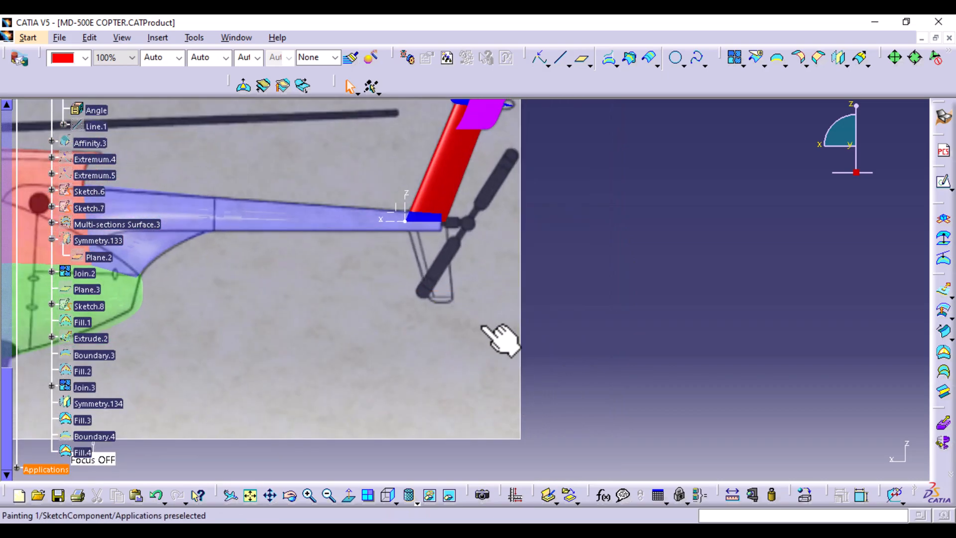
{"action": "left_click", "coordinate": [155, 495]}
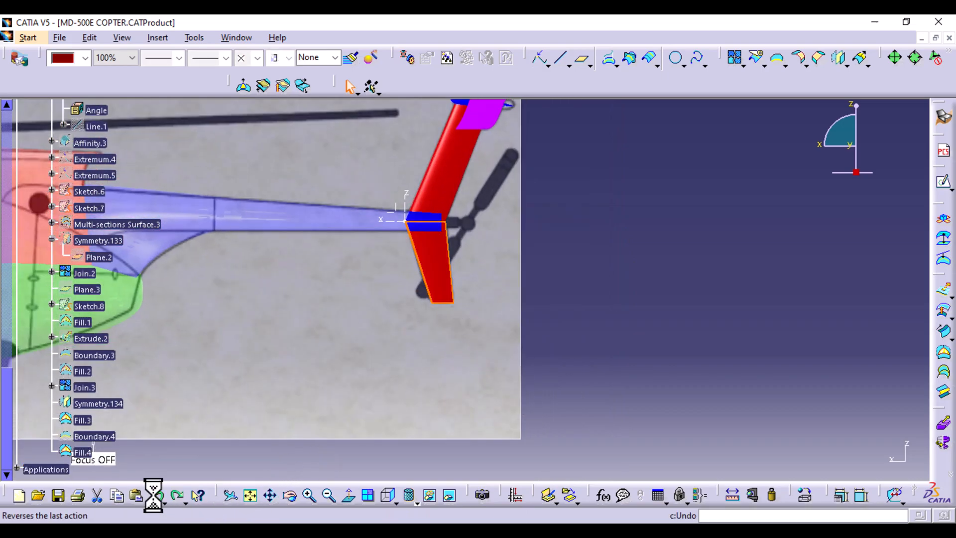
{"action": "middle_click_drag", "start_coordinate": [569, 294], "coordinate": [608, 184]}
{"action": "left_click", "coordinate": [775, 327]}
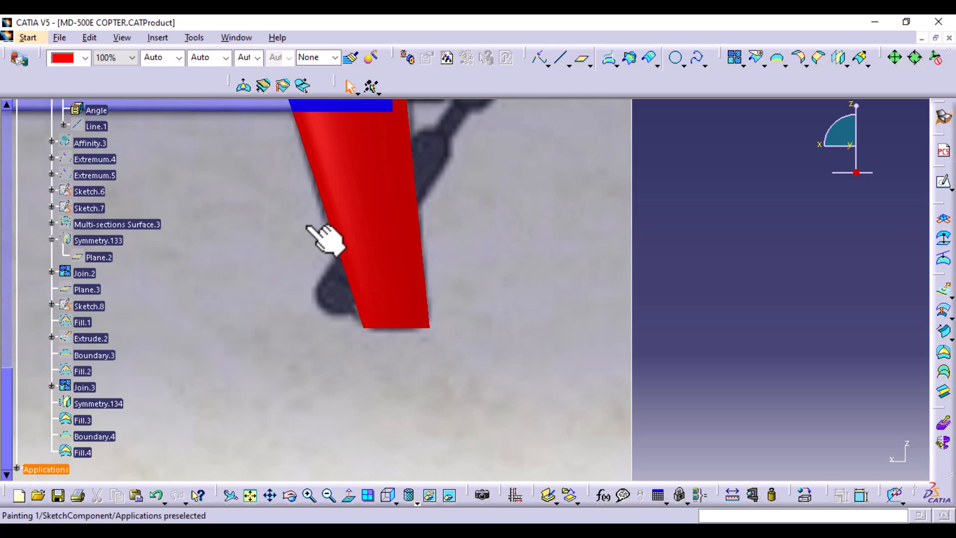
- Start a sketch on the zx plane and orient it to the right view at the lower fin's tip
{"action": "middle_click_drag", "start_coordinate": [474, 231], "coordinate": [483, 356], "text": "ctrl"}
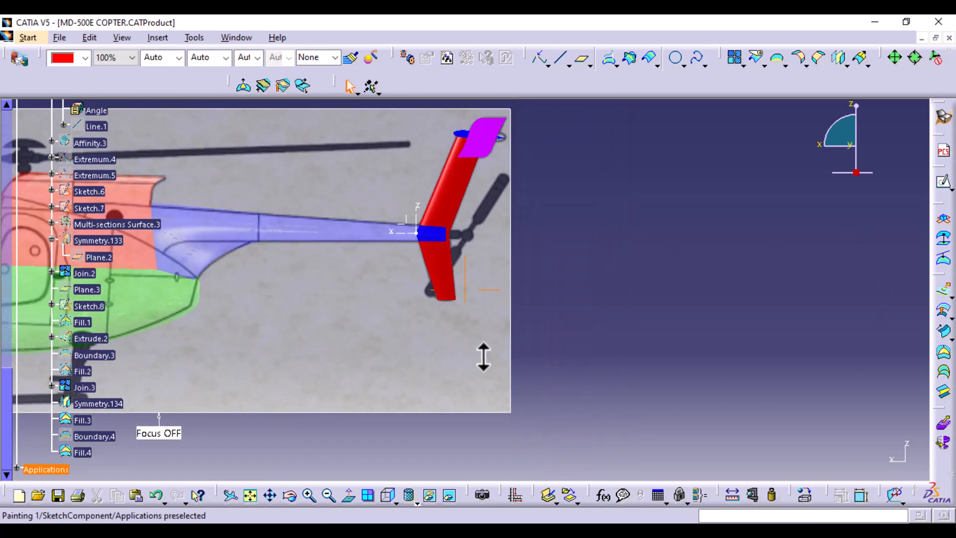
{"action": "left_click", "coordinate": [406, 222]}
{"action": "left_click", "coordinate": [943, 185]}
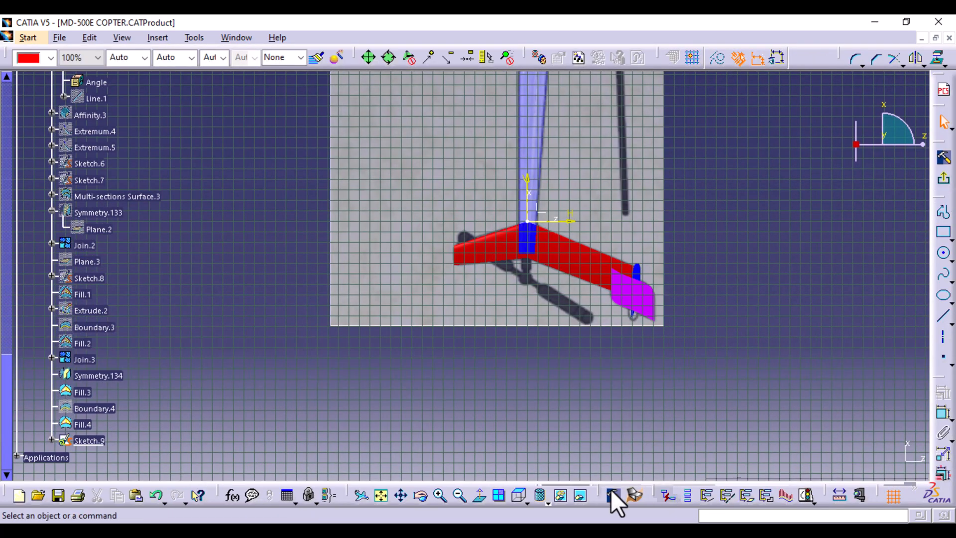
{"action": "left_click", "coordinate": [528, 502]}
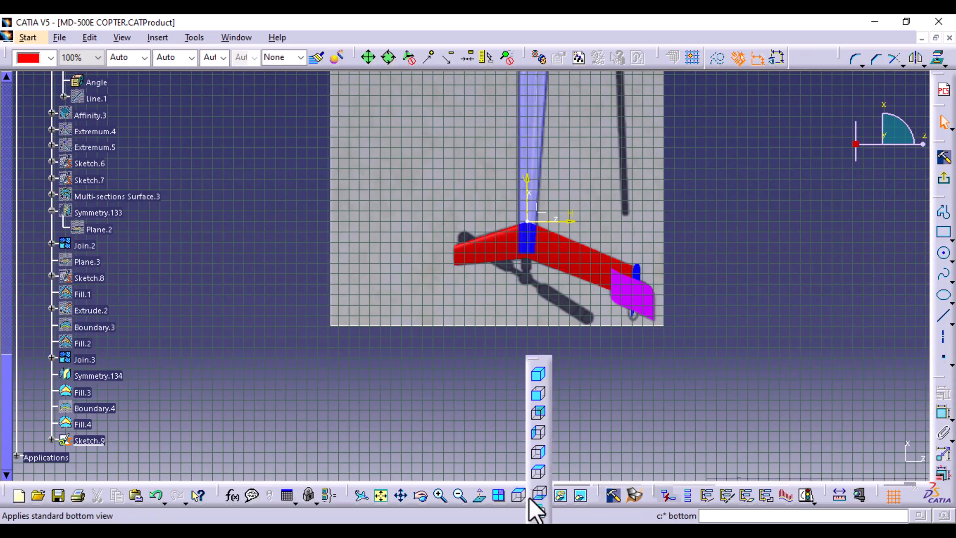
{"action": "left_click", "coordinate": [539, 460]}
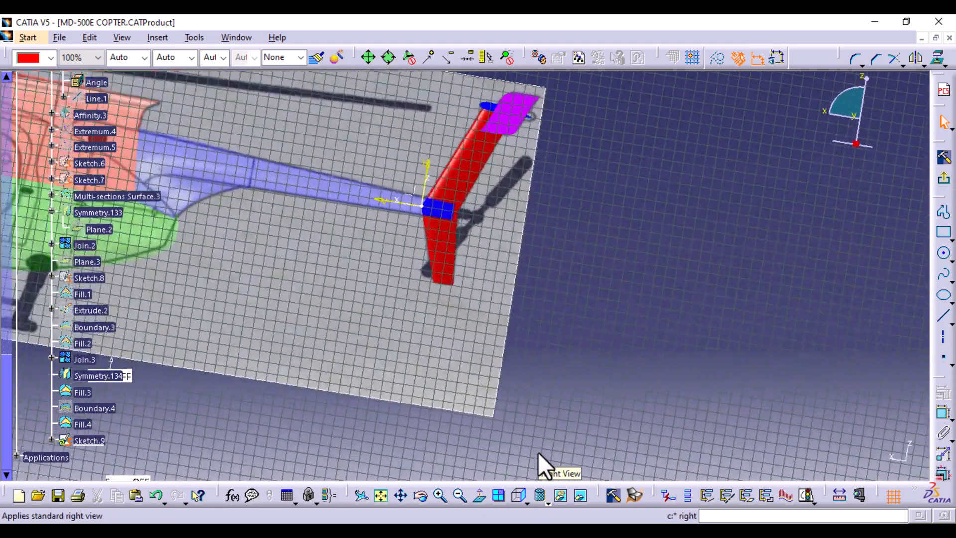
{"action": "middle_click_drag", "start_coordinate": [538, 452], "coordinate": [589, 237]}
{"action": "middle_click_drag", "start_coordinate": [574, 351], "coordinate": [666, 186]}
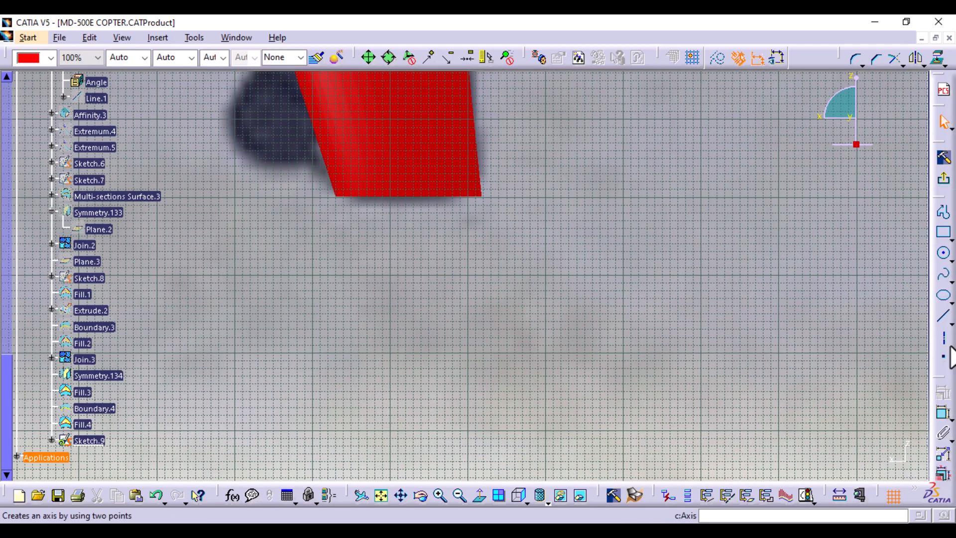
- Sketch an open profile with a slanted line starting inside the lower fin's tip and a horizontal line running rearward below the fin
{"action": "left_click", "coordinate": [944, 213]}
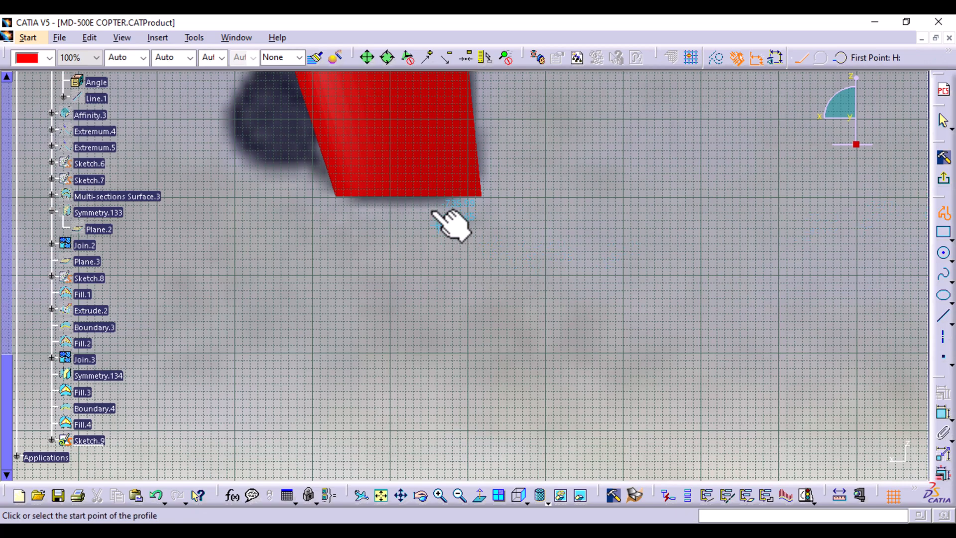
{"action": "left_click", "coordinate": [402, 181]}
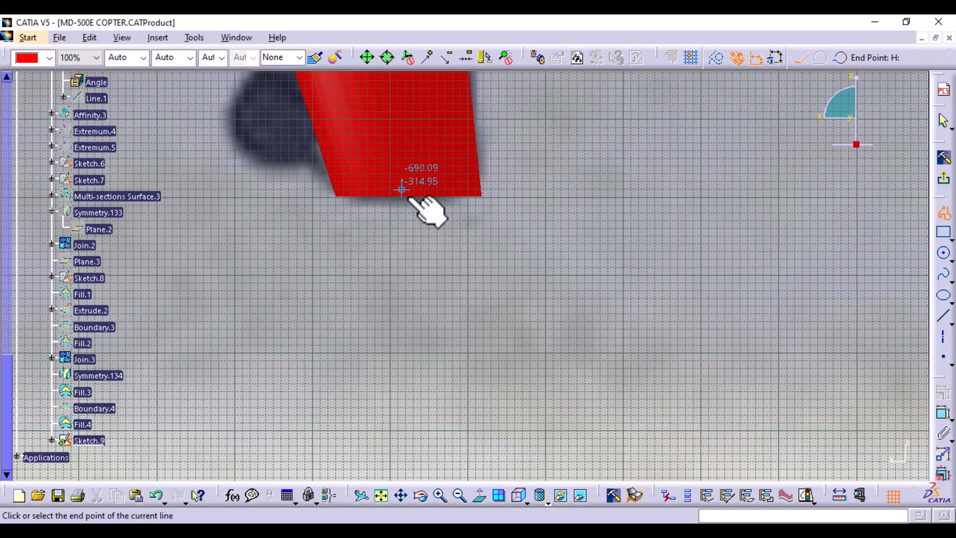
{"action": "left_click", "coordinate": [423, 245]}
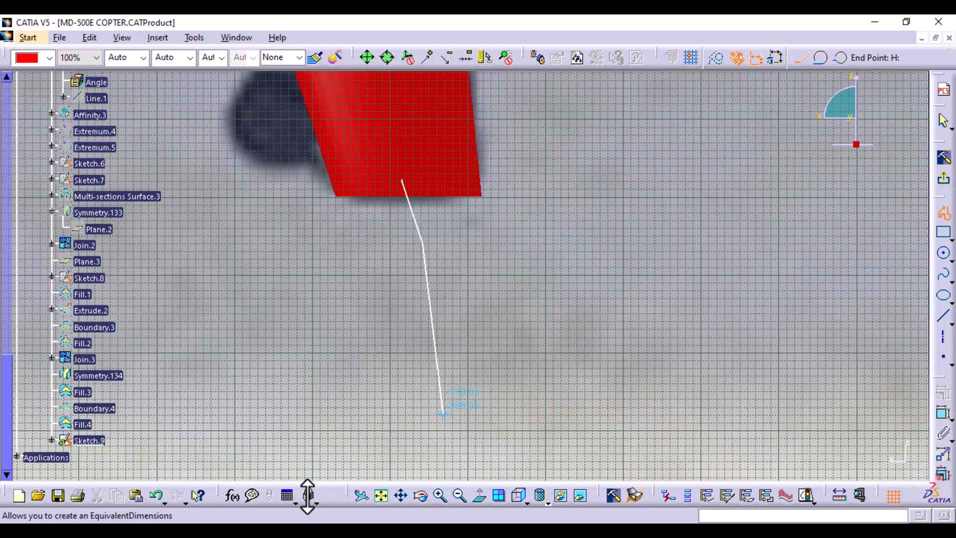
{"action": "left_click", "coordinate": [157, 497]}
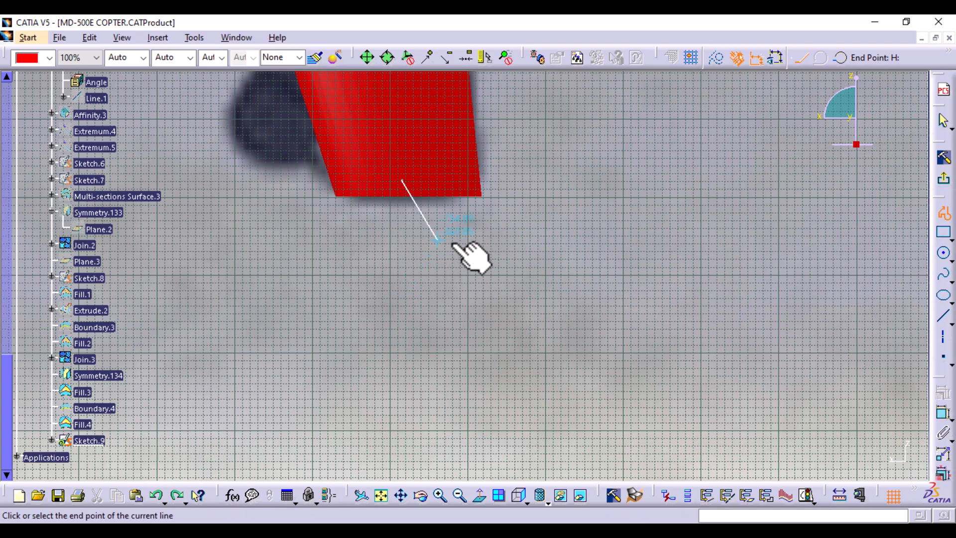
{"action": "left_click", "coordinate": [476, 260]}
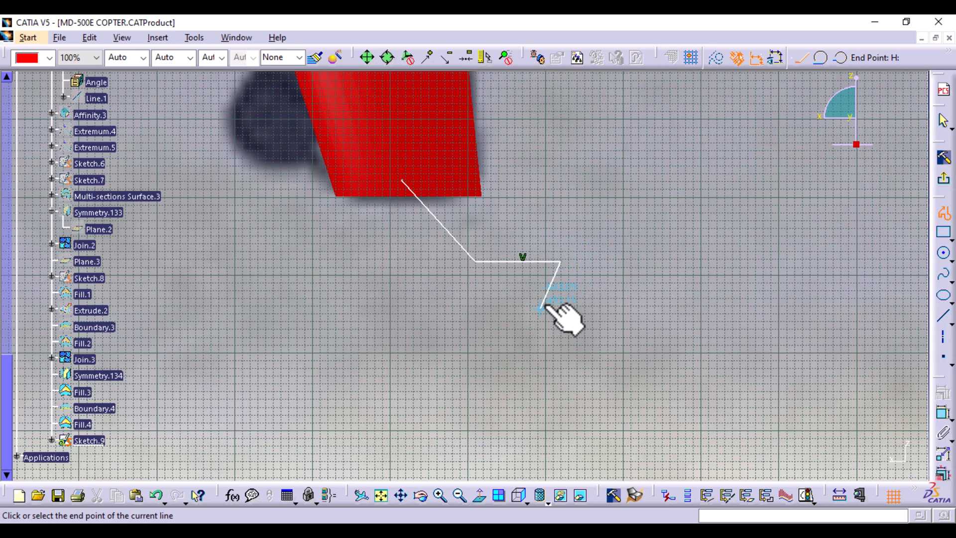
{"action": "left_click", "coordinate": [944, 220]}
- Round the corner between the slanted and horizontal lines with a radius of about 45 mm, and exit the sketch
{"action": "middle_click_drag", "start_coordinate": [651, 314], "coordinate": [650, 204], "text": "ctrl"}
{"action": "left_click", "coordinate": [855, 58]}
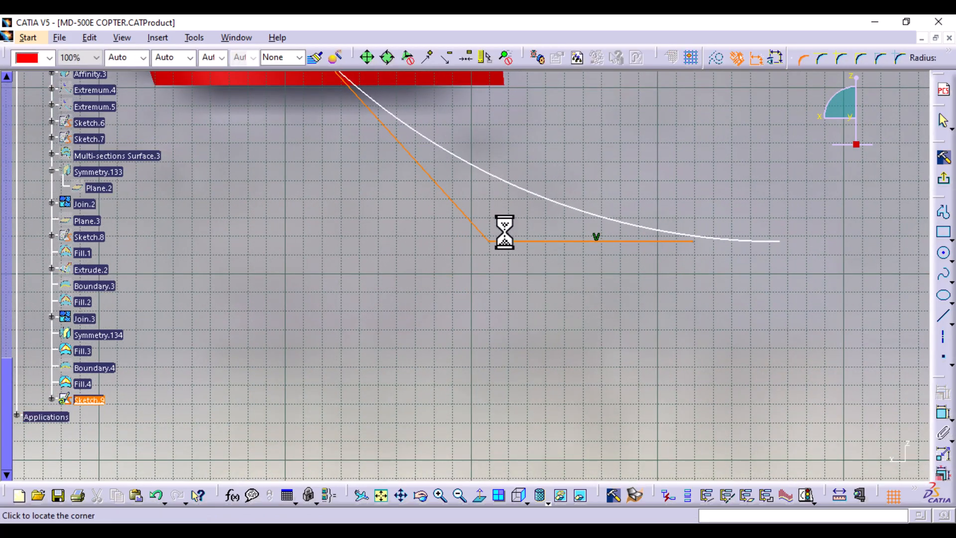
{"action": "left_click", "coordinate": [493, 237]}
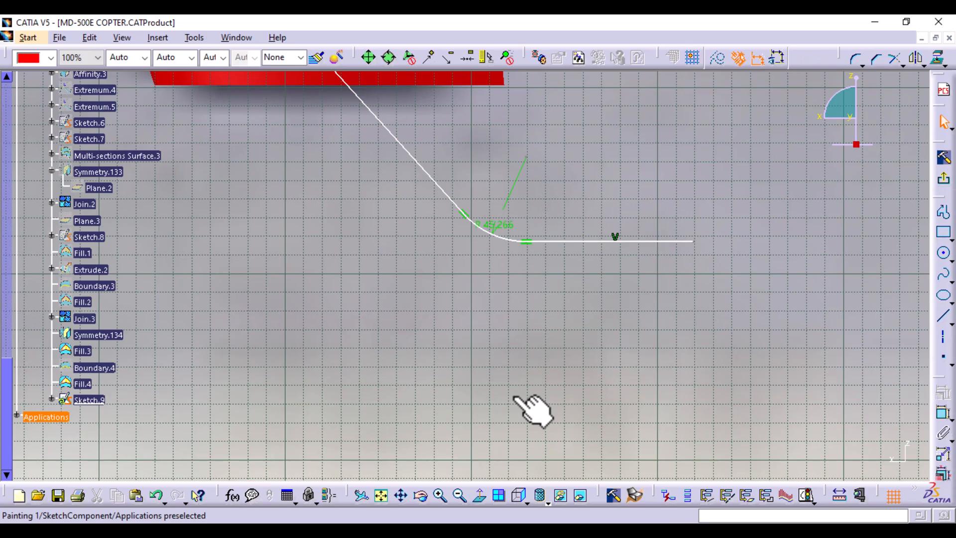
{"action": "left_click", "coordinate": [941, 182]}
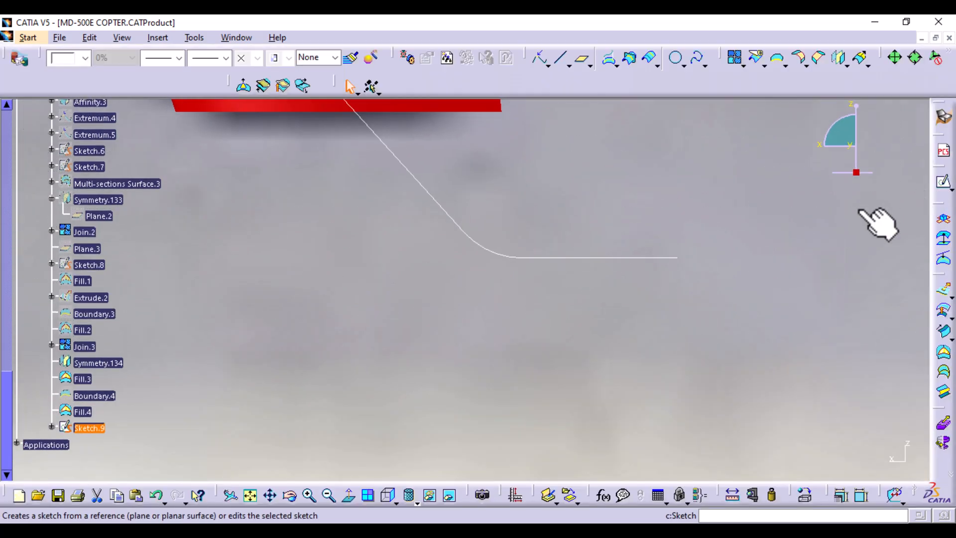
- Create an axis system with its origin at the rear end of the bent profile's horizontal line, keeping the default axes
{"action": "left_click", "coordinate": [153, 37]}
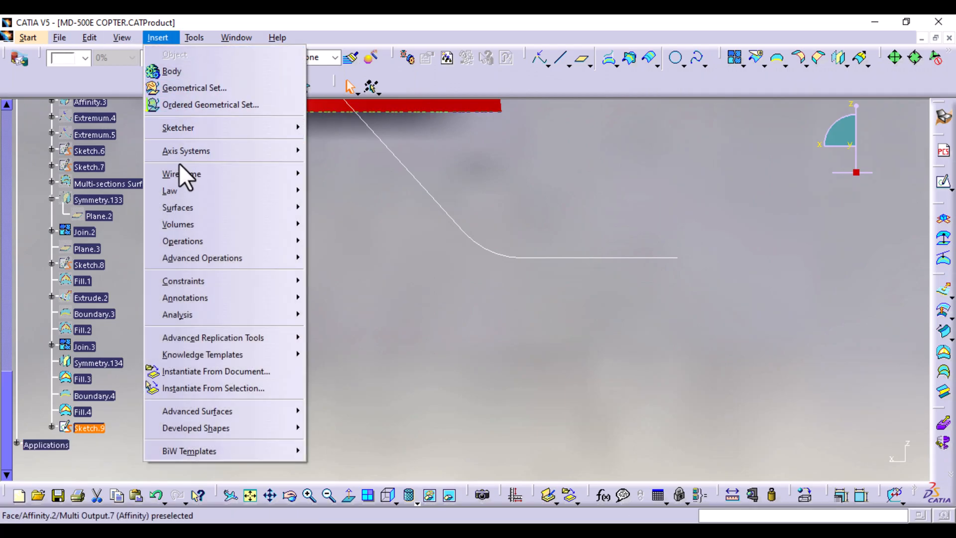
{"action": "mouse_move", "coordinate": [182, 149]}
{"action": "left_click", "coordinate": [344, 150]}
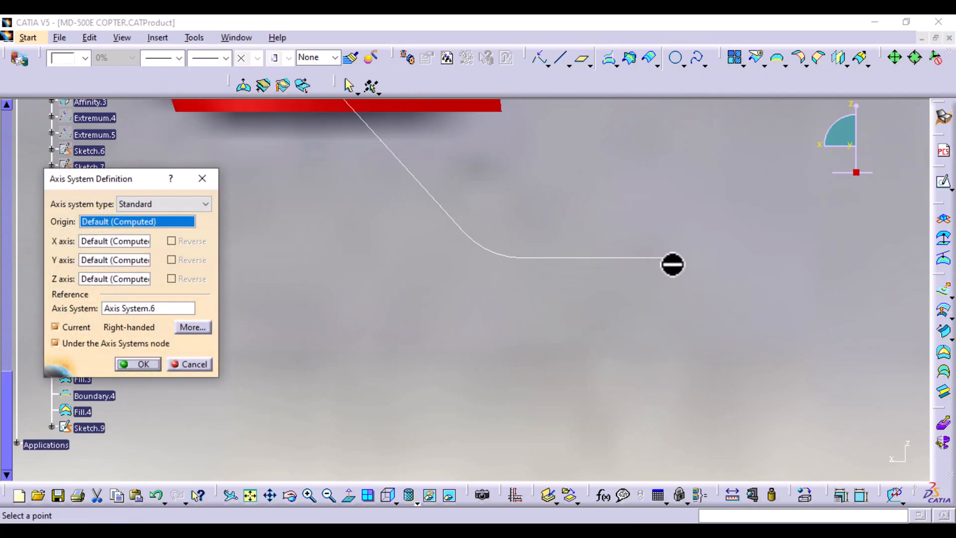
{"action": "left_click", "coordinate": [678, 256]}
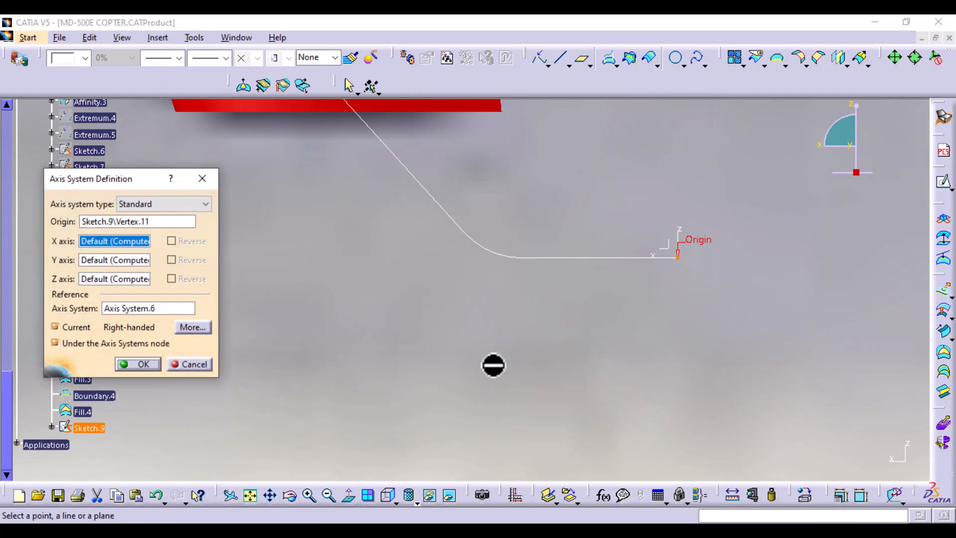
{"action": "left_click", "coordinate": [138, 364]}
- Start a sketch on the new axis system's yz plane at the profile's rear end and orient the view normal to it
{"action": "mouse_move", "coordinate": [427, 273]}
{"action": "middle_mouse_down"}
{"action": "mouse_move", "coordinate": [441, 264]}
{"action": "mouse_move", "coordinate": [471, 303]}
{"action": "middle_mouse_up"}
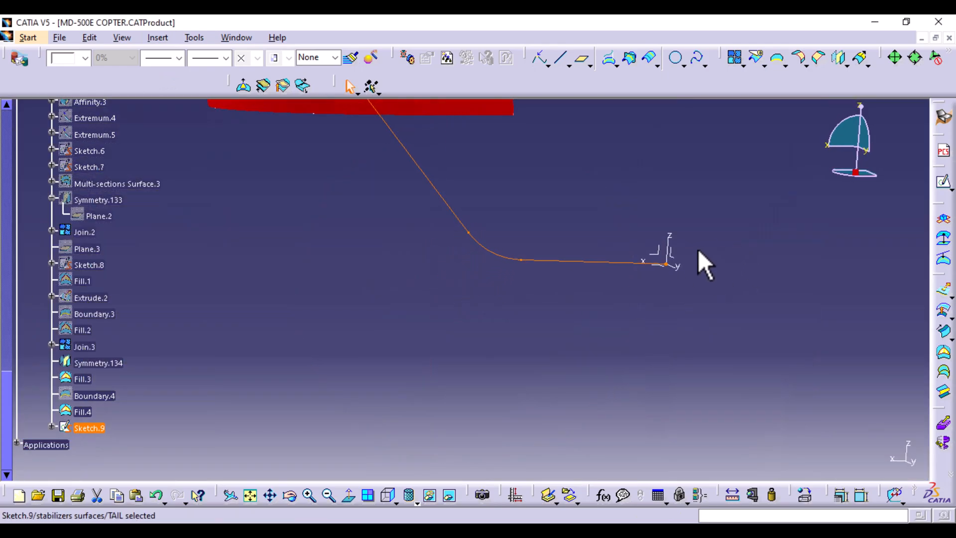
{"action": "left_click", "coordinate": [667, 256]}
{"action": "left_click", "coordinate": [945, 184]}
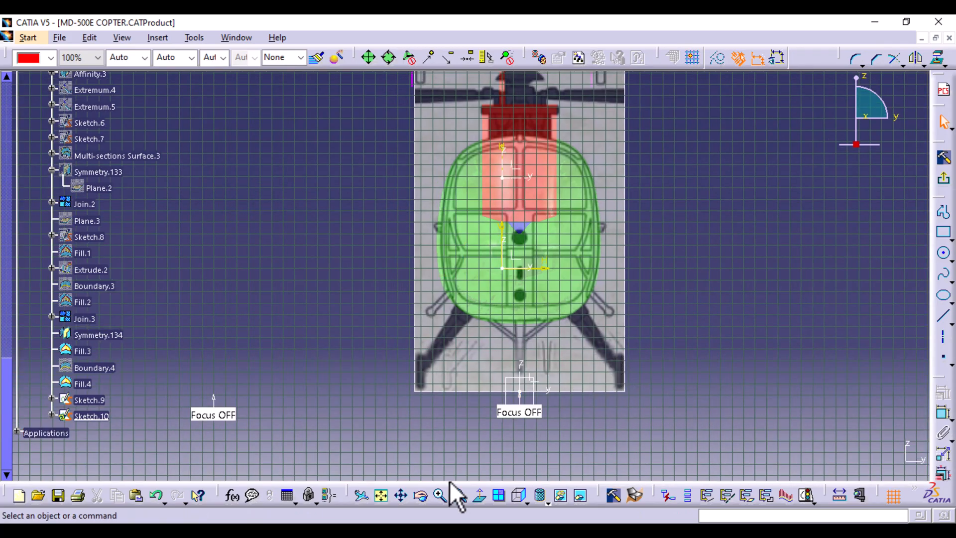
{"action": "left_click", "coordinate": [477, 497]}
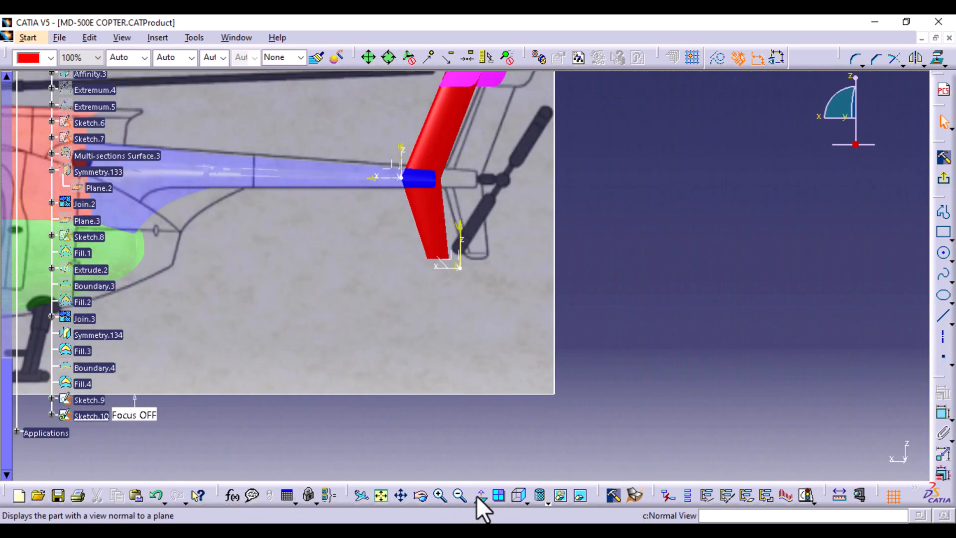
{"action": "left_click", "coordinate": [477, 495]}
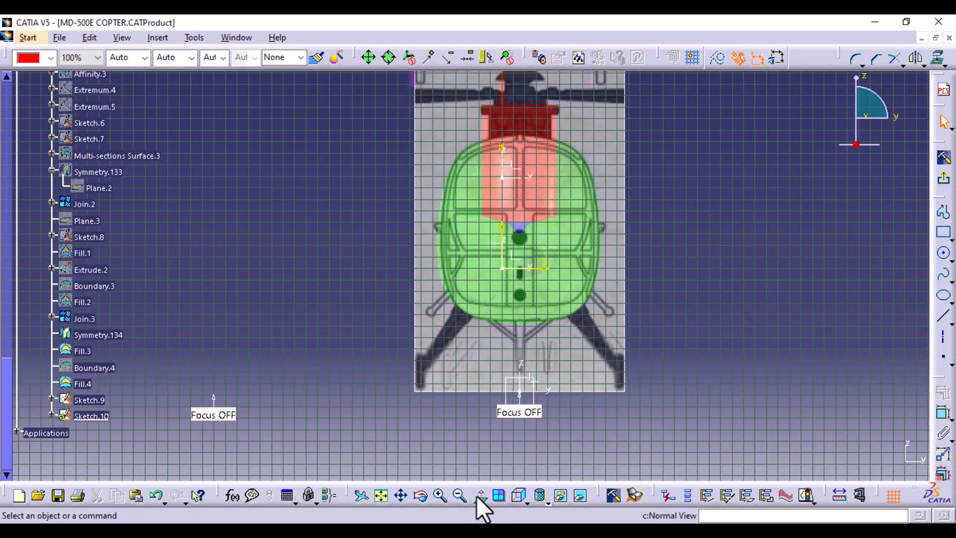
{"action": "left_click", "coordinate": [476, 495]}
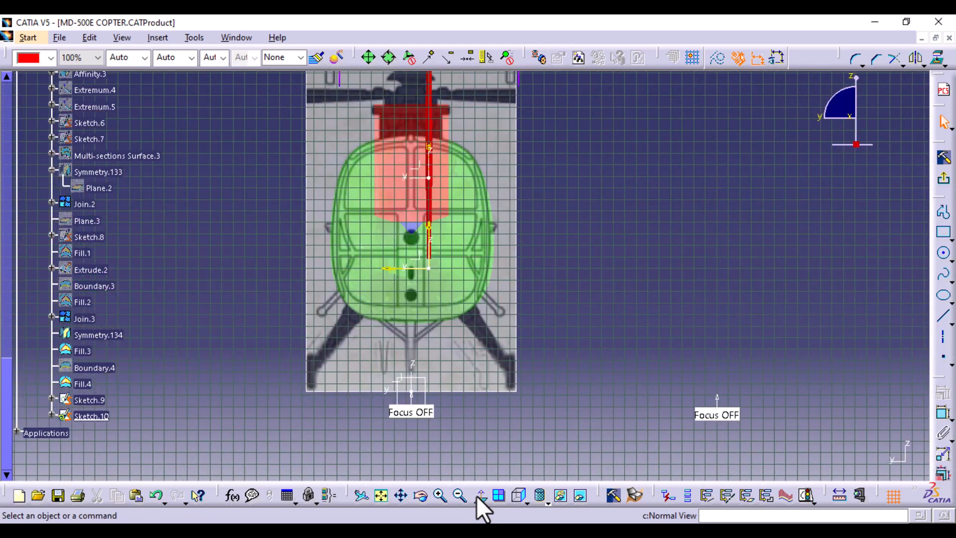
{"action": "left_click", "coordinate": [476, 495]}
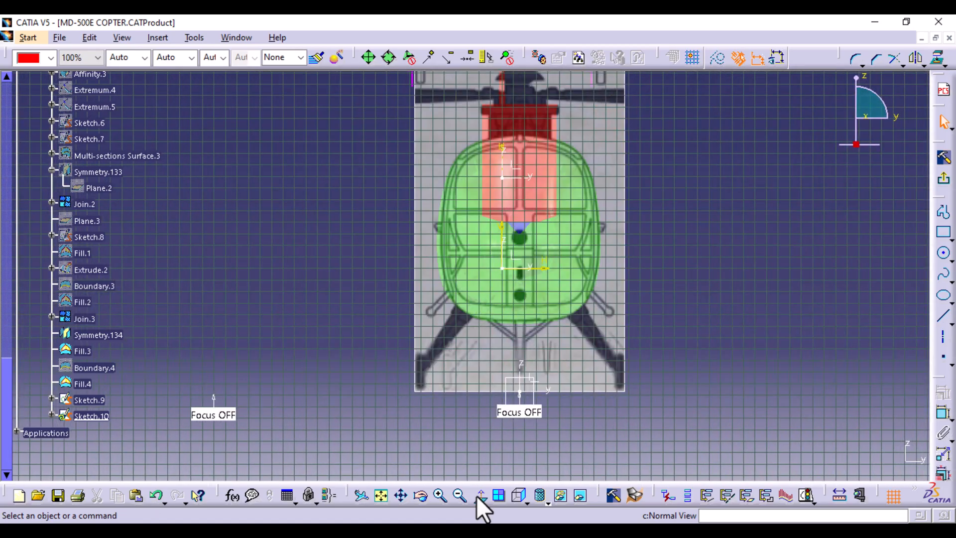
{"action": "left_click", "coordinate": [476, 495]}
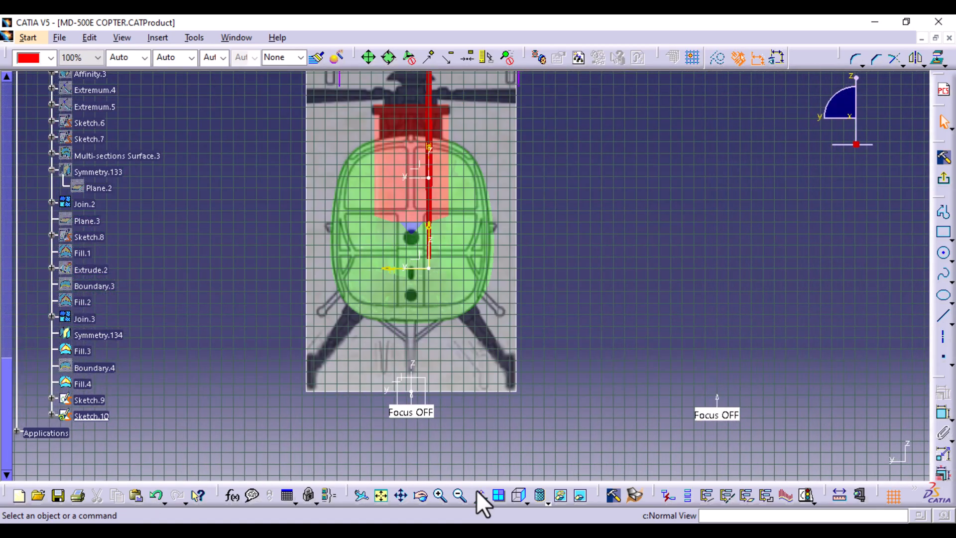
- Sketch a small circle centred on the sketch origin at the profile's rear end, and exit the sketch
{"action": "middle_click_drag", "start_coordinate": [515, 429], "coordinate": [683, 212]}
{"action": "left_click", "coordinate": [942, 254]}
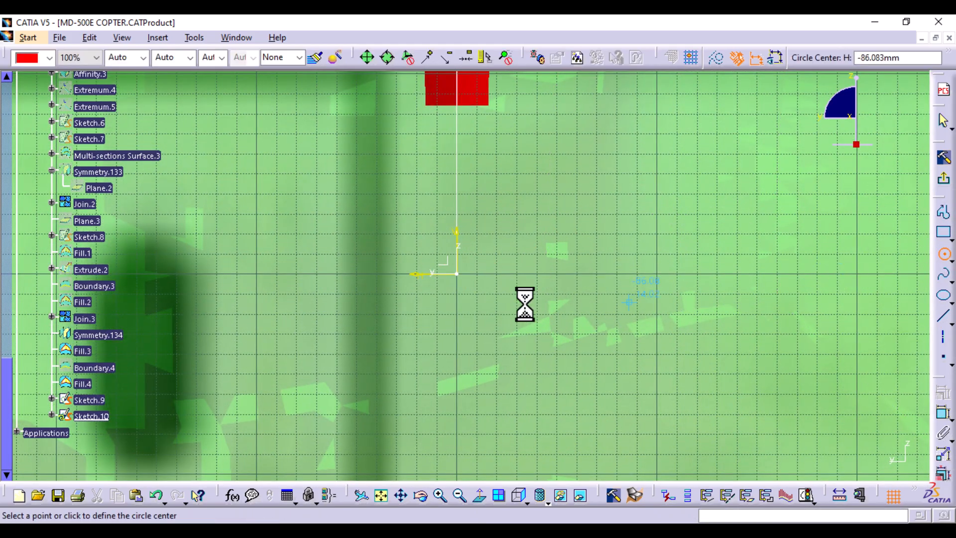
{"action": "left_click", "coordinate": [457, 275]}
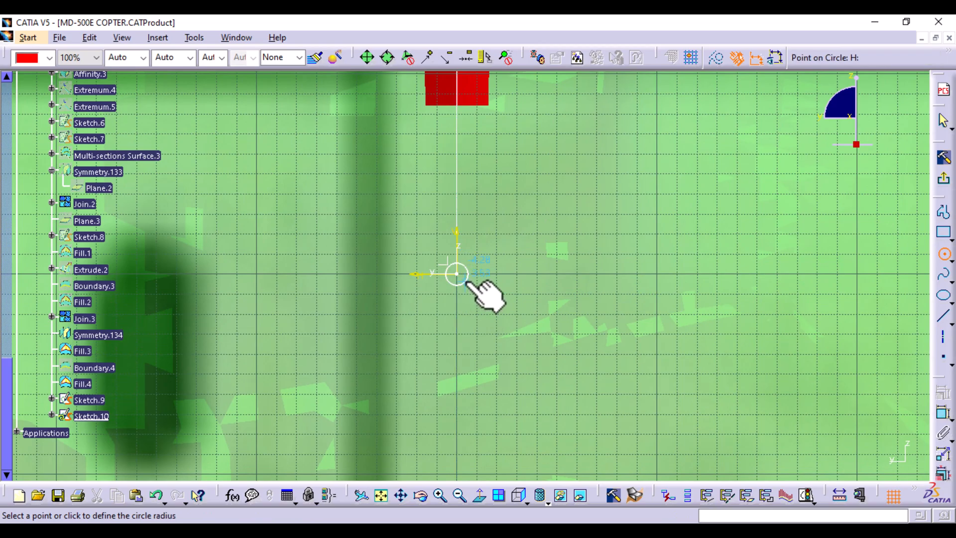
{"action": "left_click", "coordinate": [465, 282]}
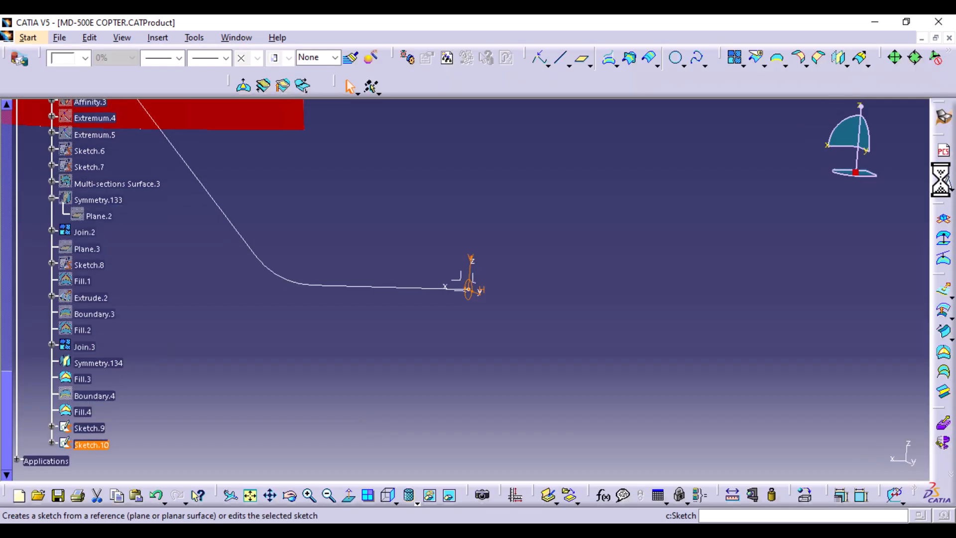
- Sweep the circle sketch along the bent profile Sketch.9 as guide curve, using the default mean plane, to form a tube below the fin
{"action": "left_click", "coordinate": [947, 334]}
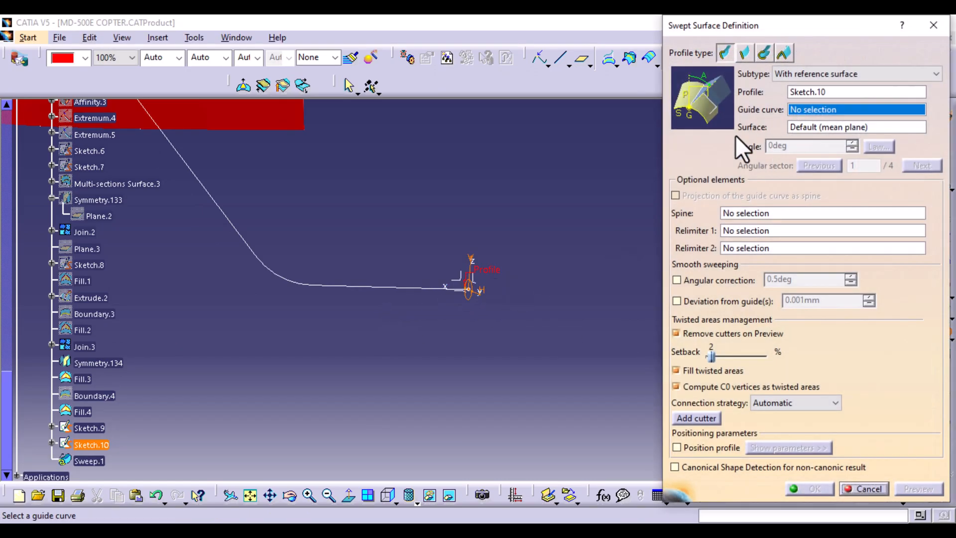
{"action": "left_click", "coordinate": [409, 286]}
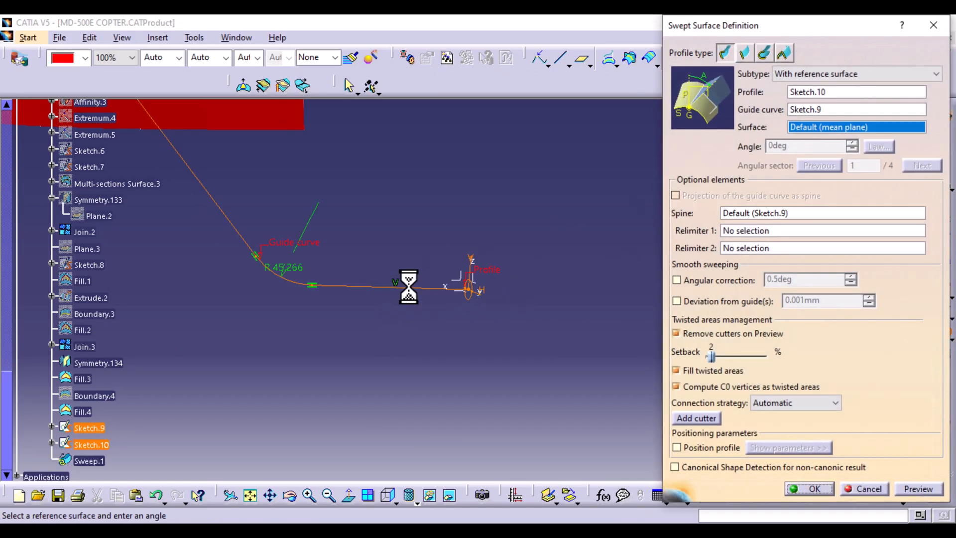
{"action": "middle_click_drag", "start_coordinate": [542, 289], "coordinate": [583, 305]}
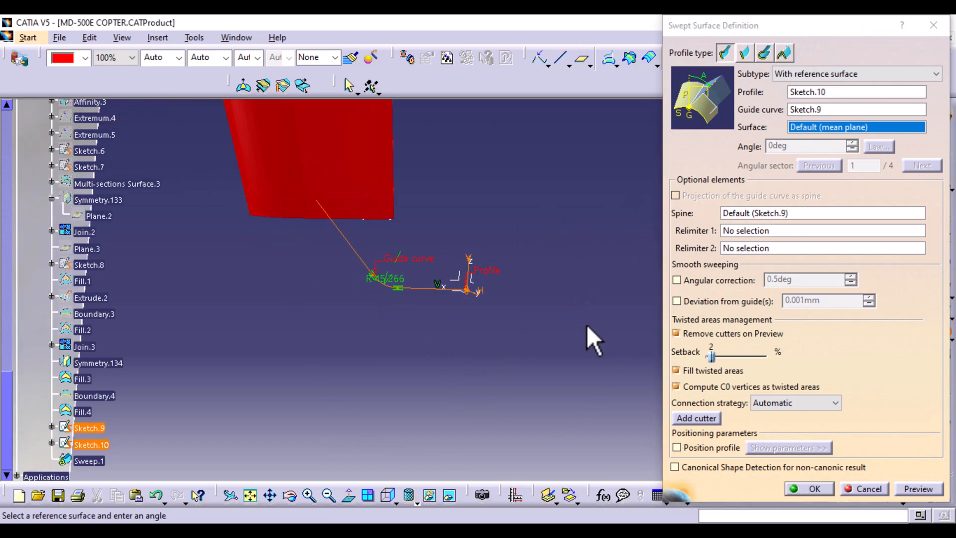
{"action": "left_click", "coordinate": [913, 488]}
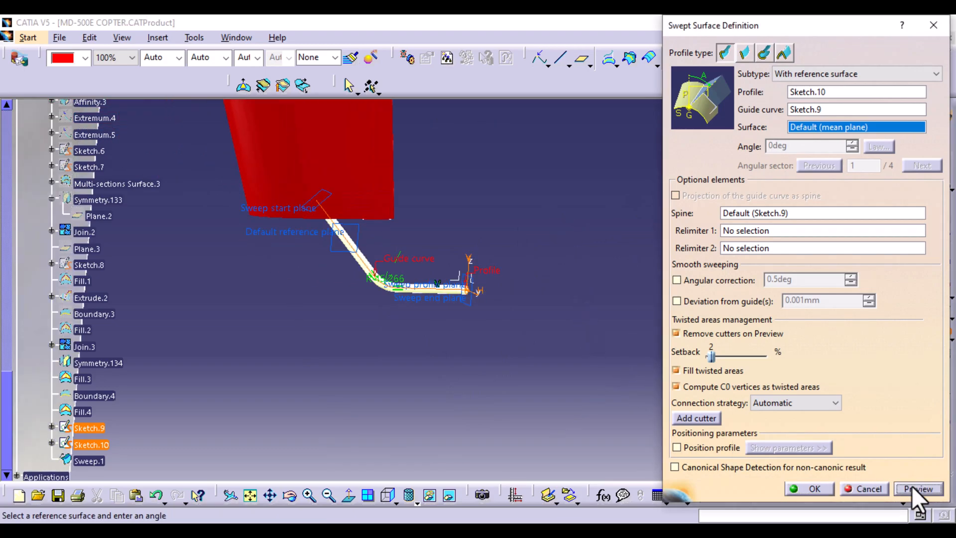
{"action": "middle_click_drag", "start_coordinate": [320, 355], "coordinate": [369, 417]}
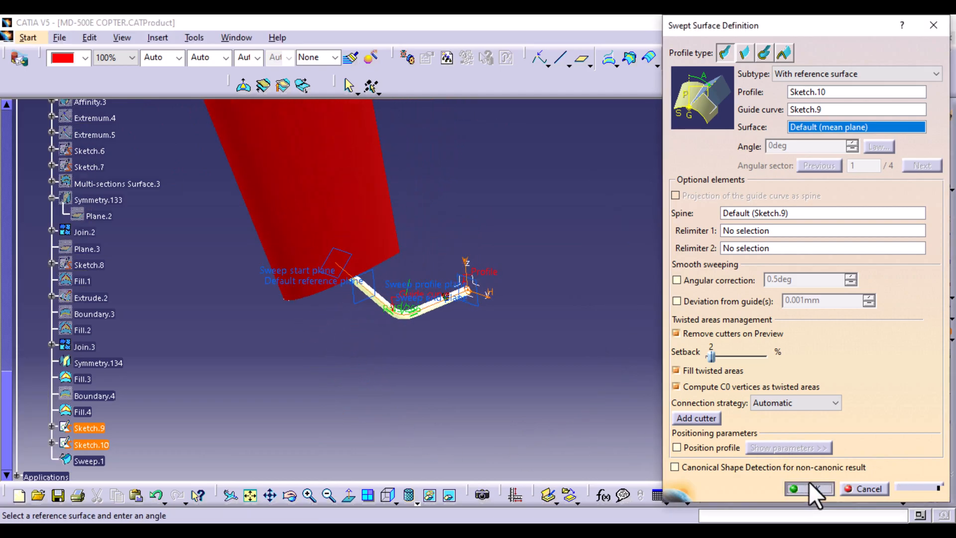
{"action": "left_click", "coordinate": [809, 485]}
- Split the swept tube Sweep.1 with the lower fin's tip surface Fill.4, keeping the portion outside the fin
{"action": "middle_click_drag", "start_coordinate": [593, 406], "coordinate": [592, 308]}
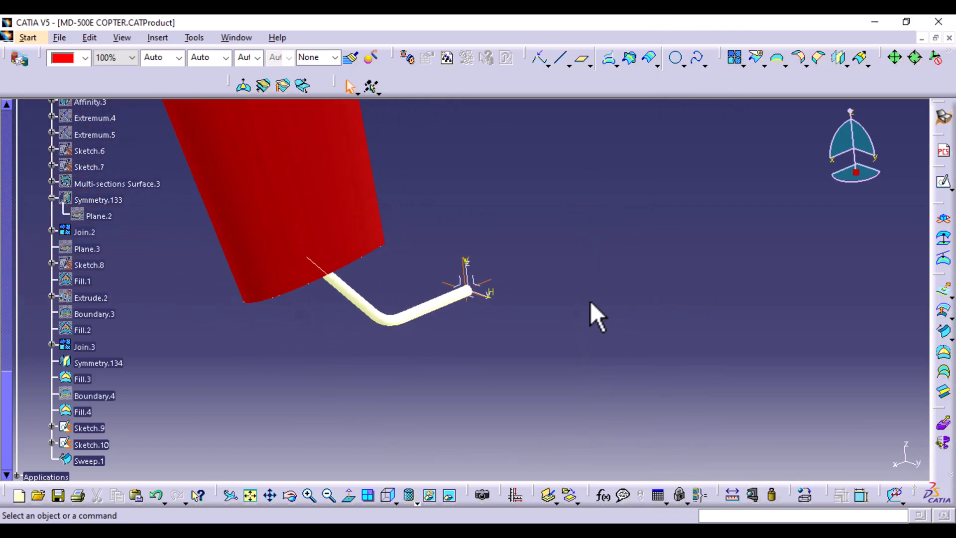
{"action": "left_click", "coordinate": [758, 57]}
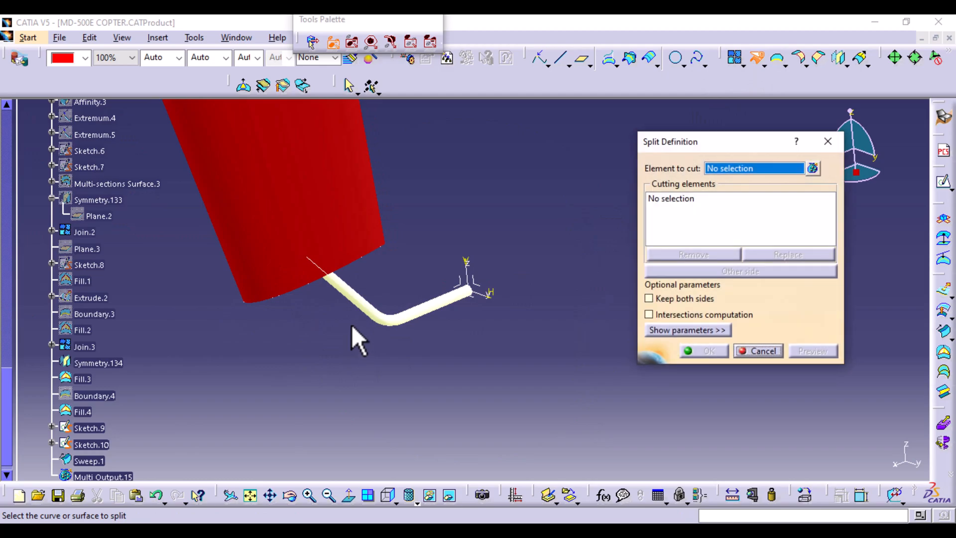
{"action": "left_click", "coordinate": [371, 310]}
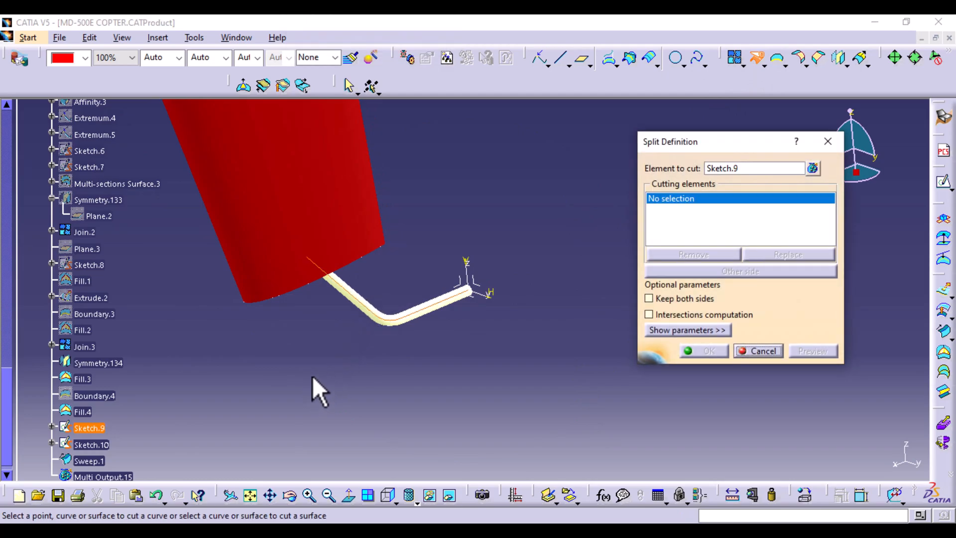
{"action": "left_click", "coordinate": [721, 165]}
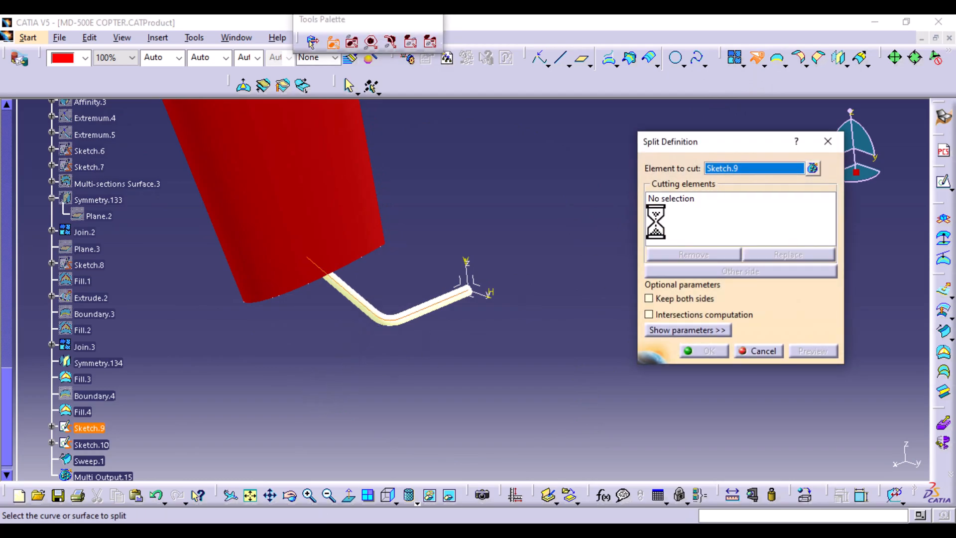
{"action": "left_click", "coordinate": [383, 319]}
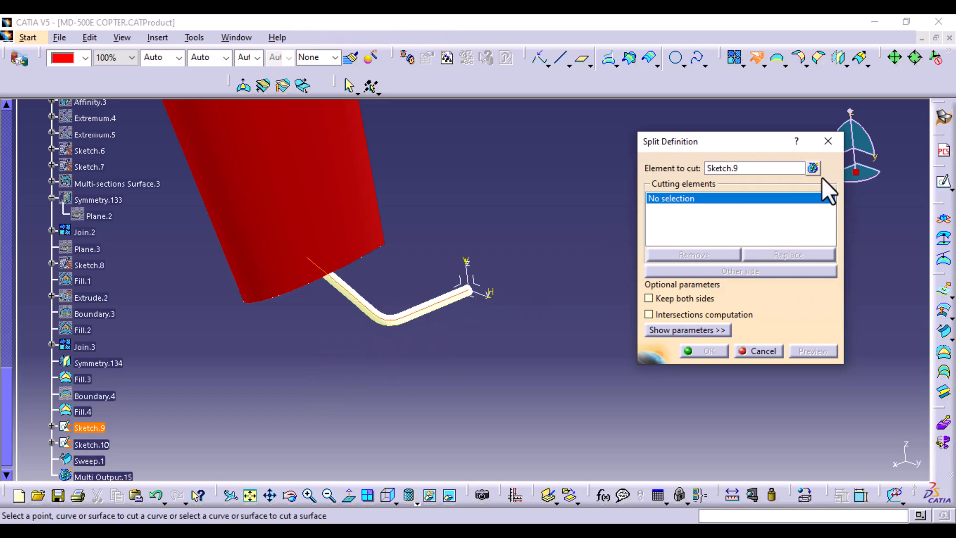
{"action": "left_click", "coordinate": [756, 168]}
{"action": "scroll", "coordinate": [115, 378], "scroll_direction": "down", "scroll_amount": 3}
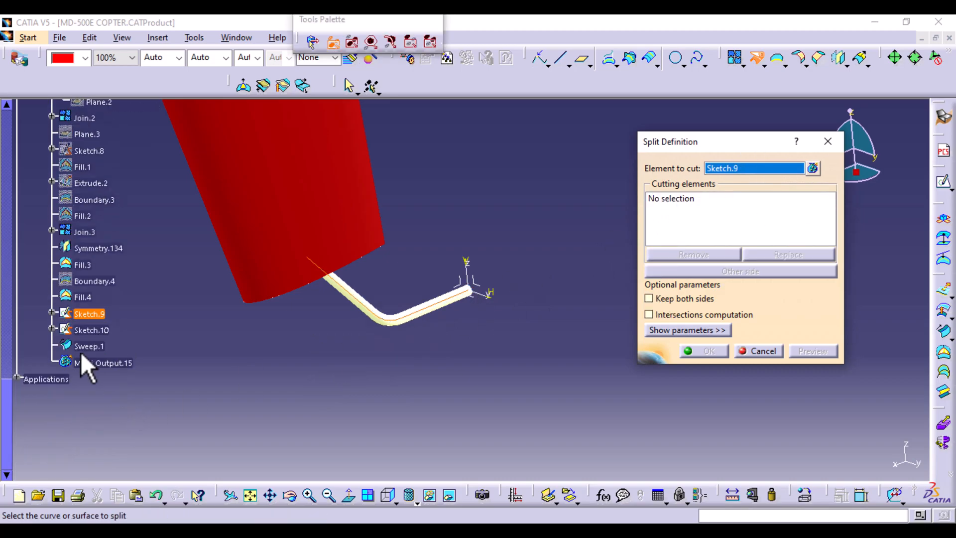
{"action": "left_click", "coordinate": [90, 346]}
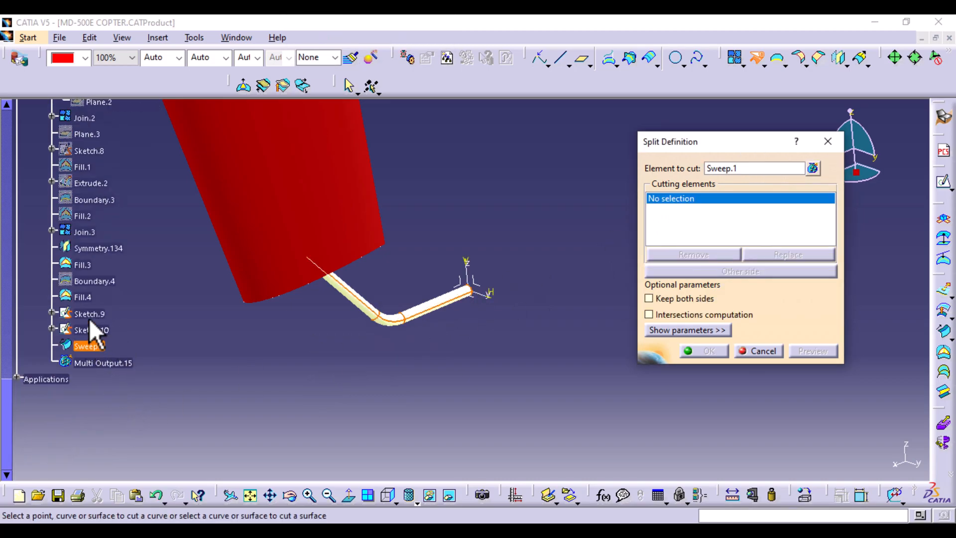
{"action": "left_click", "coordinate": [85, 297]}
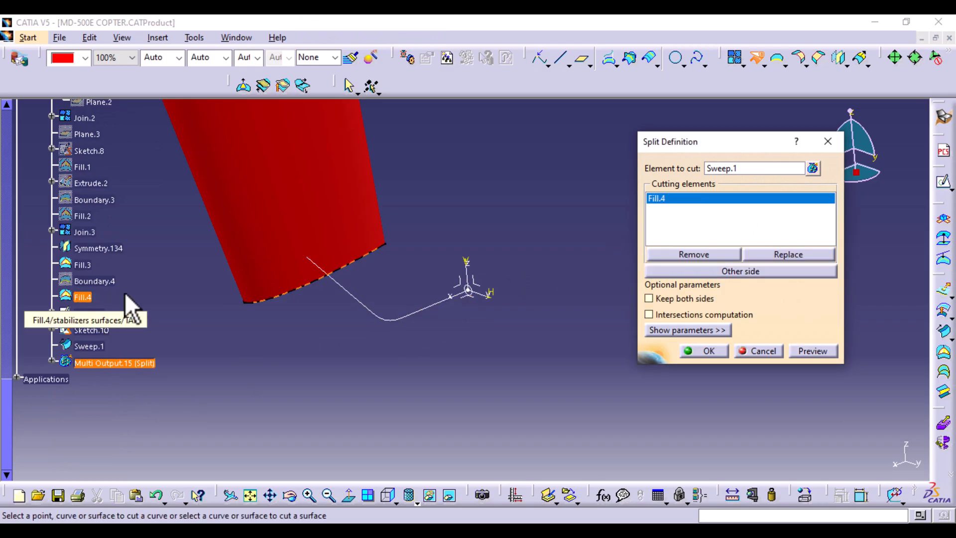
{"action": "left_click", "coordinate": [698, 353]}
- Close the tube's rear open end with a Fill surface bounded by the circle Sketch.10
{"action": "middle_click_drag", "start_coordinate": [606, 342], "coordinate": [471, 374]}
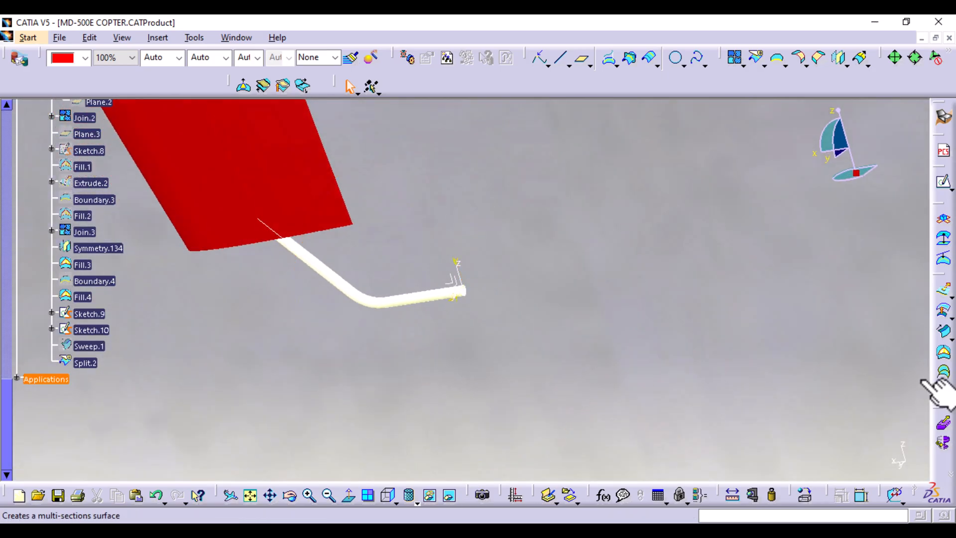
{"action": "left_click", "coordinate": [945, 353]}
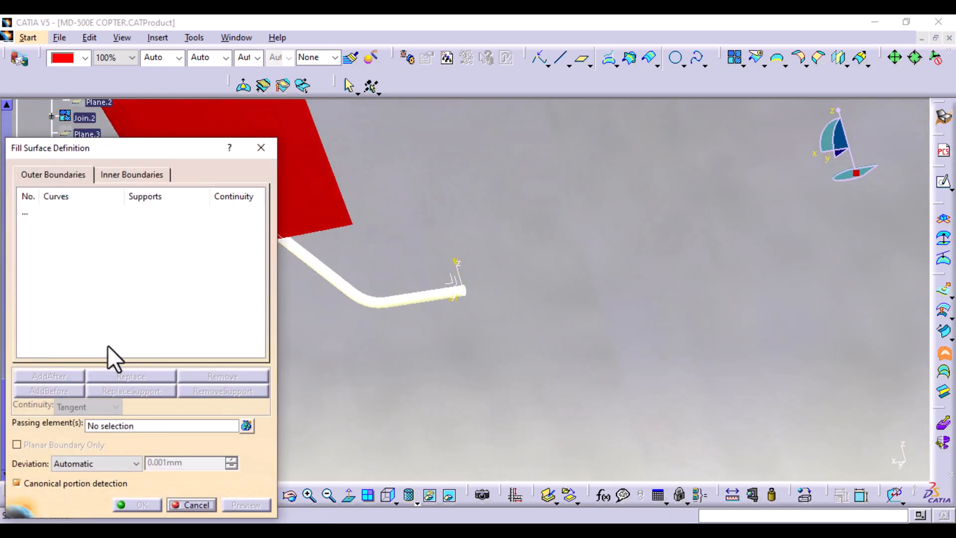
{"action": "left_click_drag", "start_coordinate": [136, 150], "coordinate": [704, 145]}
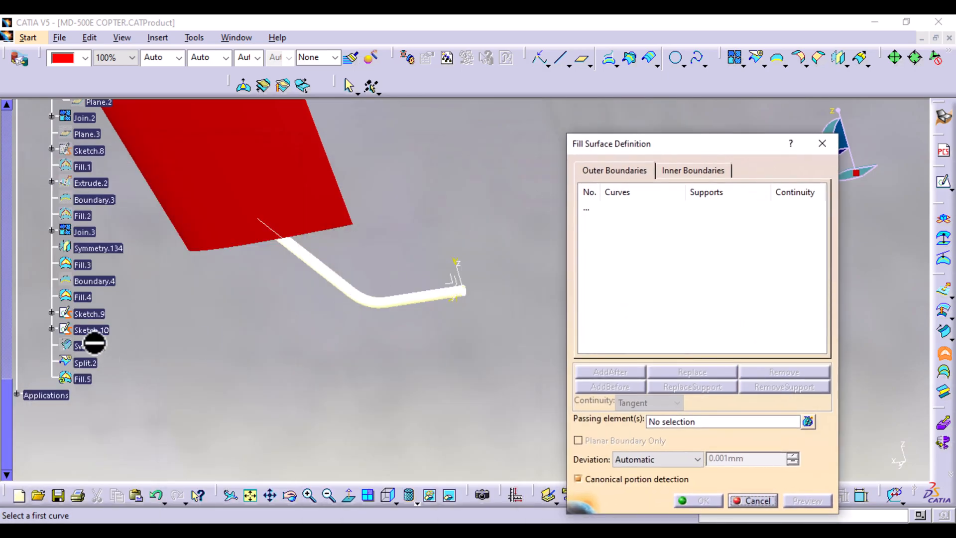
{"action": "left_click", "coordinate": [94, 330]}
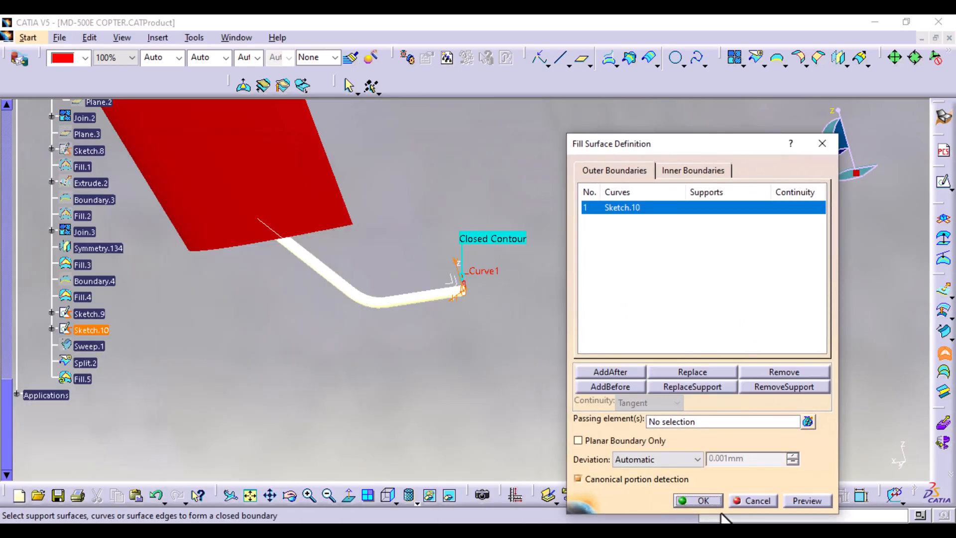
{"action": "left_click", "coordinate": [712, 500]}
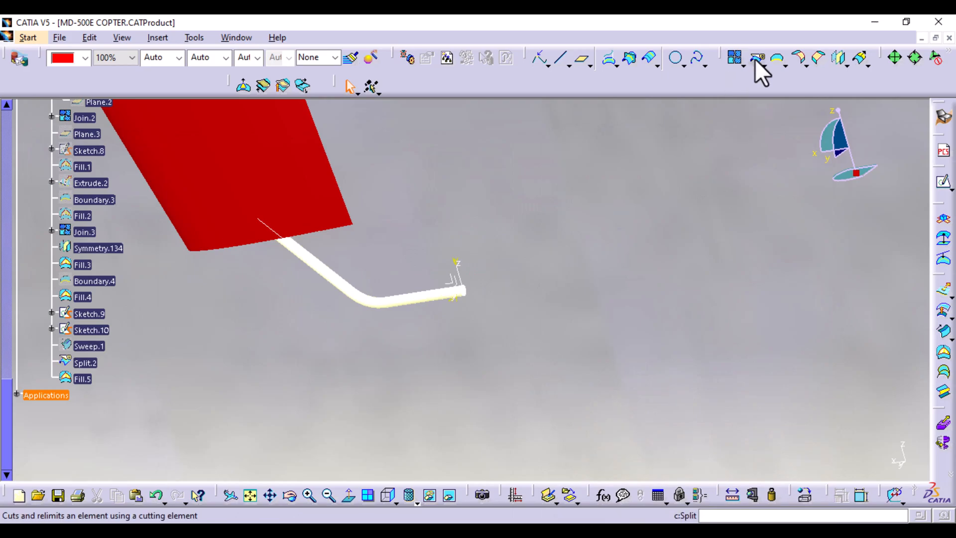
- Join the end cap Fill.5 and the trimmed tube Split.2 with a merging distance of 0.001 mm
{"action": "left_click", "coordinate": [735, 59]}
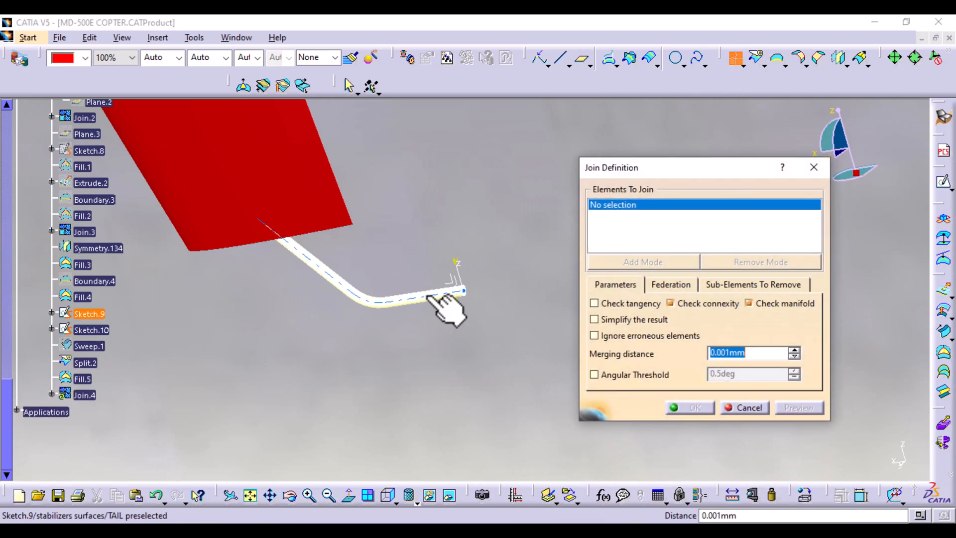
{"action": "left_click", "coordinate": [82, 378]}
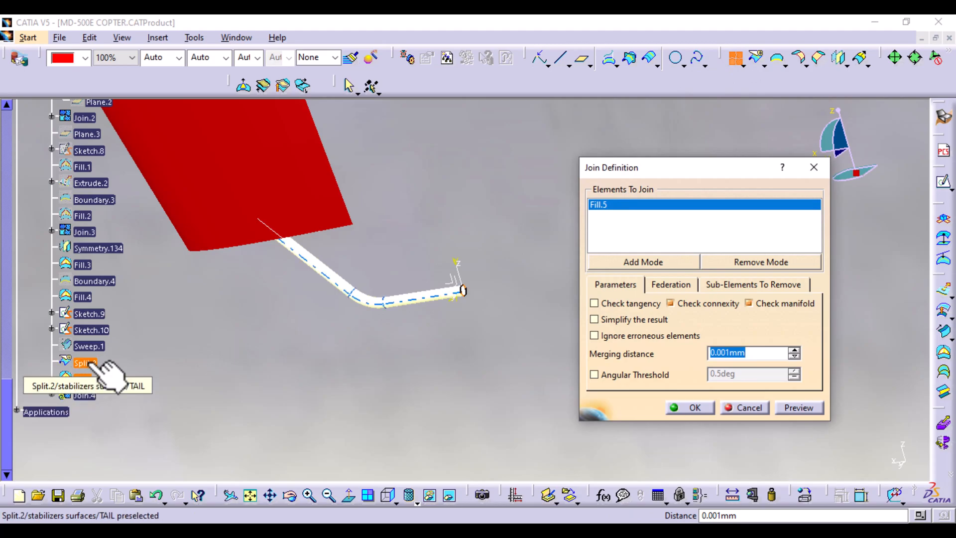
{"action": "left_click", "coordinate": [91, 364]}
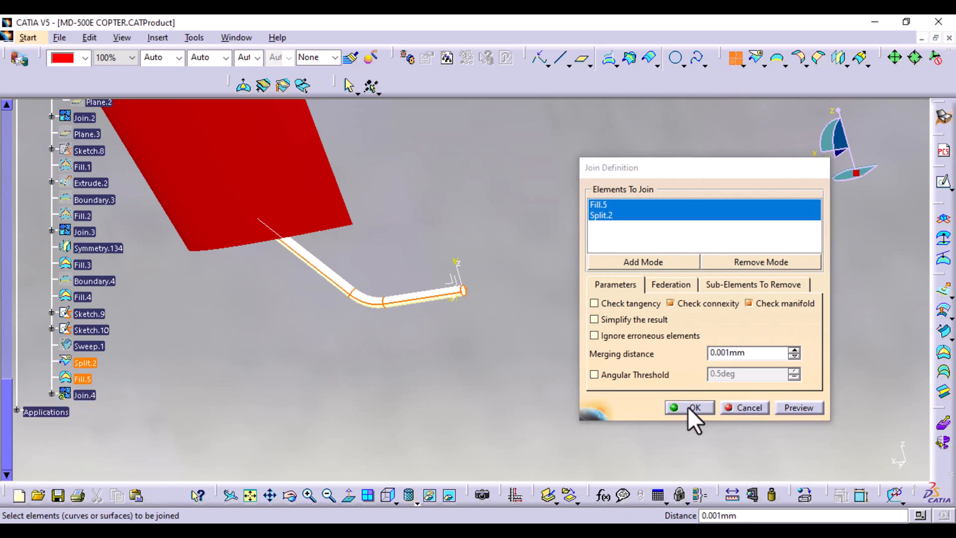
{"action": "left_click", "coordinate": [688, 407]}
{"action": "middle_click_drag", "start_coordinate": [565, 198], "coordinate": [499, 324]}
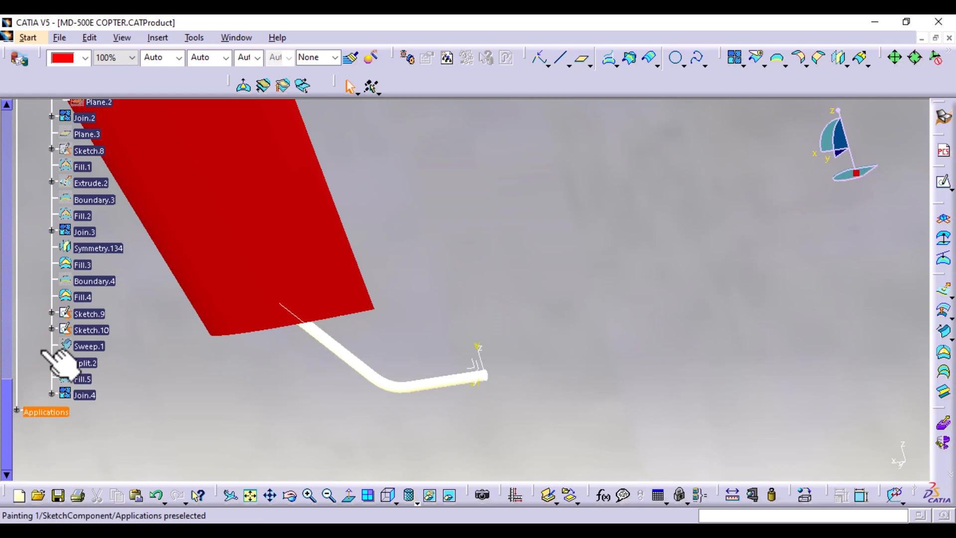
- Hide Sketch.10, Sketch.9 and the axis system at the tube's rear end
{"action": "right_click", "coordinate": [90, 329]}
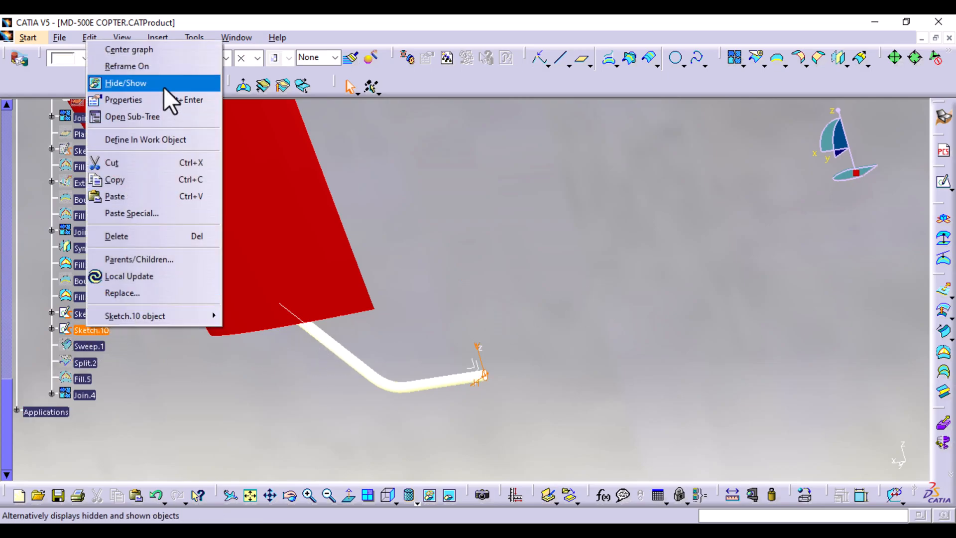
{"action": "left_click", "coordinate": [163, 84]}
{"action": "right_click", "coordinate": [97, 320]}
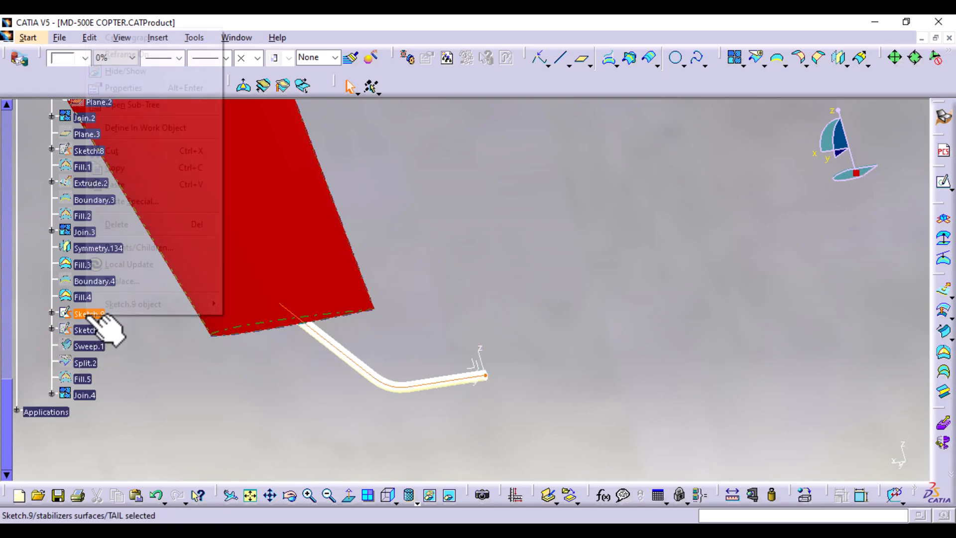
{"action": "left_click", "coordinate": [136, 77]}
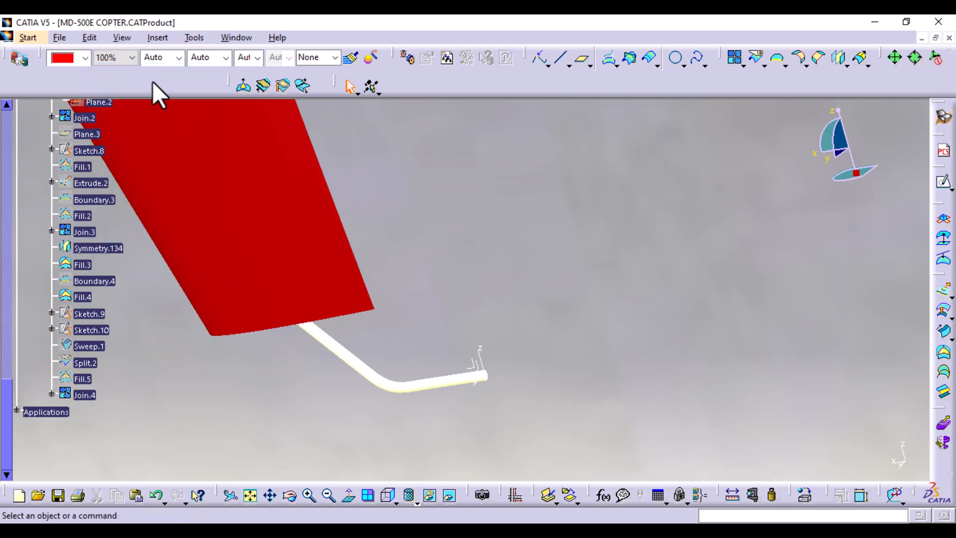
{"action": "right_click", "coordinate": [487, 368]}
{"action": "left_click", "coordinate": [530, 120]}
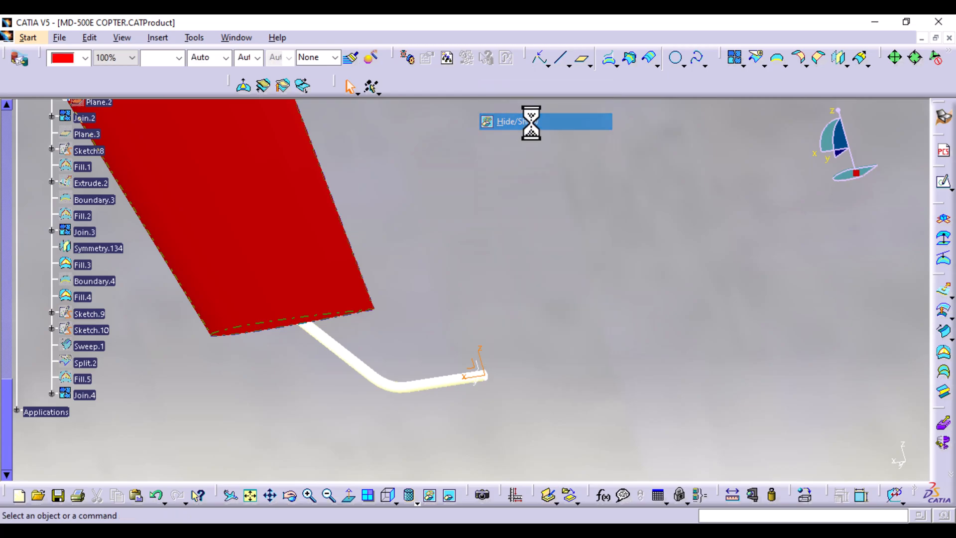
- Split the lower fin's tip surface Fill.4 using the joined tube Join.4 as cutting element
{"action": "left_click", "coordinate": [755, 63]}
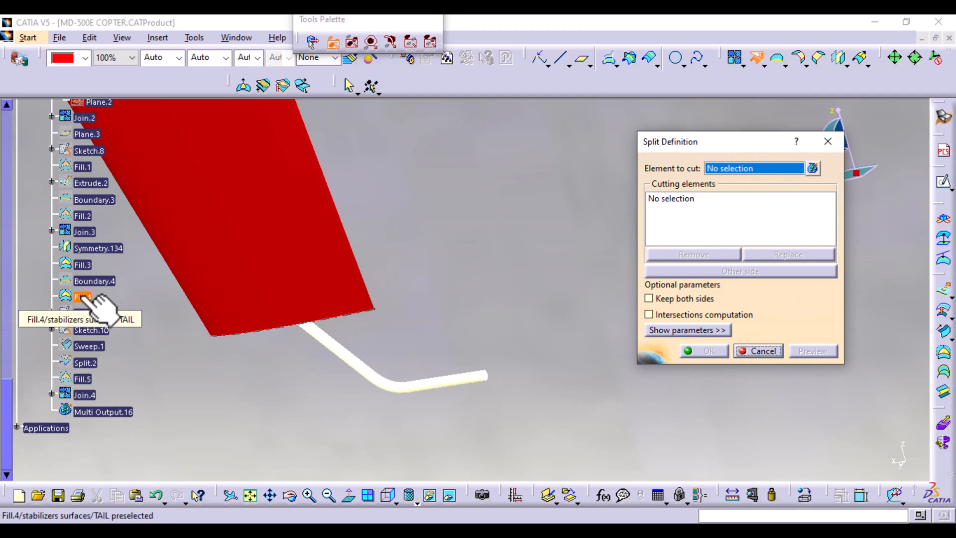
{"action": "middle_click_drag", "start_coordinate": [313, 413], "coordinate": [320, 235]}
{"action": "left_click", "coordinate": [271, 213]}
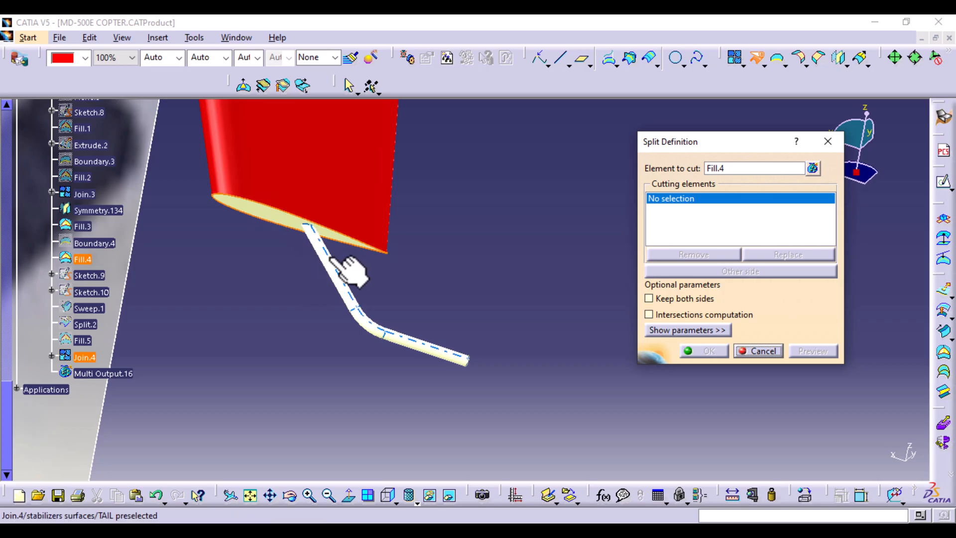
{"action": "left_click", "coordinate": [330, 266]}
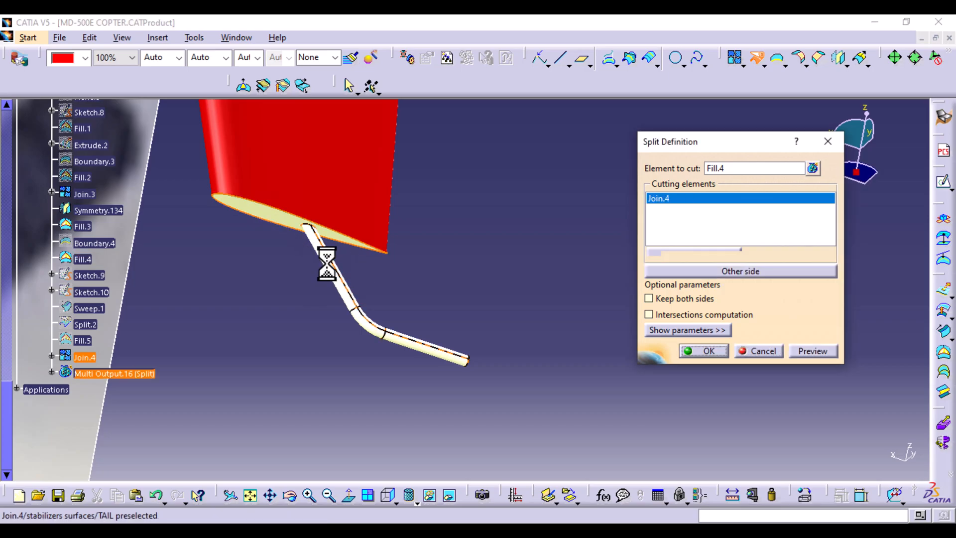
{"action": "left_click", "coordinate": [711, 355]}
- Set up a Join of the tube Join.4, lower tip Split.3, lower fin Affinity.2 and upper fin Split.1
{"action": "middle_click_drag", "start_coordinate": [558, 241], "coordinate": [547, 284]}
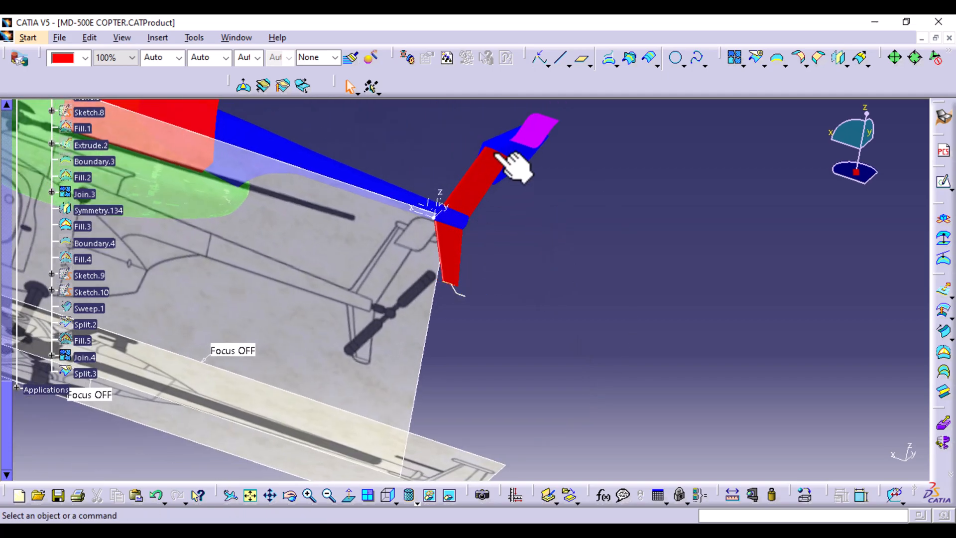
{"action": "left_click", "coordinate": [735, 58]}
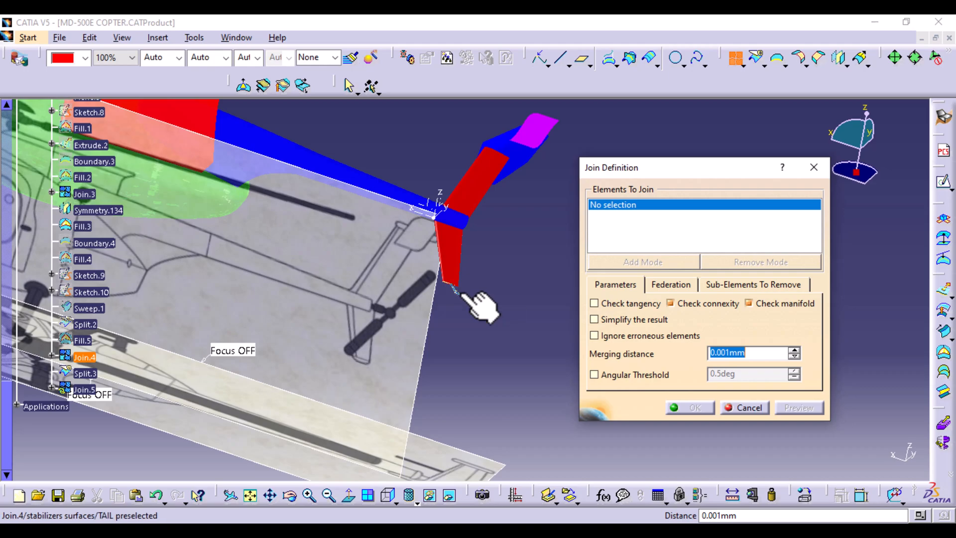
{"action": "left_click", "coordinate": [470, 299]}
{"action": "middle_click_drag", "start_coordinate": [464, 372], "coordinate": [456, 185]}
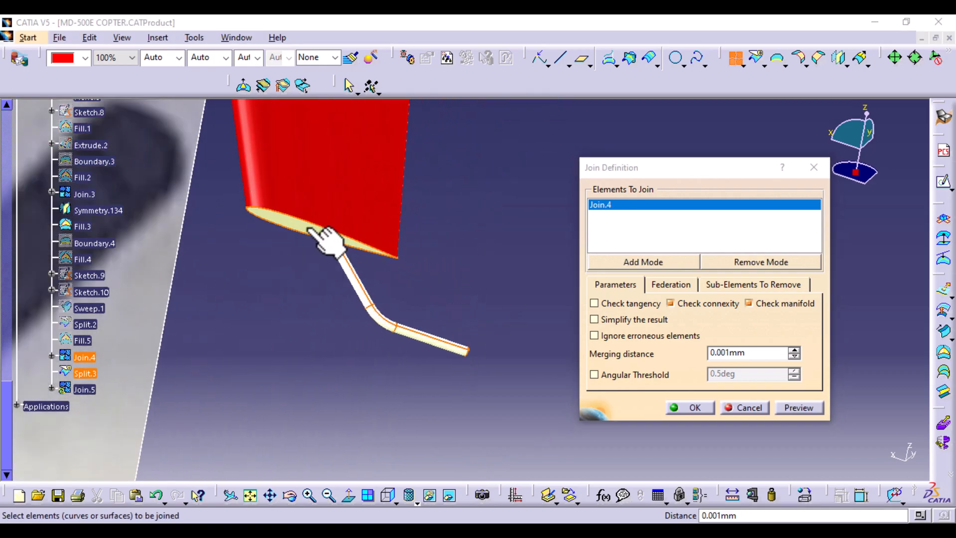
{"action": "left_click", "coordinate": [328, 236]}
{"action": "left_click", "coordinate": [346, 175]}
{"action": "middle_click_drag", "start_coordinate": [444, 171], "coordinate": [395, 384]}
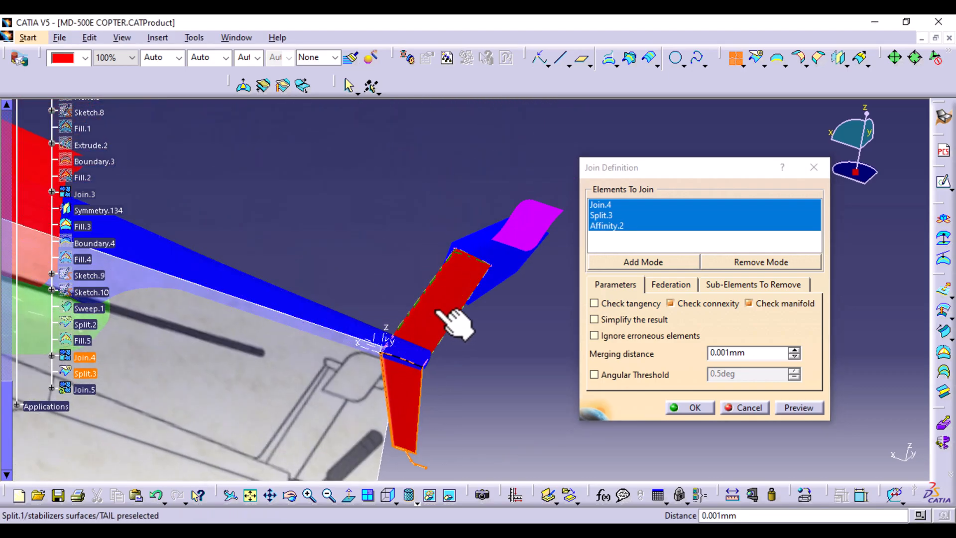
{"action": "left_click", "coordinate": [433, 314]}
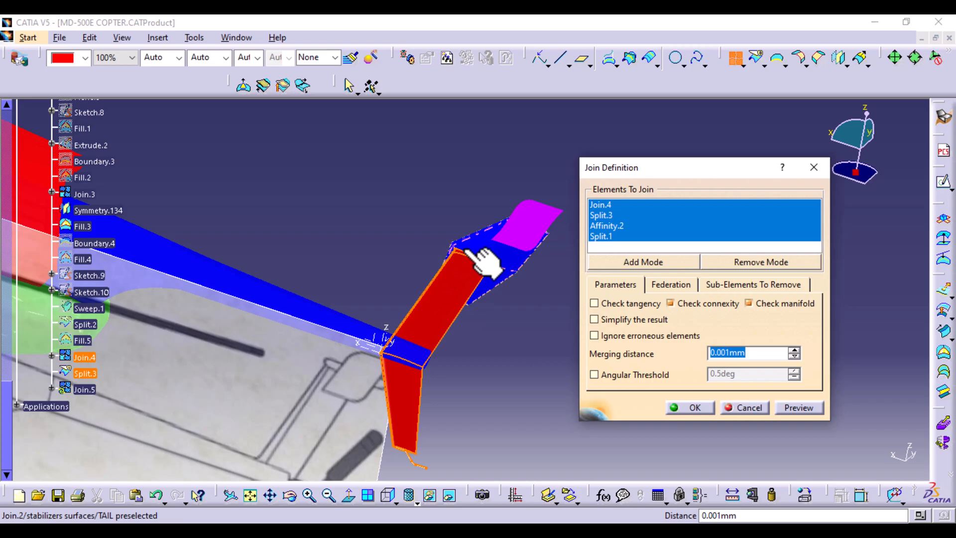
- Hide the horizontal stabilizer Join.2, add the upper fin's tip surface Fill.3 and complete the join with a 0.001 mm merging distance
{"action": "middle_click_drag", "start_coordinate": [375, 245], "coordinate": [483, 471]}
{"action": "middle_click_drag", "start_coordinate": [465, 415], "coordinate": [366, 324]}
{"action": "middle_click_drag", "start_coordinate": [272, 351], "coordinate": [563, 416]}
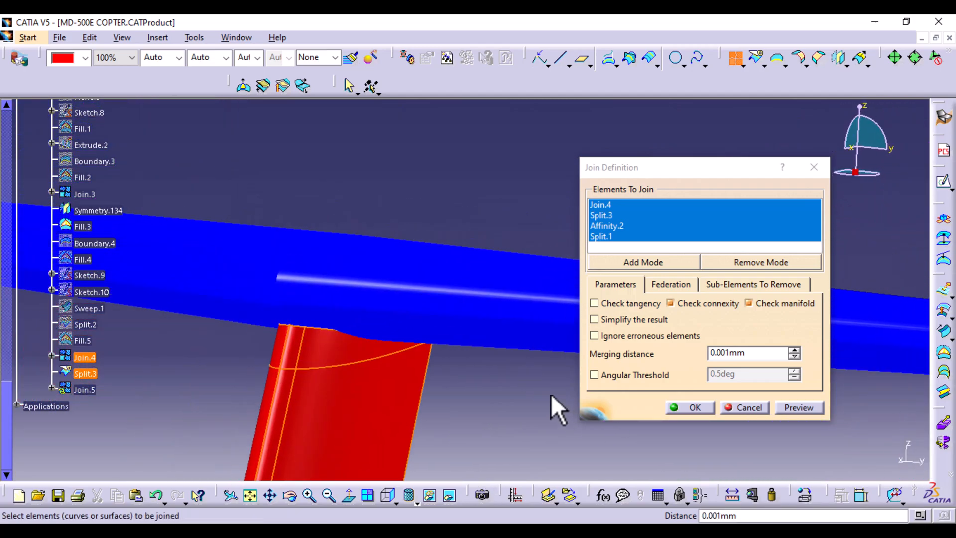
{"action": "right_click", "coordinate": [433, 308]}
{"action": "left_click", "coordinate": [494, 145]}
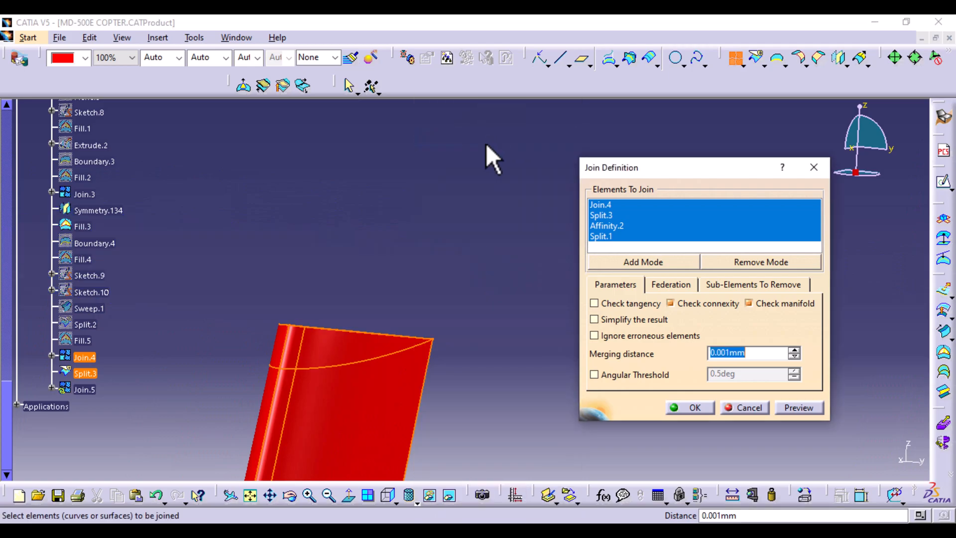
{"action": "middle_click_drag", "start_coordinate": [363, 269], "coordinate": [337, 295]}
{"action": "left_click", "coordinate": [326, 290]}
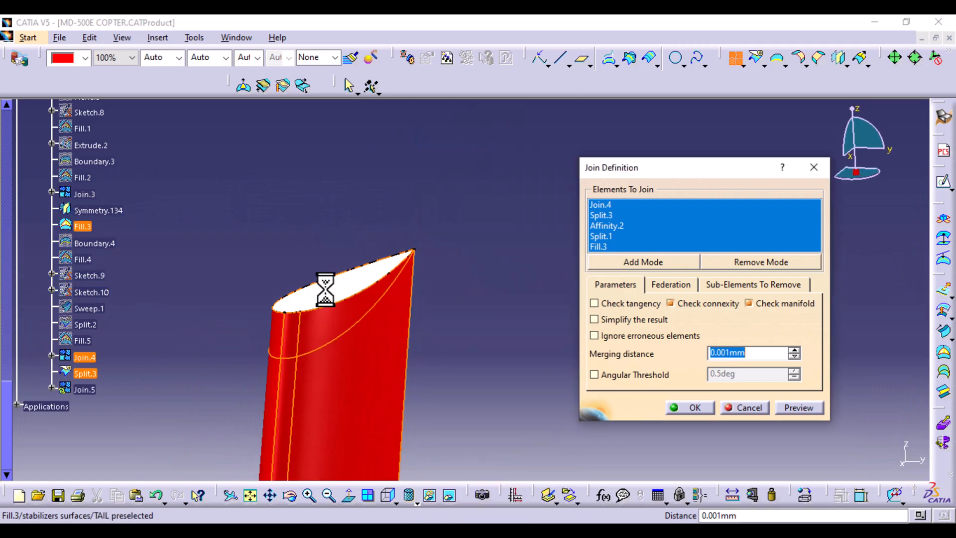
{"action": "middle_click_drag", "start_coordinate": [419, 209], "coordinate": [509, 338]}
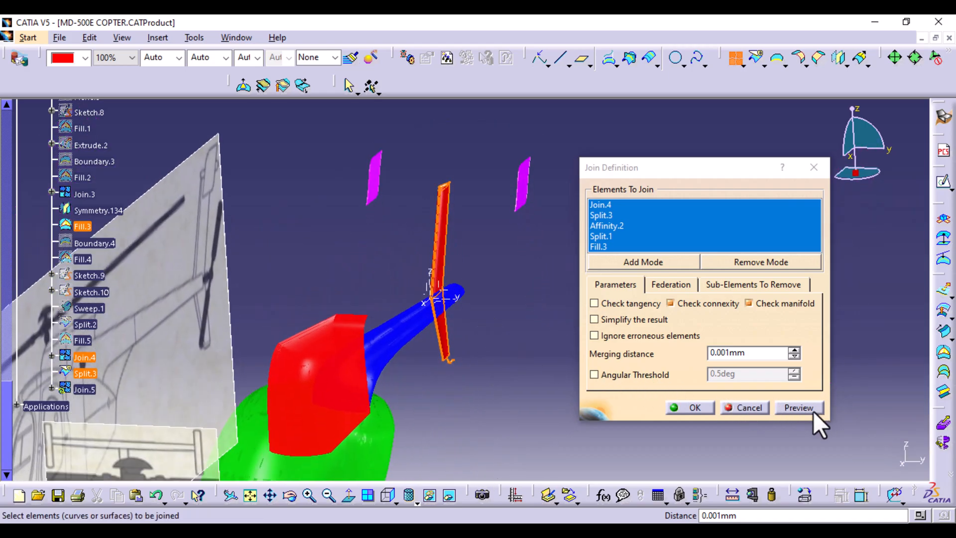
{"action": "left_click", "coordinate": [799, 408]}
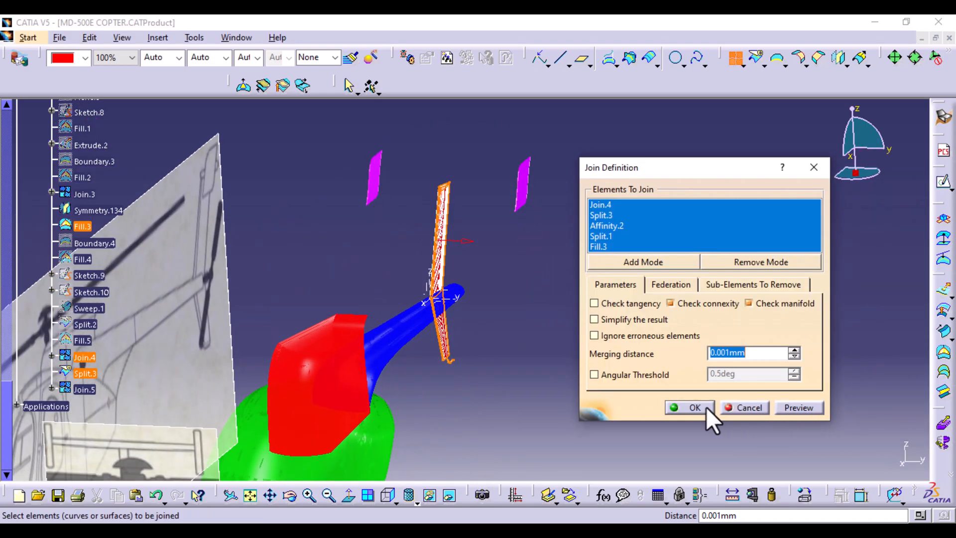
{"action": "left_click", "coordinate": [707, 408]}
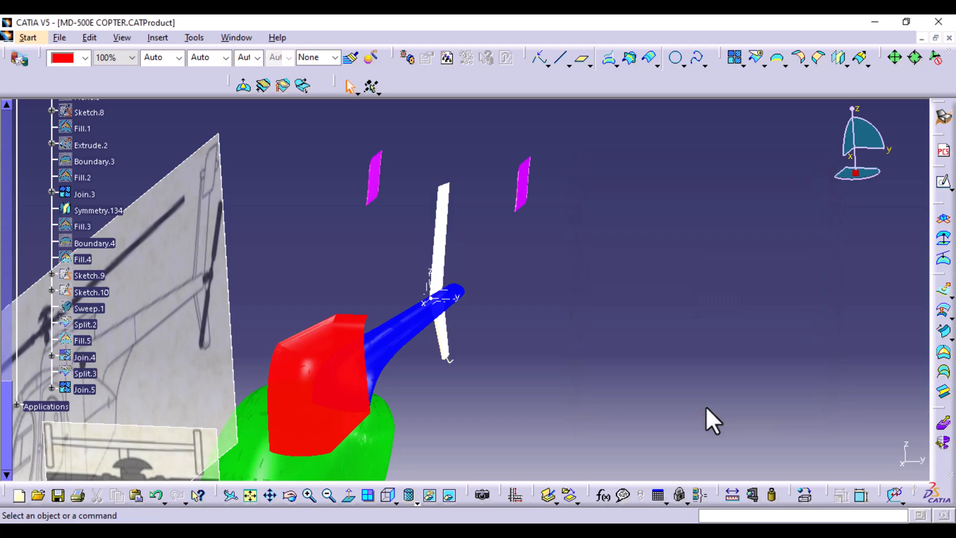
- Color the joined vertical fin surface Join.5 dark red
{"action": "left_click", "coordinate": [83, 389]}
{"action": "left_click", "coordinate": [85, 58]}
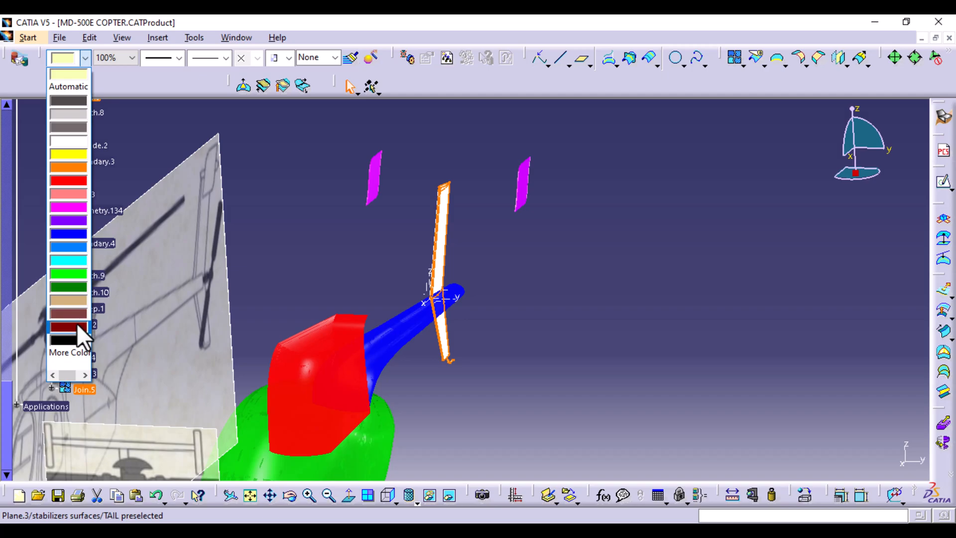
{"action": "left_click", "coordinate": [77, 324]}
{"action": "left_click", "coordinate": [570, 322]}
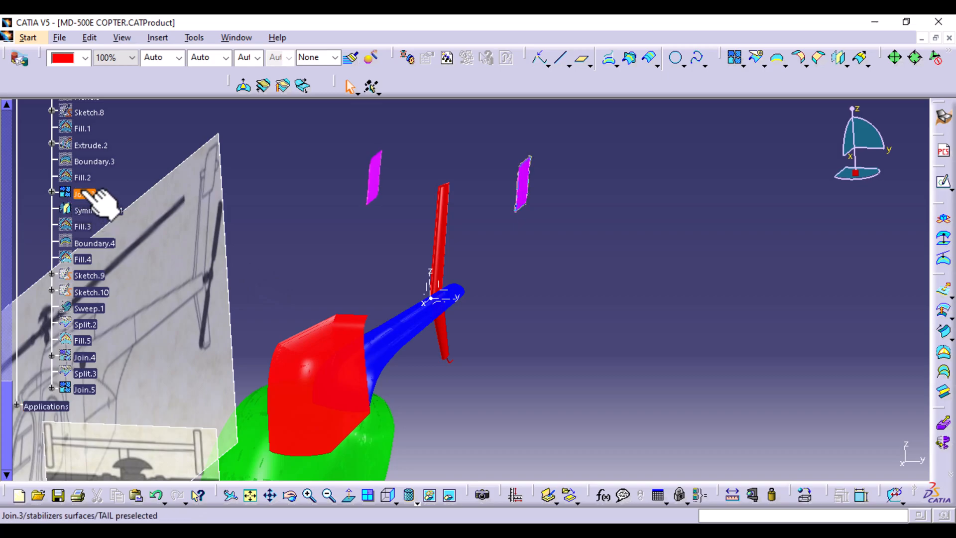
- Show the horizontal stabilizer surface Join.2 again
{"action": "scroll", "coordinate": [109, 192], "scroll_direction": "up", "scroll_amount": 3}
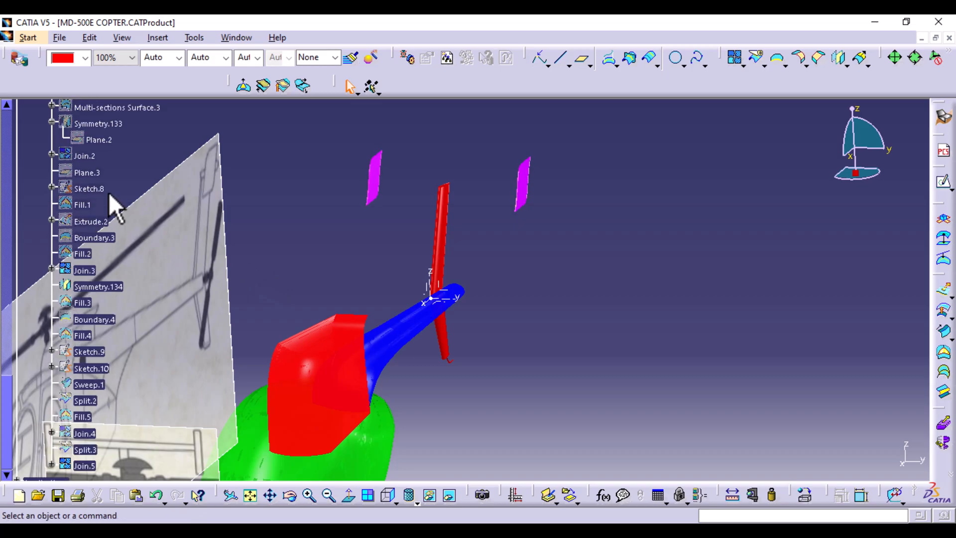
{"action": "right_click", "coordinate": [85, 156]}
{"action": "left_click", "coordinate": [145, 198]}
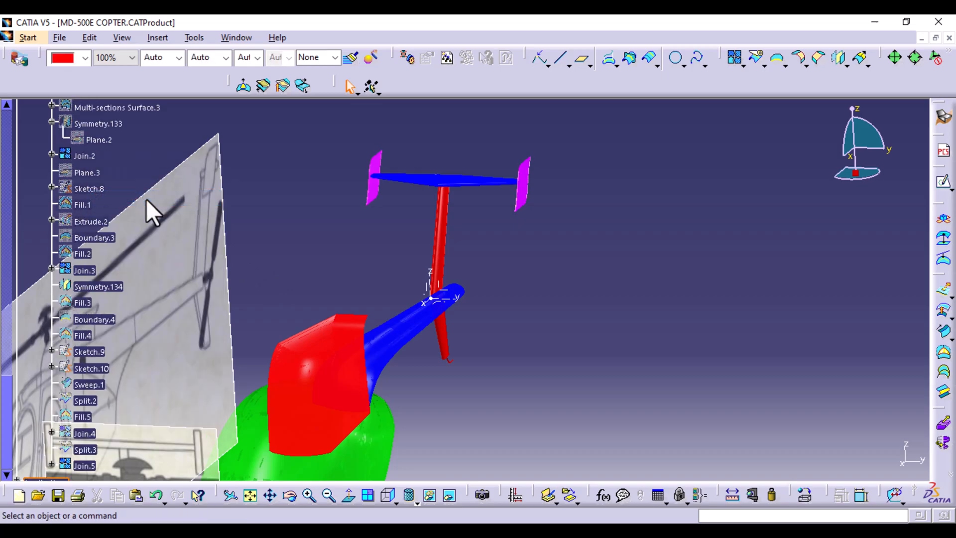
{"action": "middle_click_drag", "start_coordinate": [564, 298], "coordinate": [423, 374], "text": "ctrl"}
{"action": "middle_click_drag", "start_coordinate": [582, 396], "coordinate": [601, 267], "text": "ctrl"}
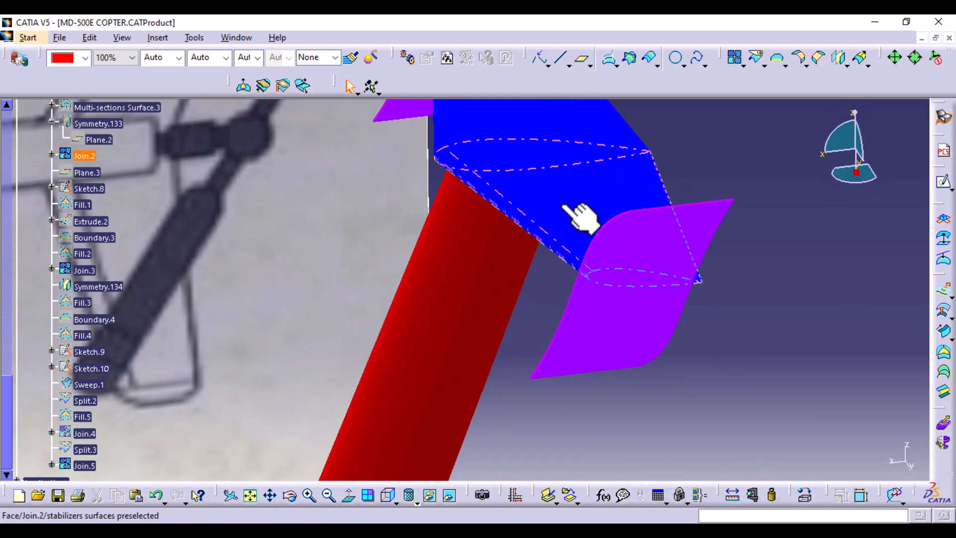
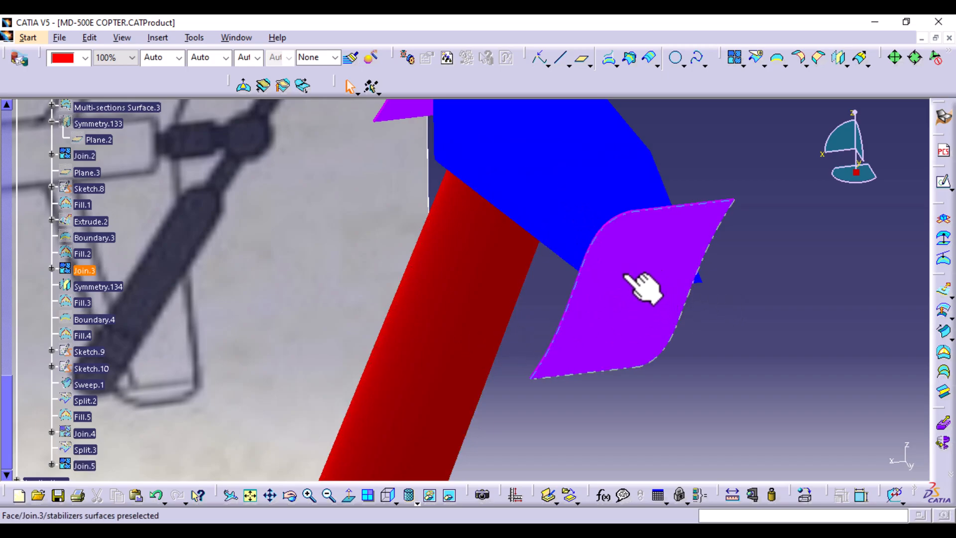
- Hide the end plate Join.3 and extract the boundary of the horizontal stabilizer's exposed tip with Point continuity propagation
{"action": "right_click", "coordinate": [628, 295]}
{"action": "left_click", "coordinate": [670, 279]}
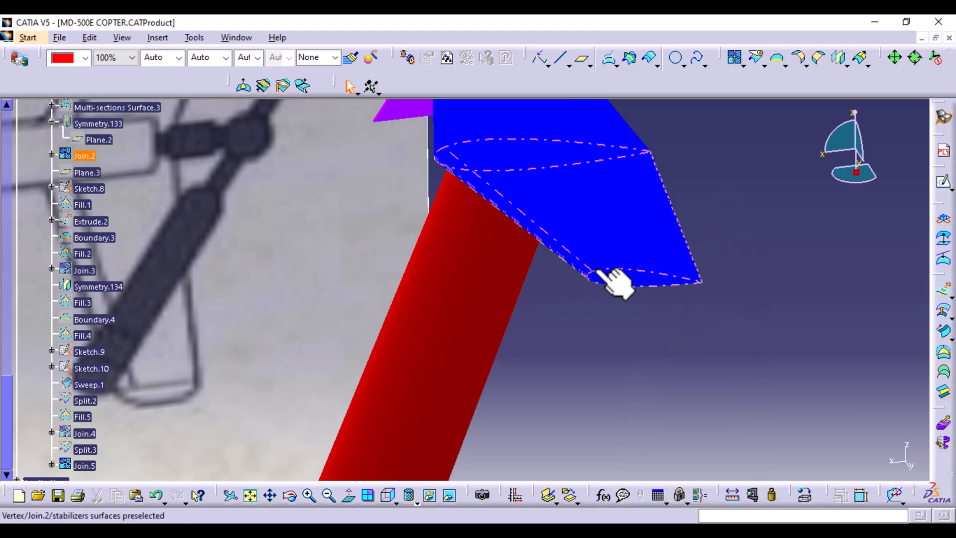
{"action": "left_click", "coordinate": [601, 273]}
{"action": "left_click", "coordinate": [596, 358]}
{"action": "middle_click_drag", "start_coordinate": [622, 380], "coordinate": [634, 328]}
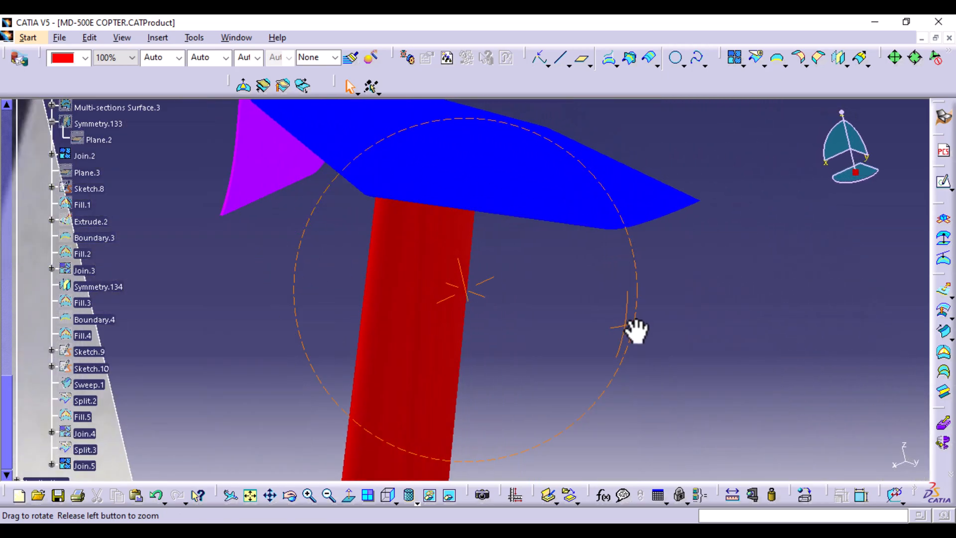
{"action": "left_click", "coordinate": [666, 218]}
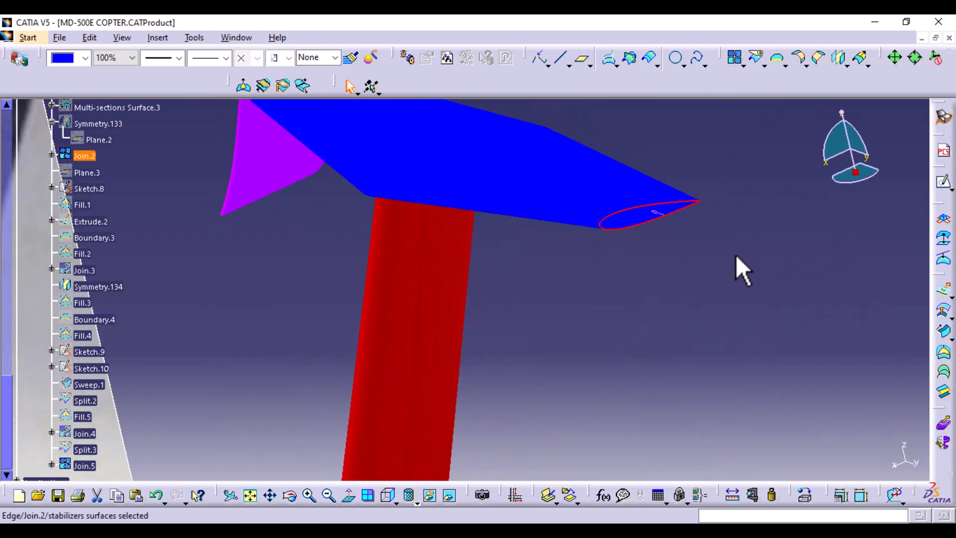
{"action": "left_click", "coordinate": [779, 60]}
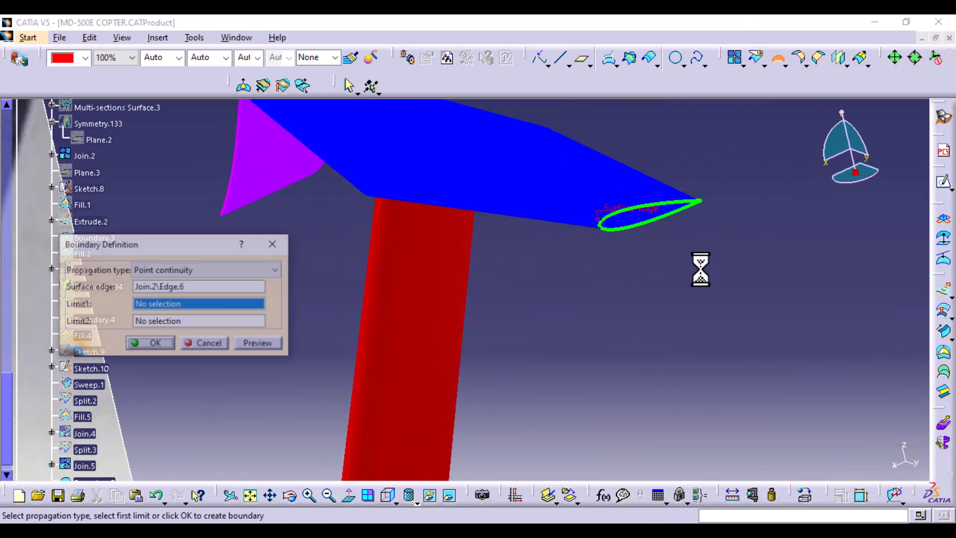
{"action": "left_click", "coordinate": [149, 344]}
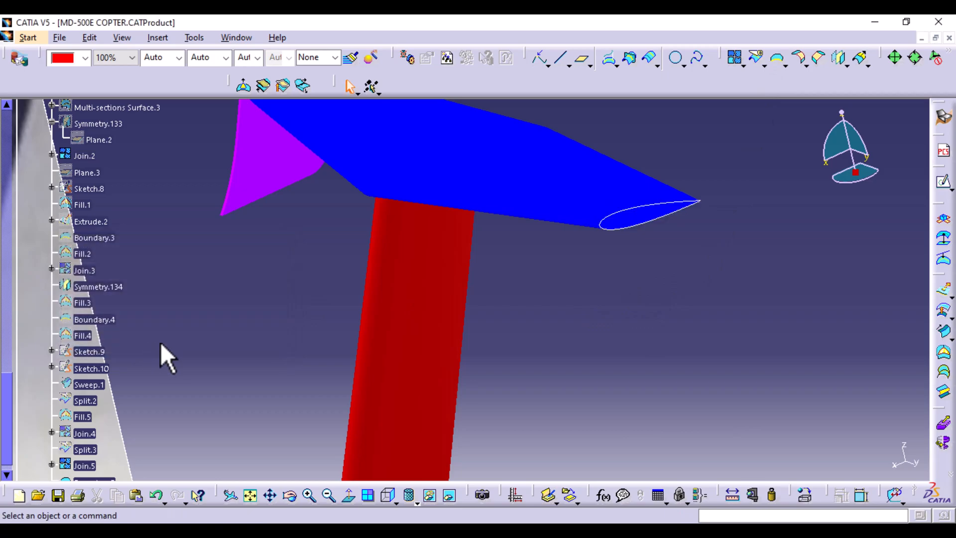
- Close the horizontal stabilizer's open tip with a Fill surface bounded by Boundary.5
{"action": "left_click", "coordinate": [944, 354]}
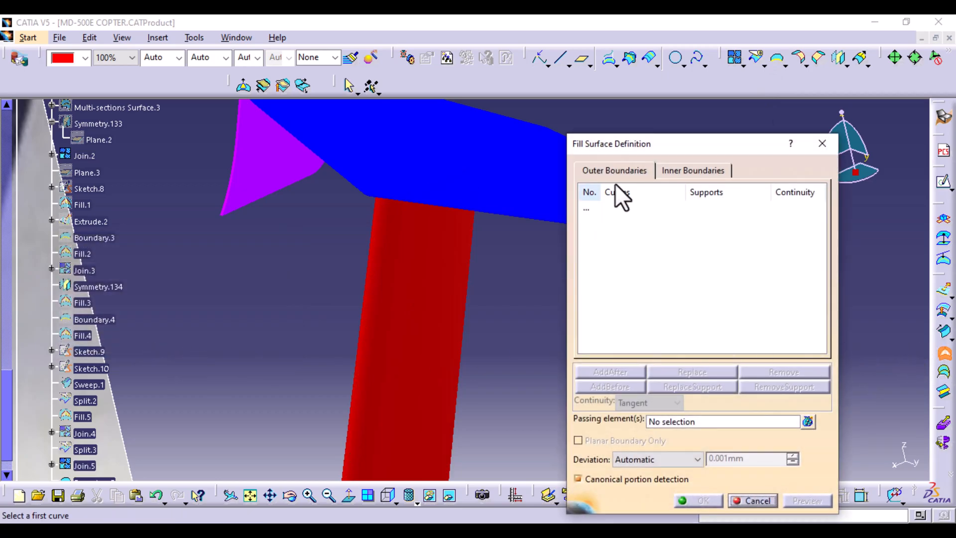
{"action": "left_click_drag", "start_coordinate": [675, 154], "coordinate": [801, 191]}
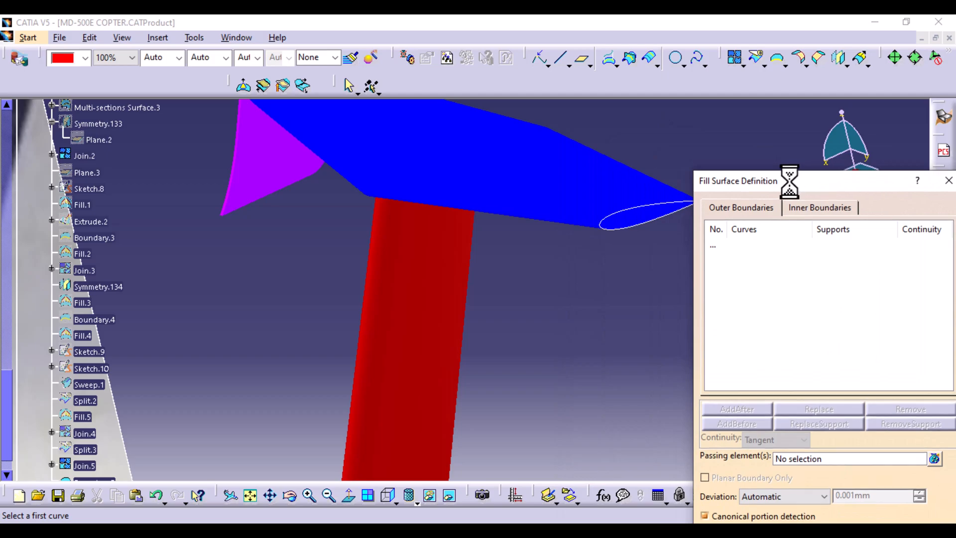
{"action": "left_click", "coordinate": [641, 214]}
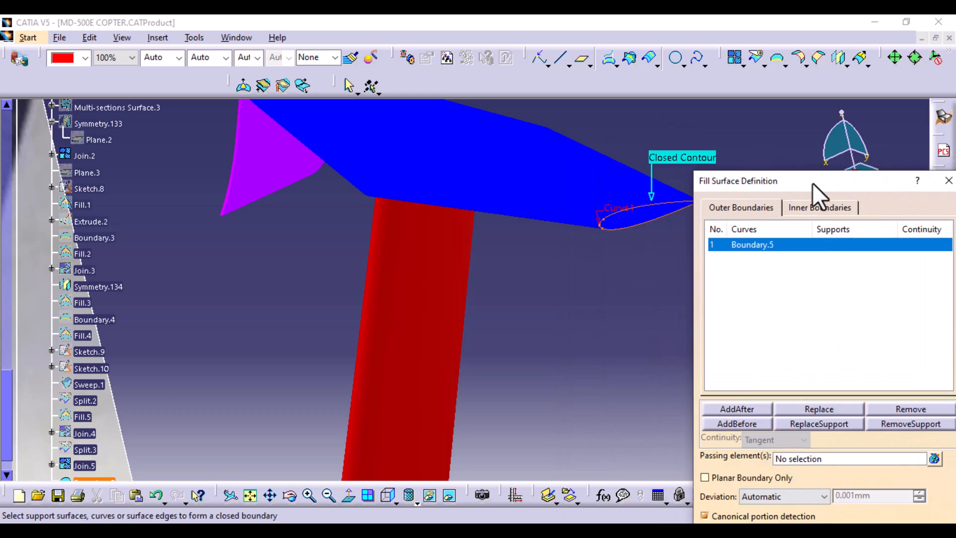
{"action": "left_click_drag", "start_coordinate": [813, 184], "coordinate": [801, 81]}
{"action": "left_click", "coordinate": [813, 435]}
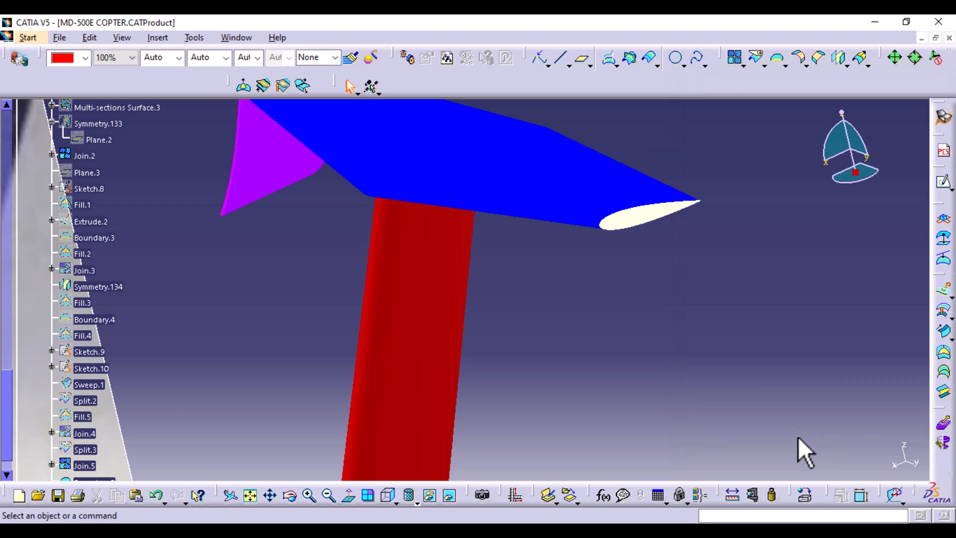
- Hide the tip curve Boundary.5 and the mirrored end plate Symmetry.134 to expose the horizontal stabilizer's other tip
{"action": "right_click", "coordinate": [108, 331]}
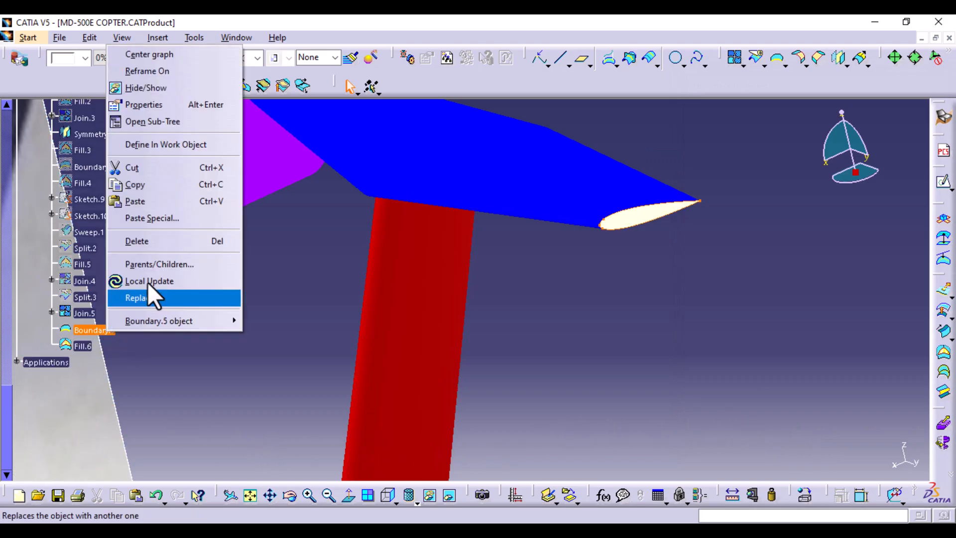
{"action": "left_click", "coordinate": [173, 93]}
{"action": "middle_click_drag", "start_coordinate": [206, 173], "coordinate": [393, 318]}
{"action": "right_click", "coordinate": [387, 298]}
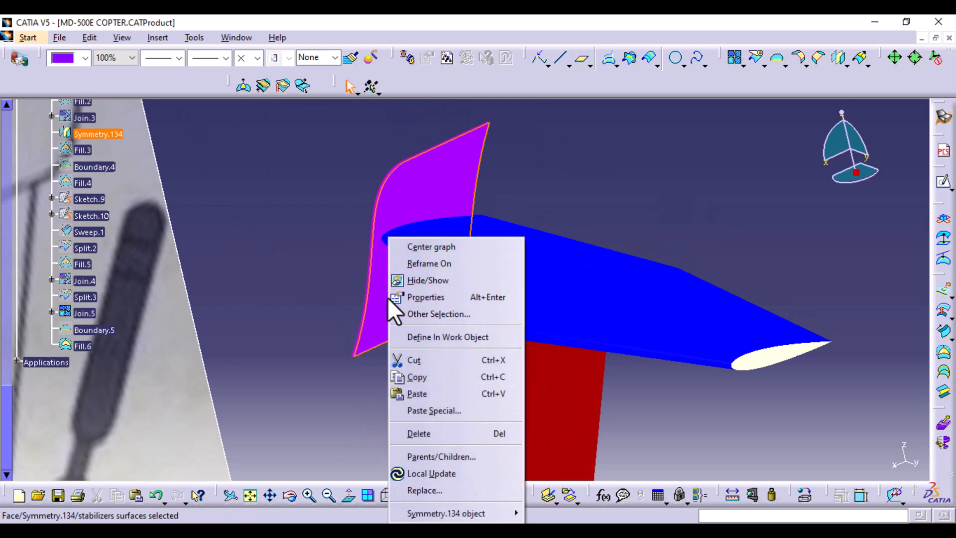
{"action": "left_click", "coordinate": [447, 281]}
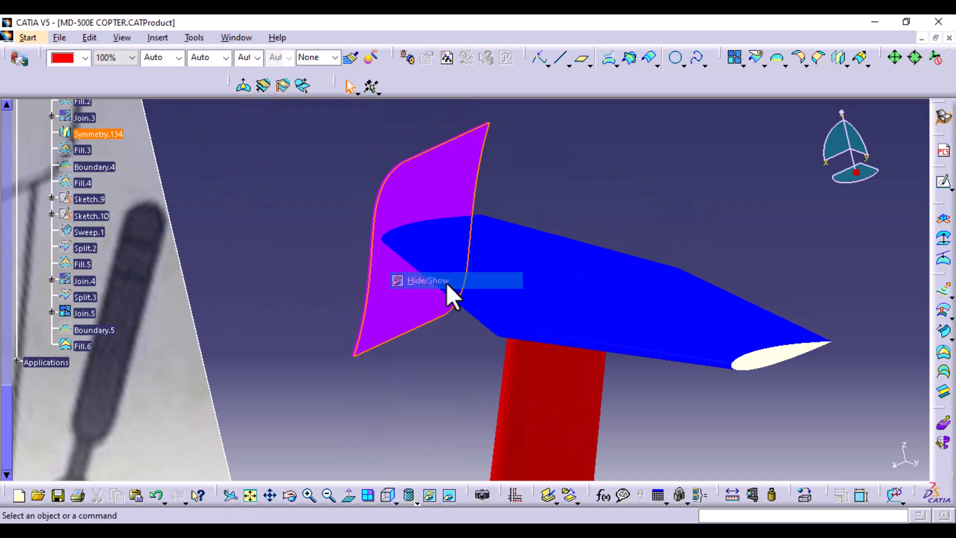
- Extract the boundary of the horizontal stabilizer's remaining open tip with Point continuity propagation
{"action": "left_click", "coordinate": [777, 61]}
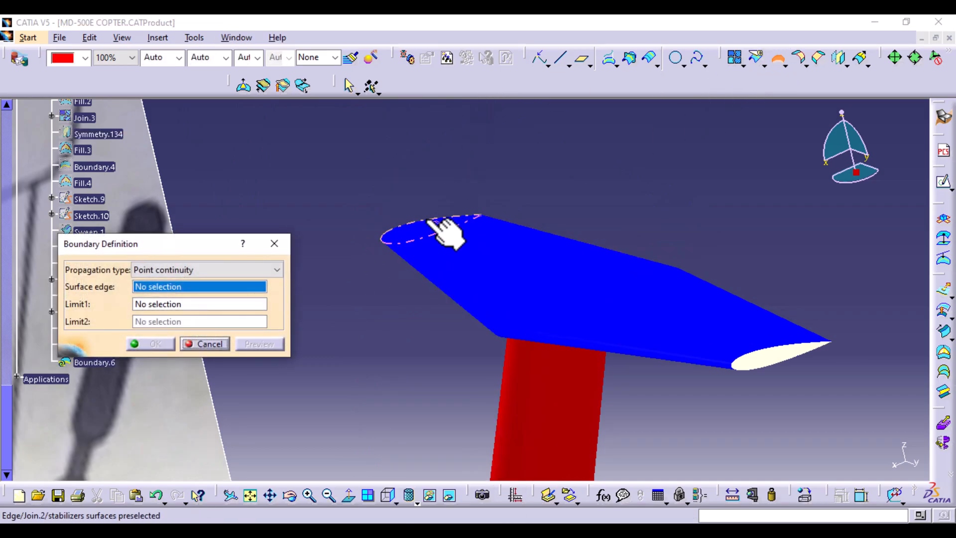
{"action": "left_click", "coordinate": [438, 227]}
{"action": "left_click", "coordinate": [155, 344]}
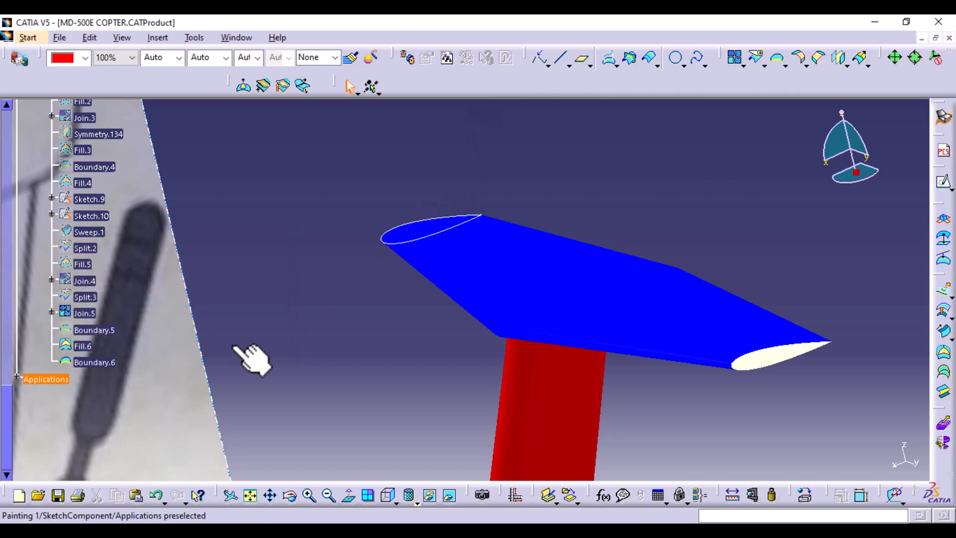
- Close the stabilizer's remaining open tip with a Fill surface bounded by Boundary.6, and hide that boundary curve
{"action": "left_click", "coordinate": [942, 354]}
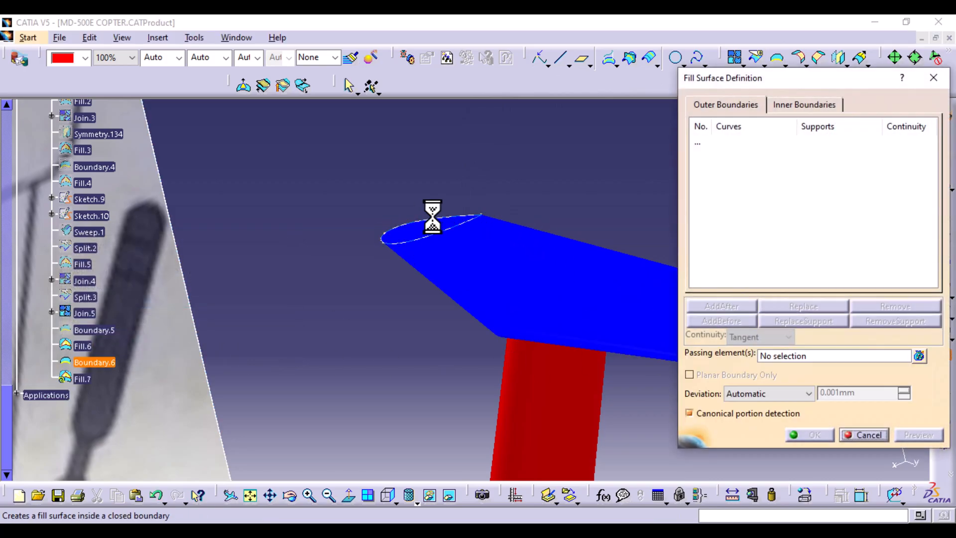
{"action": "left_click", "coordinate": [433, 223]}
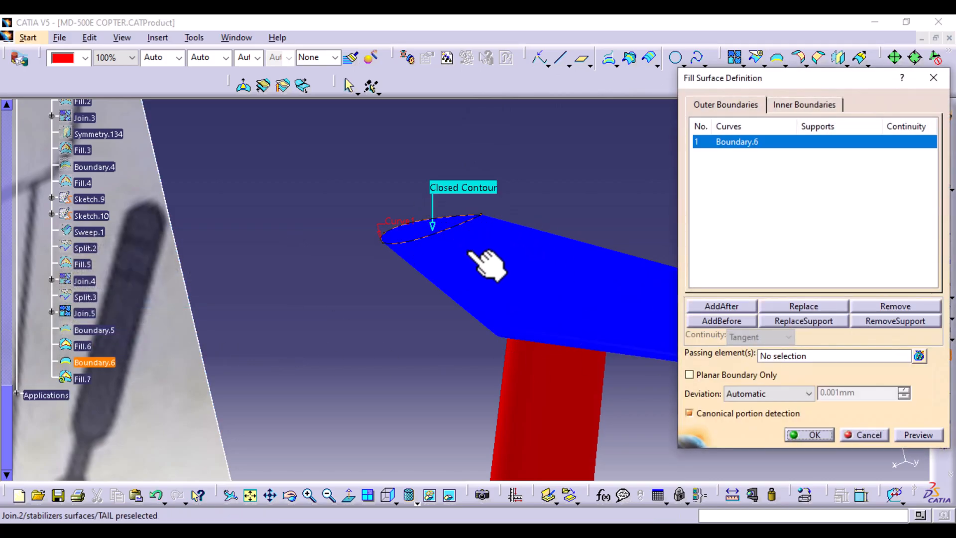
{"action": "left_click", "coordinate": [817, 433]}
{"action": "right_click", "coordinate": [95, 361]}
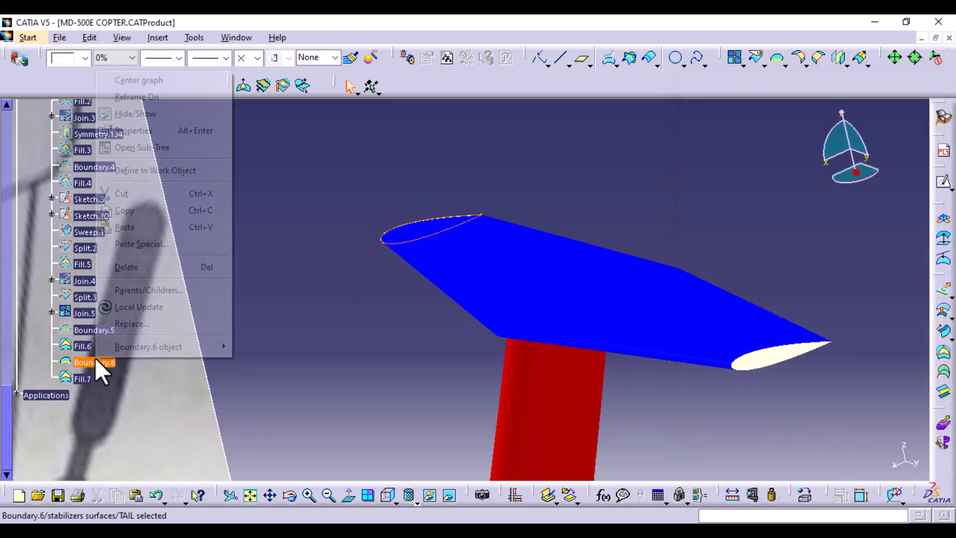
{"action": "left_click", "coordinate": [156, 114]}
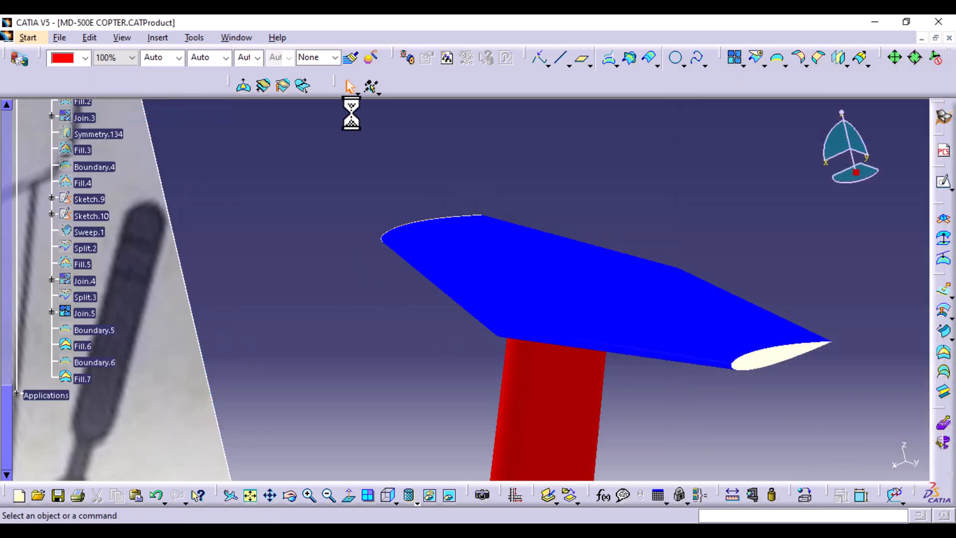
- Join the tip caps Fill.6 and Fill.7 with the horizontal stabilizer surface Join.2, using a 0.001 mm merging distance
{"action": "left_click", "coordinate": [737, 59]}
{"action": "left_click_drag", "start_coordinate": [719, 165], "coordinate": [225, 136]}
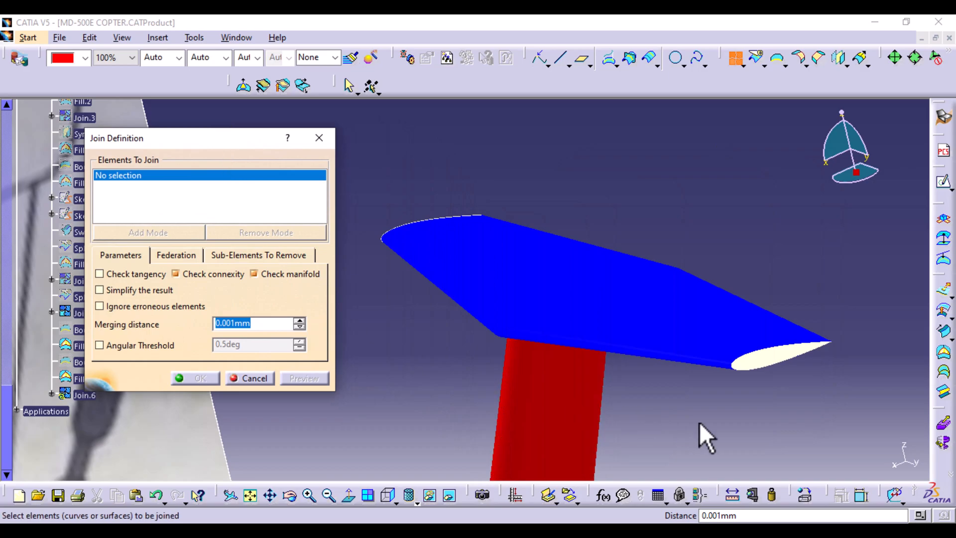
{"action": "left_click", "coordinate": [767, 360]}
{"action": "left_click", "coordinate": [661, 321]}
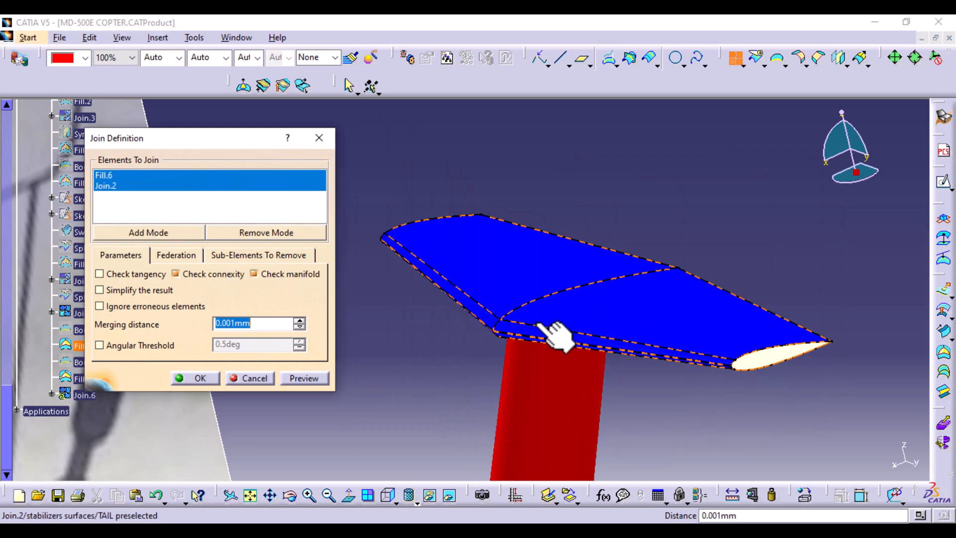
{"action": "middle_click_drag", "start_coordinate": [358, 316], "coordinate": [660, 367]}
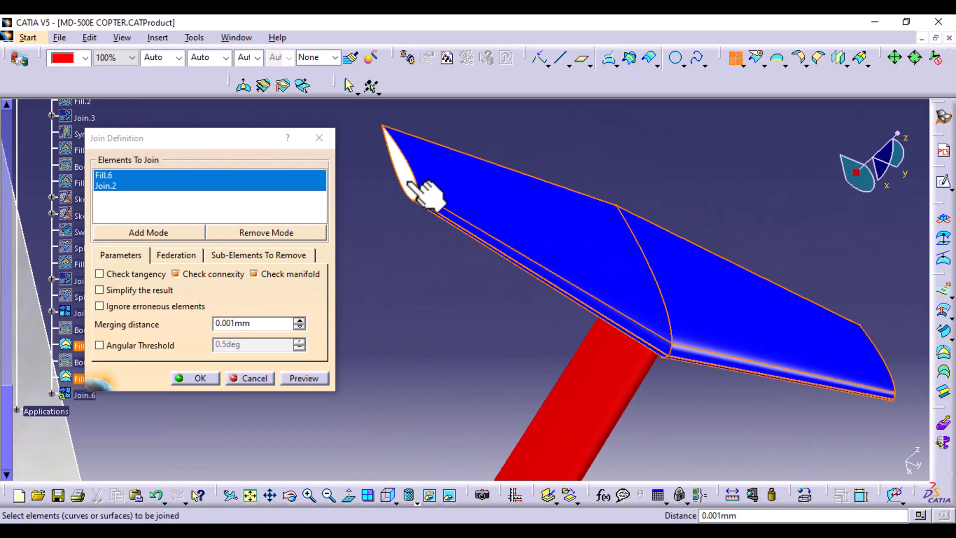
{"action": "left_click", "coordinate": [410, 185]}
{"action": "left_click", "coordinate": [300, 376]}
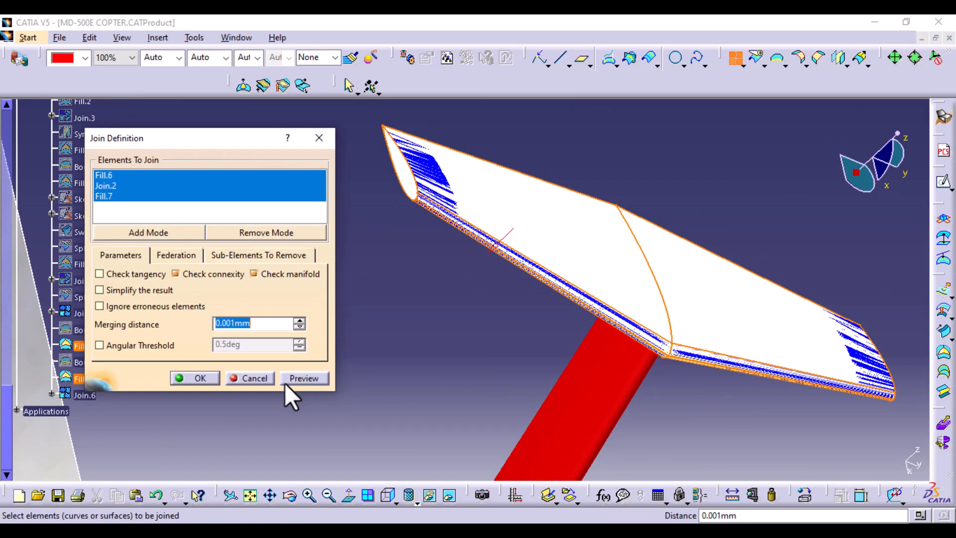
{"action": "left_click", "coordinate": [196, 376]}
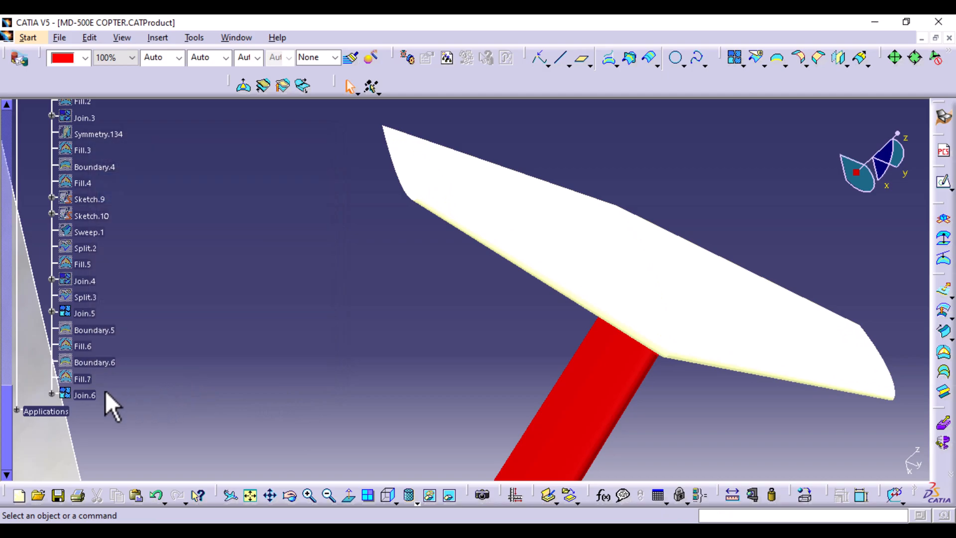
- Color the joined horizontal stabilizer surface Join.6 blue
{"action": "left_click", "coordinate": [84, 396]}
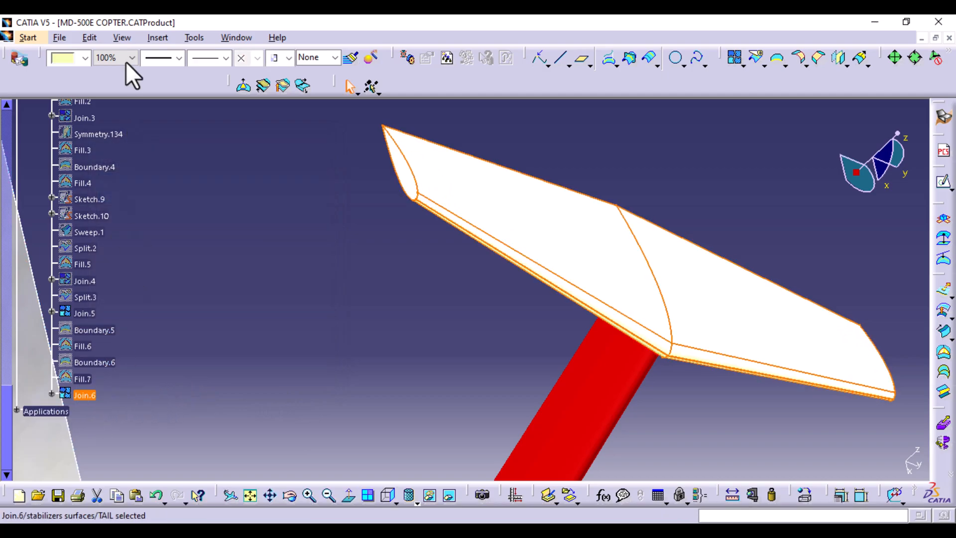
{"action": "left_click", "coordinate": [85, 58]}
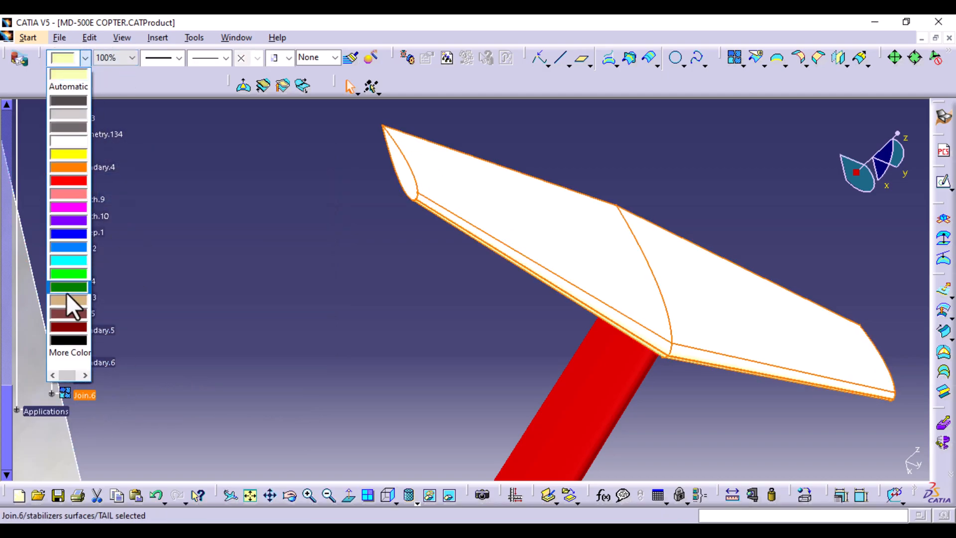
{"action": "left_click", "coordinate": [75, 234]}
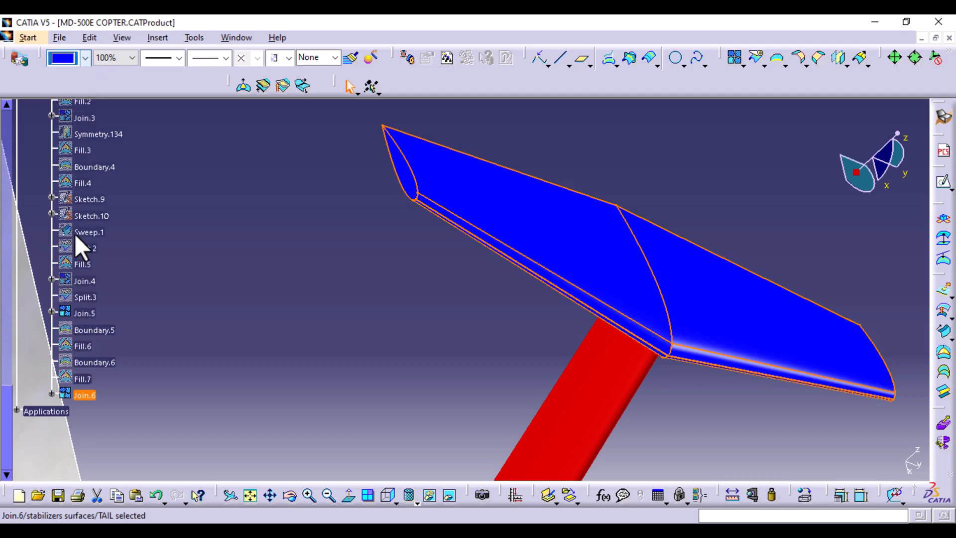
{"action": "left_click", "coordinate": [343, 361]}
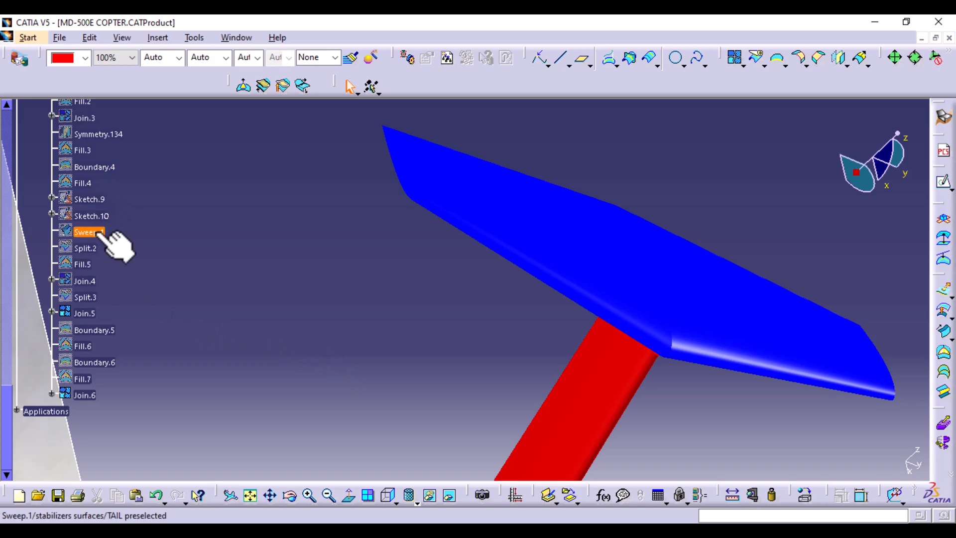
- Show the two end plates Join.3 and Symmetry.134 again
{"action": "right_click", "coordinate": [84, 118]}
{"action": "left_click", "coordinate": [142, 160]}
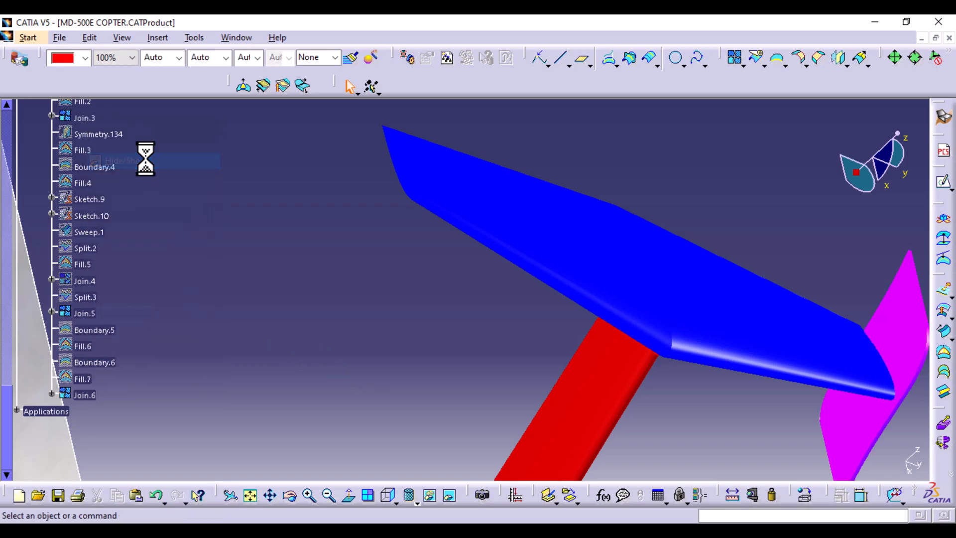
{"action": "right_click", "coordinate": [103, 136]}
{"action": "left_click", "coordinate": [155, 174]}
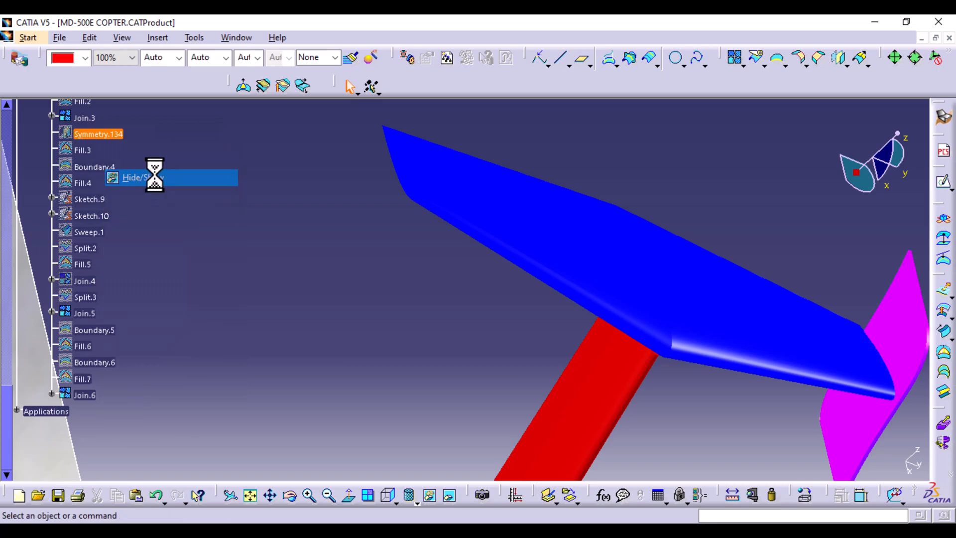
- Color both end plates, Join.3 and Symmetry.134, blue to match the horizontal stabilizer
{"action": "left_click", "coordinate": [85, 118]}
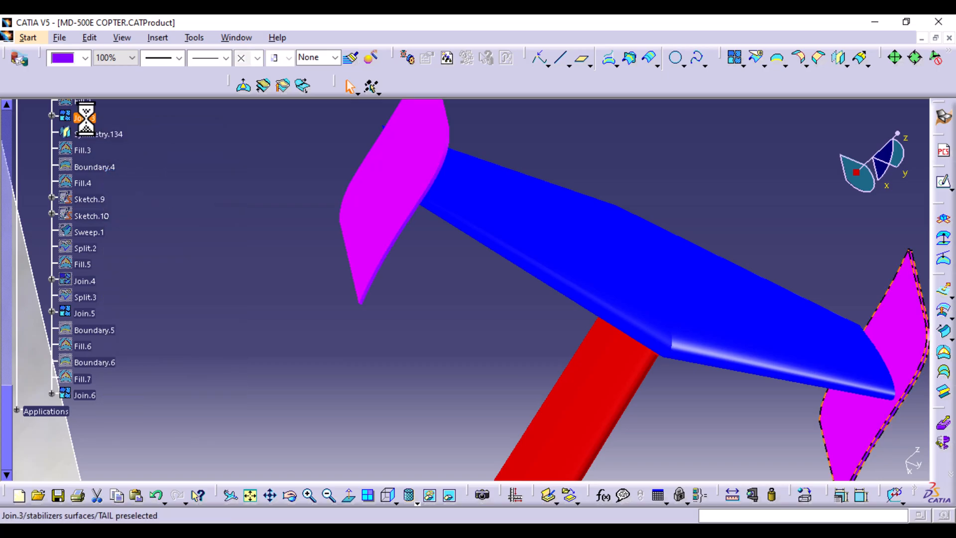
{"action": "left_click", "coordinate": [47, 121]}
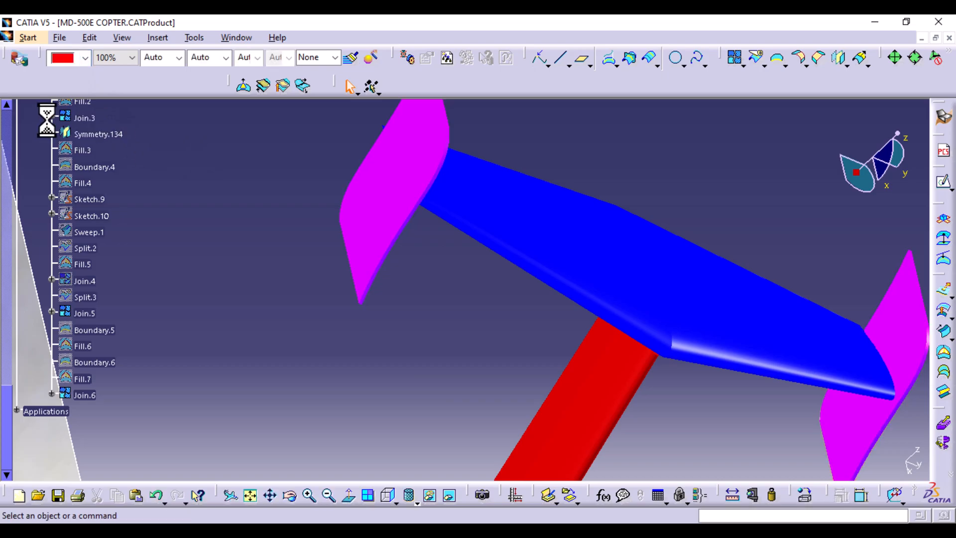
{"action": "left_click", "coordinate": [89, 118]}
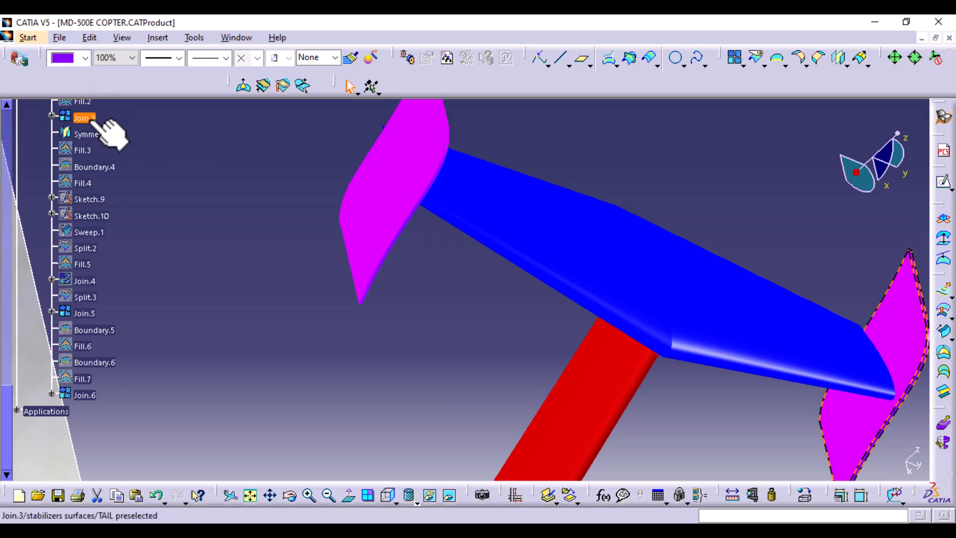
{"action": "left_click", "coordinate": [84, 62]}
{"action": "left_click", "coordinate": [80, 232]}
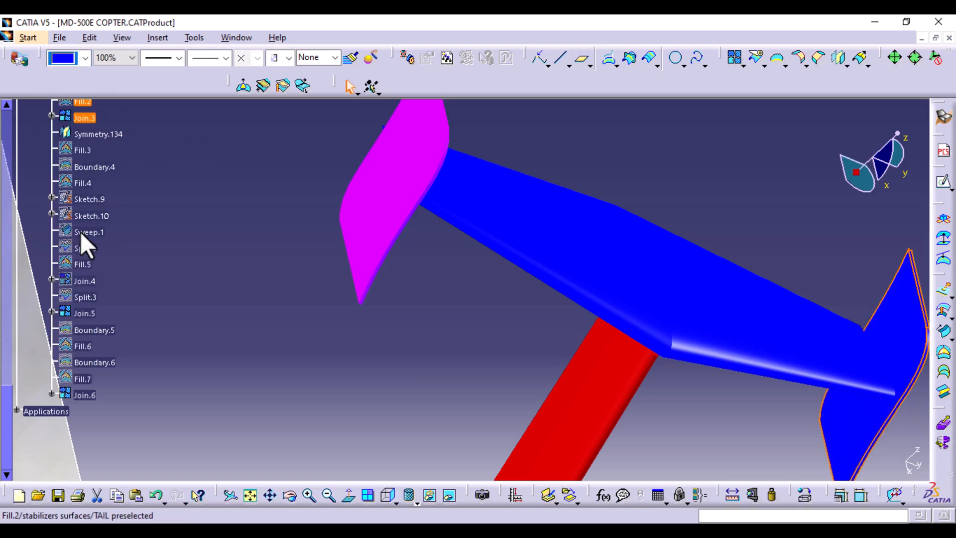
{"action": "left_click", "coordinate": [103, 137]}
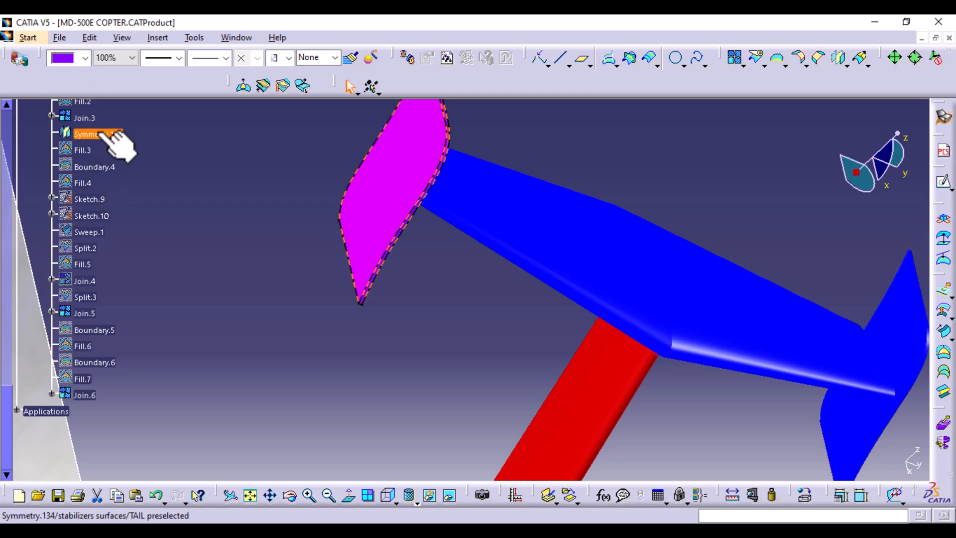
{"action": "left_click", "coordinate": [85, 58]}
{"action": "left_click", "coordinate": [80, 232]}
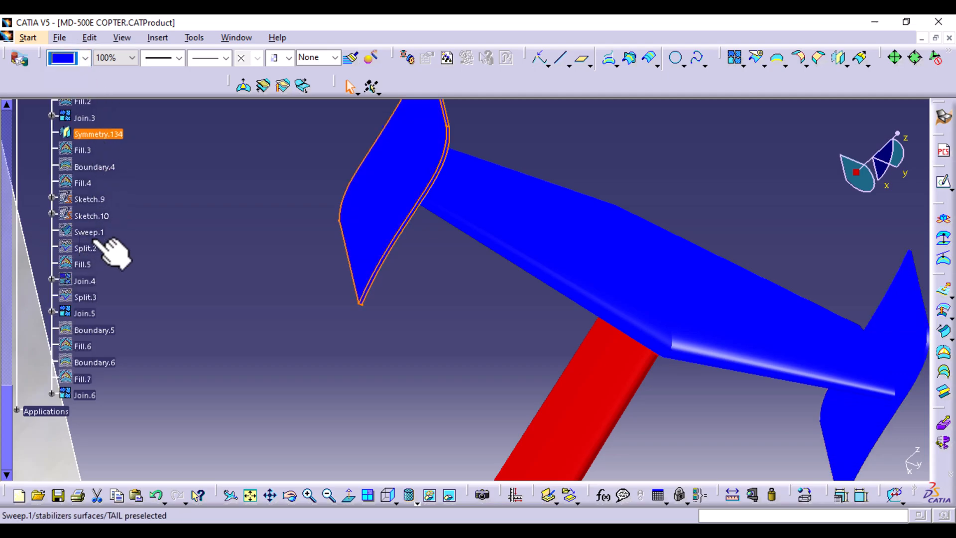
{"action": "left_click", "coordinate": [225, 319]}
- Create a sketch on the side plane of the tail's axis system and orient it to the standard right view
{"action": "middle_click_drag", "start_coordinate": [293, 312], "coordinate": [554, 336]}
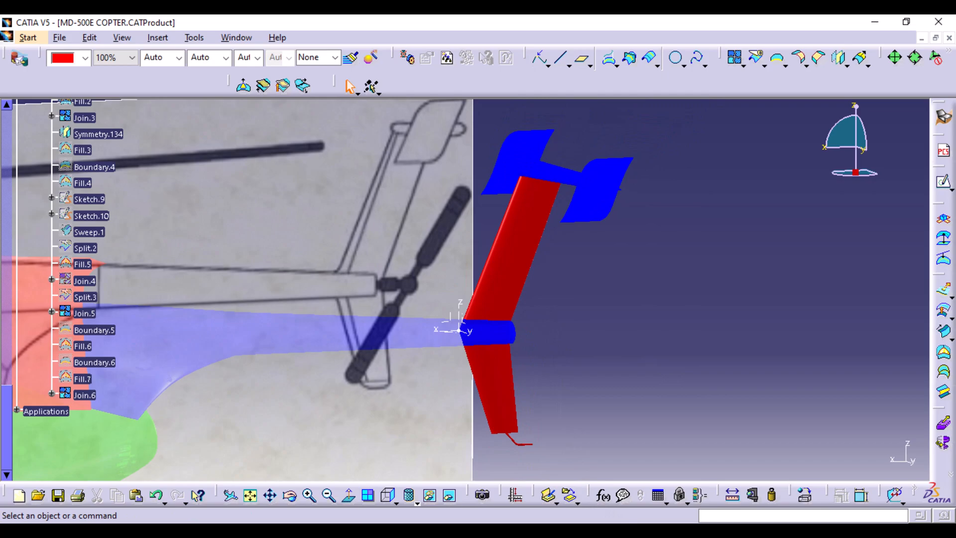
{"action": "middle_click_drag", "start_coordinate": [416, 95], "coordinate": [676, 334]}
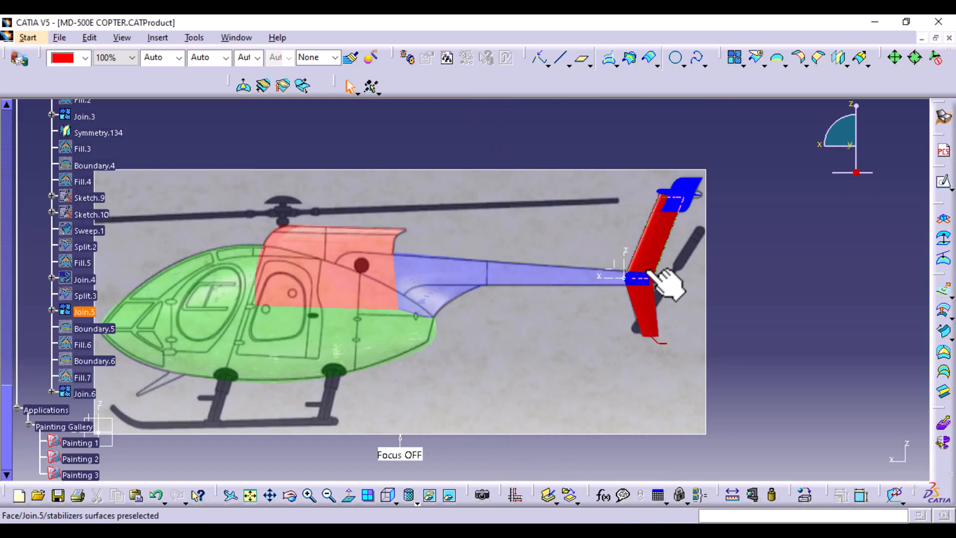
{"action": "mouse_move", "coordinate": [703, 302]}
{"action": "middle_mouse_down"}
{"action": "mouse_move", "coordinate": [629, 283]}
{"action": "mouse_move", "coordinate": [552, 331]}
{"action": "mouse_move", "coordinate": [601, 363]}
{"action": "middle_mouse_up"}
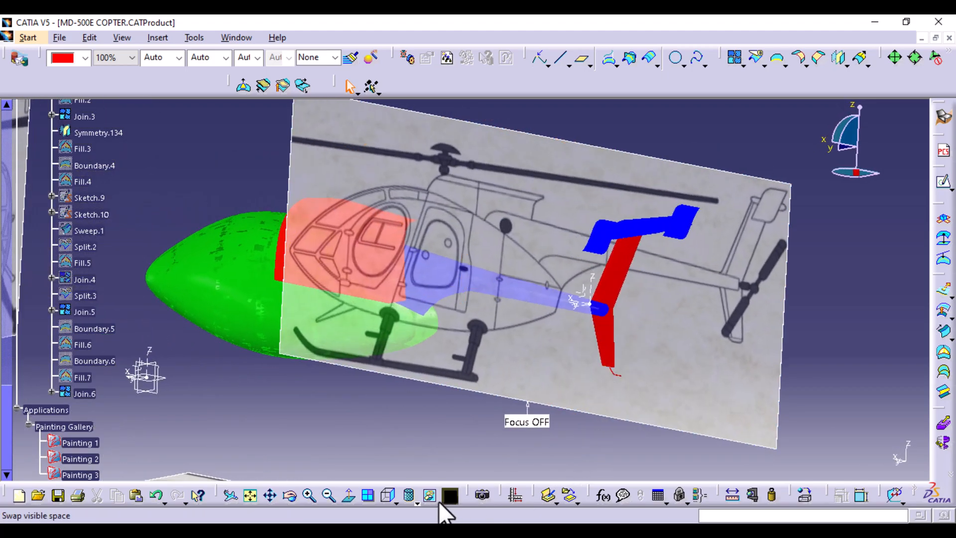
{"action": "left_click", "coordinate": [387, 497]}
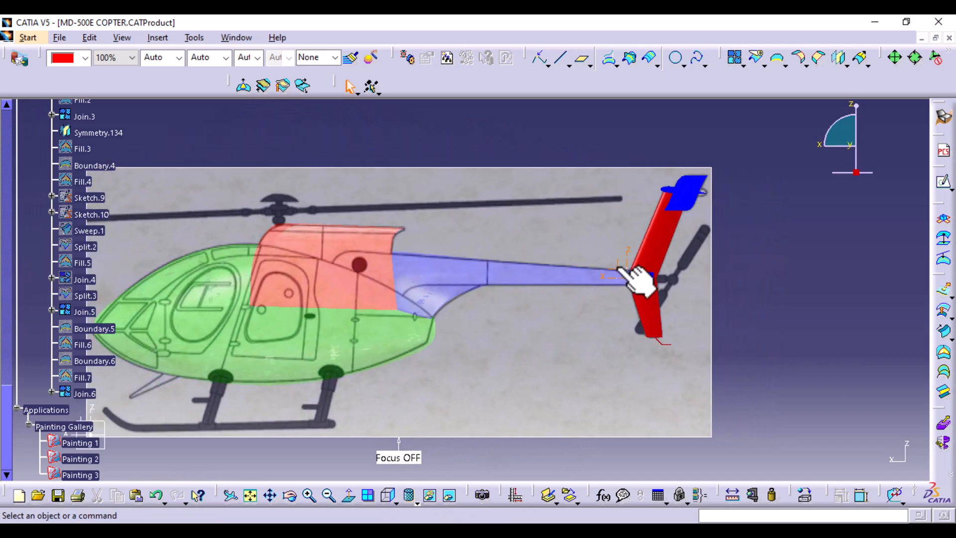
{"action": "left_click", "coordinate": [626, 277]}
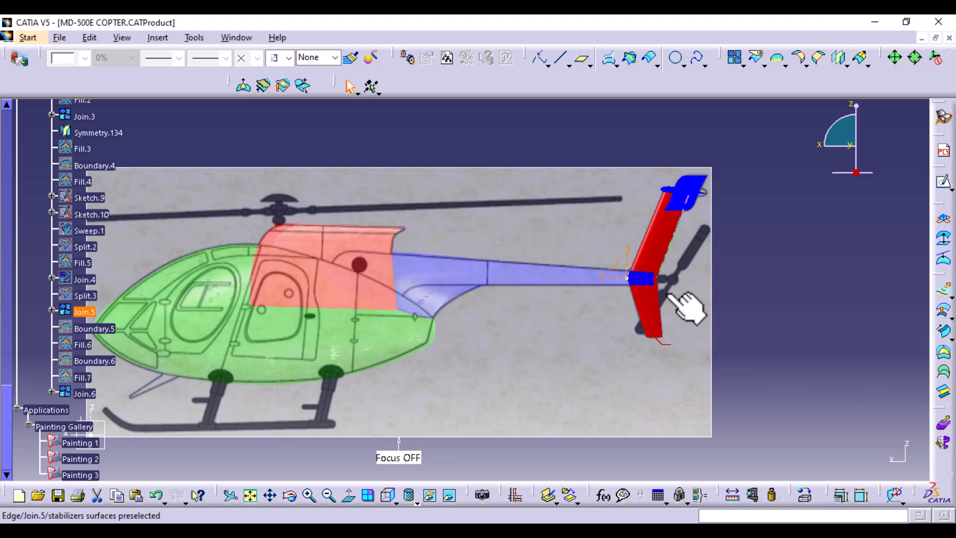
{"action": "left_click", "coordinate": [946, 185]}
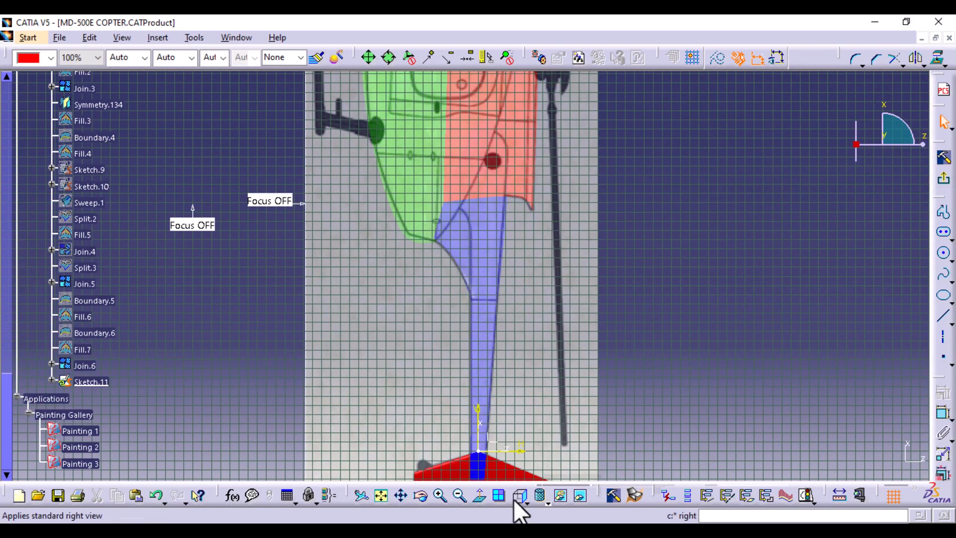
{"action": "left_click", "coordinate": [518, 497]}
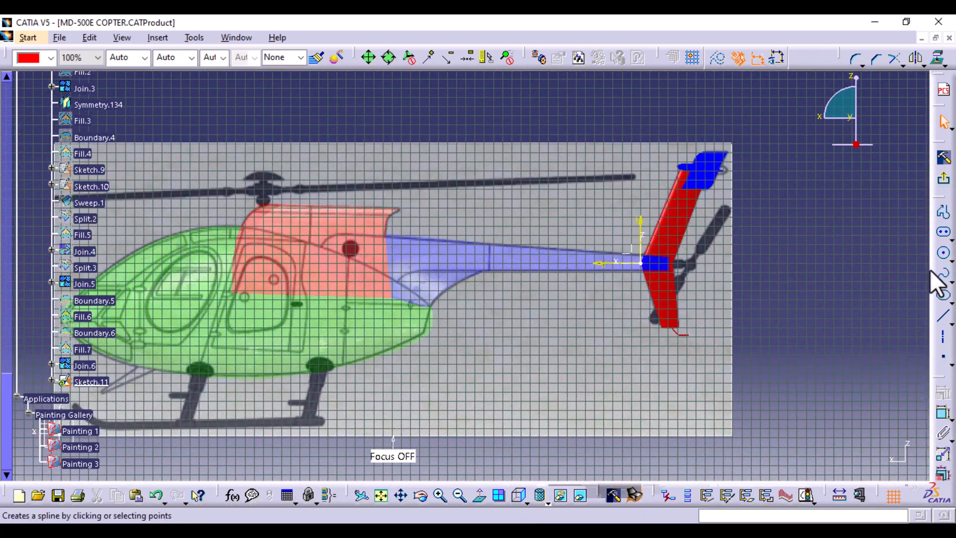
- Sketch a horizontal elongated hole of about 26.5 mm radius at the rear end of the tail boom and exit the sketch
{"action": "left_click", "coordinate": [945, 234]}
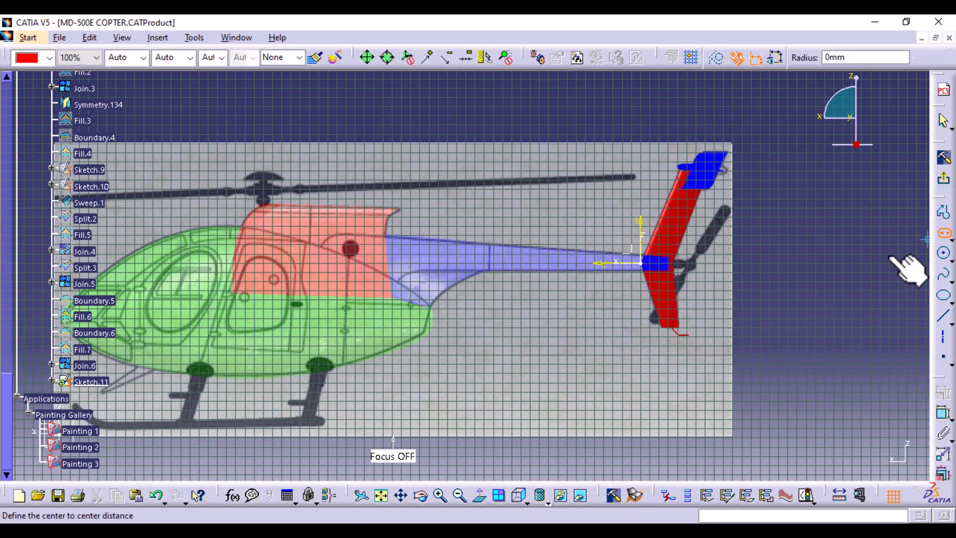
{"action": "middle_click_drag", "start_coordinate": [675, 367], "coordinate": [453, 265]}
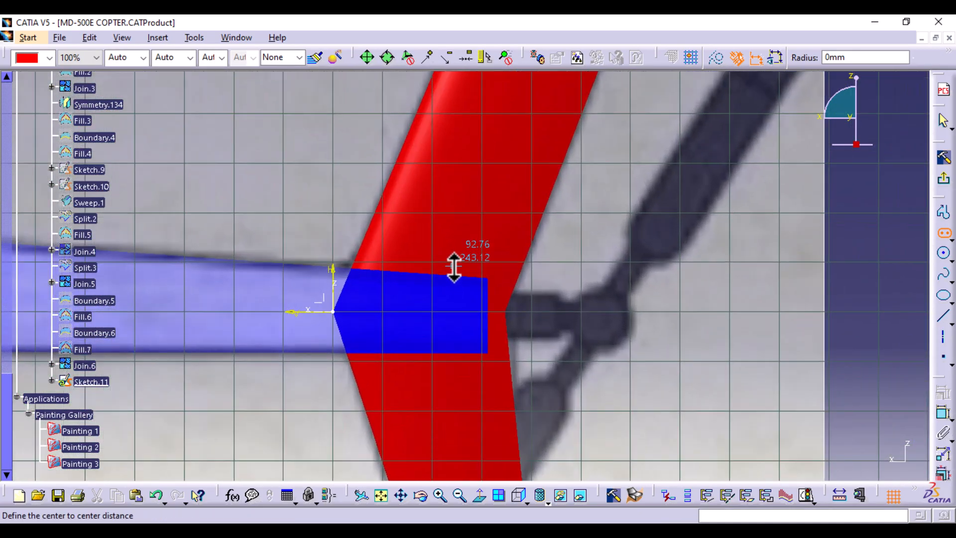
{"action": "left_click", "coordinate": [365, 312]}
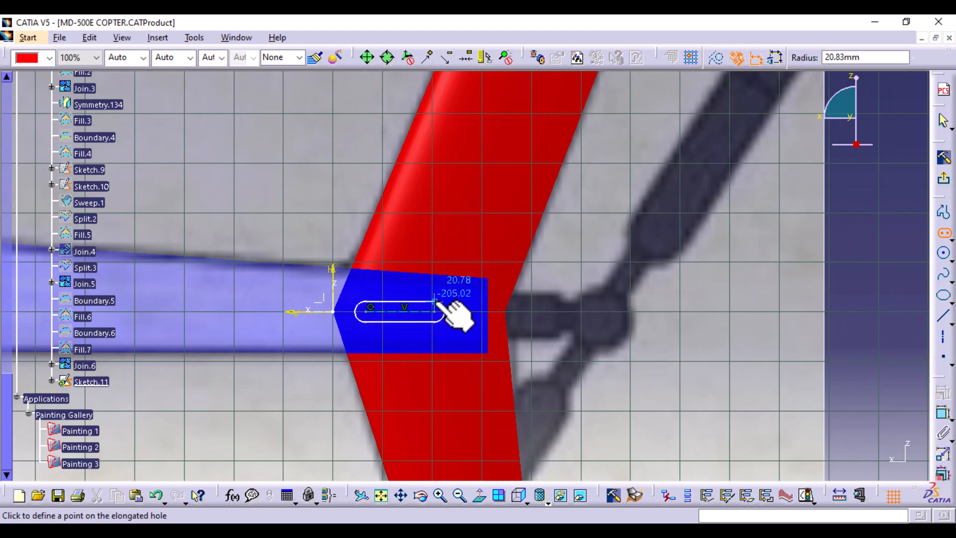
{"action": "left_click", "coordinate": [437, 303]}
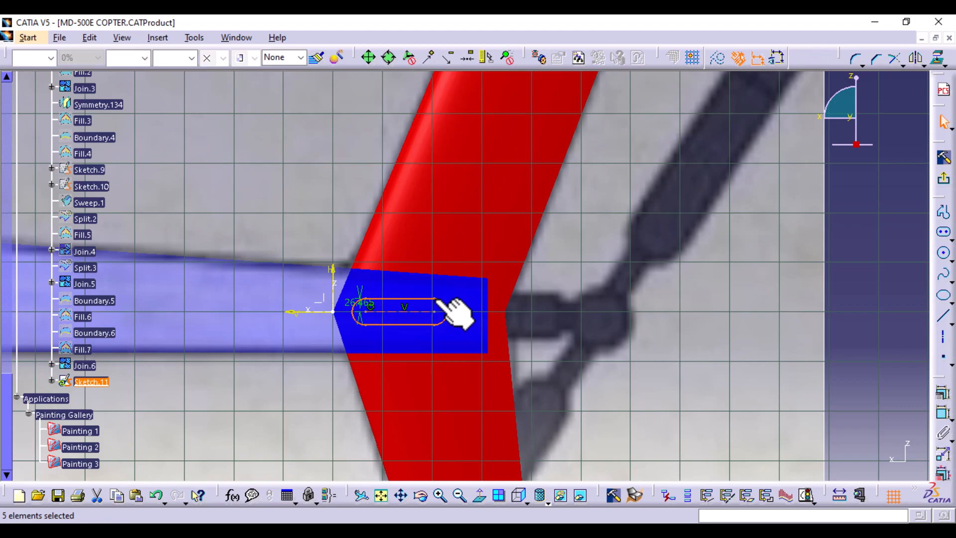
{"action": "left_click", "coordinate": [942, 187]}
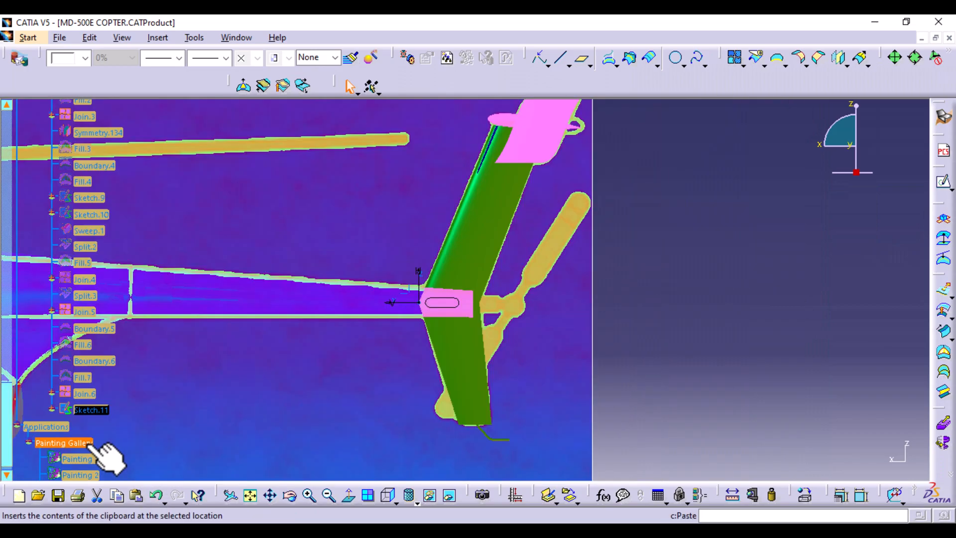
- Hide the Painting Gallery reference images
{"action": "right_click", "coordinate": [86, 444]}
{"action": "left_click", "coordinate": [157, 289]}
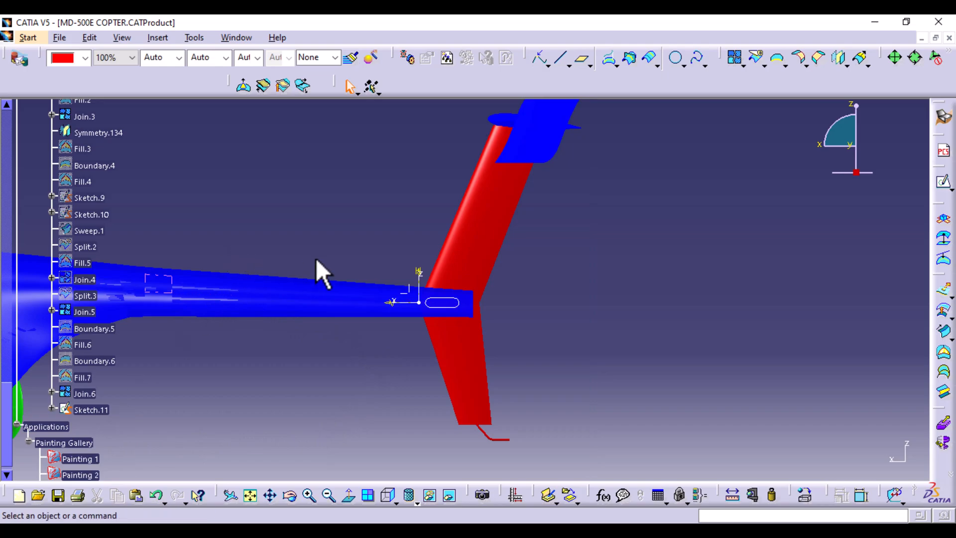
{"action": "middle_click_drag", "start_coordinate": [307, 248], "coordinate": [595, 229]}
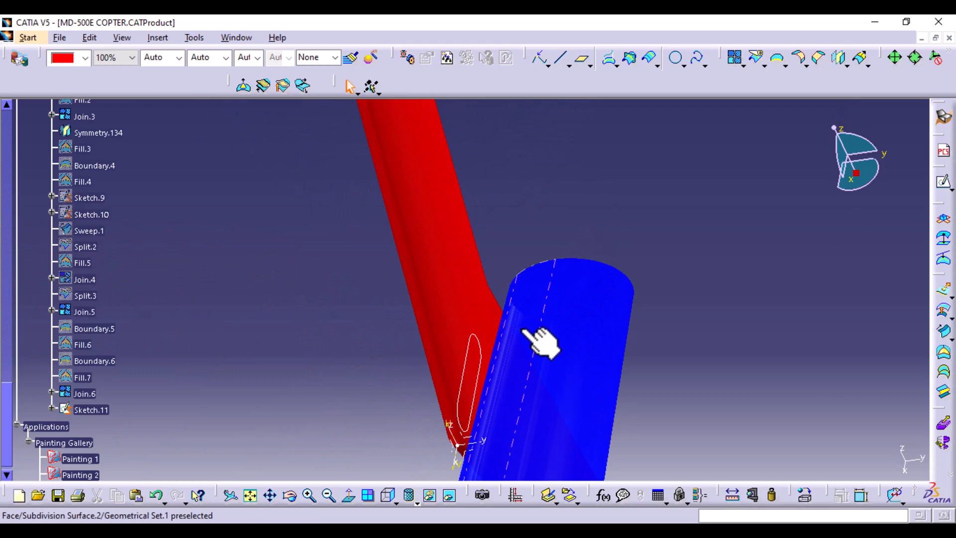
- Set up an extruded surface from the elongated hole sketch, with Limit 1 up to the blue tail boom surface
{"action": "left_click", "coordinate": [945, 298]}
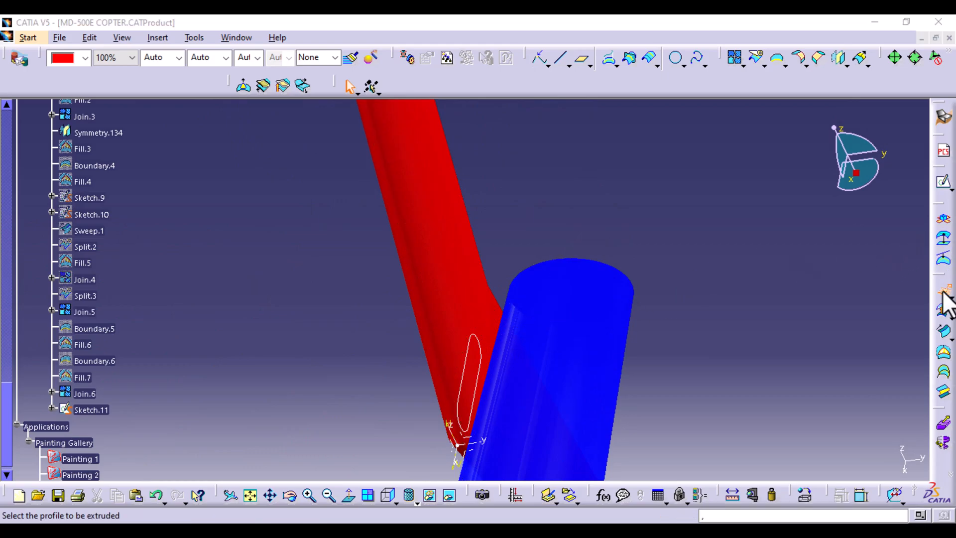
{"action": "left_click", "coordinate": [470, 356]}
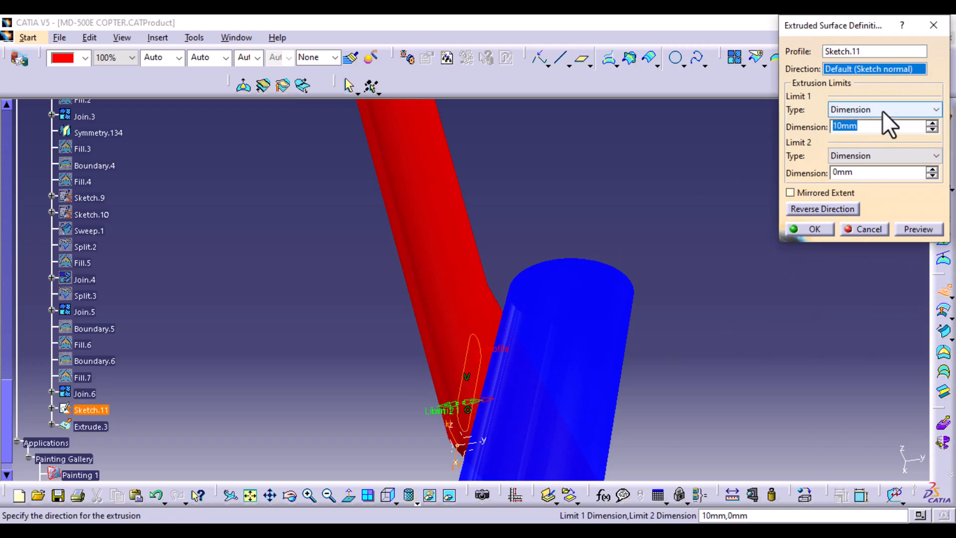
{"action": "left_click", "coordinate": [916, 110]}
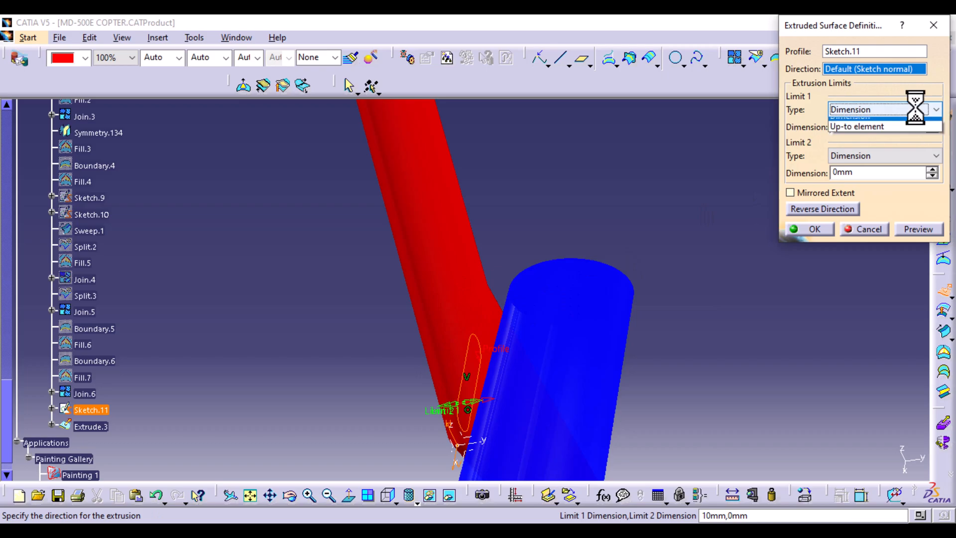
{"action": "left_click", "coordinate": [875, 133]}
{"action": "left_click", "coordinate": [564, 361]}
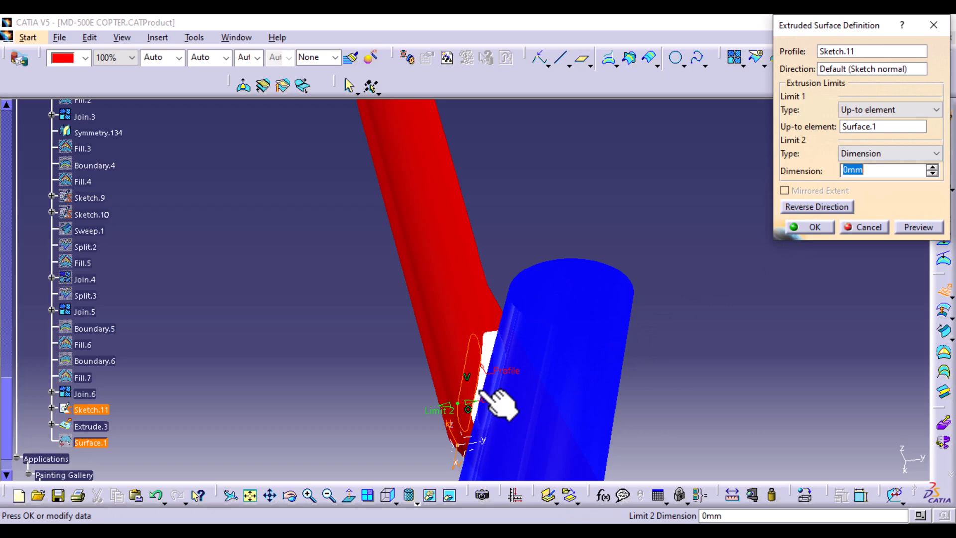
- Set Limit 2 of the extrusion up to the red vertical fin Join.5 and reverse the extrusion direction
{"action": "left_click", "coordinate": [925, 152]}
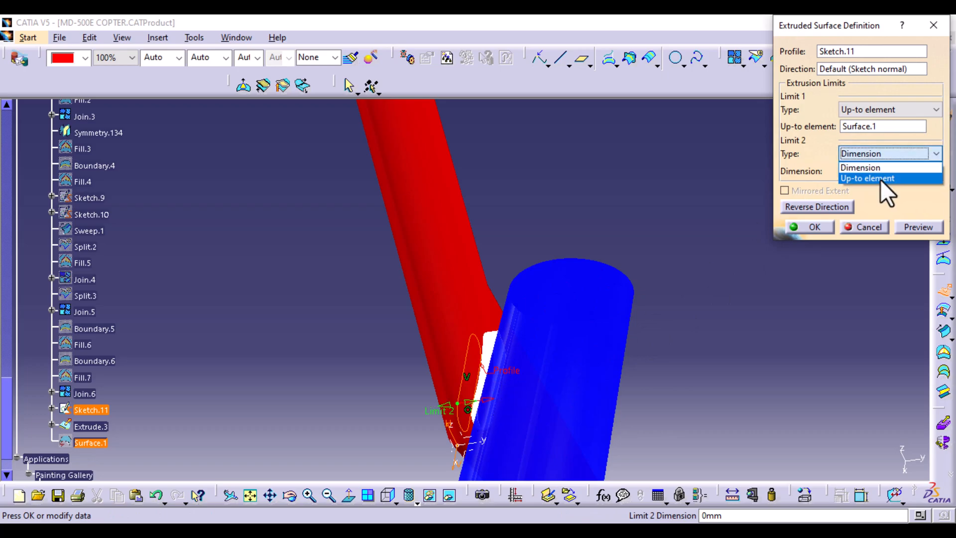
{"action": "left_click", "coordinate": [880, 178]}
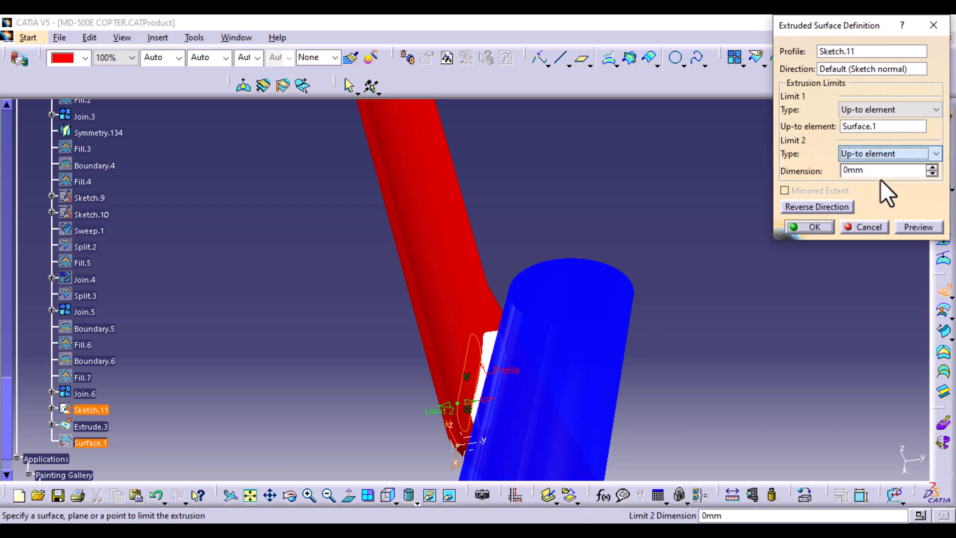
{"action": "left_click", "coordinate": [458, 333]}
{"action": "middle_click_drag", "start_coordinate": [318, 351], "coordinate": [394, 338]}
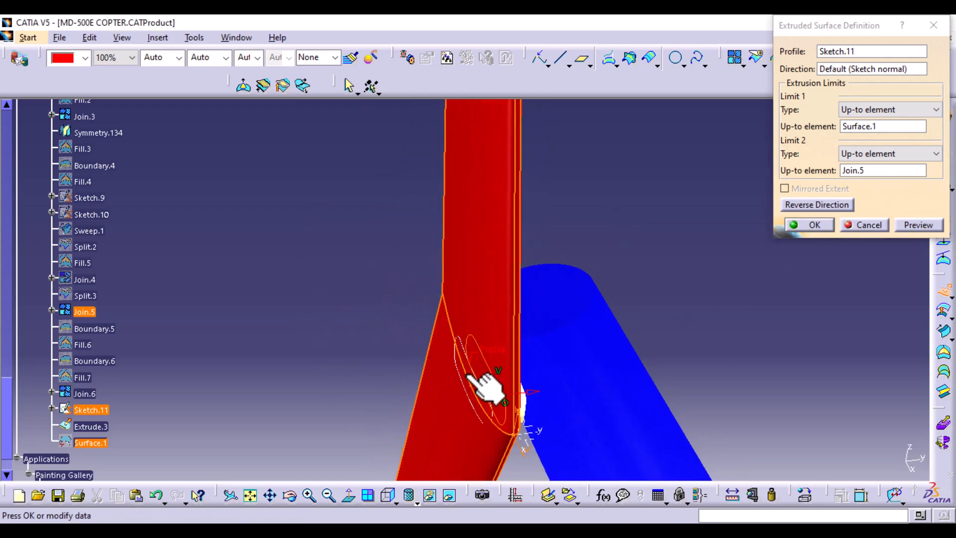
{"action": "left_click", "coordinate": [822, 204]}
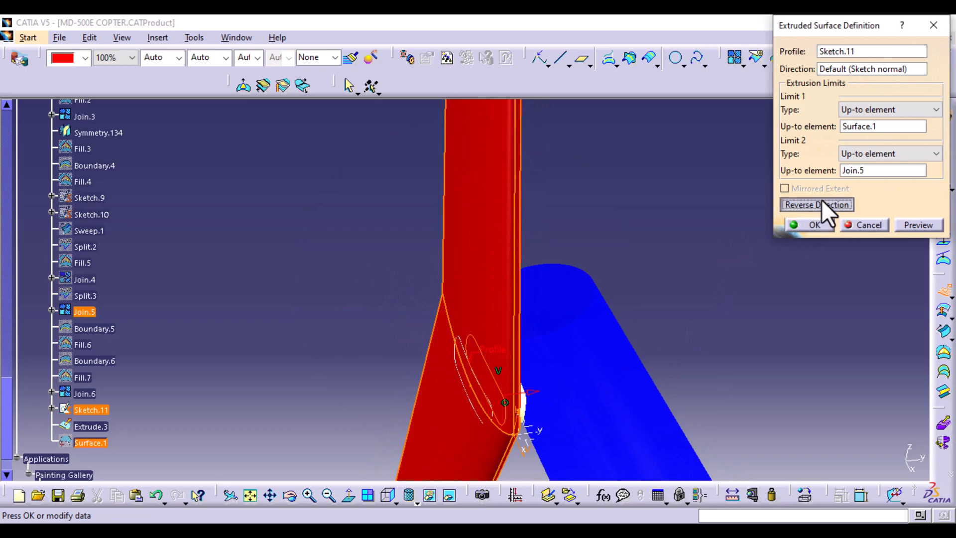
{"action": "middle_click_drag", "start_coordinate": [688, 323], "coordinate": [628, 352]}
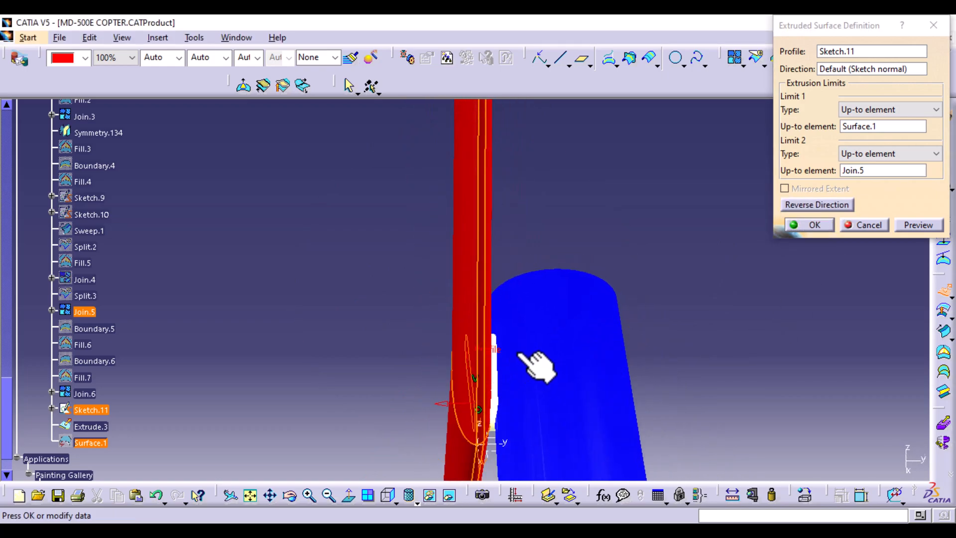
{"action": "right_click", "coordinate": [468, 317]}
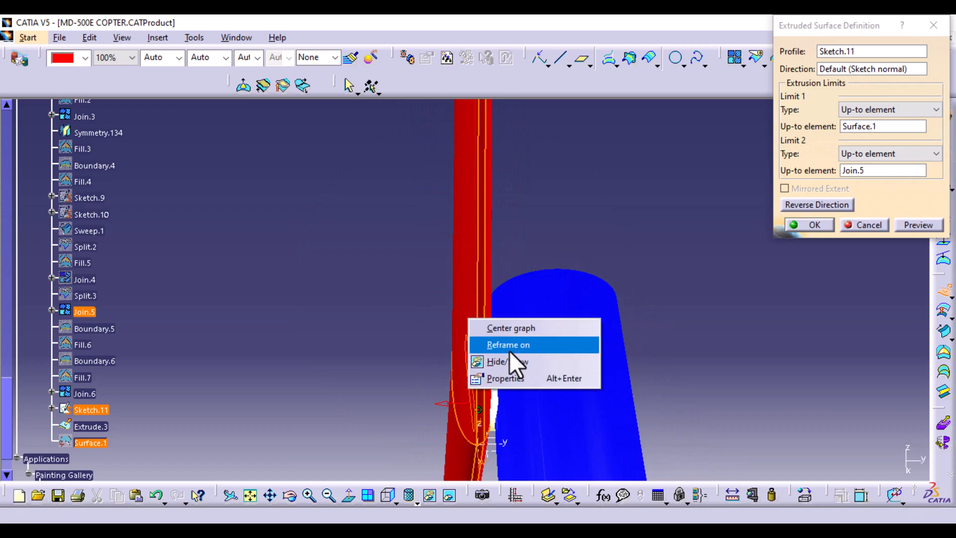
{"action": "left_click", "coordinate": [521, 363]}
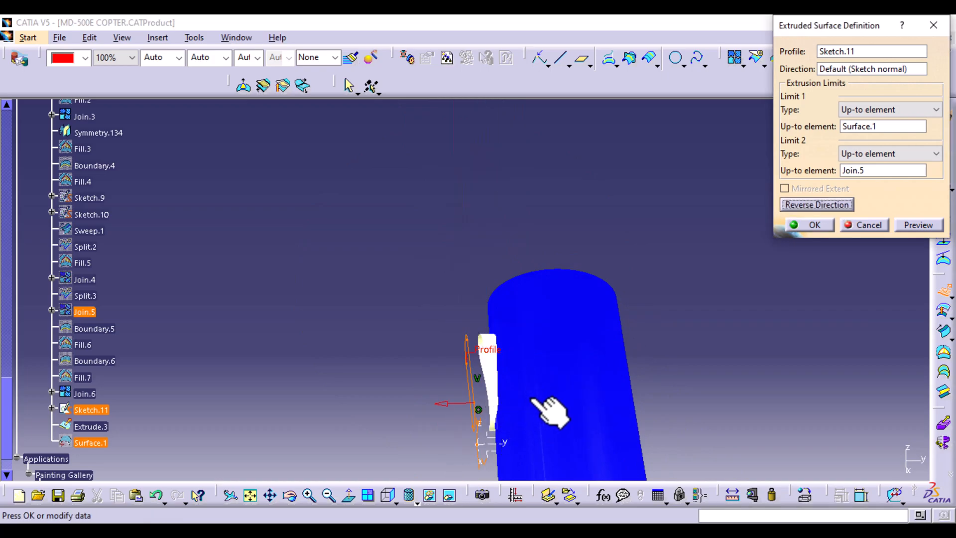
{"action": "left_click", "coordinate": [154, 495]}
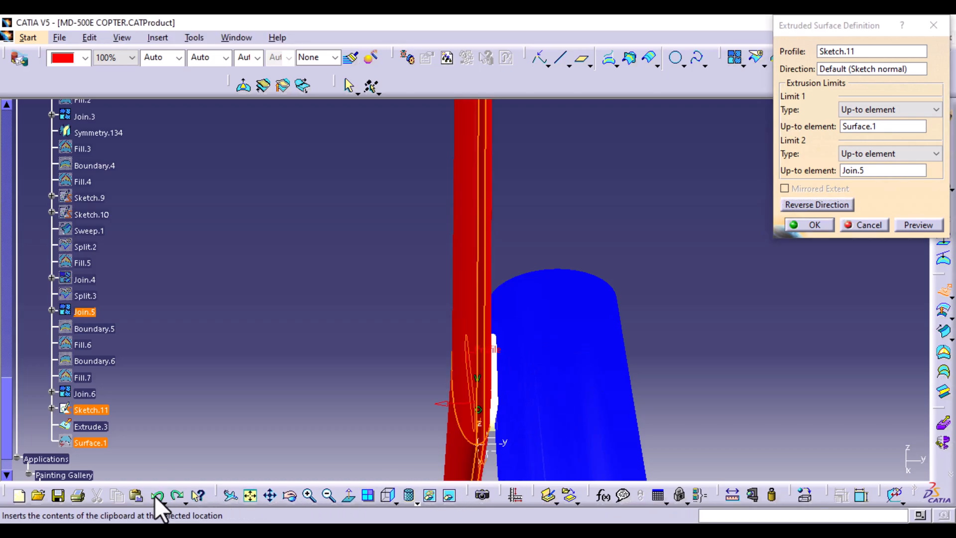
- Preview and create the extruded surface, and hide its profile Sketch.11
{"action": "left_click", "coordinate": [929, 224]}
{"action": "left_click", "coordinate": [812, 225]}
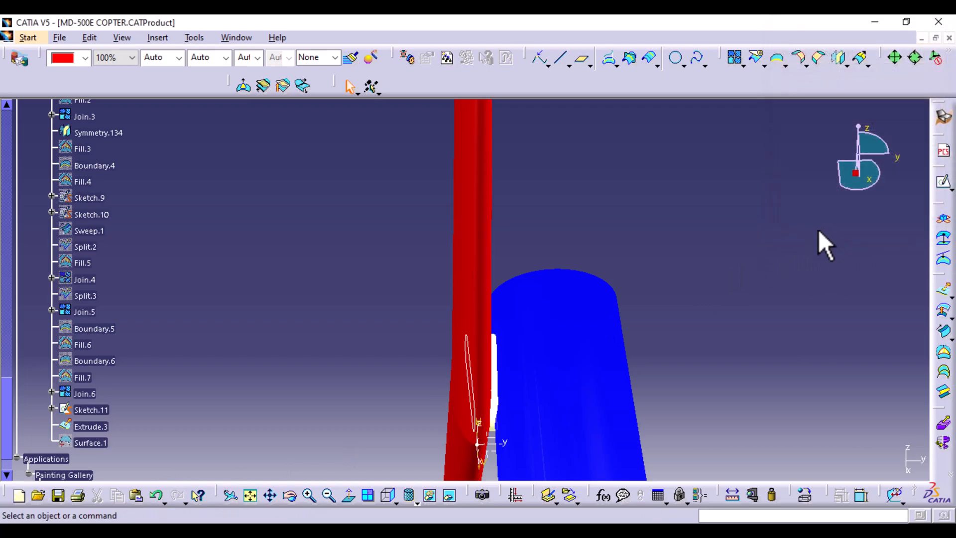
{"action": "right_click", "coordinate": [476, 379]}
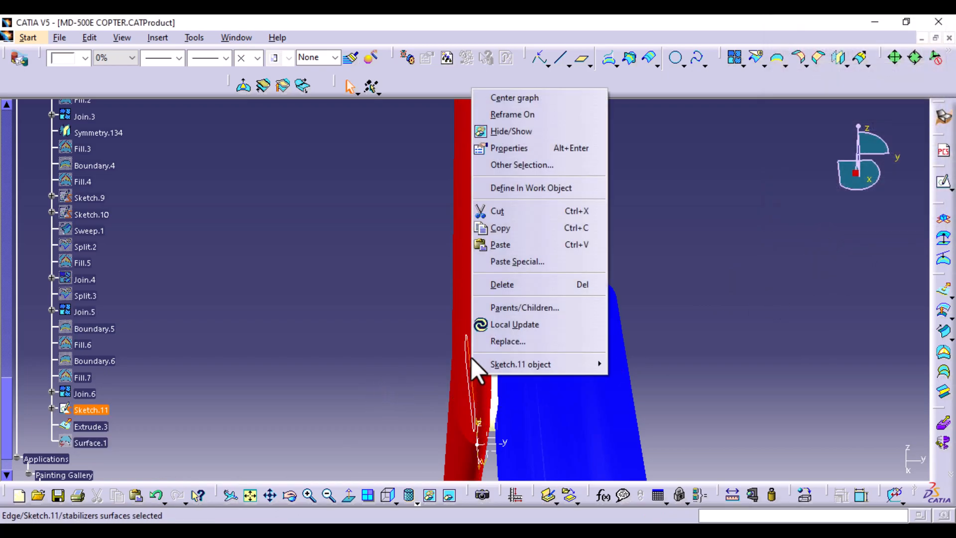
{"action": "left_click", "coordinate": [515, 128]}
{"action": "middle_click_drag", "start_coordinate": [713, 358], "coordinate": [625, 329]}
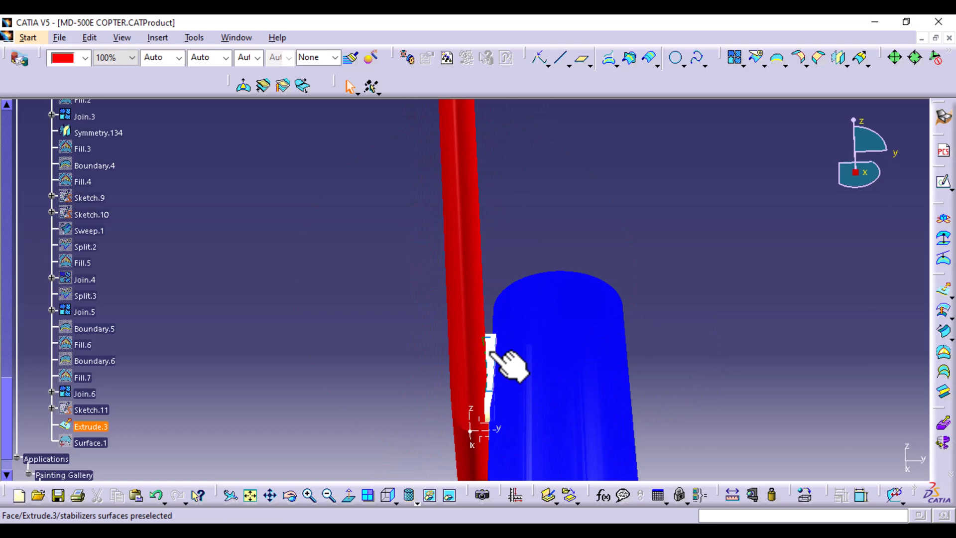
{"action": "right_click", "coordinate": [472, 430]}
{"action": "left_click", "coordinate": [498, 242]}
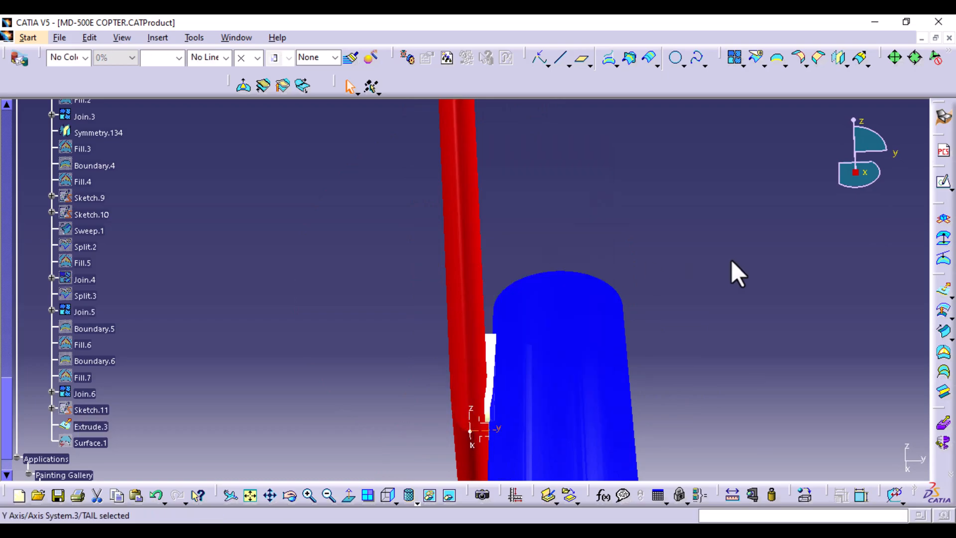
- Set up a split of the vertical fin Join.5 and the tail boom surface, using the extruded slot surface as cutting element
{"action": "left_click", "coordinate": [754, 61]}
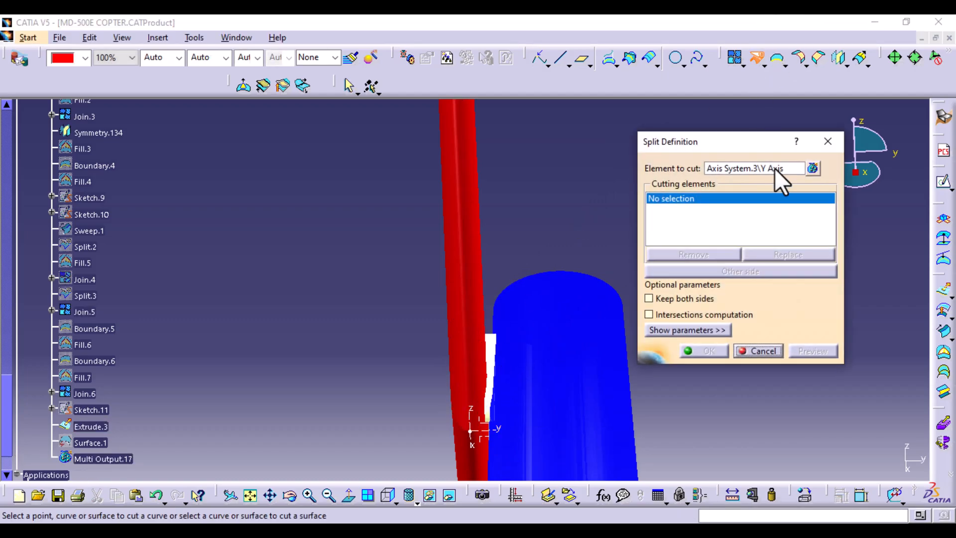
{"action": "left_click", "coordinate": [813, 169]}
{"action": "left_click", "coordinate": [777, 431]}
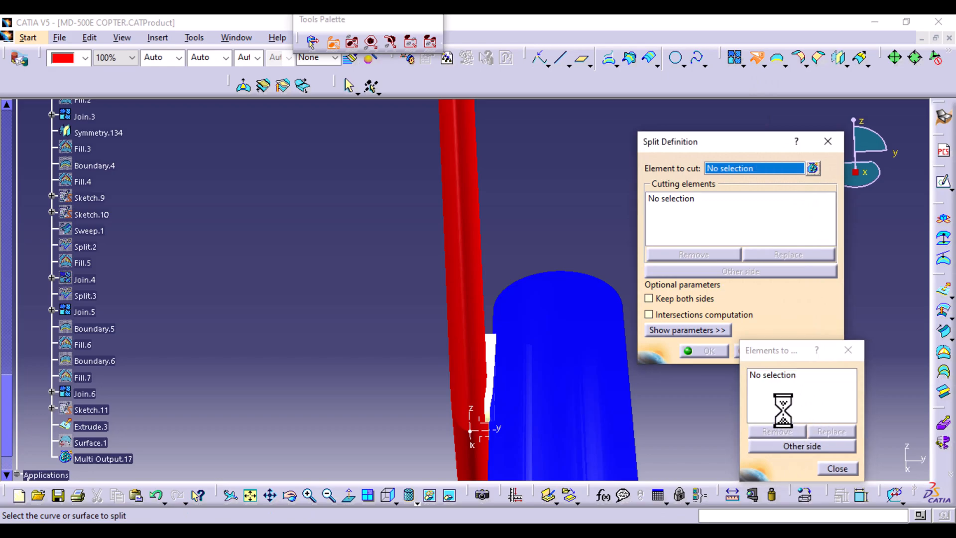
{"action": "left_click", "coordinate": [479, 315]}
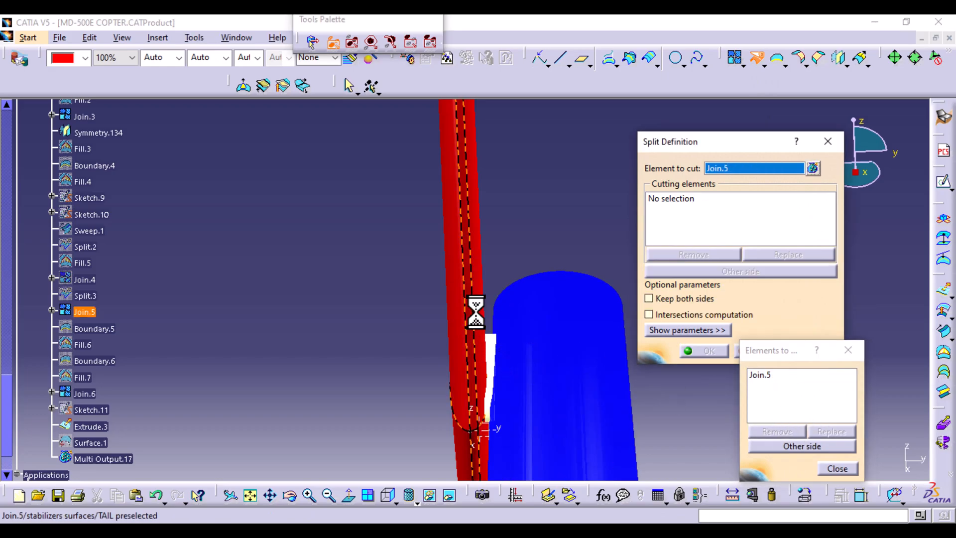
{"action": "left_click", "coordinate": [568, 333]}
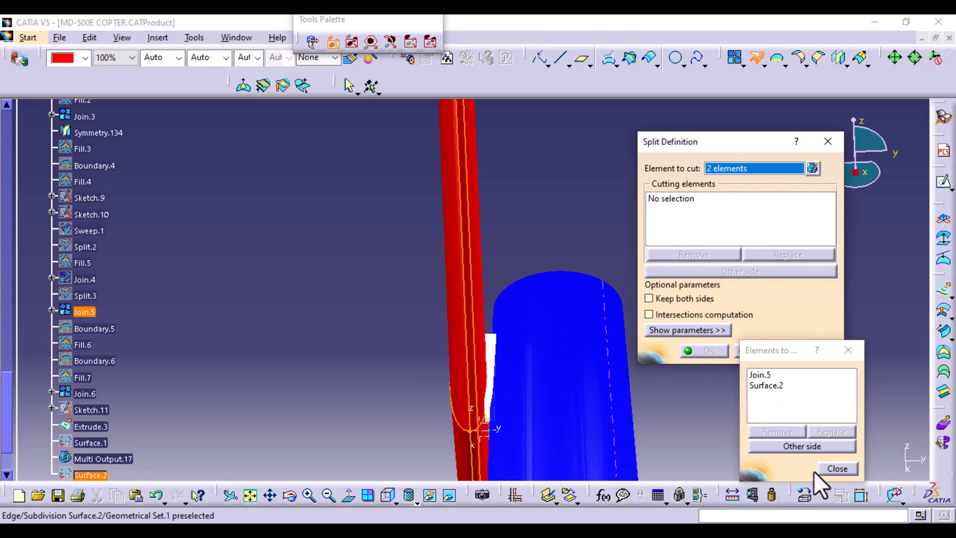
{"action": "left_click", "coordinate": [837, 469]}
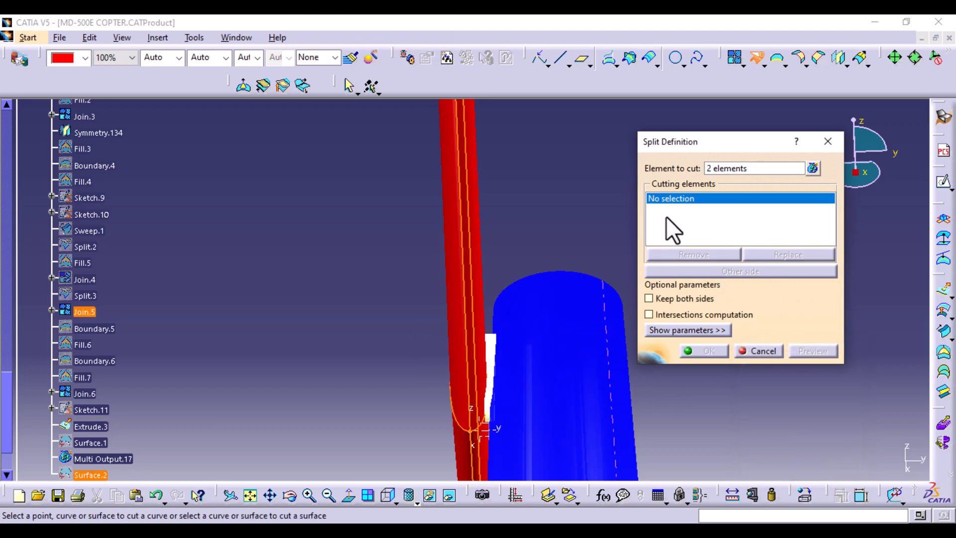
{"action": "left_click", "coordinate": [491, 343]}
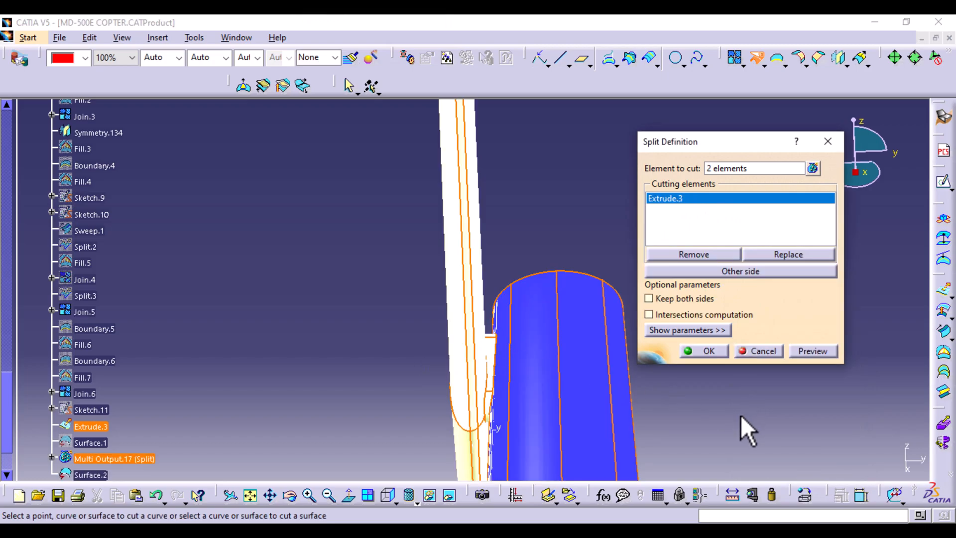
- Replace Surface.2 in the split's elements to cut with the joined TAIL surface from the first part's Geometrical Set.1
{"action": "middle_click_drag", "start_coordinate": [592, 211], "coordinate": [523, 395]}
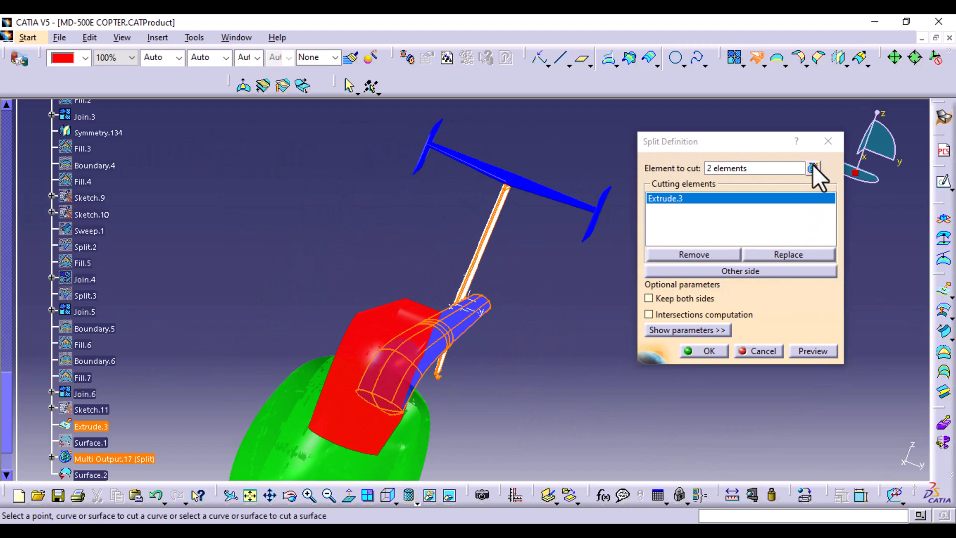
{"action": "left_click", "coordinate": [812, 167]}
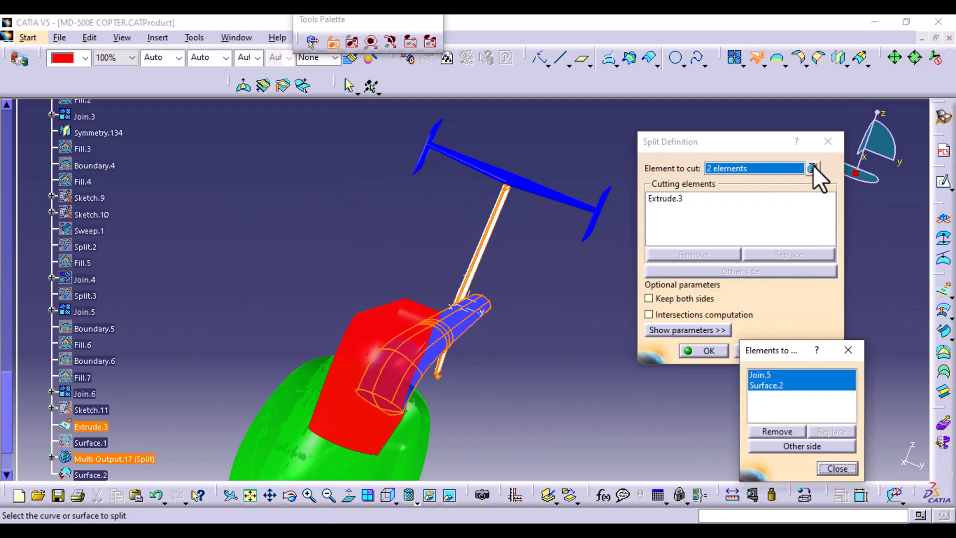
{"action": "left_click", "coordinate": [781, 386]}
{"action": "left_click", "coordinate": [823, 430]}
{"action": "scroll", "coordinate": [115, 254], "scroll_direction": "up", "scroll_amount": 10}
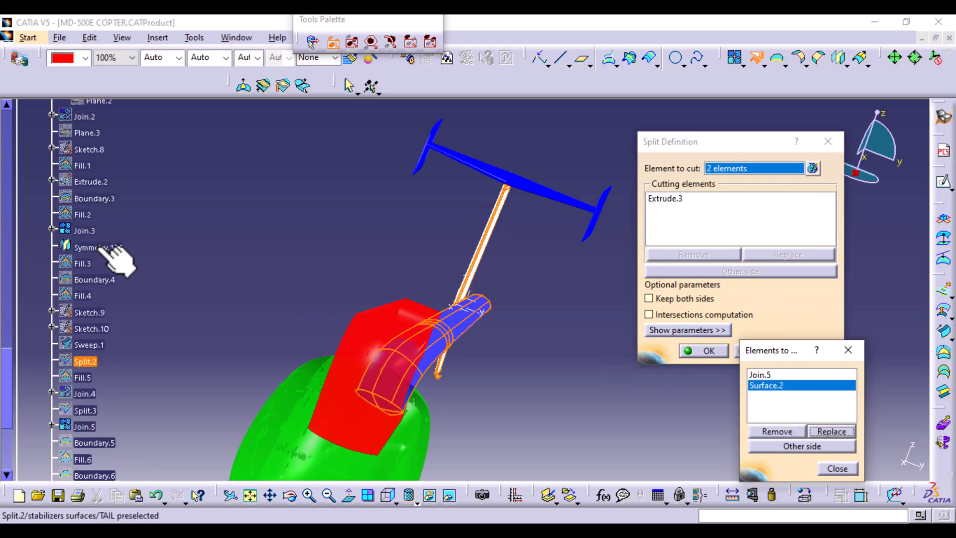
{"action": "scroll", "coordinate": [98, 247], "scroll_direction": "up", "scroll_amount": 15}
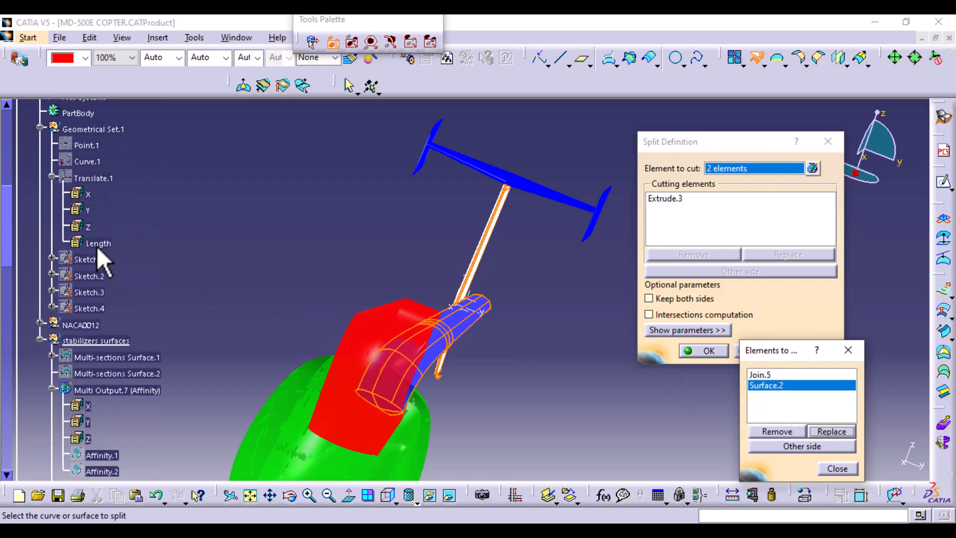
{"action": "scroll", "coordinate": [96, 246], "scroll_direction": "up", "scroll_amount": 5}
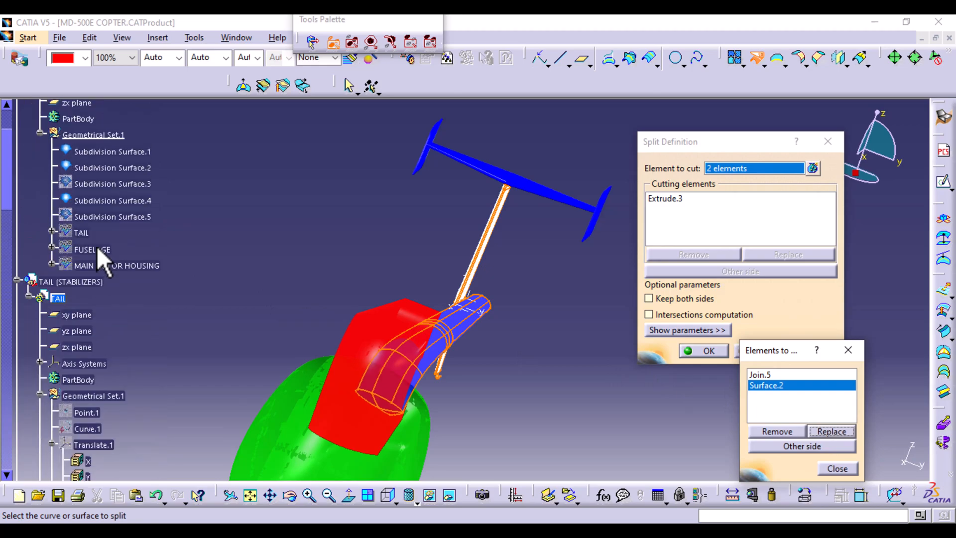
{"action": "left_click", "coordinate": [92, 234]}
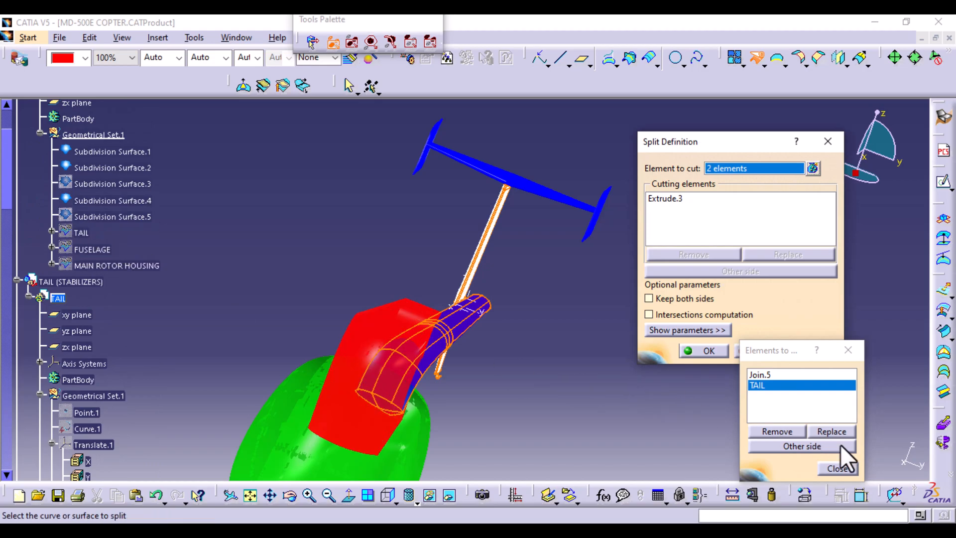
- Hide the original TAIL surface of the first part and create the split of the fin and tail boom by Extrude.3
{"action": "left_click", "coordinate": [841, 468]}
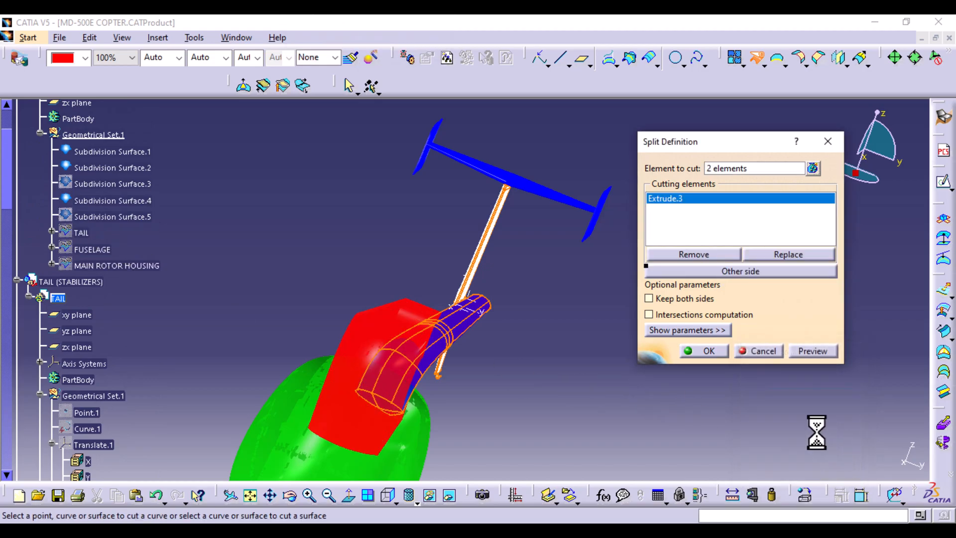
{"action": "right_click", "coordinate": [78, 234]}
{"action": "left_click", "coordinate": [130, 275]}
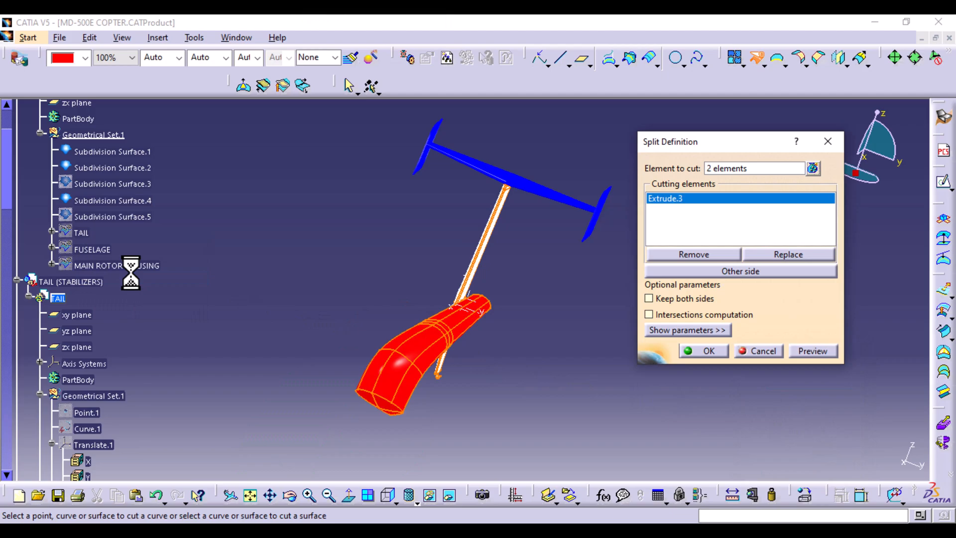
{"action": "middle_click_drag", "start_coordinate": [483, 367], "coordinate": [554, 215]}
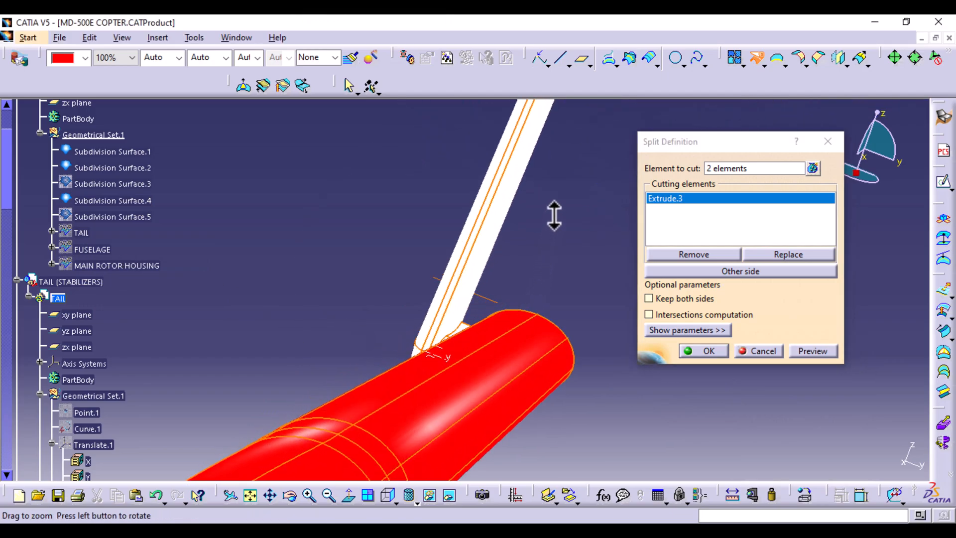
{"action": "left_click", "coordinate": [813, 351]}
{"action": "left_click", "coordinate": [710, 351]}
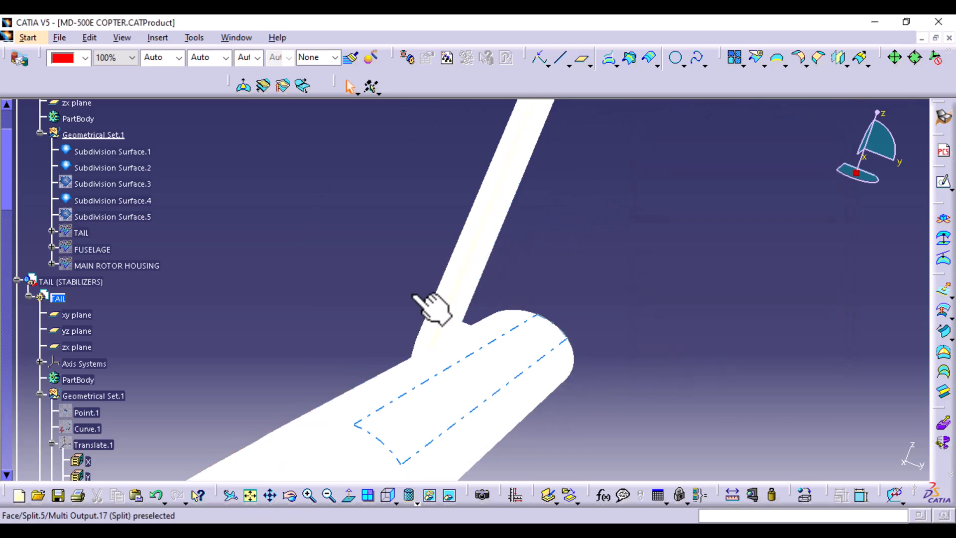
- Join the split vertical fin Split.4 with the extruded slot surface Extrude.3
{"action": "middle_click_drag", "start_coordinate": [743, 239], "coordinate": [604, 310]}
{"action": "left_click", "coordinate": [457, 340]}
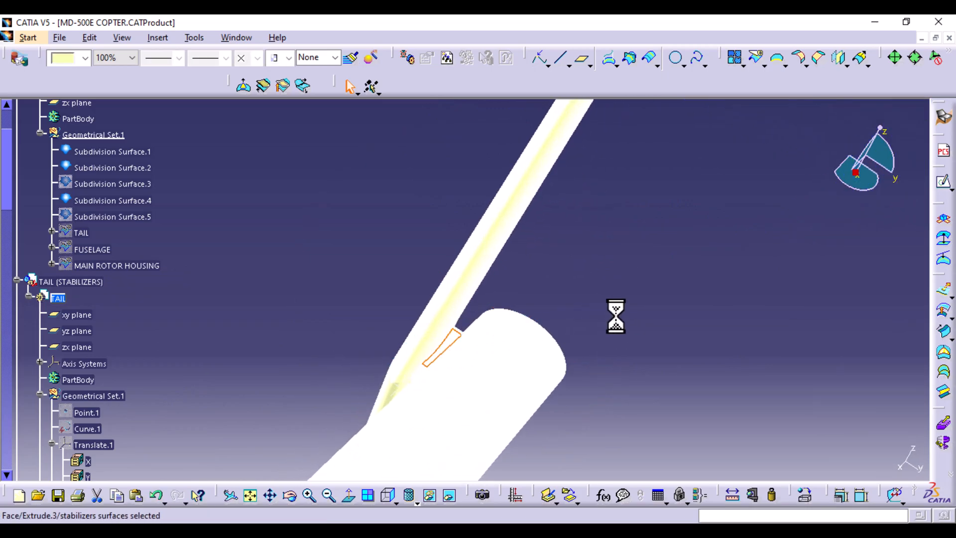
{"action": "left_click", "coordinate": [735, 57]}
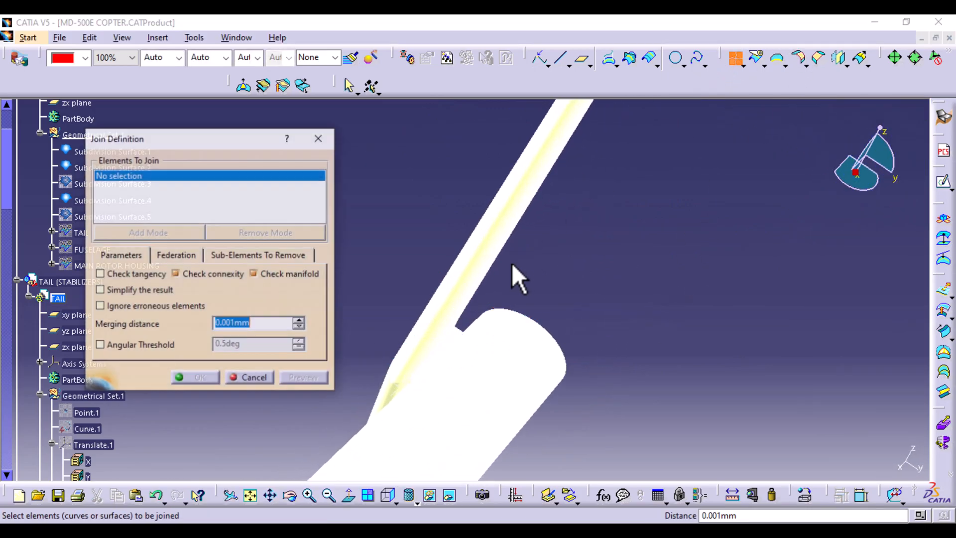
{"action": "left_click", "coordinate": [478, 272]}
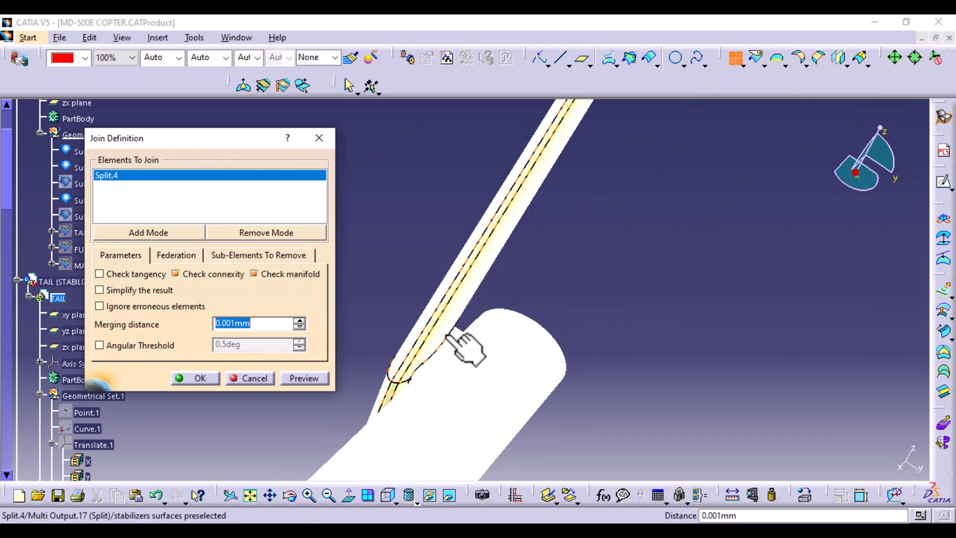
{"action": "left_click", "coordinate": [454, 336]}
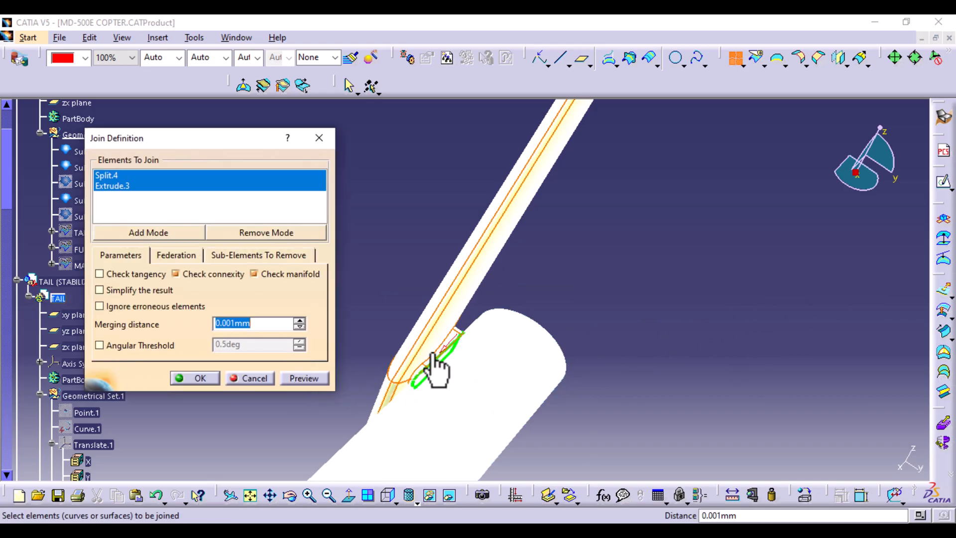
{"action": "left_click", "coordinate": [208, 379]}
{"action": "middle_click_drag", "start_coordinate": [619, 263], "coordinate": [616, 390]}
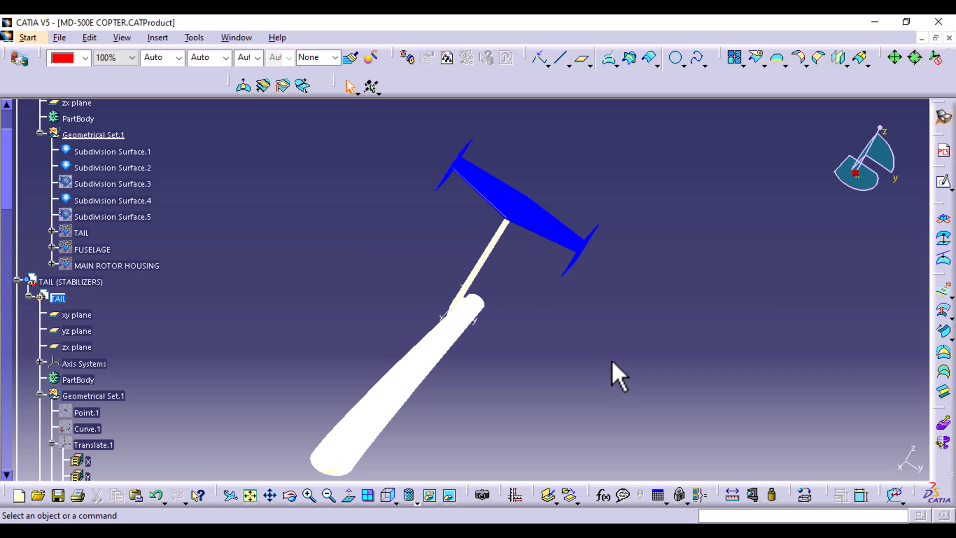
- Rename the new join of the fin and slot surface as VERTICAL STABILIZER
{"action": "scroll", "coordinate": [142, 367], "scroll_direction": "down", "scroll_amount": 20}
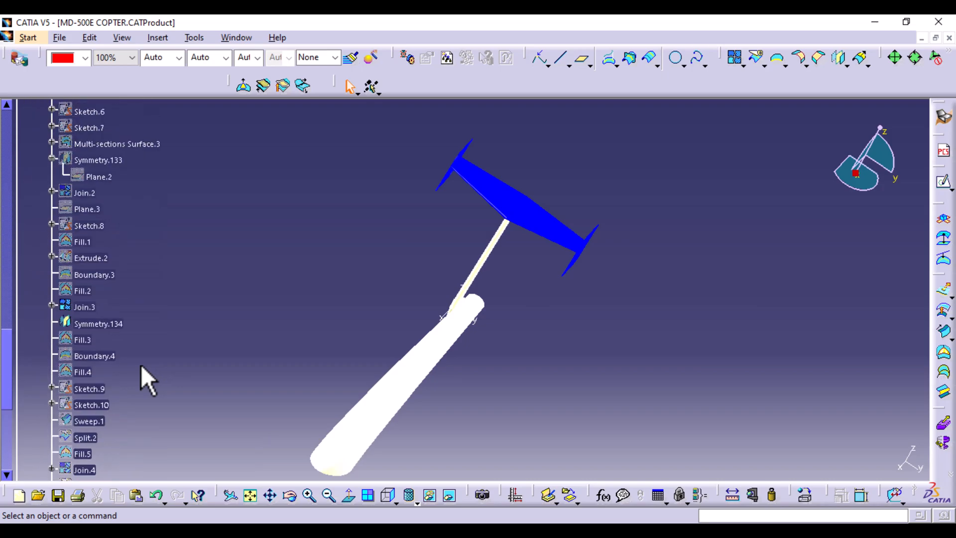
{"action": "scroll", "coordinate": [141, 364], "scroll_direction": "down", "scroll_amount": 5}
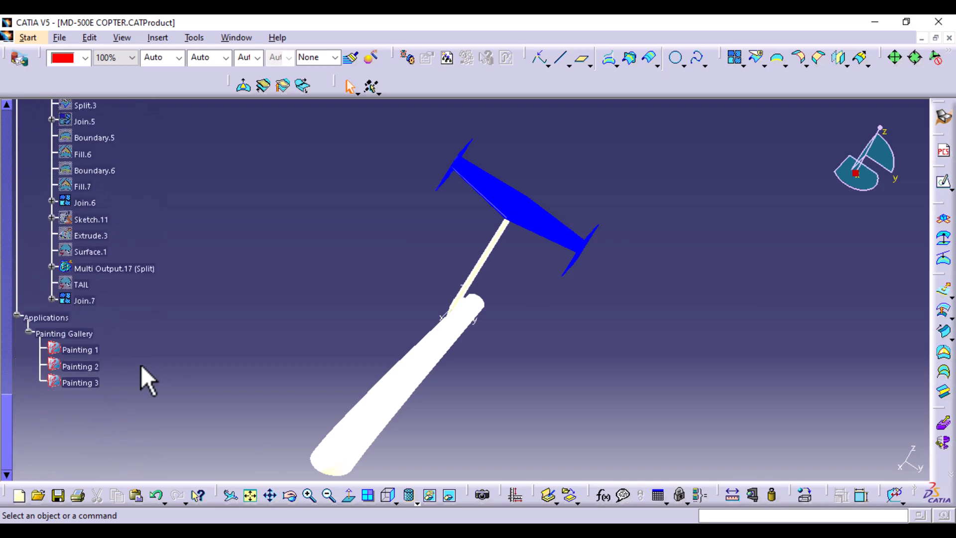
{"action": "left_click", "coordinate": [90, 301]}
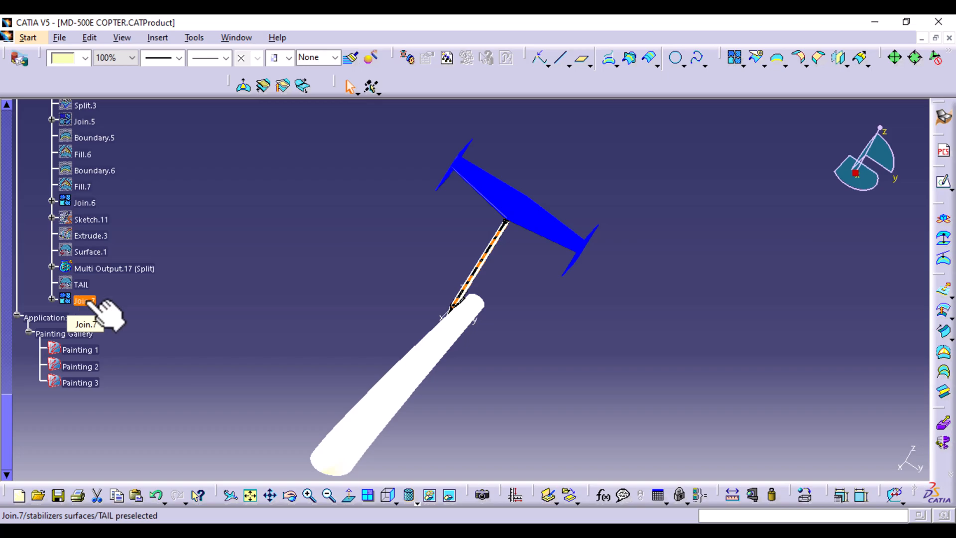
{"action": "key", "text": "alt+Return"}
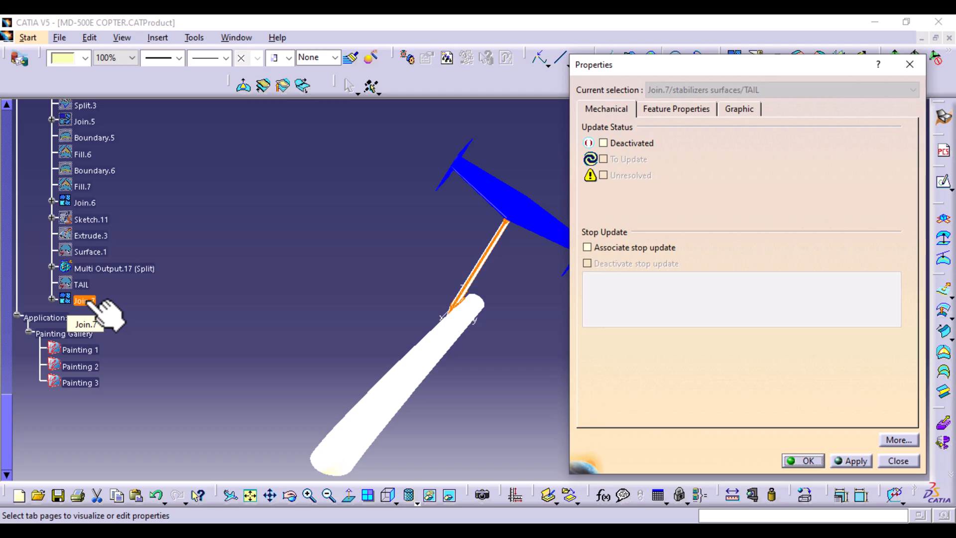
{"action": "left_click", "coordinate": [702, 110]}
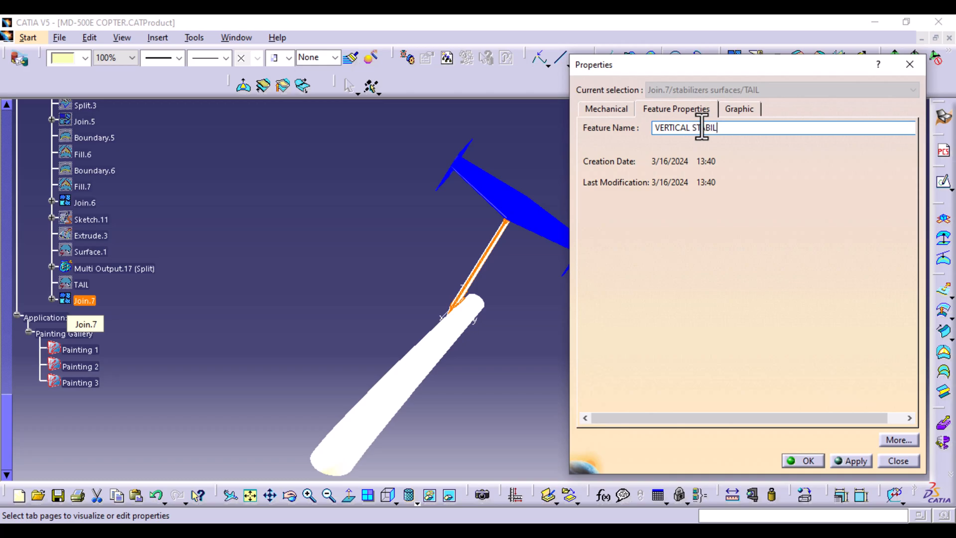
{"action": "key", "text": "Return"}
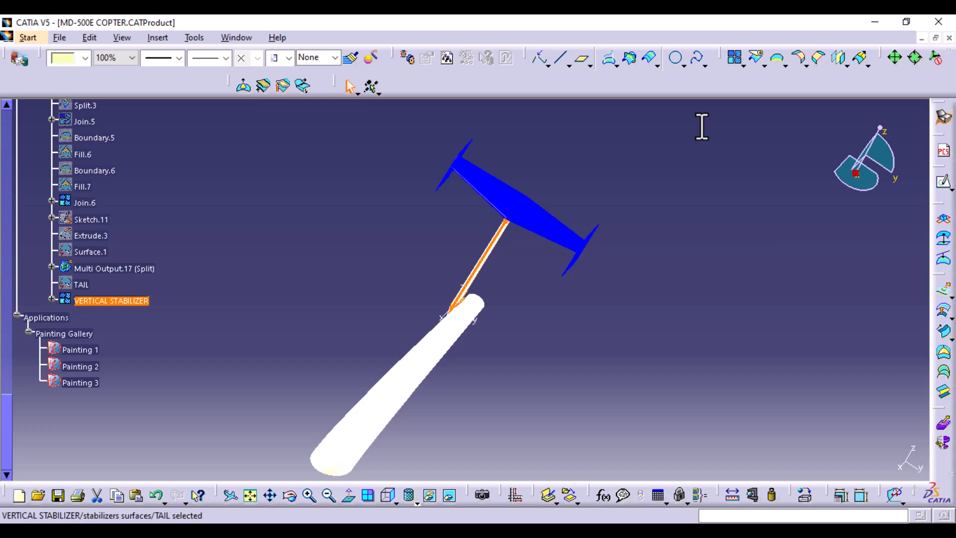
{"action": "left_click", "coordinate": [373, 306]}
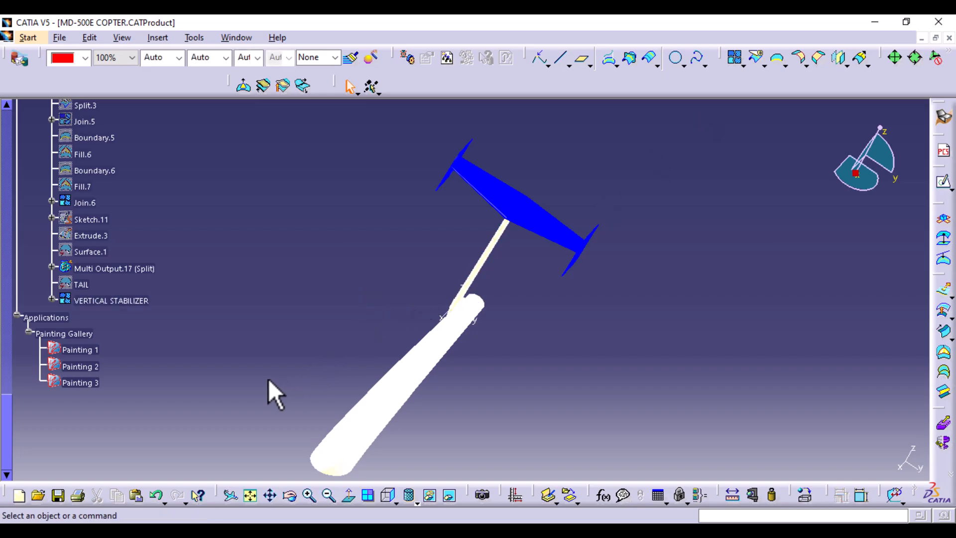
- Rename the split tail boom Split.5 in Multi Output.17 as TAILSECTION
{"action": "left_click", "coordinate": [52, 268]}
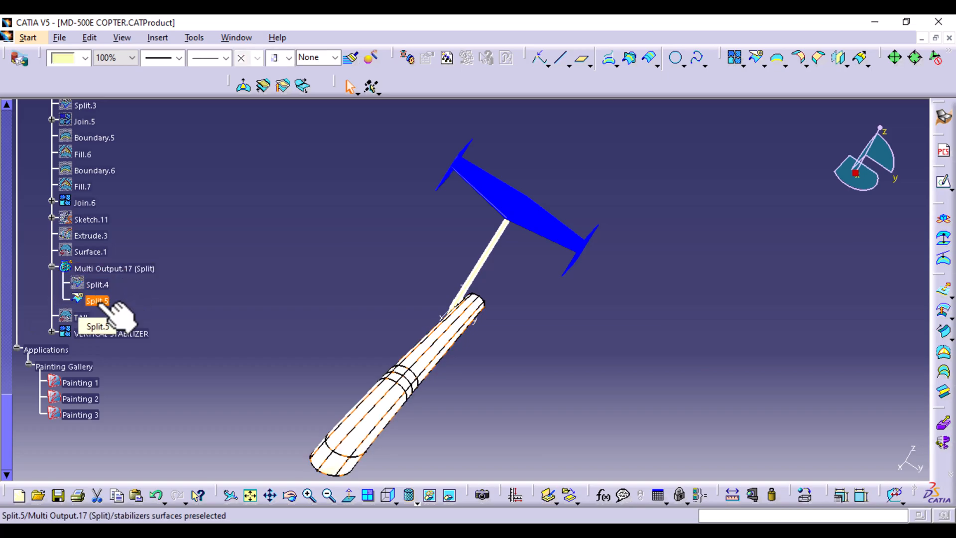
{"action": "key", "text": "alt+Return"}
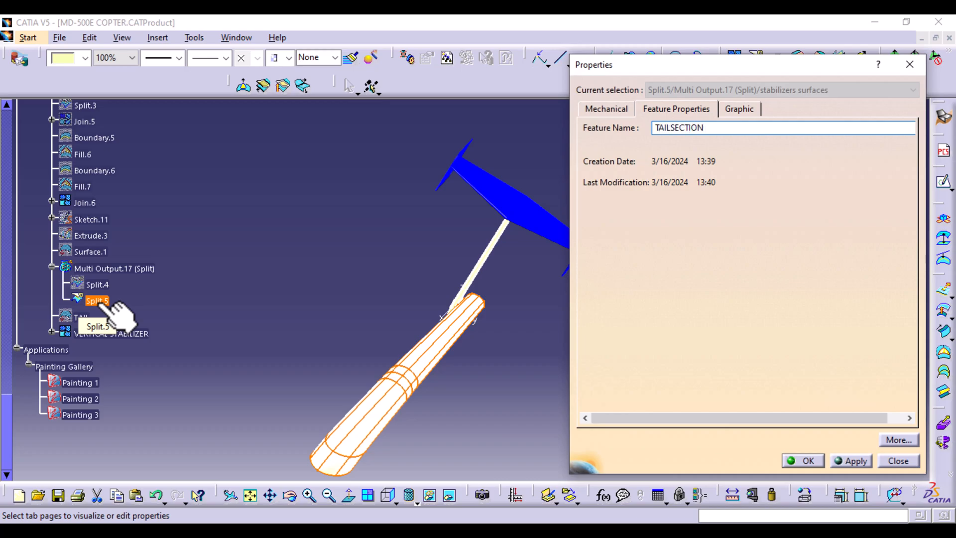
{"action": "key", "text": "Return"}
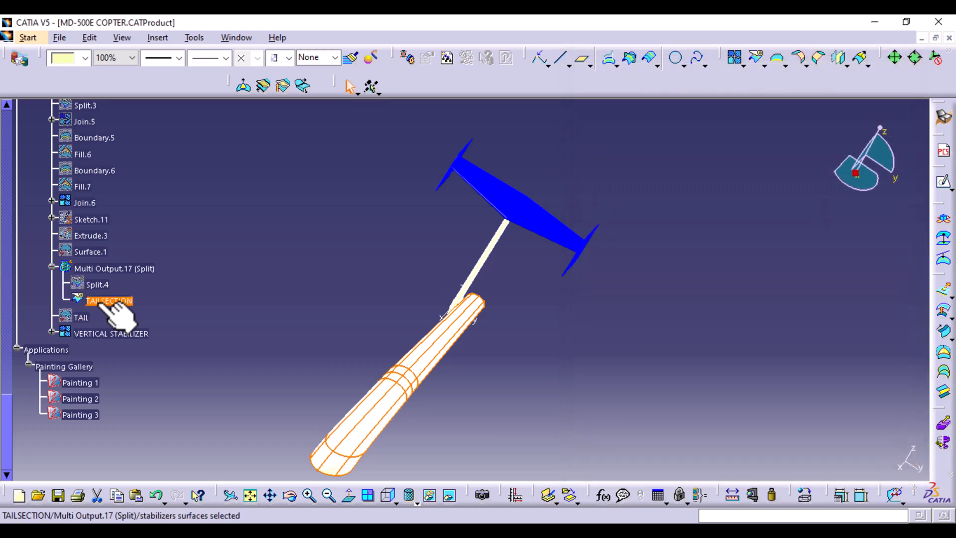
{"action": "left_click", "coordinate": [241, 300]}
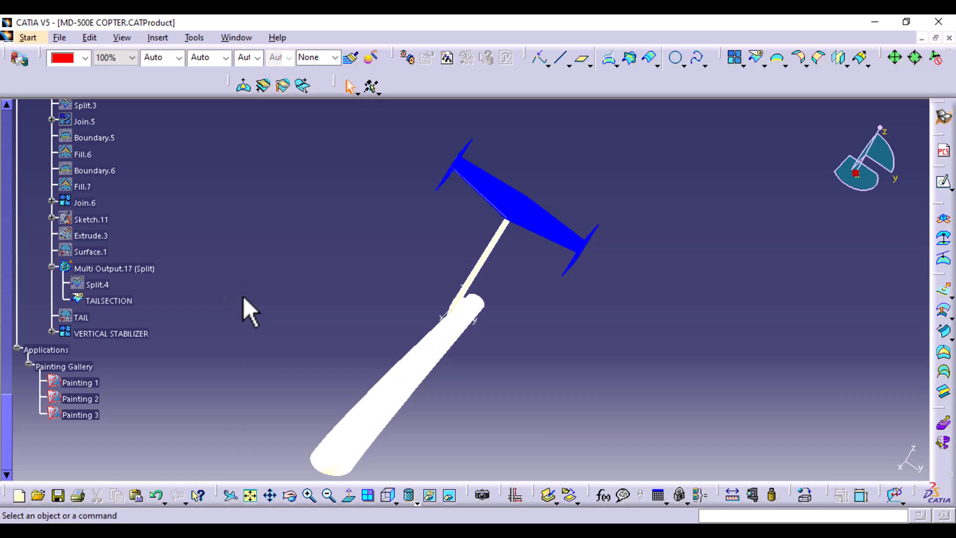
- Toggle the visibility of FUSELAGE in the first part's Geometrical Set.1 to bring the helicopter body back into view
{"action": "middle_click_drag", "start_coordinate": [694, 368], "coordinate": [552, 301]}
{"action": "scroll", "coordinate": [38, 349], "scroll_direction": "up", "scroll_amount": 10}
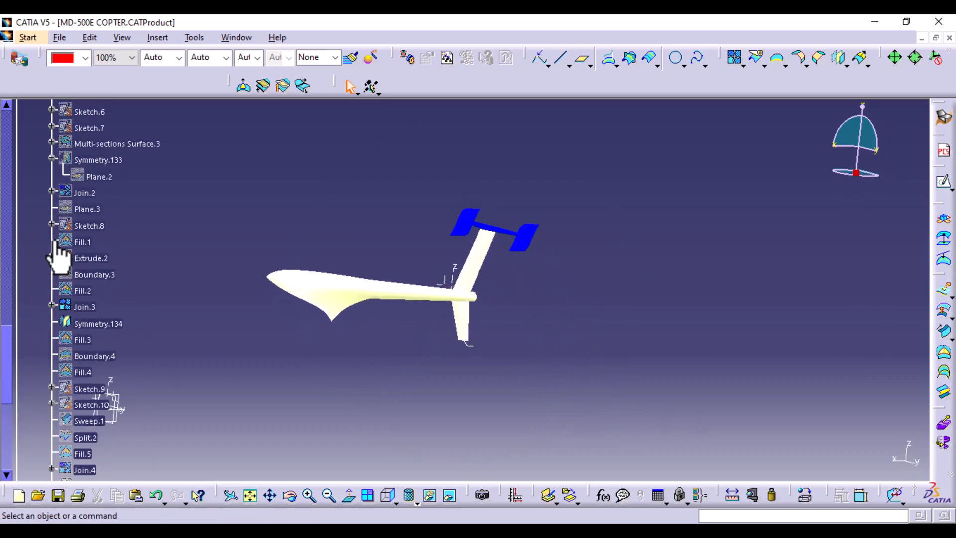
{"action": "scroll", "coordinate": [56, 256], "scroll_direction": "up", "scroll_amount": 15}
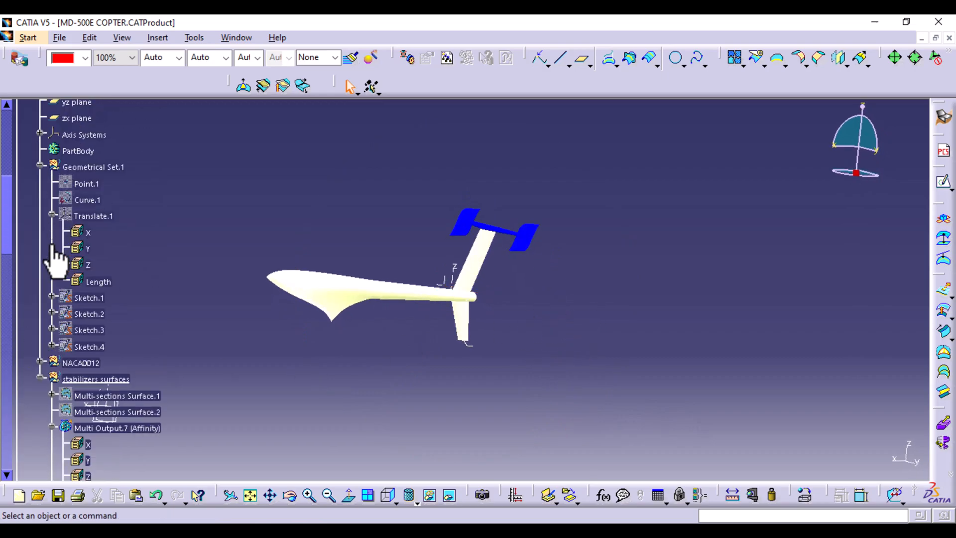
{"action": "scroll", "coordinate": [31, 255], "scroll_direction": "up", "scroll_amount": 2}
{"action": "right_click", "coordinate": [107, 211]}
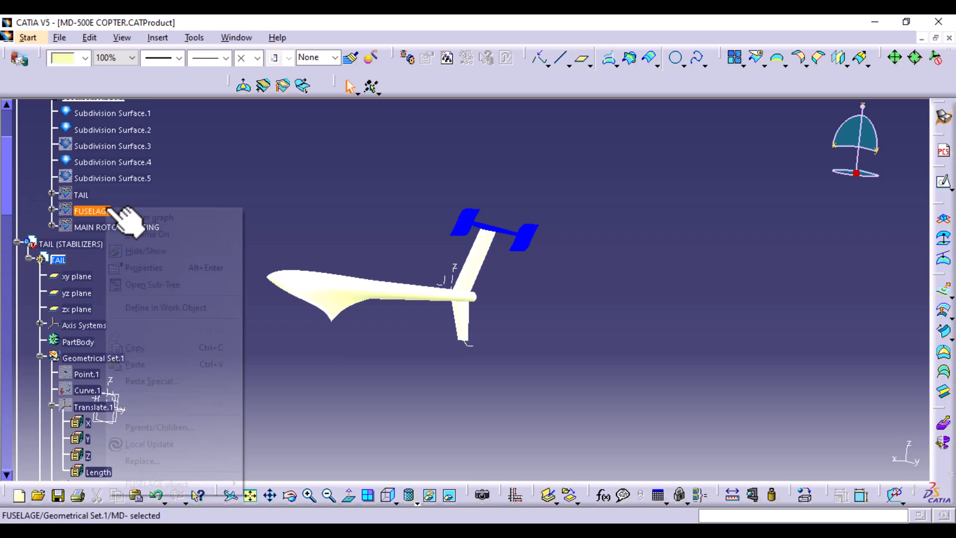
{"action": "left_click", "coordinate": [148, 253]}
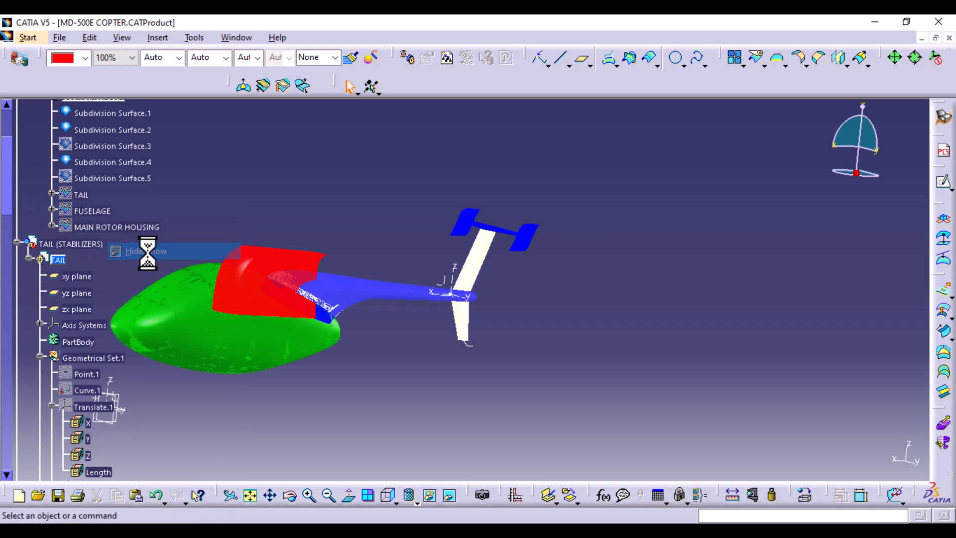
{"action": "right_click", "coordinate": [105, 211]}
{"action": "left_click", "coordinate": [133, 255]}
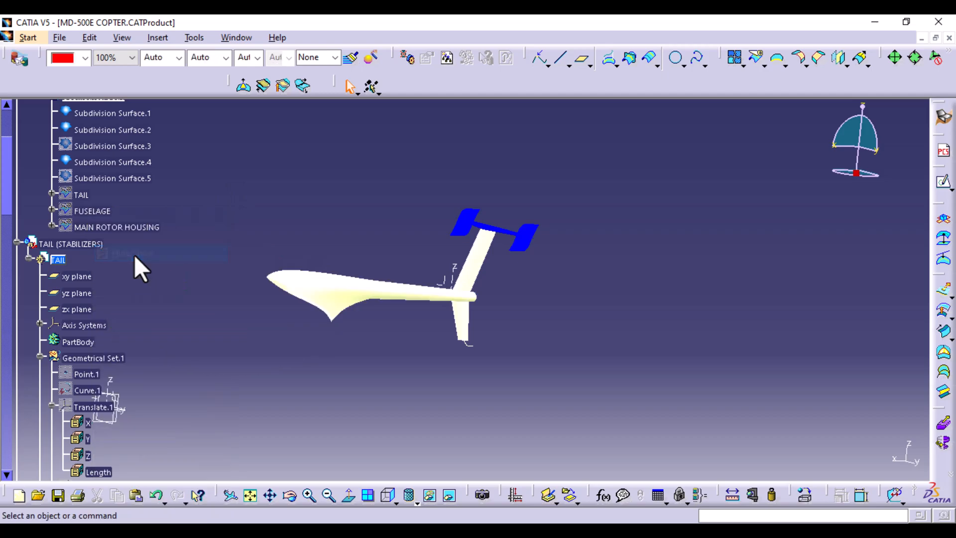
{"action": "right_click", "coordinate": [102, 213]}
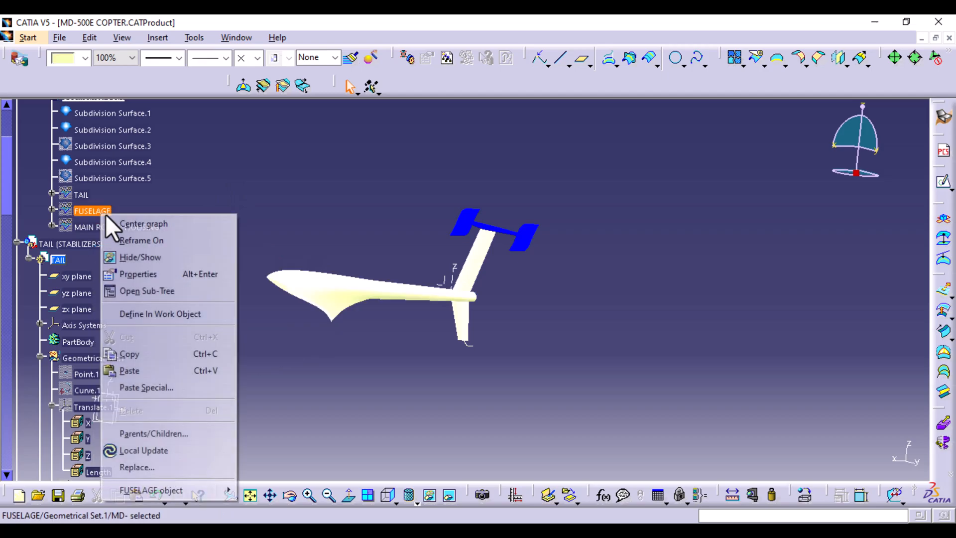
{"action": "left_click", "coordinate": [142, 257]}
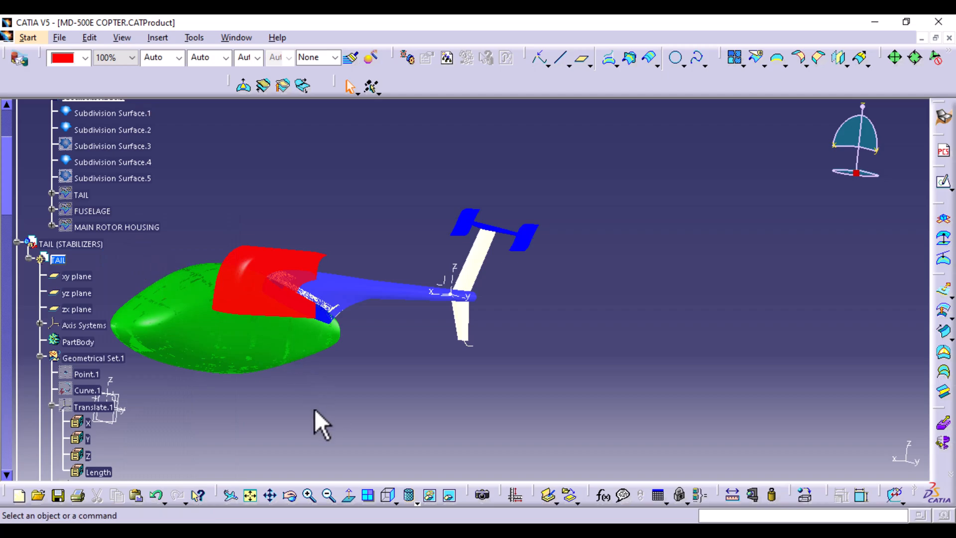
- Activate the MD- part of MD- (500E) for editing and hide Subdivision Surface.1, Subdivision Surface.2 and Subdivision Surface.4
{"action": "left_click", "coordinate": [195, 325]}
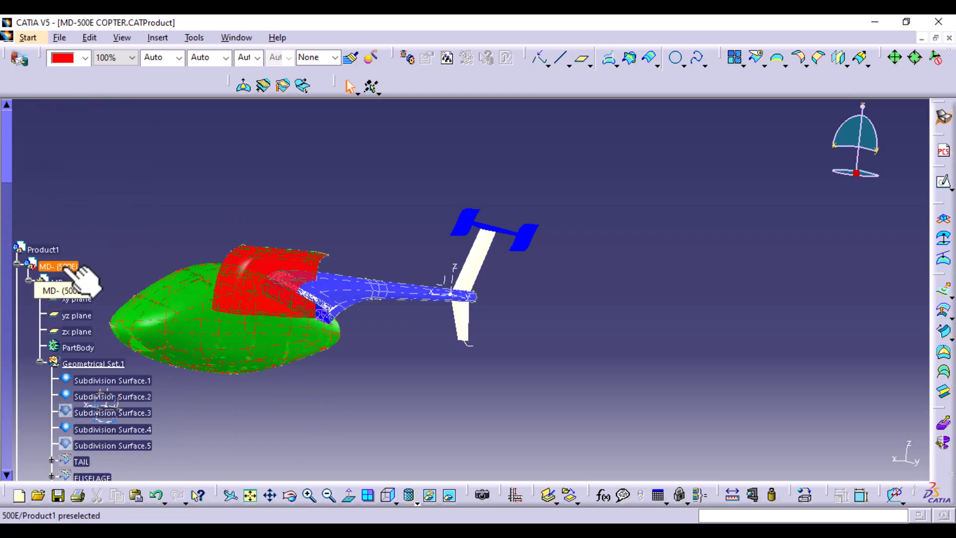
{"action": "left_click", "coordinate": [54, 282]}
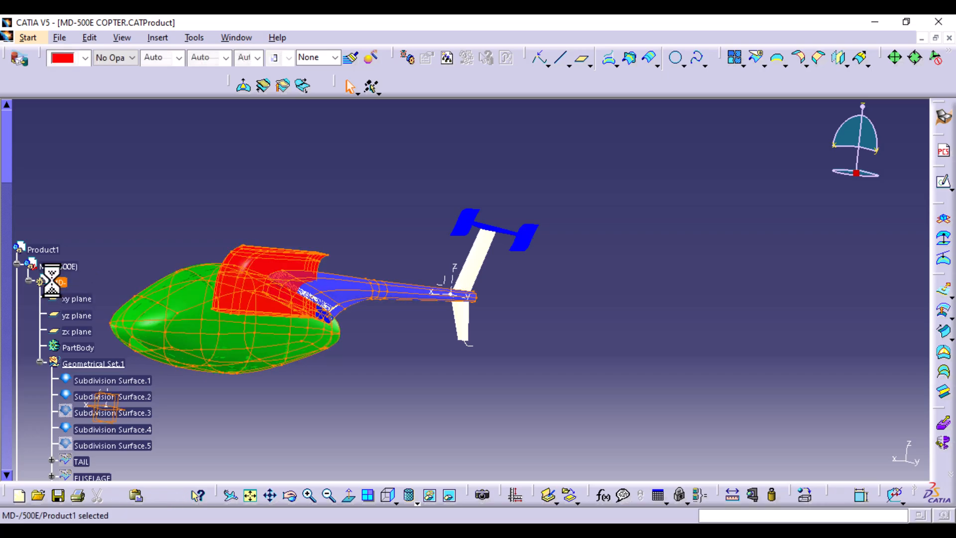
{"action": "right_click", "coordinate": [124, 382]}
{"action": "left_click", "coordinate": [172, 139]}
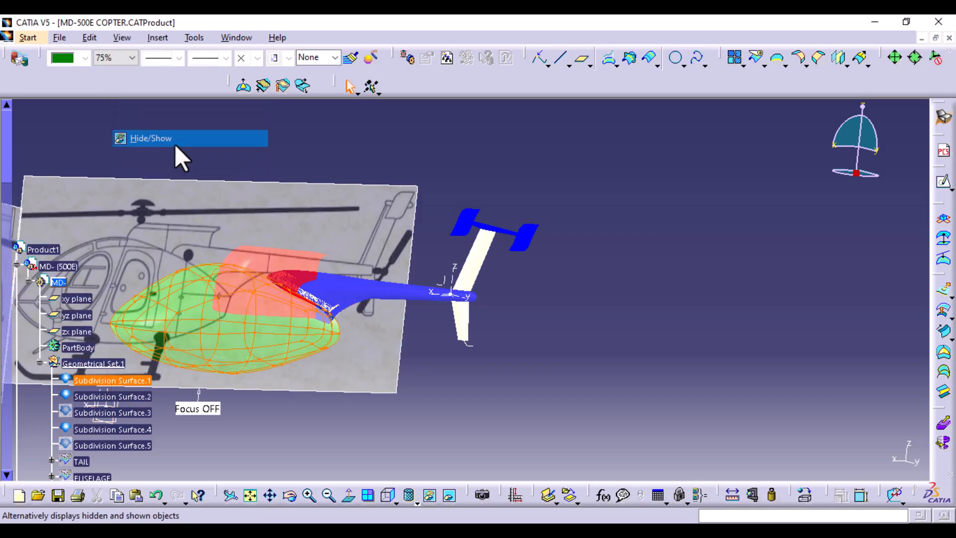
{"action": "right_click", "coordinate": [112, 397]}
{"action": "left_click", "coordinate": [147, 155]}
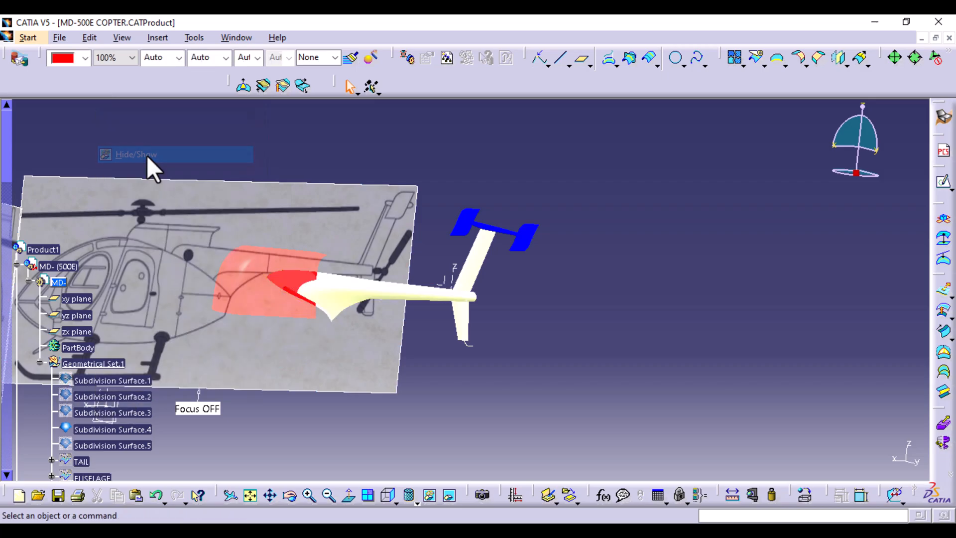
{"action": "left_click", "coordinate": [114, 431]}
{"action": "right_click", "coordinate": [115, 431]}
{"action": "left_click", "coordinate": [126, 186]}
- Show the joined FUSELAGE and MAIN ROTOR HOUSING surfaces in the MD- part's Geometrical Set.1
{"action": "scroll", "coordinate": [142, 373], "scroll_direction": "down", "scroll_amount": 4}
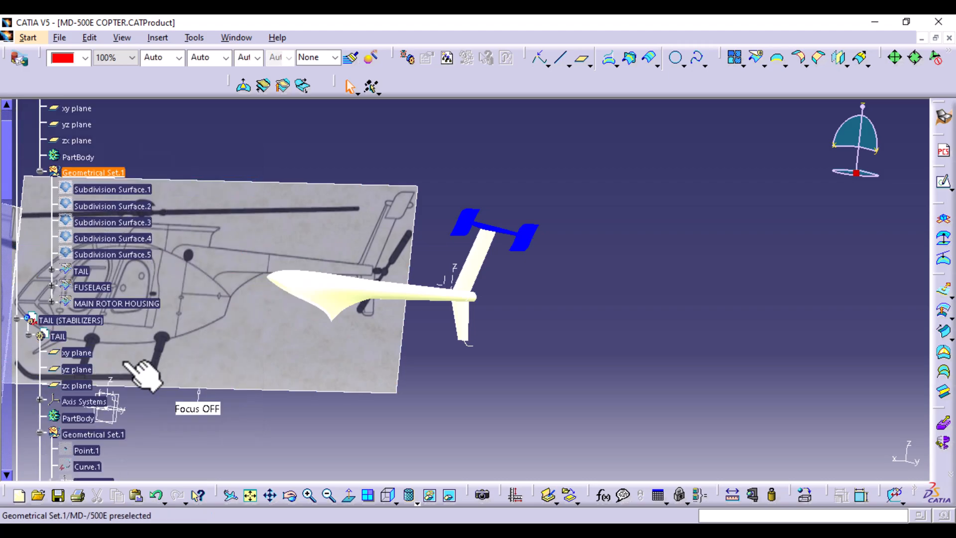
{"action": "right_click", "coordinate": [101, 288]}
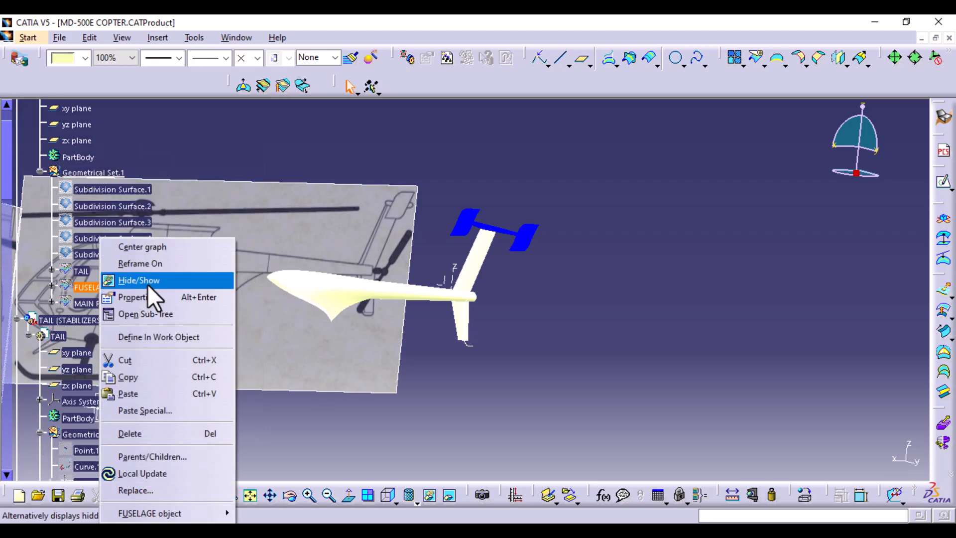
{"action": "left_click", "coordinate": [147, 285]}
{"action": "left_click", "coordinate": [122, 304]}
{"action": "right_click", "coordinate": [124, 305]}
{"action": "left_click", "coordinate": [145, 283]}
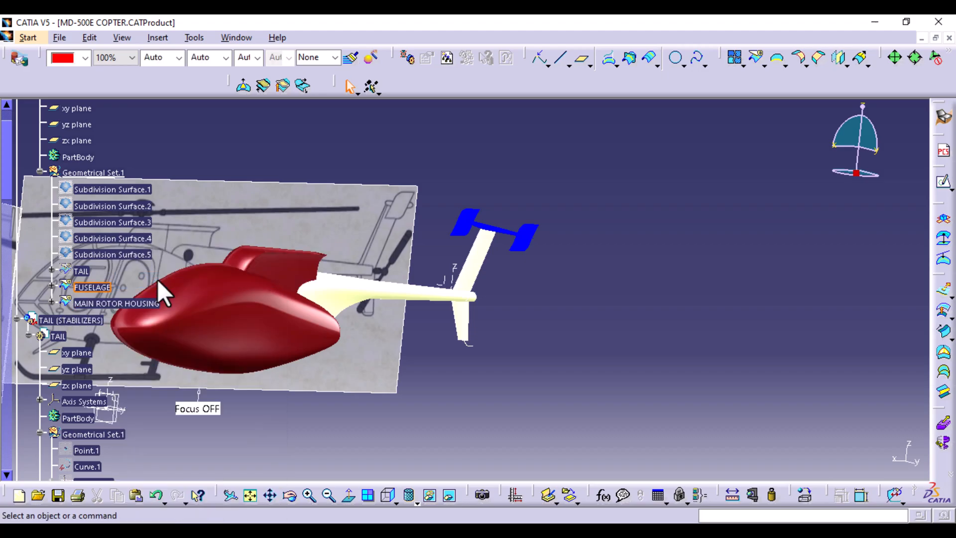
{"action": "scroll", "coordinate": [159, 283], "scroll_direction": "down", "scroll_amount": 7}
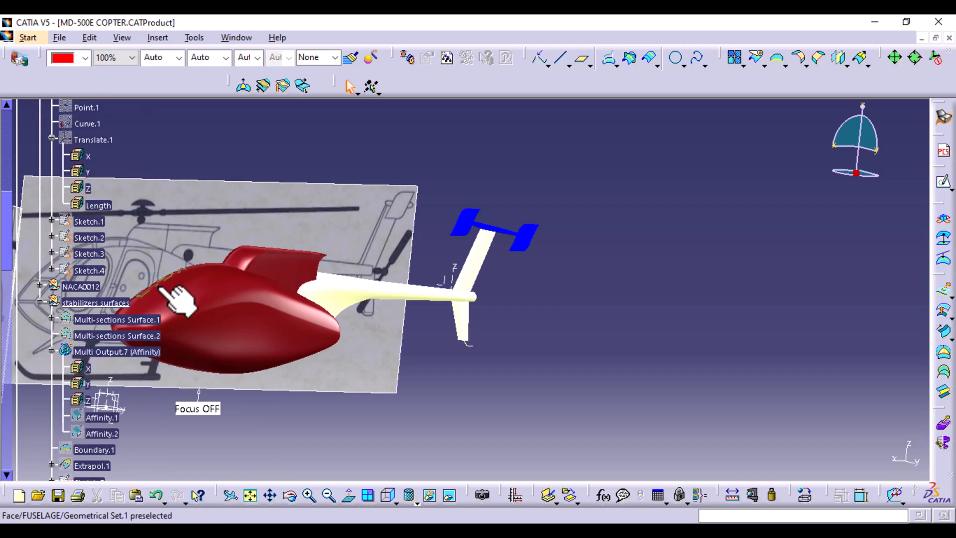
- Apply the DS Dark Red paint material to the TAIL part's boom and vertical fin surfaces
{"action": "scroll", "coordinate": [164, 291], "scroll_direction": "up", "scroll_amount": 3}
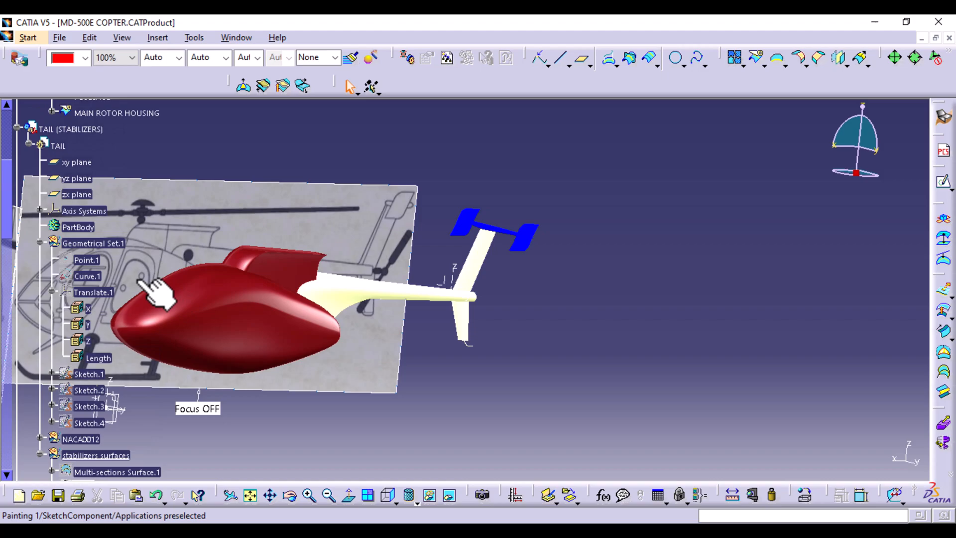
{"action": "left_click", "coordinate": [58, 146]}
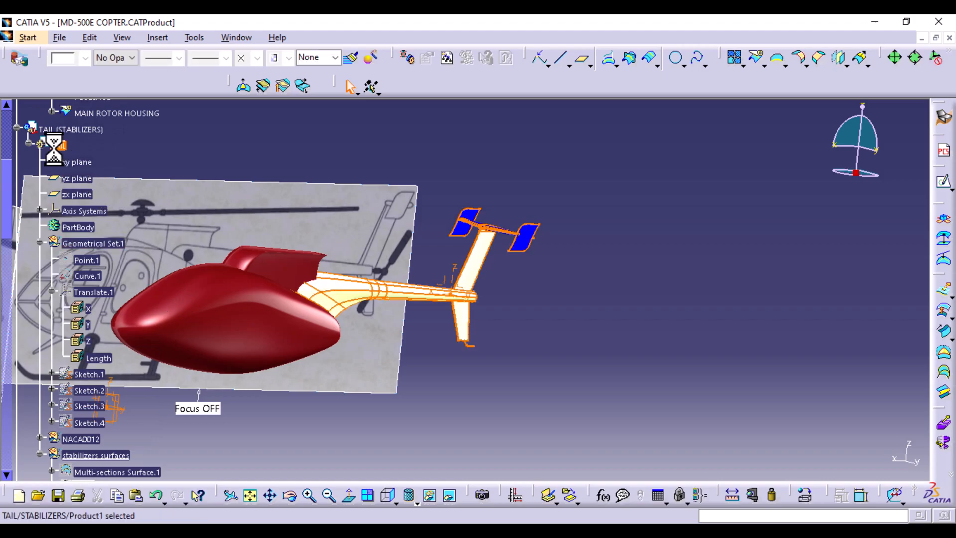
{"action": "left_click", "coordinate": [587, 310]}
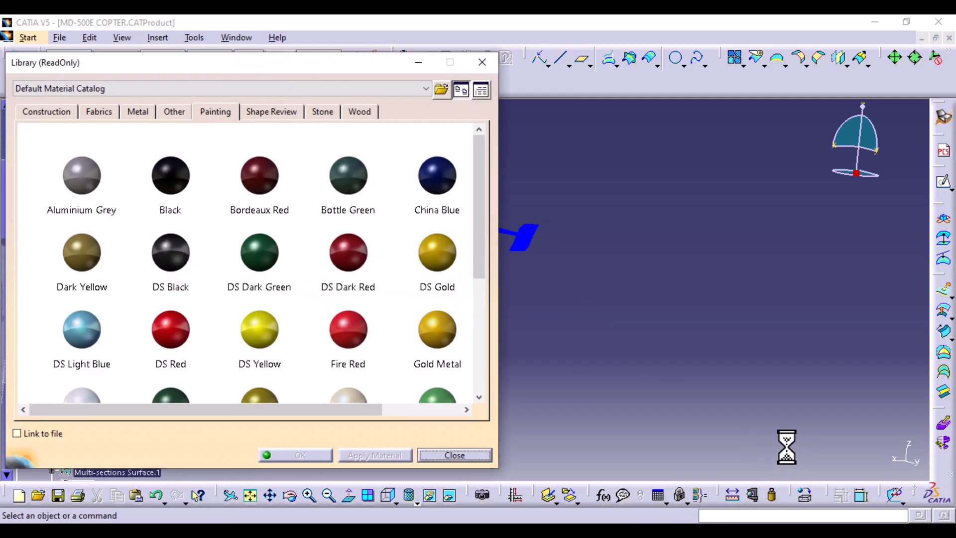
{"action": "left_click_drag", "start_coordinate": [335, 63], "coordinate": [808, 116]}
{"action": "left_click_drag", "start_coordinate": [848, 330], "coordinate": [415, 294]}
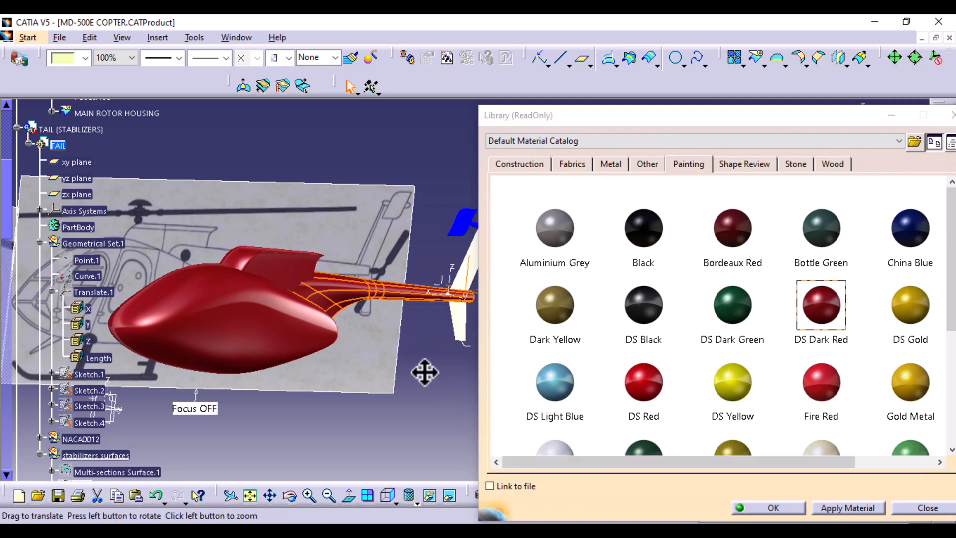
{"action": "middle_click_drag", "start_coordinate": [434, 373], "coordinate": [478, 374]}
{"action": "left_click_drag", "start_coordinate": [828, 331], "coordinate": [394, 305]}
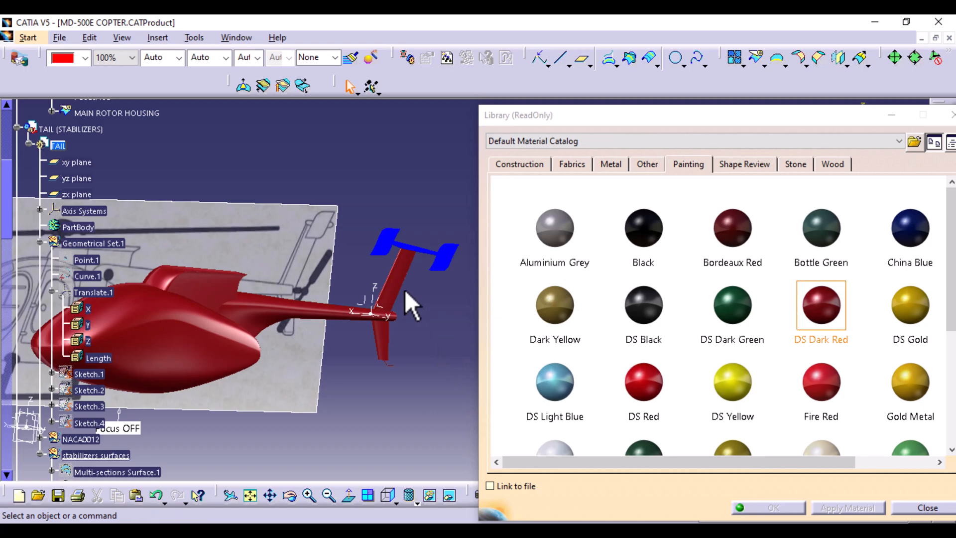
- Try the China Blue paint material on the horizontal stabilizer and both of its end plates
{"action": "left_click", "coordinate": [572, 391]}
{"action": "scroll", "coordinate": [571, 388], "scroll_direction": "down", "scroll_amount": 3}
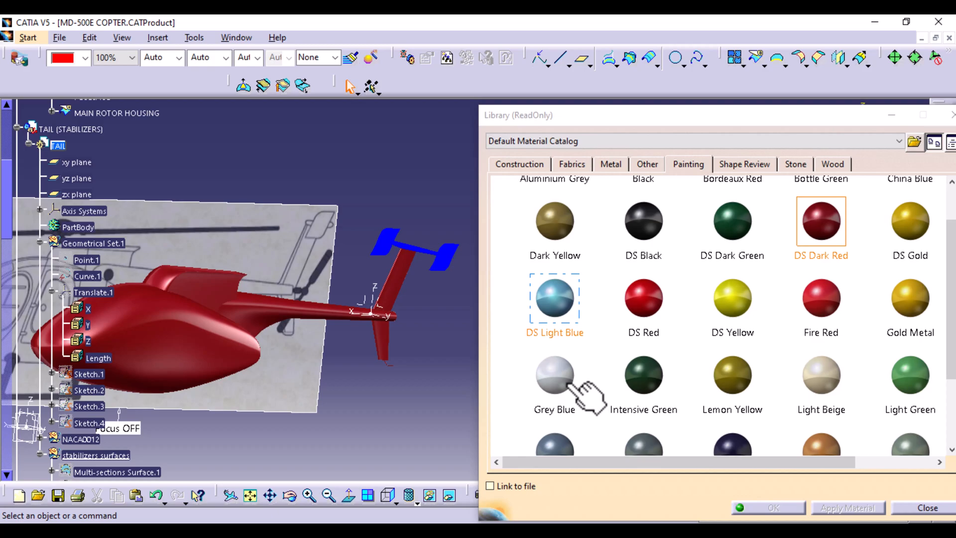
{"action": "left_click", "coordinate": [745, 379]}
{"action": "scroll", "coordinate": [752, 380], "scroll_direction": "down", "scroll_amount": 3}
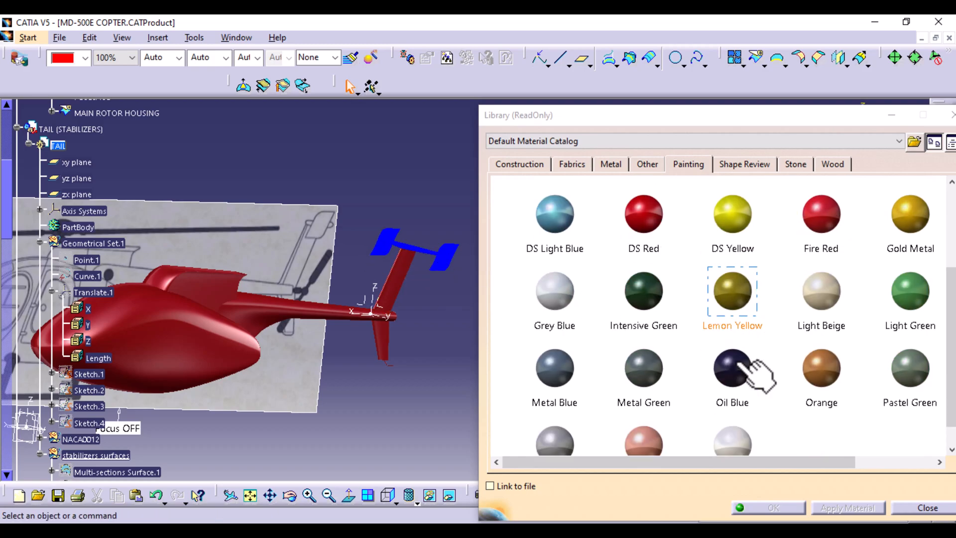
{"action": "scroll", "coordinate": [745, 374], "scroll_direction": "up", "scroll_amount": 5}
{"action": "left_click_drag", "start_coordinate": [914, 223], "coordinate": [474, 294]}
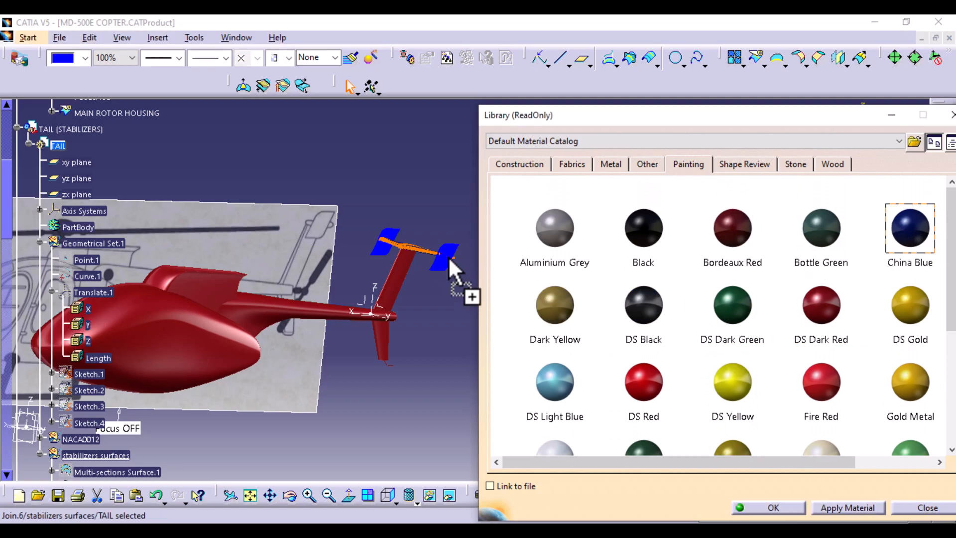
{"action": "left_click_drag", "start_coordinate": [877, 245], "coordinate": [449, 261]}
{"action": "left_click_drag", "start_coordinate": [911, 226], "coordinate": [384, 256]}
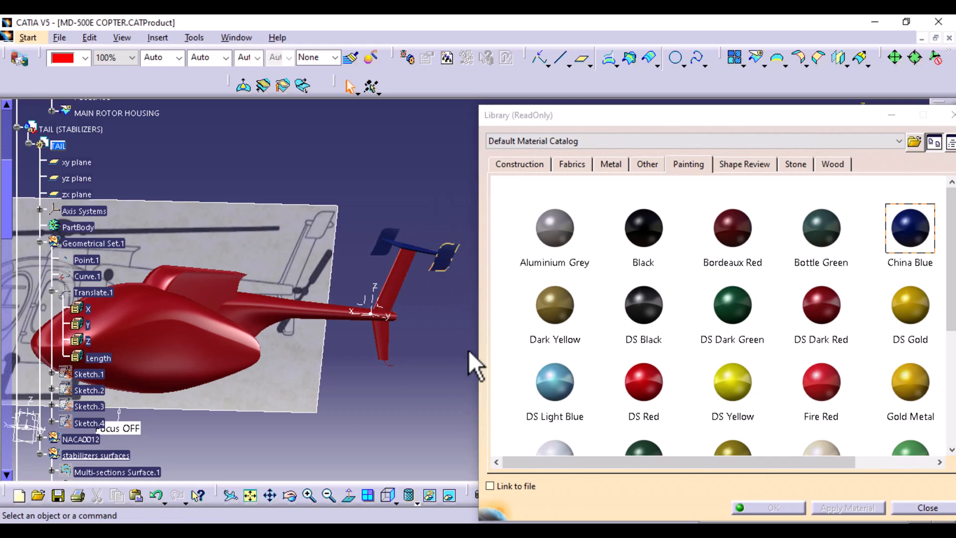
- Try the Oil Blue and Metal Blue paint materials on one end plate of the horizontal stabilizer
{"action": "middle_click_drag", "start_coordinate": [454, 335], "coordinate": [468, 377]}
{"action": "scroll", "coordinate": [707, 414], "scroll_direction": "down", "scroll_amount": 3}
{"action": "scroll", "coordinate": [708, 412], "scroll_direction": "down", "scroll_amount": 1}
{"action": "left_click_drag", "start_coordinate": [732, 342], "coordinate": [445, 289]}
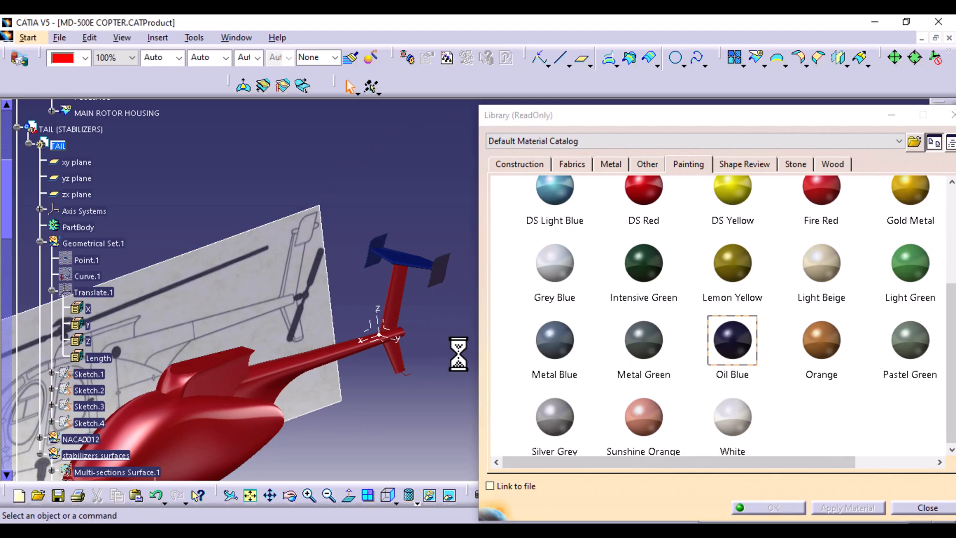
{"action": "left_click_drag", "start_coordinate": [555, 343], "coordinate": [445, 284]}
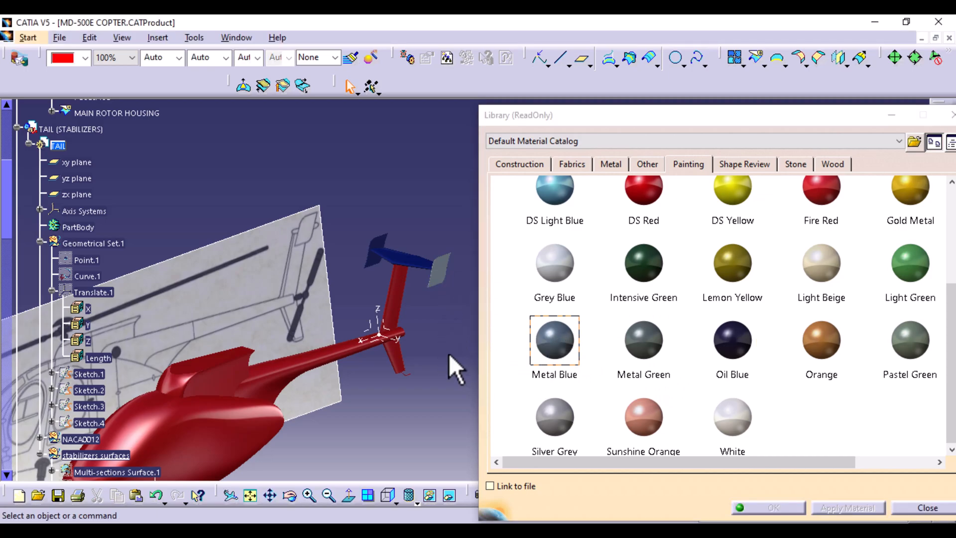
- Apply the DS Dark Red paint material to the horizontal stabilizer and both of its end plates
{"action": "scroll", "coordinate": [841, 364], "scroll_direction": "down", "scroll_amount": 1}
{"action": "scroll", "coordinate": [841, 364], "scroll_direction": "up", "scroll_amount": 3}
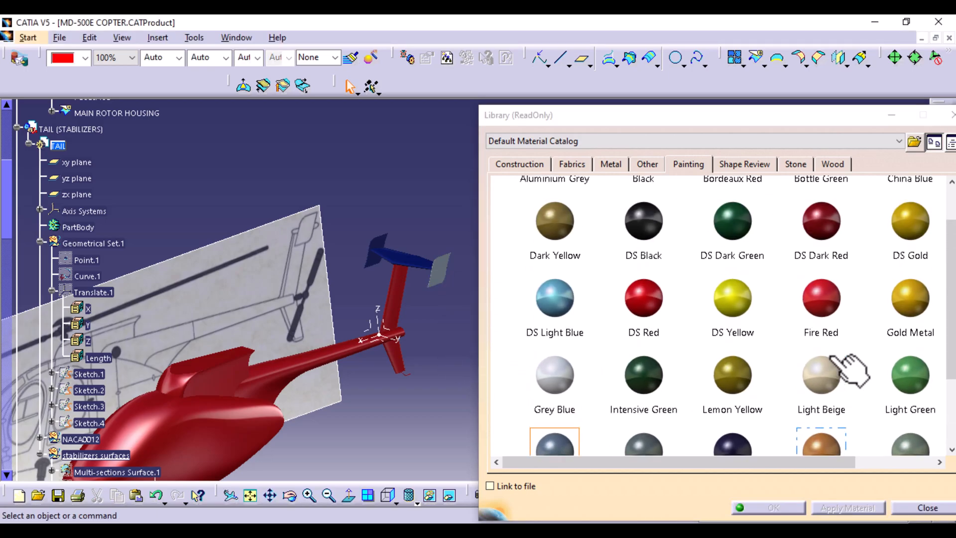
{"action": "scroll", "coordinate": [852, 368], "scroll_direction": "up", "scroll_amount": 1}
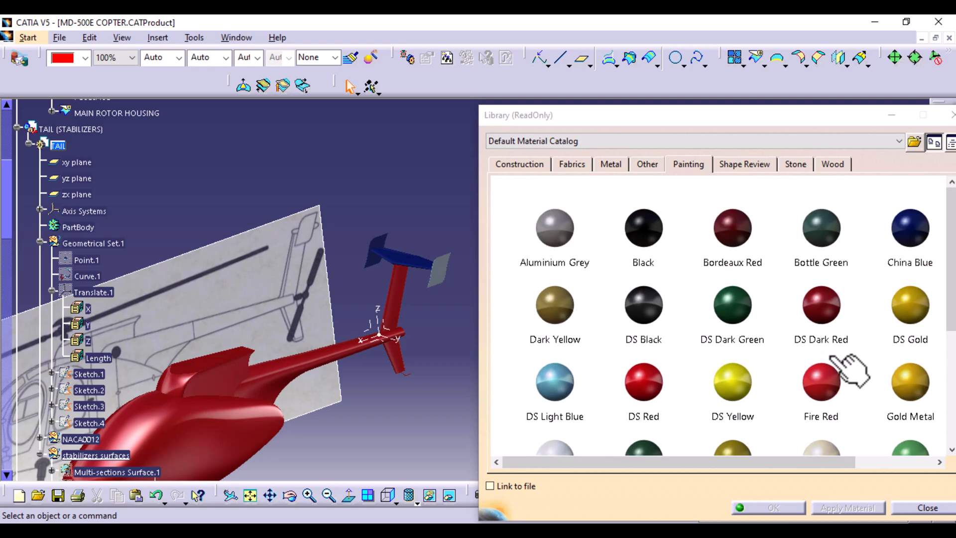
{"action": "left_click_drag", "start_coordinate": [837, 305], "coordinate": [439, 274]}
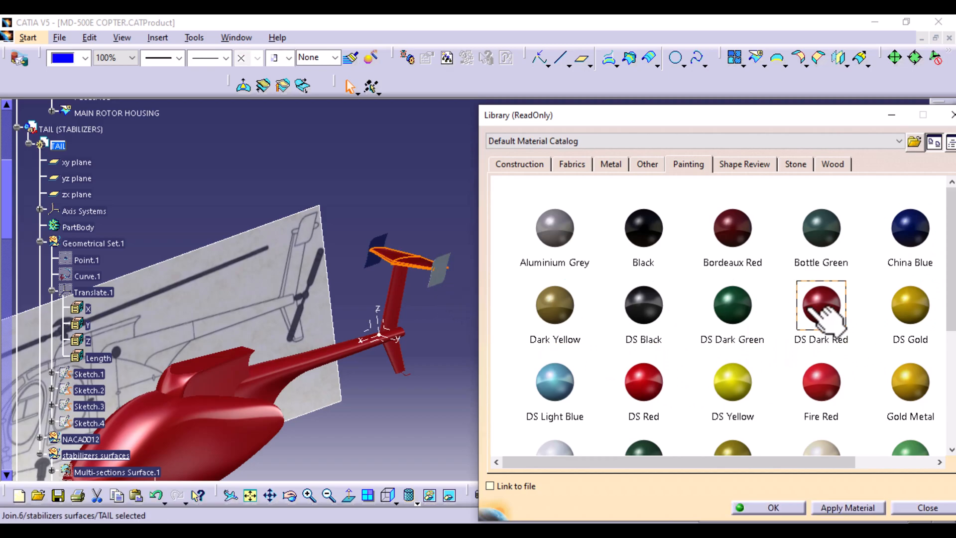
{"action": "left_click_drag", "start_coordinate": [842, 329], "coordinate": [441, 279]}
{"action": "left_click_drag", "start_coordinate": [850, 306], "coordinate": [376, 273]}
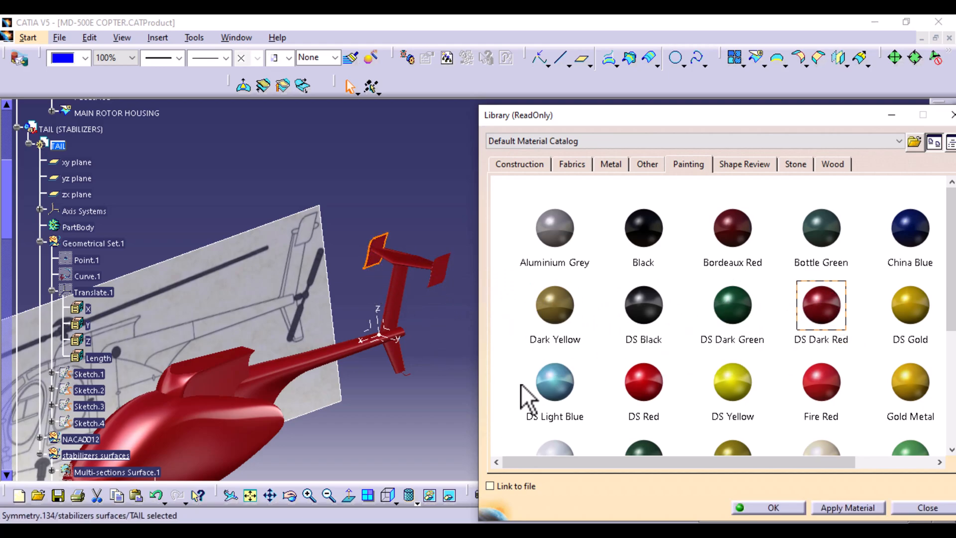
{"action": "left_click", "coordinate": [770, 507]}
- Hide the TAIL part's axis systems at the rear end of the tail boom and at the origin
{"action": "left_click", "coordinate": [518, 319]}
{"action": "middle_click_drag", "start_coordinate": [553, 167], "coordinate": [645, 300]}
{"action": "right_click", "coordinate": [598, 251]}
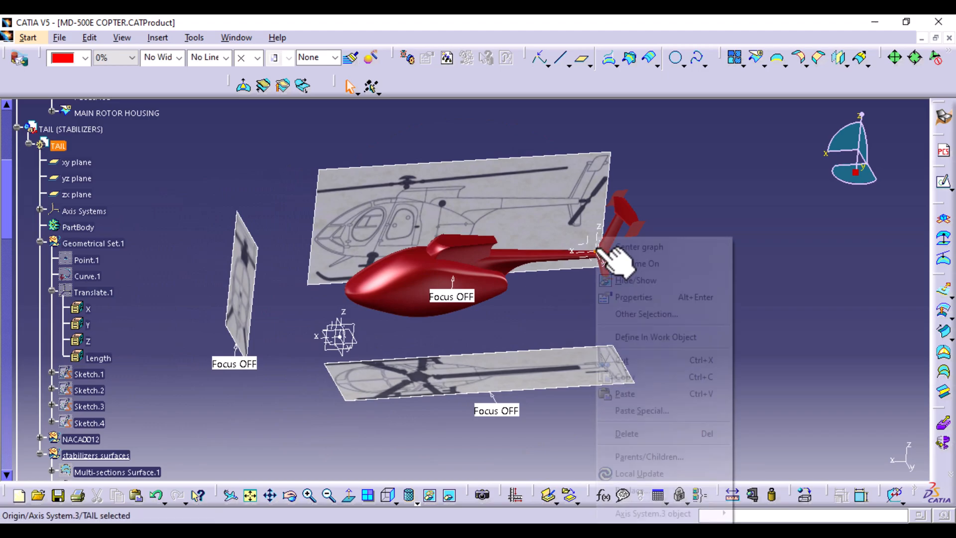
{"action": "left_click", "coordinate": [653, 283]}
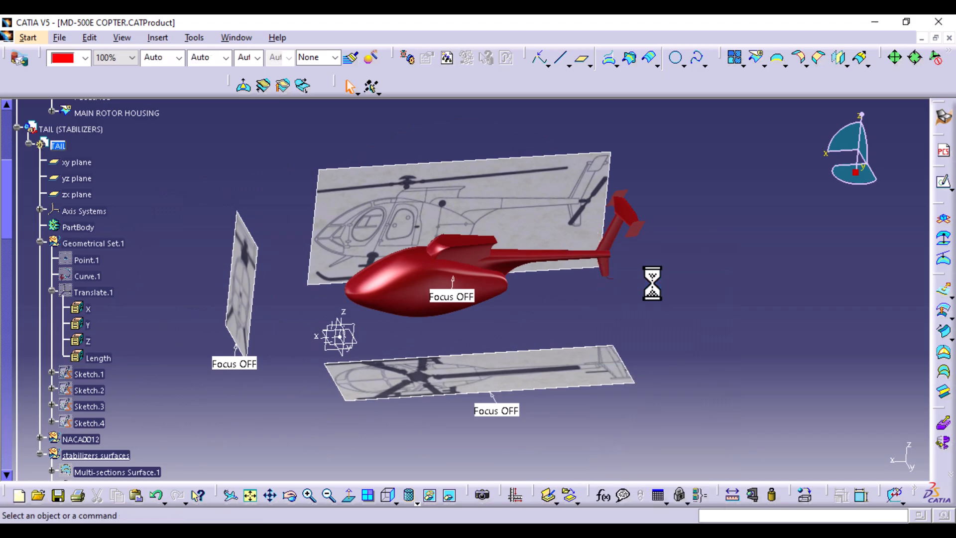
{"action": "middle_click_drag", "start_coordinate": [658, 337], "coordinate": [660, 312]}
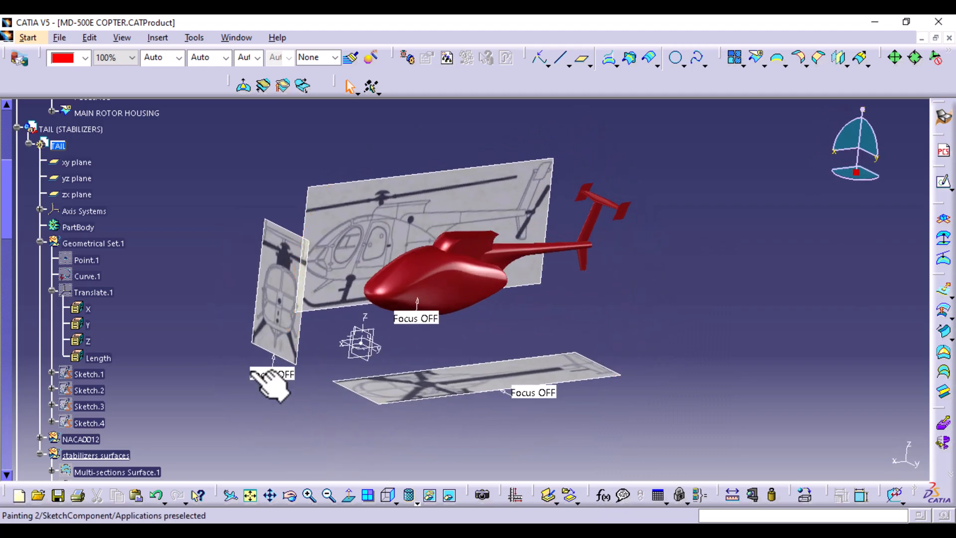
{"action": "right_click", "coordinate": [362, 341]}
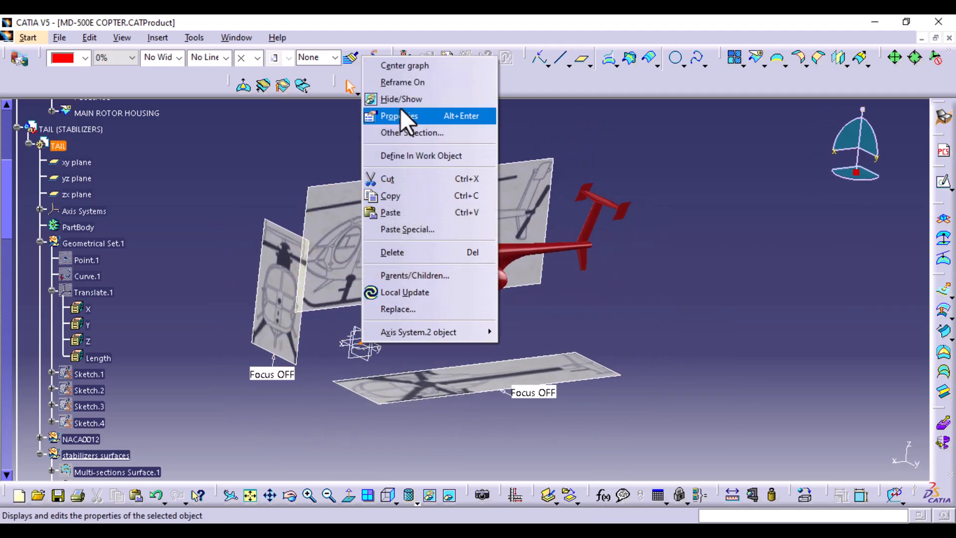
{"action": "left_click", "coordinate": [400, 100]}
- Hide all planes of the active TAIL part
{"action": "scroll", "coordinate": [118, 303], "scroll_direction": "up", "scroll_amount": 5}
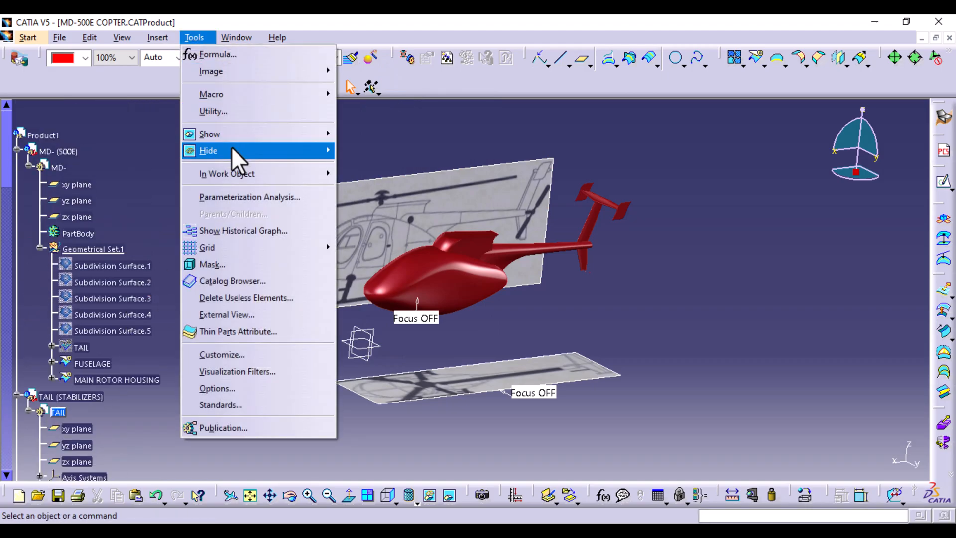
{"action": "mouse_move", "coordinate": [231, 147]}
{"action": "left_click", "coordinate": [360, 233]}
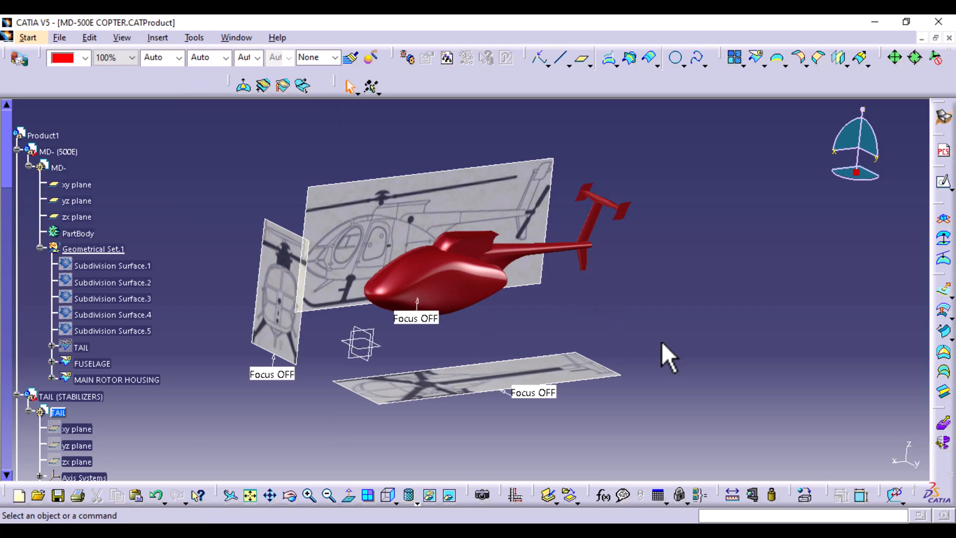
{"action": "left_click", "coordinate": [191, 37]}
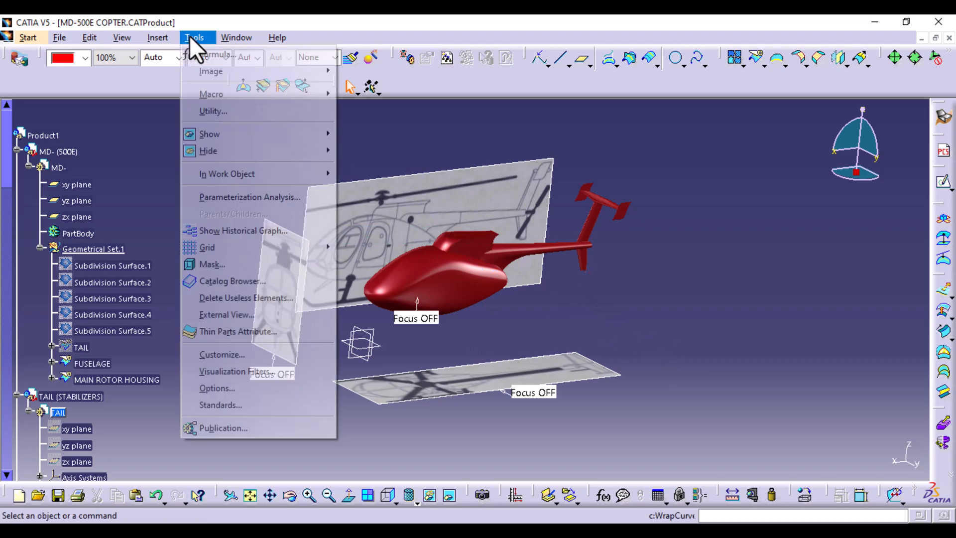
{"action": "mouse_move", "coordinate": [260, 152]}
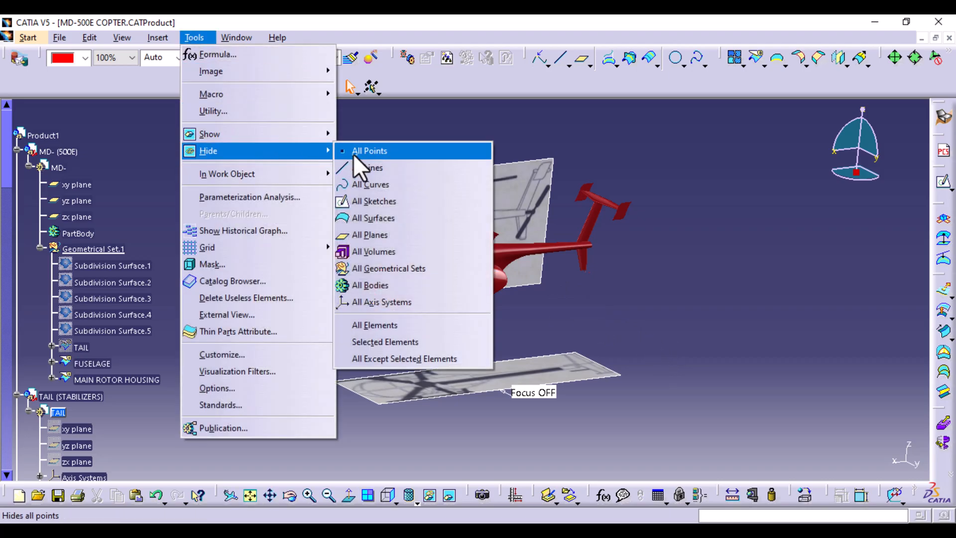
{"action": "left_click", "coordinate": [366, 232]}
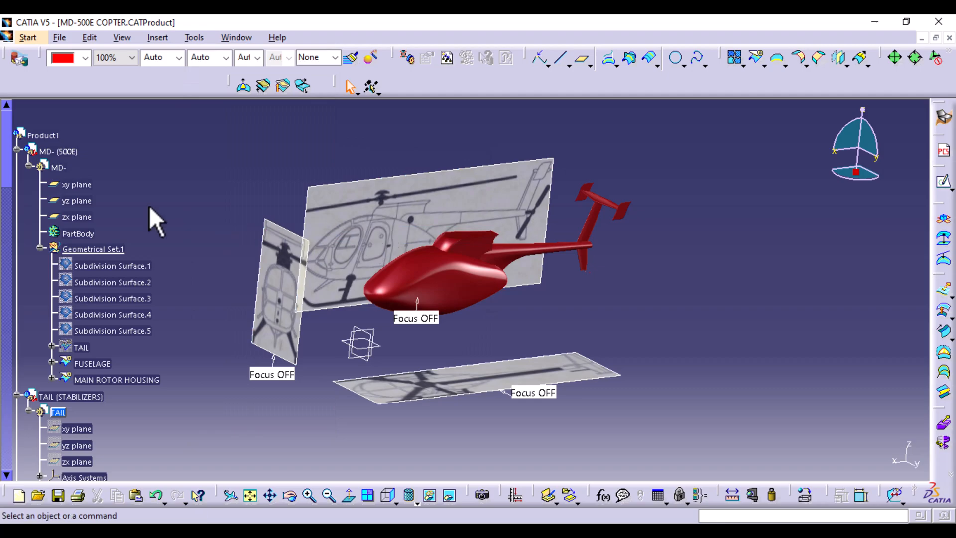
- Hide the xy, yz and zx planes of the MD- part
{"action": "right_click", "coordinate": [72, 185]}
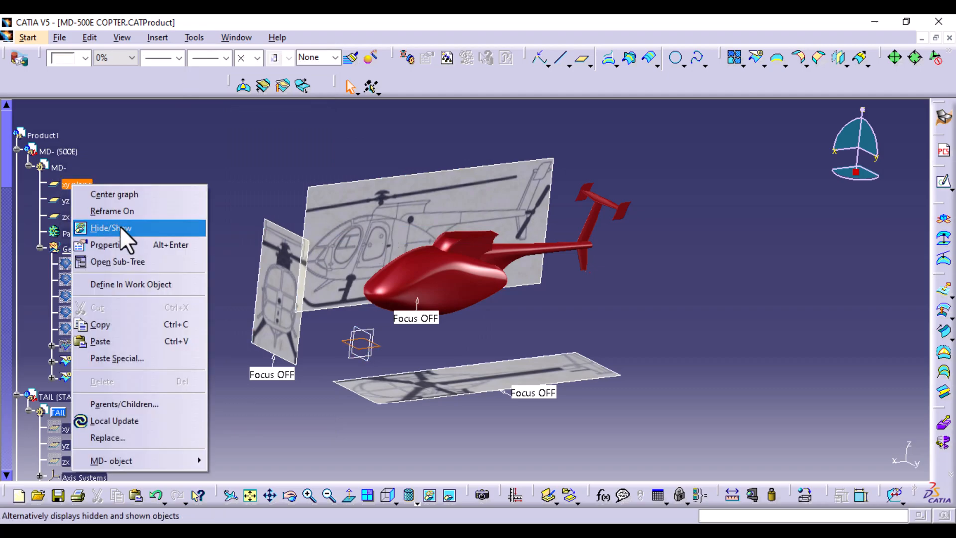
{"action": "left_click", "coordinate": [120, 227]}
{"action": "right_click", "coordinate": [76, 201]}
{"action": "left_click", "coordinate": [135, 244]}
{"action": "left_click", "coordinate": [77, 217]}
{"action": "right_click", "coordinate": [77, 217]}
{"action": "left_click", "coordinate": [111, 262]}
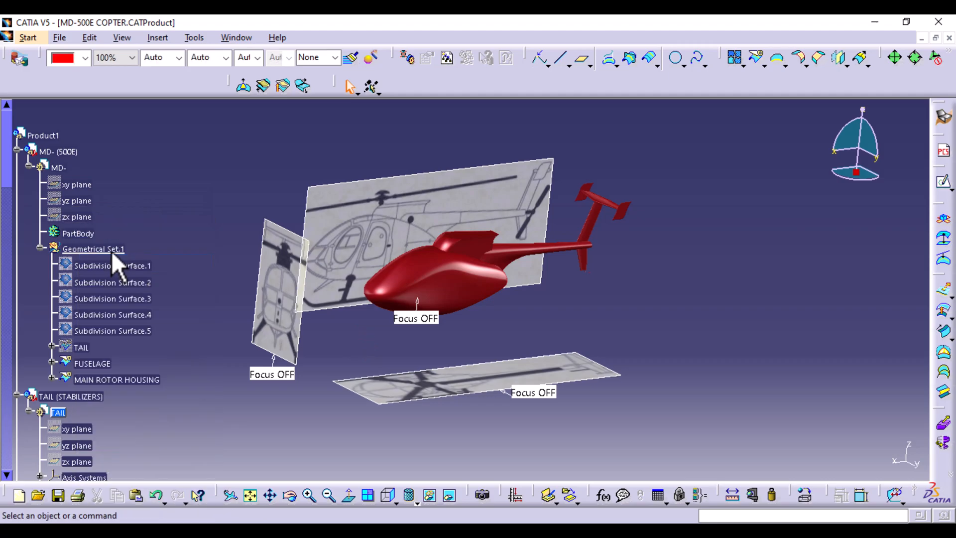
{"action": "middle_click_drag", "start_coordinate": [527, 344], "coordinate": [493, 468]}
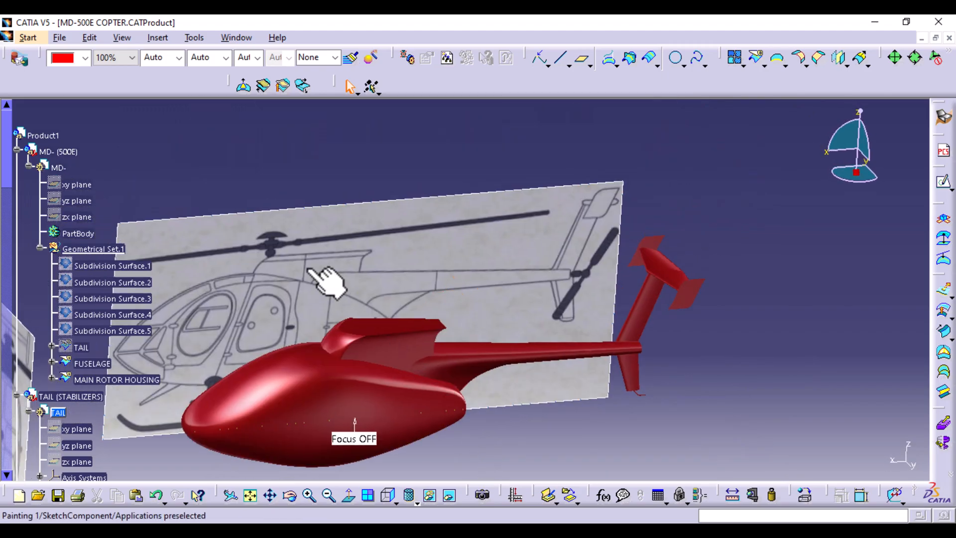
{"action": "middle_click_drag", "start_coordinate": [548, 434], "coordinate": [573, 316]}
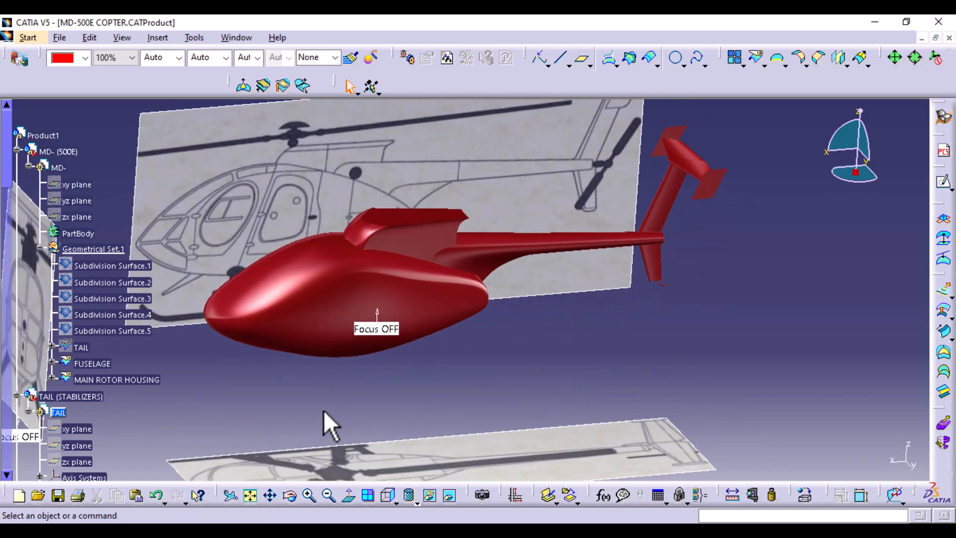